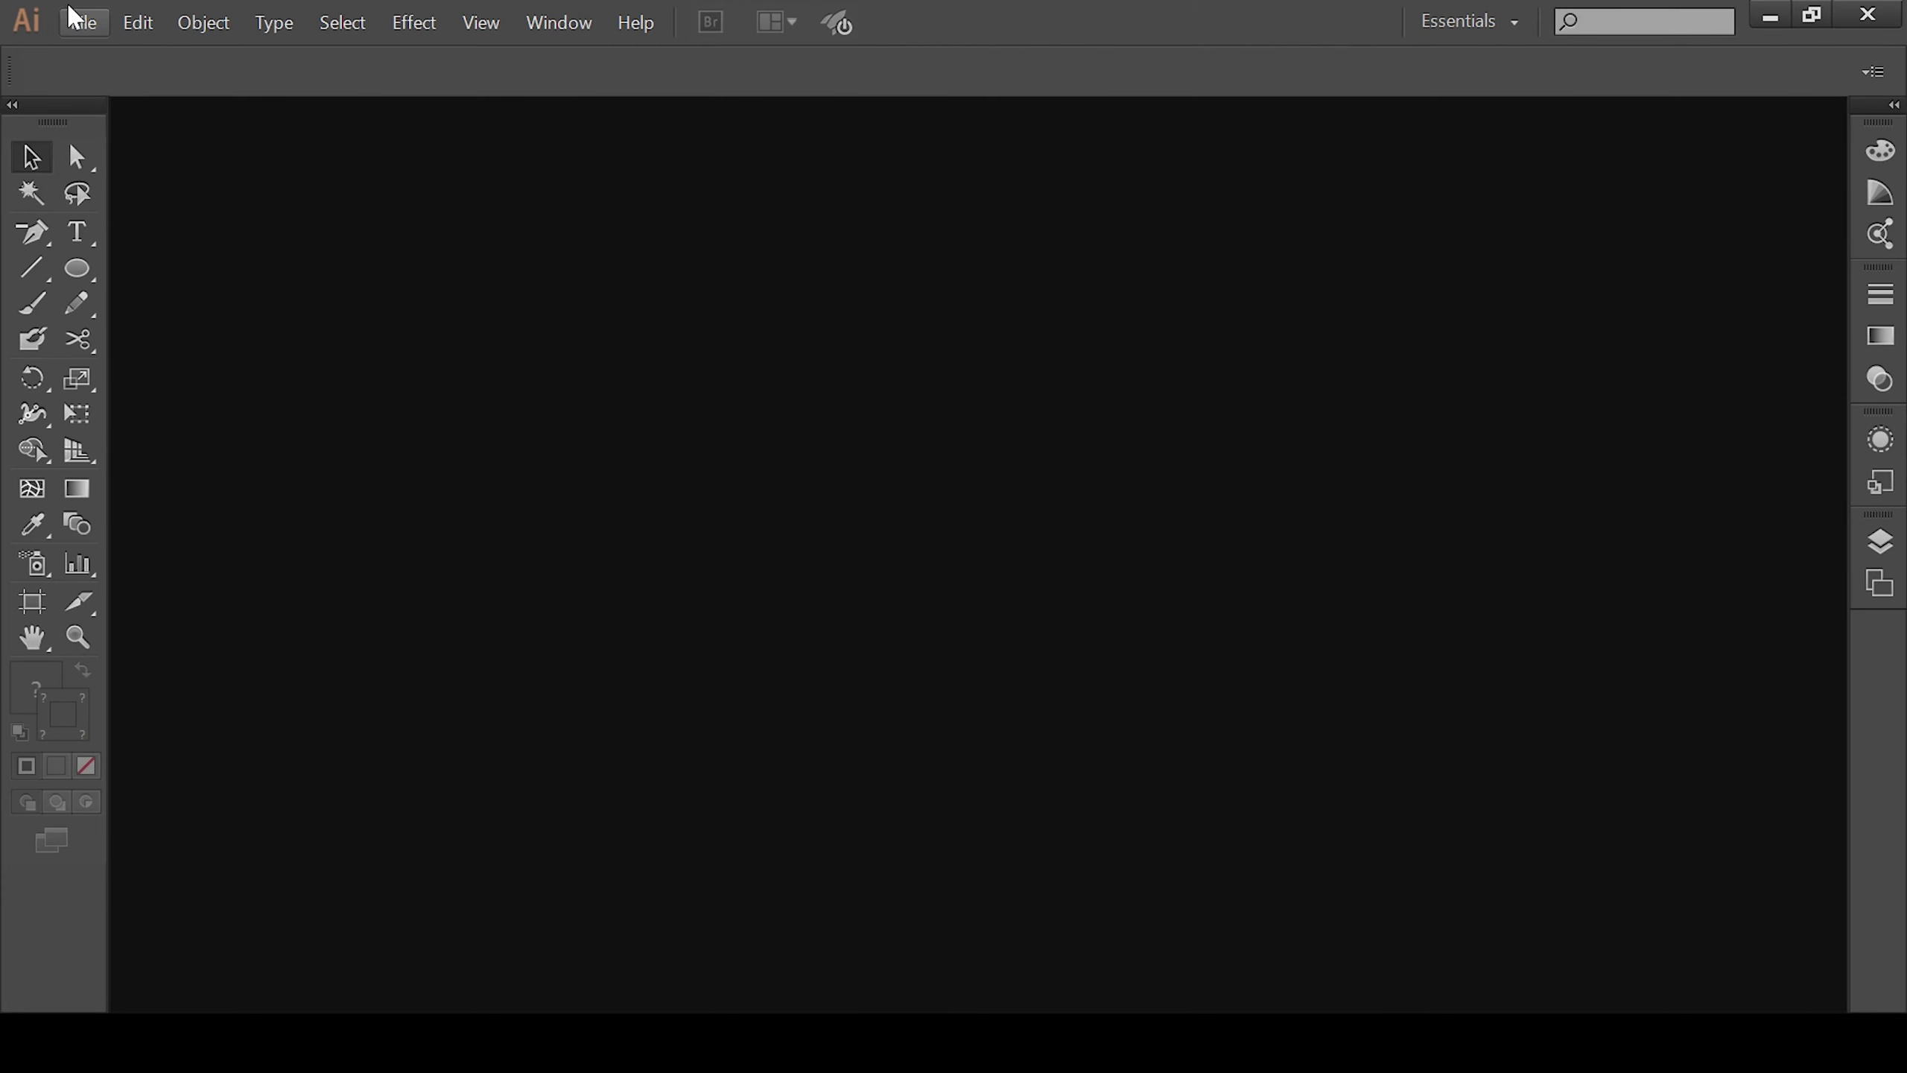
Step: Create a new 7 in × 5 in document (Untitled-2) using inches as units
left_click(82, 22)
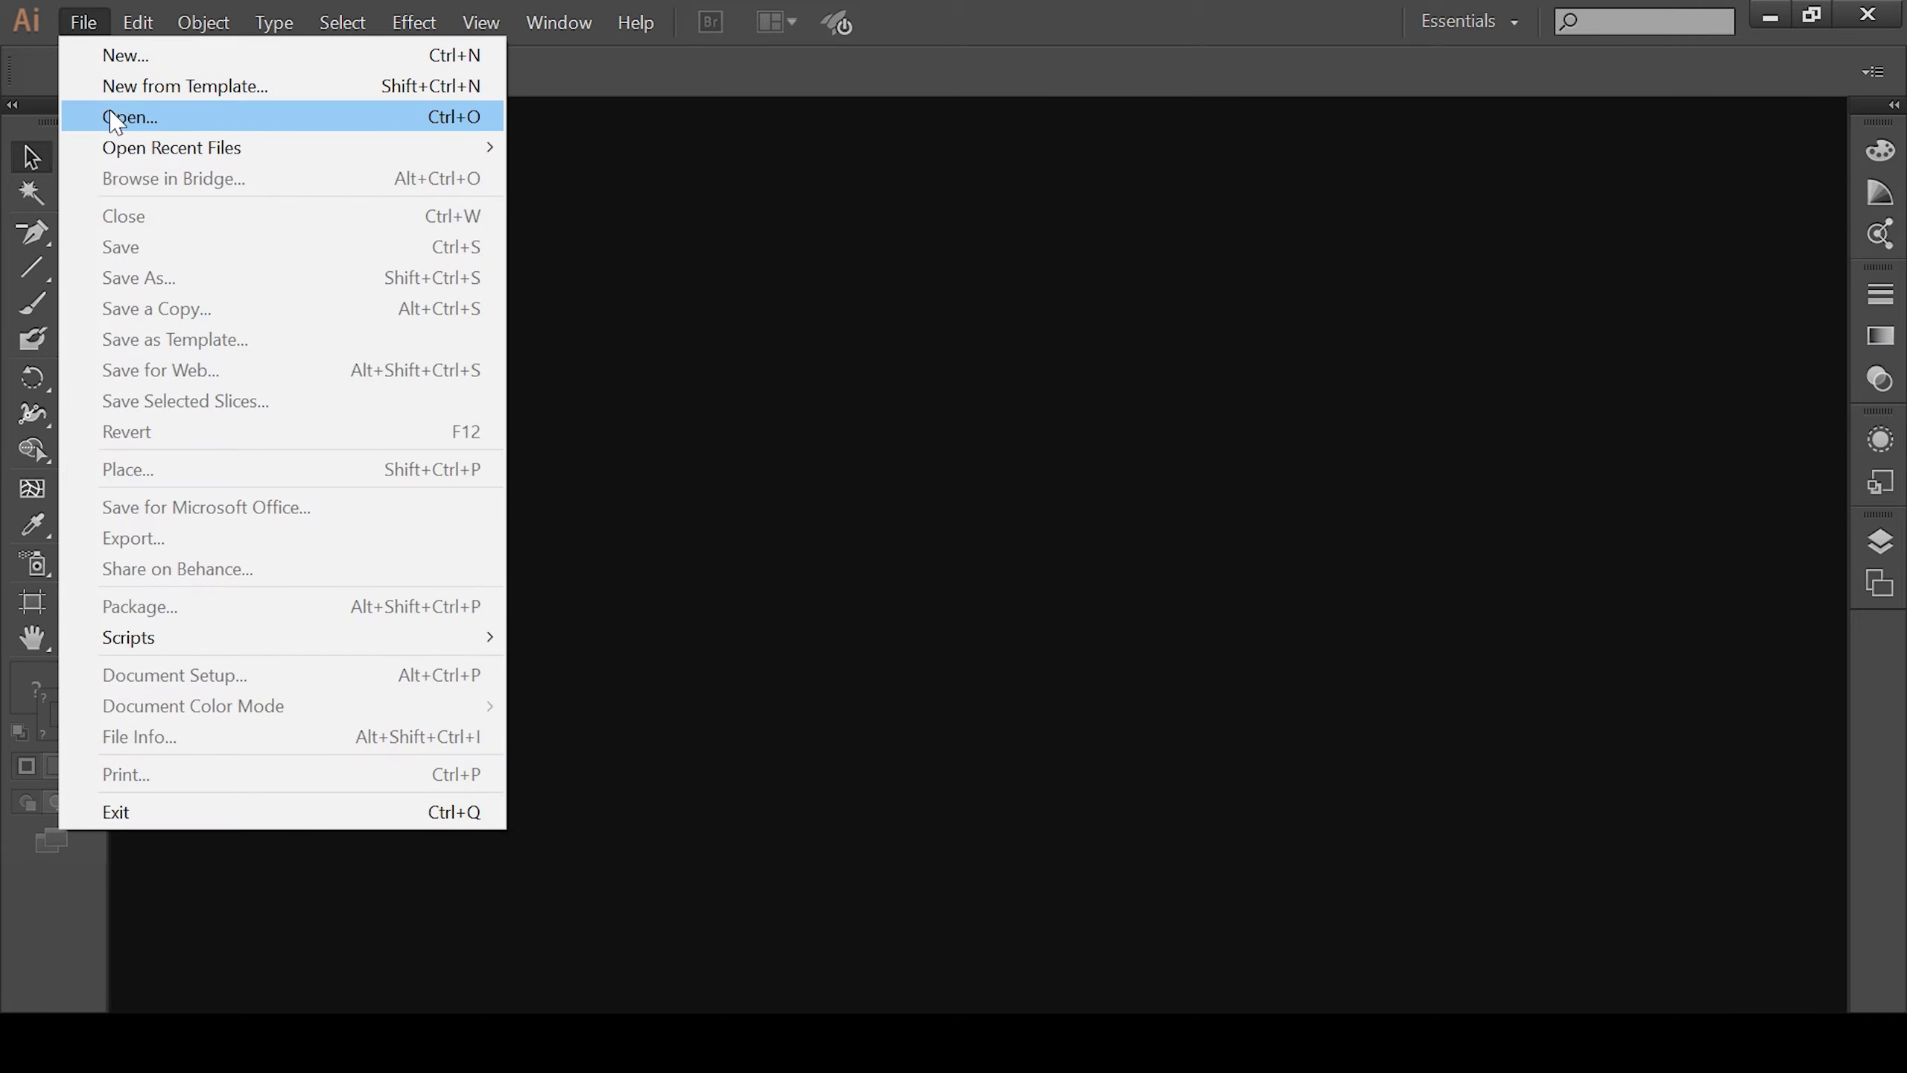
key("ctrl+n")
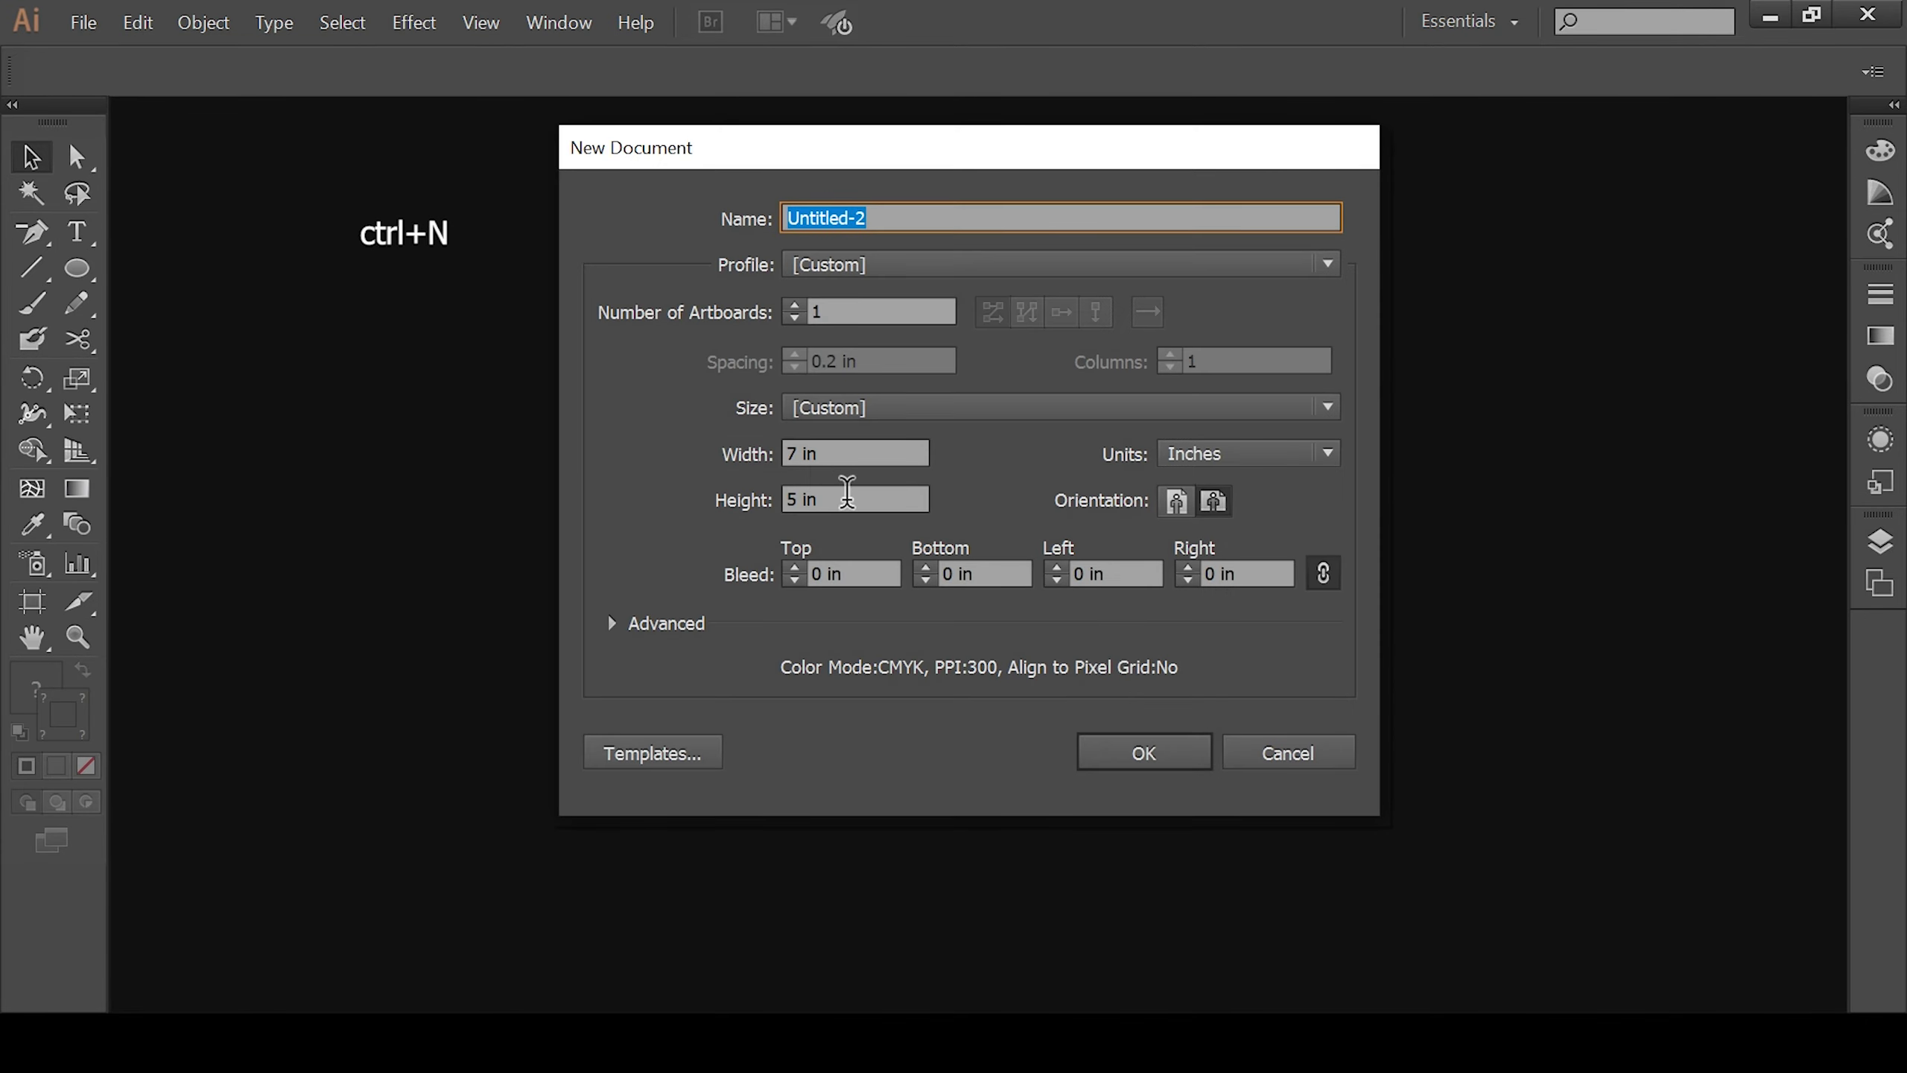
left_click(832, 445)
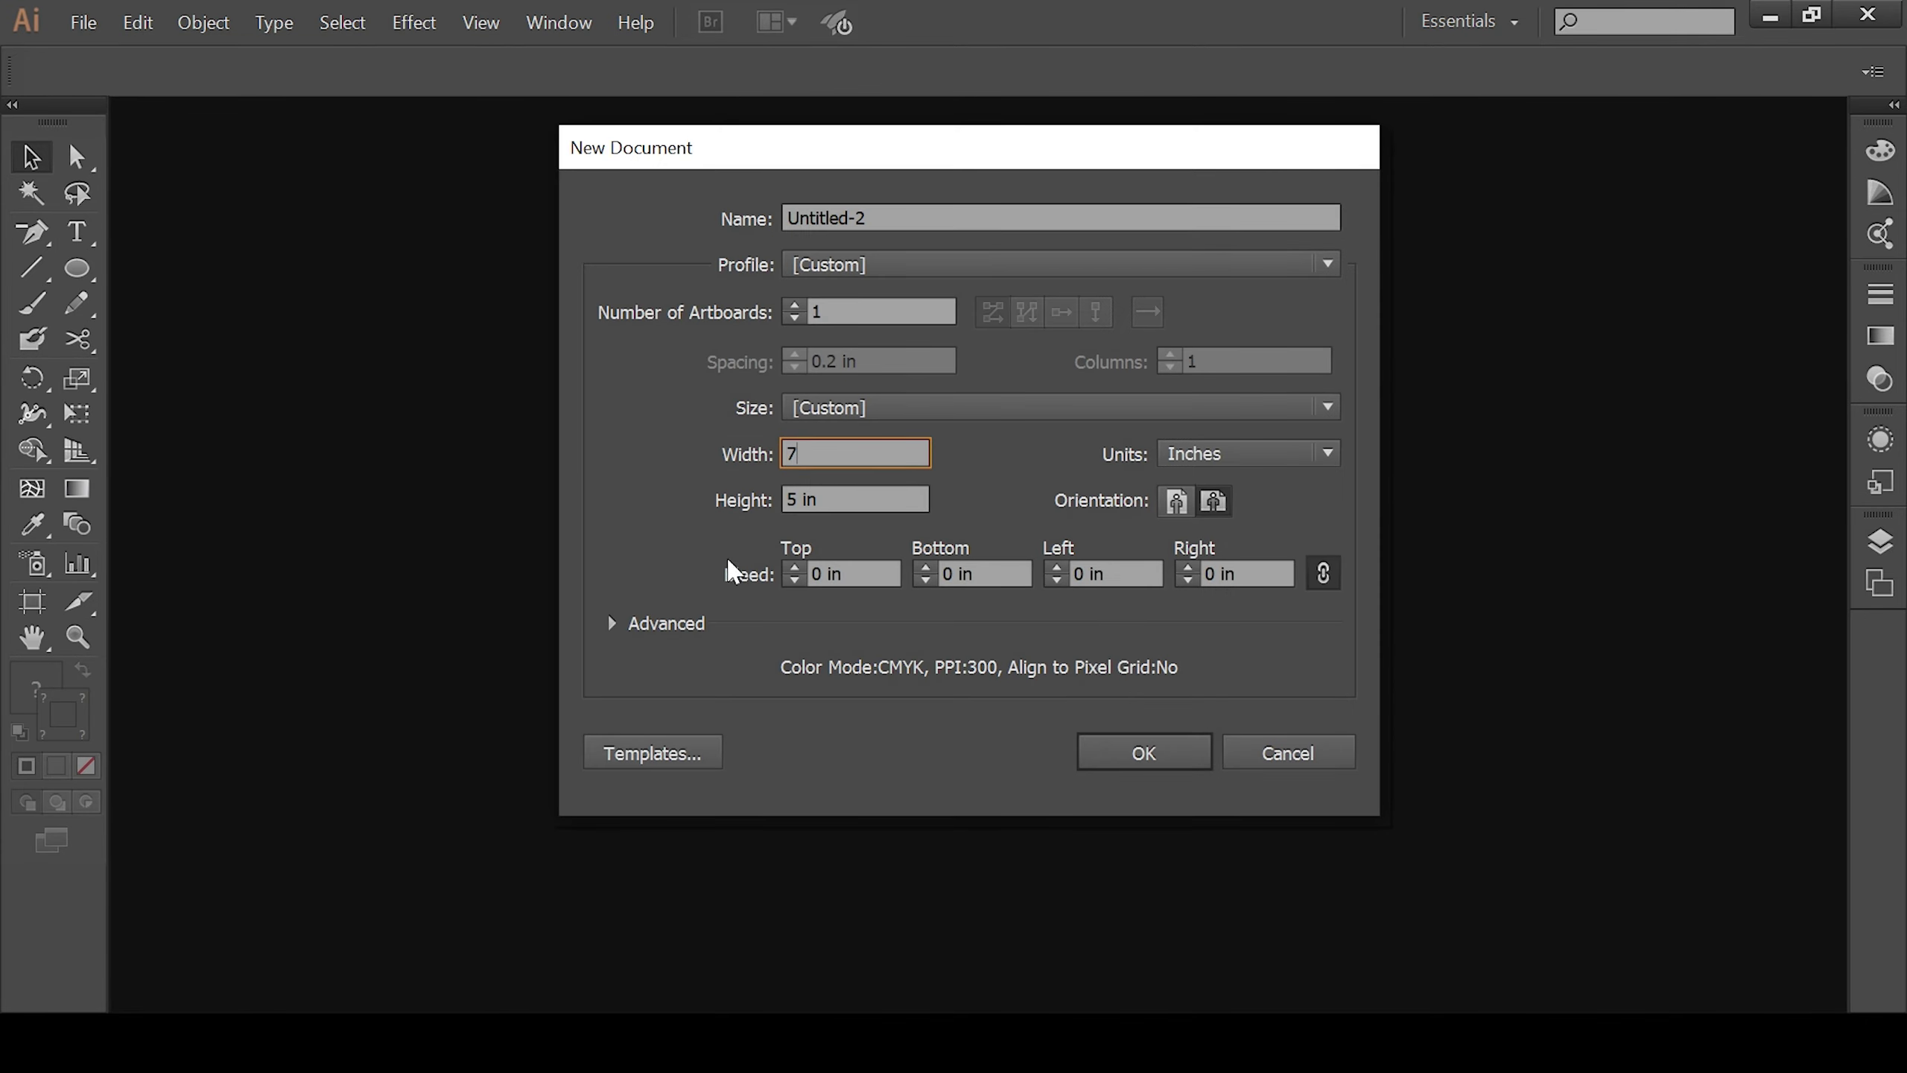
key("Tab")
type("5")
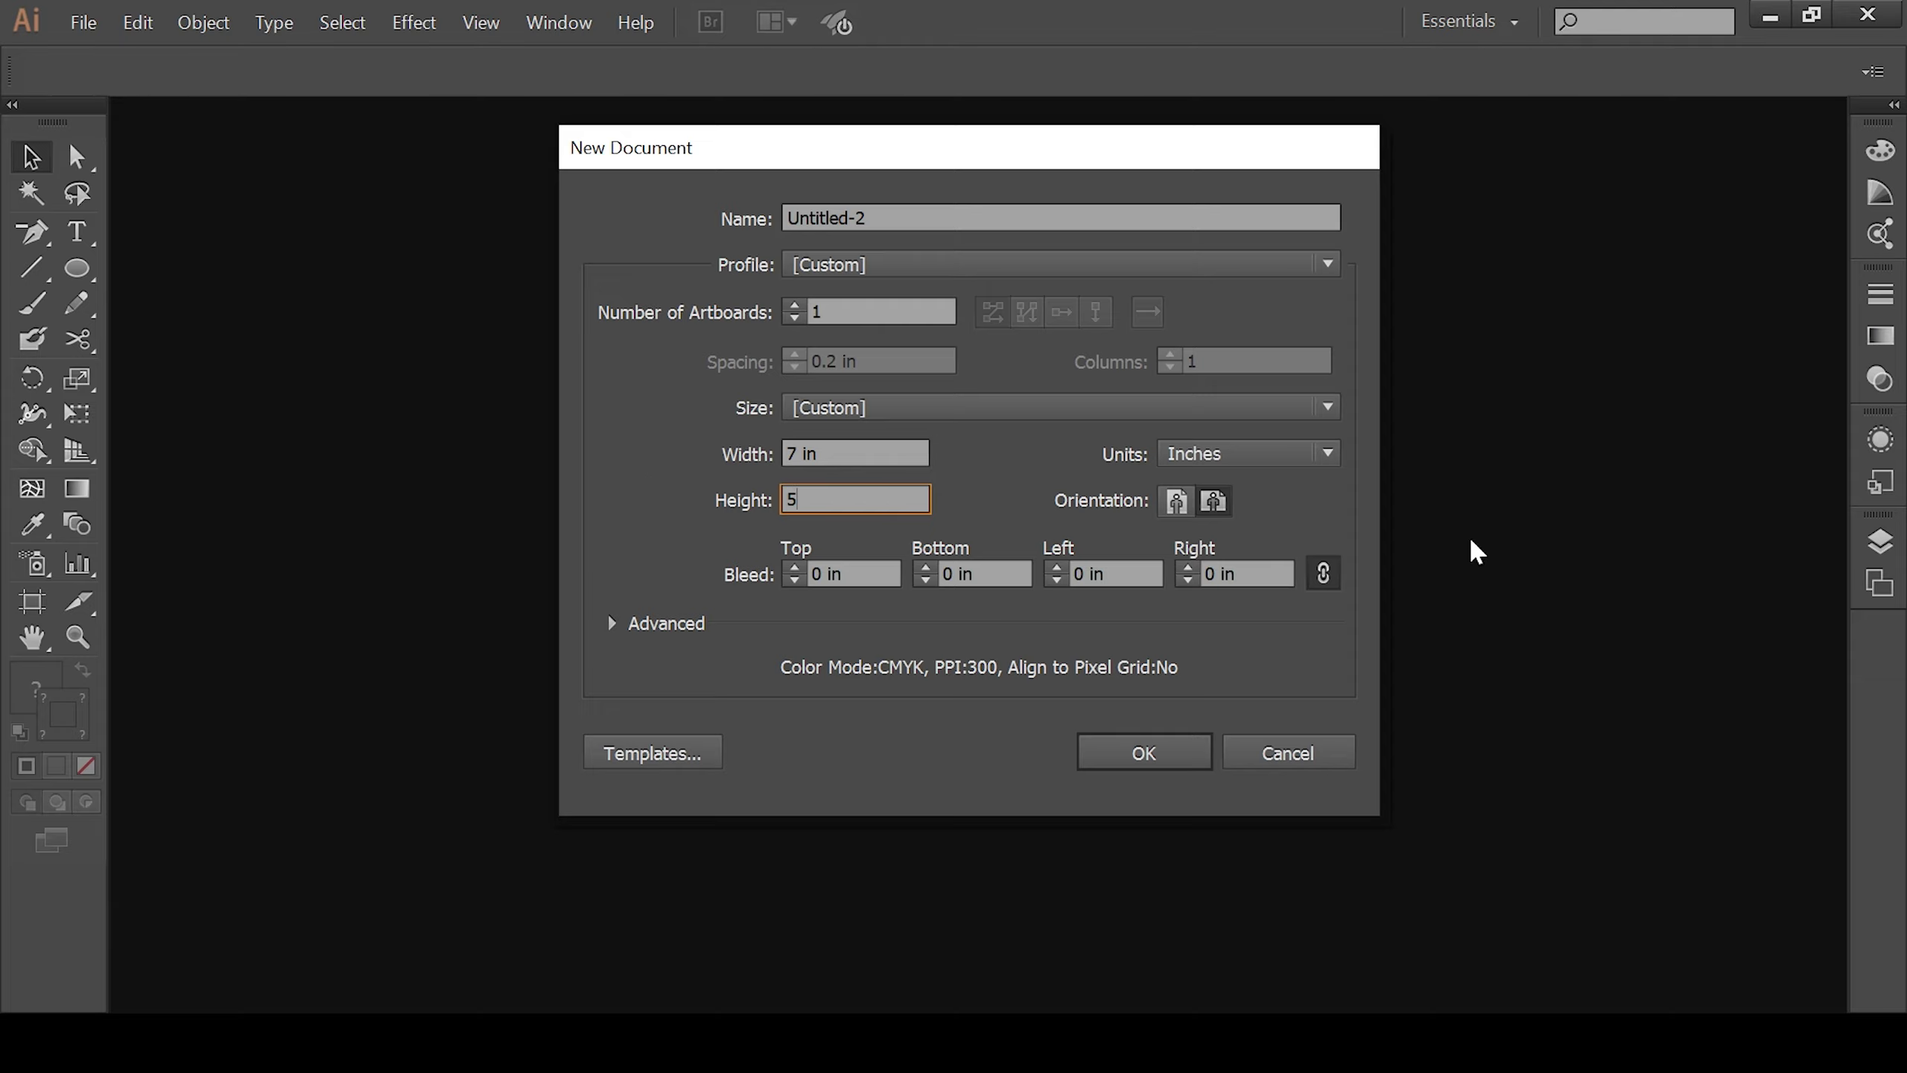
left_click(1237, 455)
left_click(1235, 557)
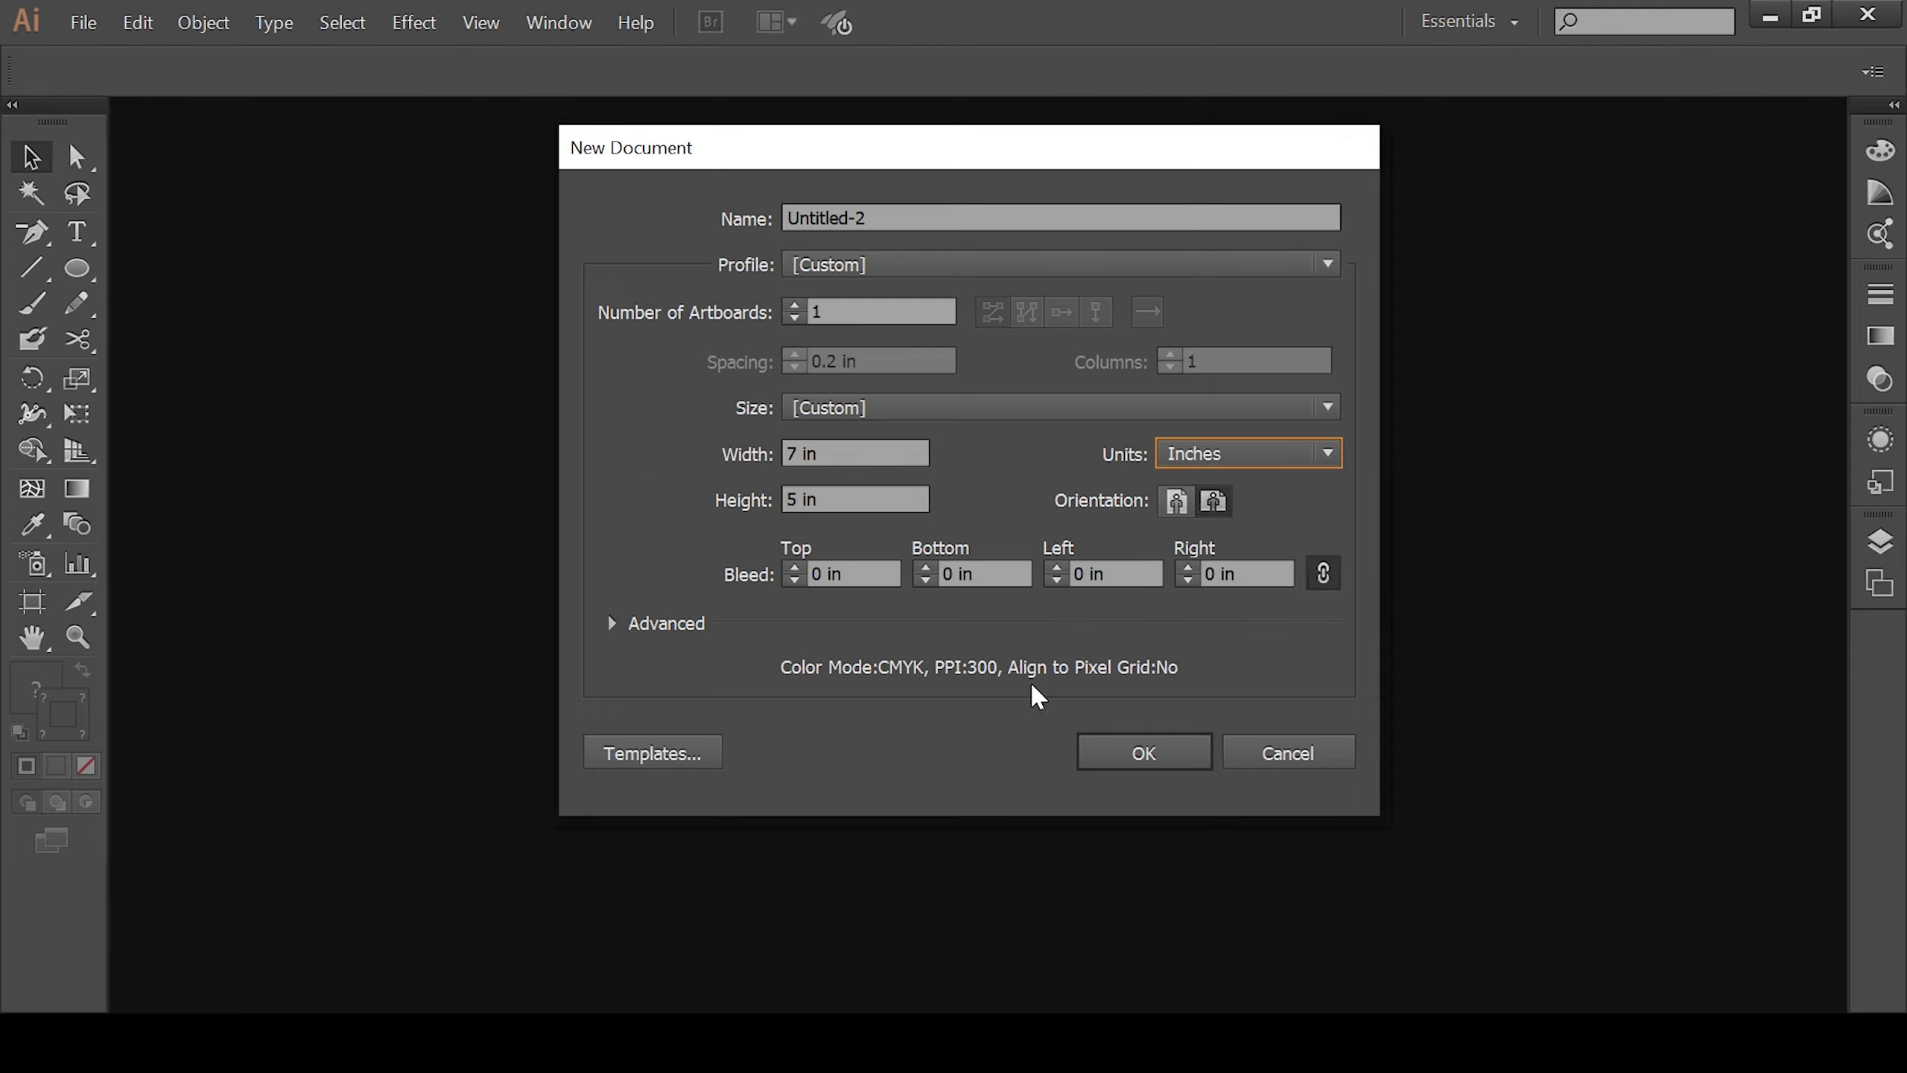
left_click(1156, 743)
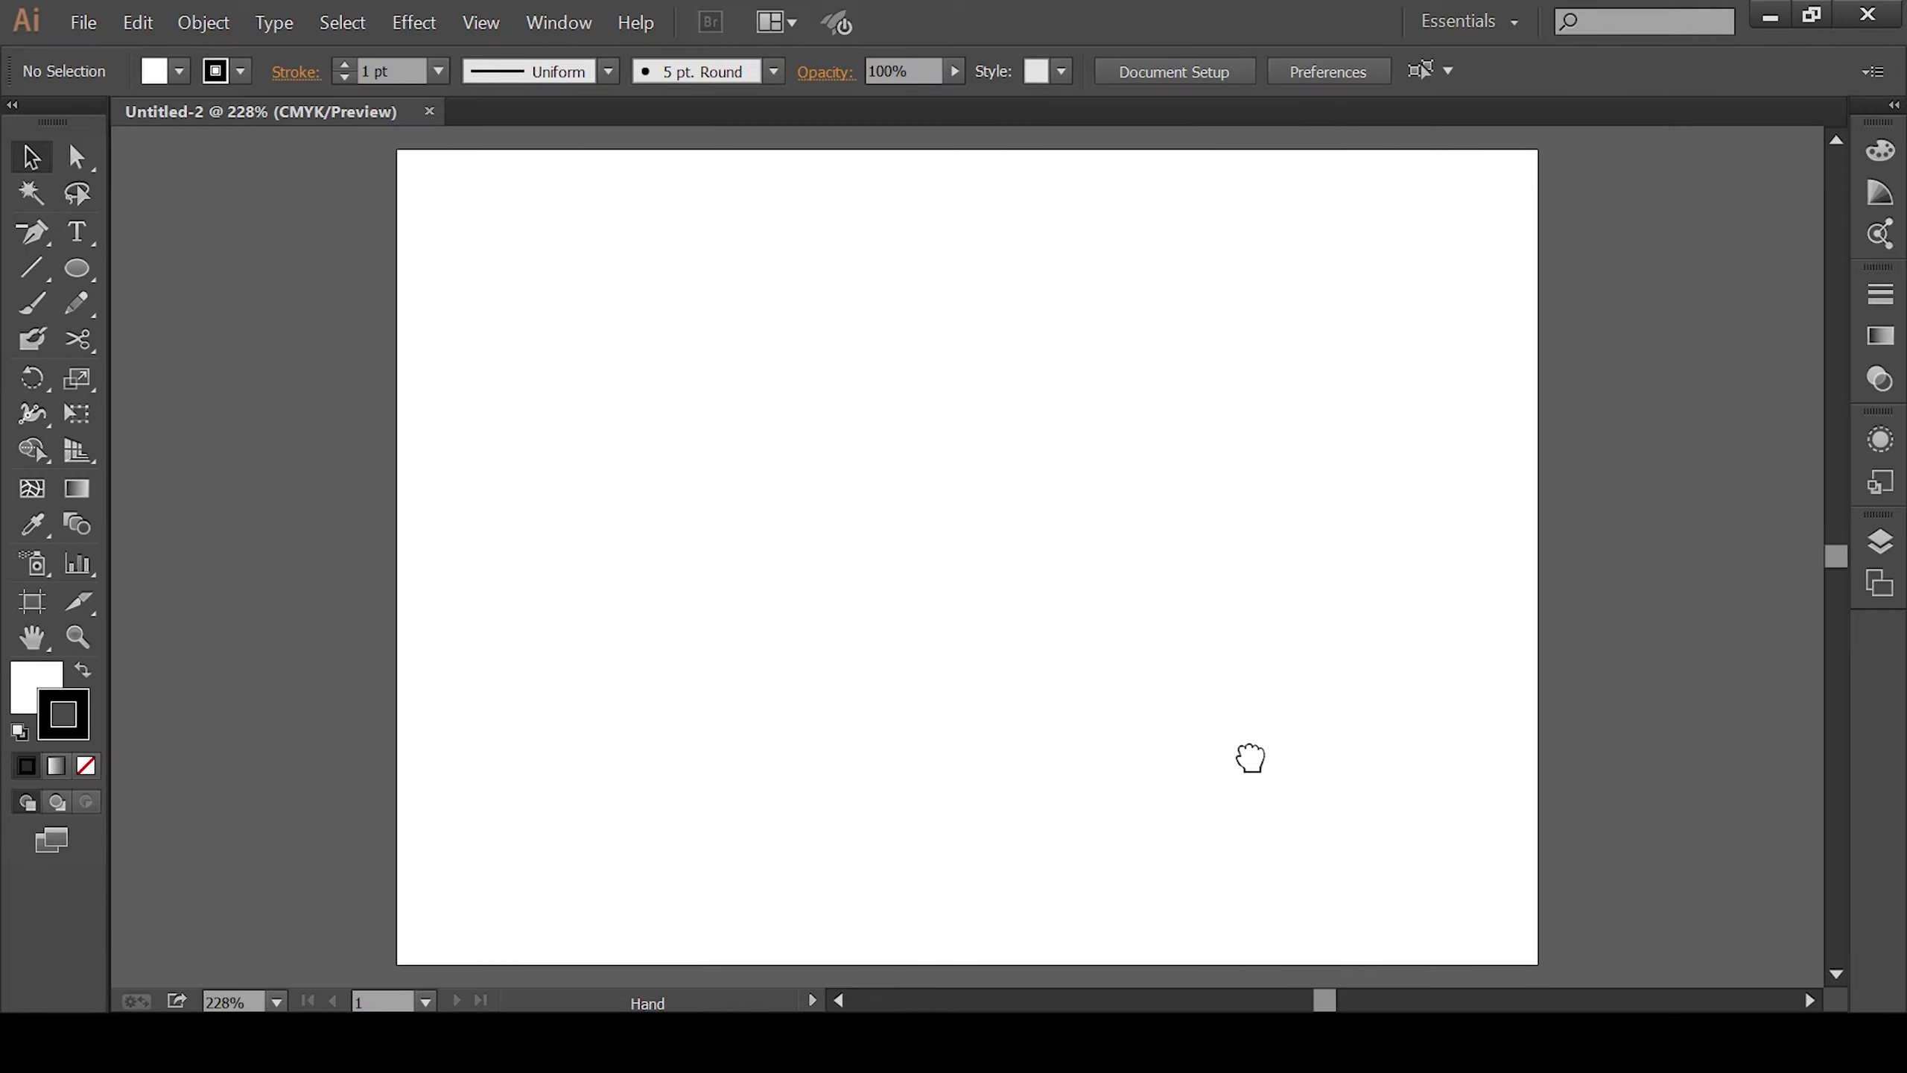
left_click_drag(1247, 757, 1237, 755)
Step: Draw a rectangle exactly 7 in wide and 5 in tall
left_click(77, 268)
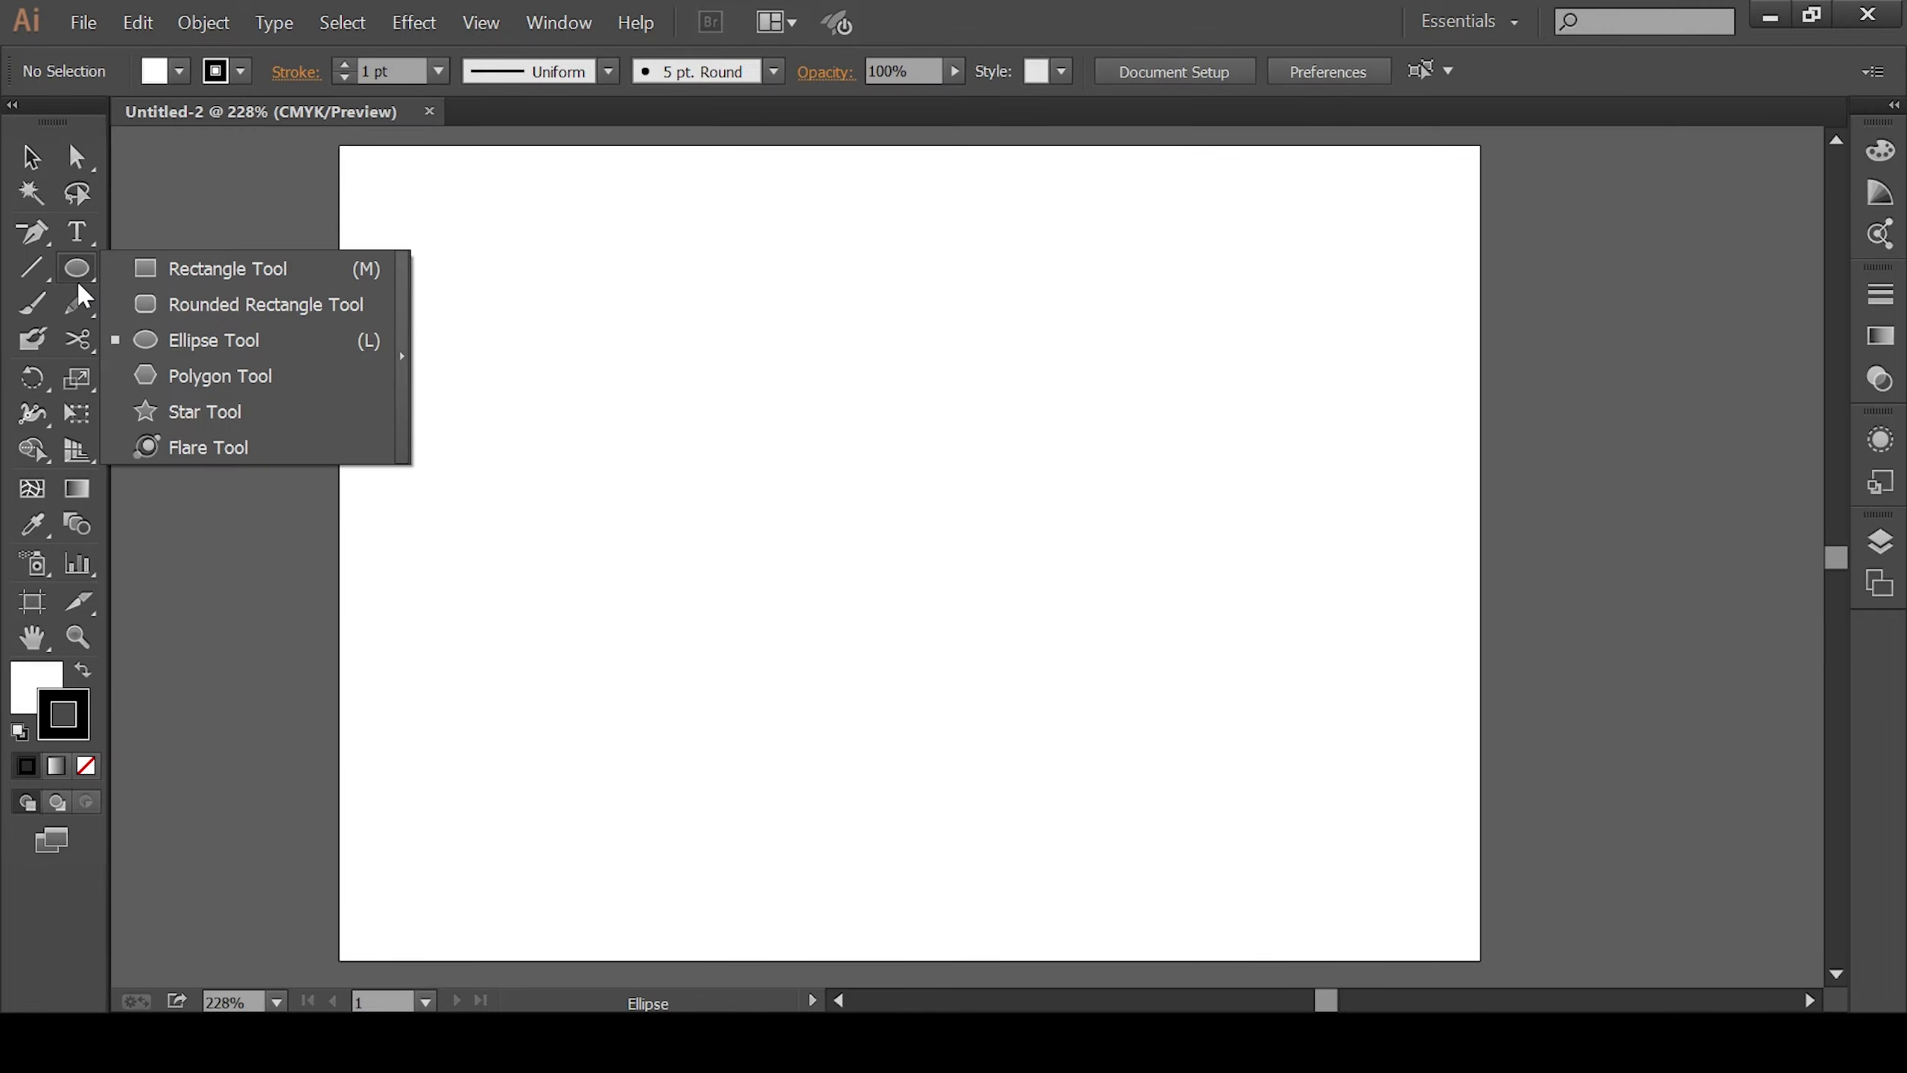
left_click(217, 268)
left_click(681, 494)
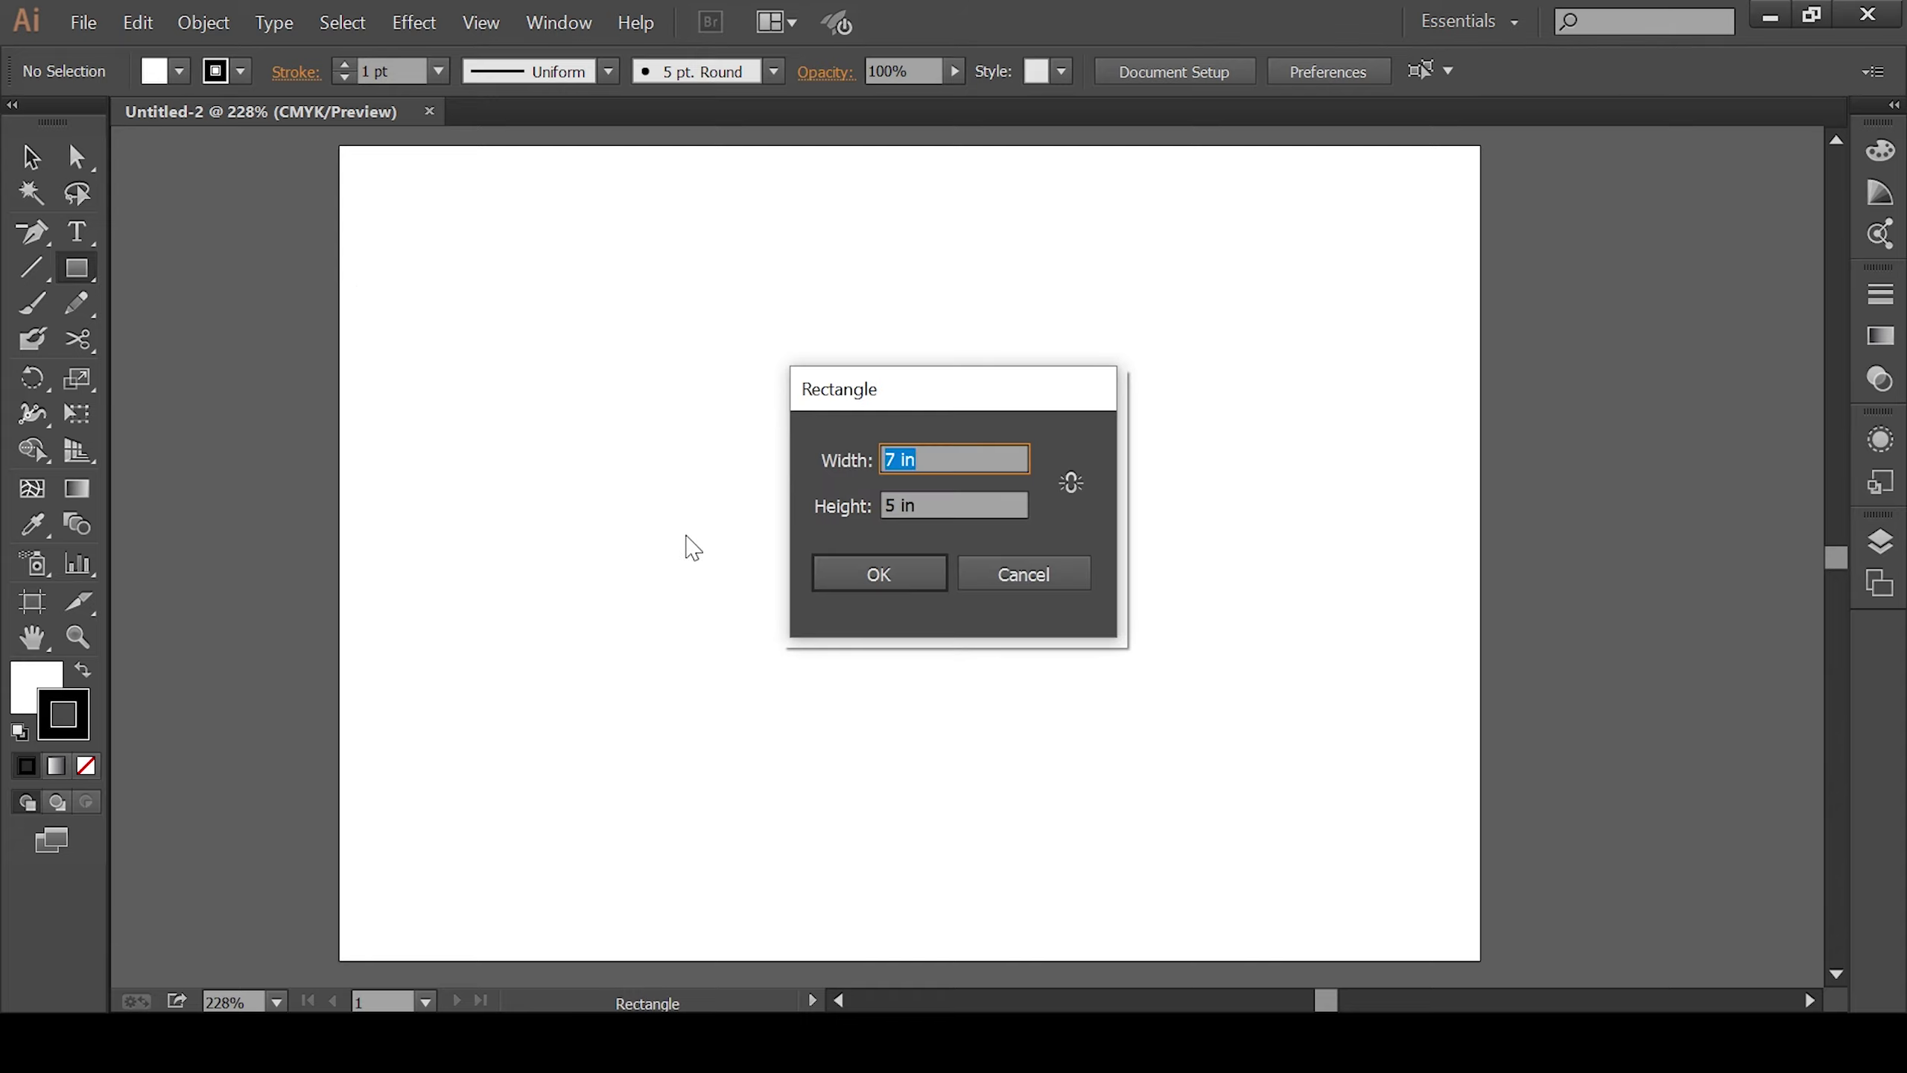
type("7")
left_click(902, 502)
type("5")
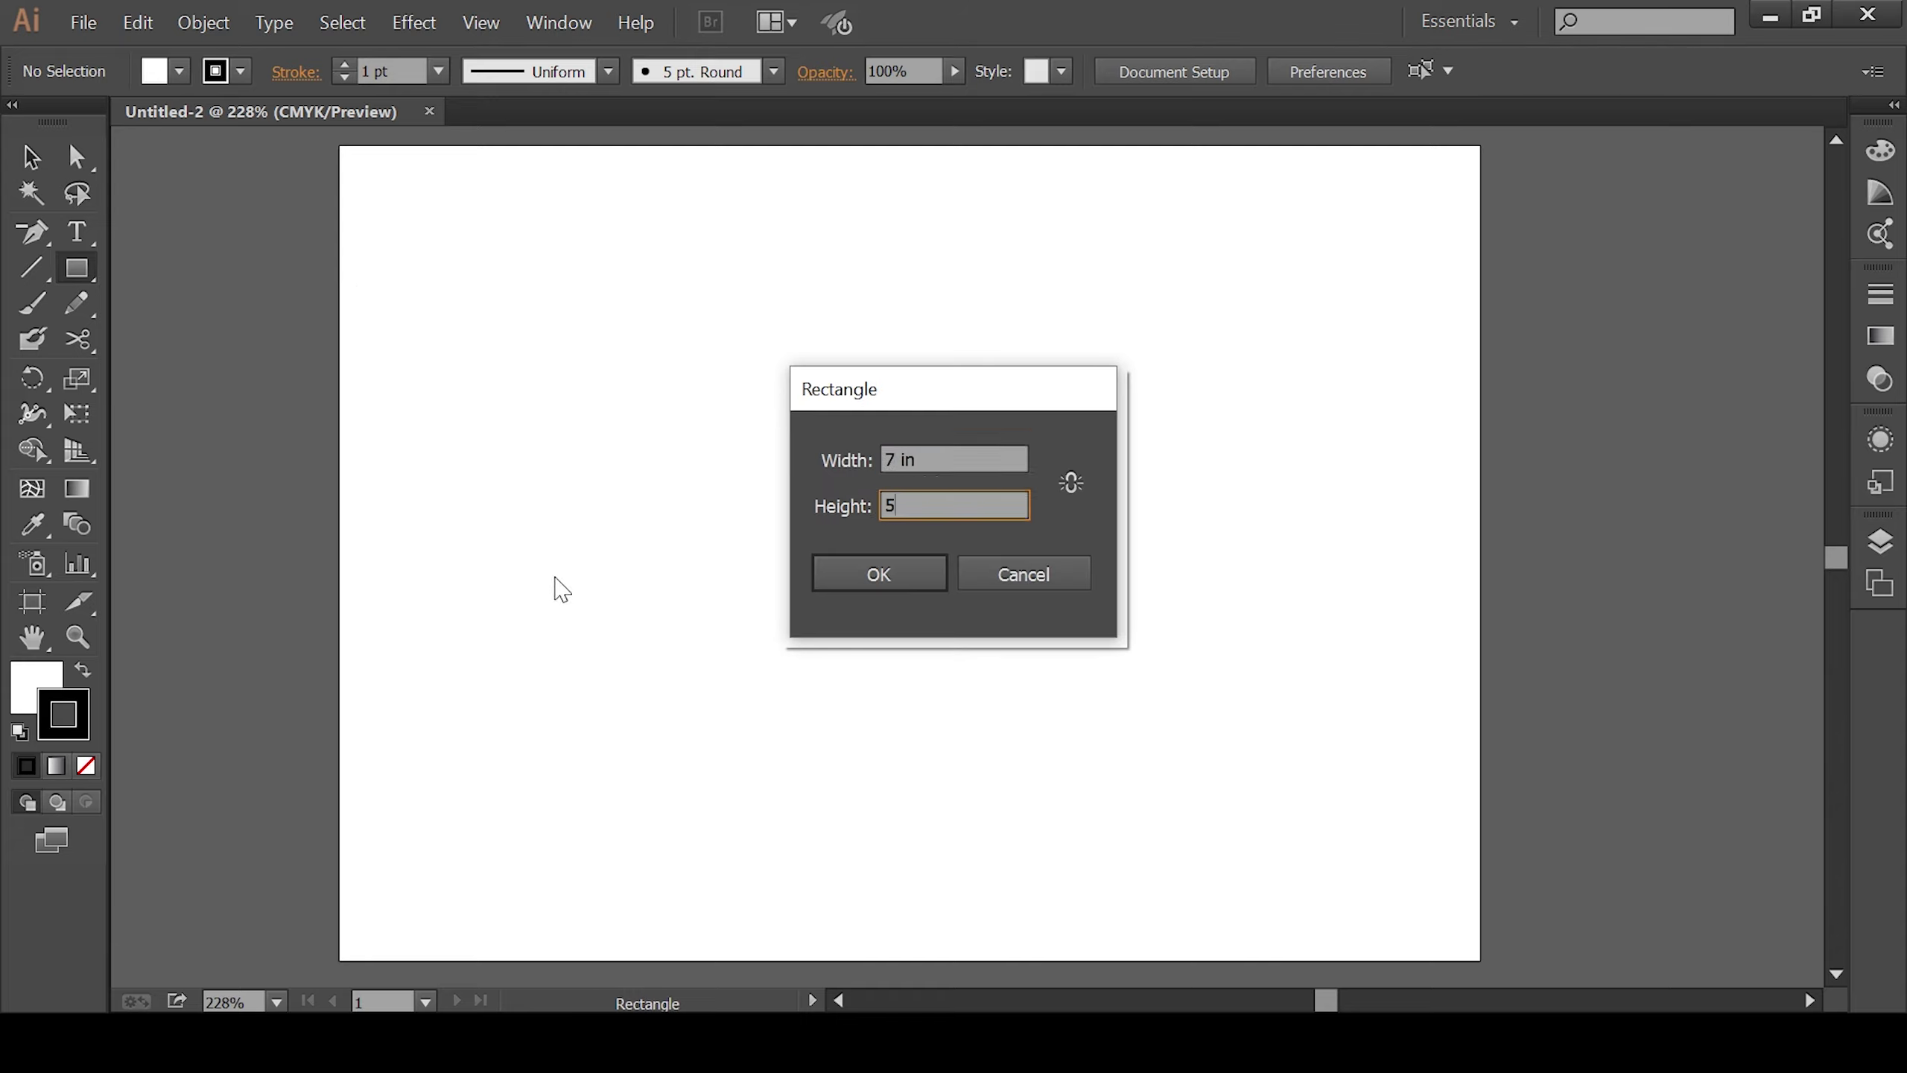
left_click(879, 572)
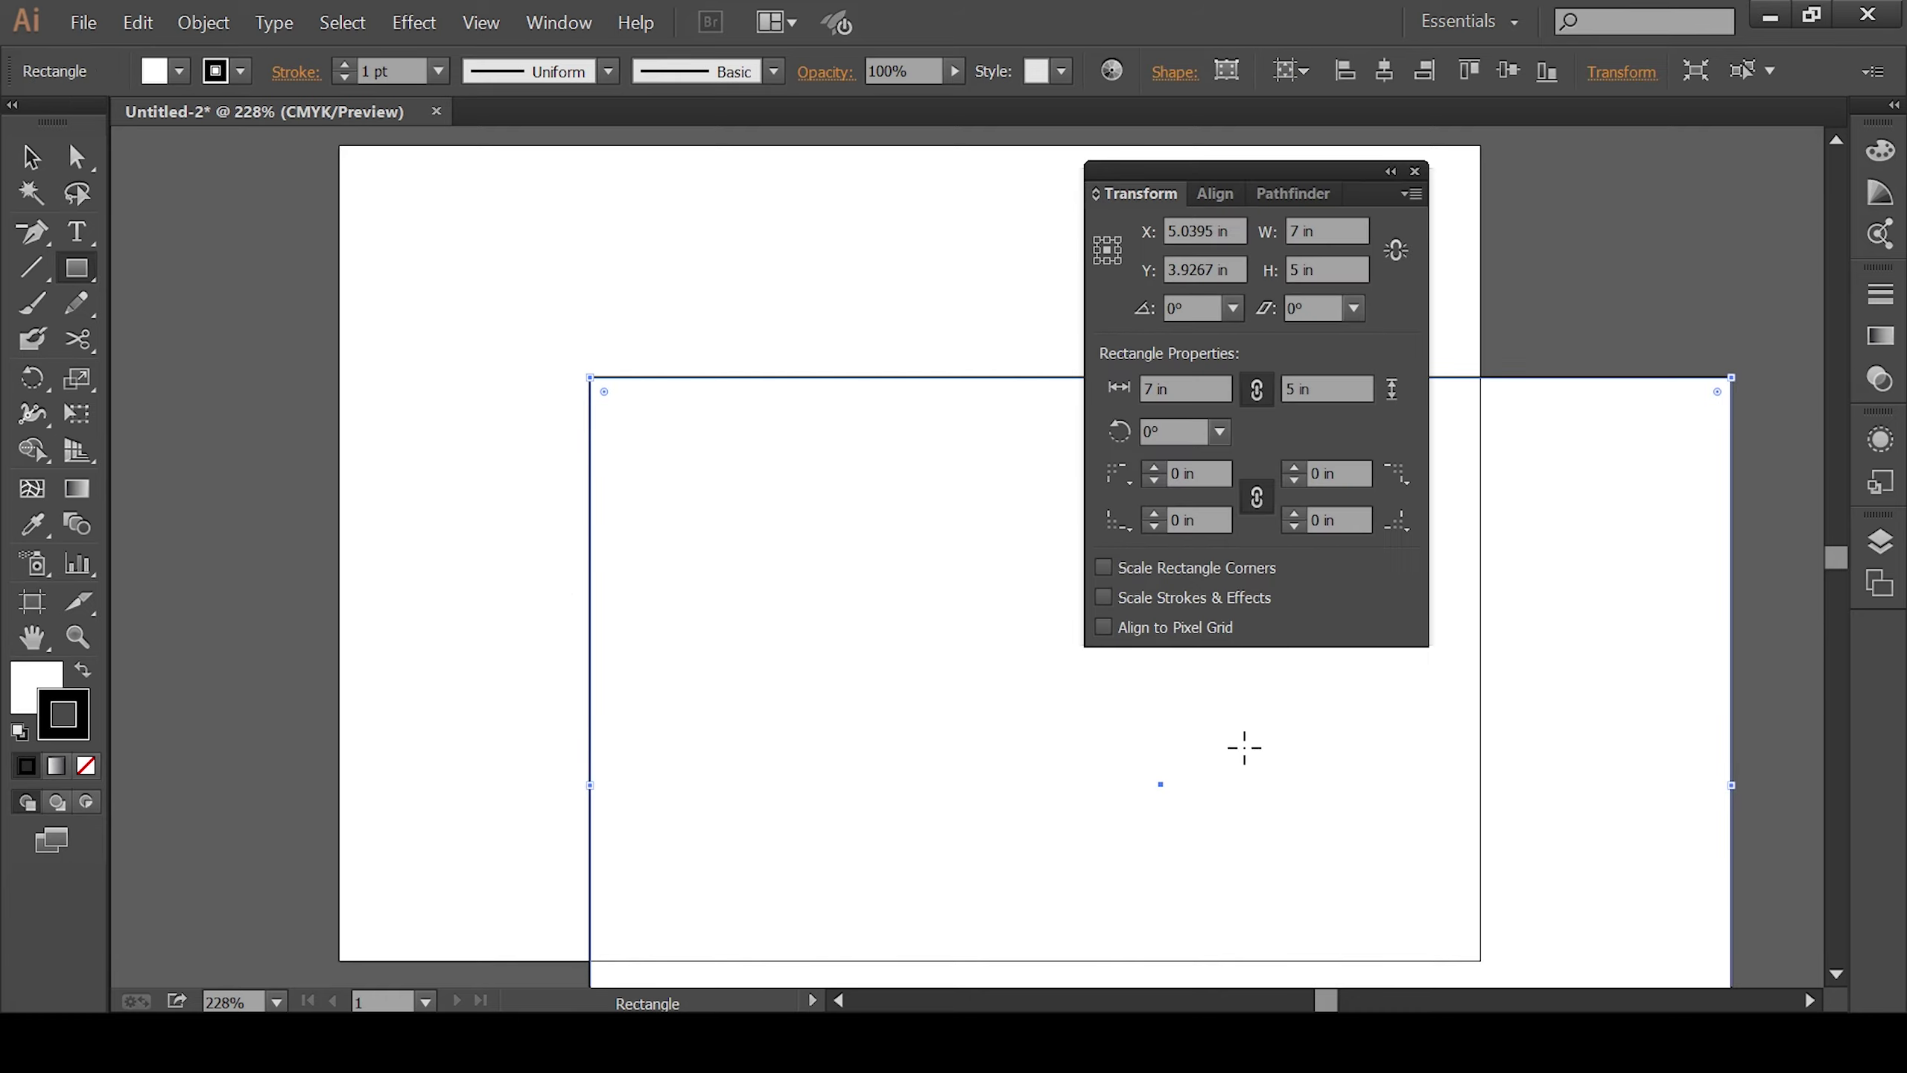
left_click(1414, 171)
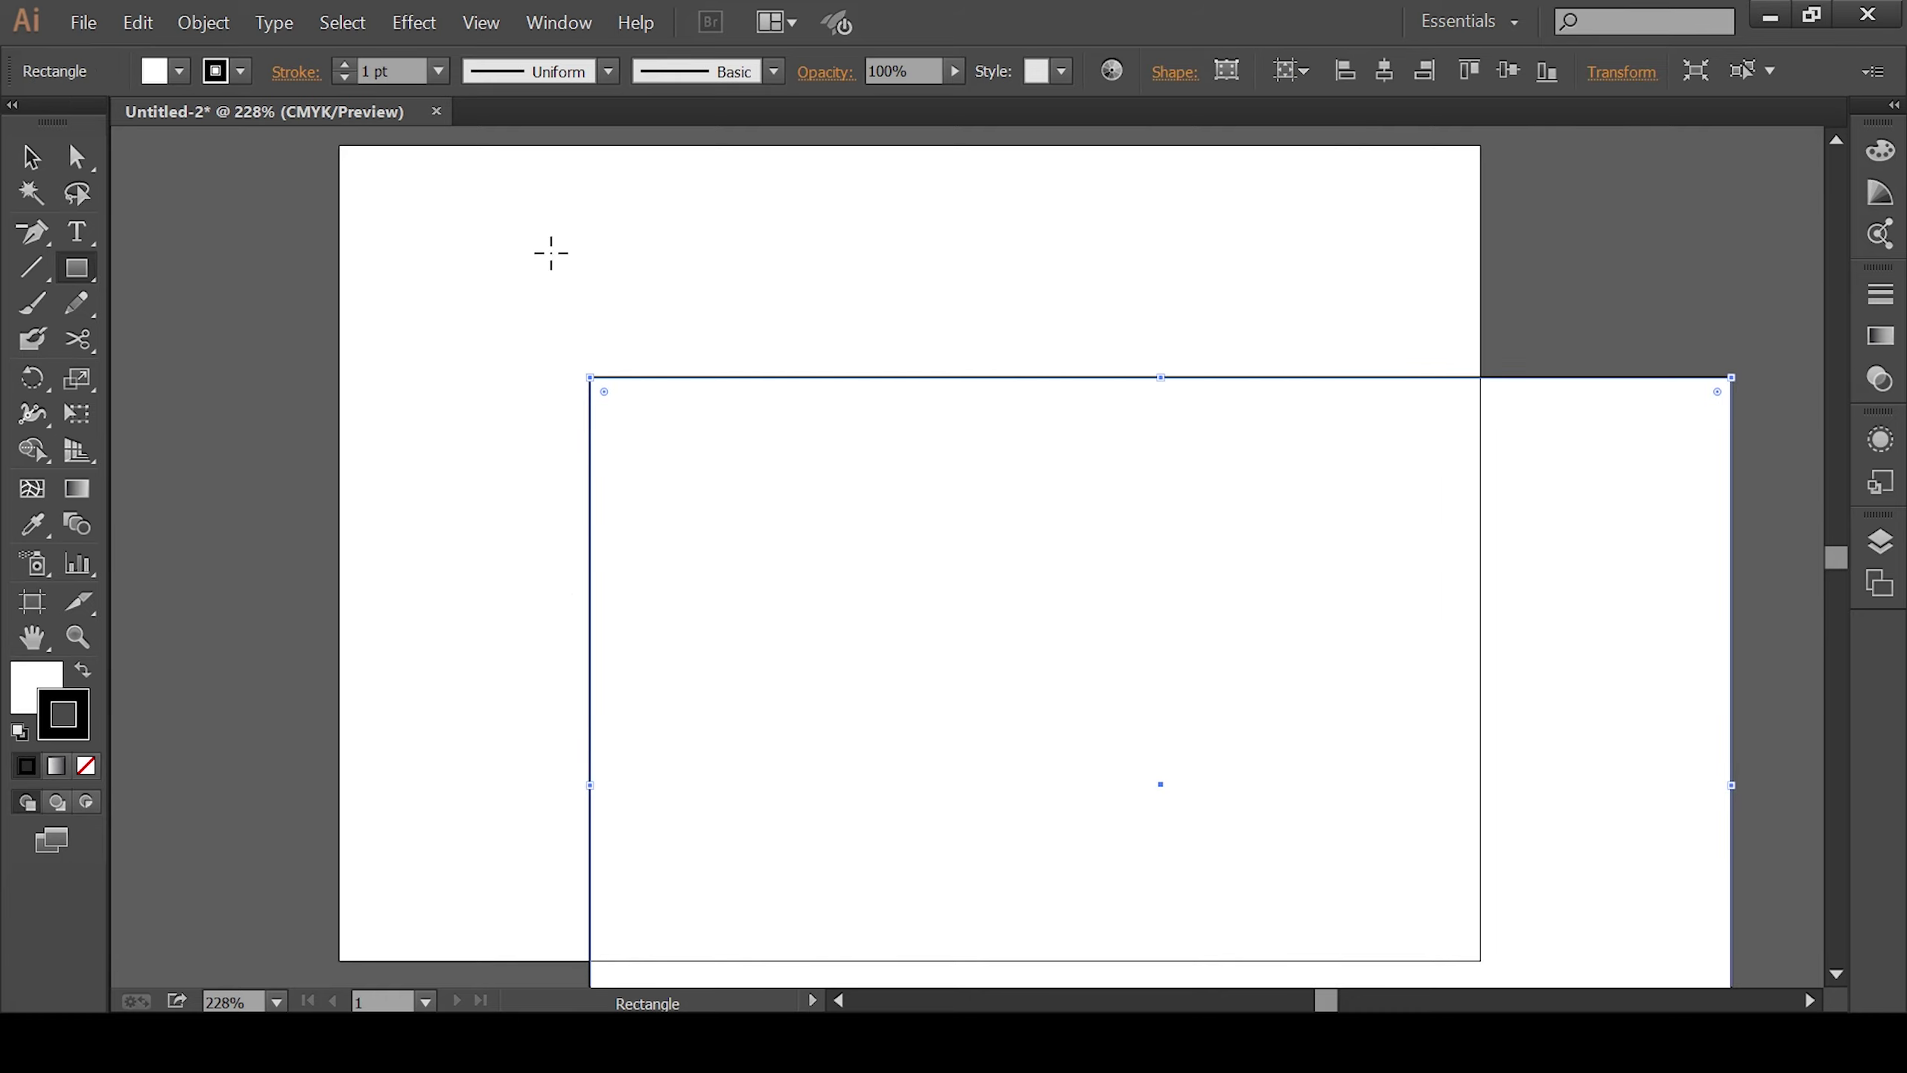
Step: Centre the rectangle horizontally and vertically on the artboard
left_click(45, 153)
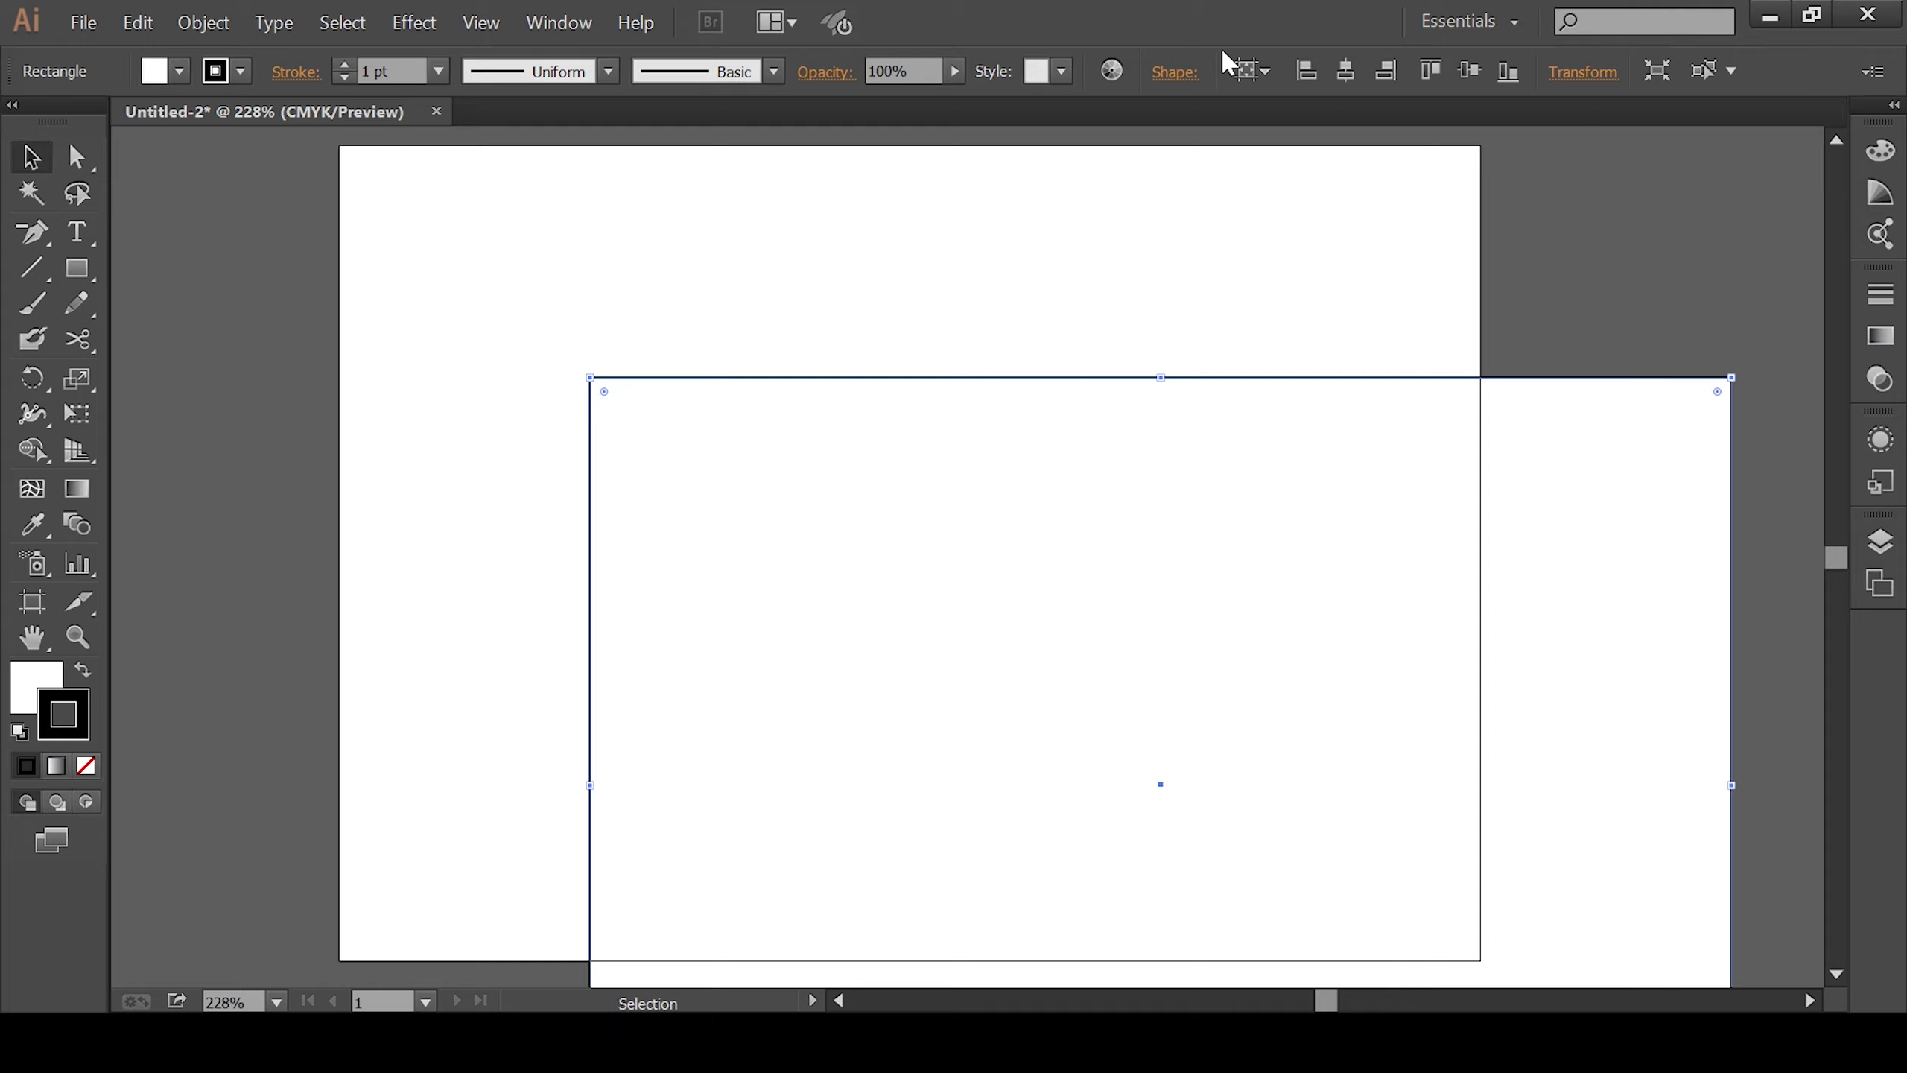
left_click(1252, 70)
left_click(1327, 170)
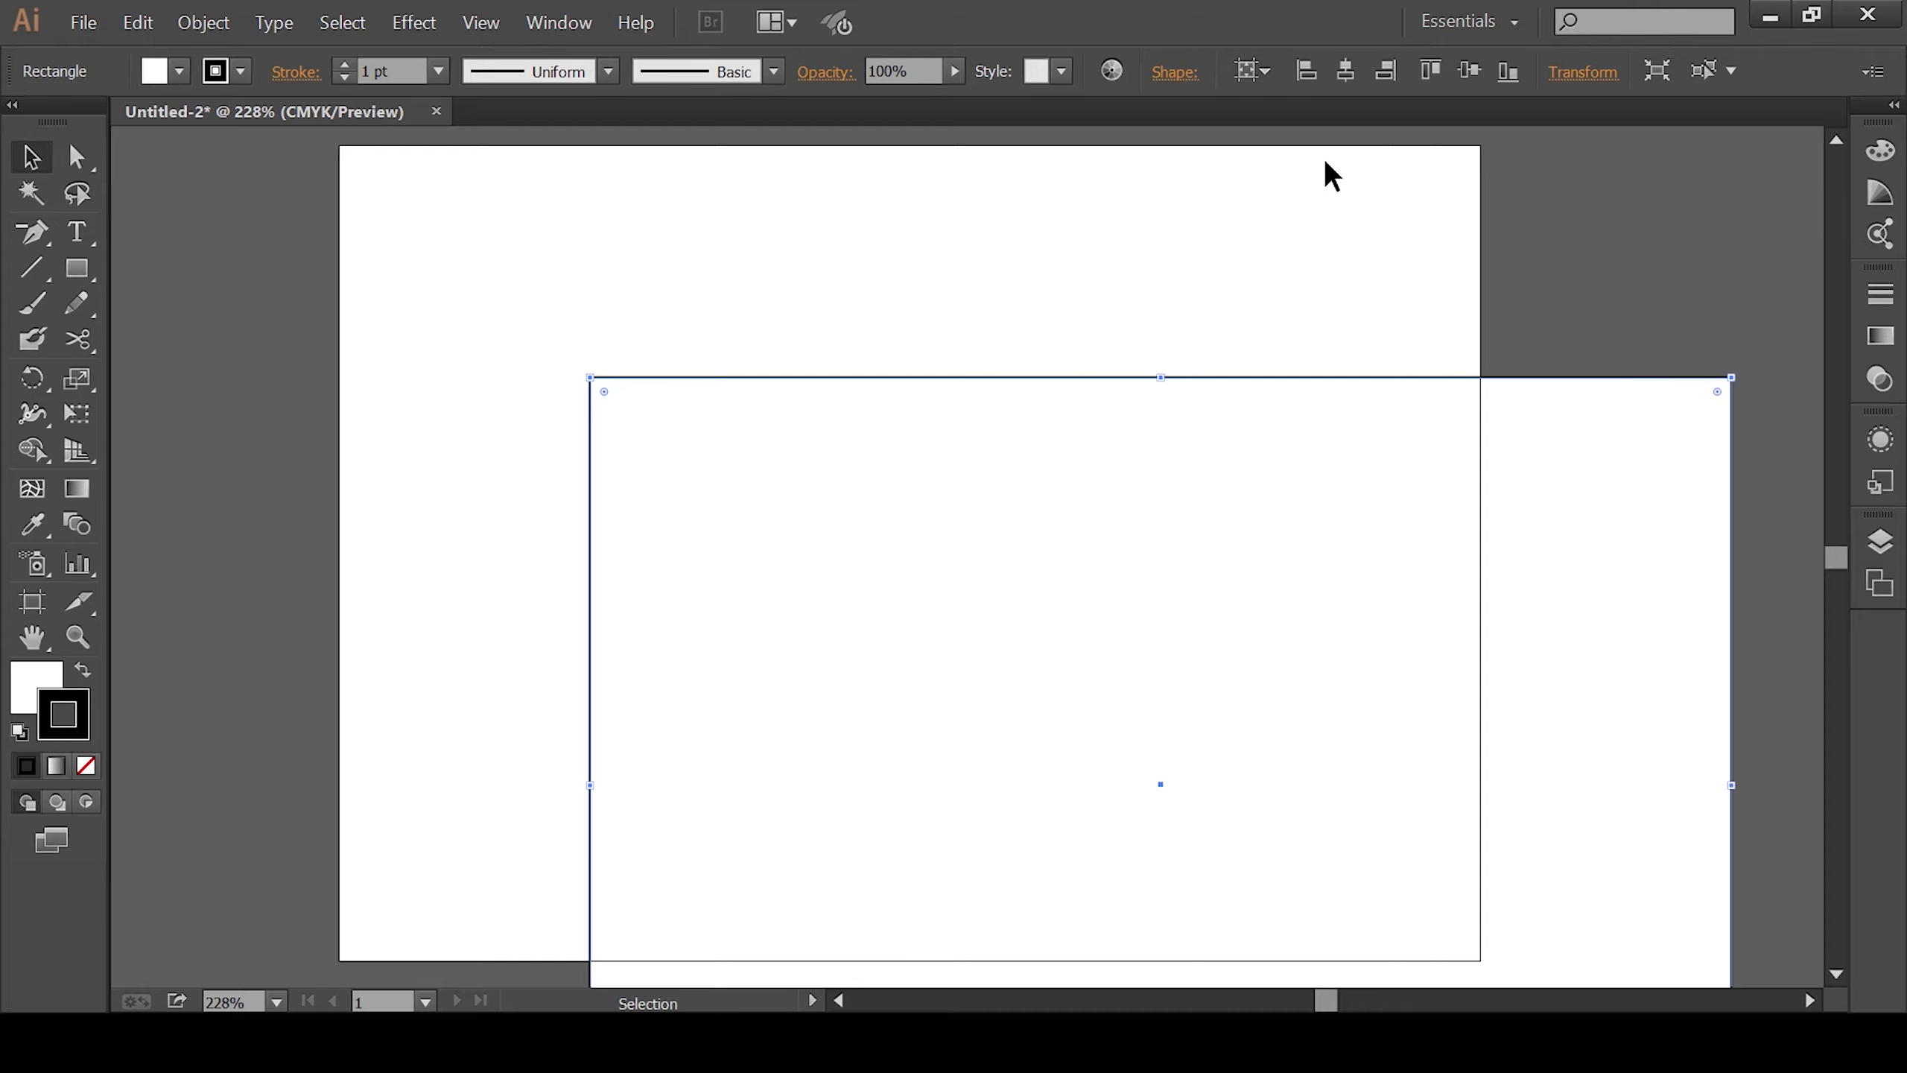
left_click(1345, 72)
left_click(1470, 71)
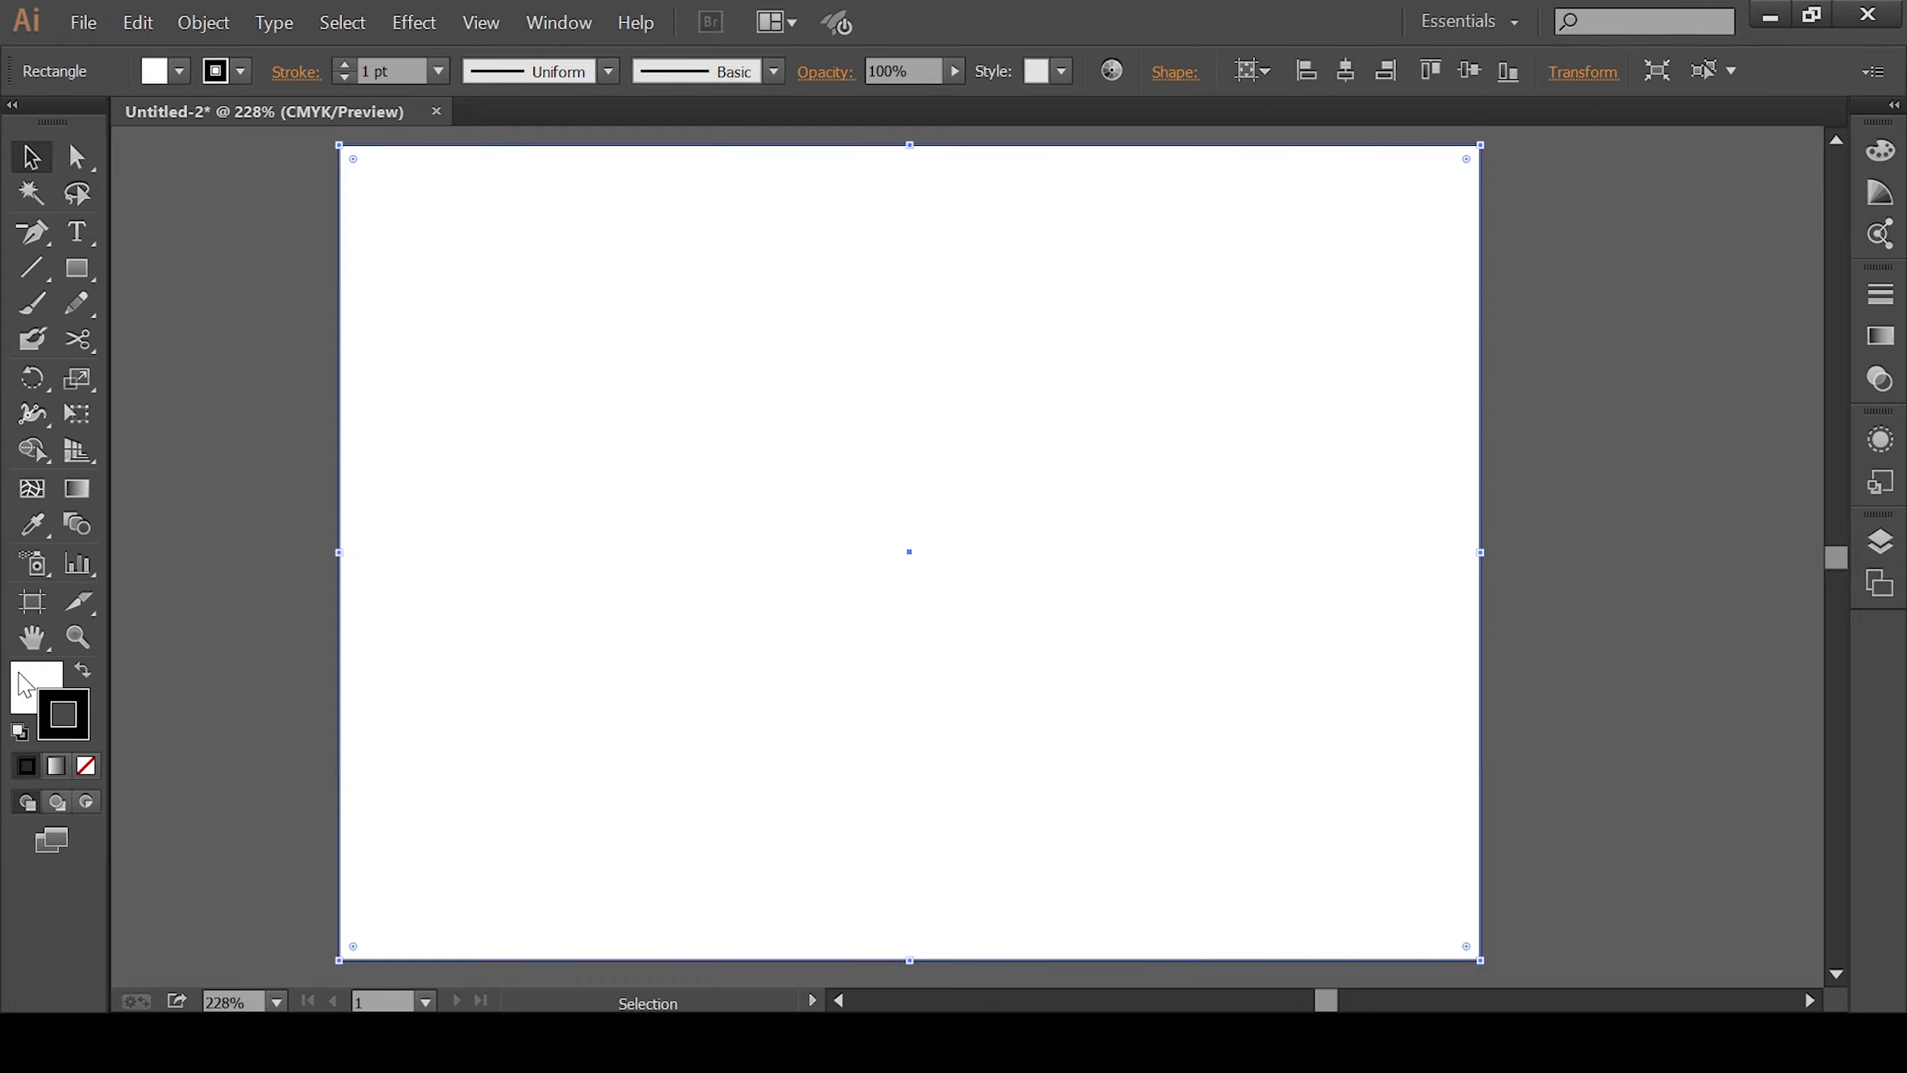
Step: Give the rectangle a solid black fill with no stroke
left_click(81, 673)
left_click(86, 765)
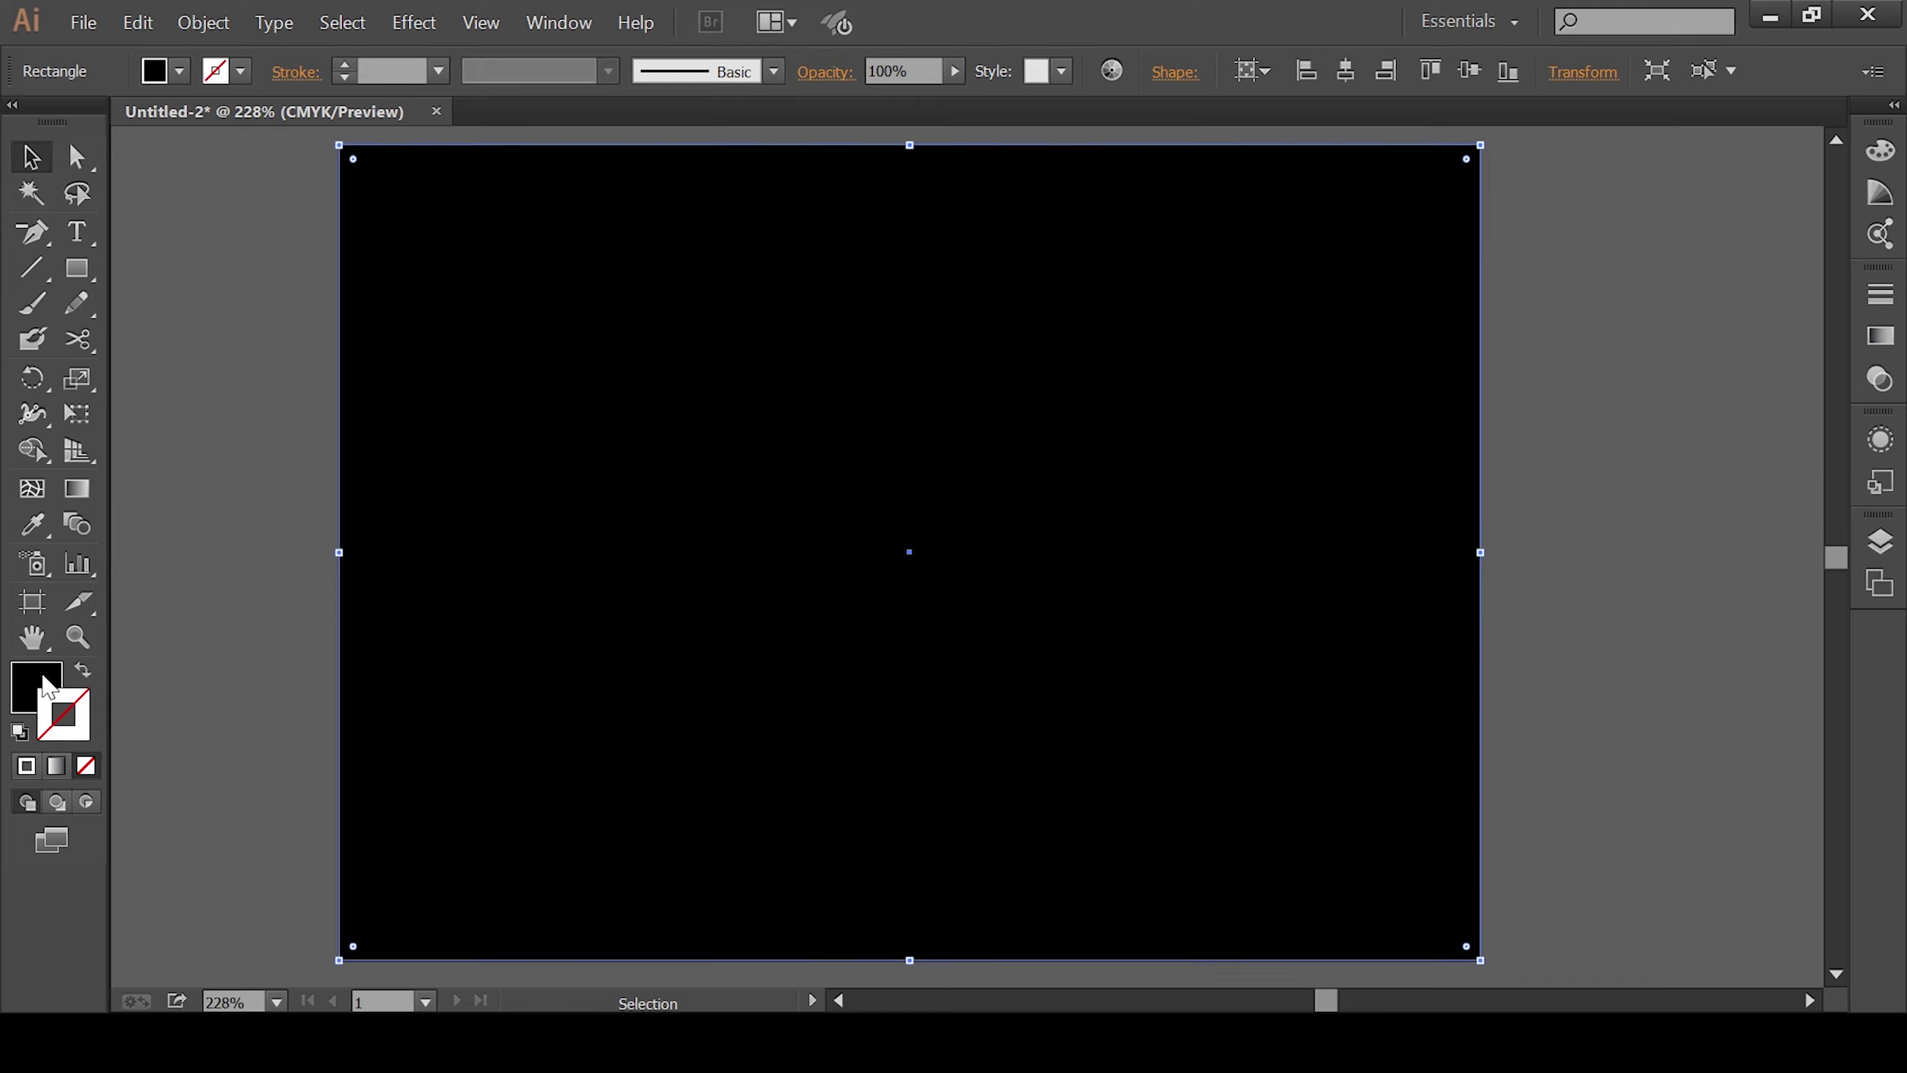
left_click(43, 684)
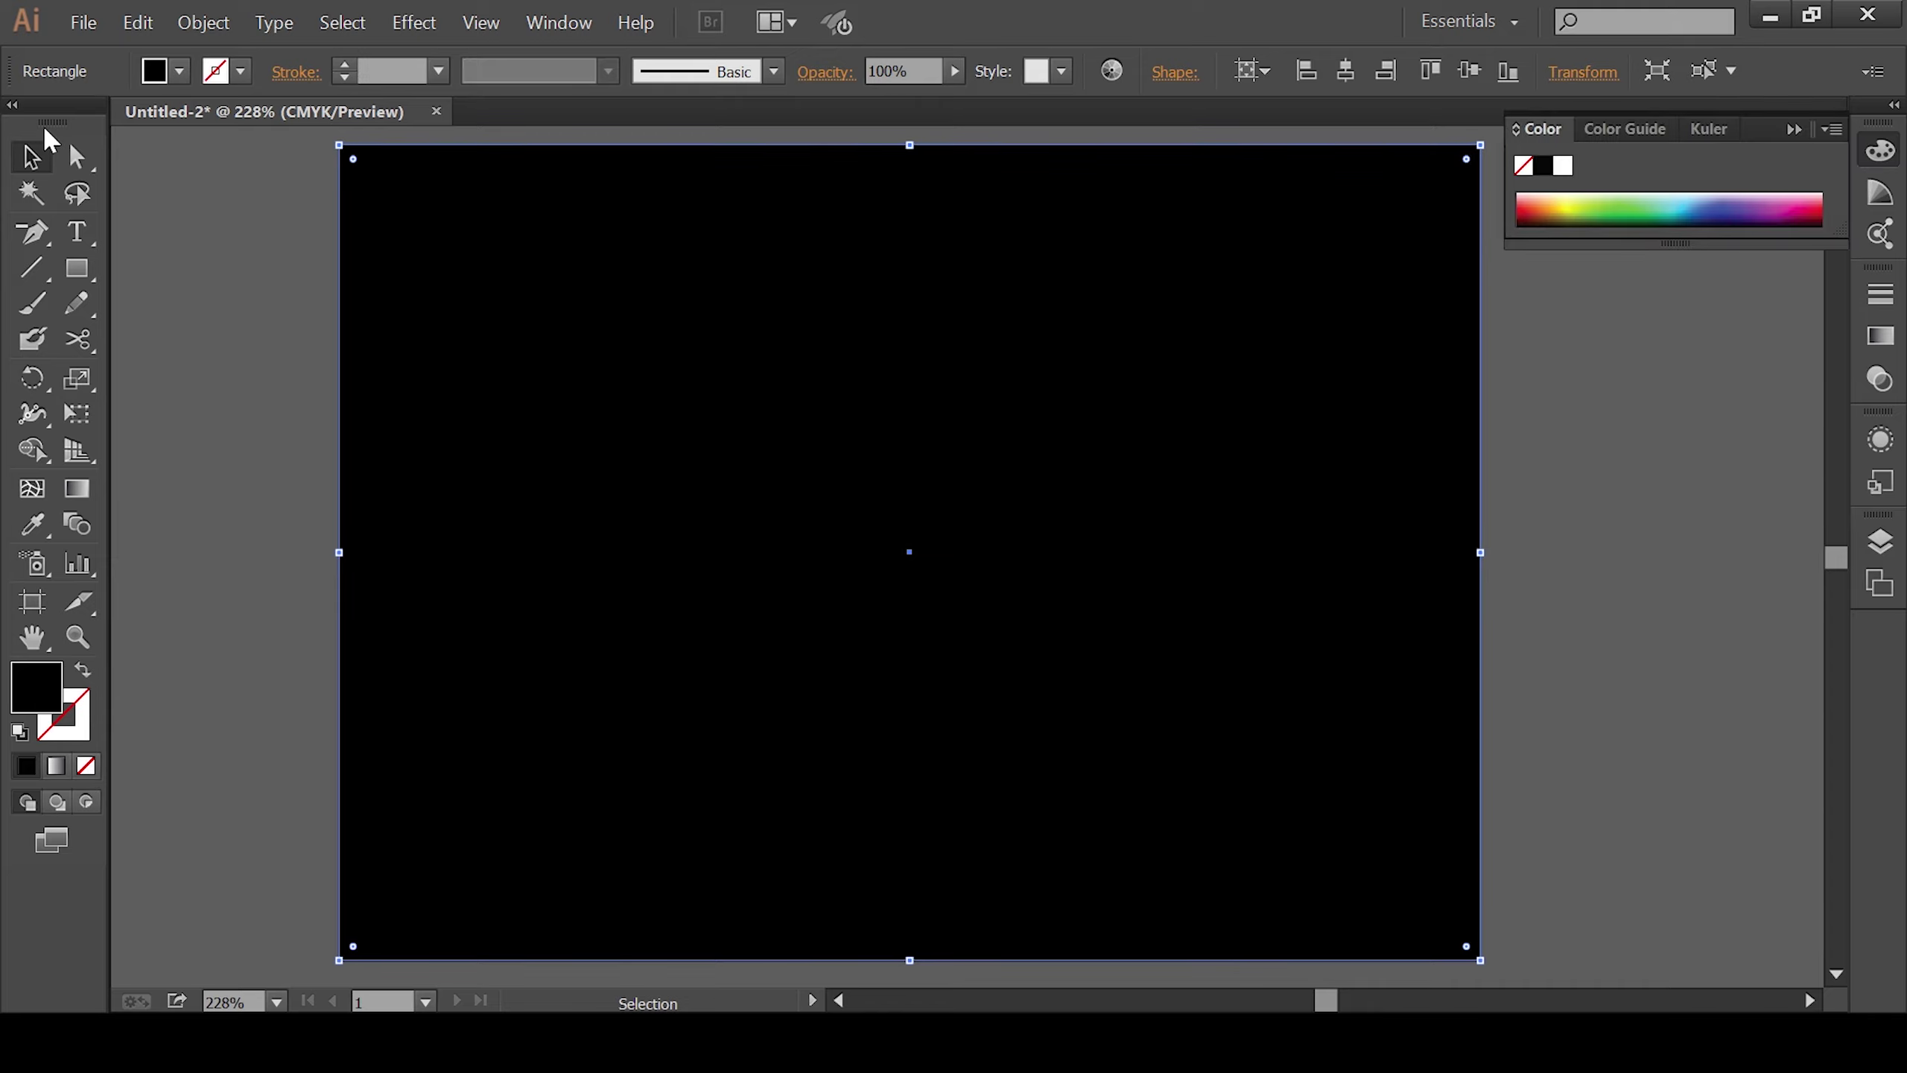
left_click(260, 323)
left_click(585, 615)
left_click(203, 22)
mouse_move(228, 185)
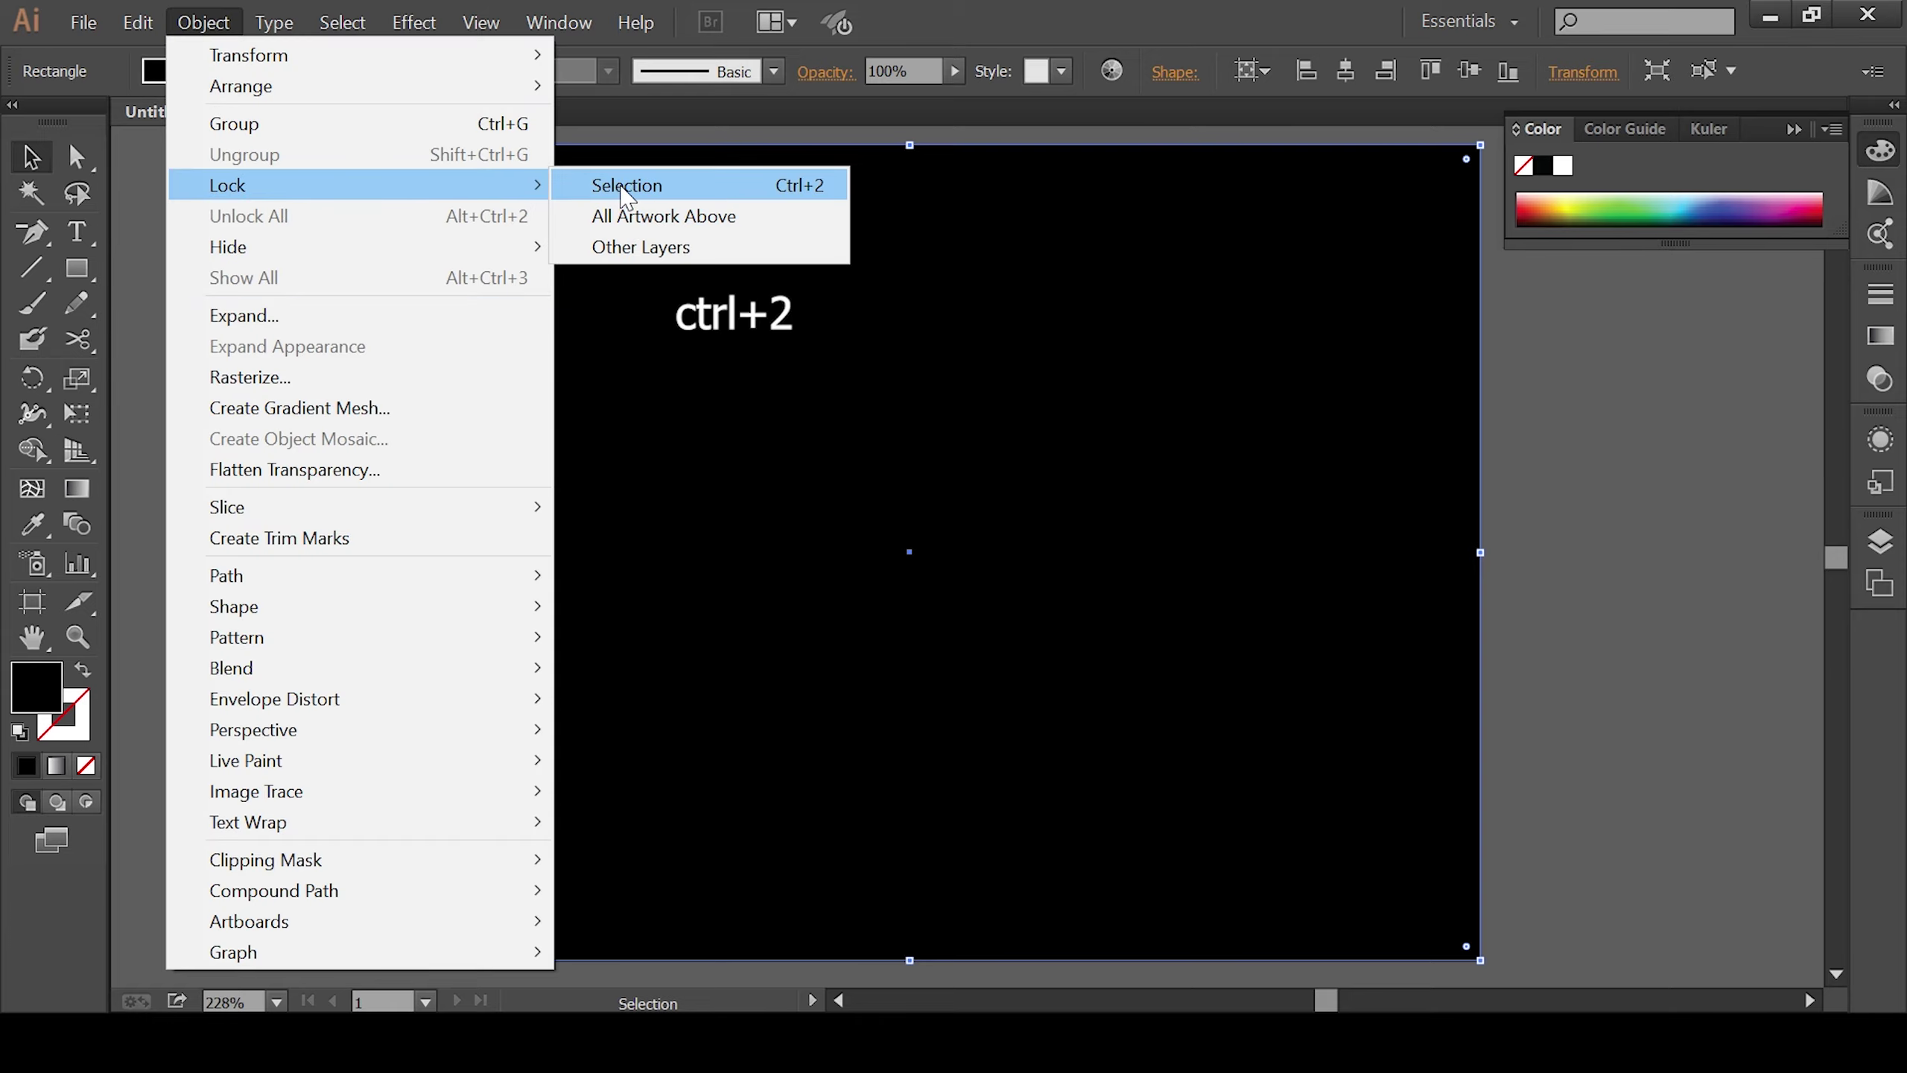
Step: Lock the black background, show rulers, and reset the ruler origin to the artboard corner
left_click(625, 186)
mouse_move(490, 617)
left_mouse_down()
mouse_move(689, 668)
mouse_move(536, 630)
mouse_move(444, 647)
mouse_move(425, 630)
left_mouse_up()
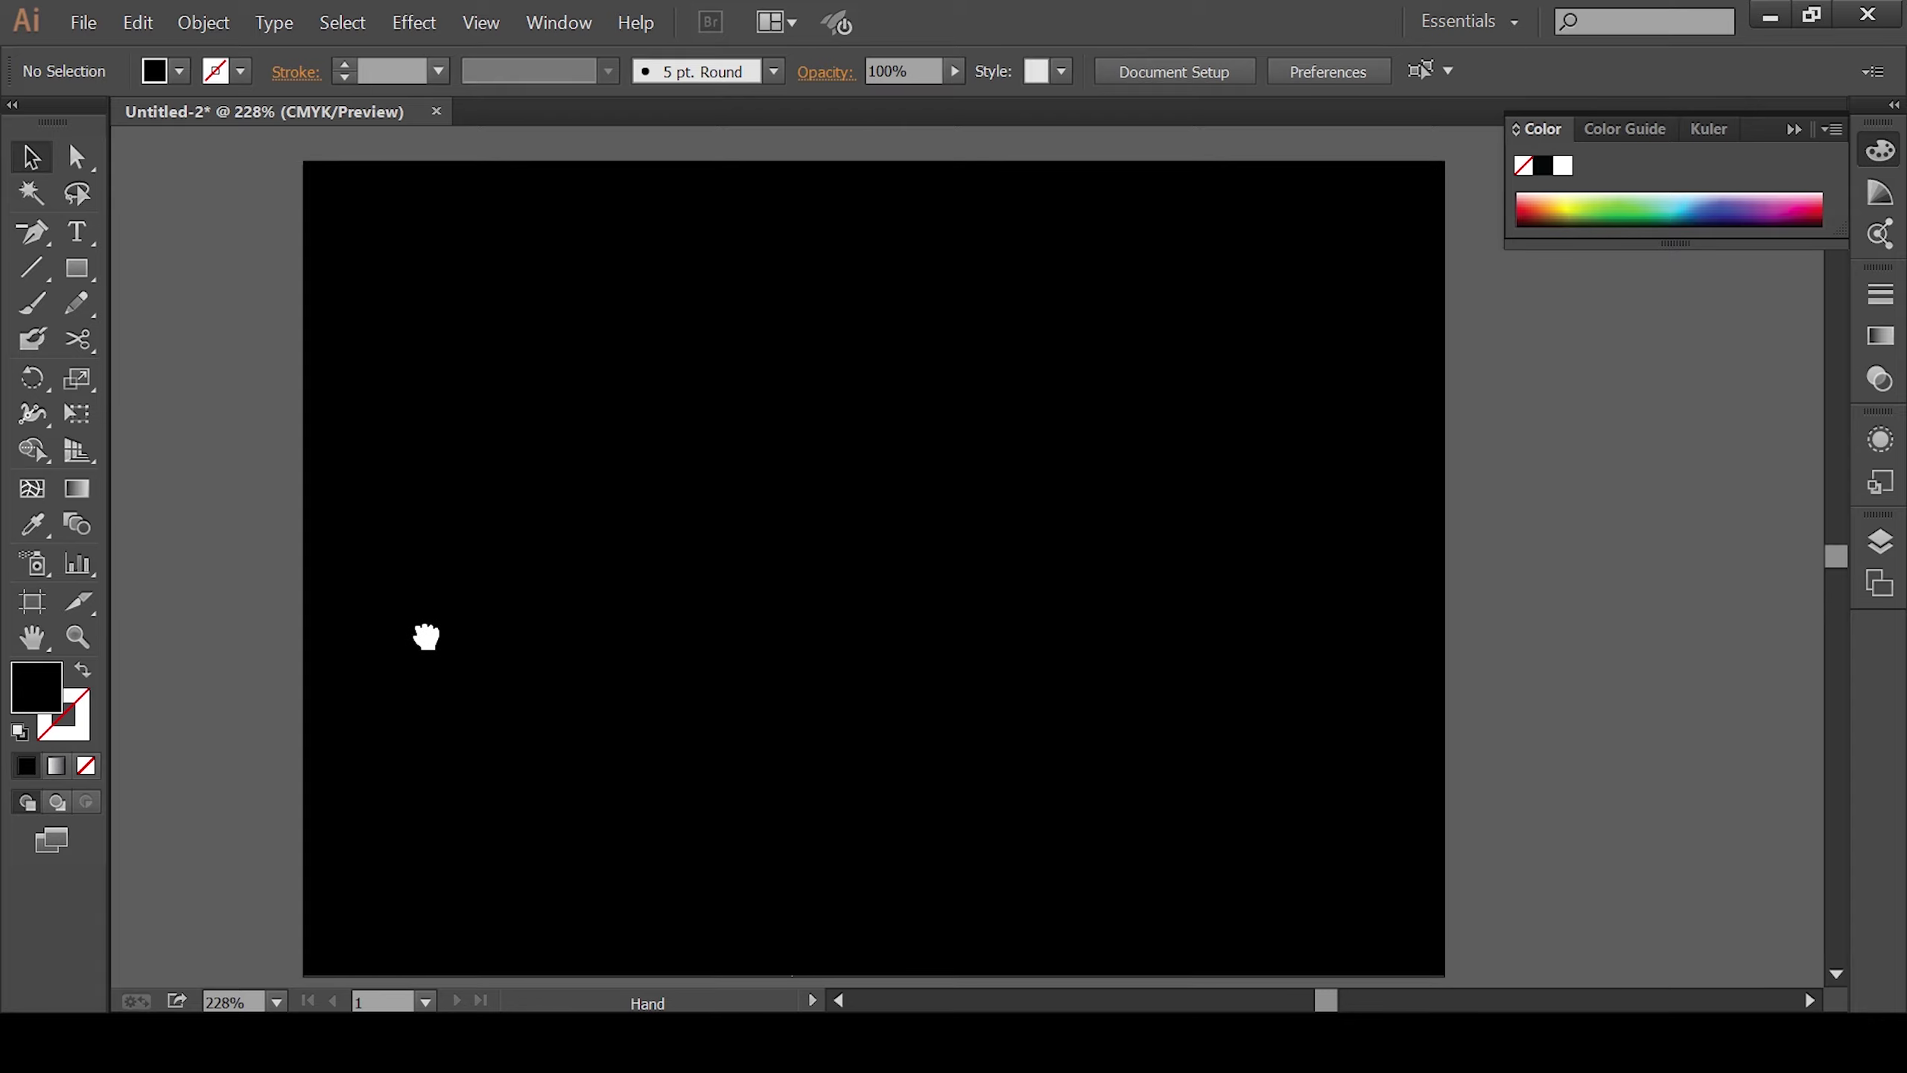
left_click(480, 22)
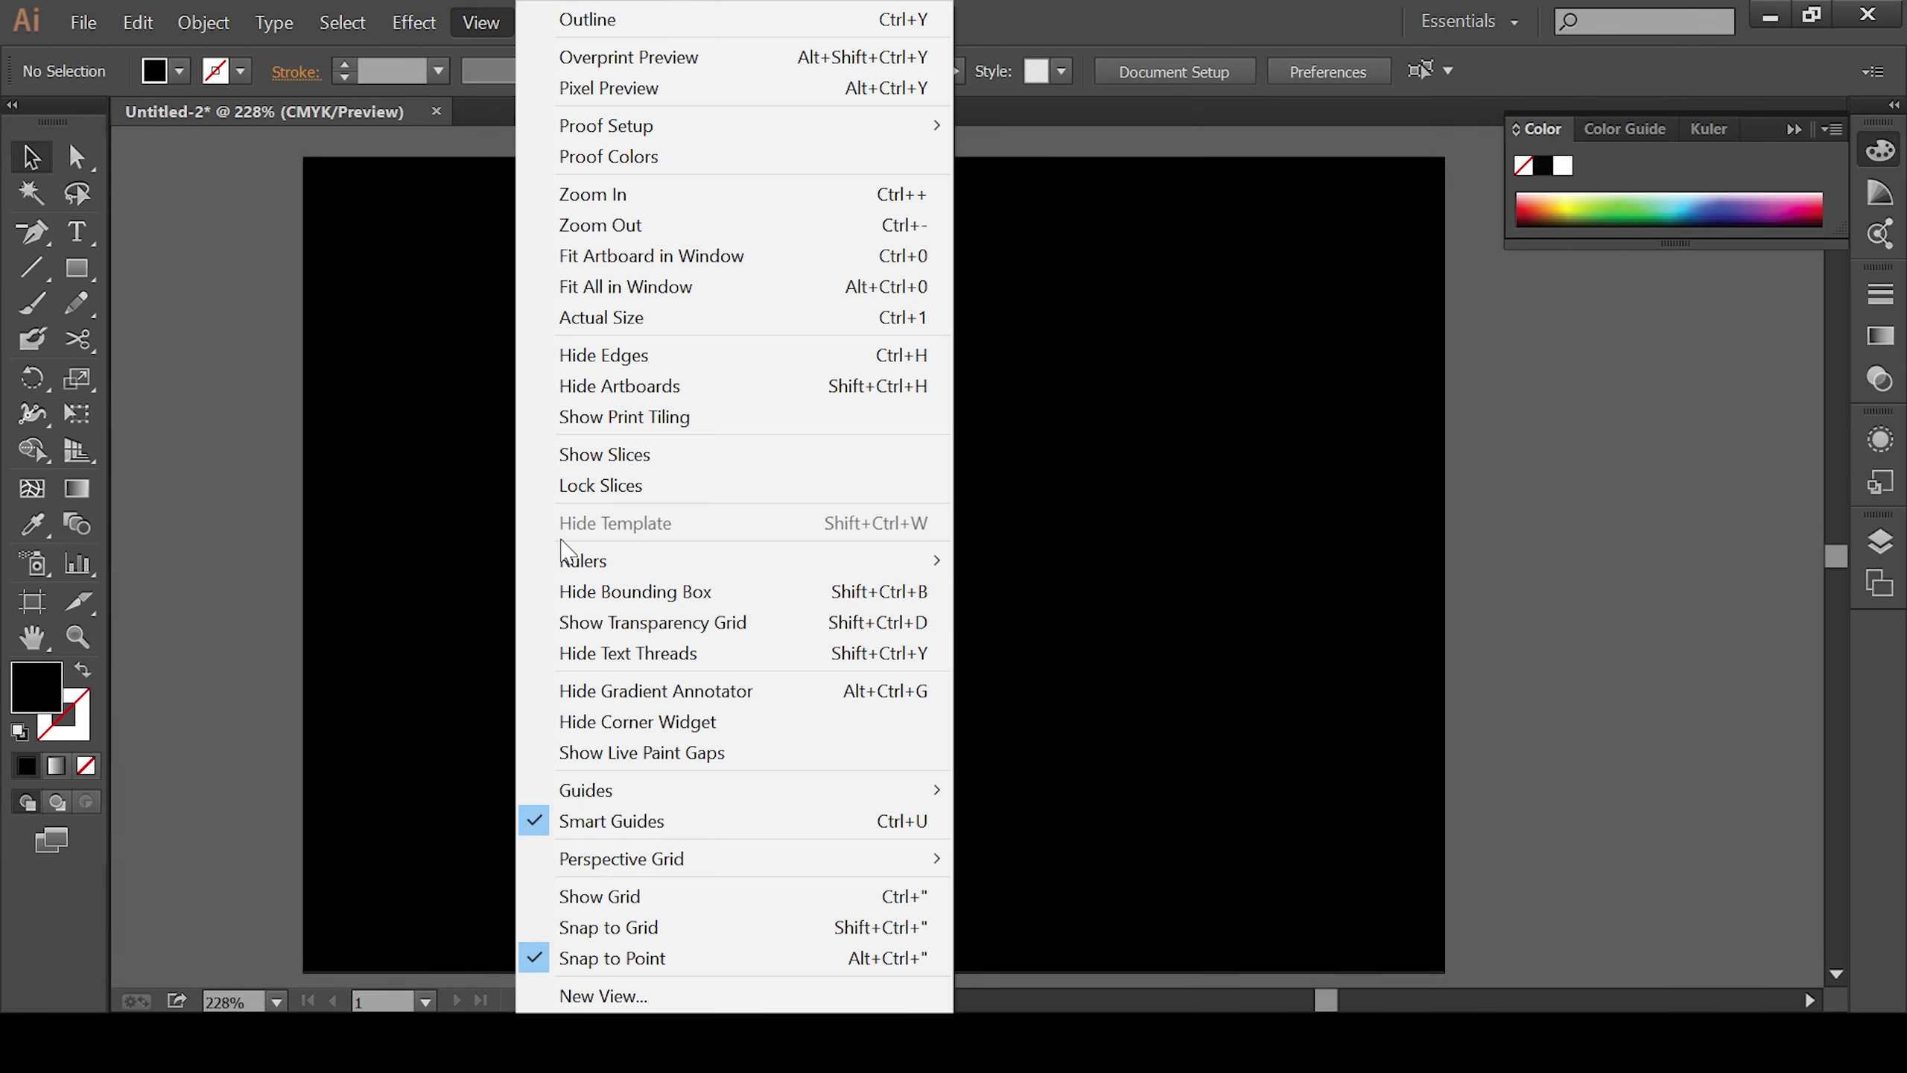
left_click(1040, 563)
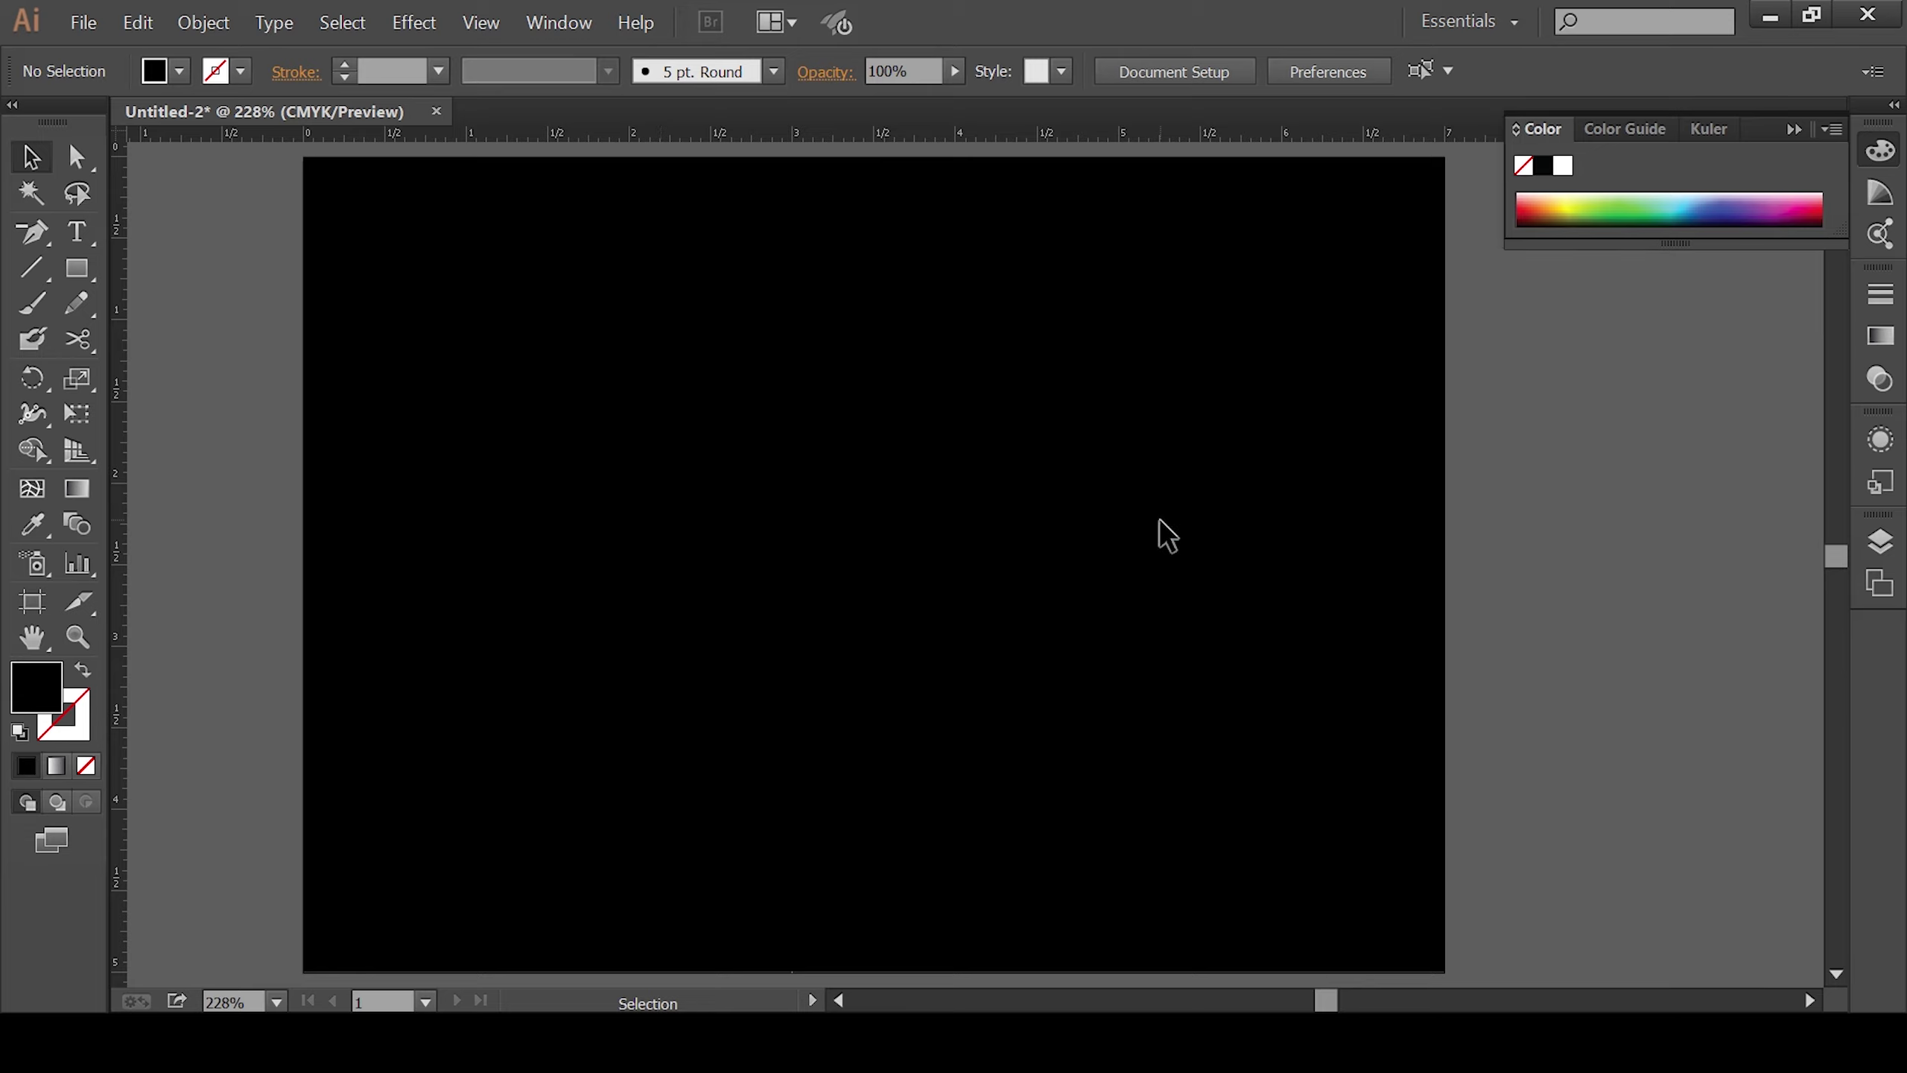
left_click_drag(664, 358, 639, 455)
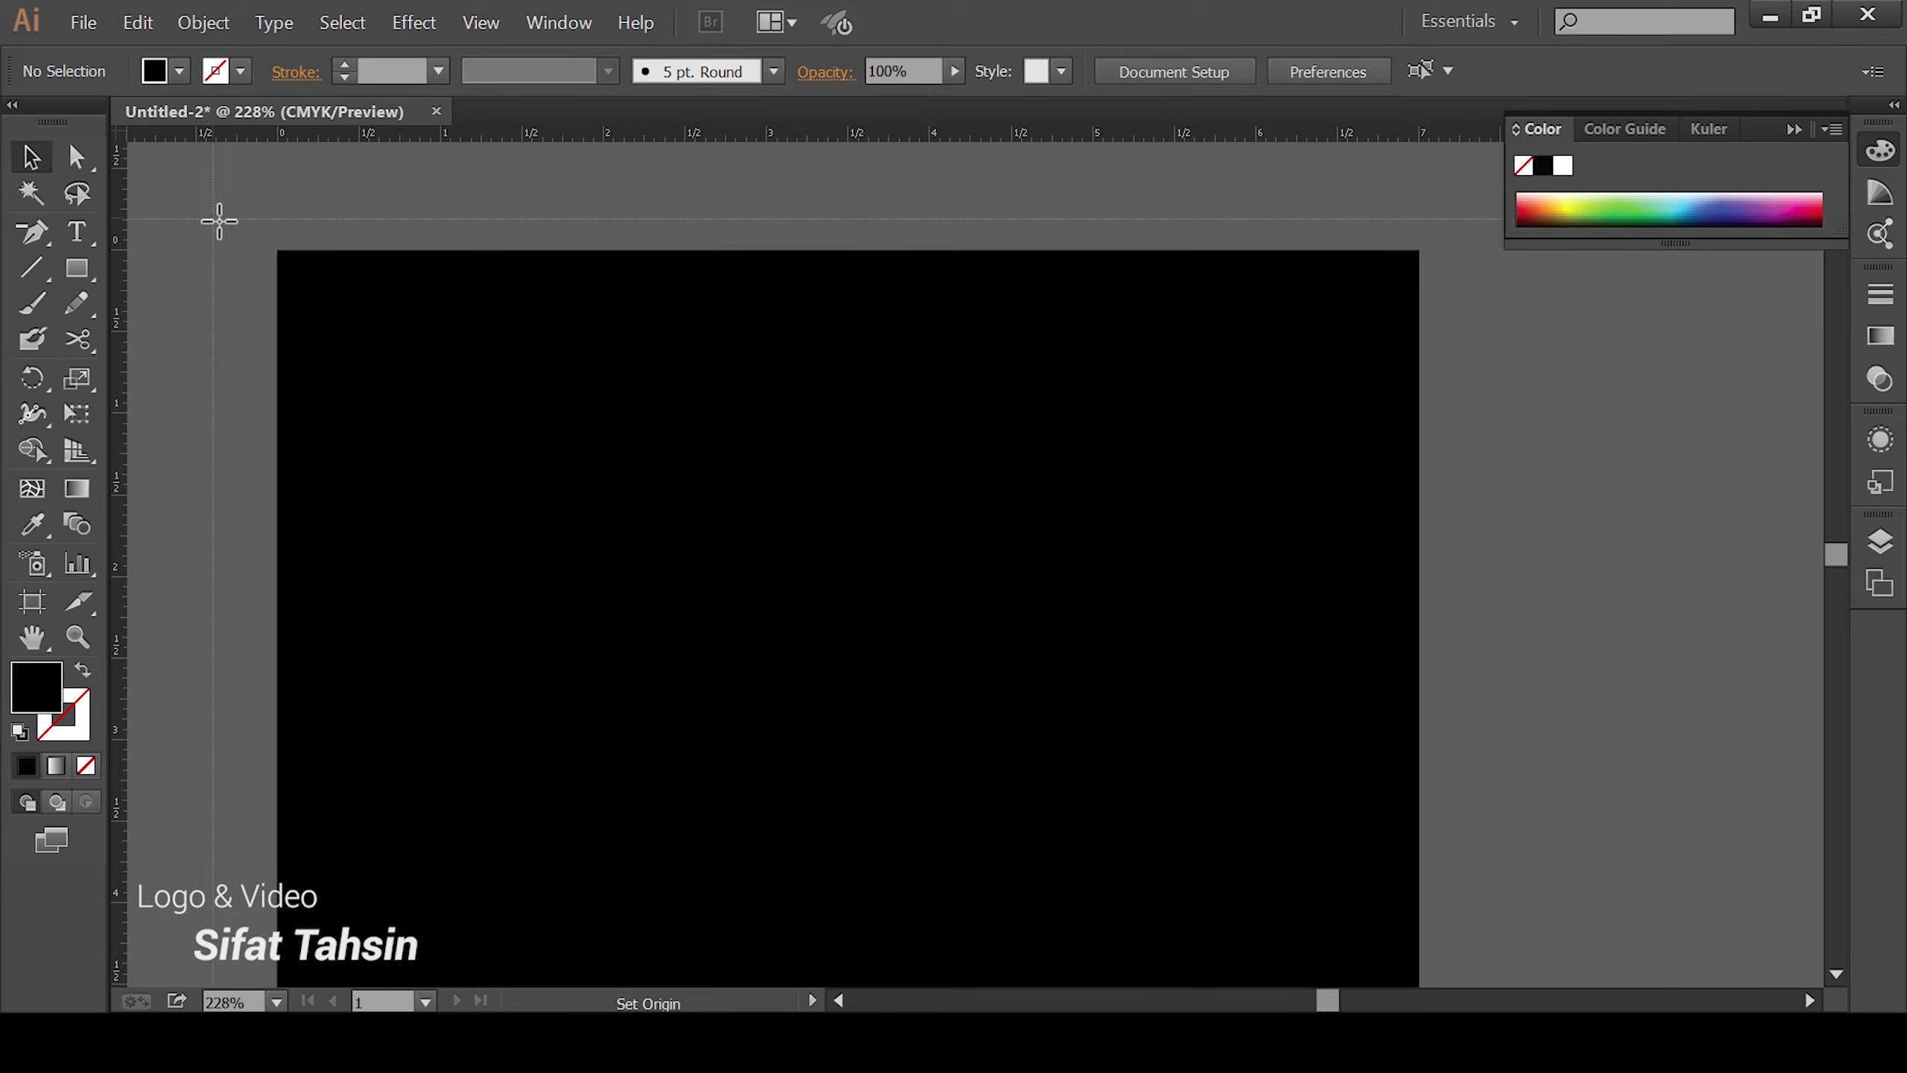
left_click_drag(219, 221, 278, 244)
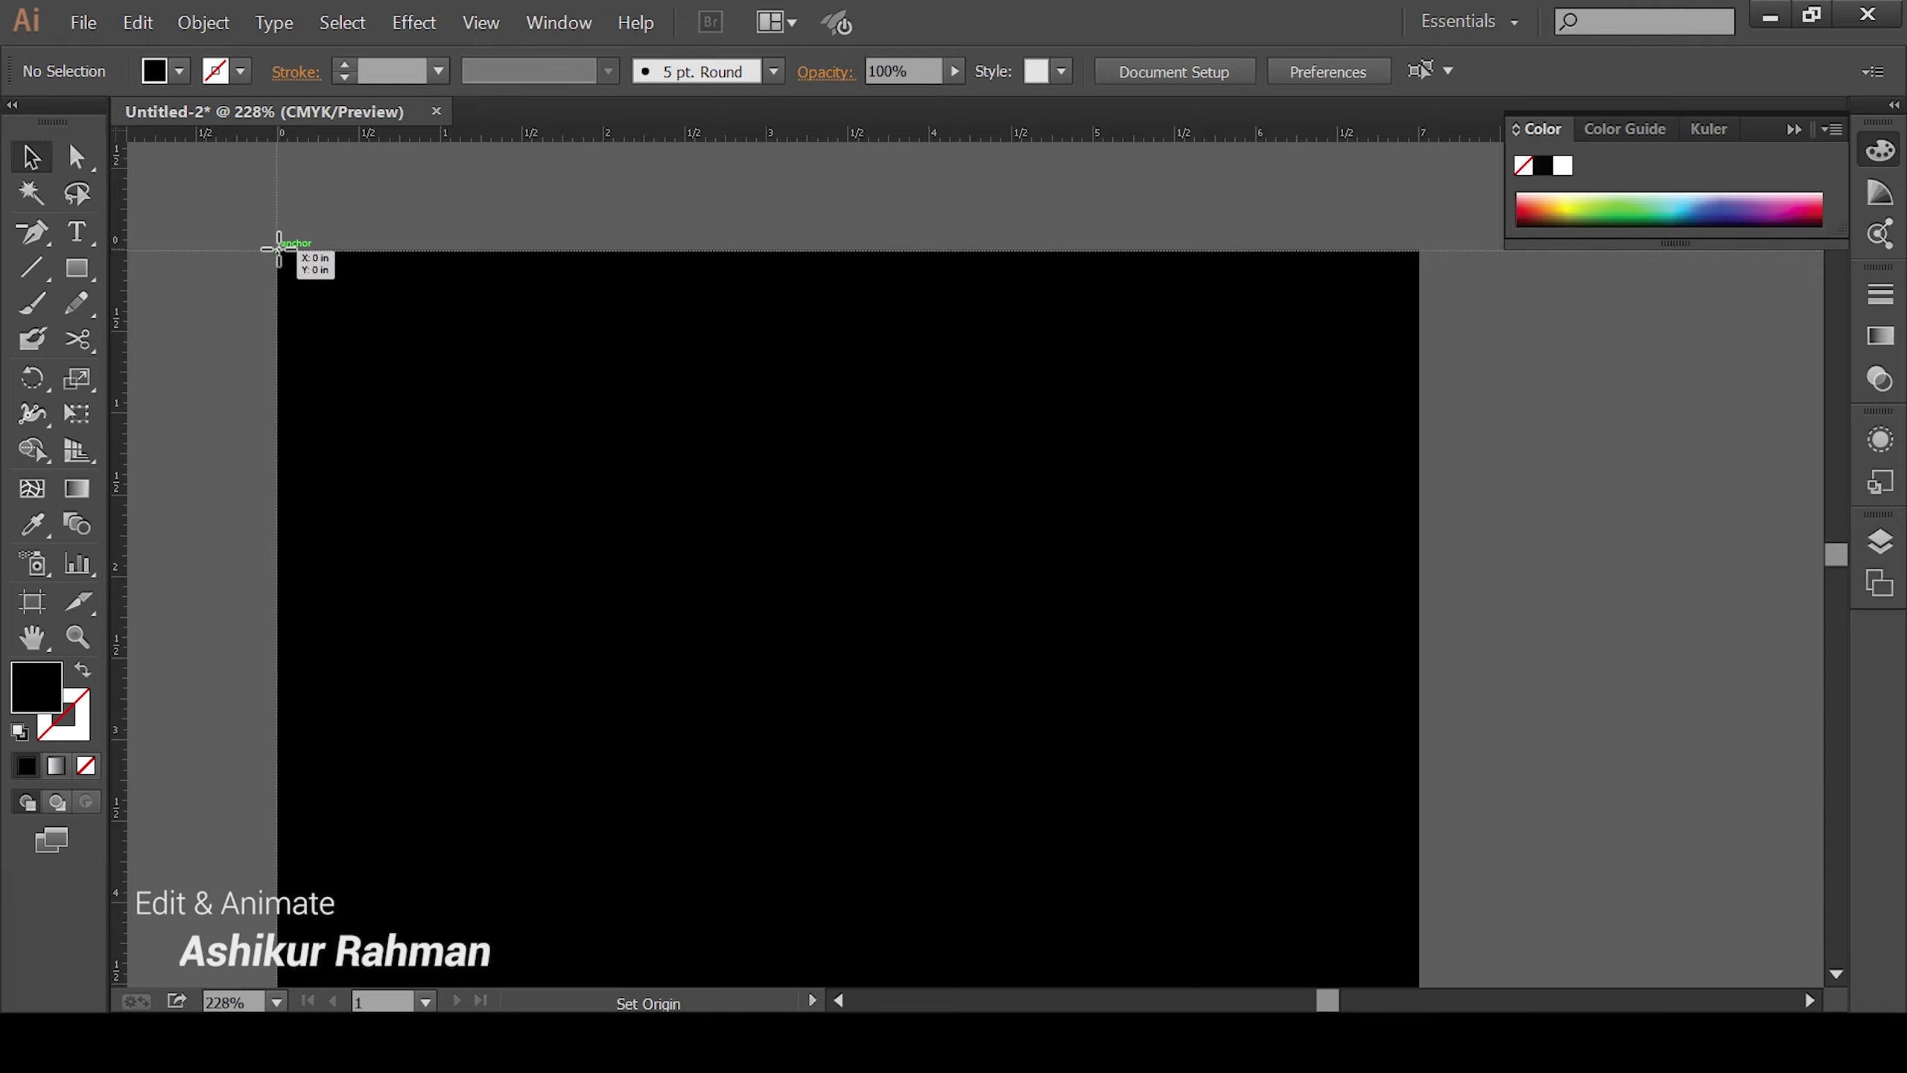
Step: Drag vertical and horizontal guides to cross at the artboard's centre
left_click_drag(660, 597, 667, 528)
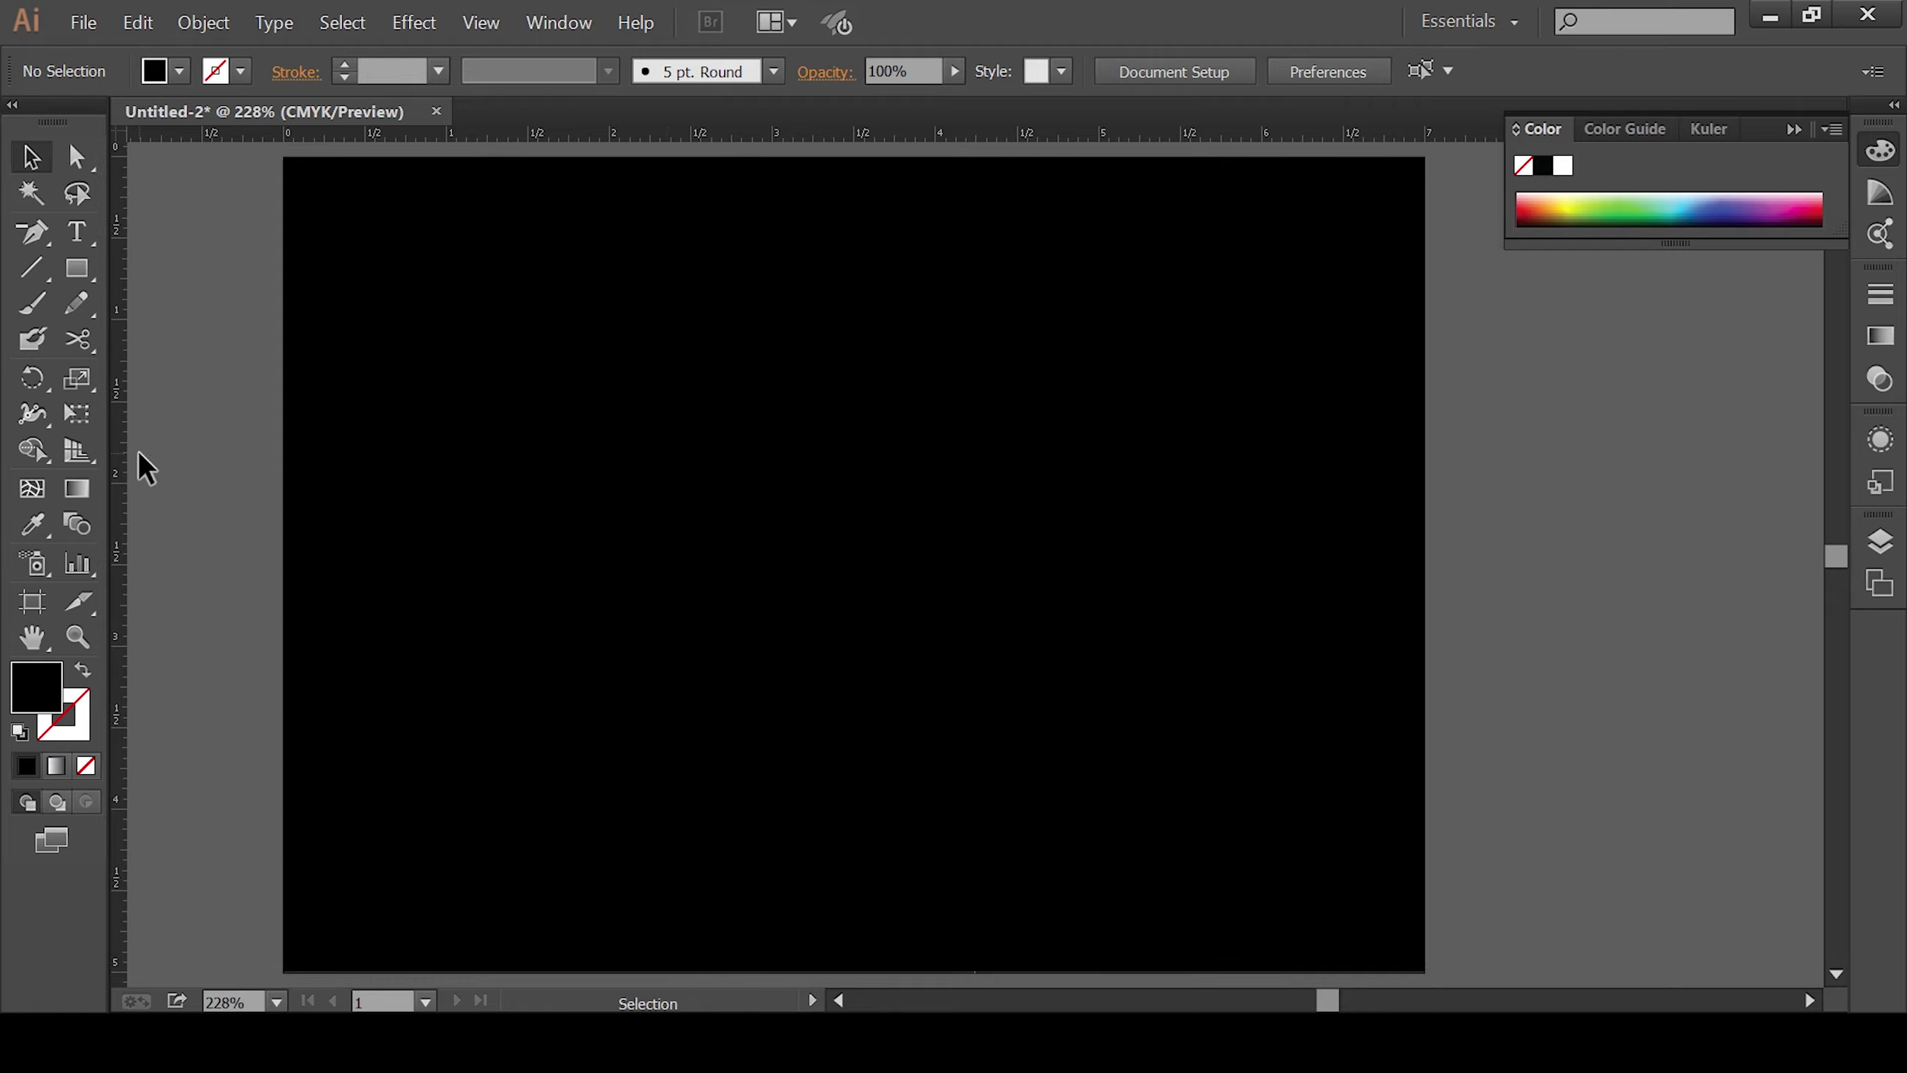
left_click_drag(166, 445, 854, 424)
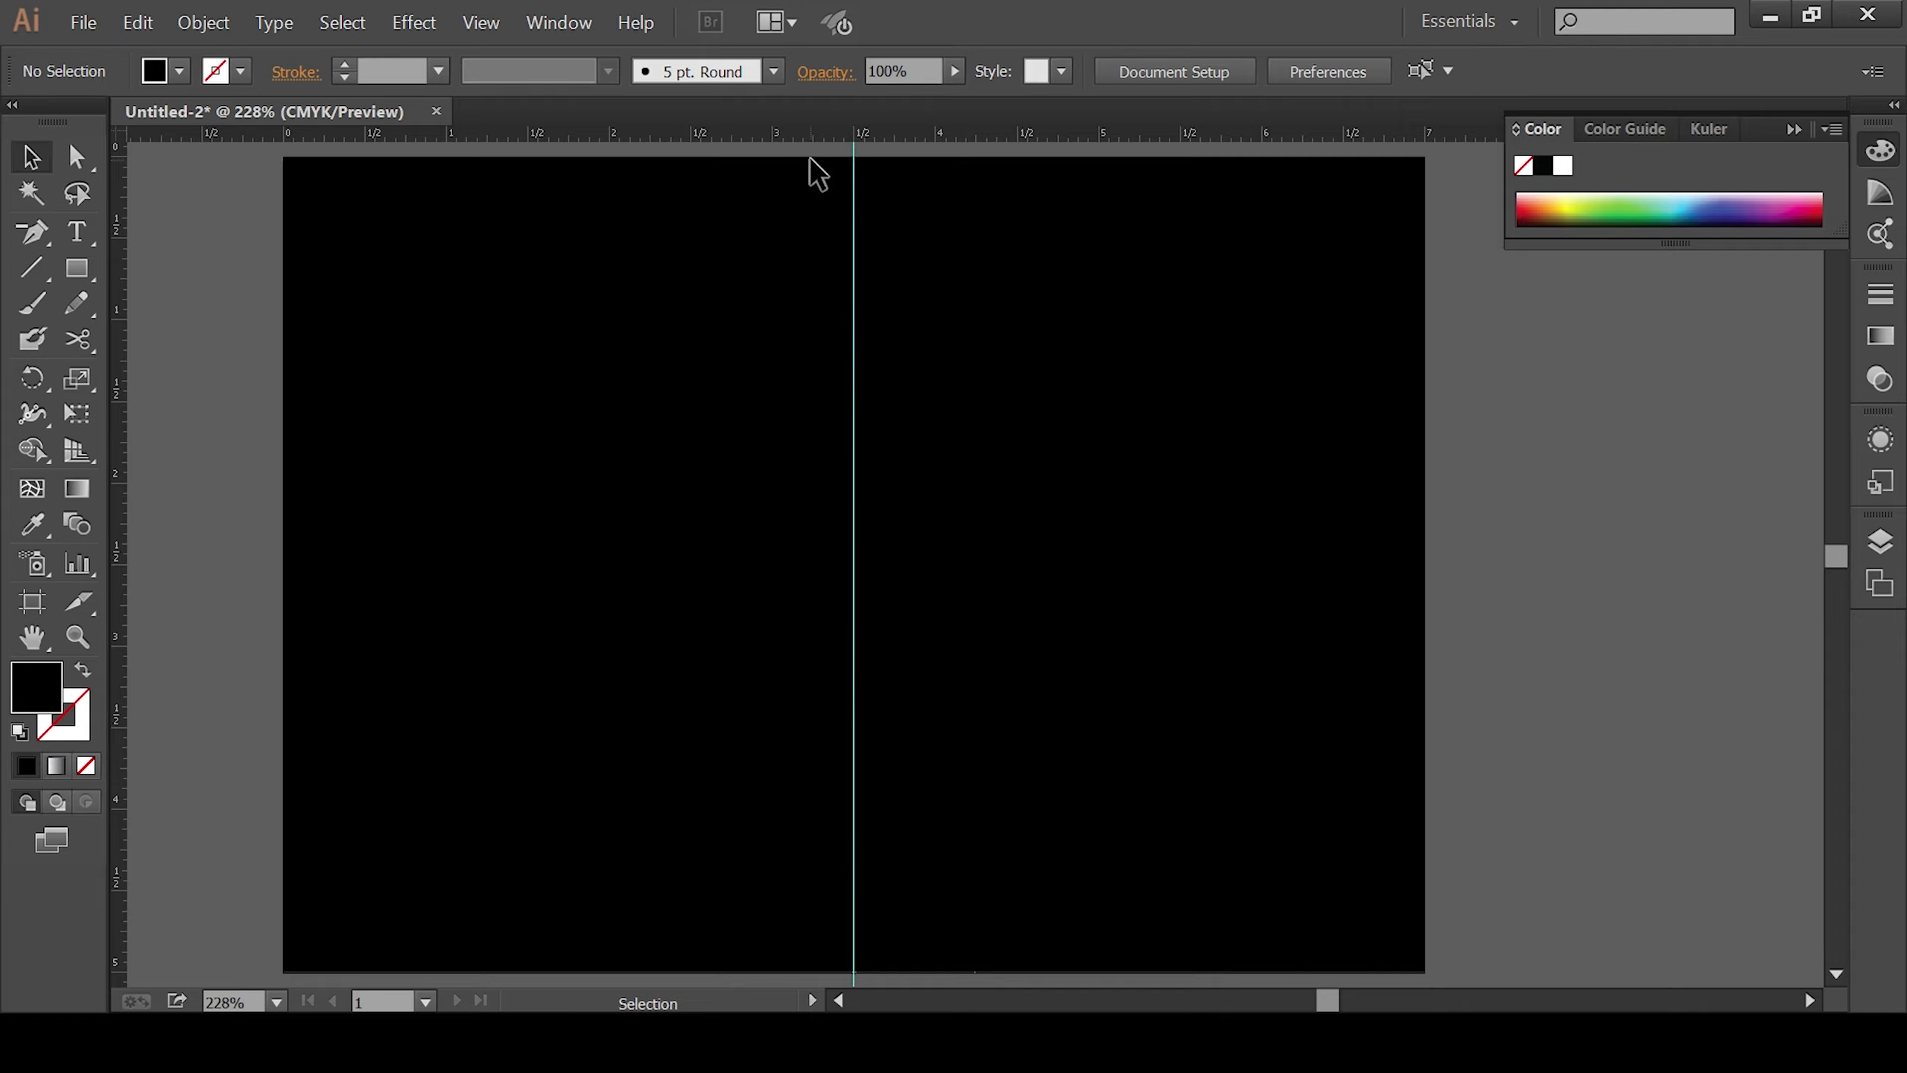
left_click_drag(803, 136, 762, 563)
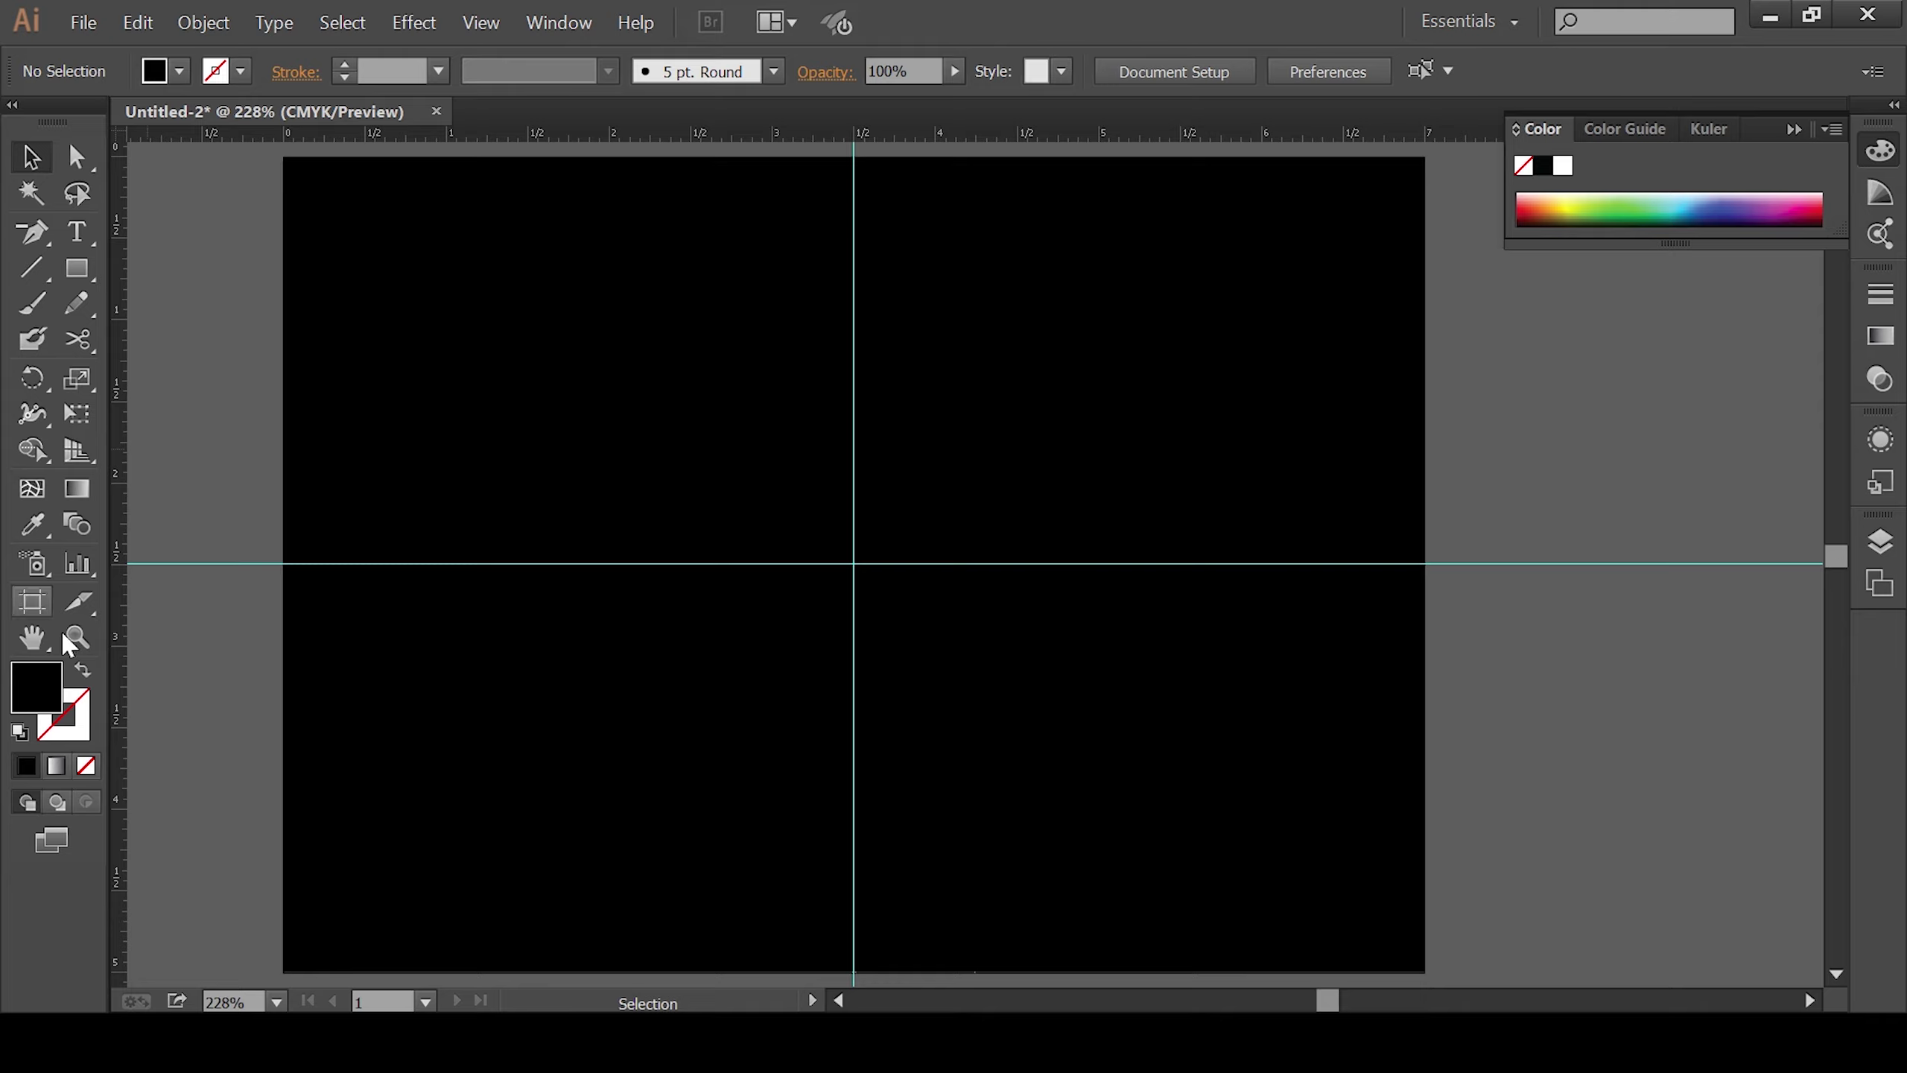
key("space")
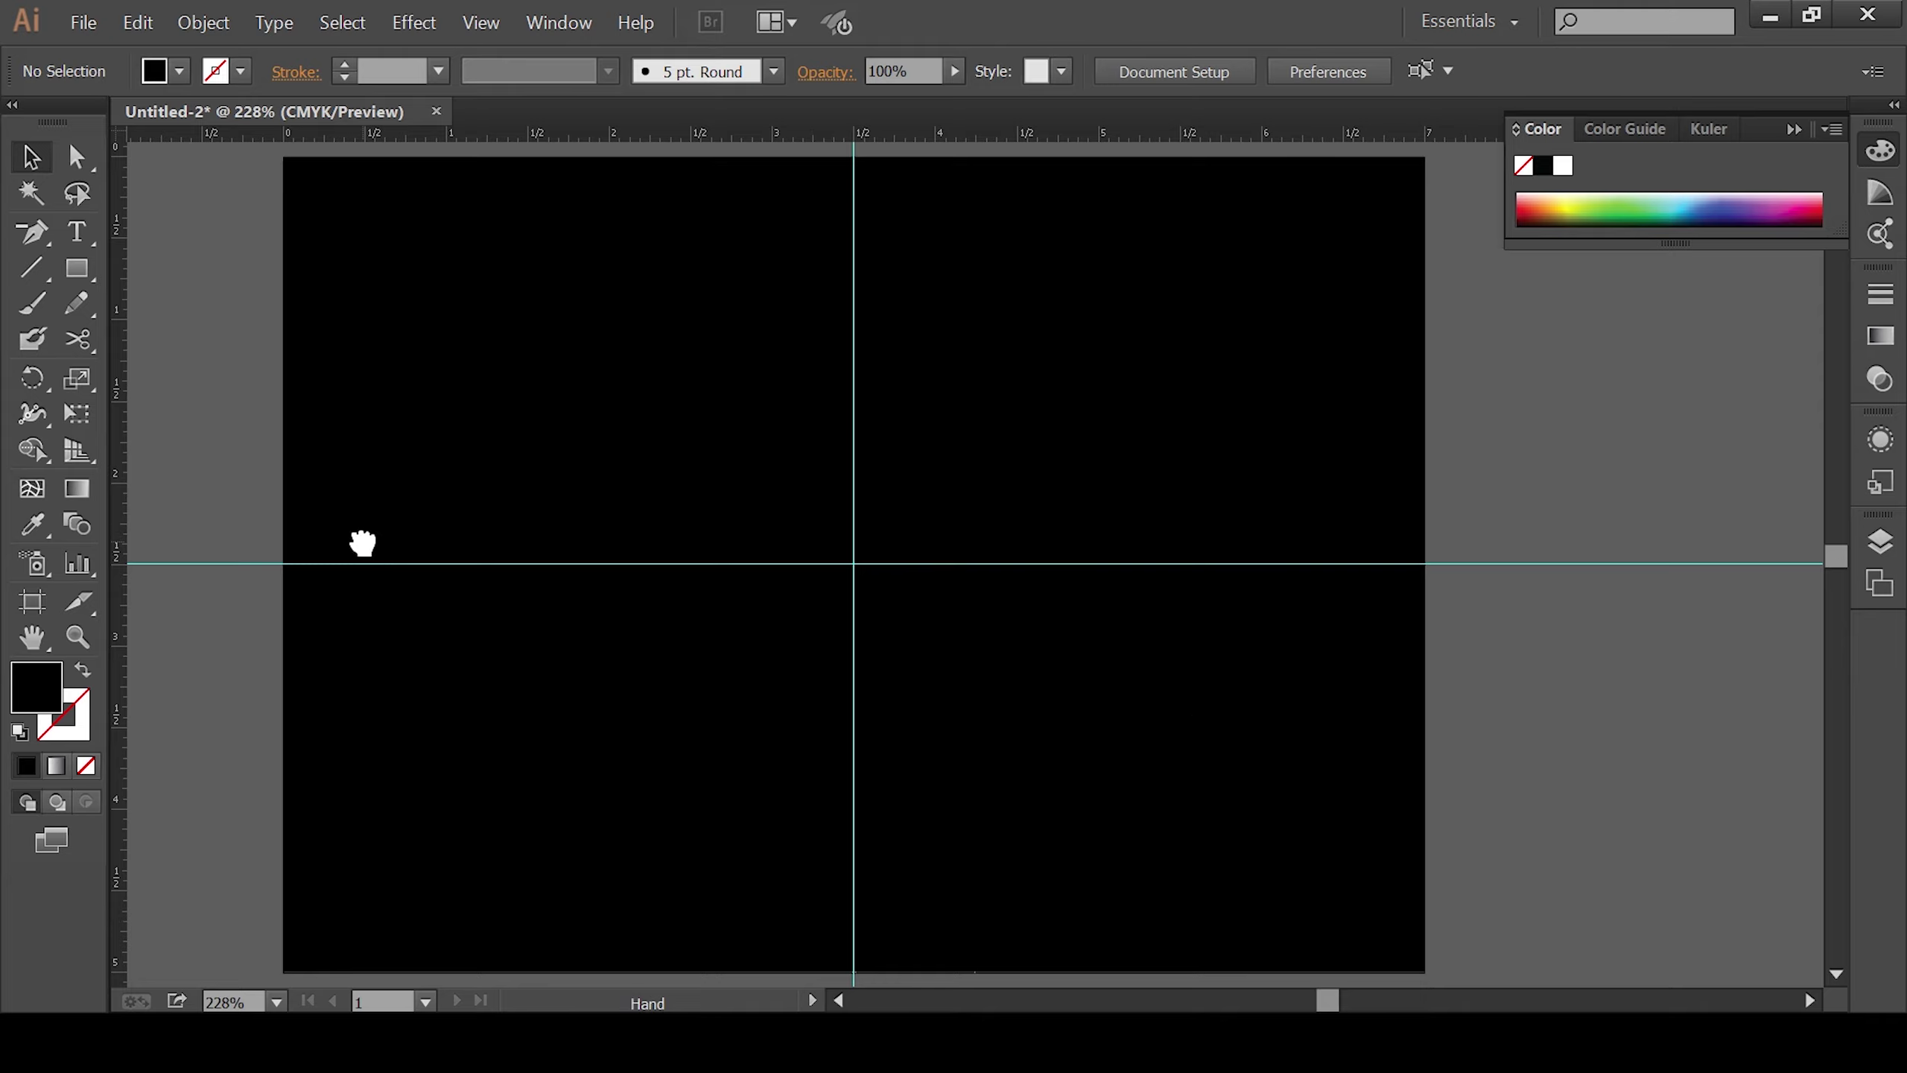
left_click_drag(362, 541, 1344, 561)
left_click_drag(843, 567, 911, 578)
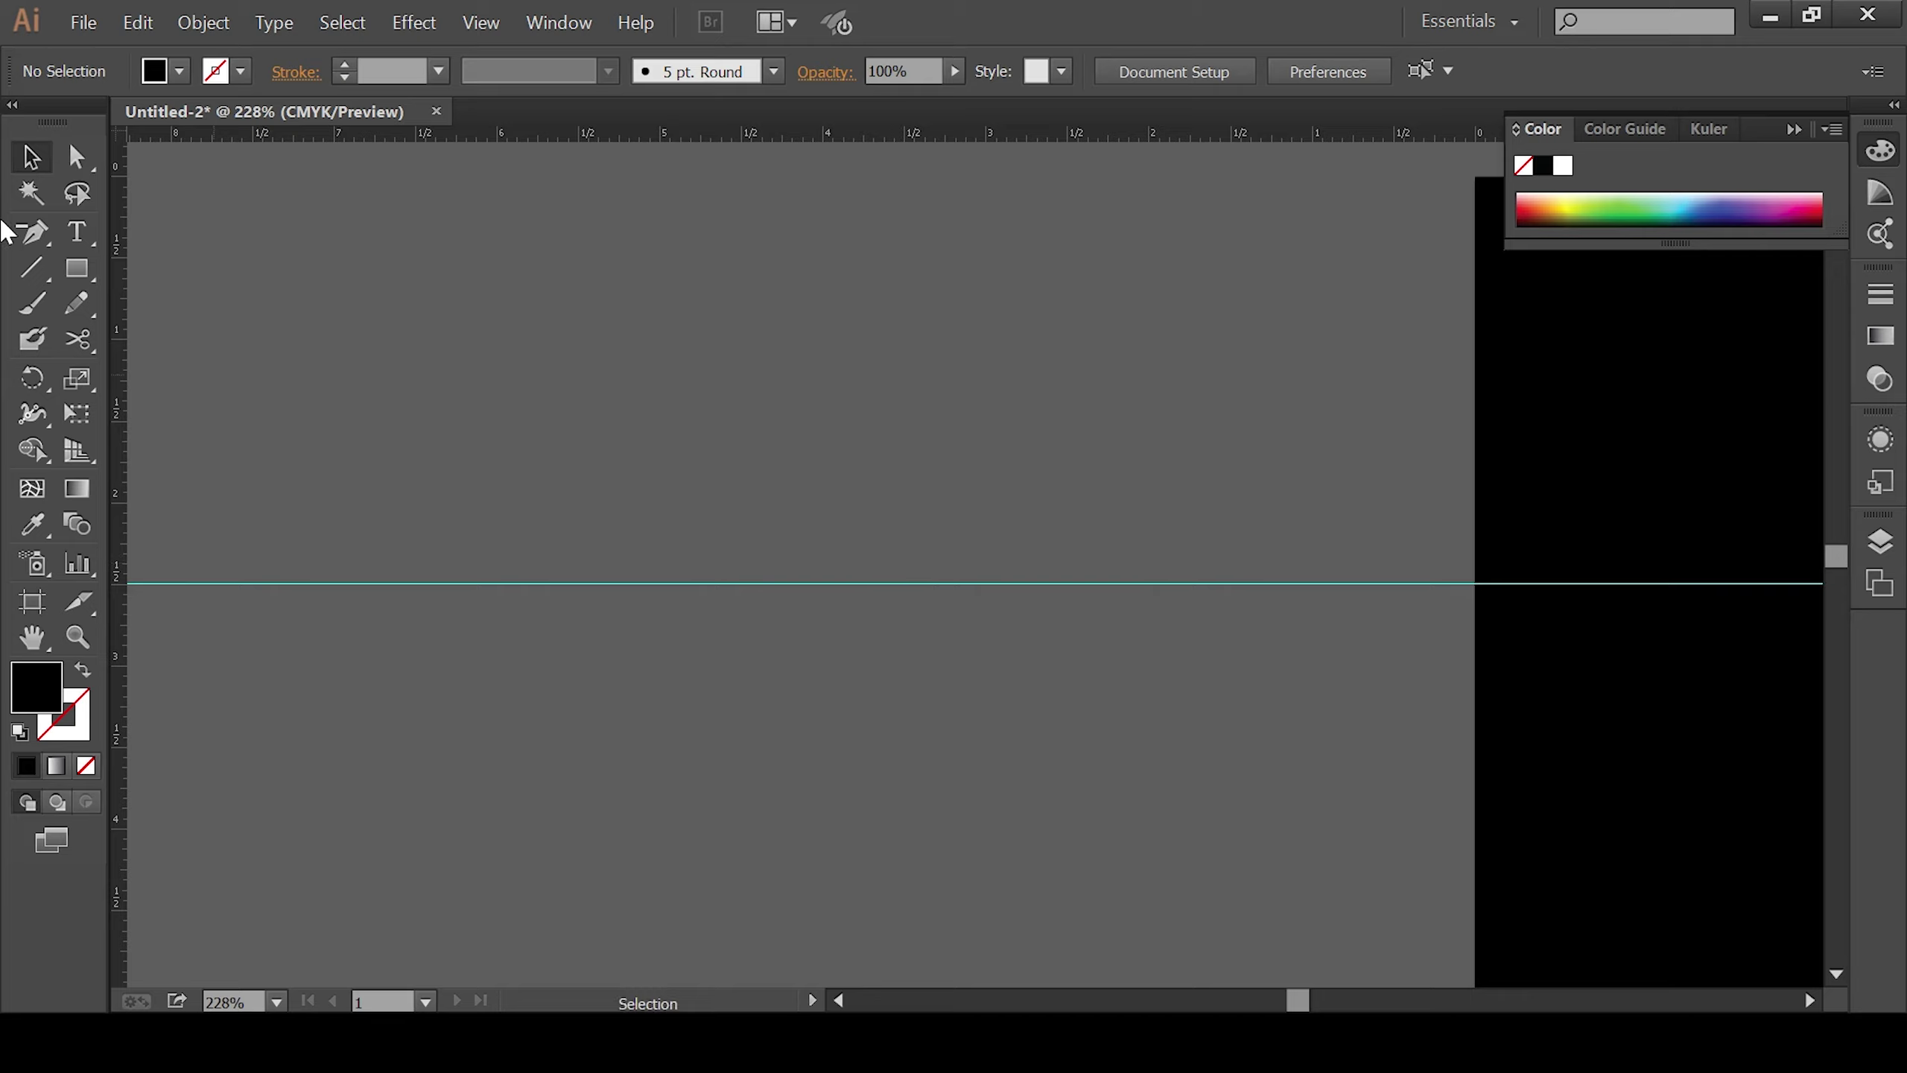
Step: Draw a 4 inch horizontal line with a black stroke
left_click(39, 258)
left_click(489, 383)
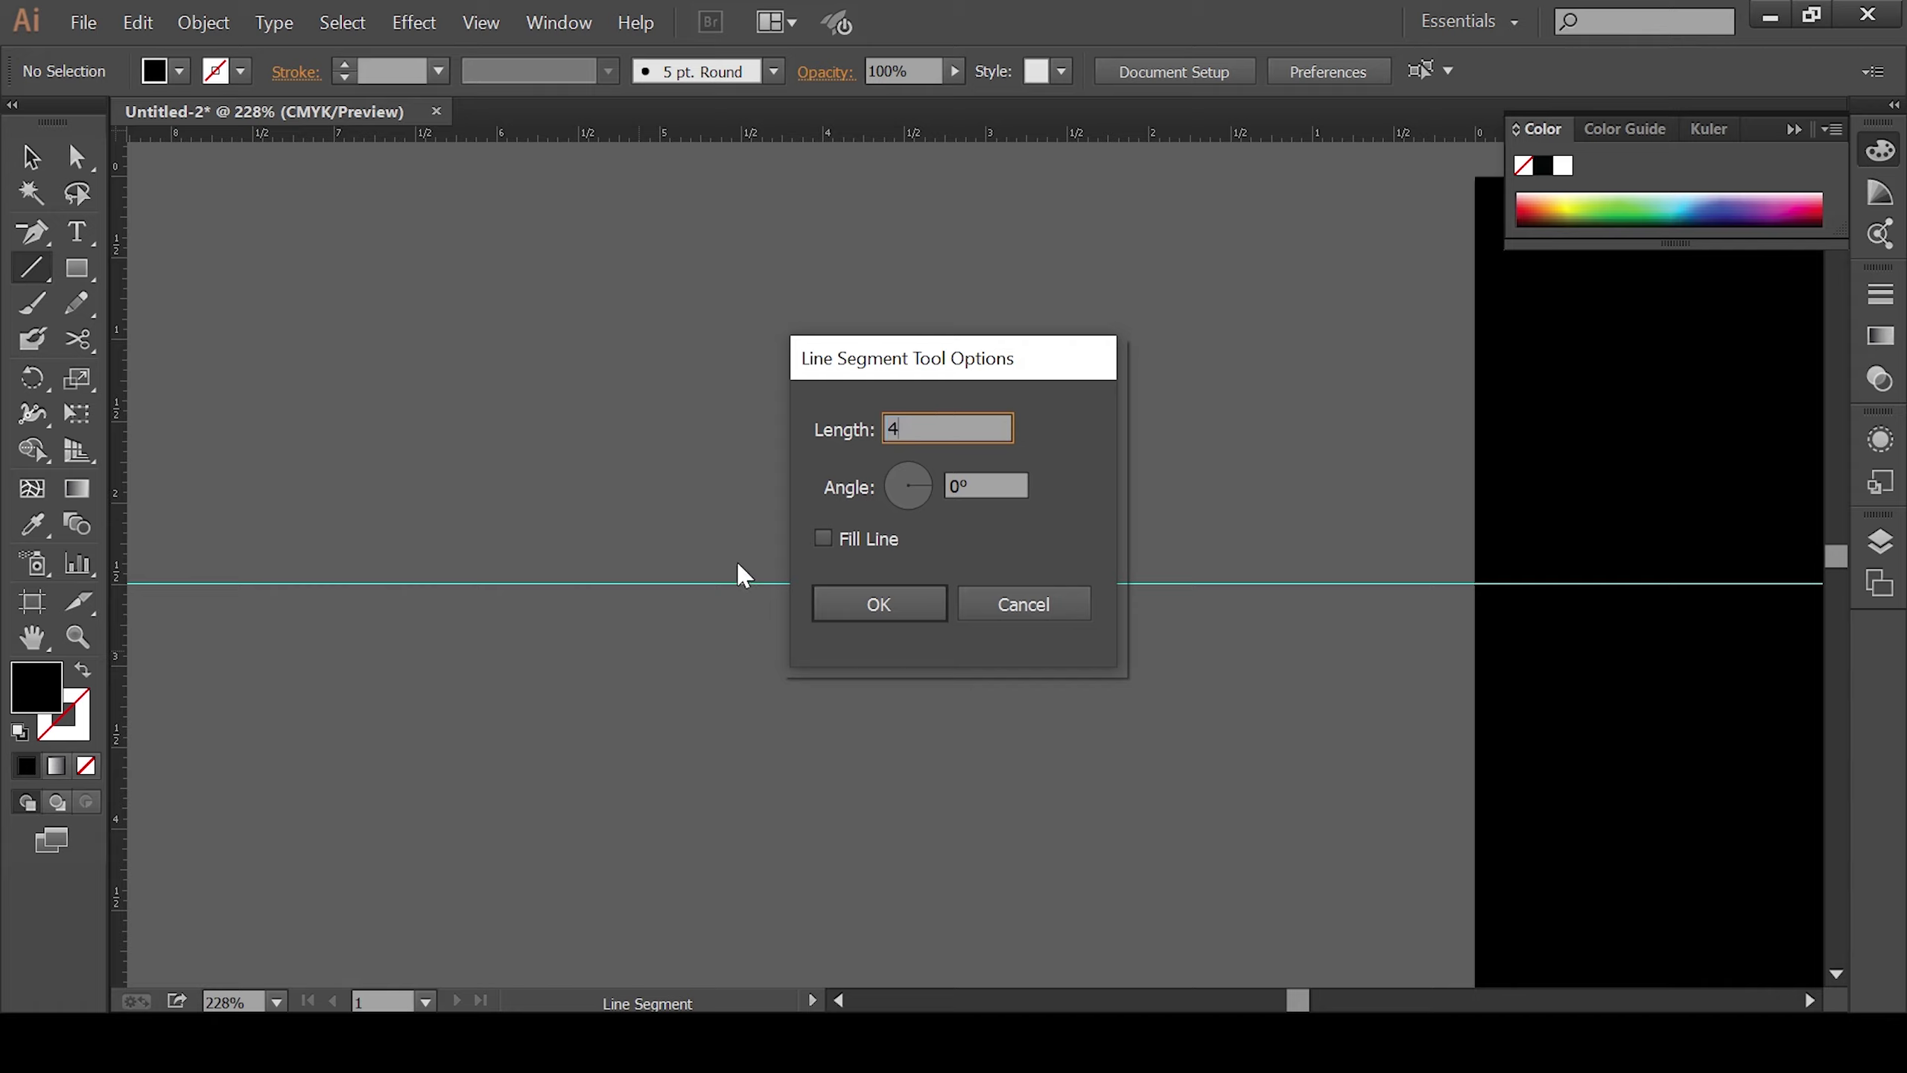
left_click(900, 603)
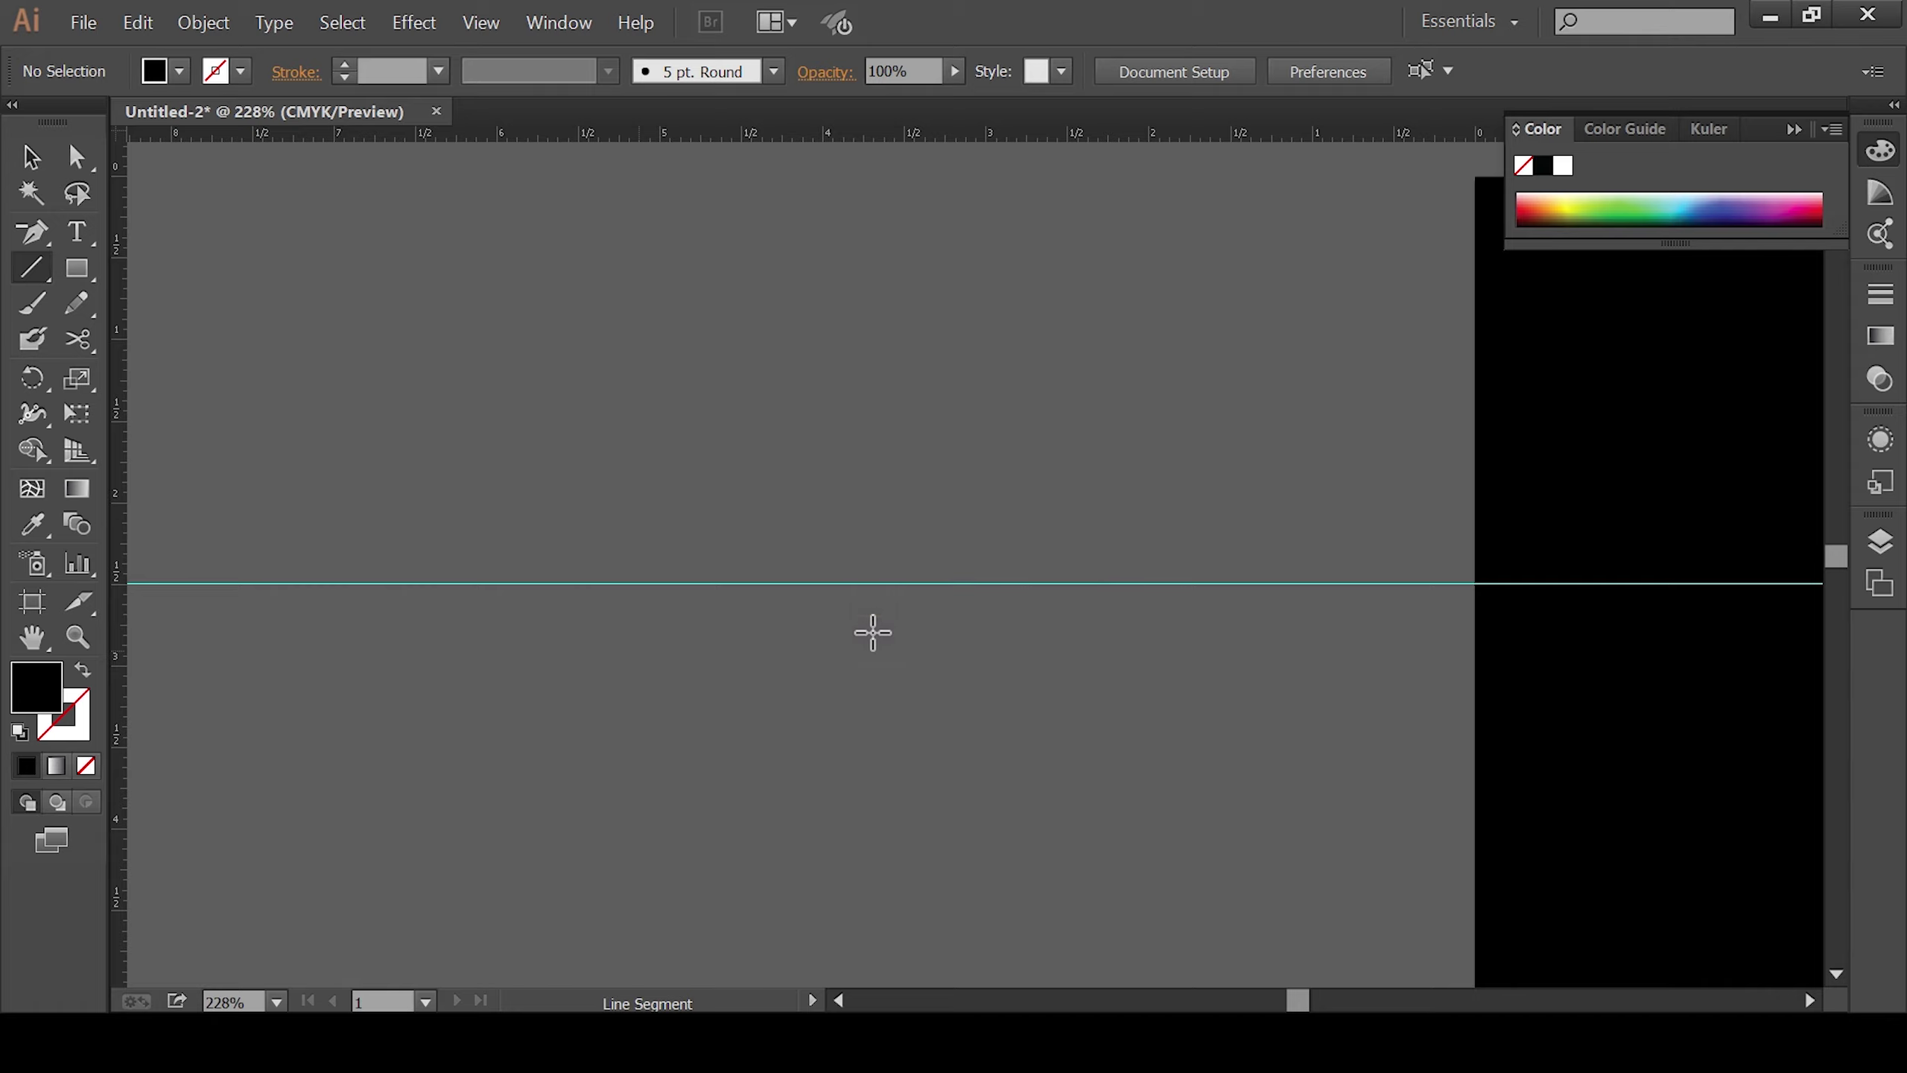
left_click(30, 157)
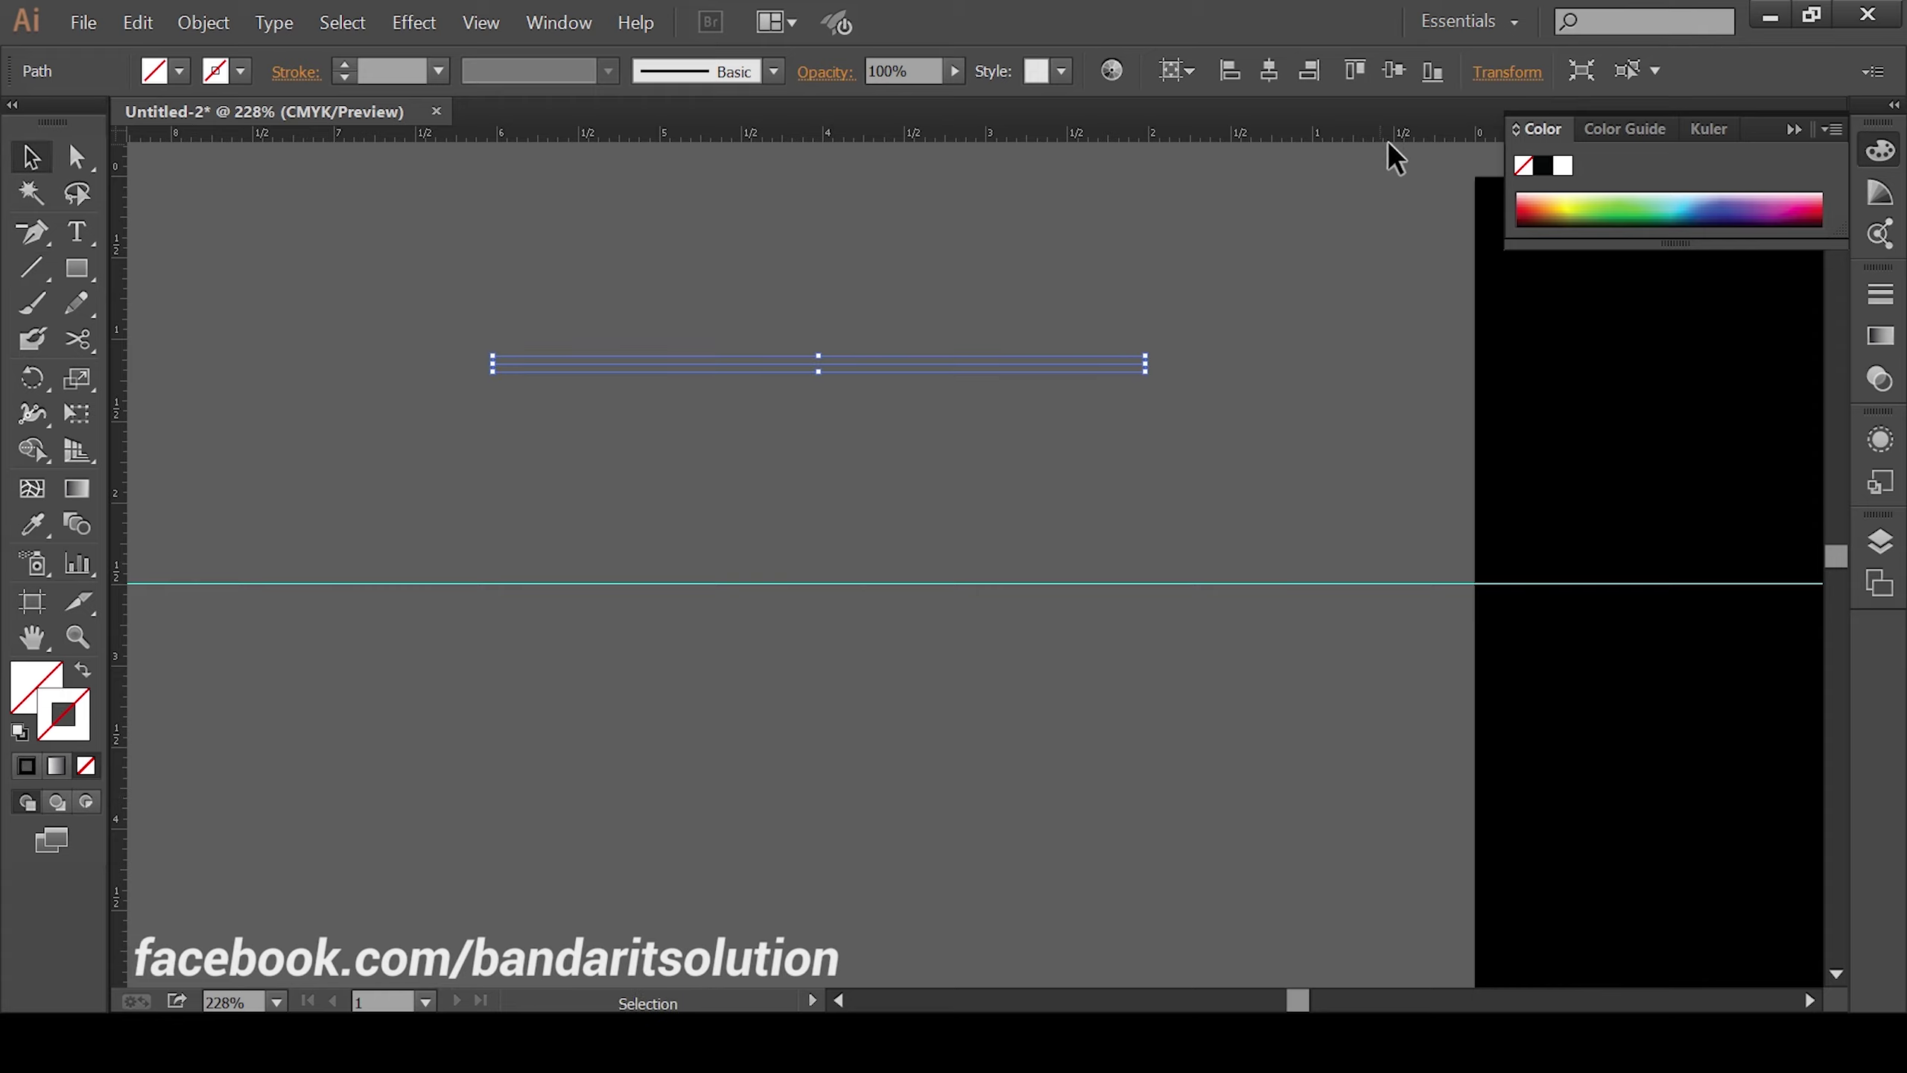
left_click(1543, 166)
left_click(855, 568)
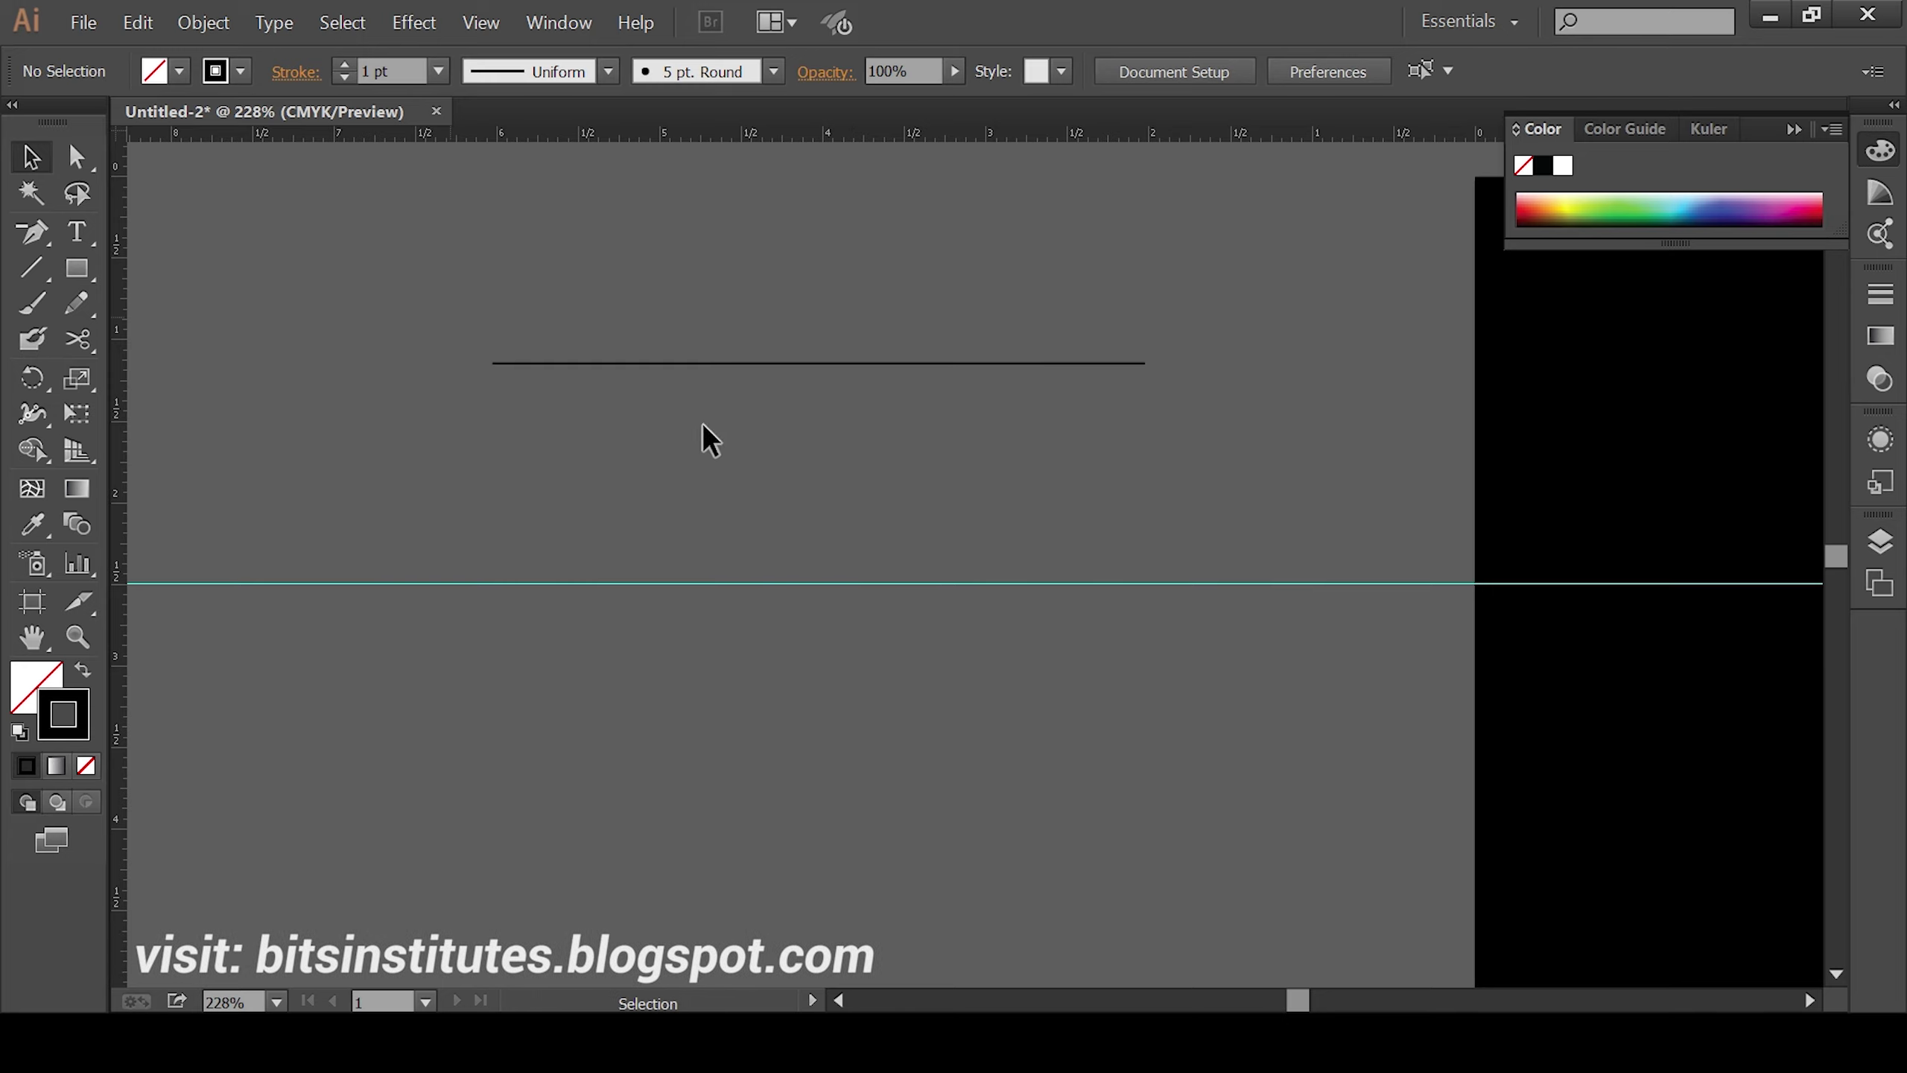
Step: Apply the tapering Width Profile 4 to the line's 1 pt stroke
left_click(683, 363)
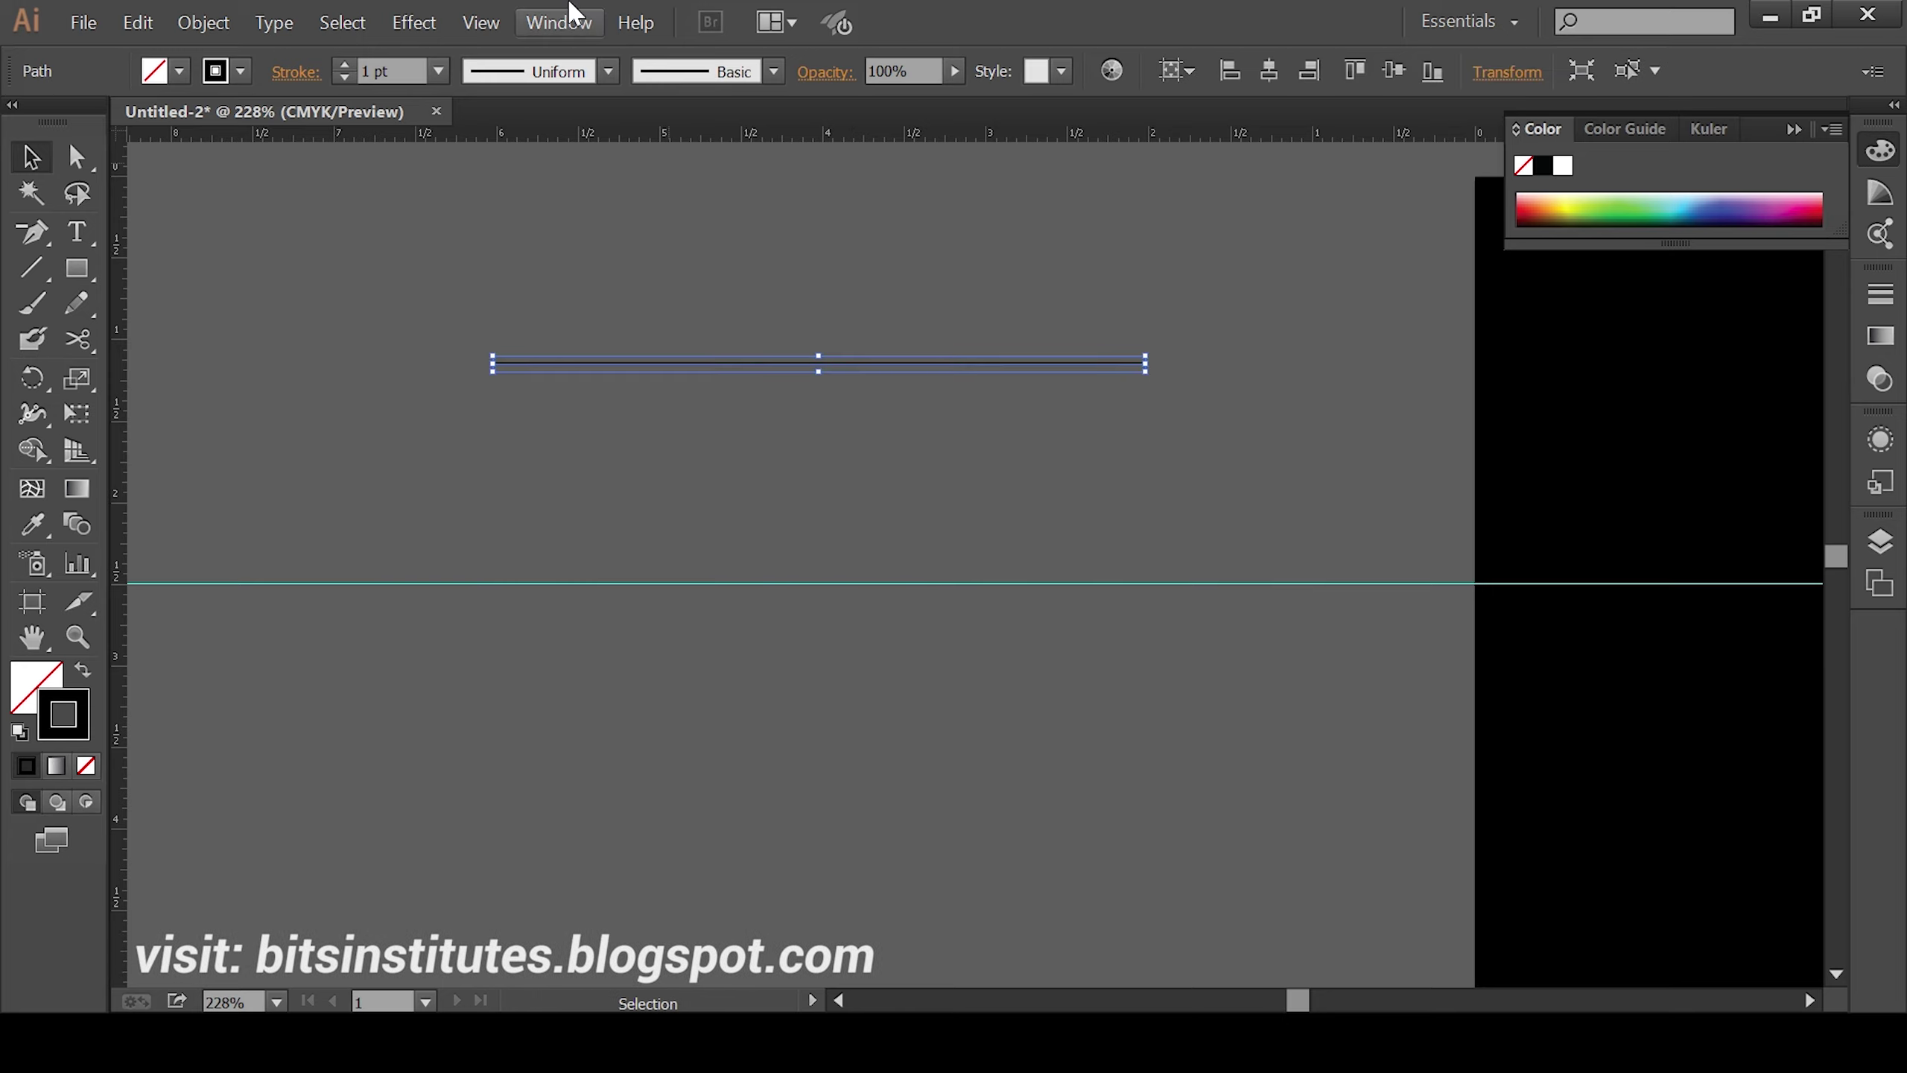
left_click(607, 71)
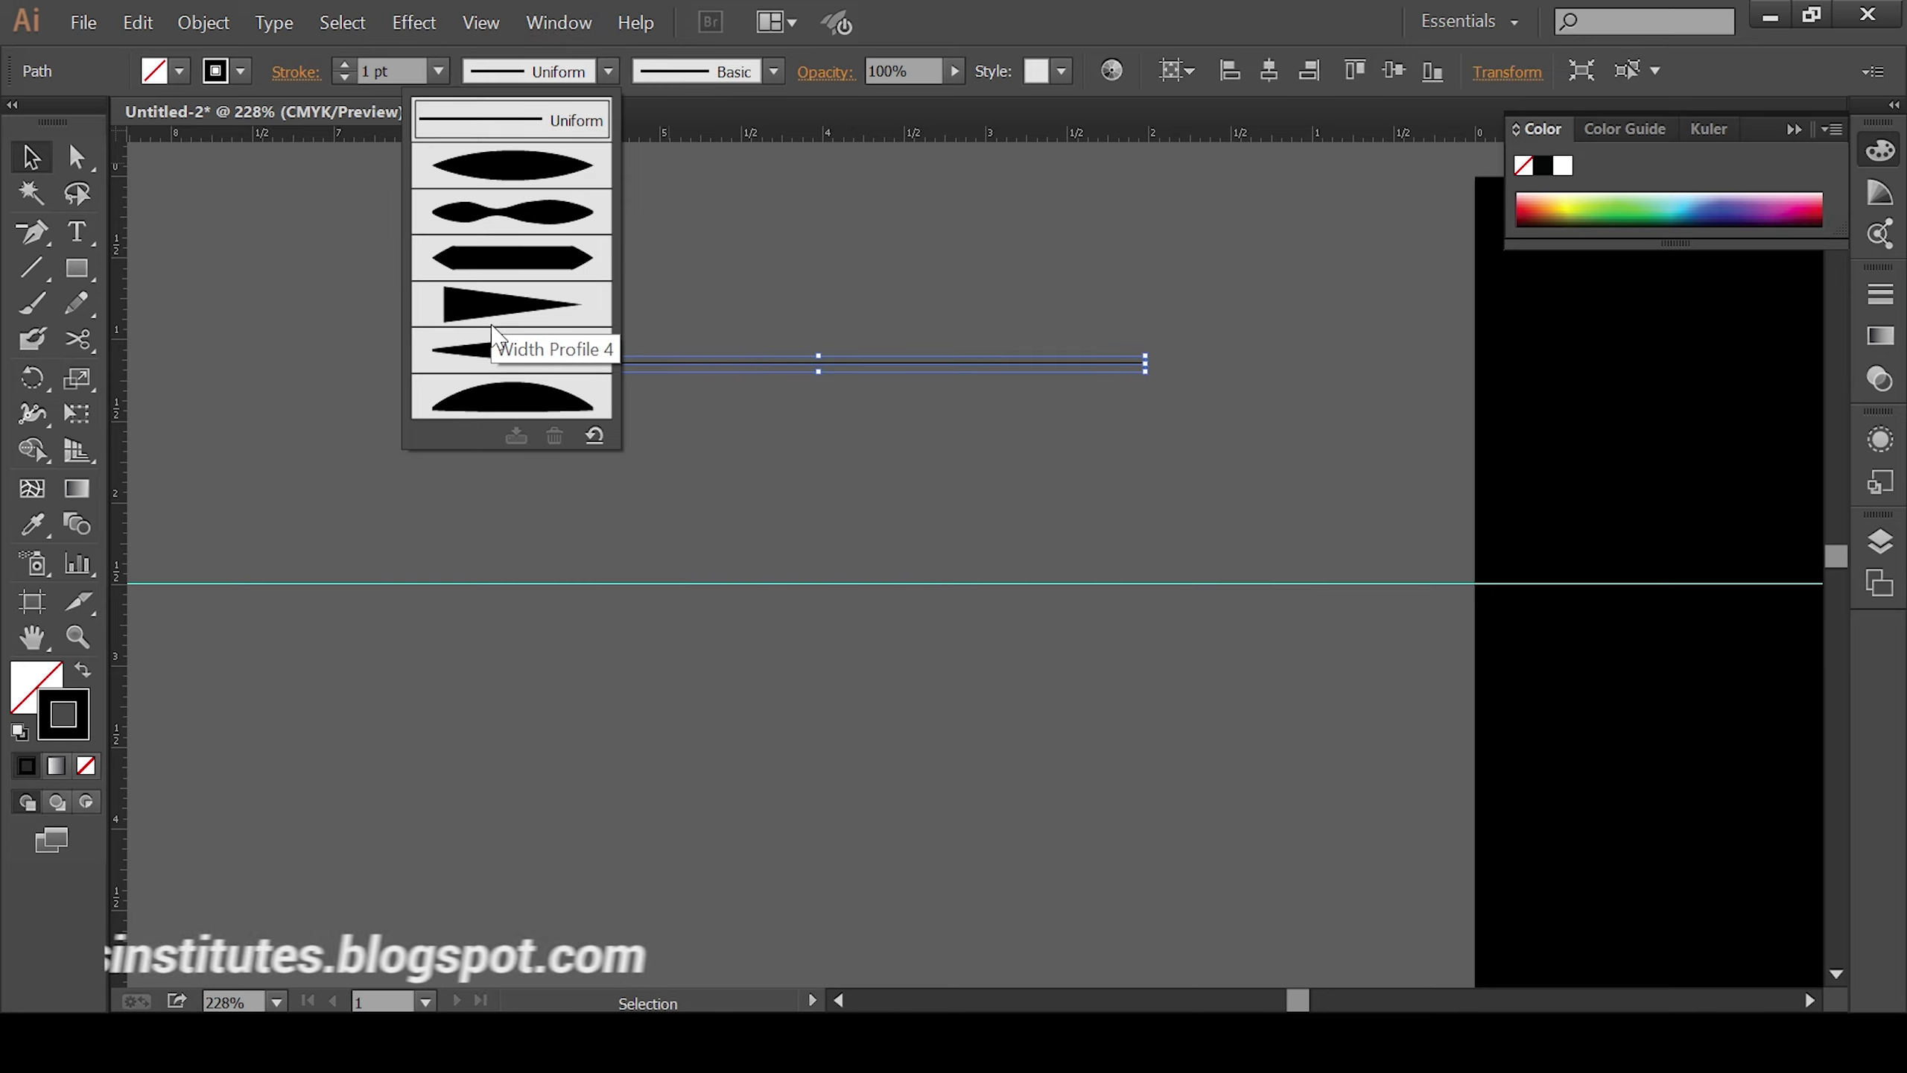
left_click(496, 315)
left_click(763, 477)
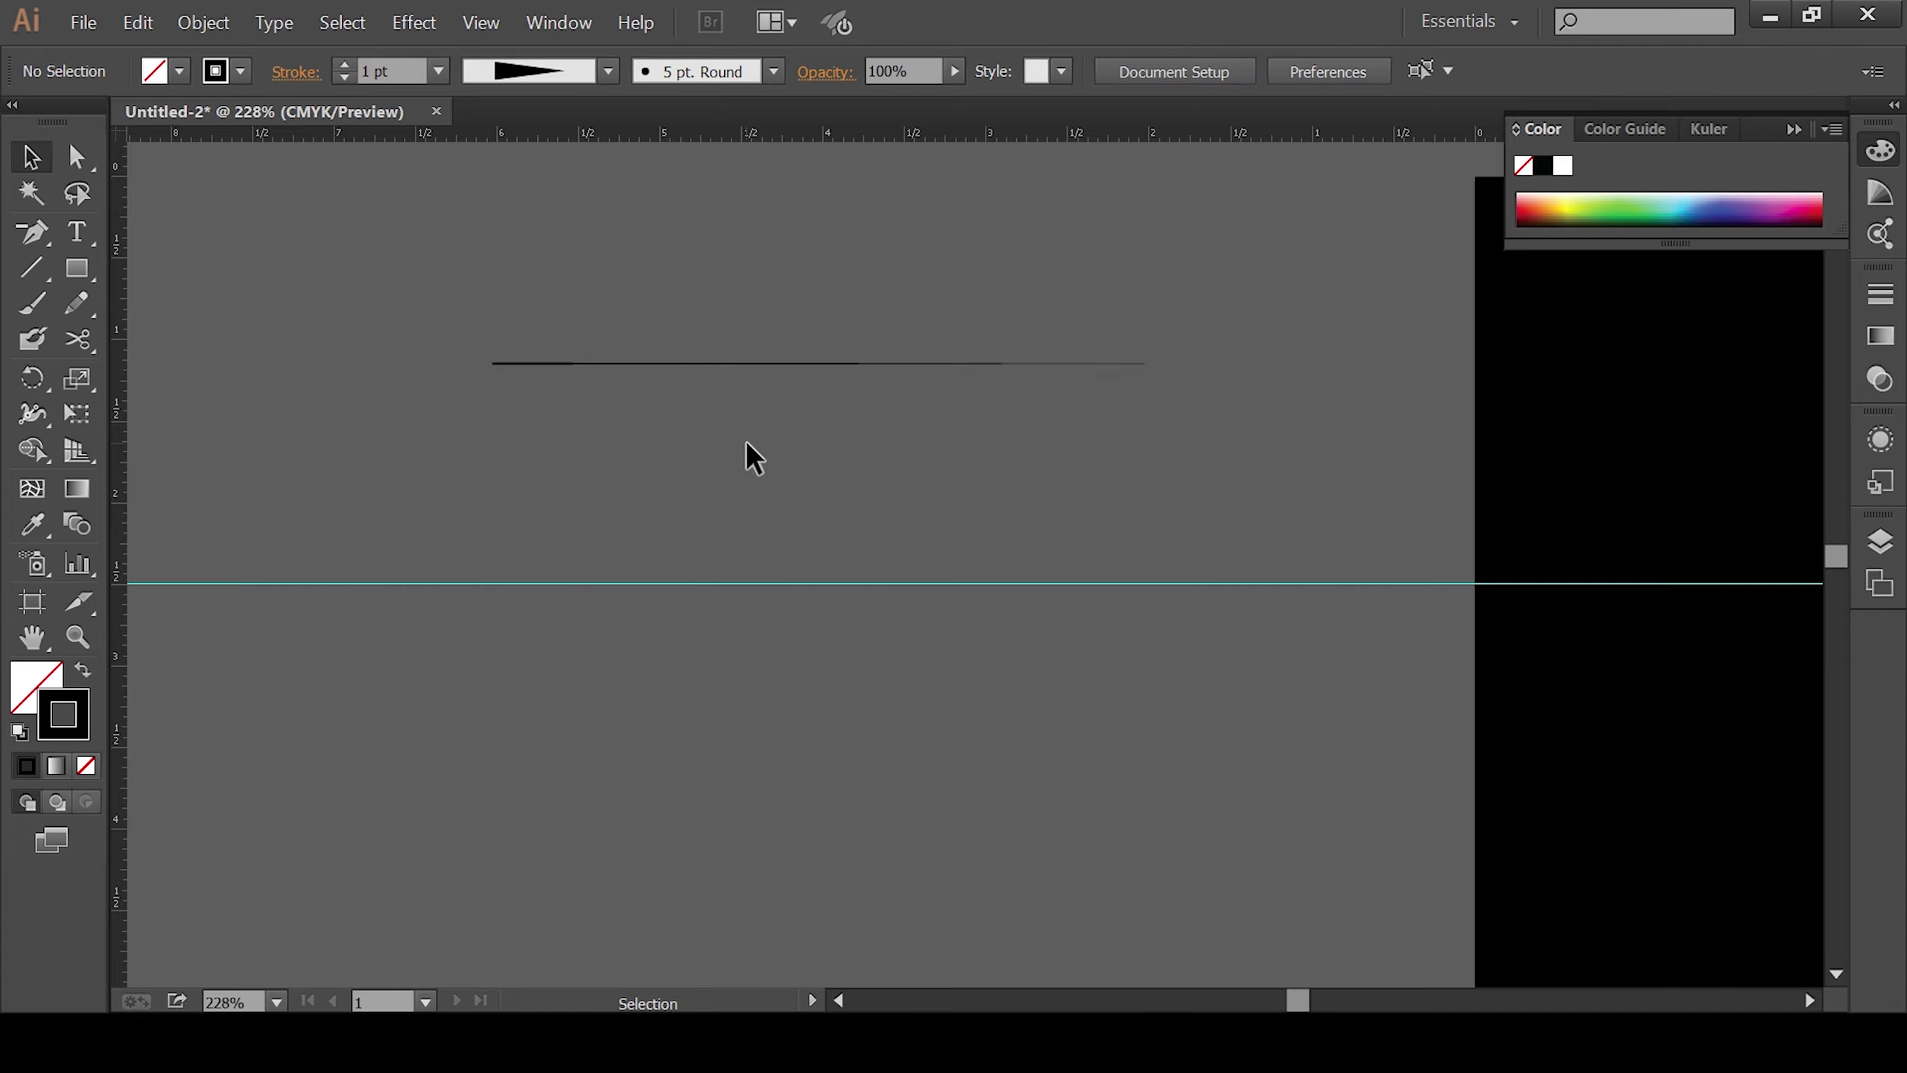
left_click_drag(1106, 445, 1089, 387)
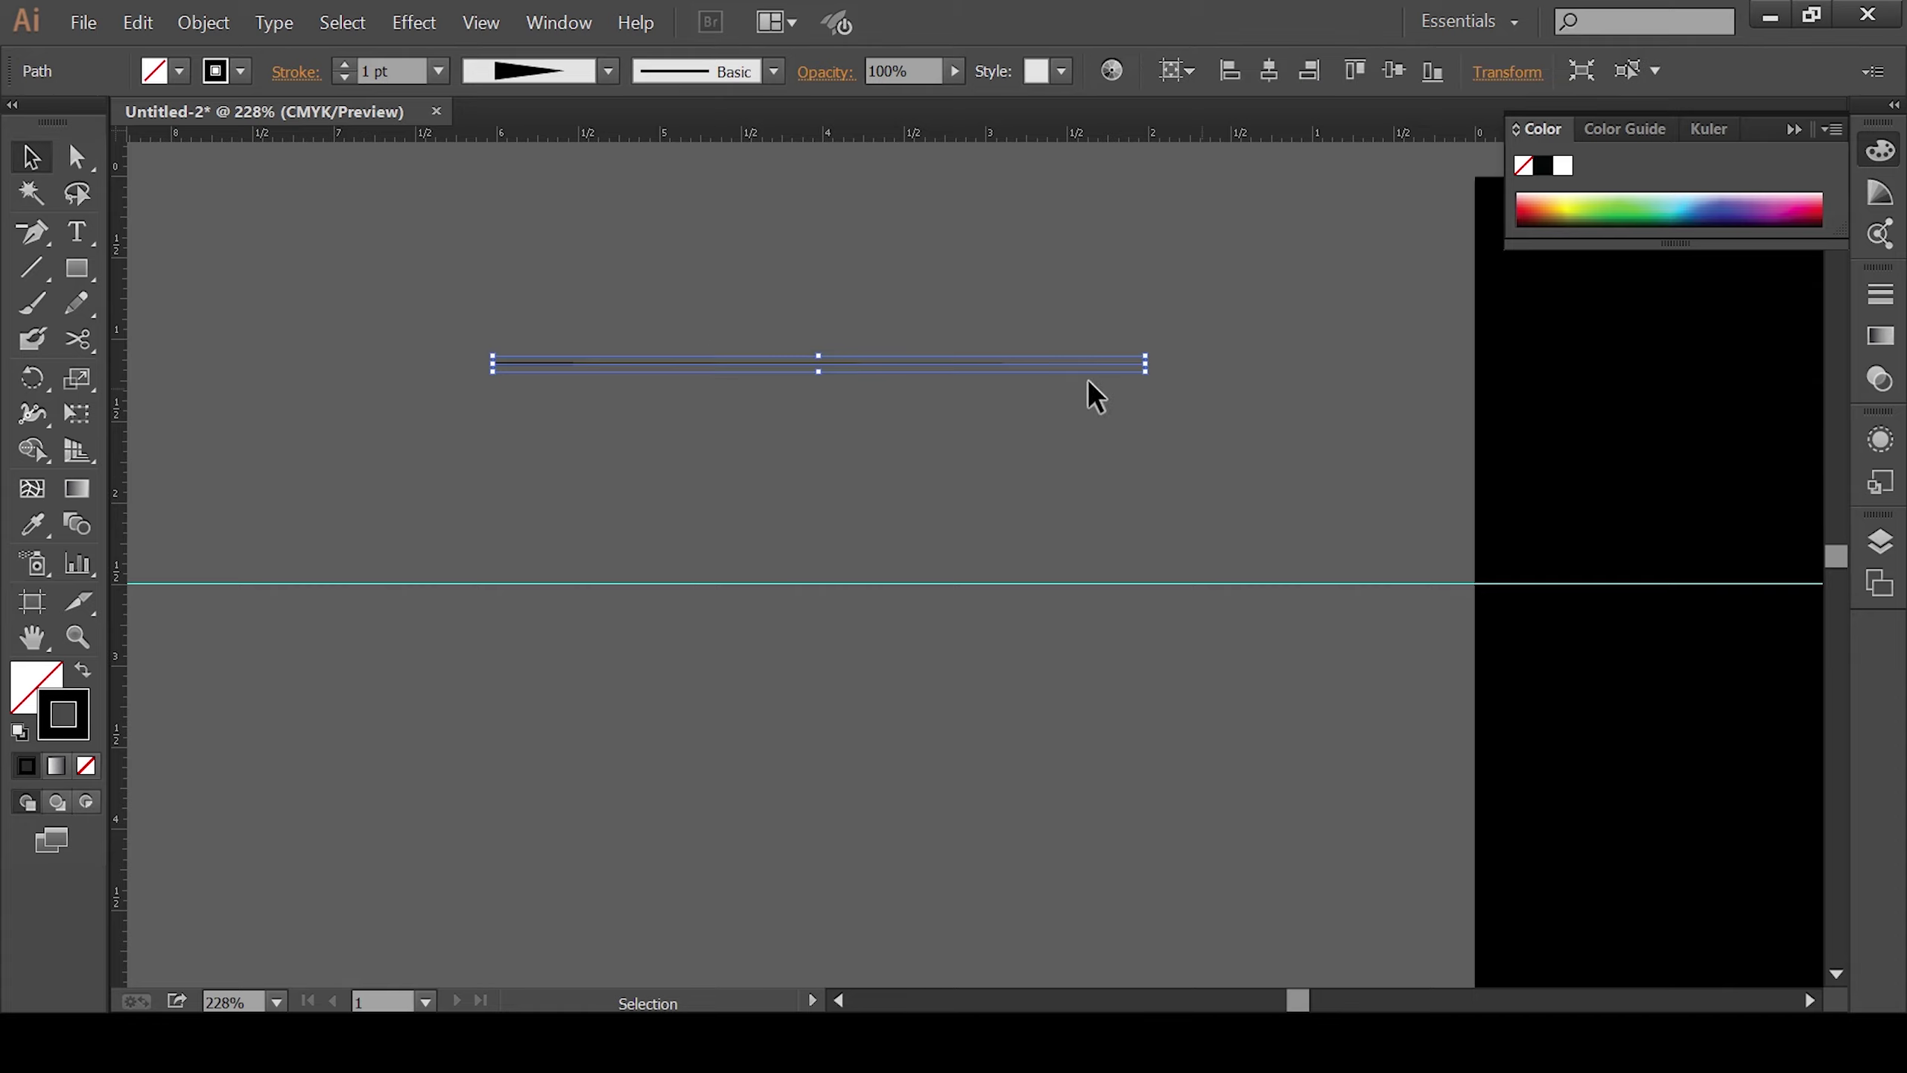
left_click(697, 541)
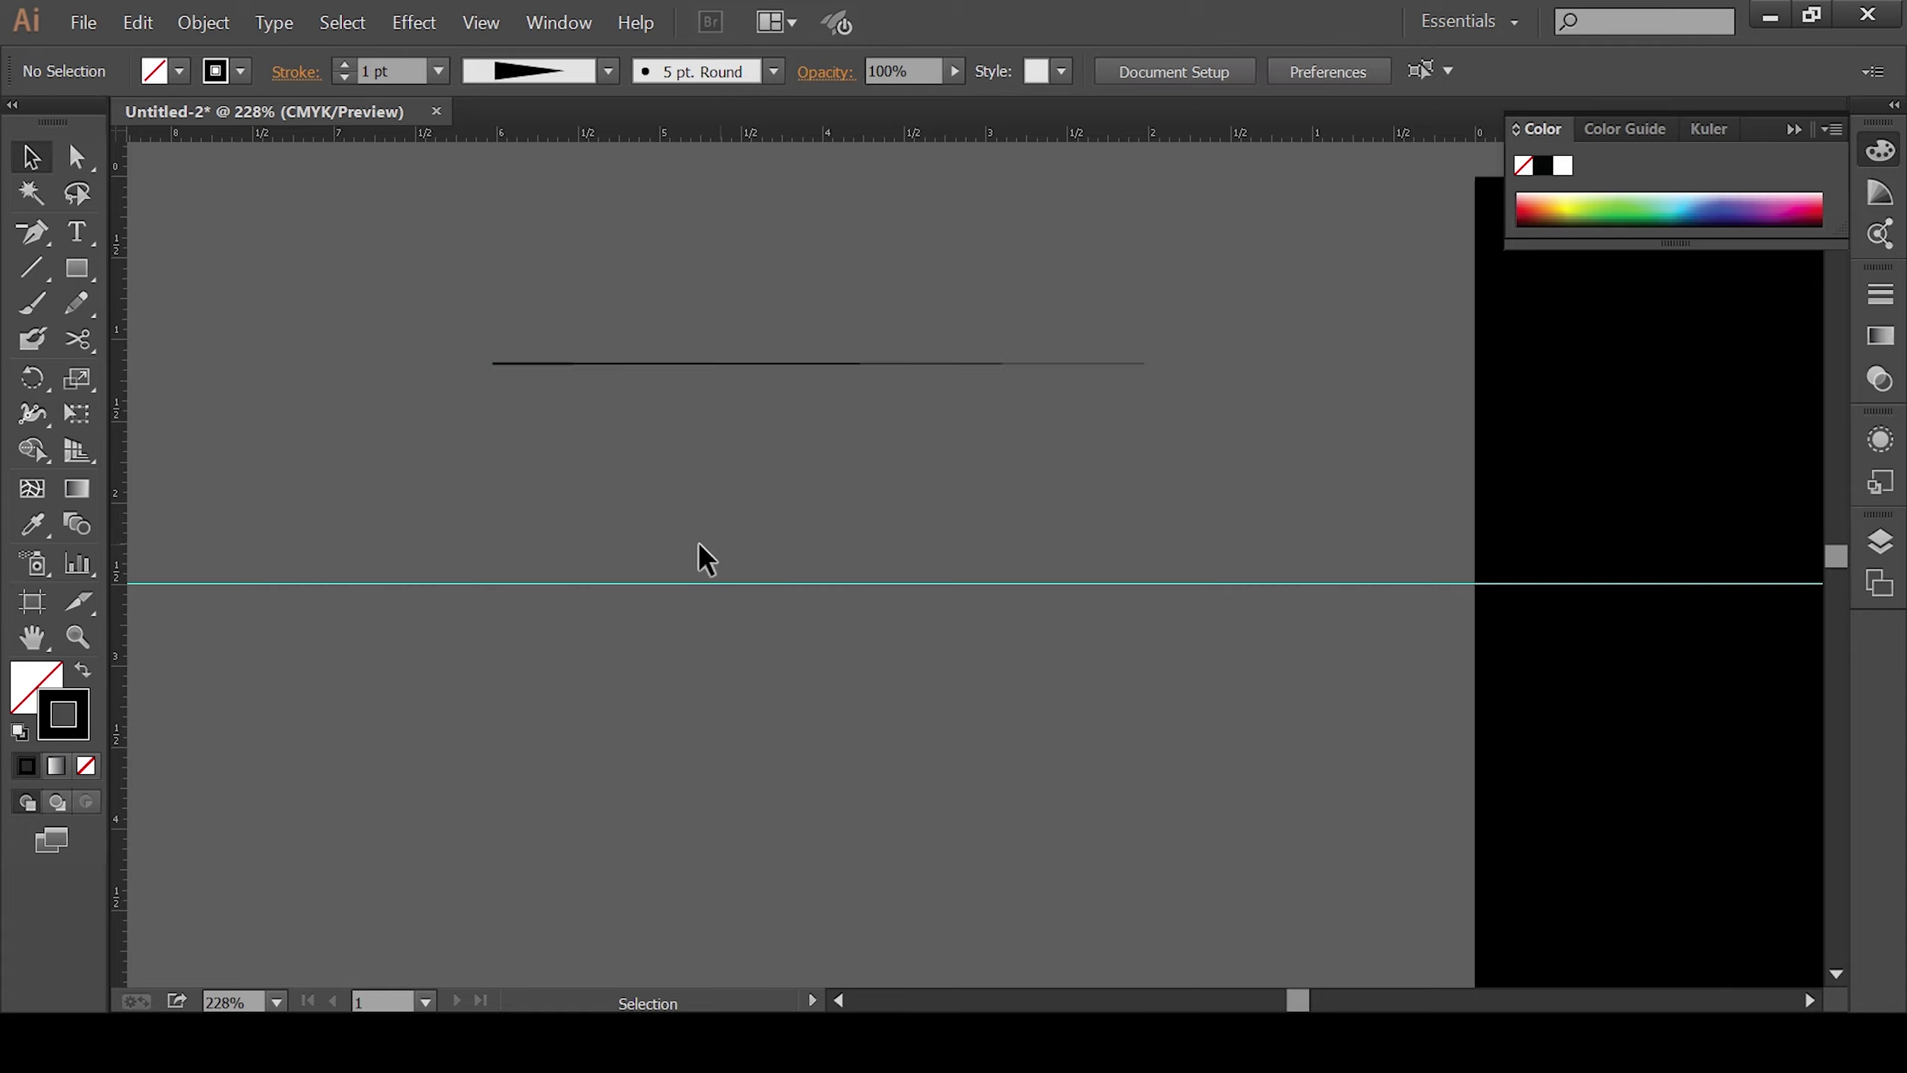
Step: Draw a closed curved leaf path with the Pen tool below the line
left_click(32, 232)
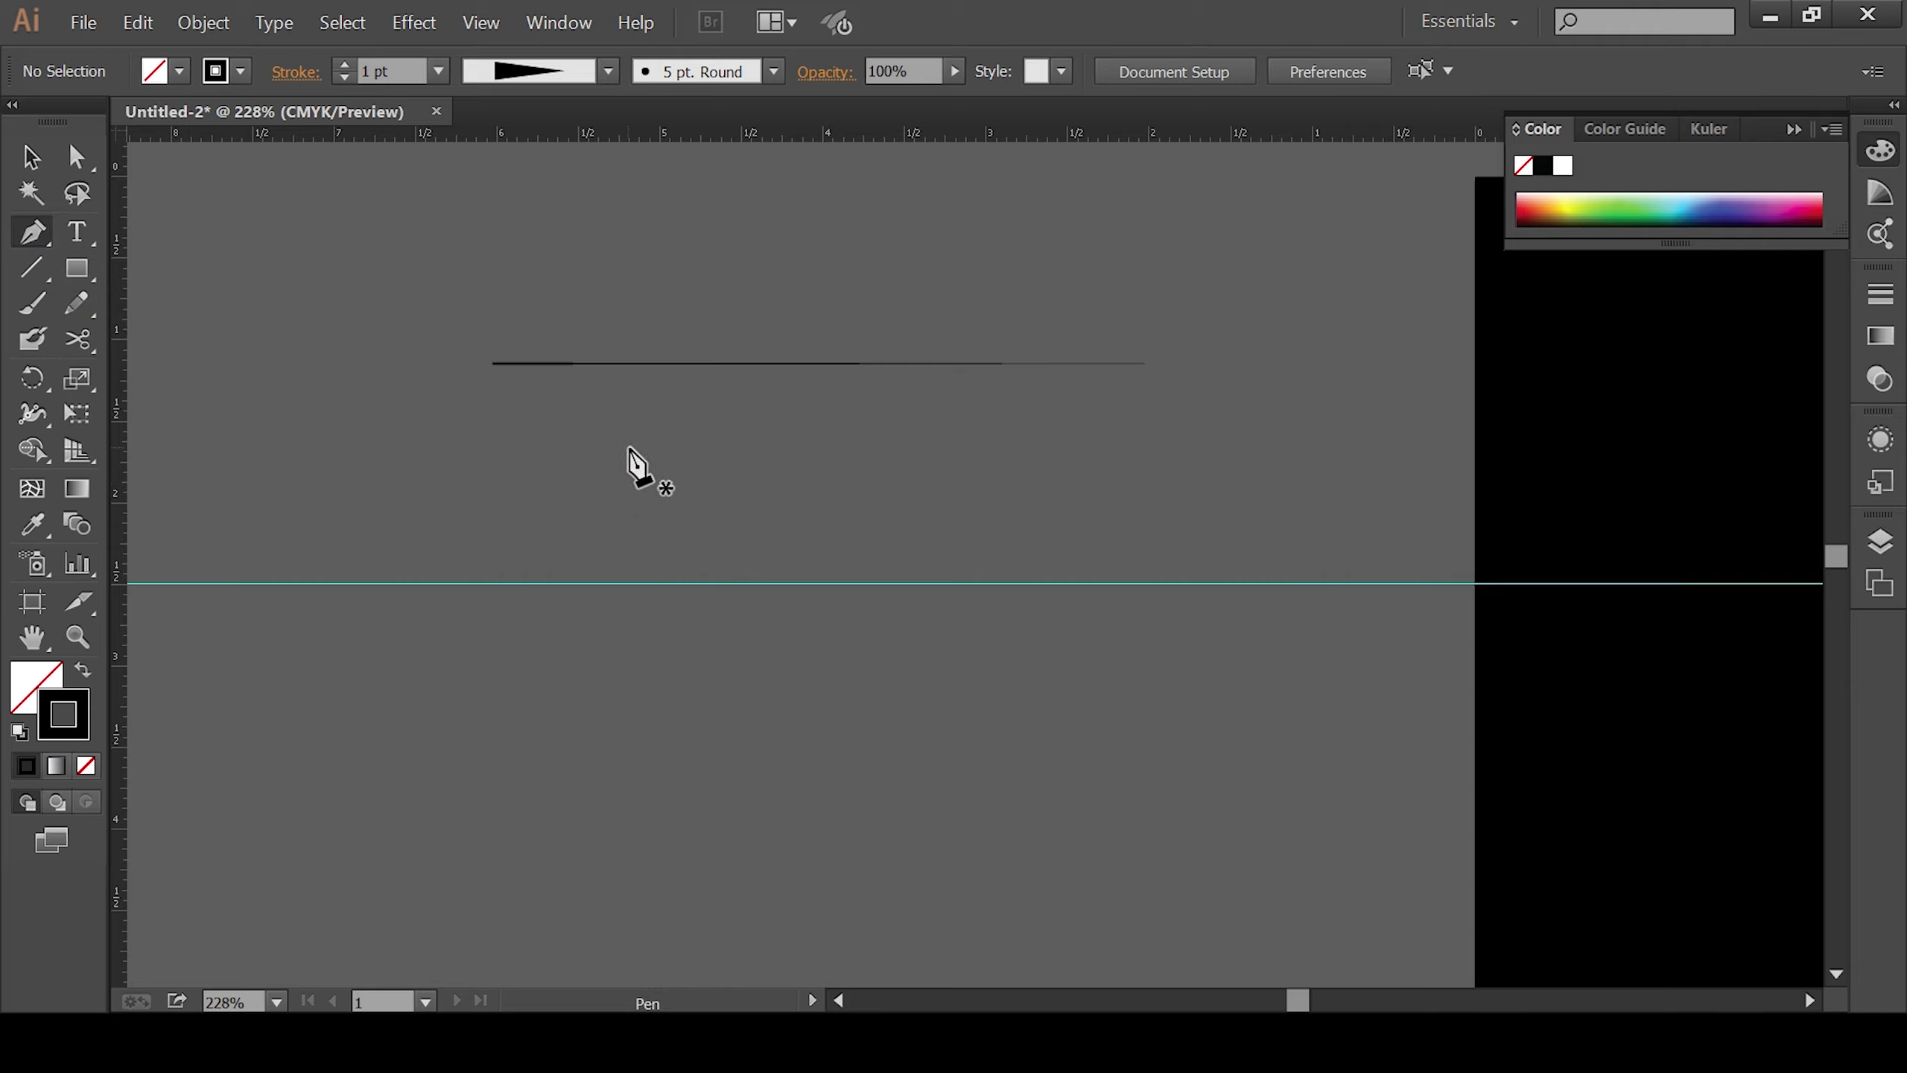
left_click(625, 424)
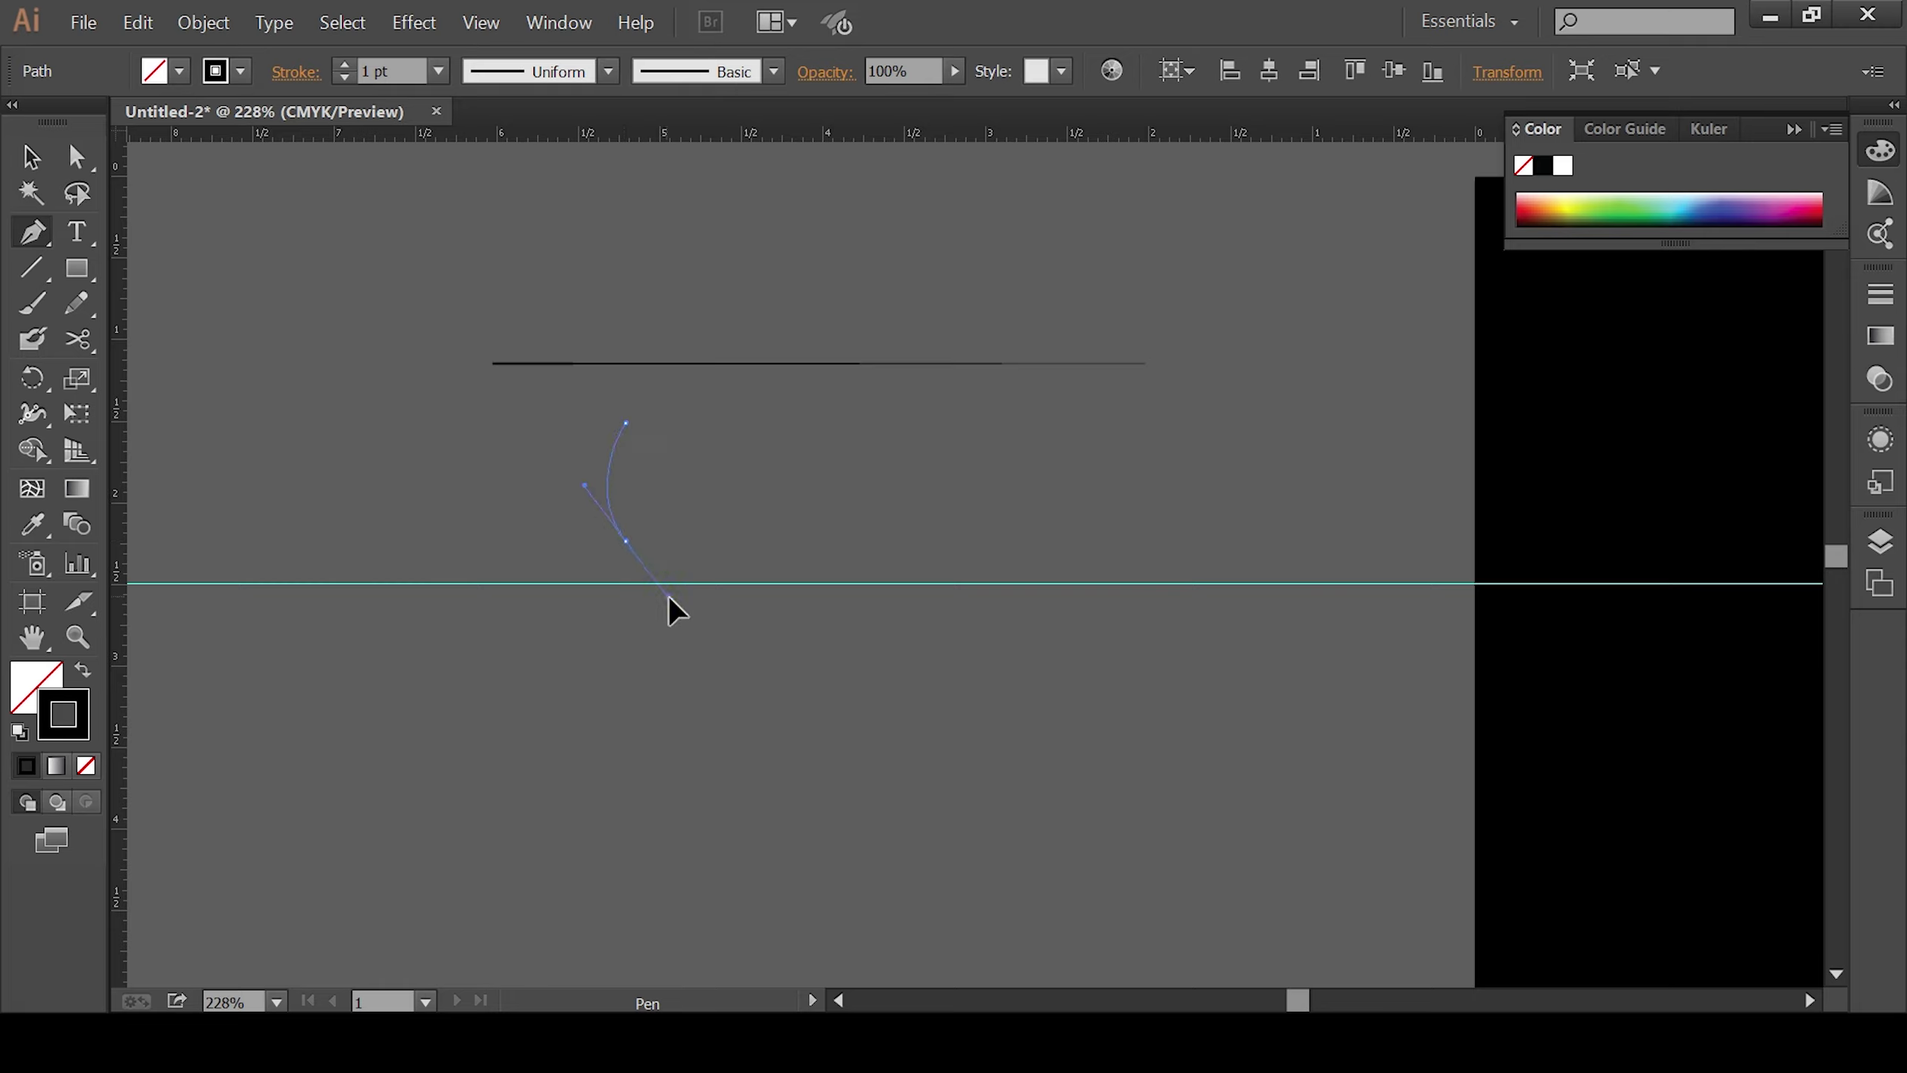
left_click_drag(684, 615, 687, 617)
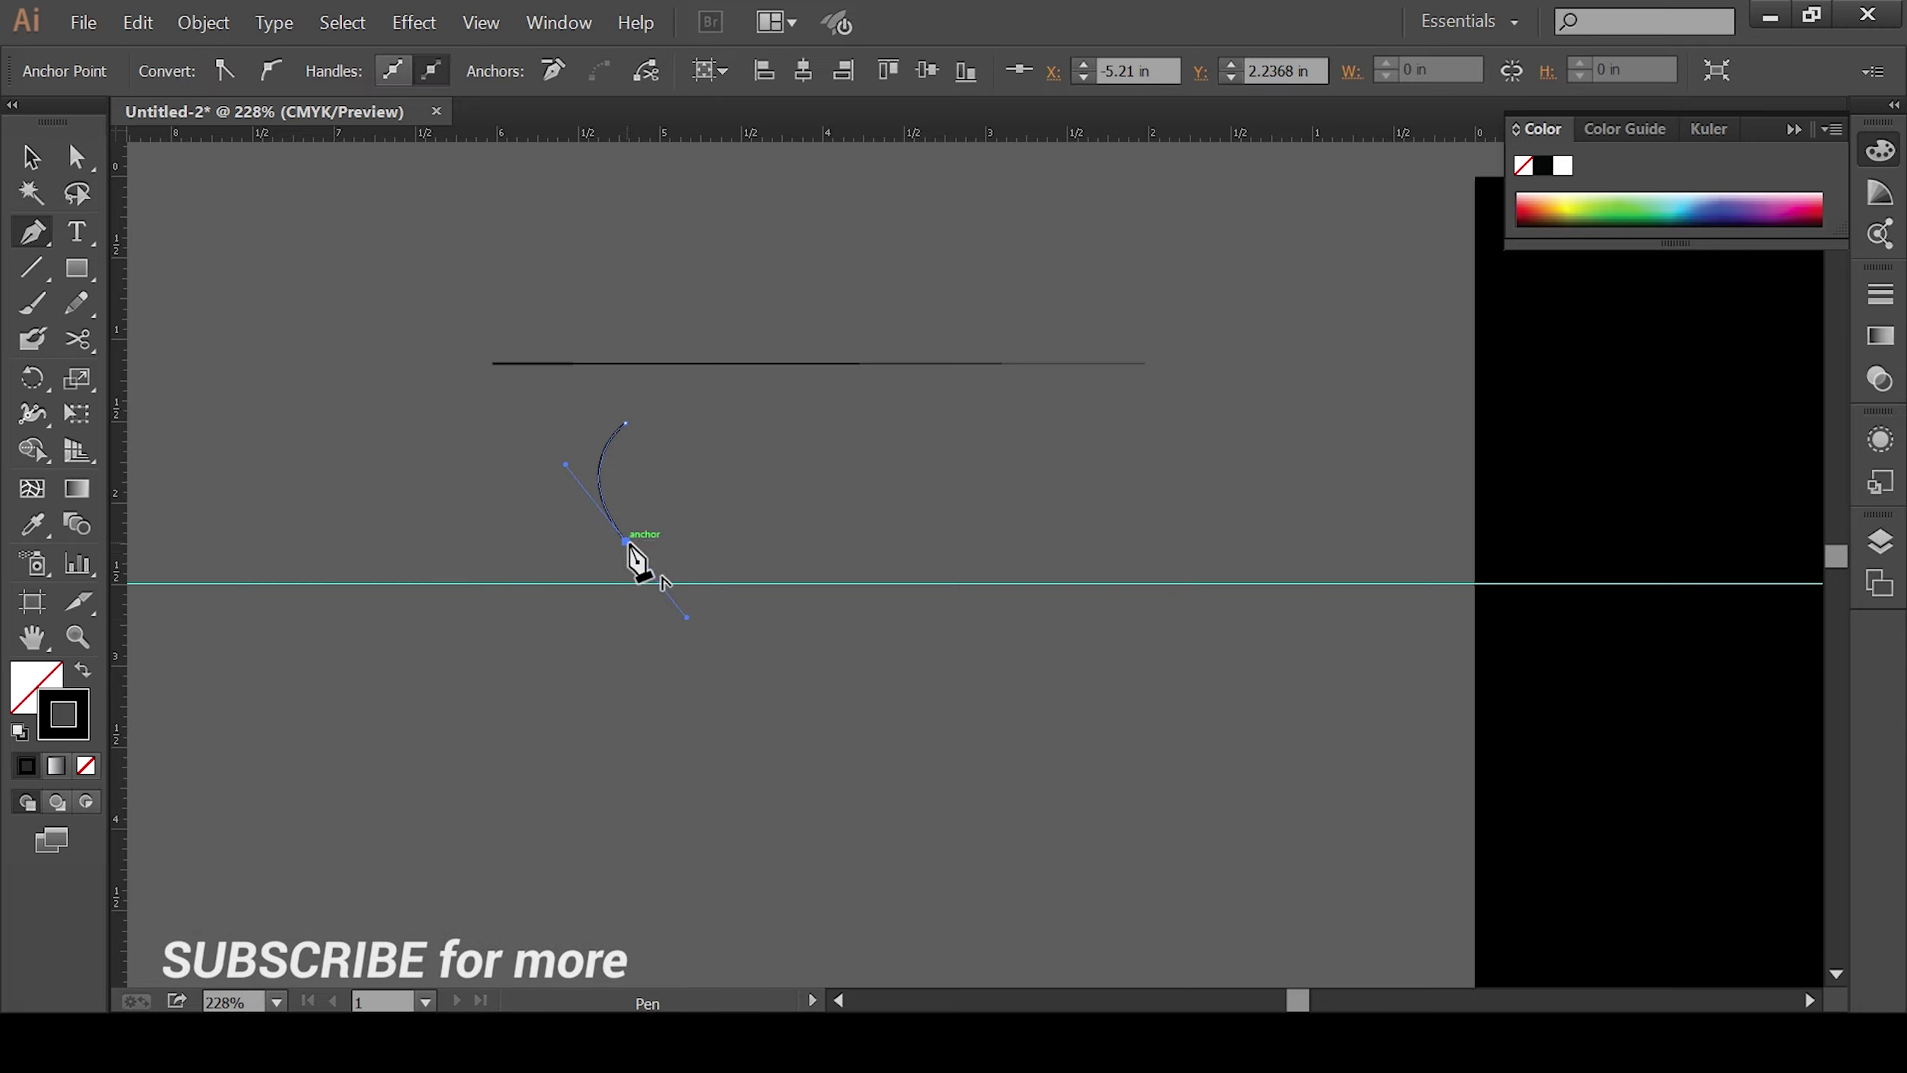
left_click(626, 541)
left_click_drag(627, 424, 572, 396)
Step: Make the leaf solid black with no stroke and rotate it 45 degrees
left_click(30, 158)
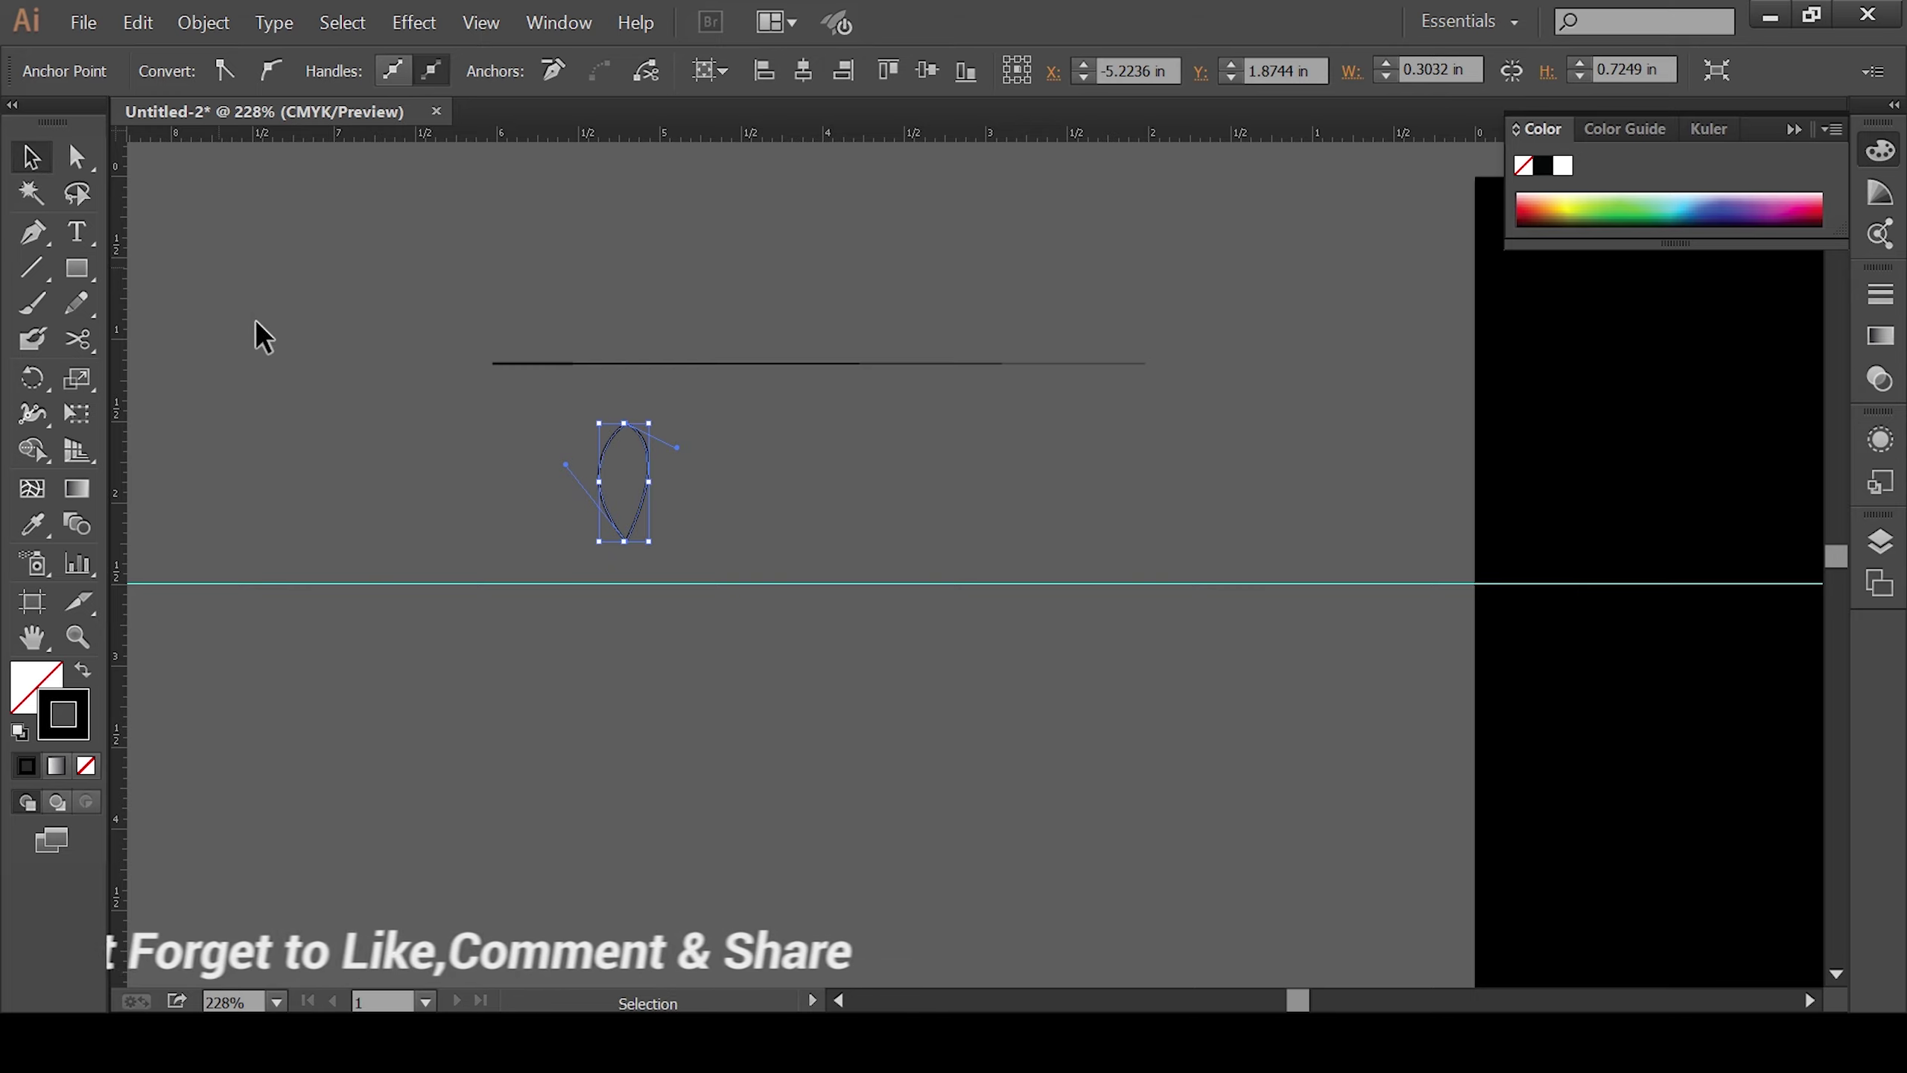
left_click(582, 482)
left_click_drag(541, 423, 638, 653)
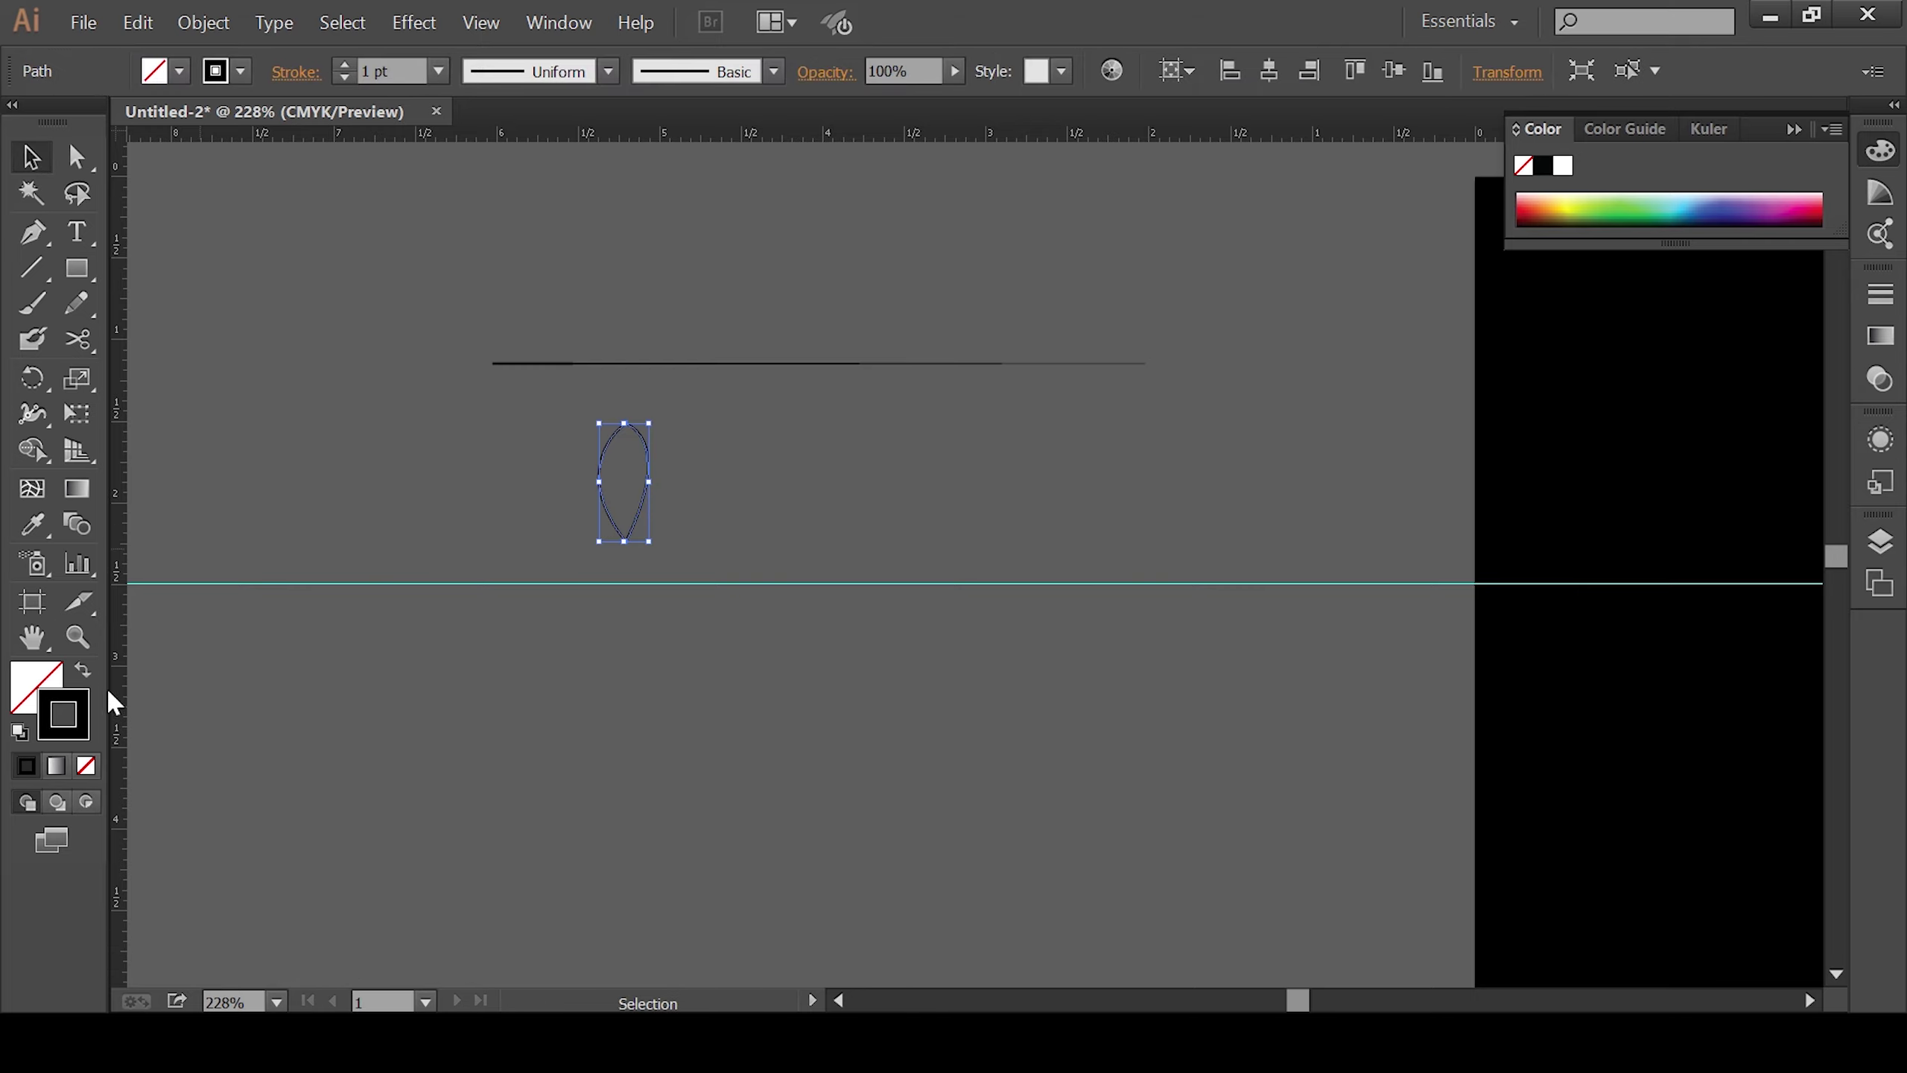
left_click(83, 672)
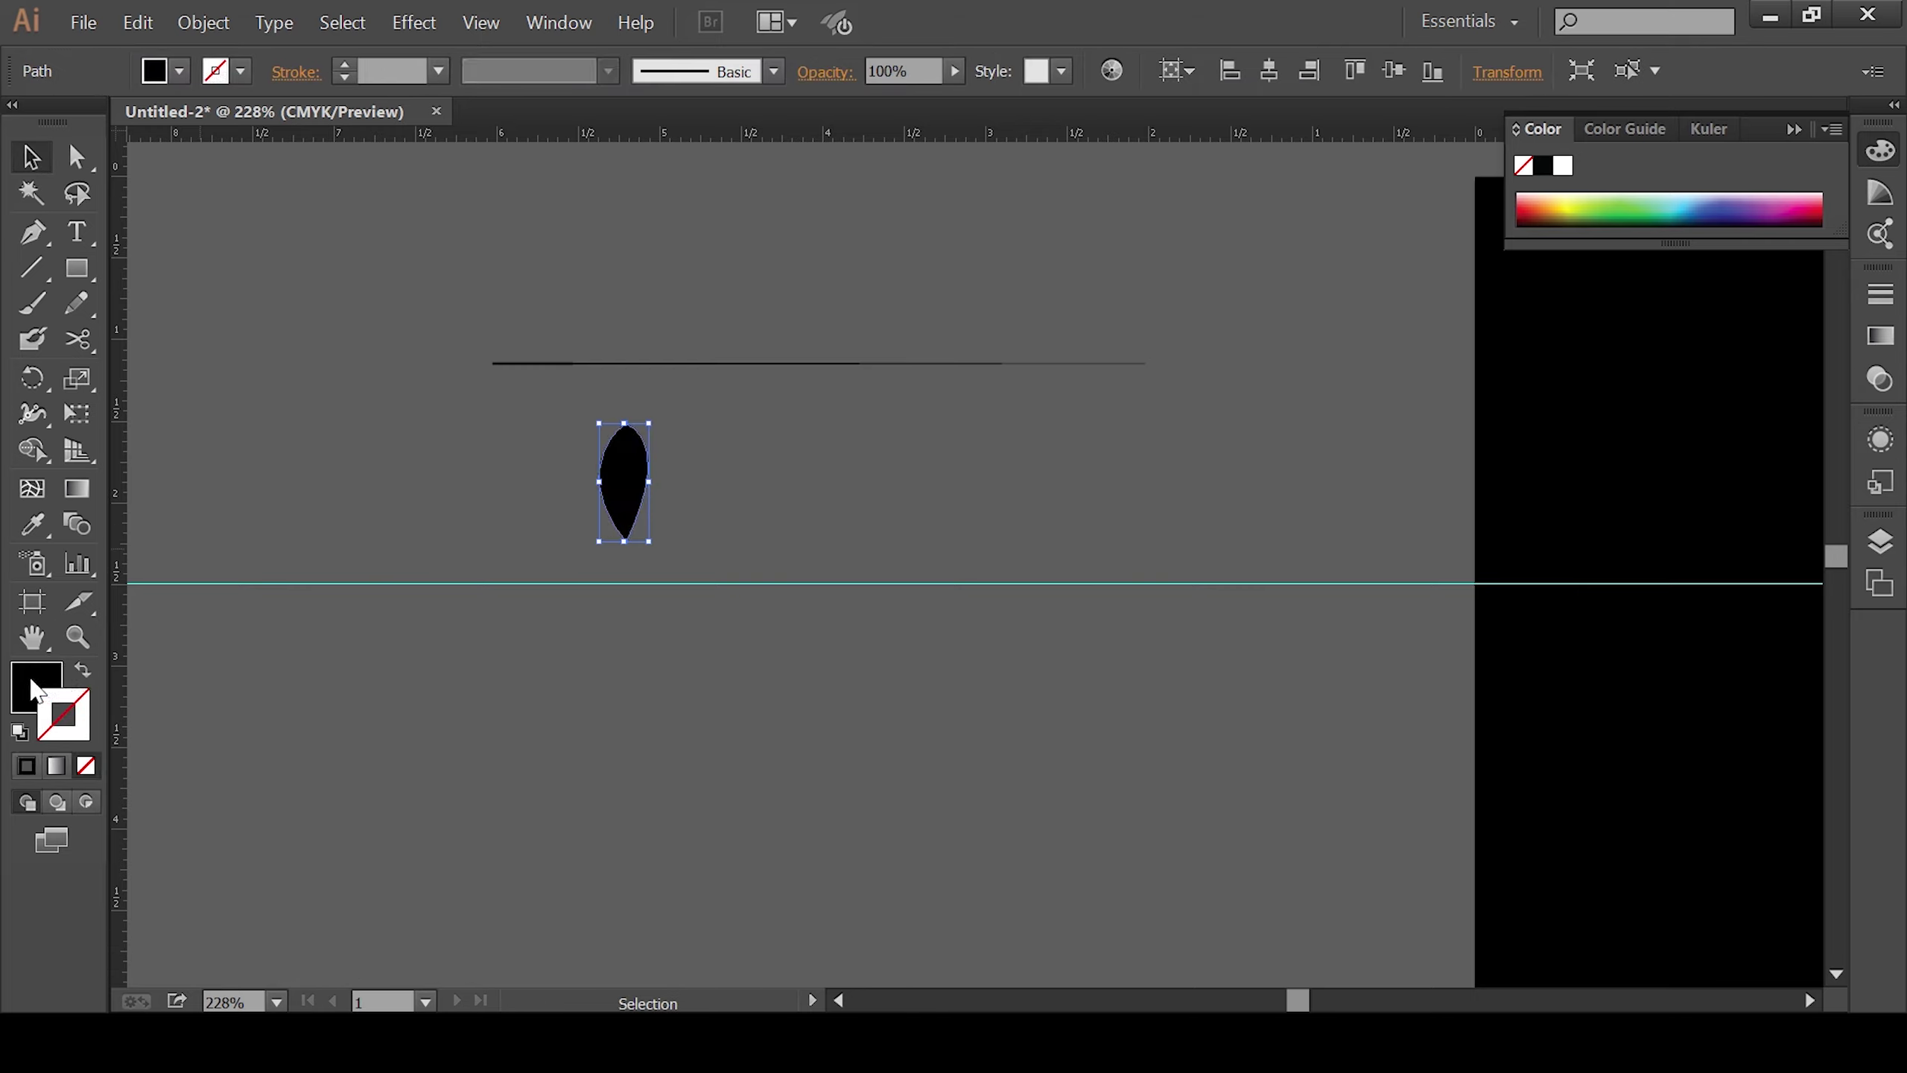
left_click(447, 715)
mouse_move(732, 536)
left_mouse_down()
mouse_move(684, 556)
mouse_move(709, 496)
left_mouse_up()
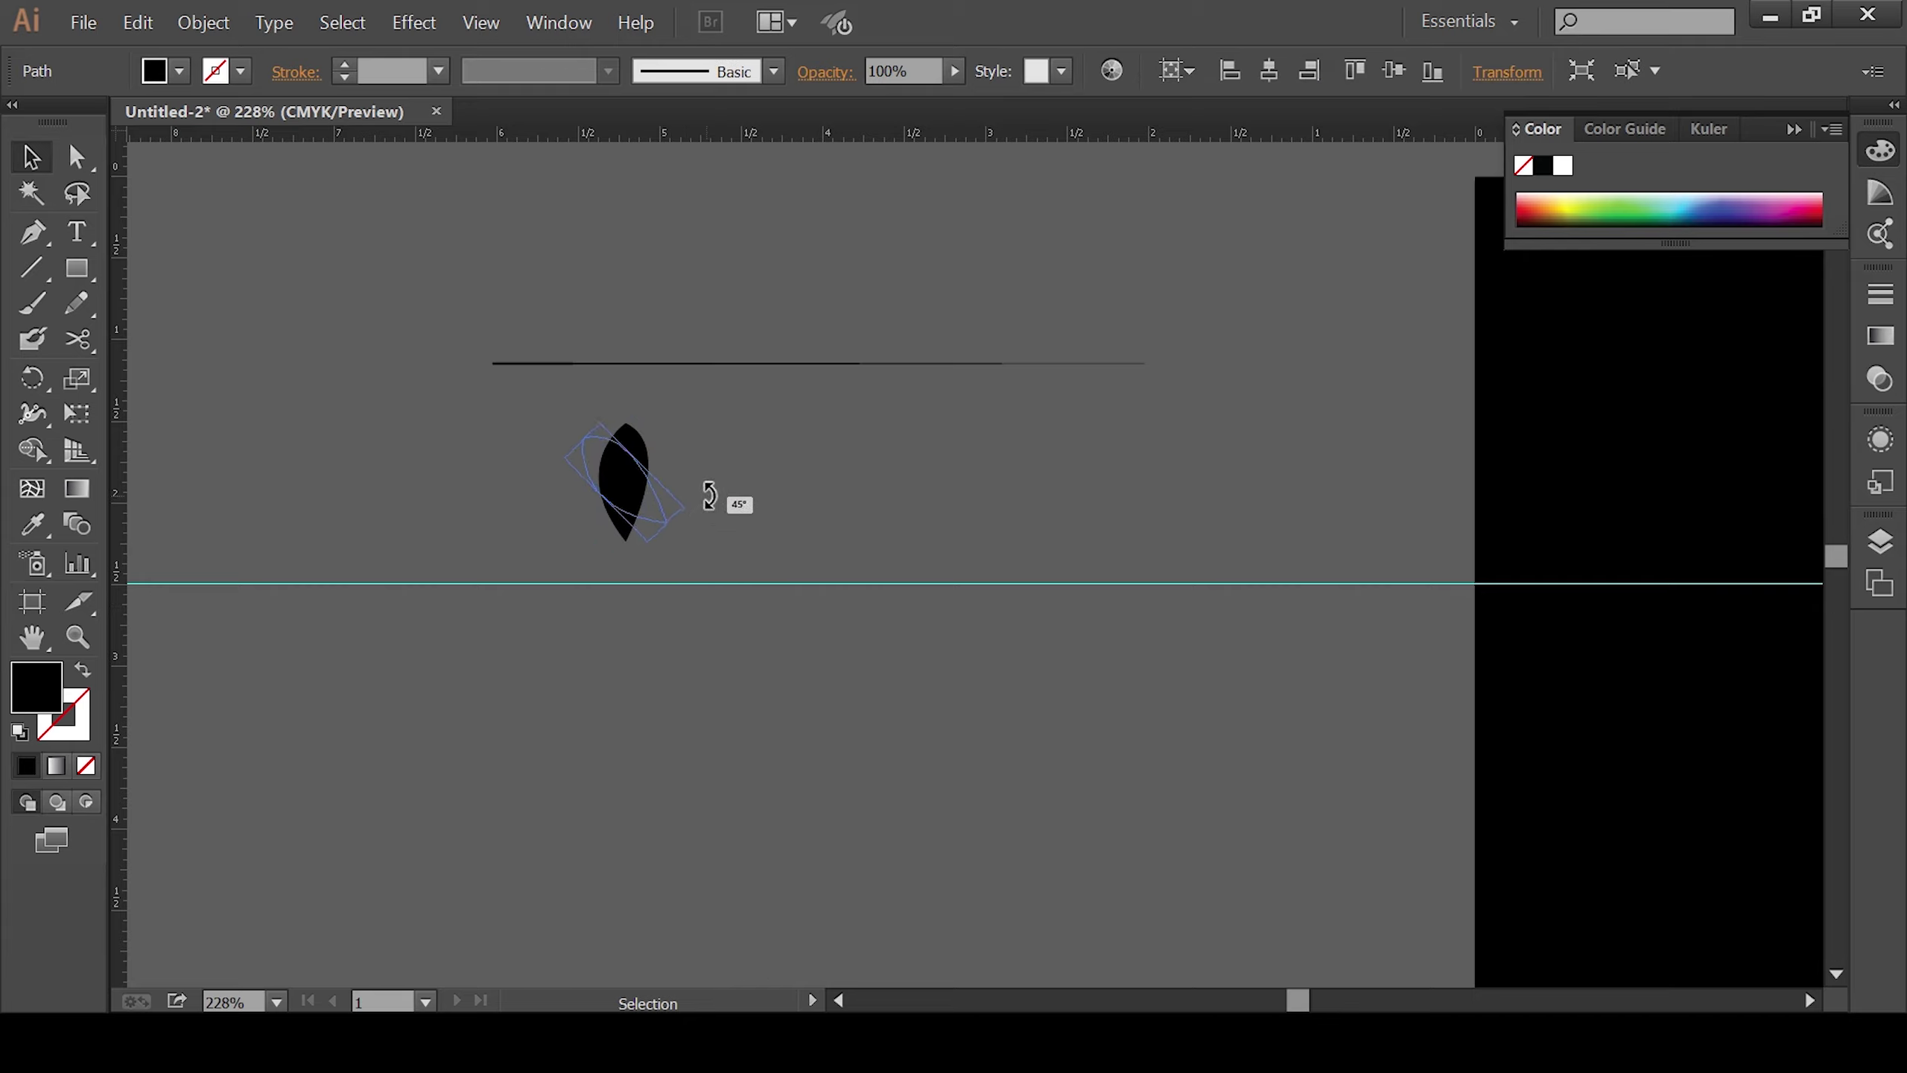
left_click_drag(713, 493, 700, 497)
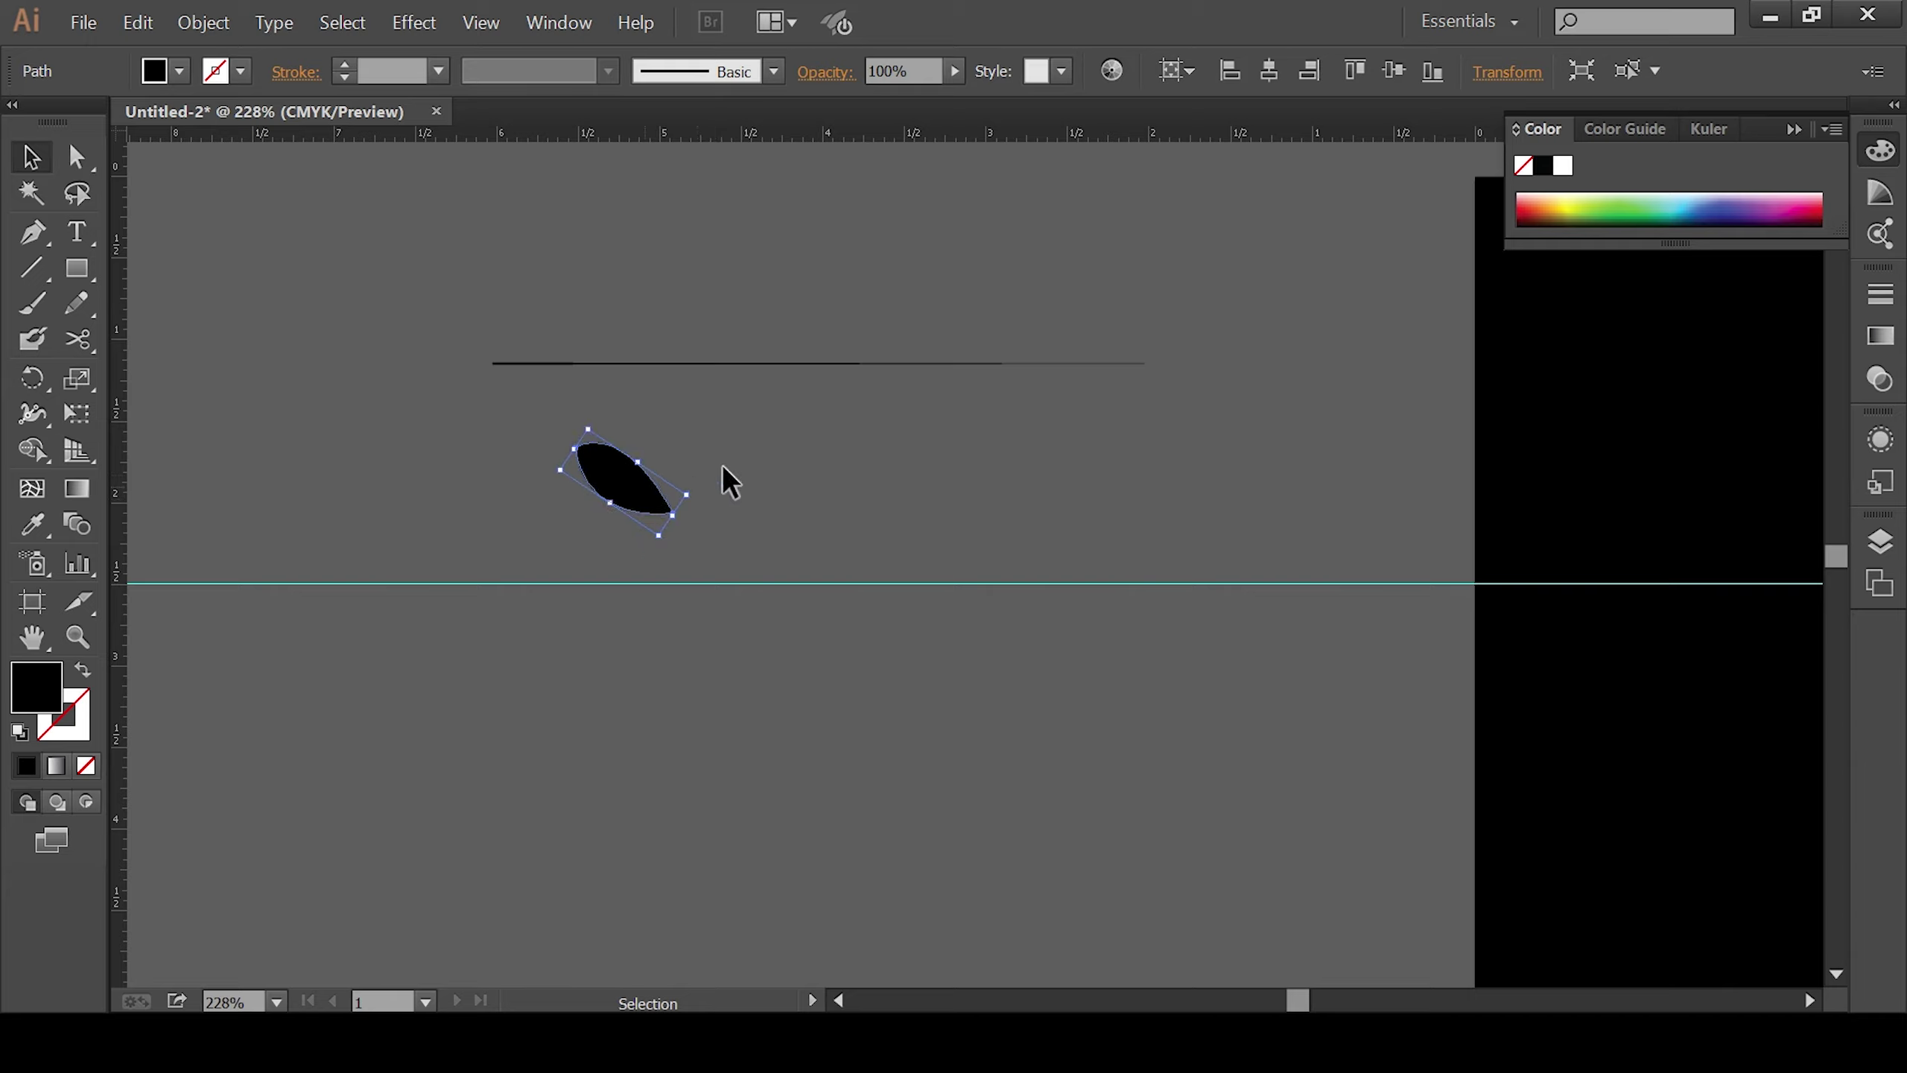
left_click(787, 584)
Step: Zoom in and draw a narrow Pen-tool triangle over the leaf's upper tip
key("ctrl+plus")
key("ctrl+plus")
key("ctrl+plus")
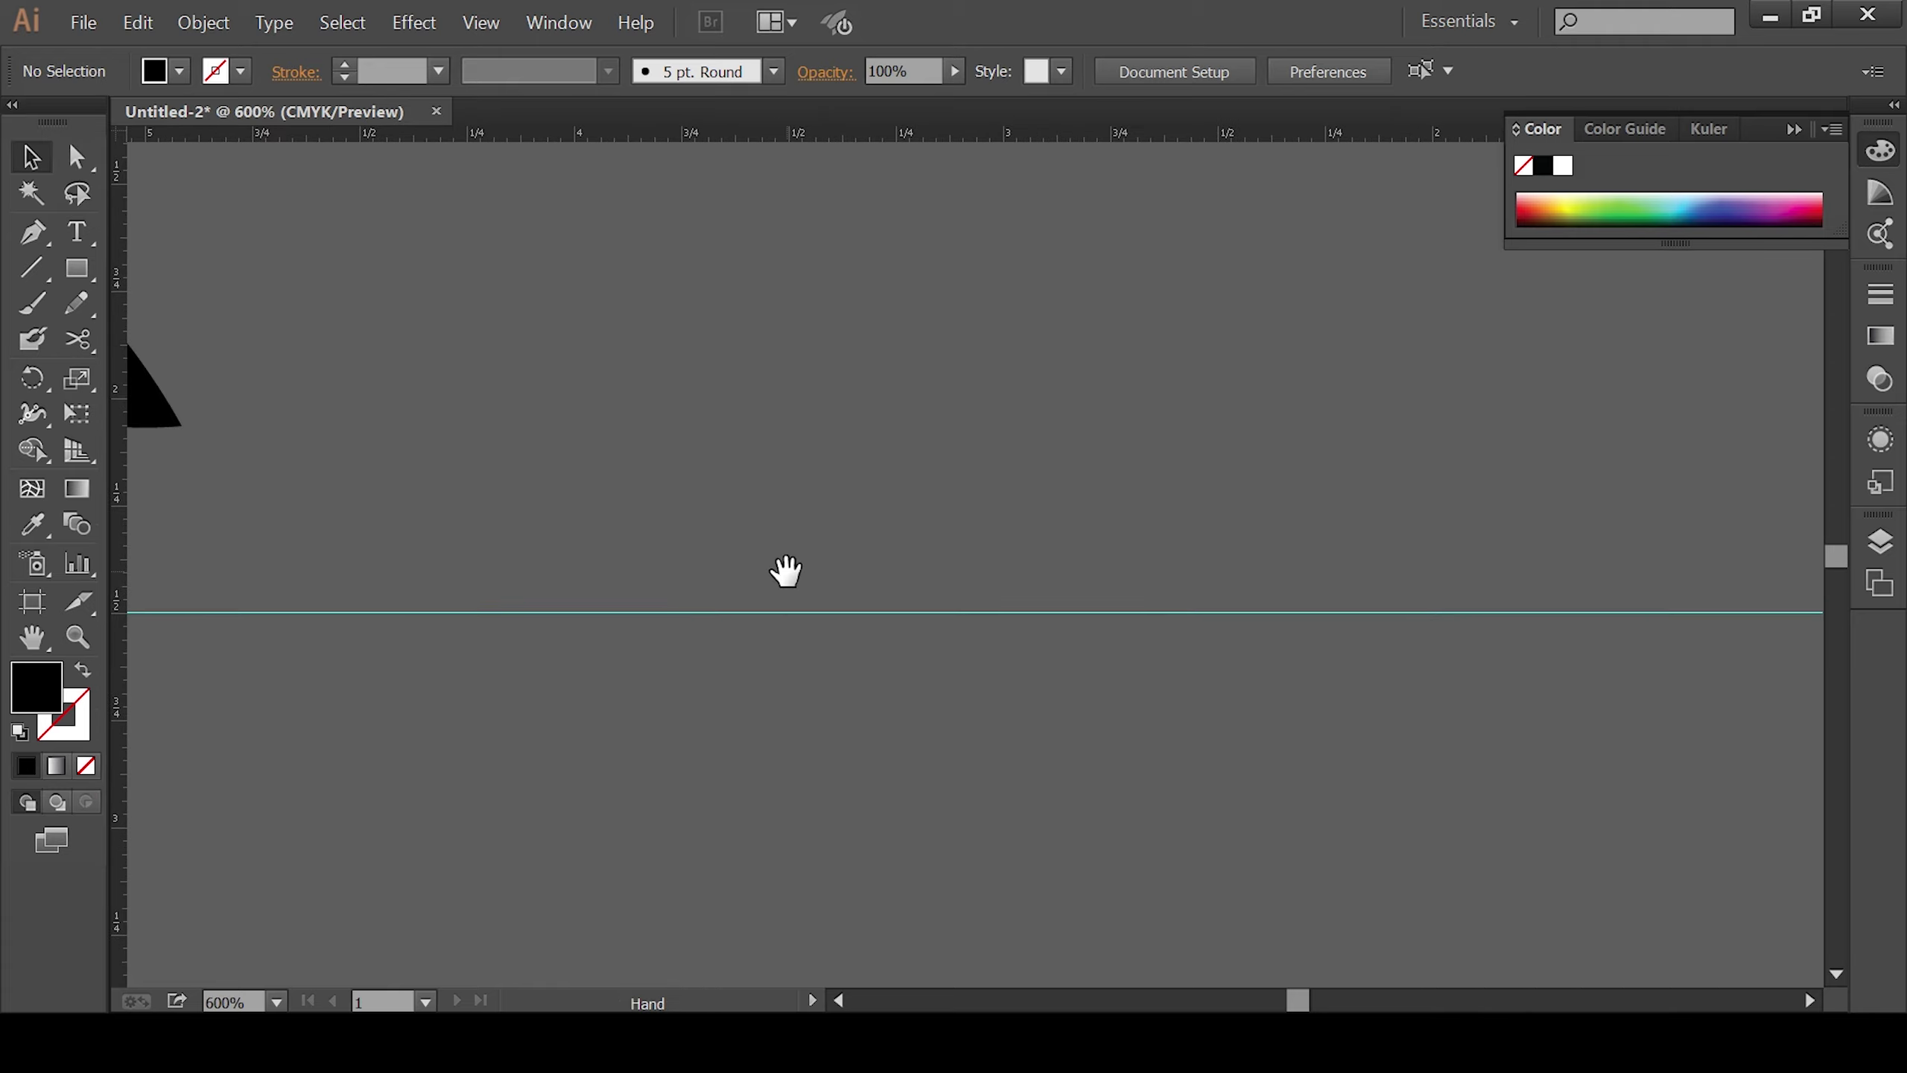
left_click_drag(396, 668, 1226, 883)
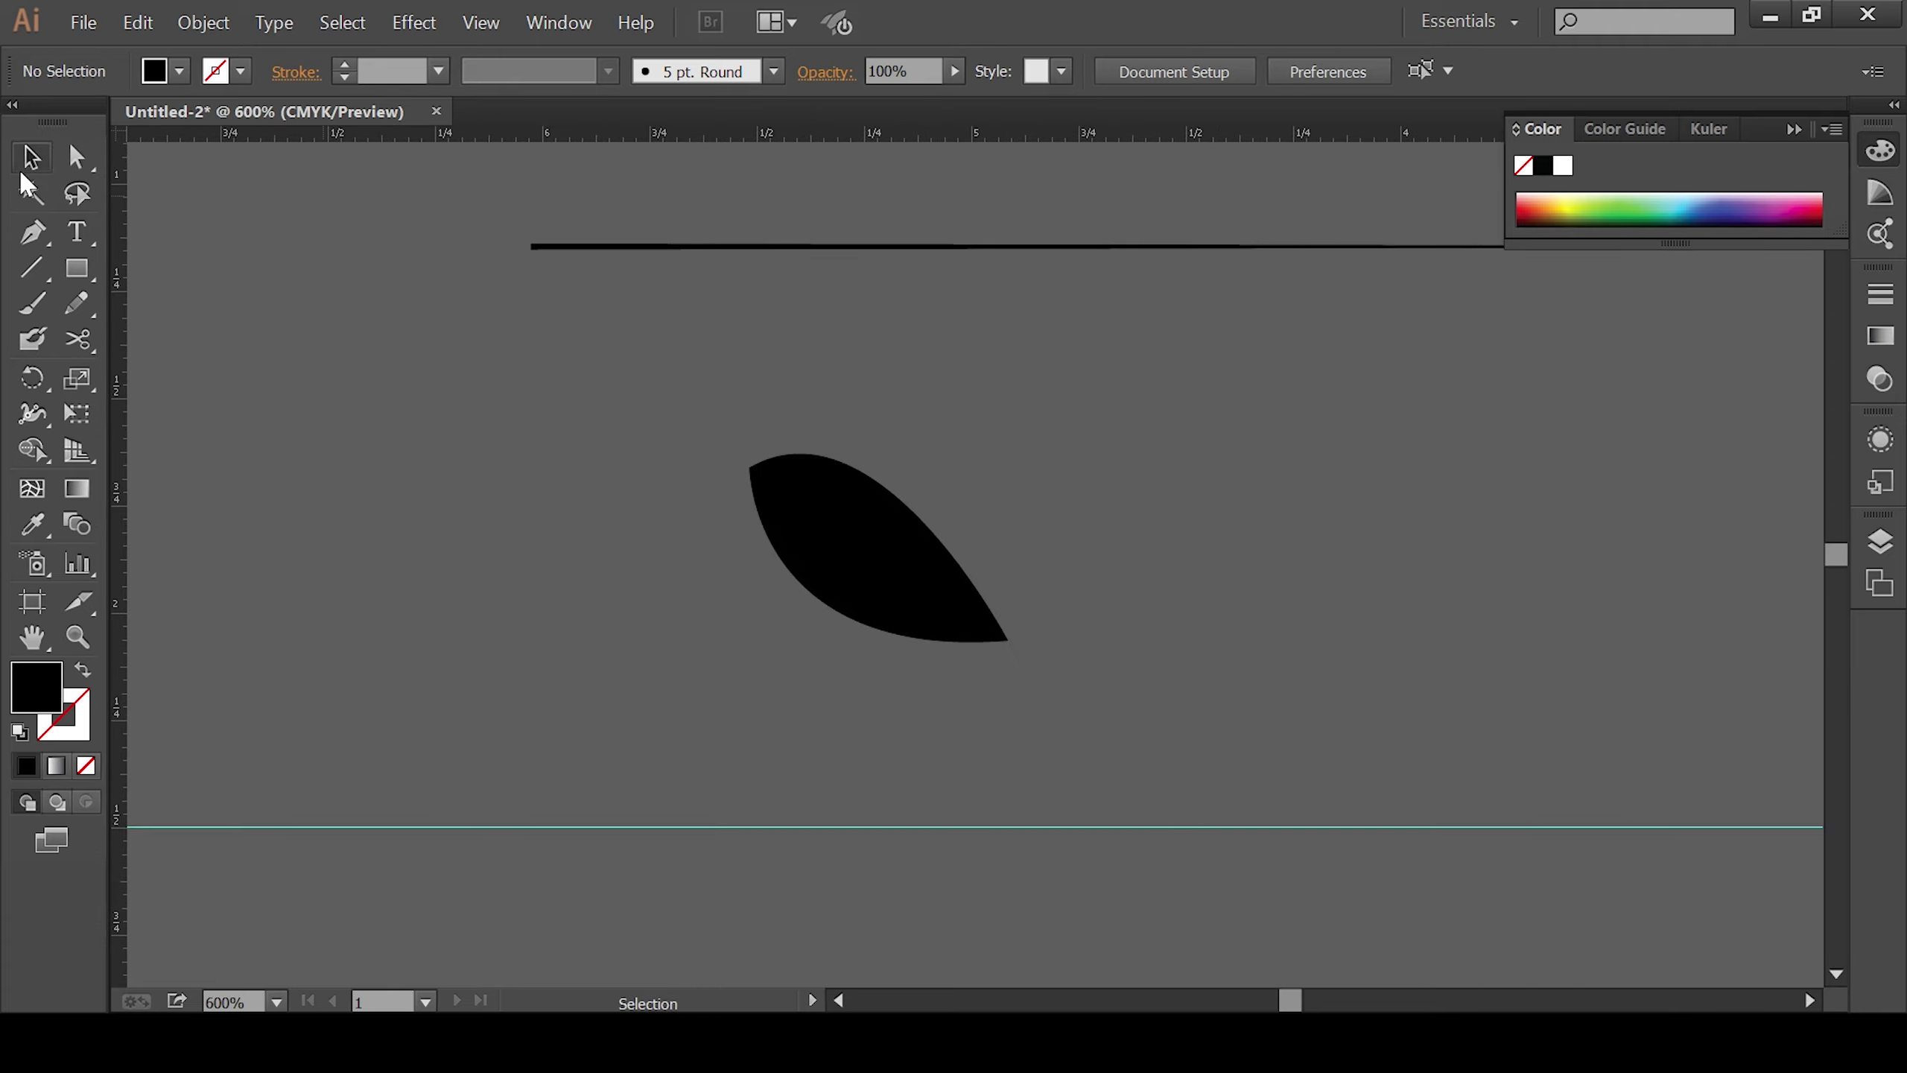
key("p")
left_click_drag(751, 467, 853, 547)
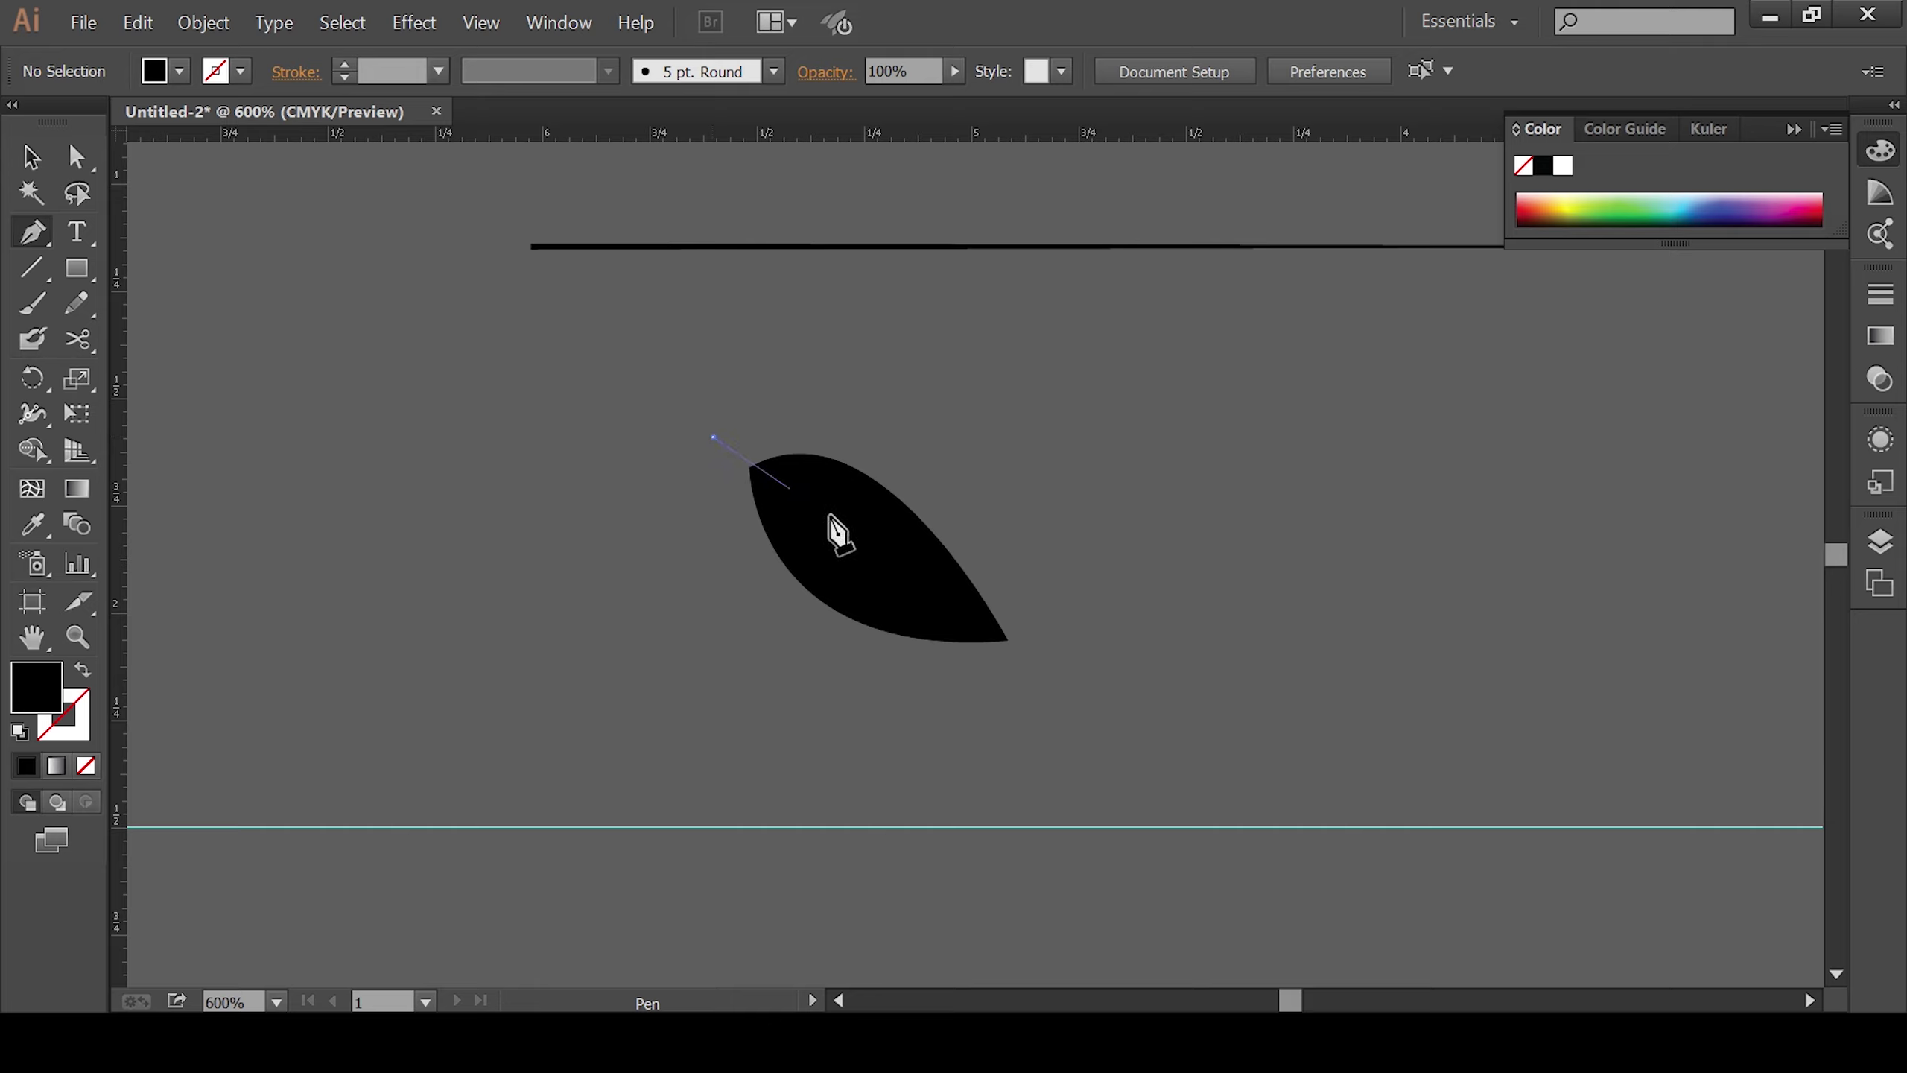
left_click_drag(740, 378, 709, 440)
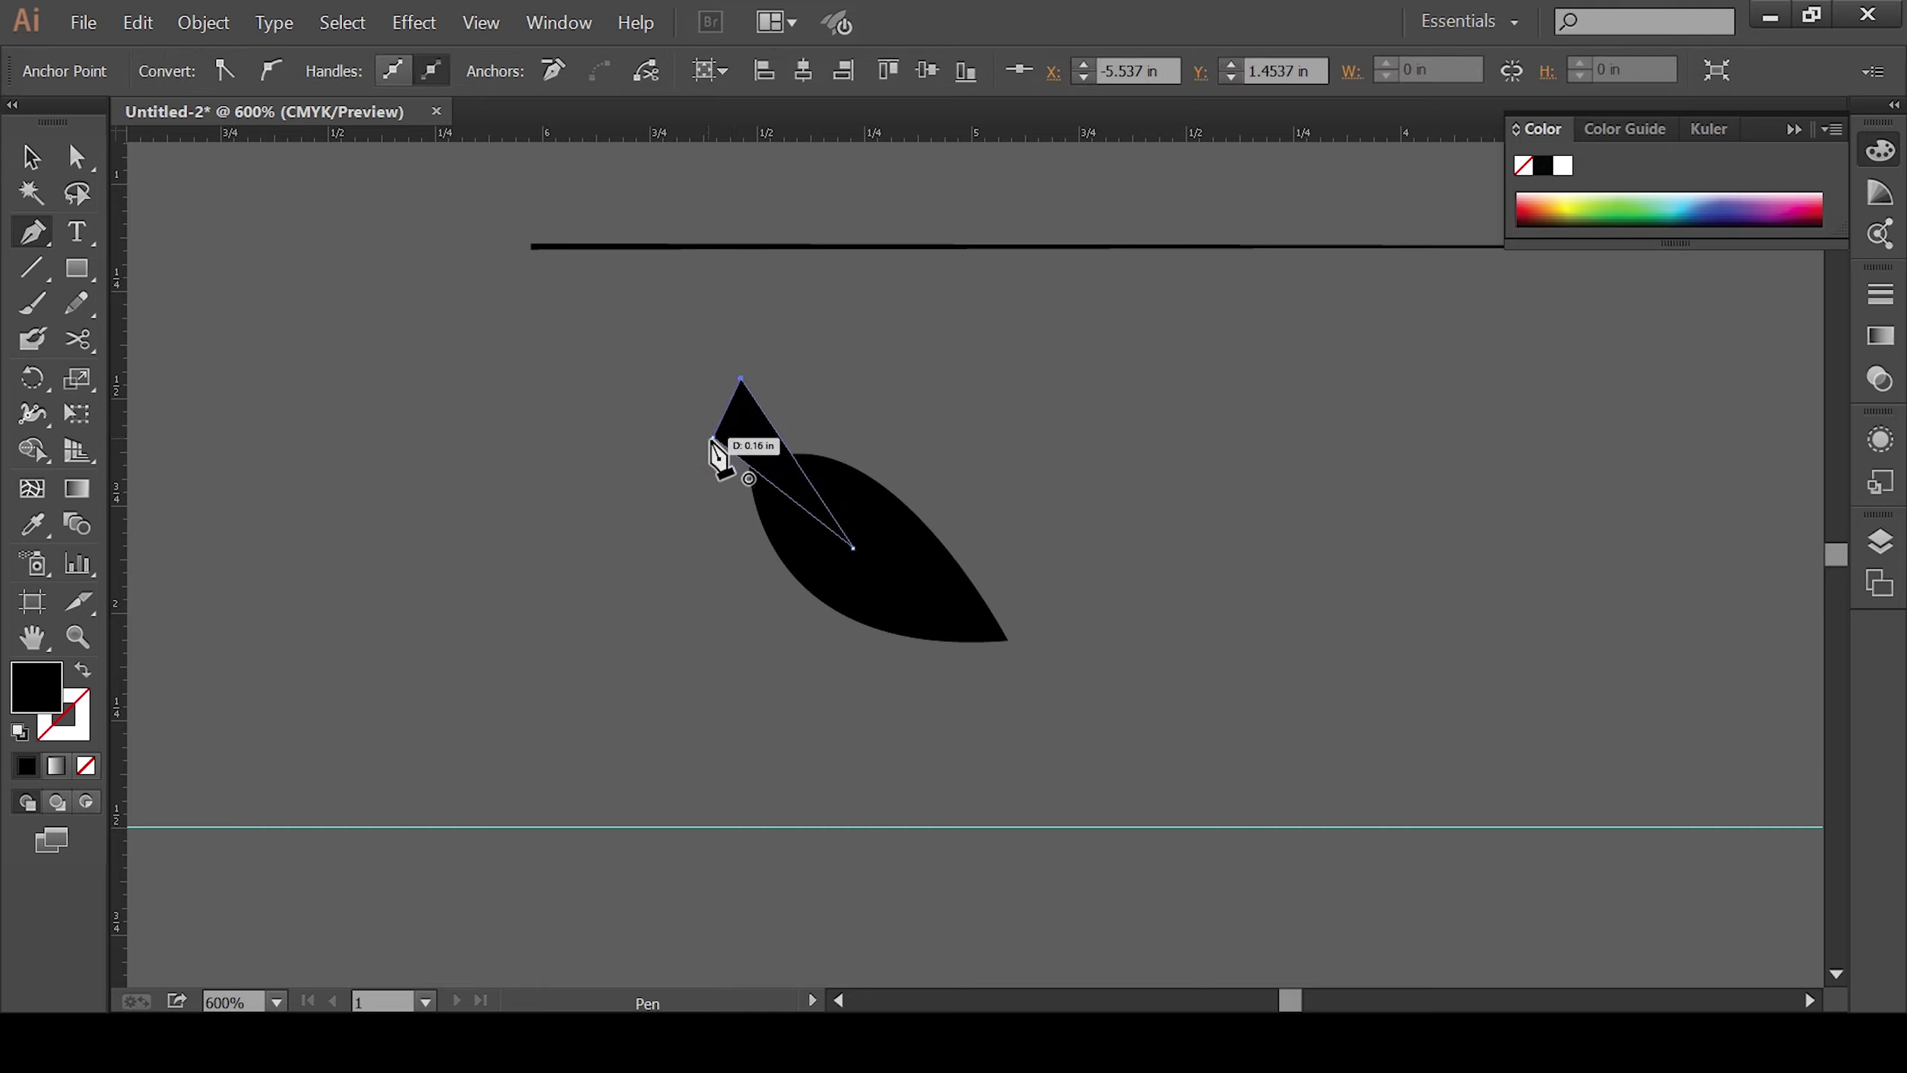
left_click_drag(709, 439, 712, 437)
Step: Cut a V notch into the leaf tip with Shape Builder, then move the leaf toward the line
left_click(15, 171)
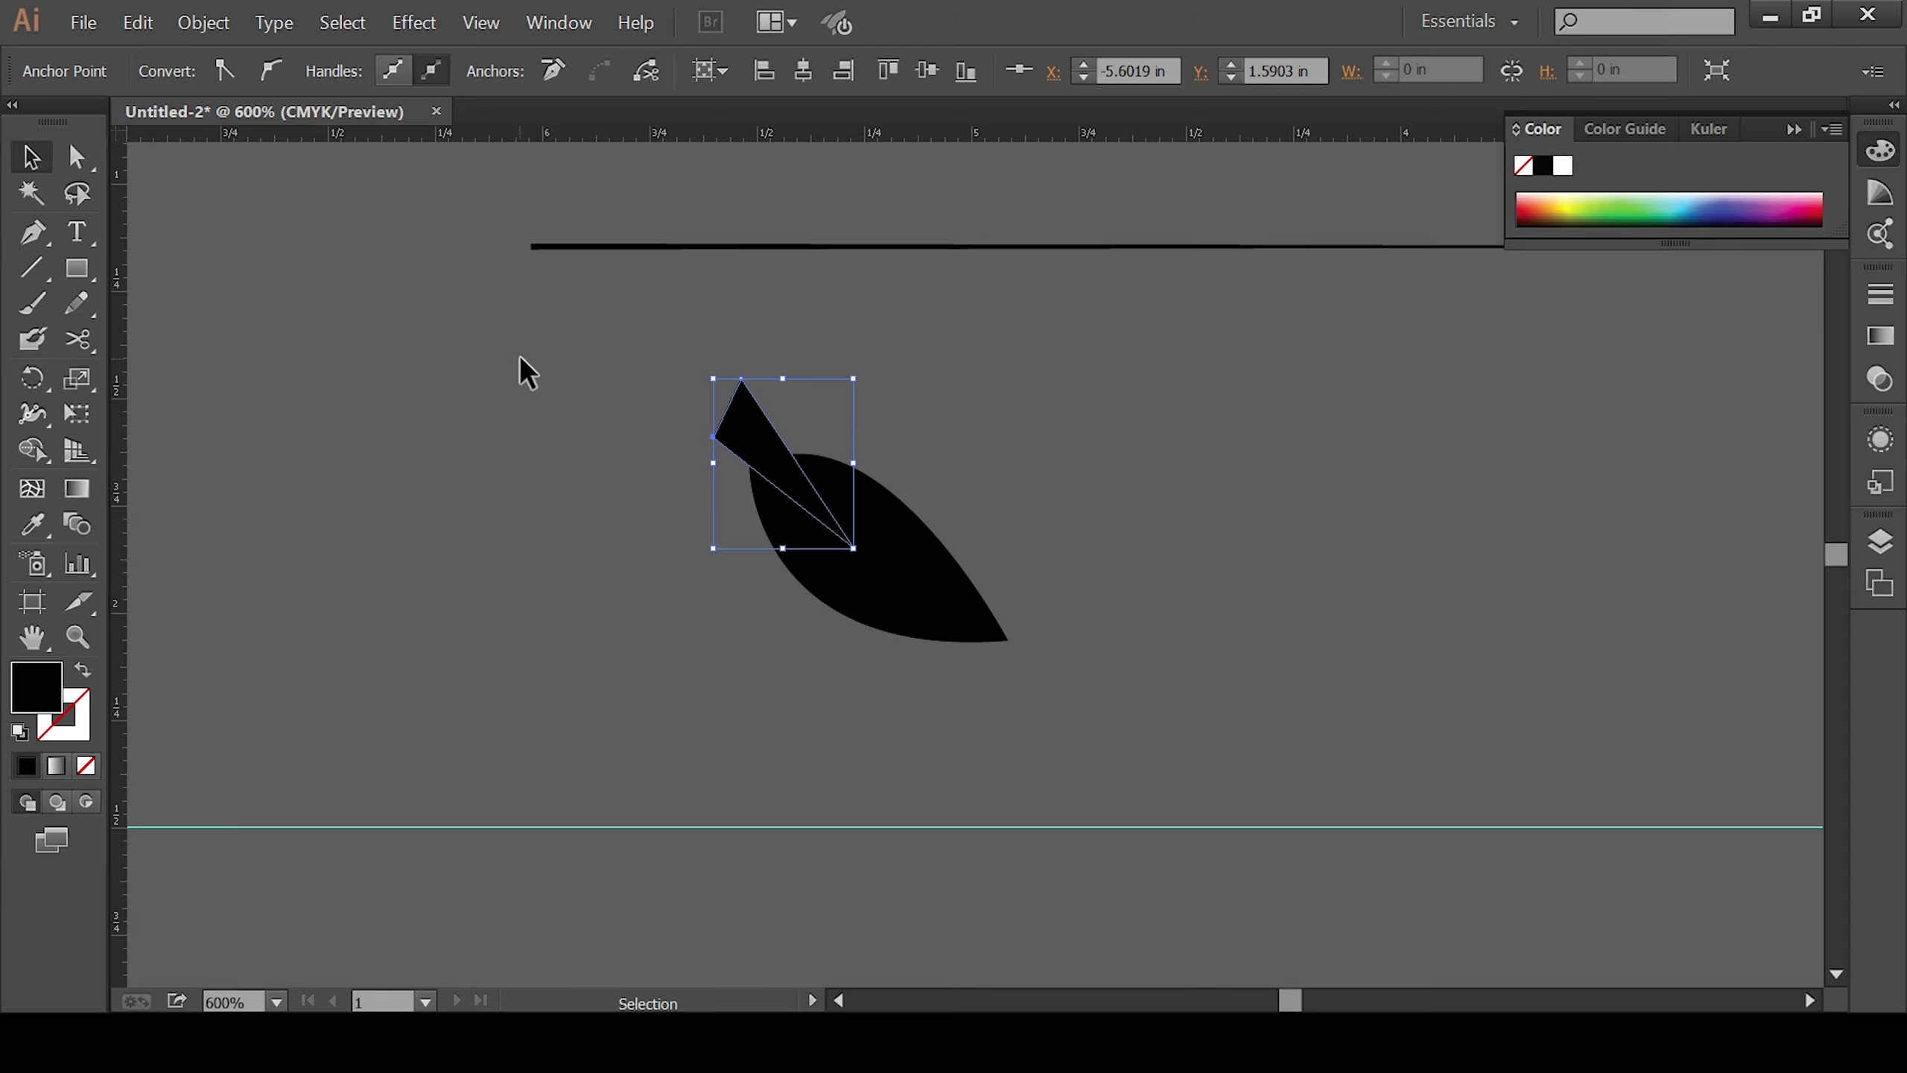
left_click_drag(1051, 353, 600, 775)
left_click(31, 448)
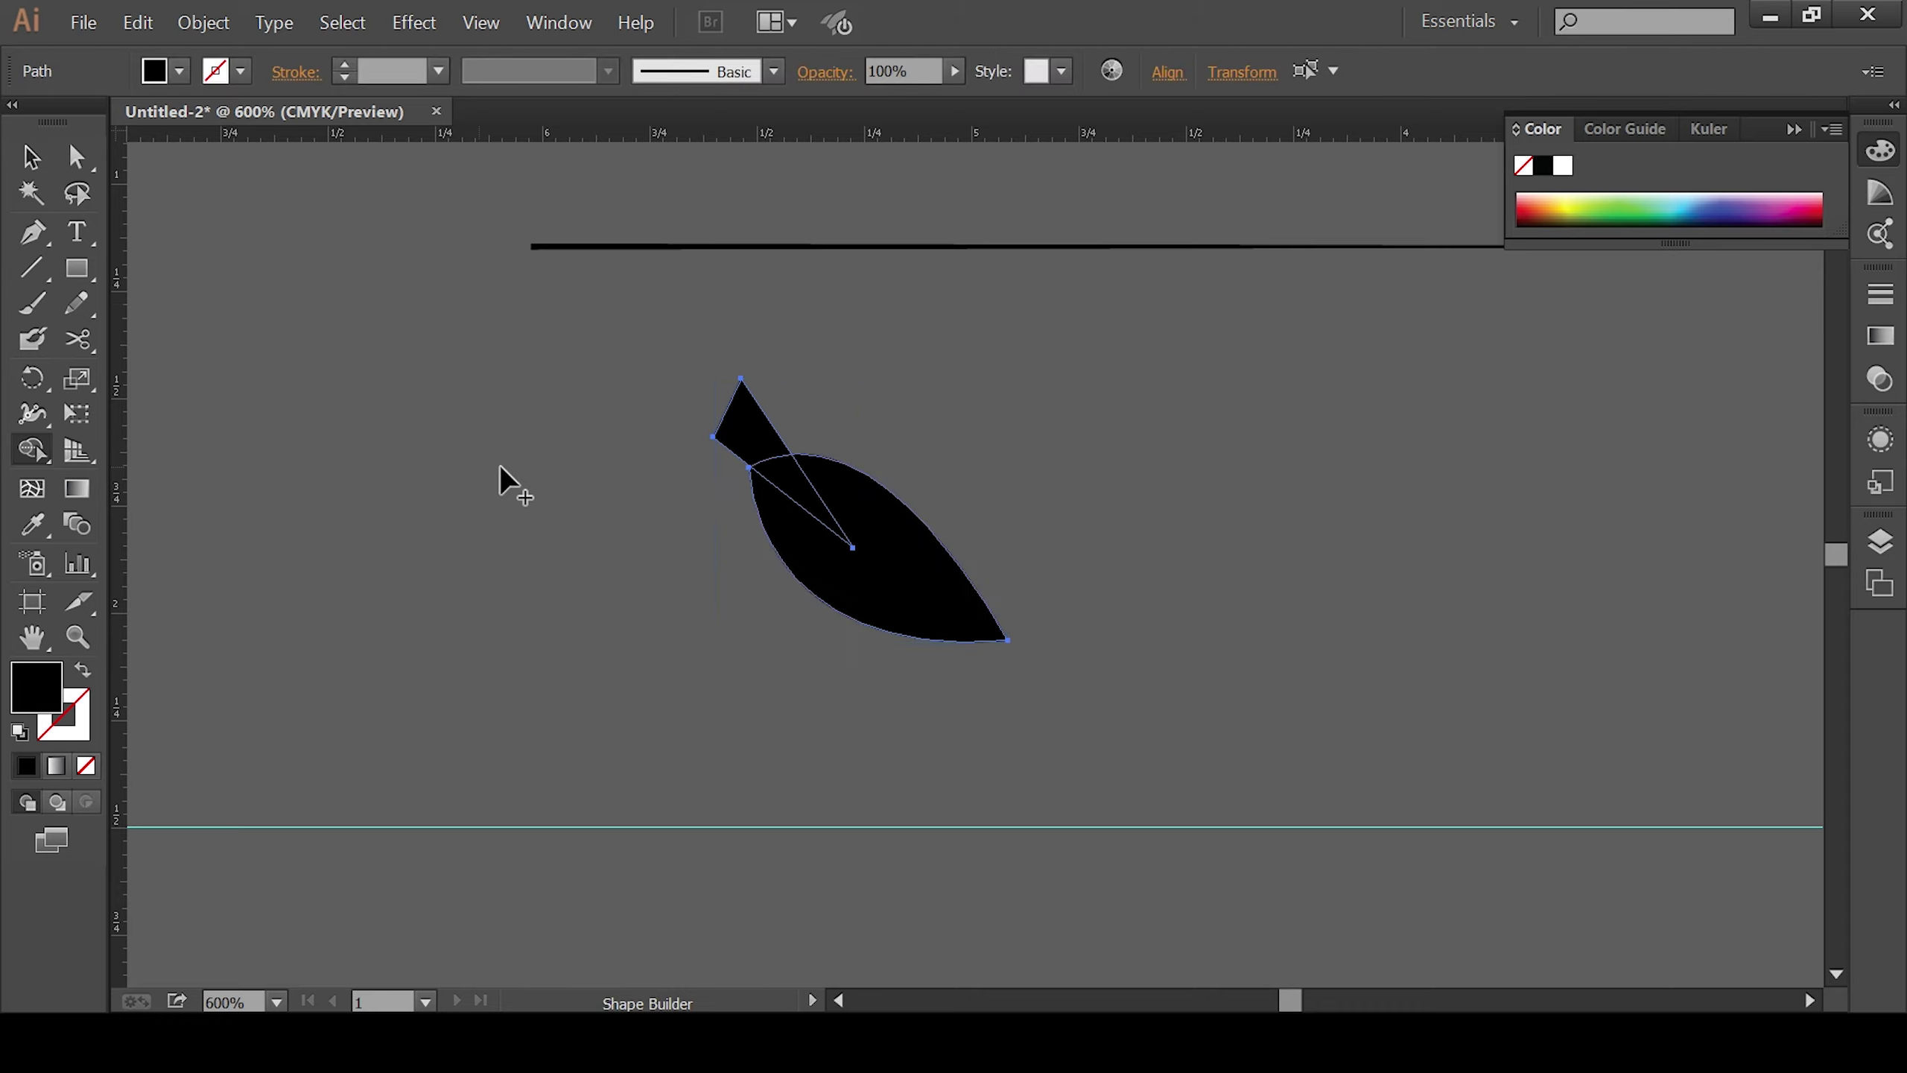
left_click(781, 465, "alt")
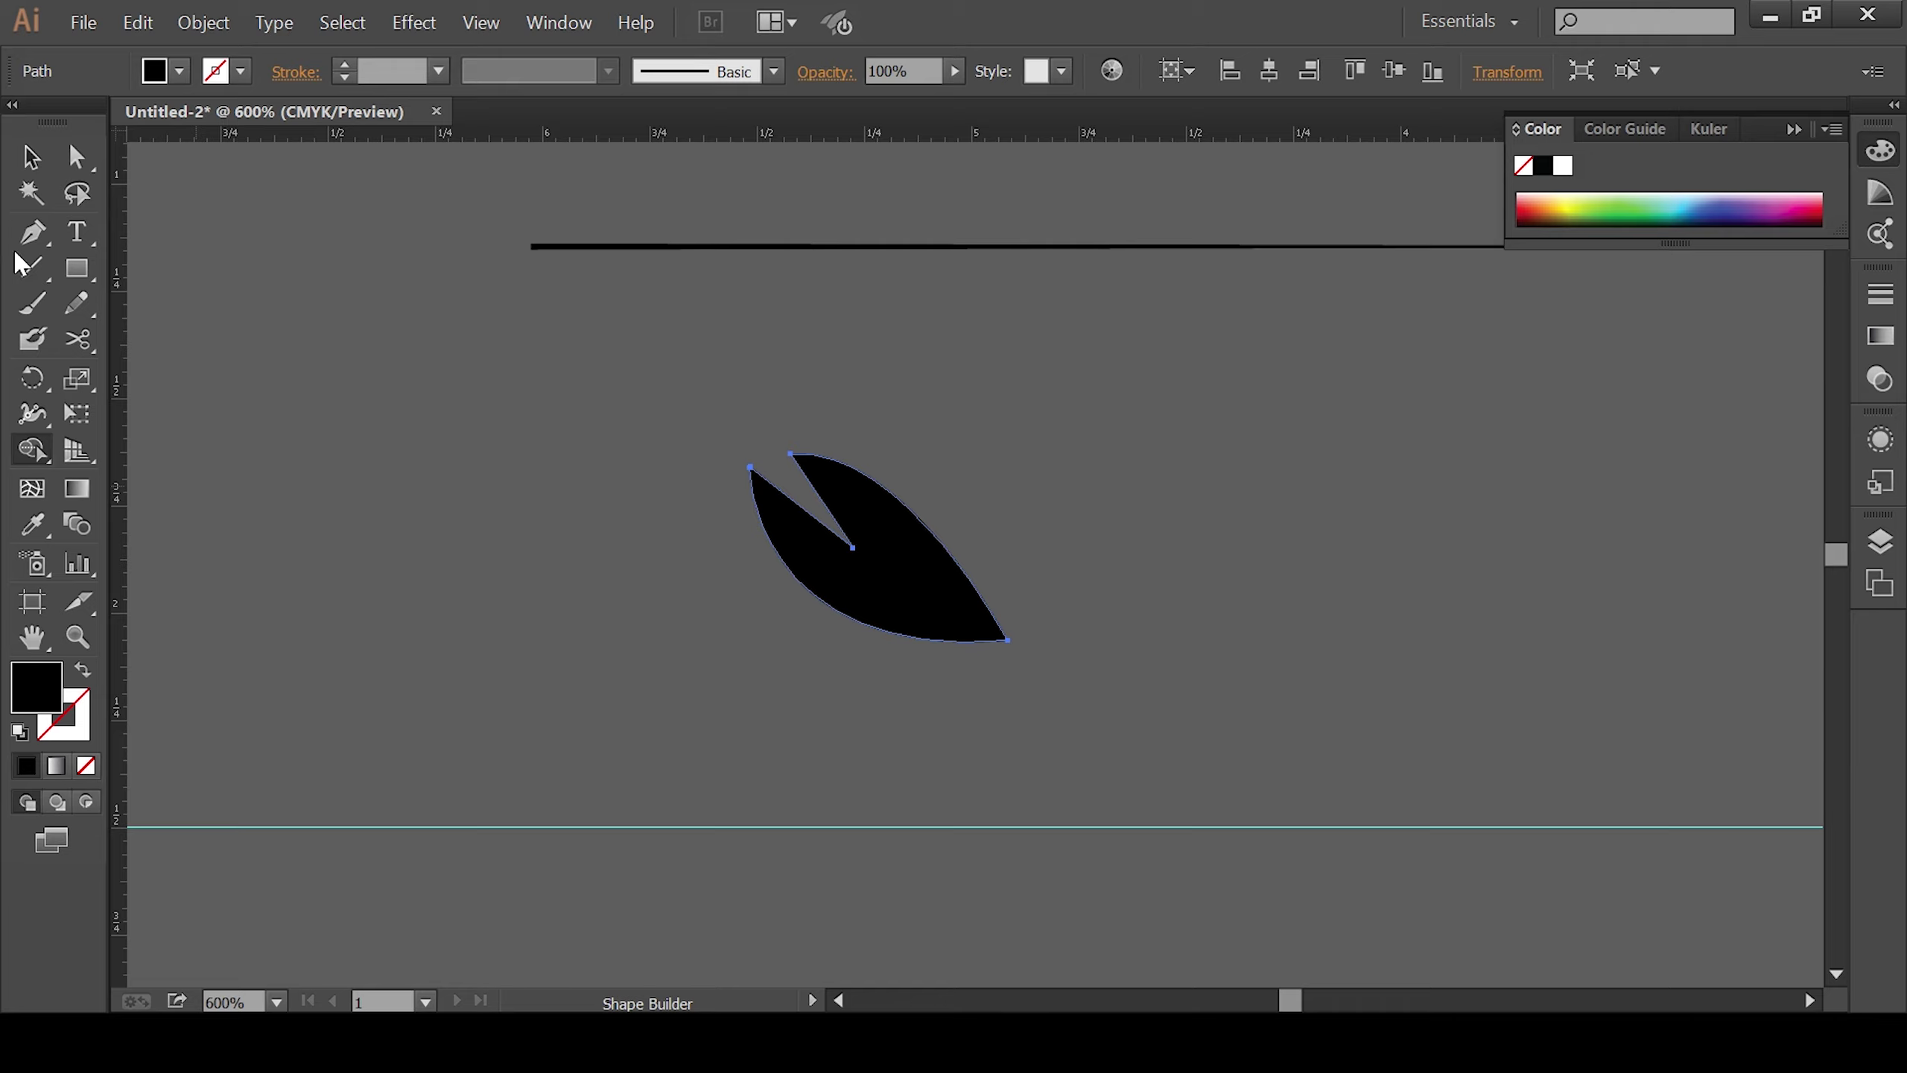
left_click(31, 156)
left_click(837, 608)
mouse_move(624, 576)
left_mouse_down()
mouse_move(552, 605)
mouse_move(481, 690)
left_mouse_up()
left_click_drag(698, 755, 525, 535)
Step: Shrink the notched leaf slightly and nudge it up against the line's left end
left_click(781, 792)
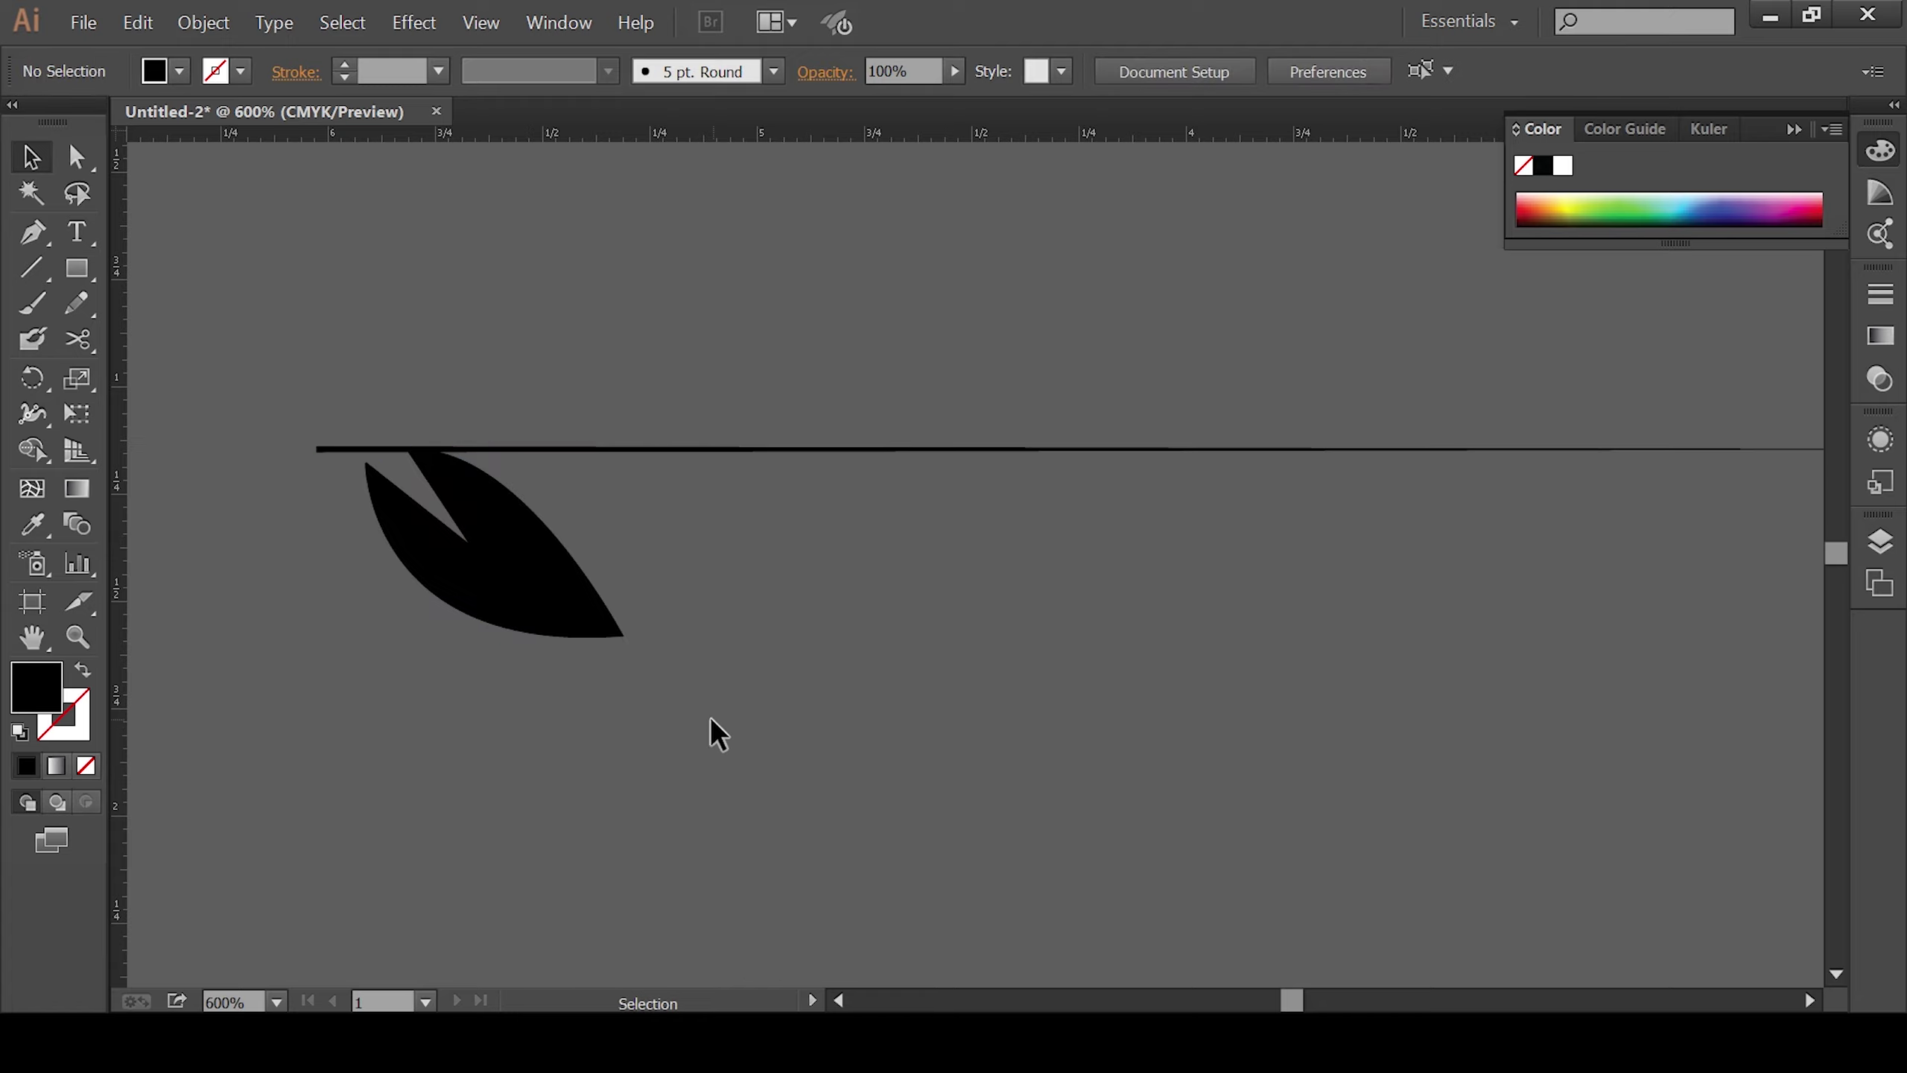
key("ctrl+minus")
key("ctrl+minus")
key("ctrl+minus")
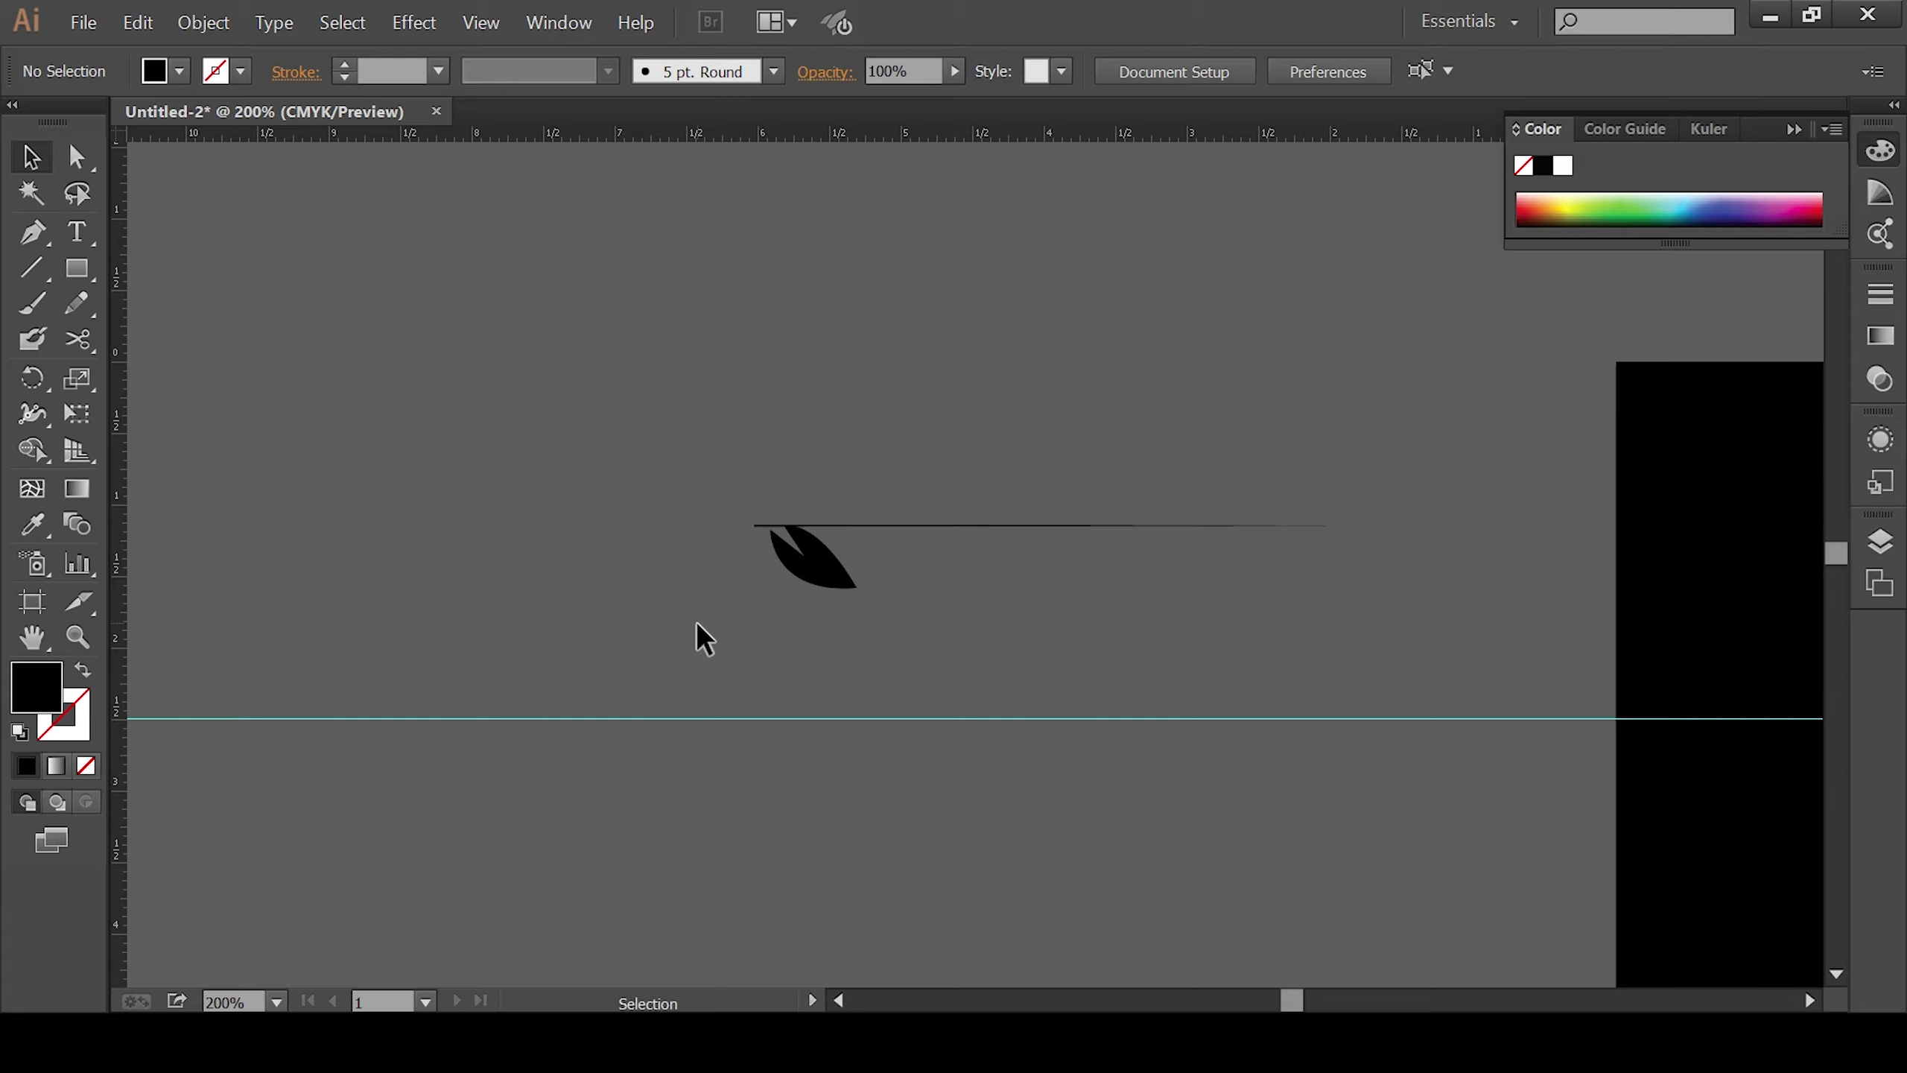
left_click(826, 574)
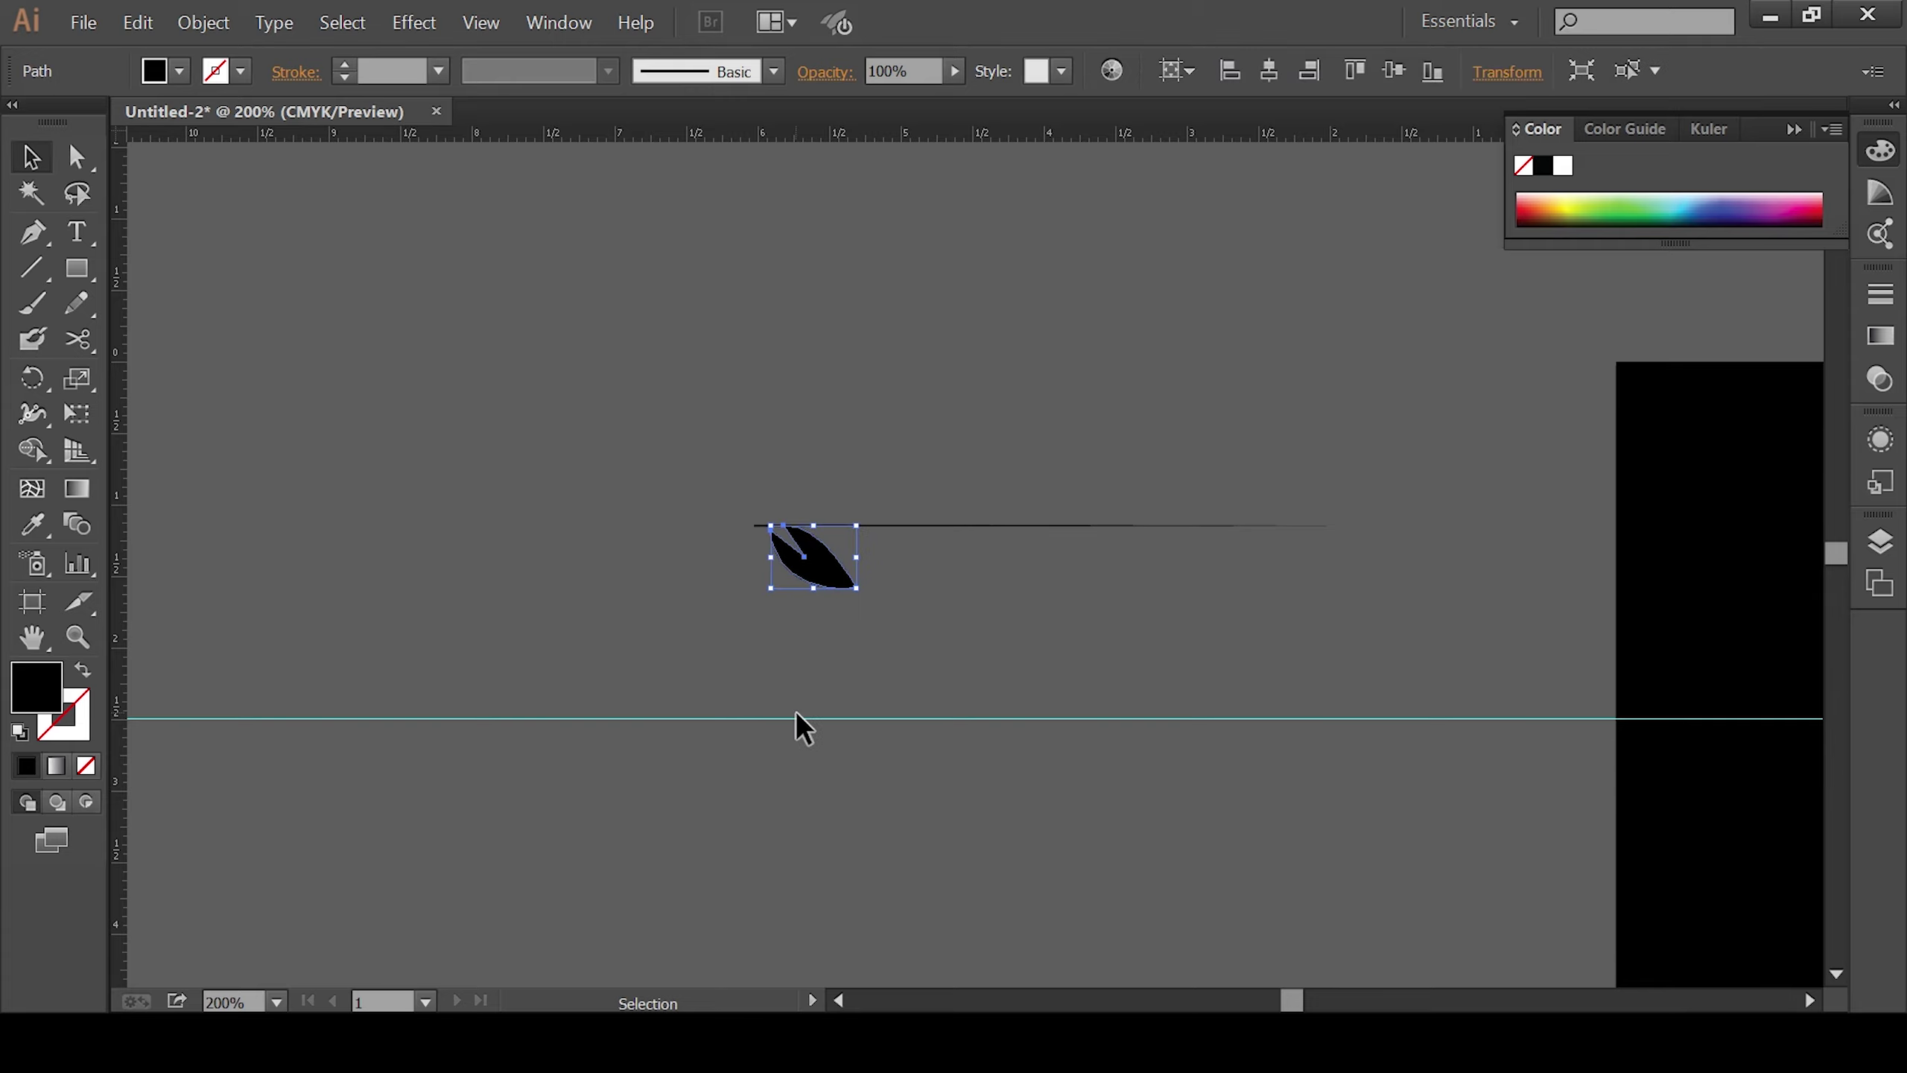
key("a")
key("ctrl+plus")
key("v")
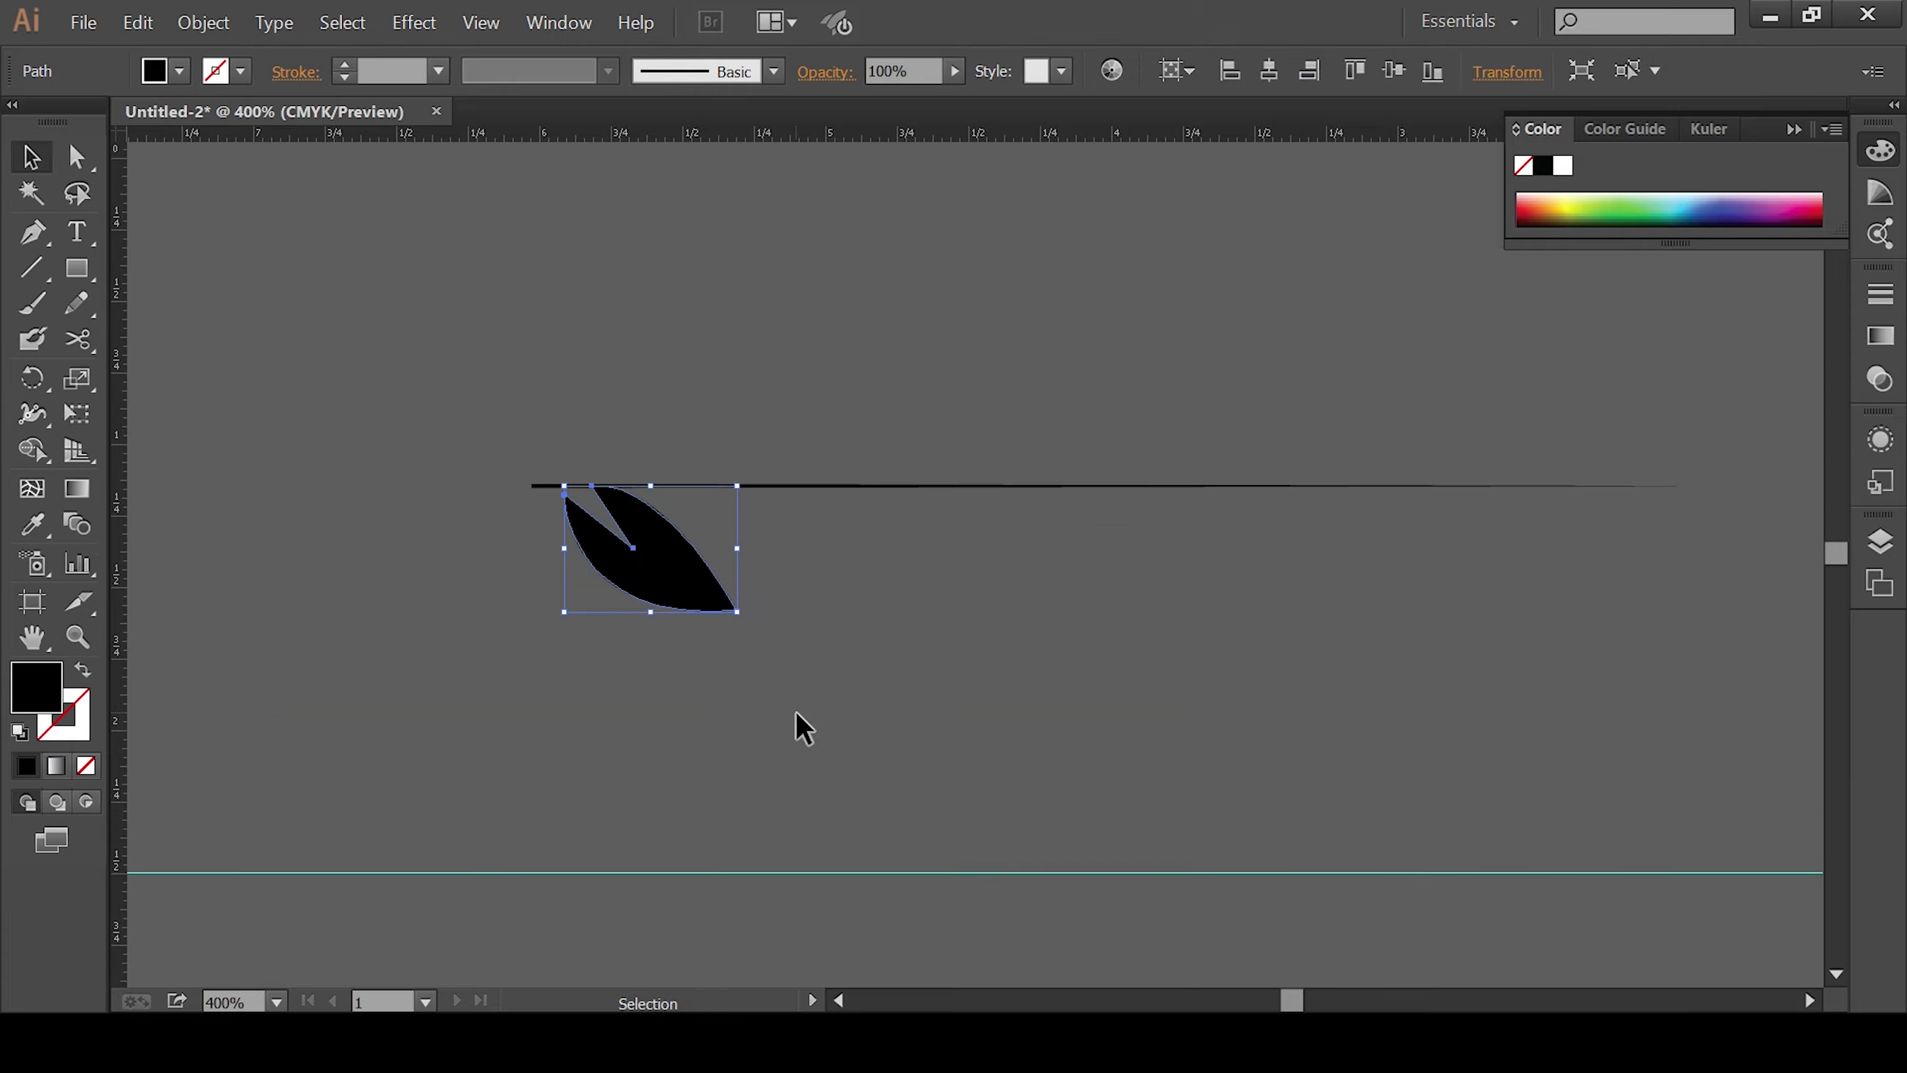
left_click_drag(727, 606, 720, 604)
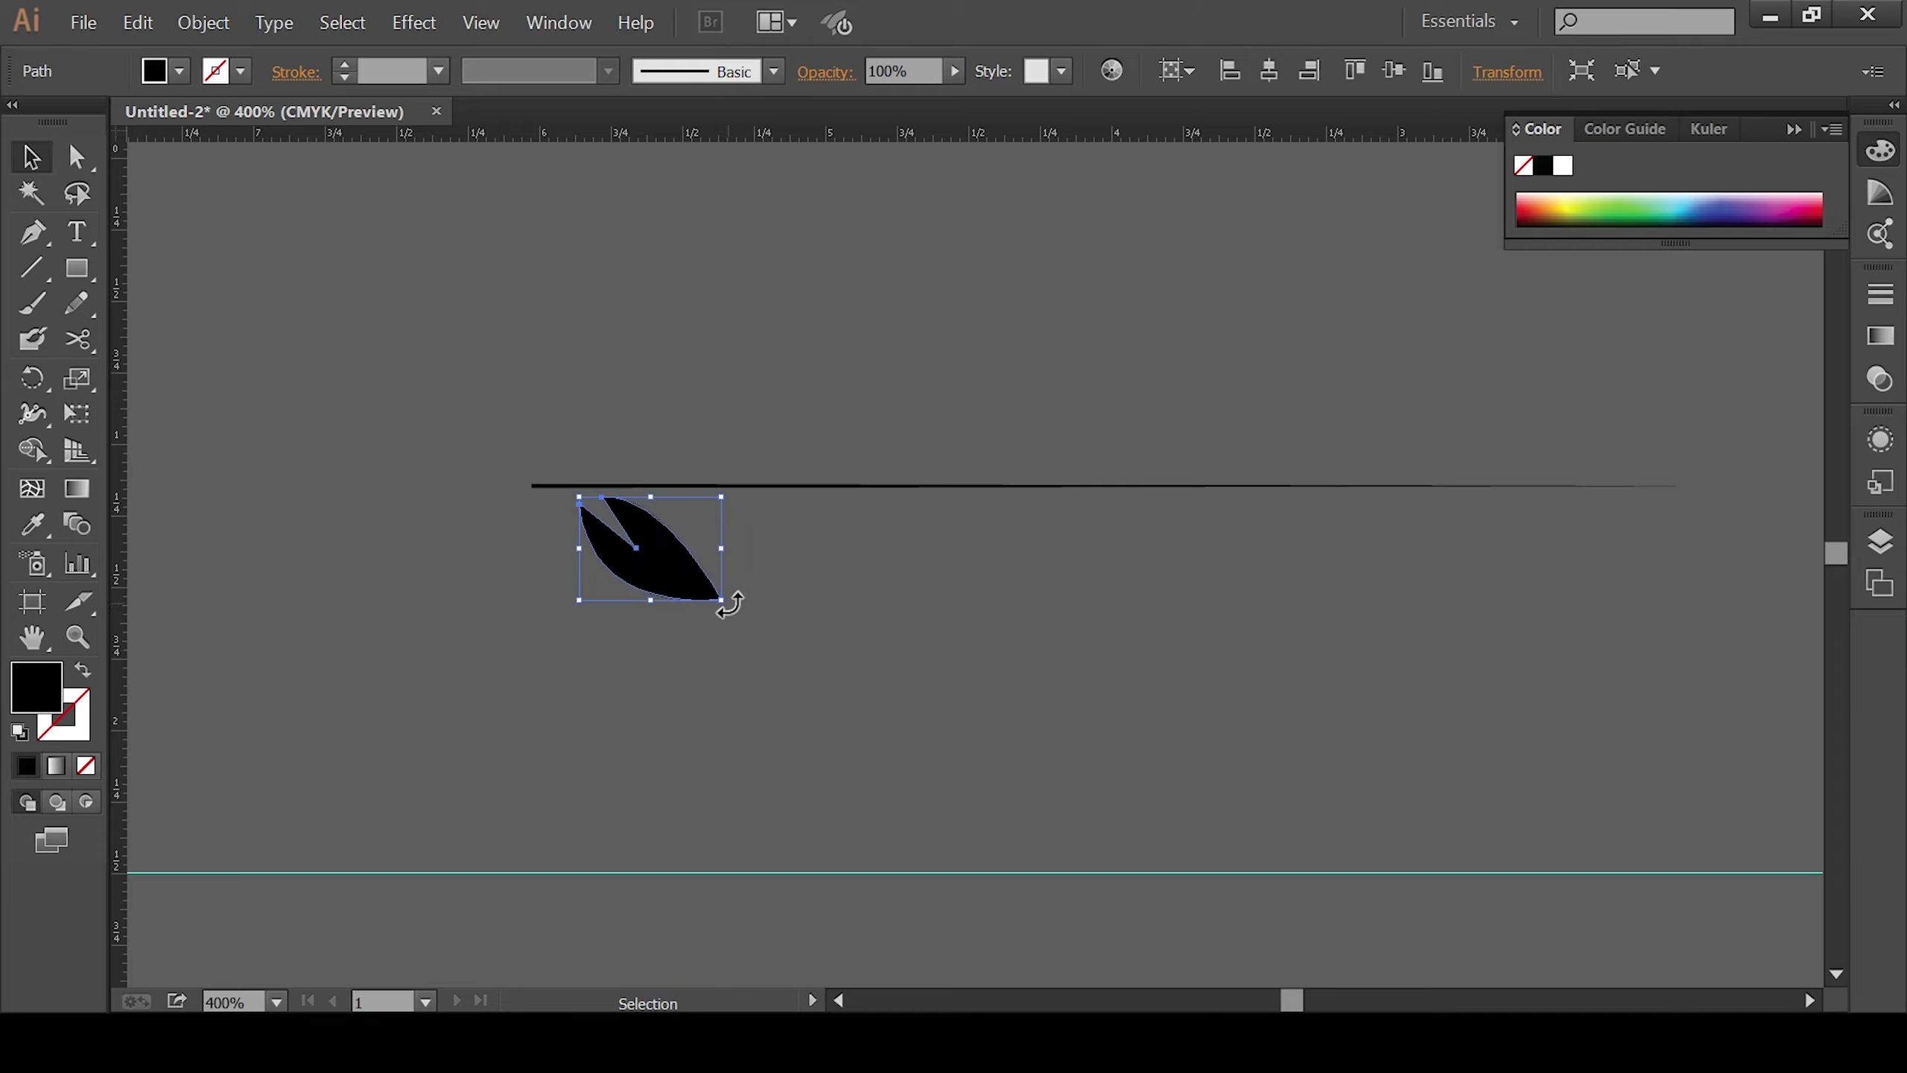
key("Up")
key("Up")
key("Up")
key("Left")
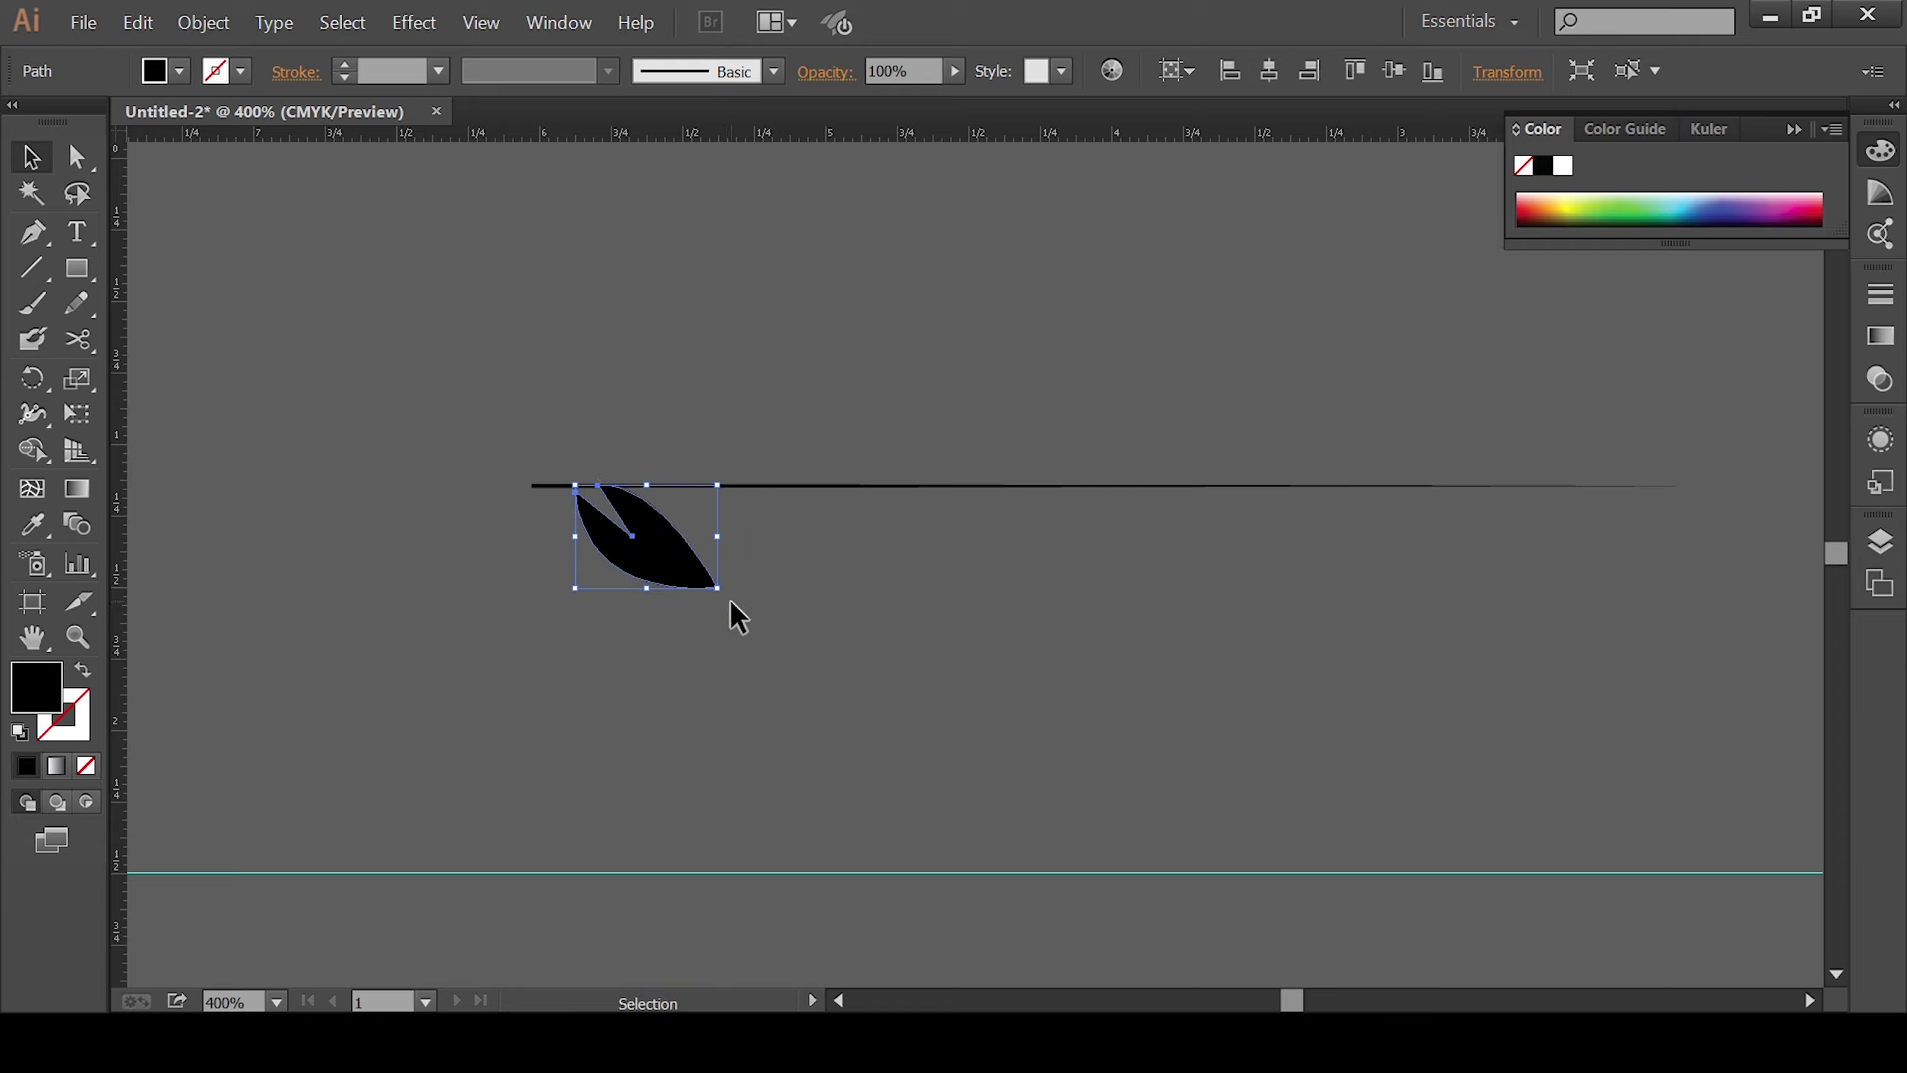
key("Left")
key("Left")
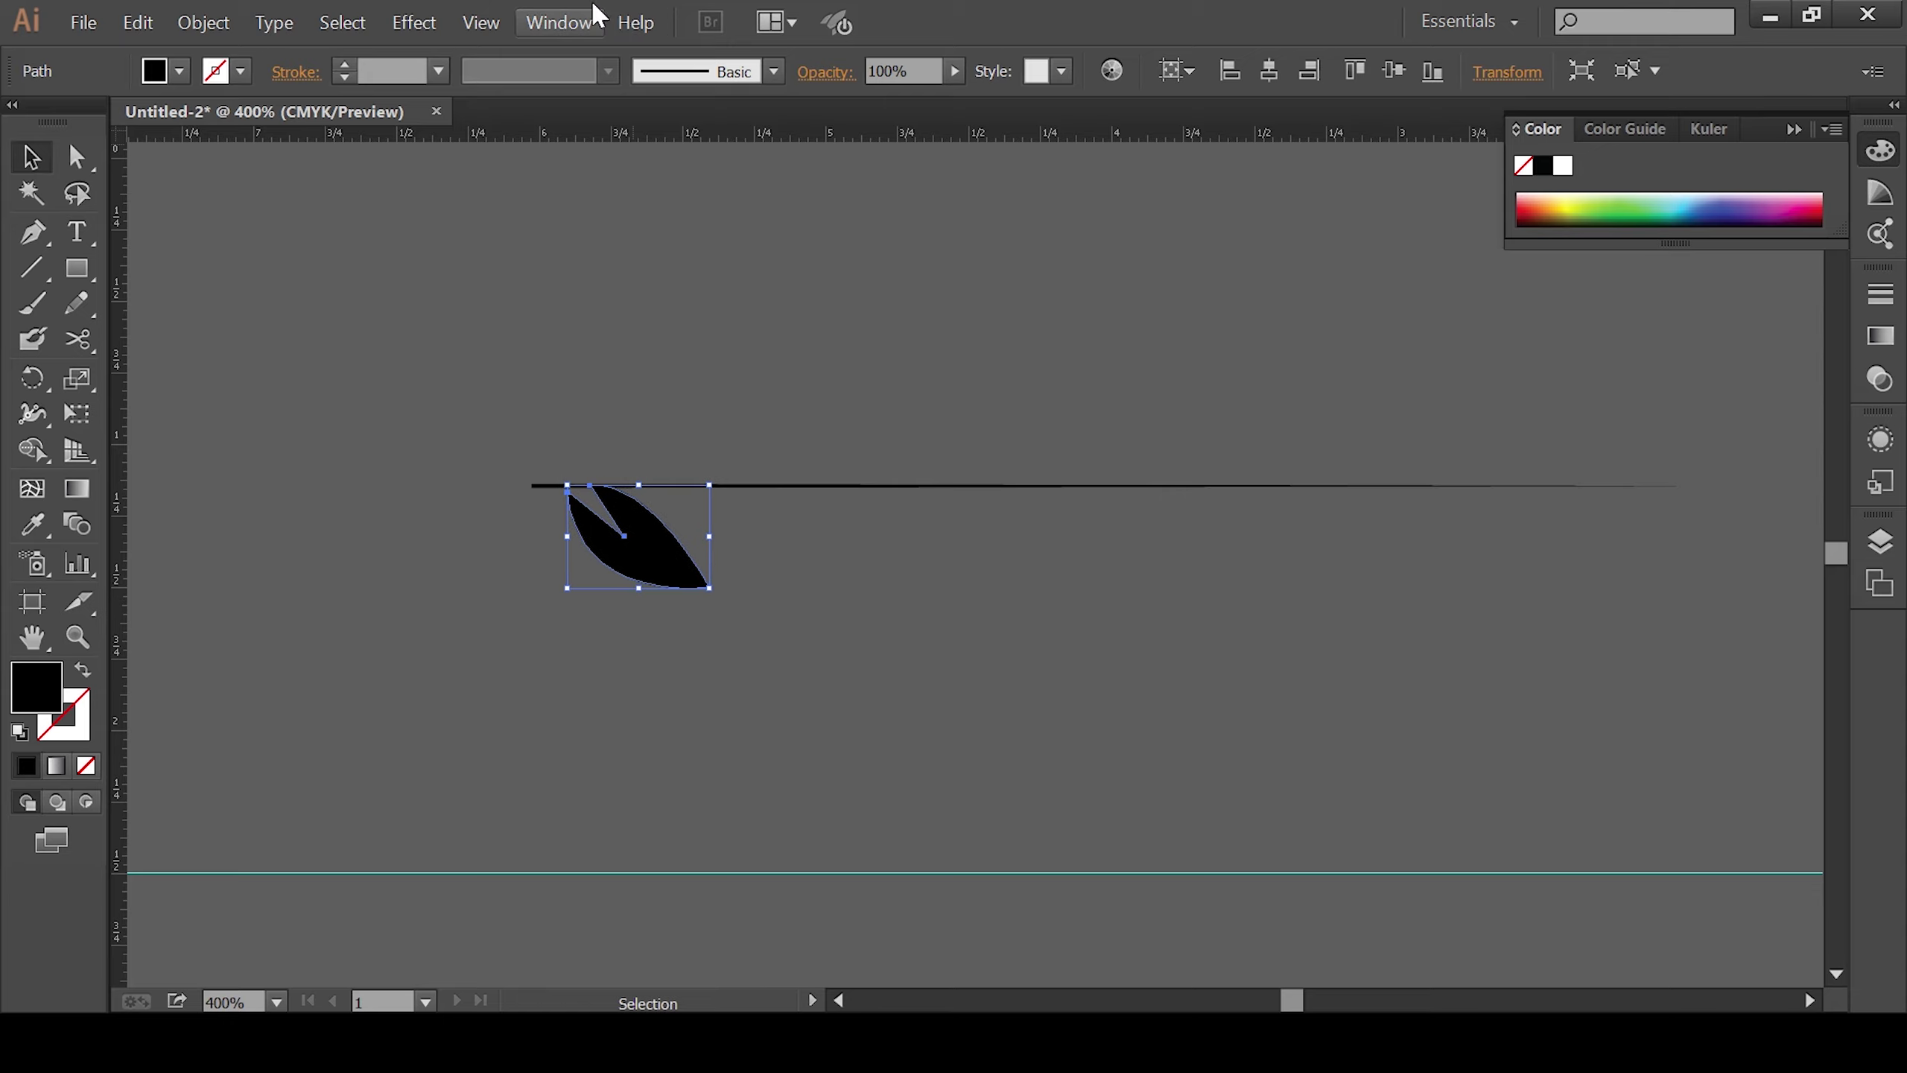
left_click_drag(978, 346, 796, 426)
Step: Add a previewed Transform effect that repeats the leaf in shrinking, spaced copies along the line
left_click(413, 23)
mouse_move(501, 286)
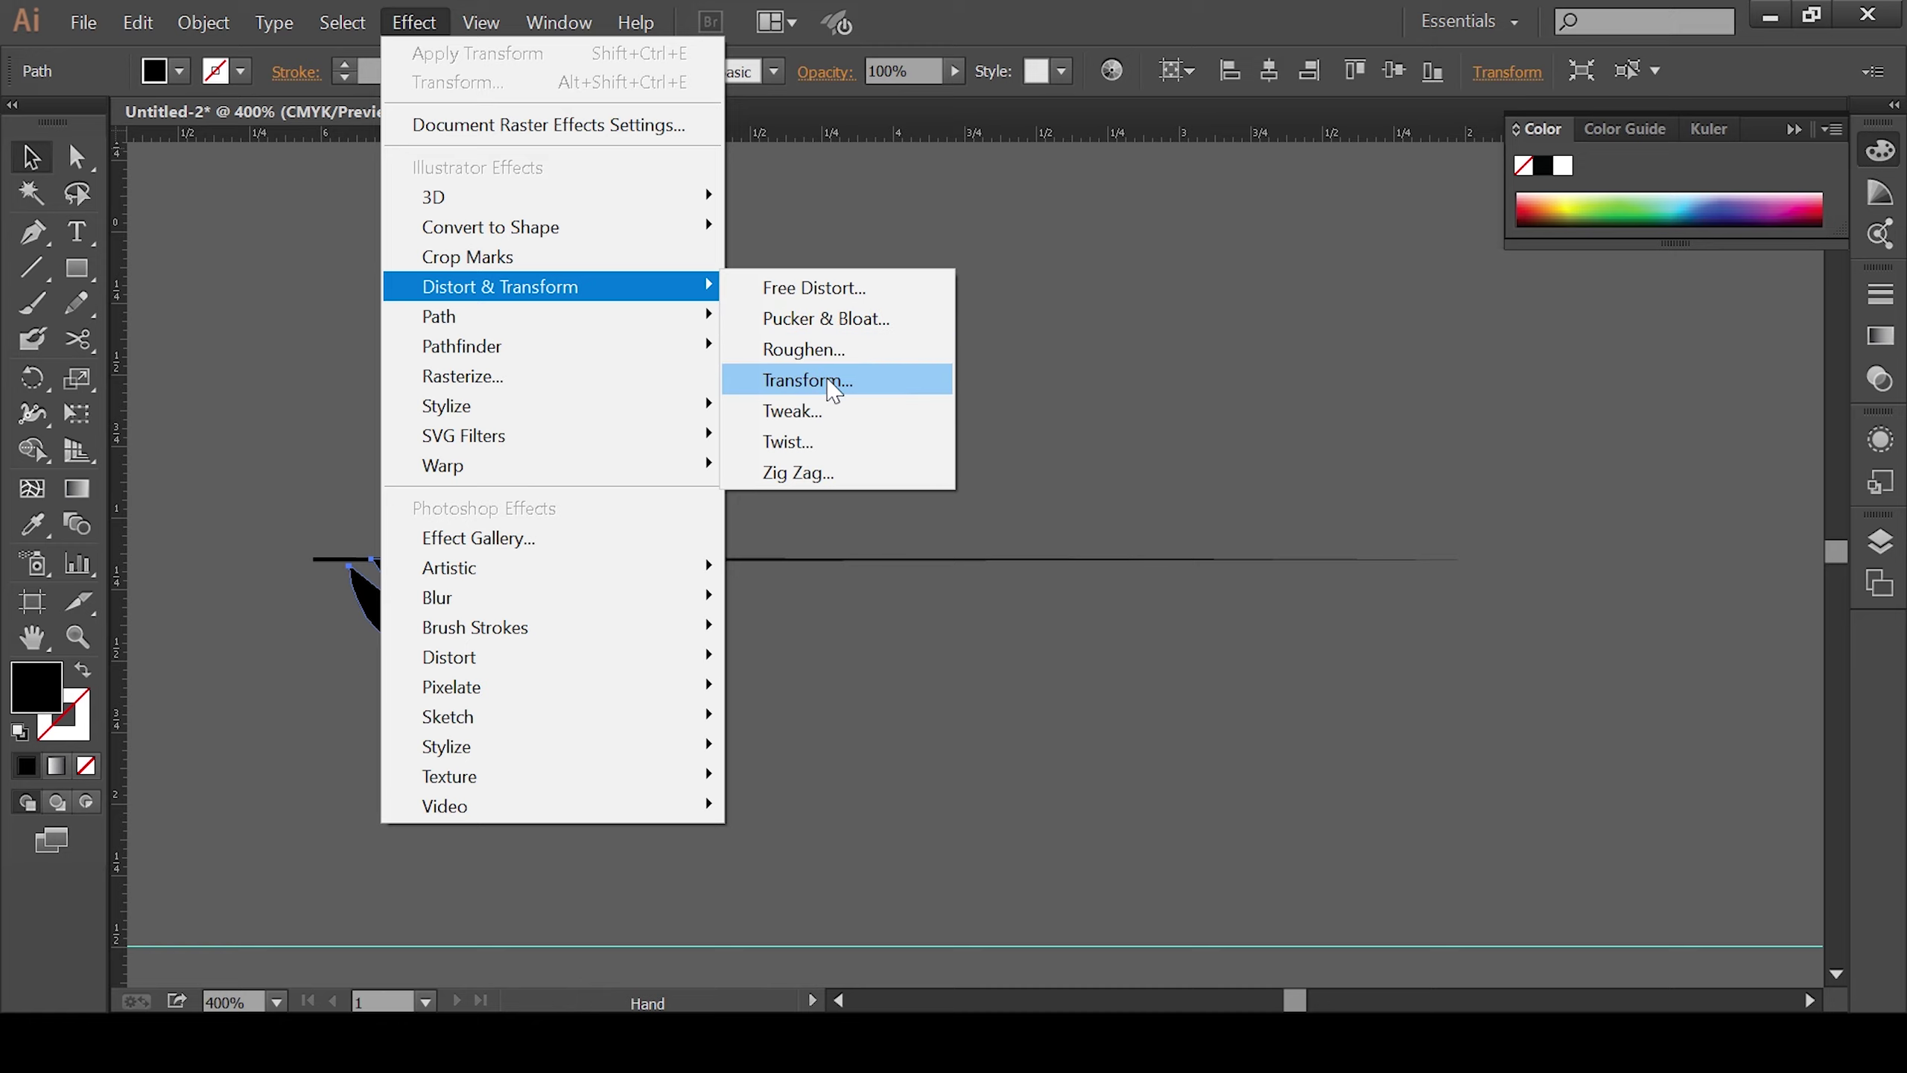
left_click(833, 379)
left_click(1475, 859)
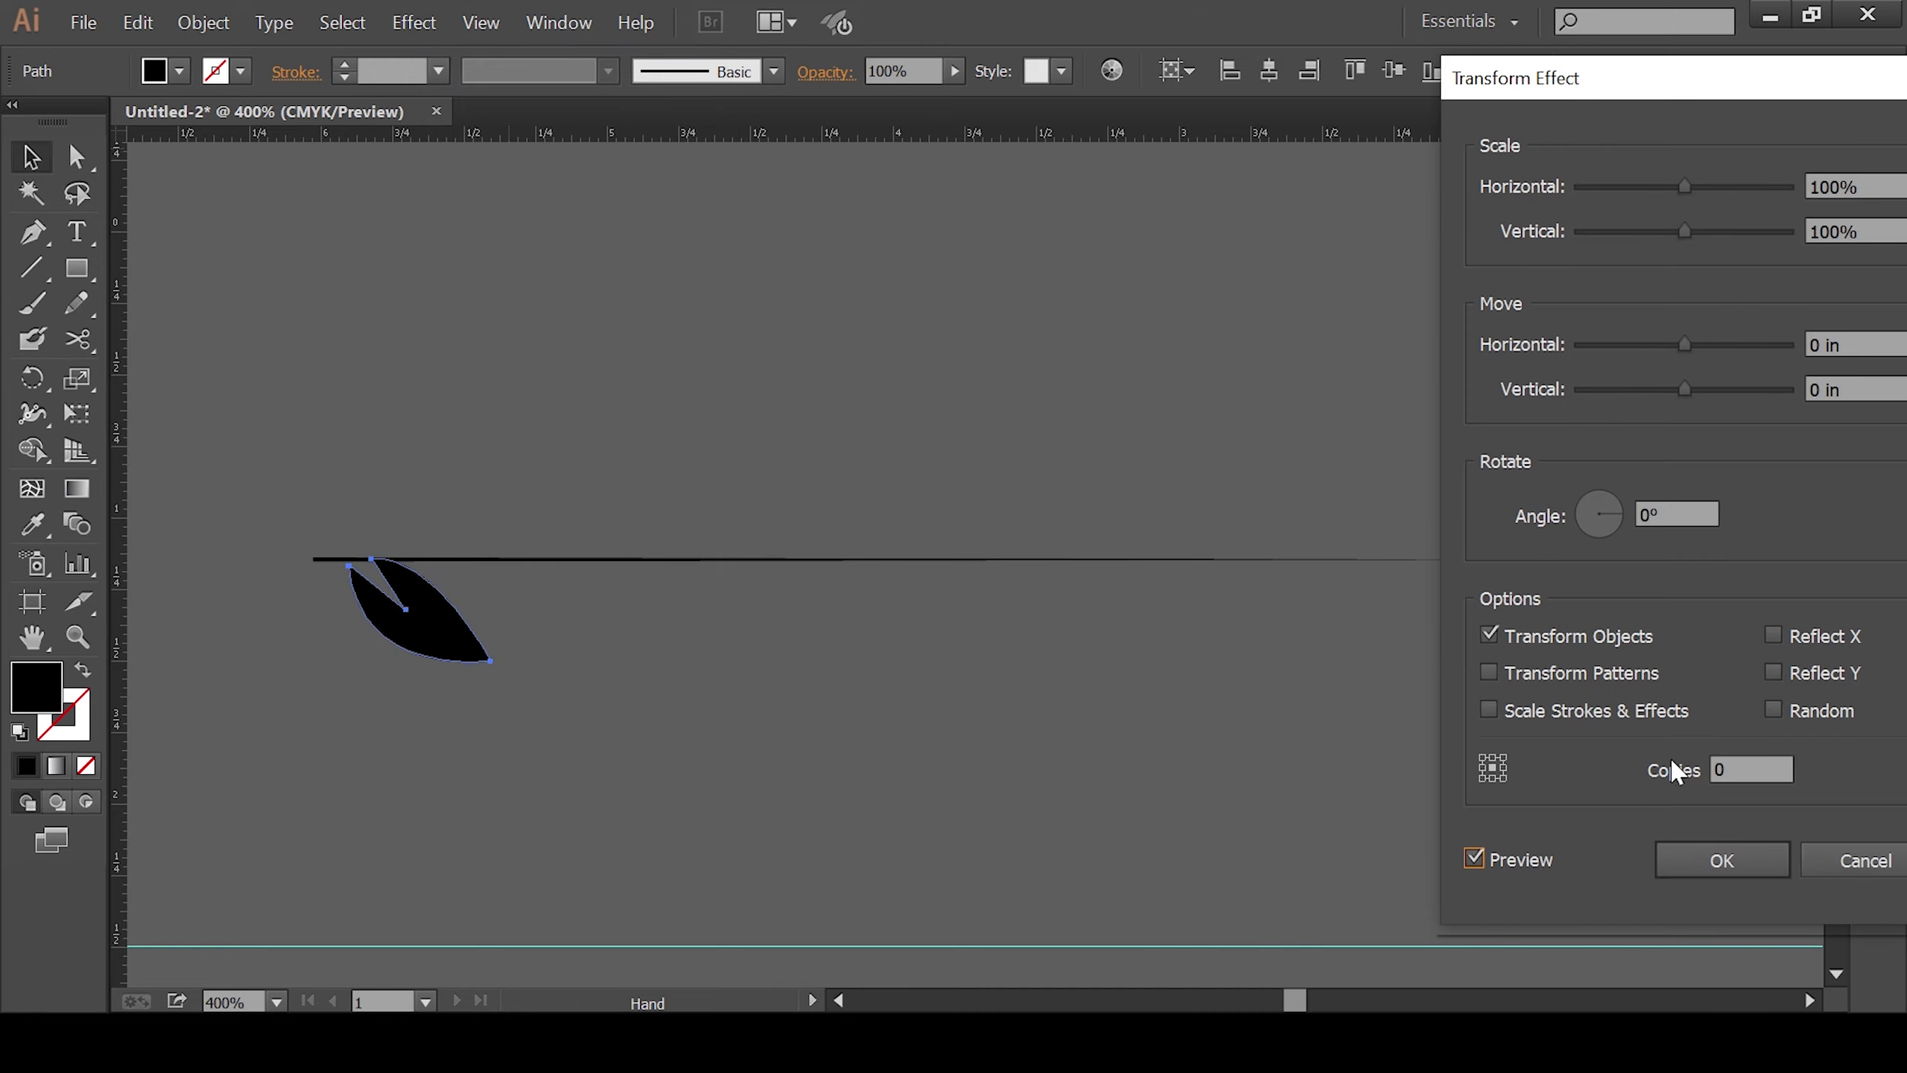
left_click(1773, 770)
type("9")
left_click_drag(1687, 347, 1716, 347)
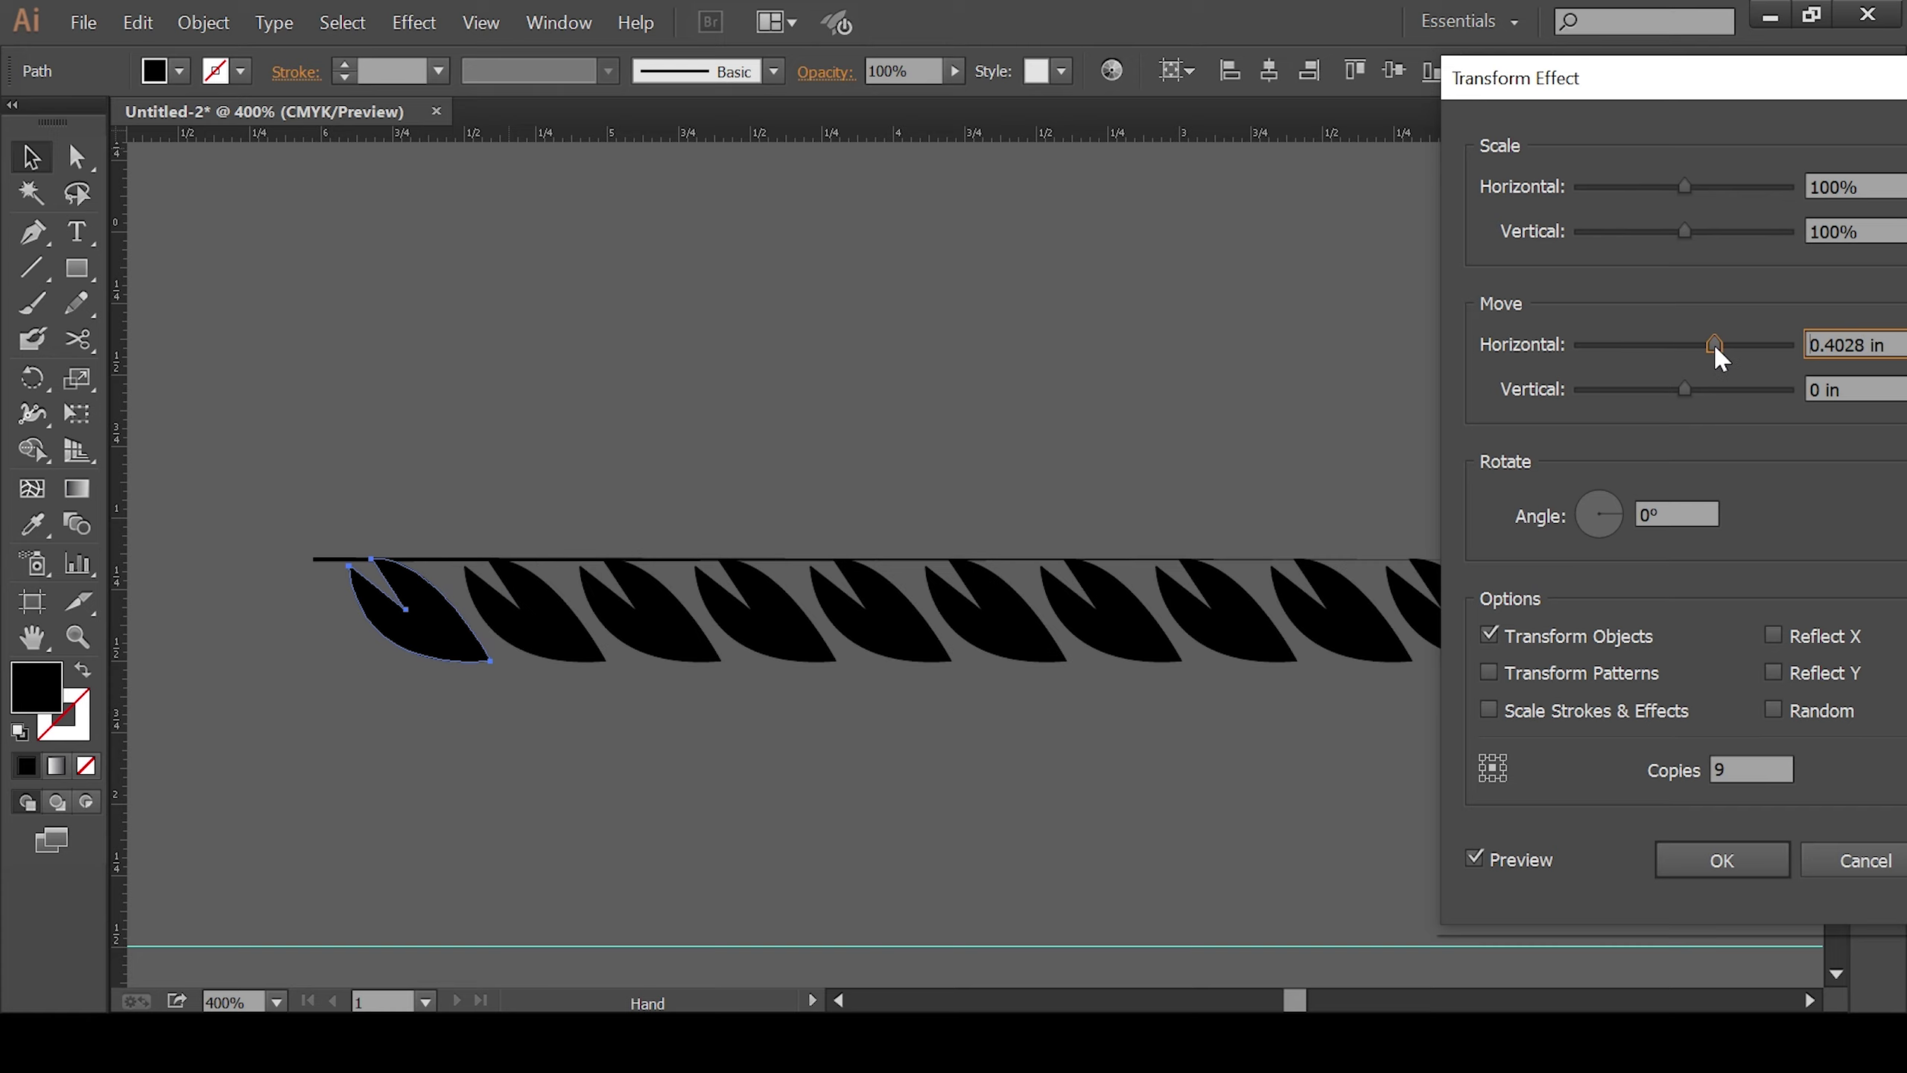
mouse_move(1653, 85)
left_mouse_down()
mouse_move(1404, 154)
mouse_move(1663, 120)
left_mouse_up()
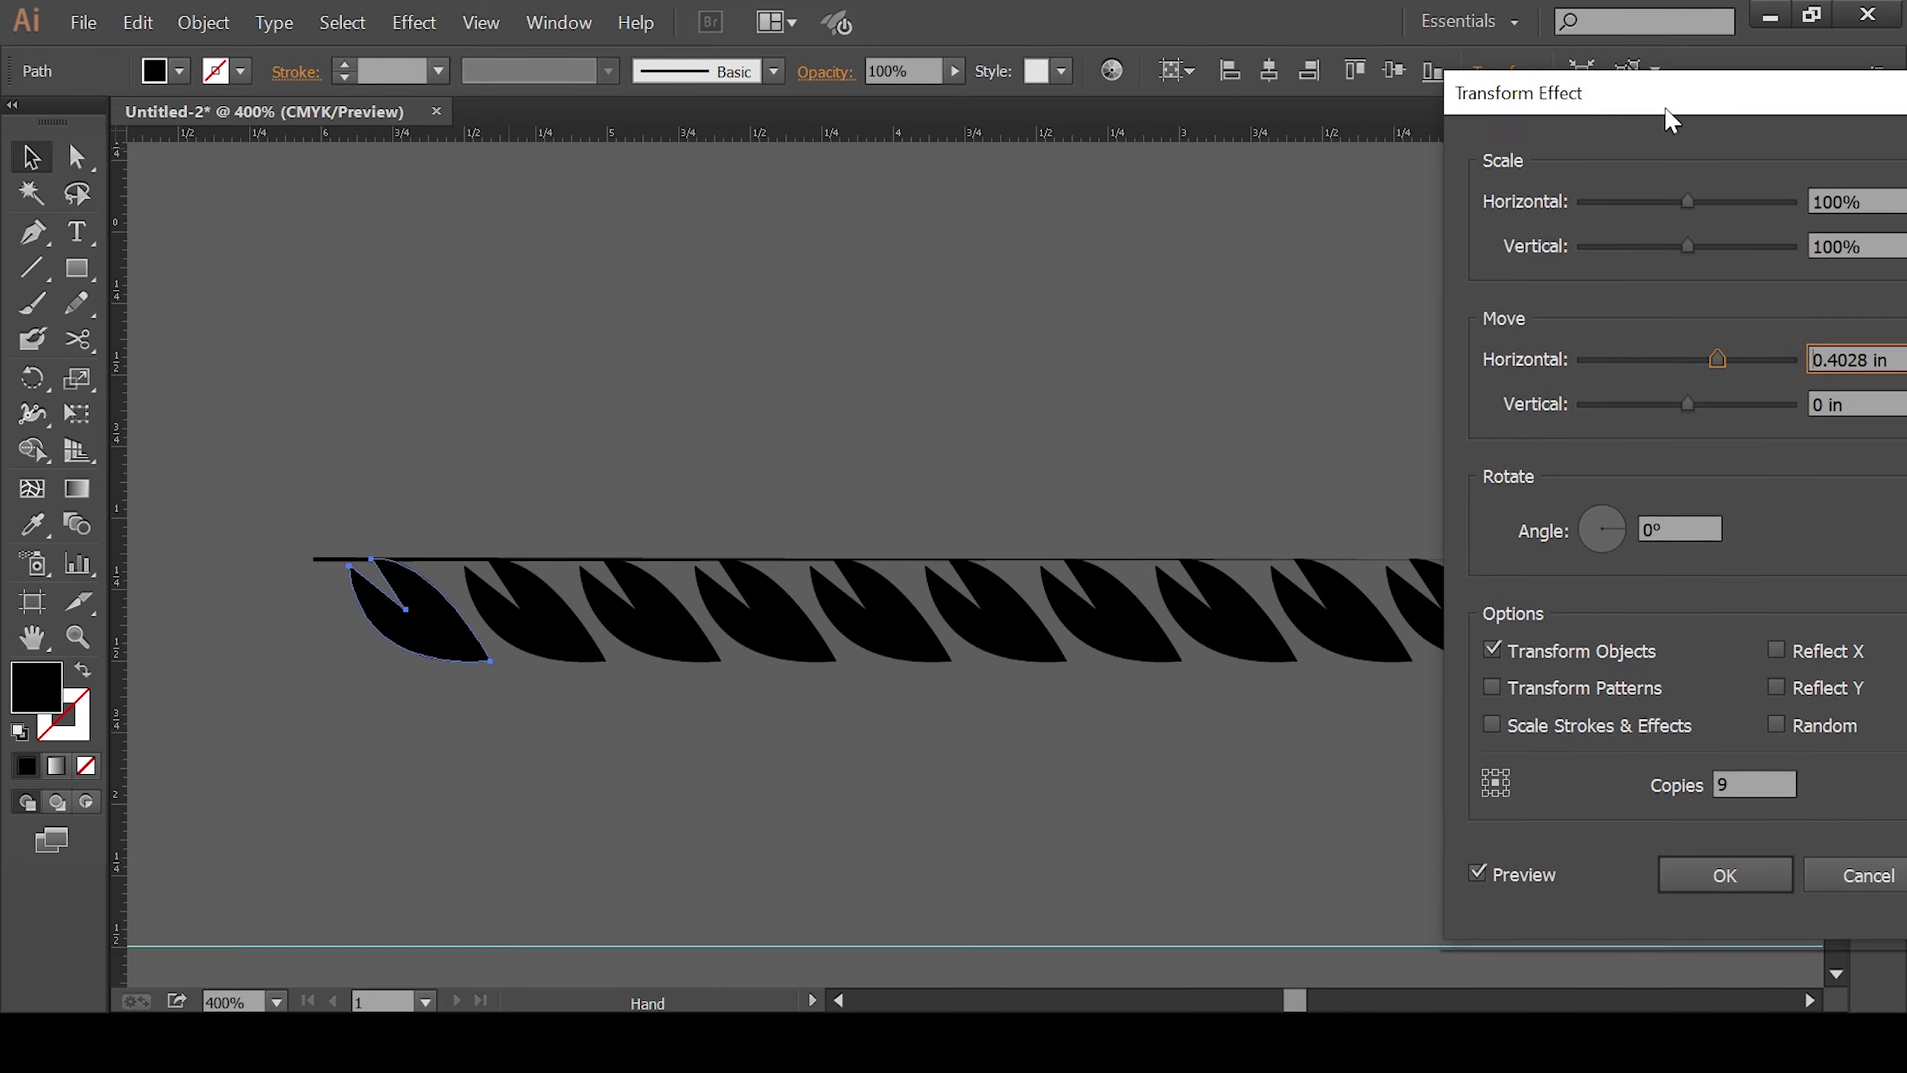
mouse_move(1682, 260)
left_mouse_down()
mouse_move(1663, 216)
mouse_move(1664, 272)
left_mouse_up()
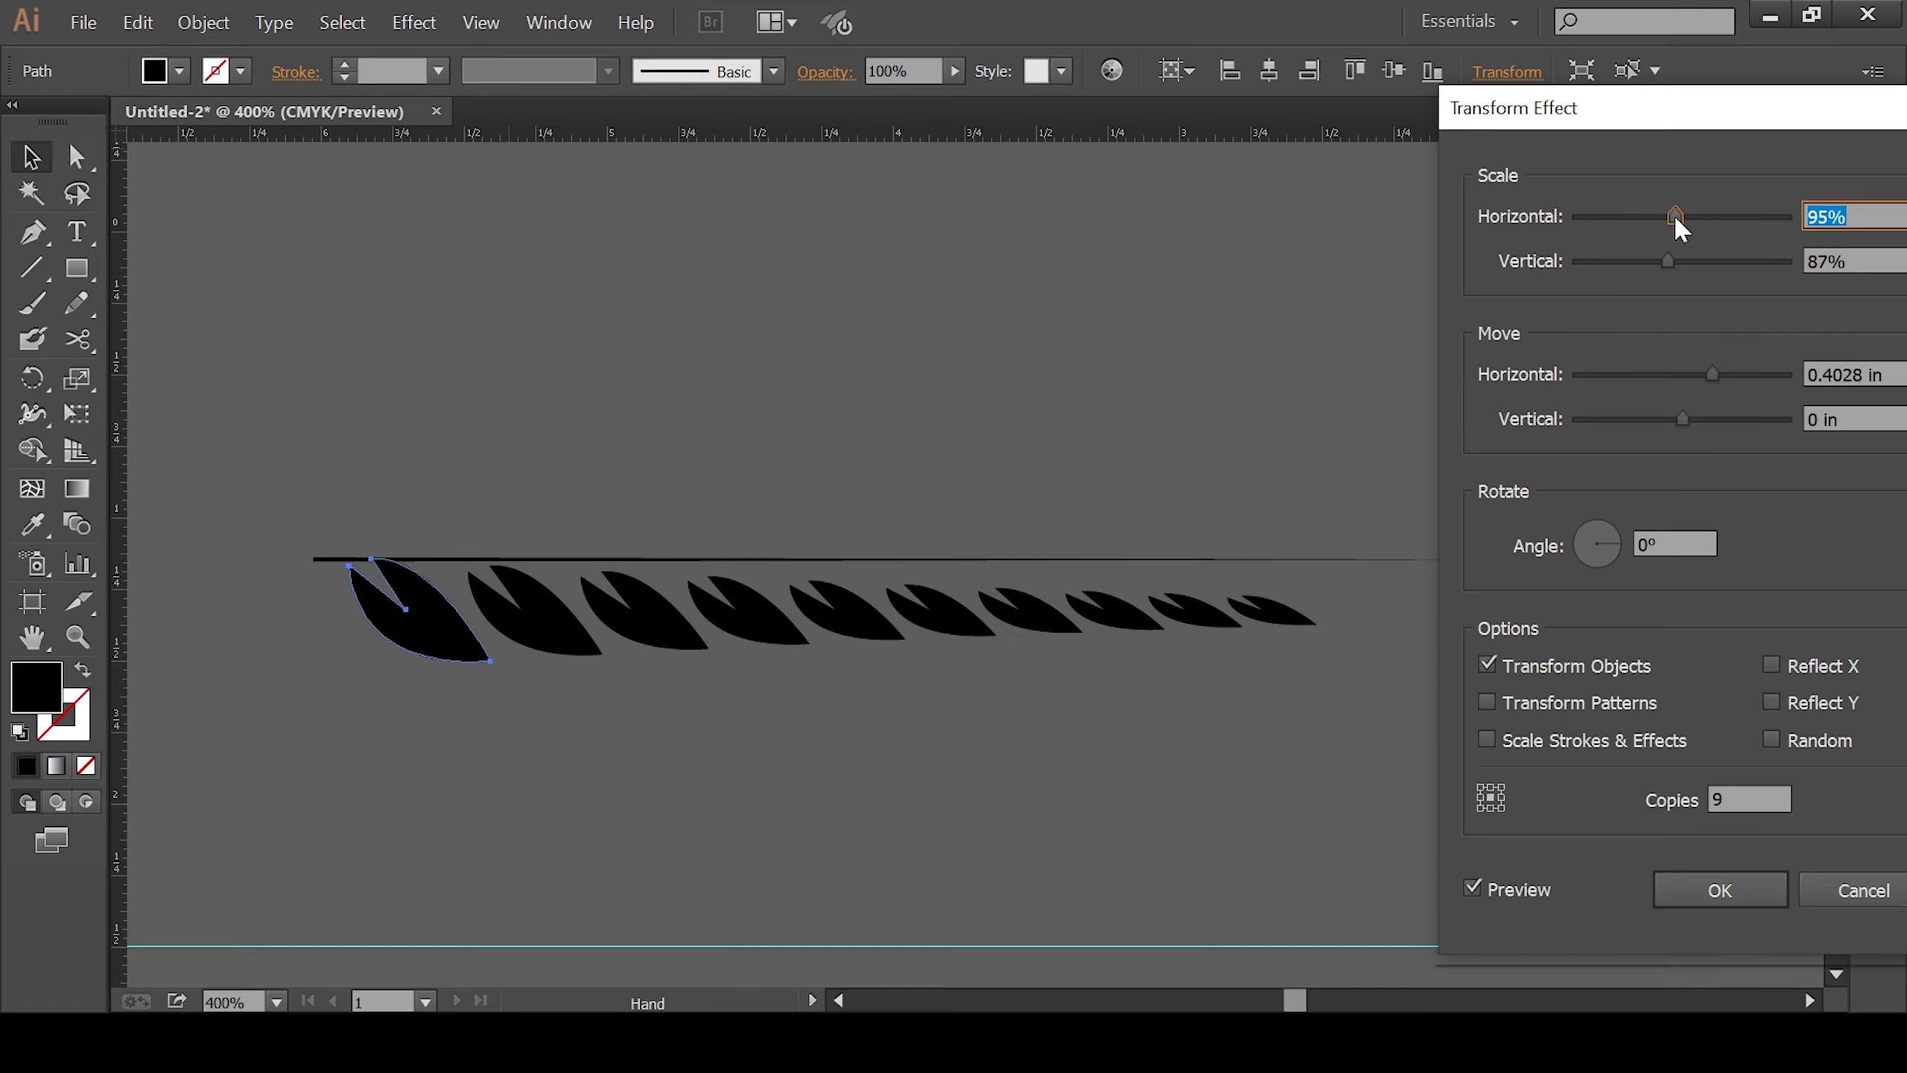
left_click_drag(1675, 214, 1662, 214)
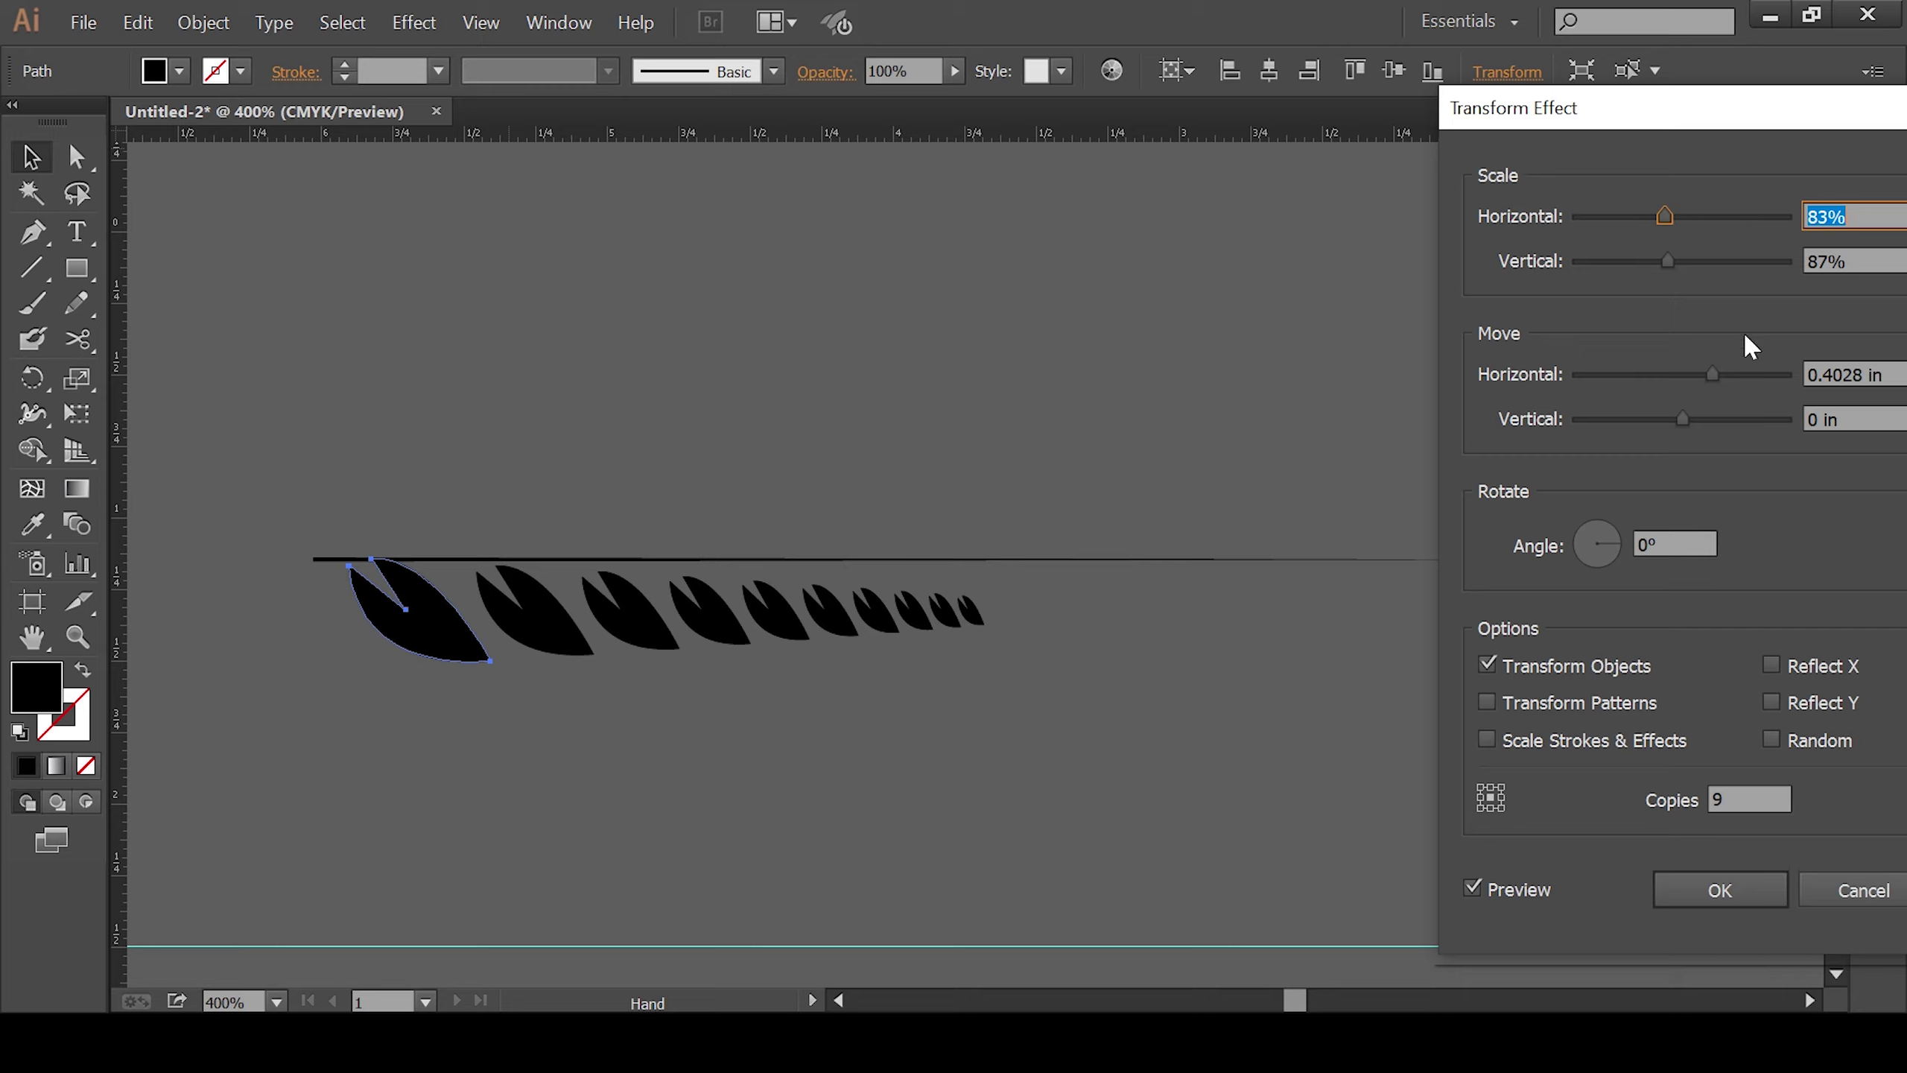
left_click_drag(1715, 373, 1737, 372)
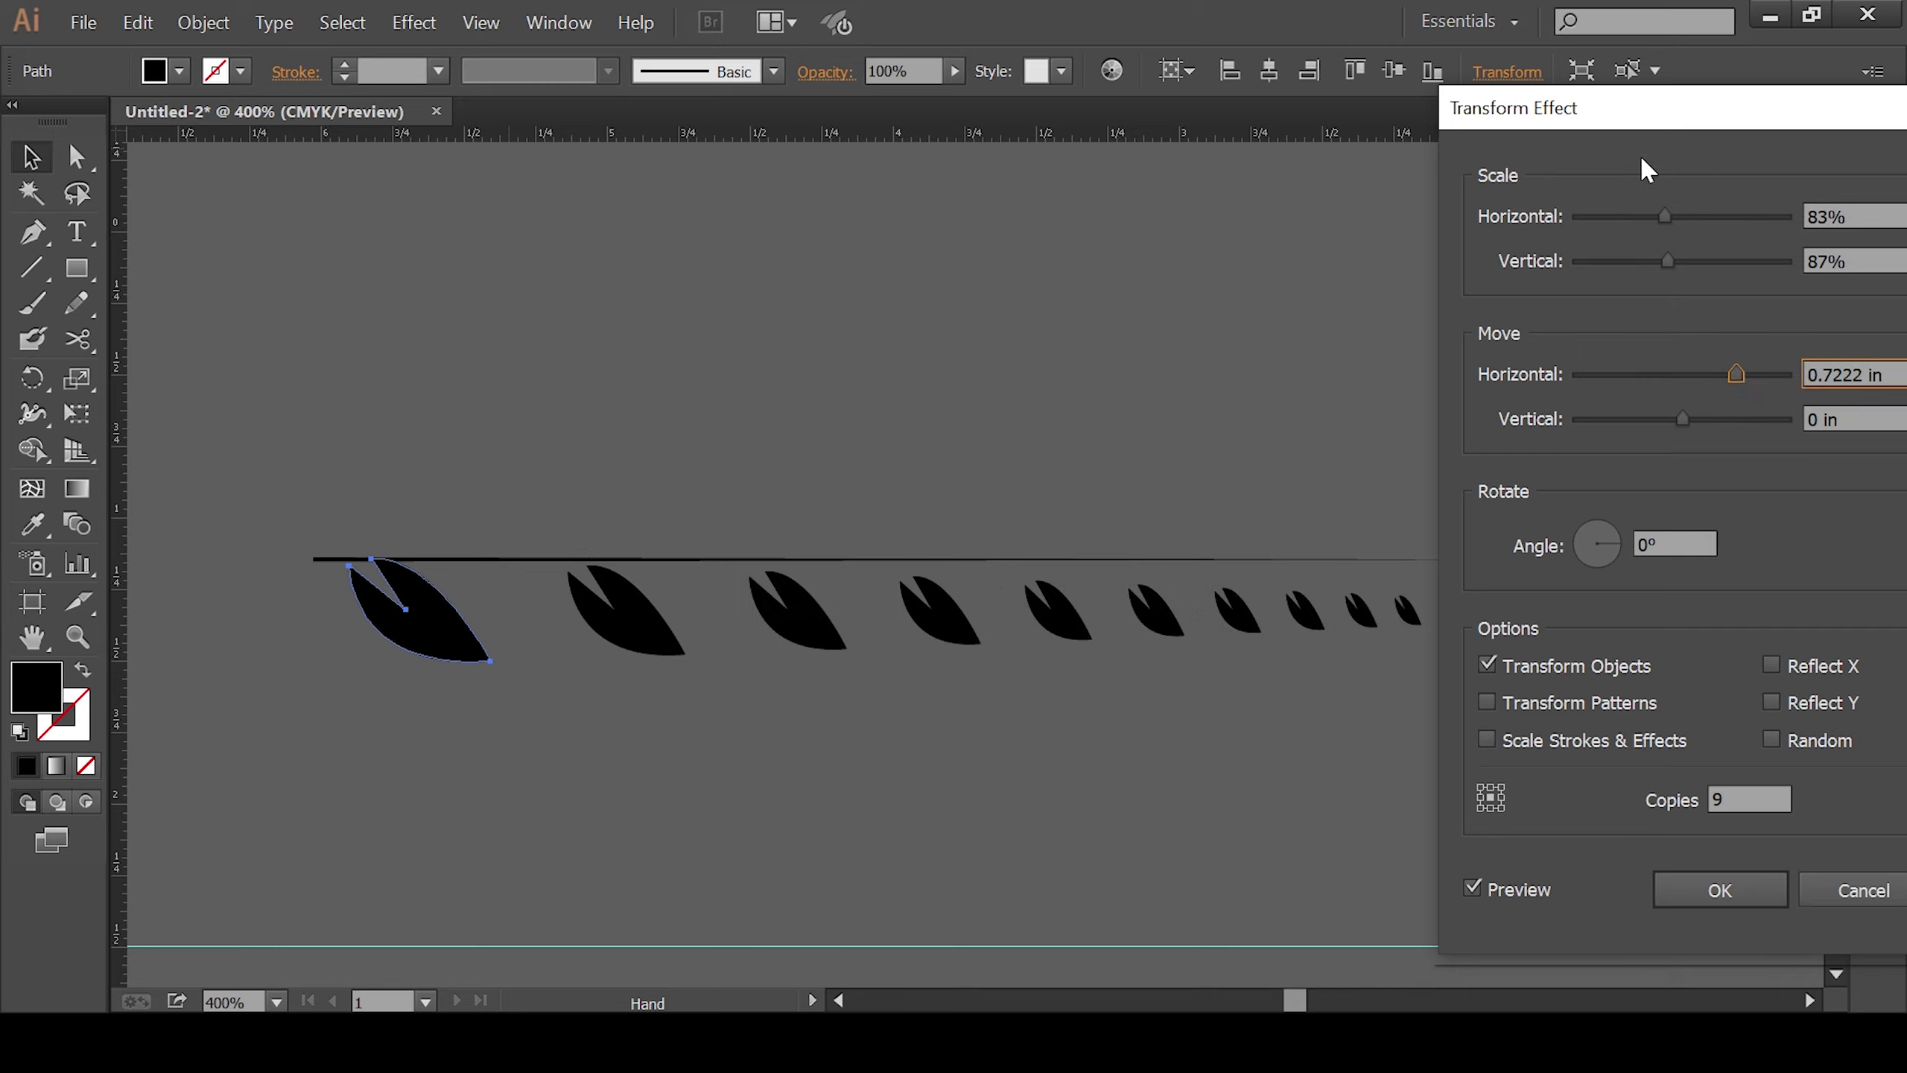
mouse_move(1602, 124)
left_mouse_down()
mouse_move(1740, 124)
mouse_move(1671, 118)
left_mouse_up()
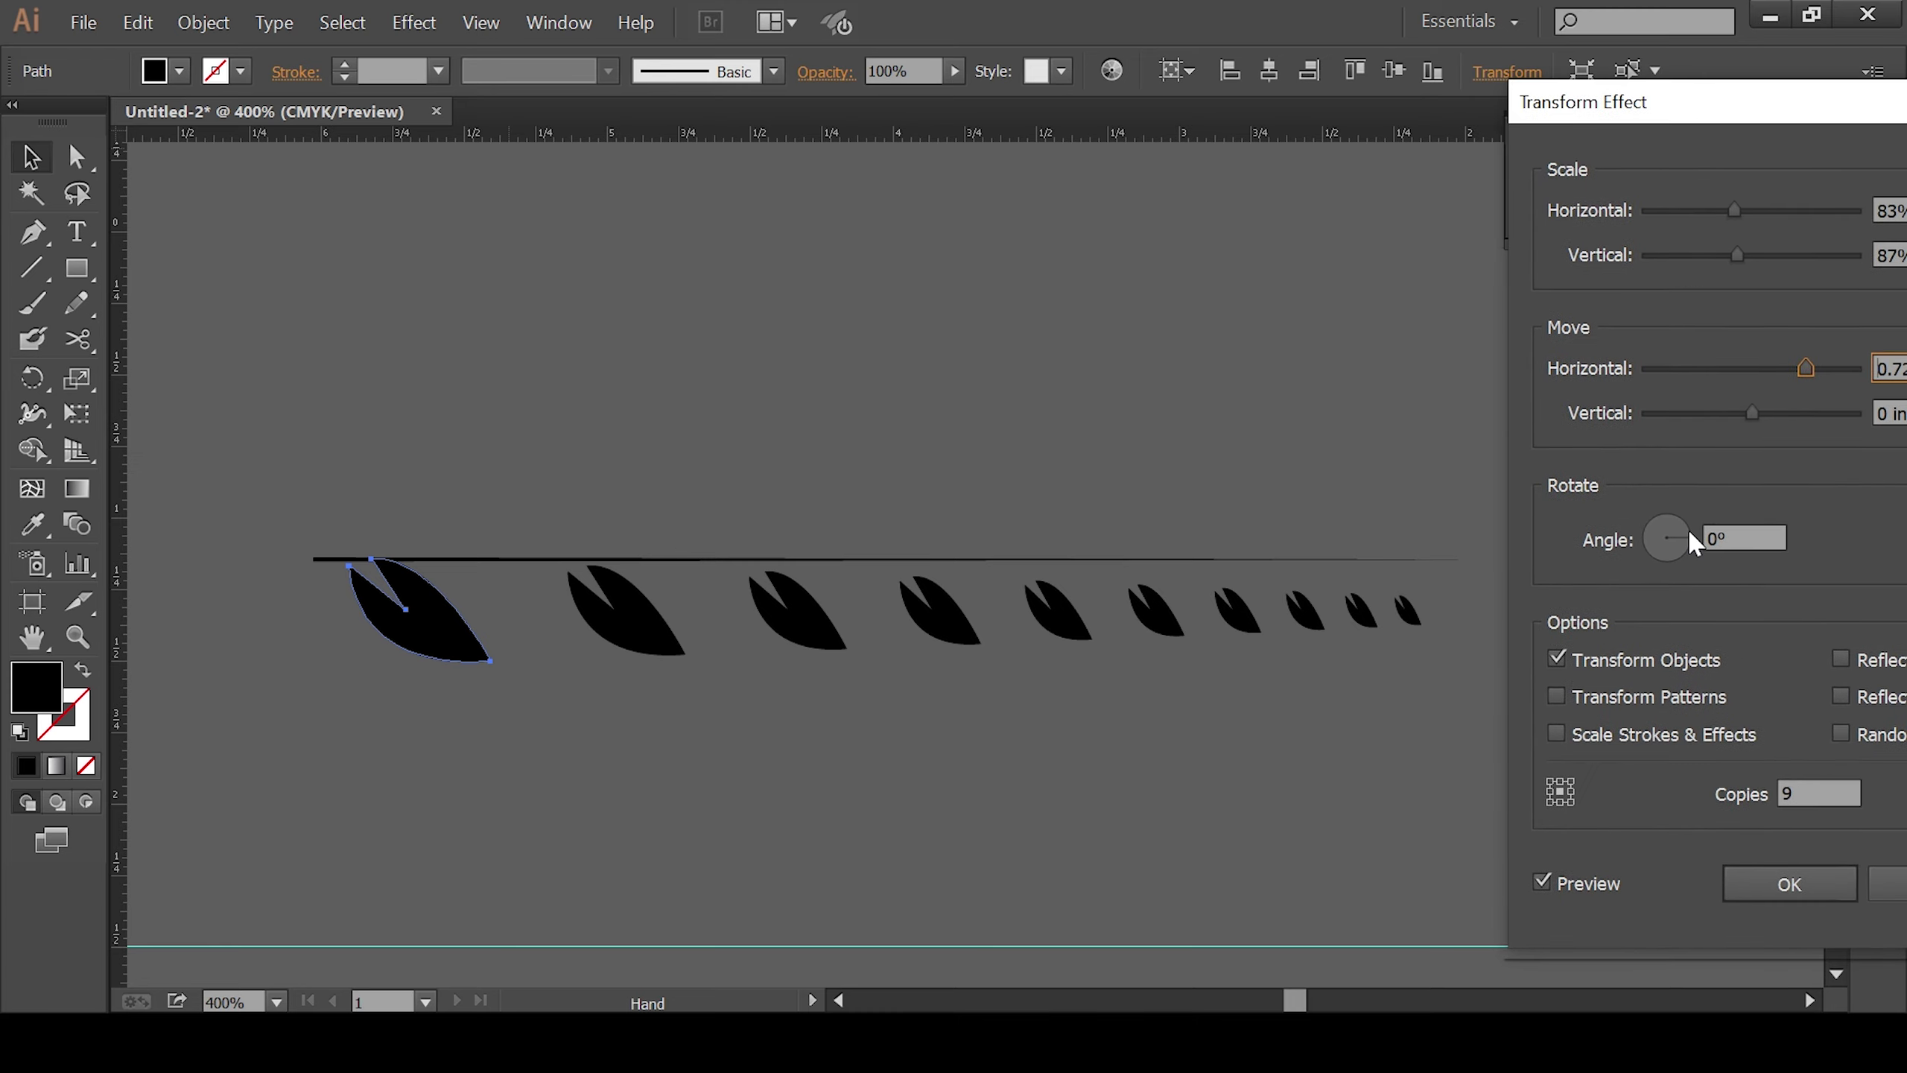
Step: Set 10 copies with a -0.022 in vertical move and apply the effect
left_click(1806, 793)
type("10")
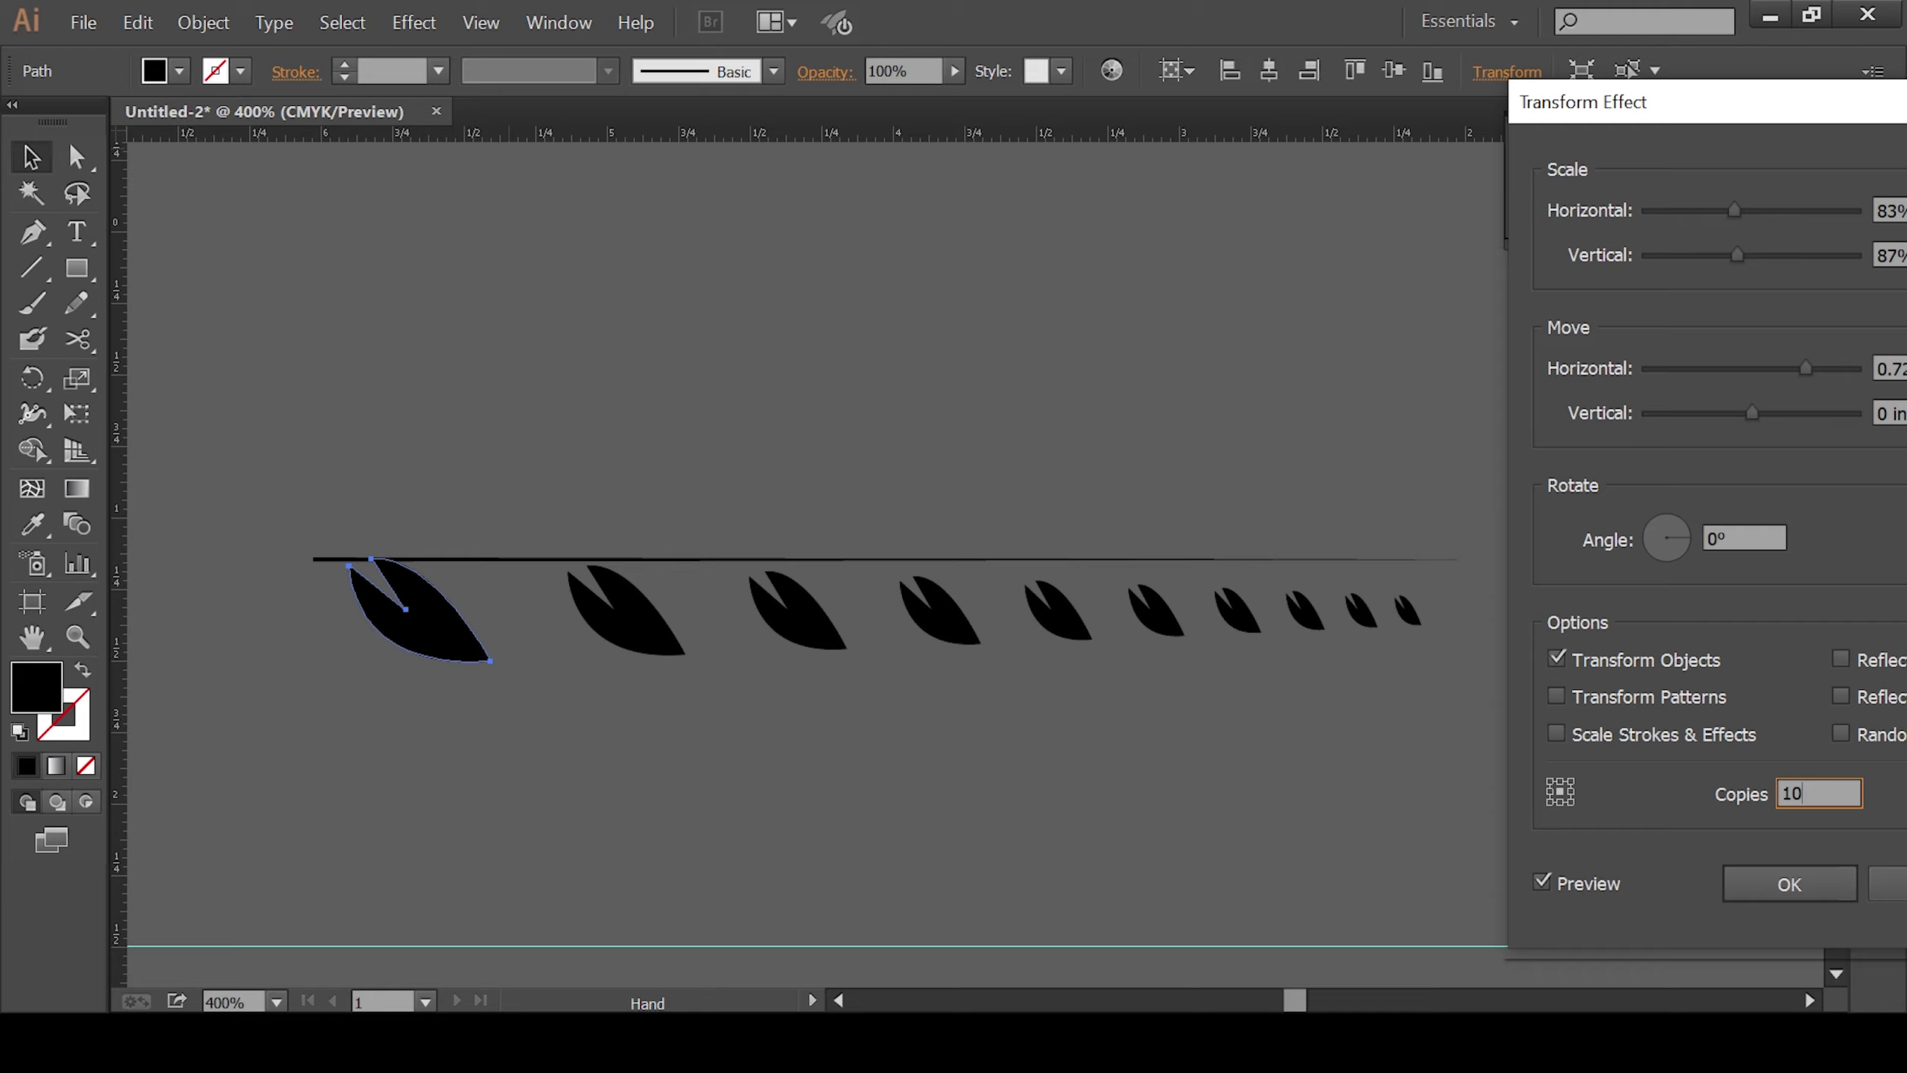
left_click(1597, 891)
left_click_drag(1755, 412, 1753, 409)
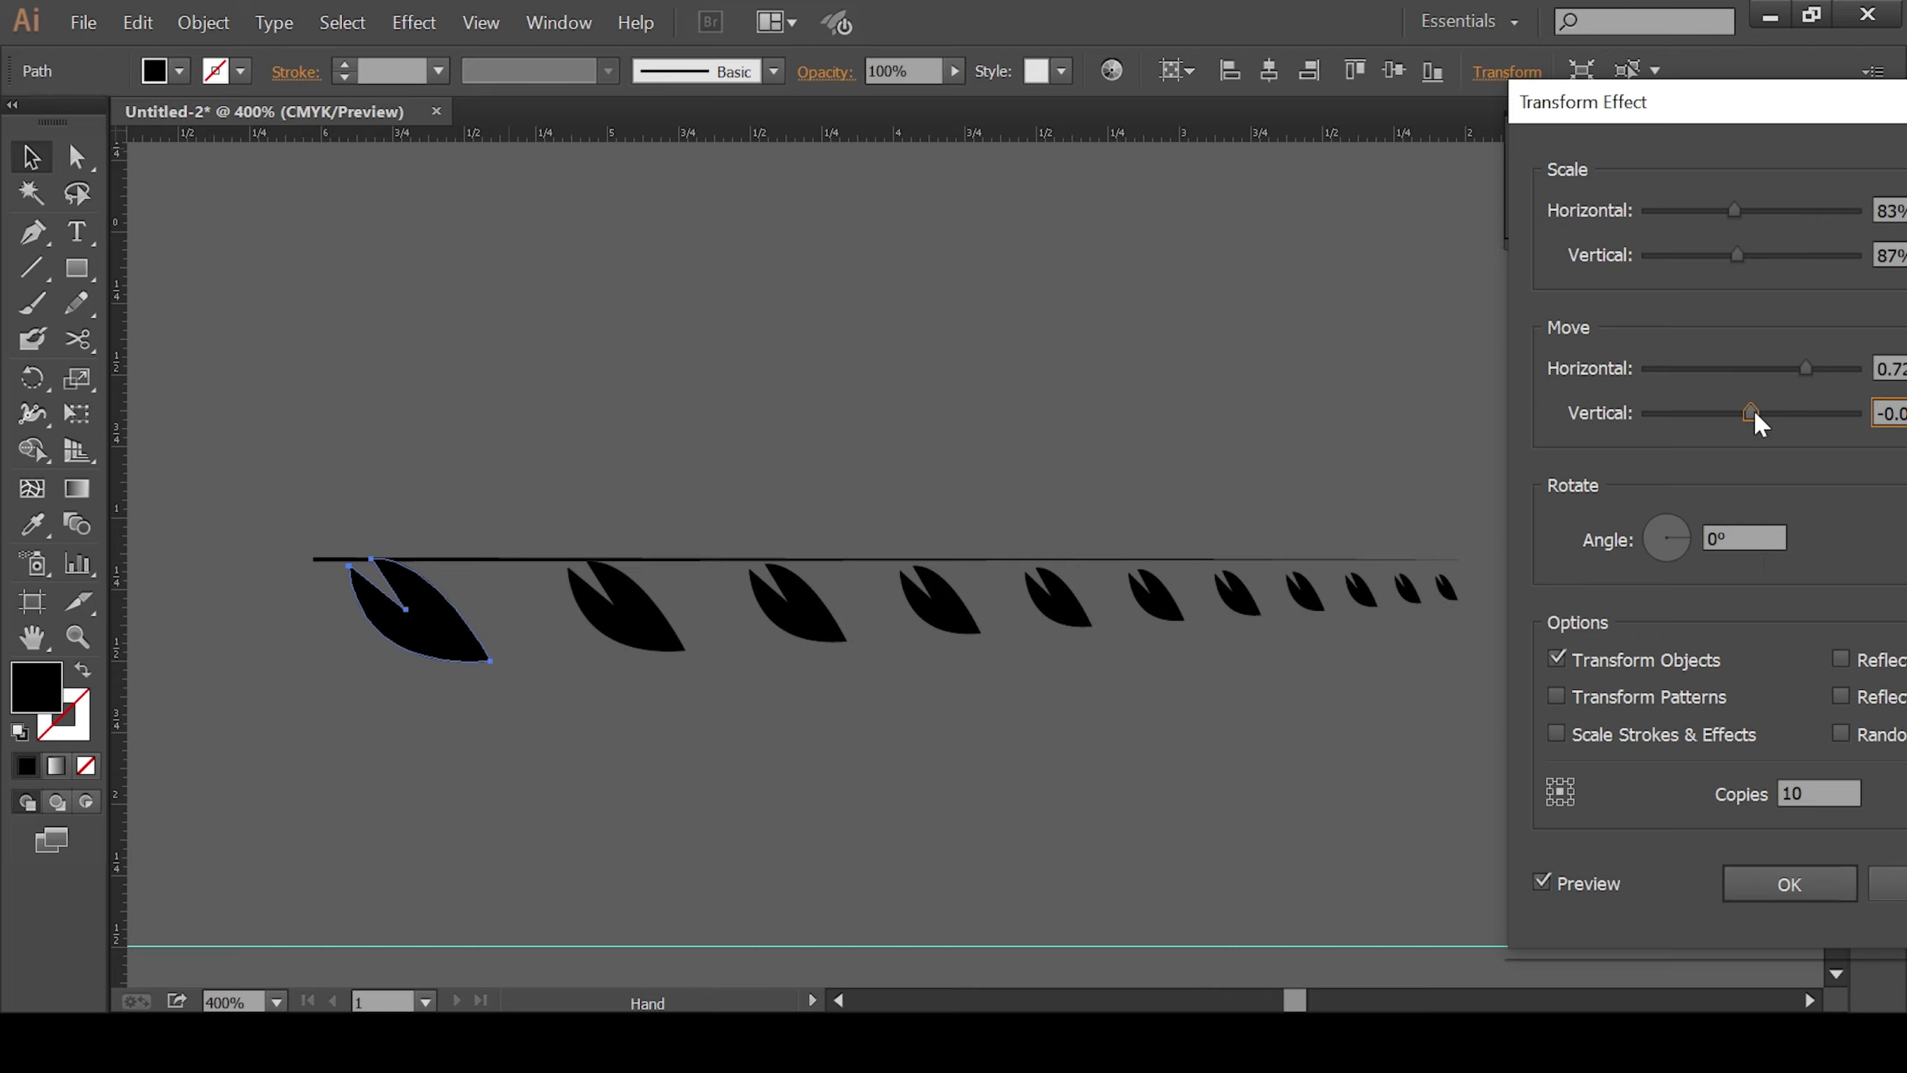
left_click_drag(1753, 409, 1755, 412)
left_click_drag(1755, 409, 1753, 409)
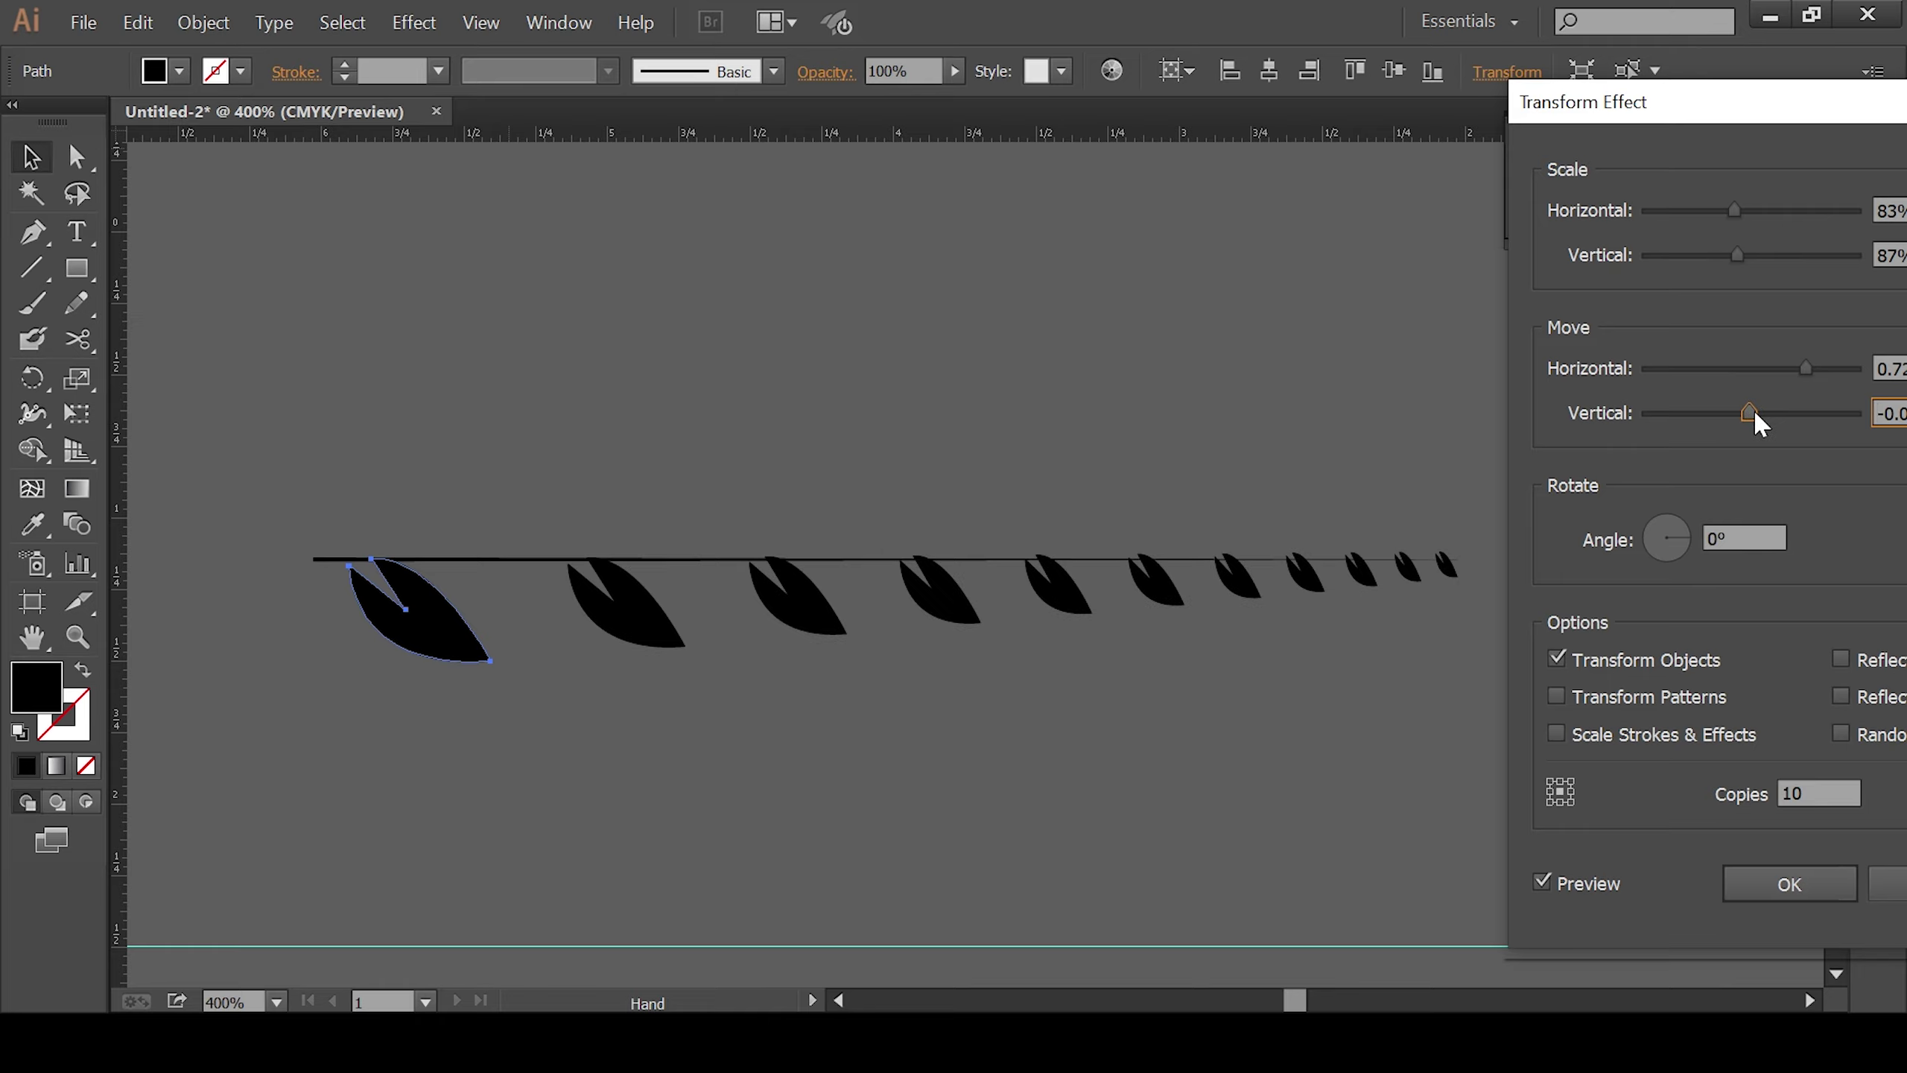
left_click_drag(1760, 104, 1698, 105)
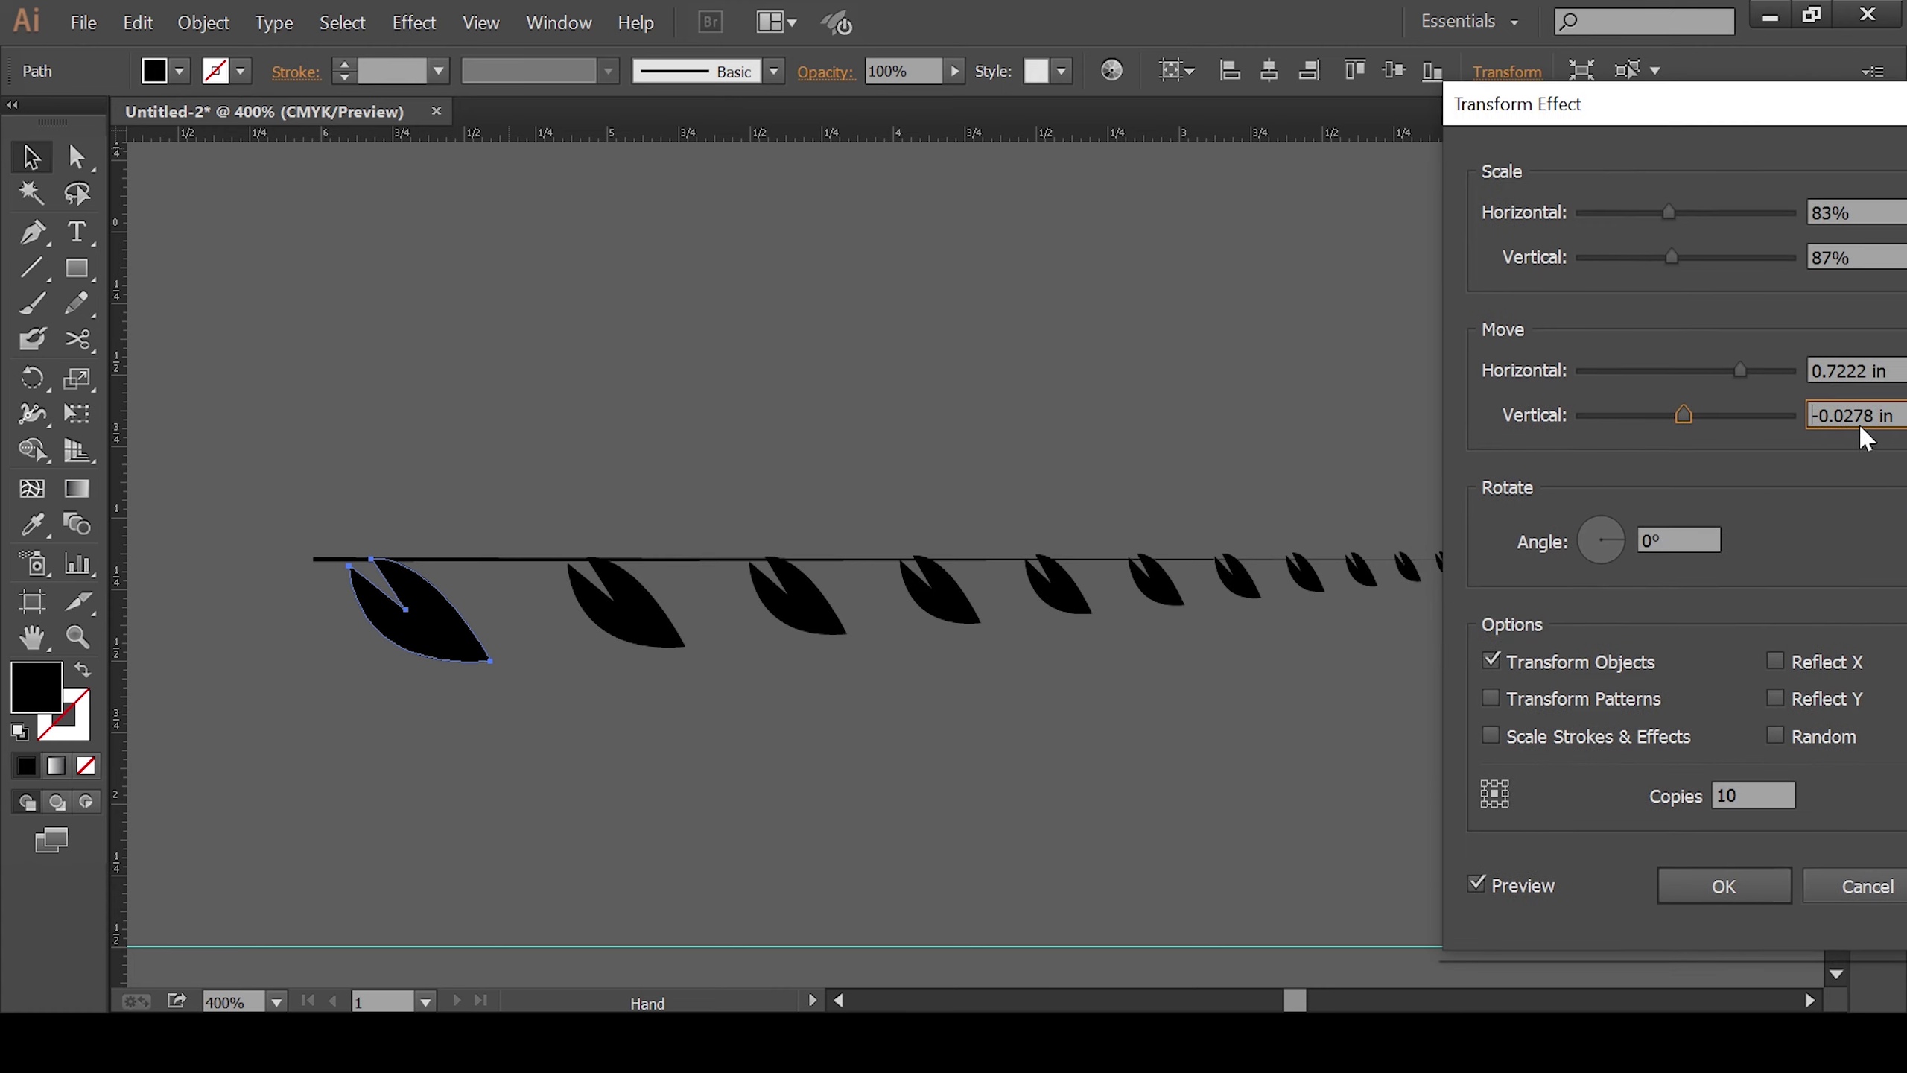
key("BackSpace")
key("BackSpace")
type("5")
left_click(1514, 882)
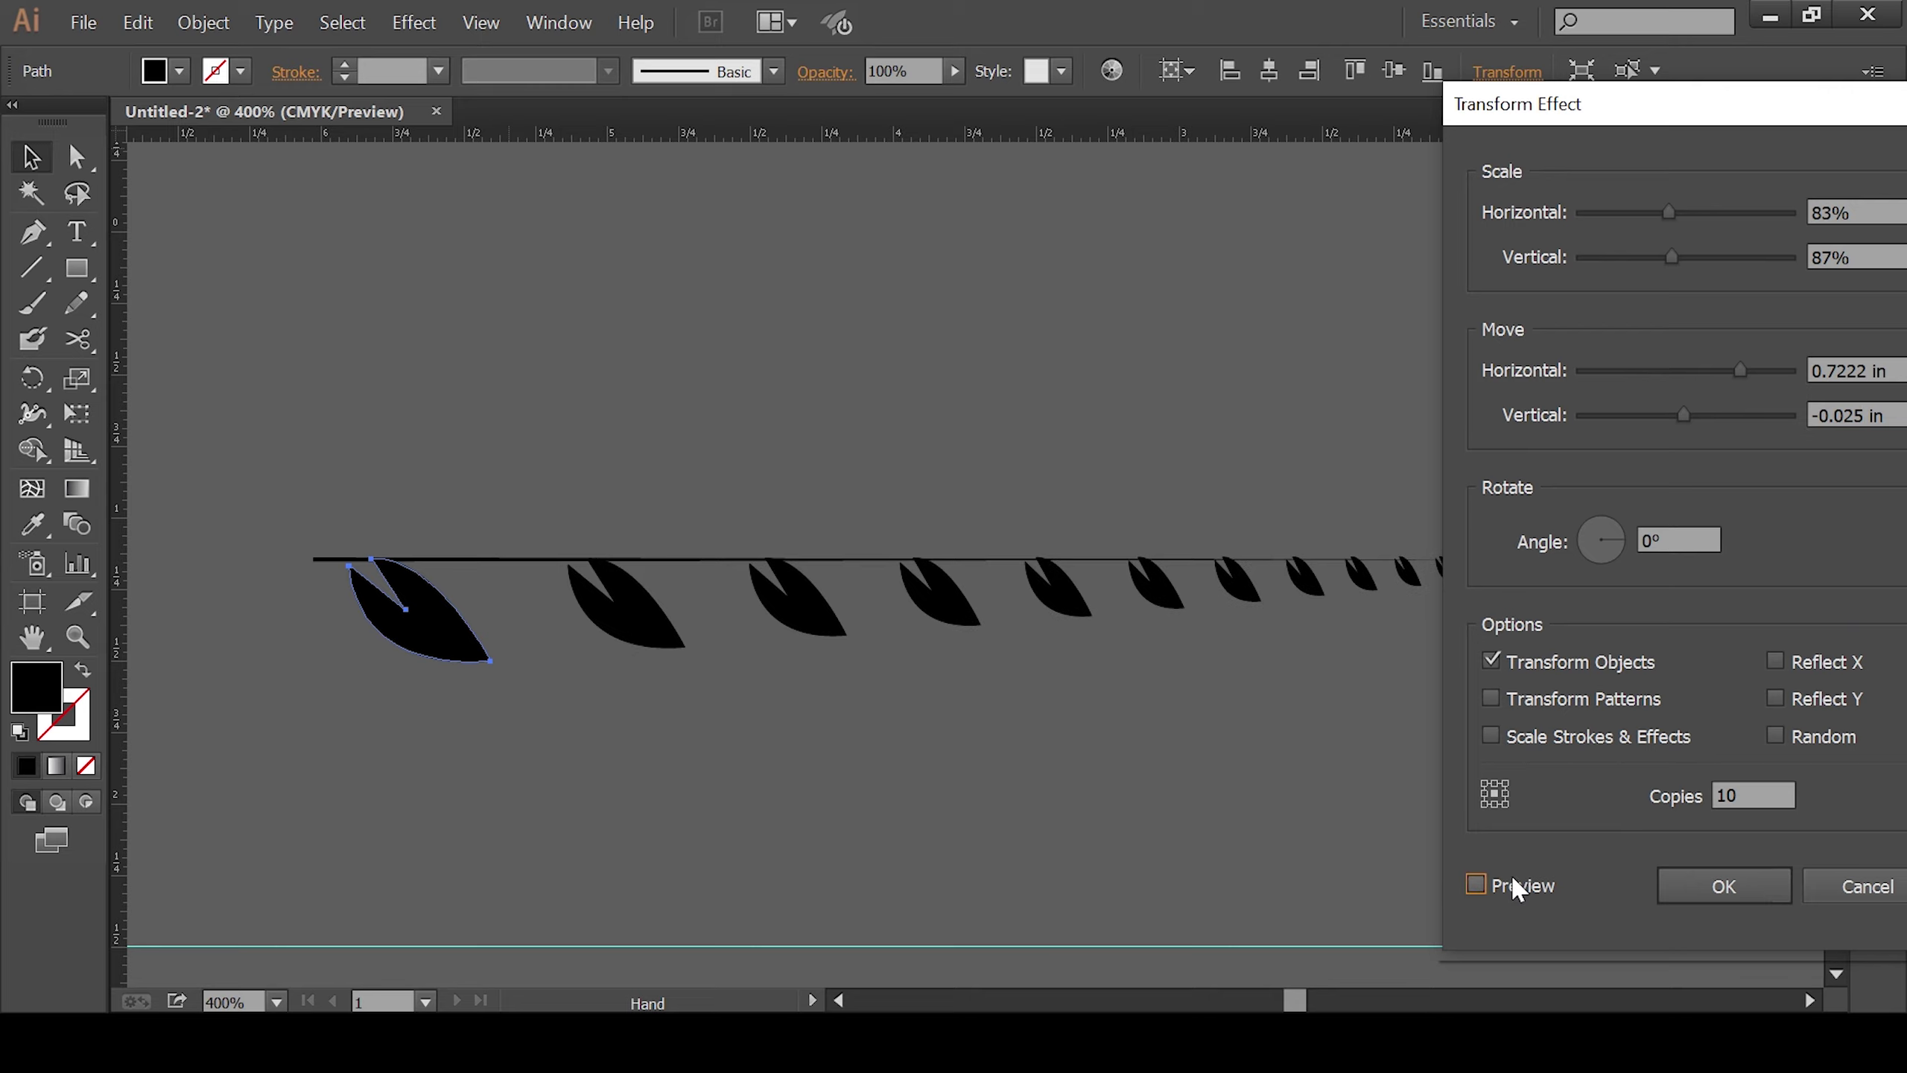
left_click(1854, 415)
type("2")
left_click(1531, 888)
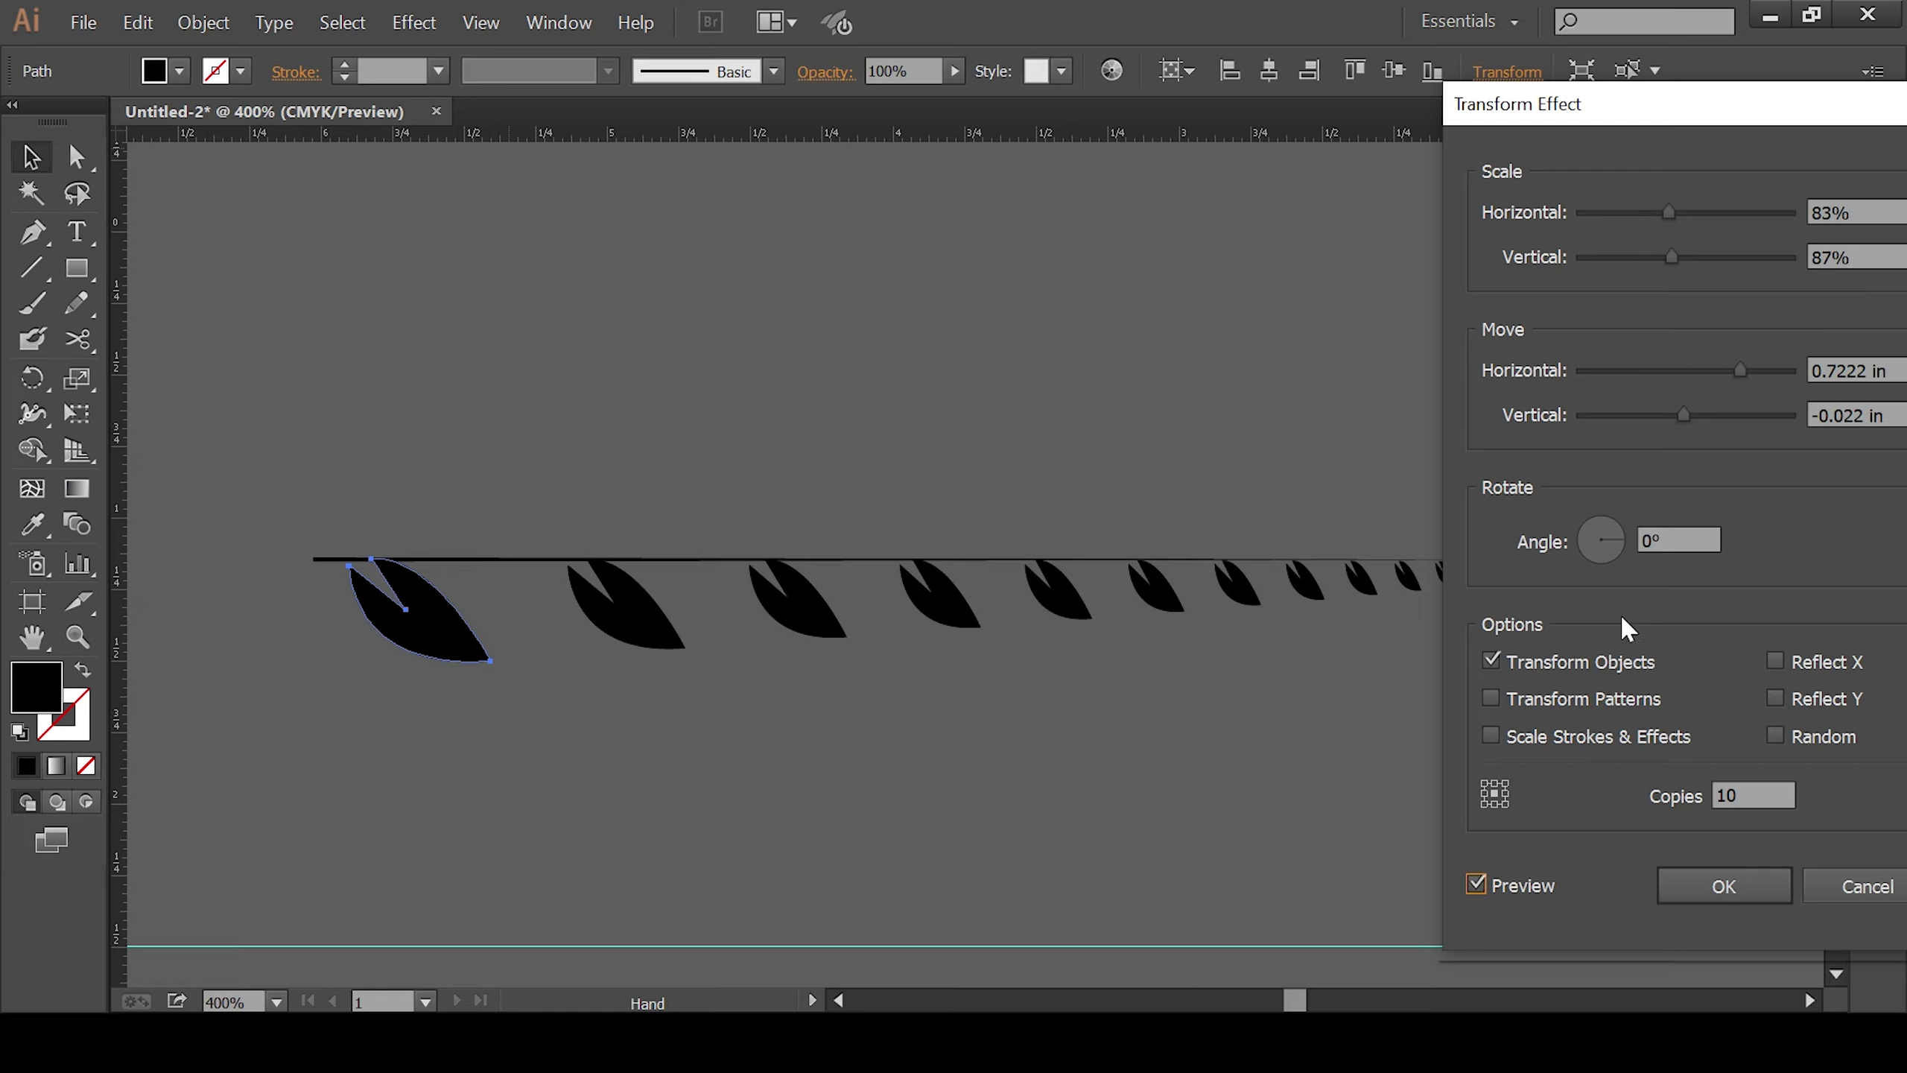
left_click(1722, 885)
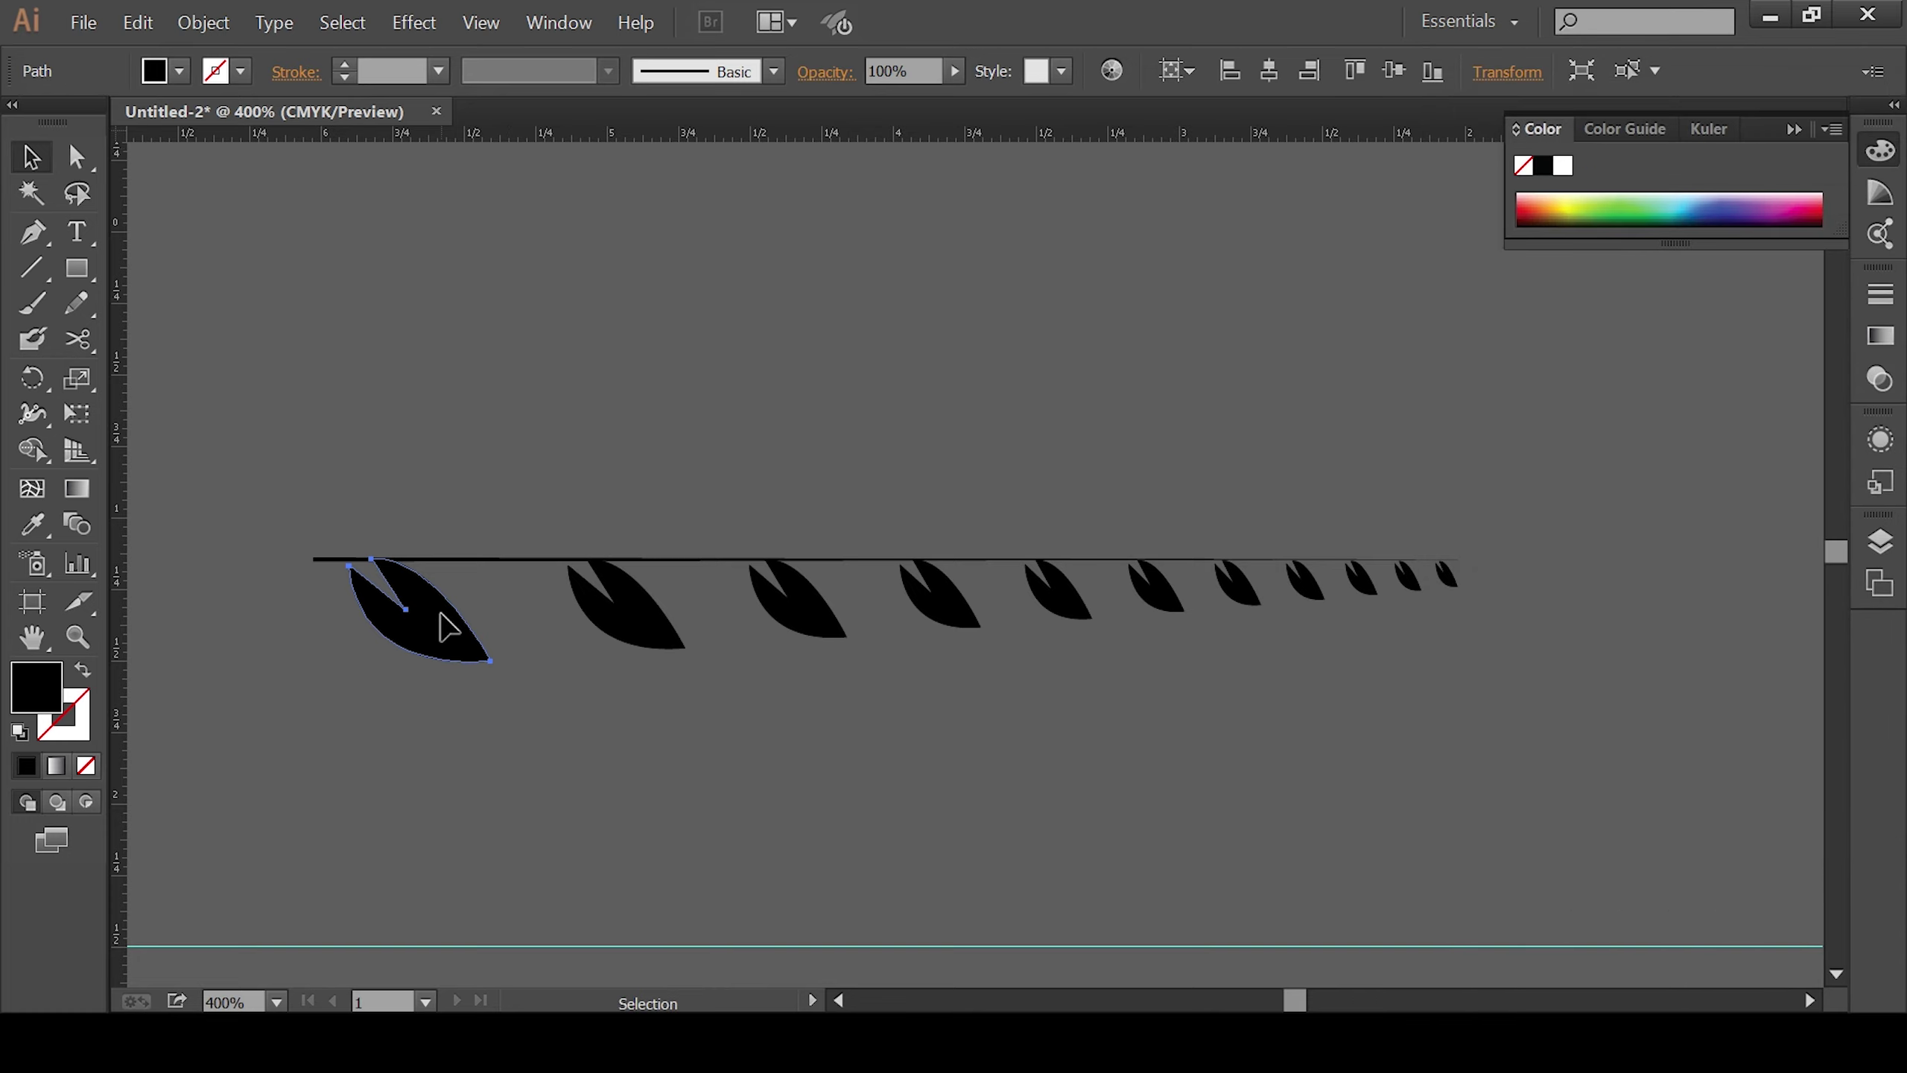
Step: Reflect a horizontal copy of the leaf row and move it above the stem
left_click(441, 616)
left_click(530, 683)
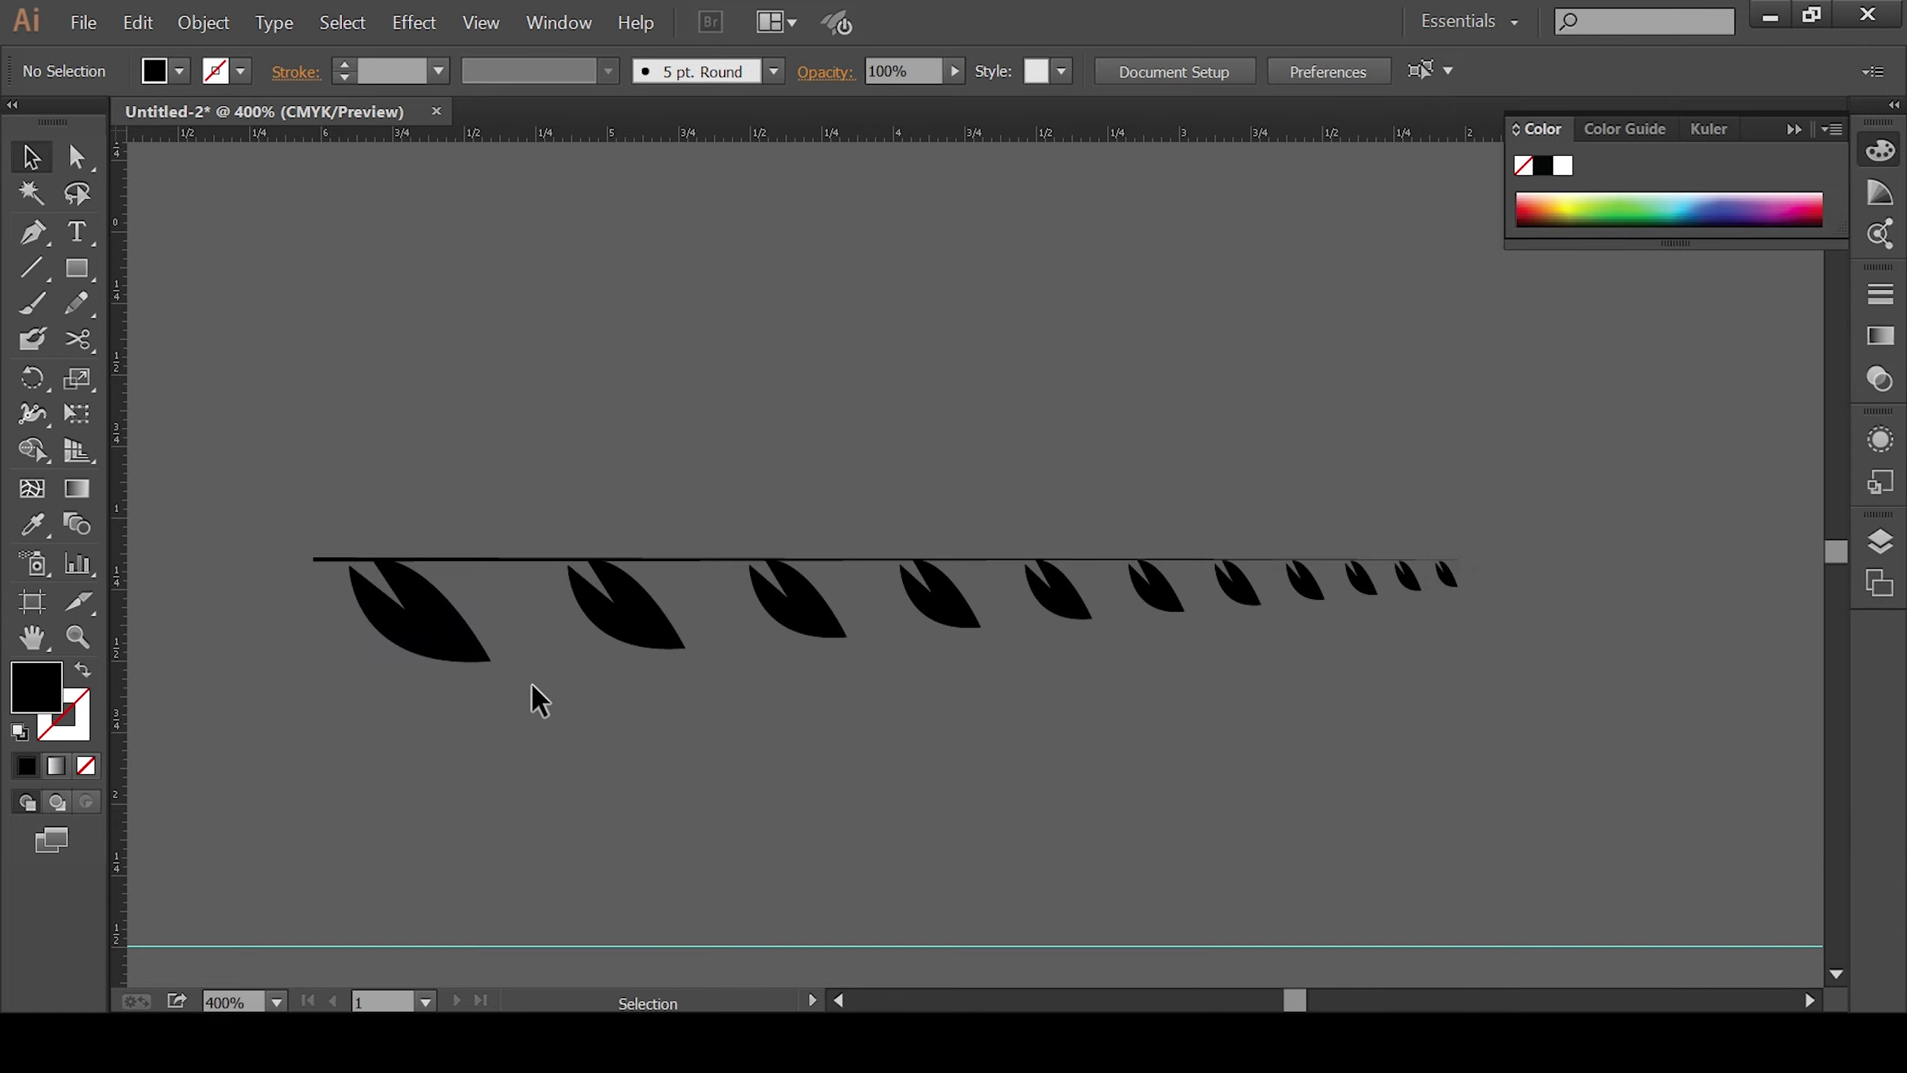
left_click(378, 612)
right_click(435, 628)
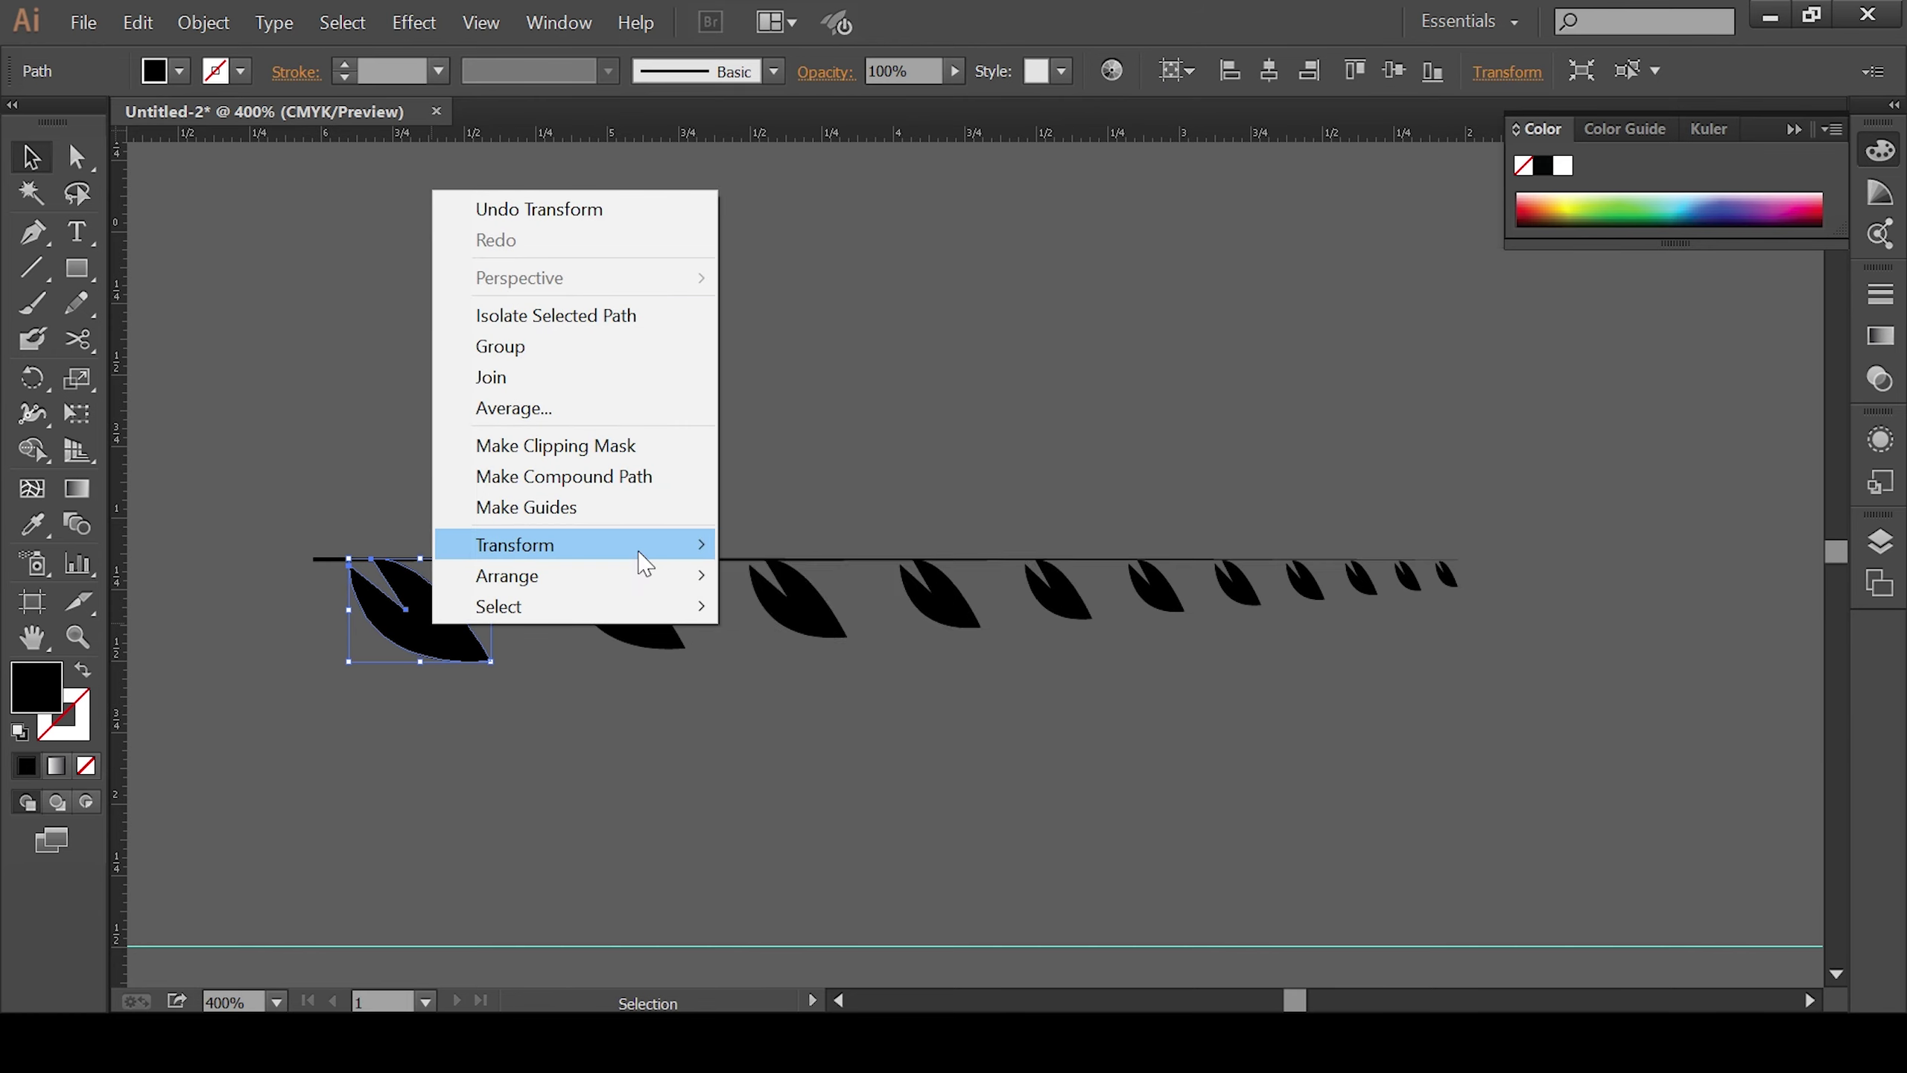
mouse_move(566, 544)
left_click(786, 644)
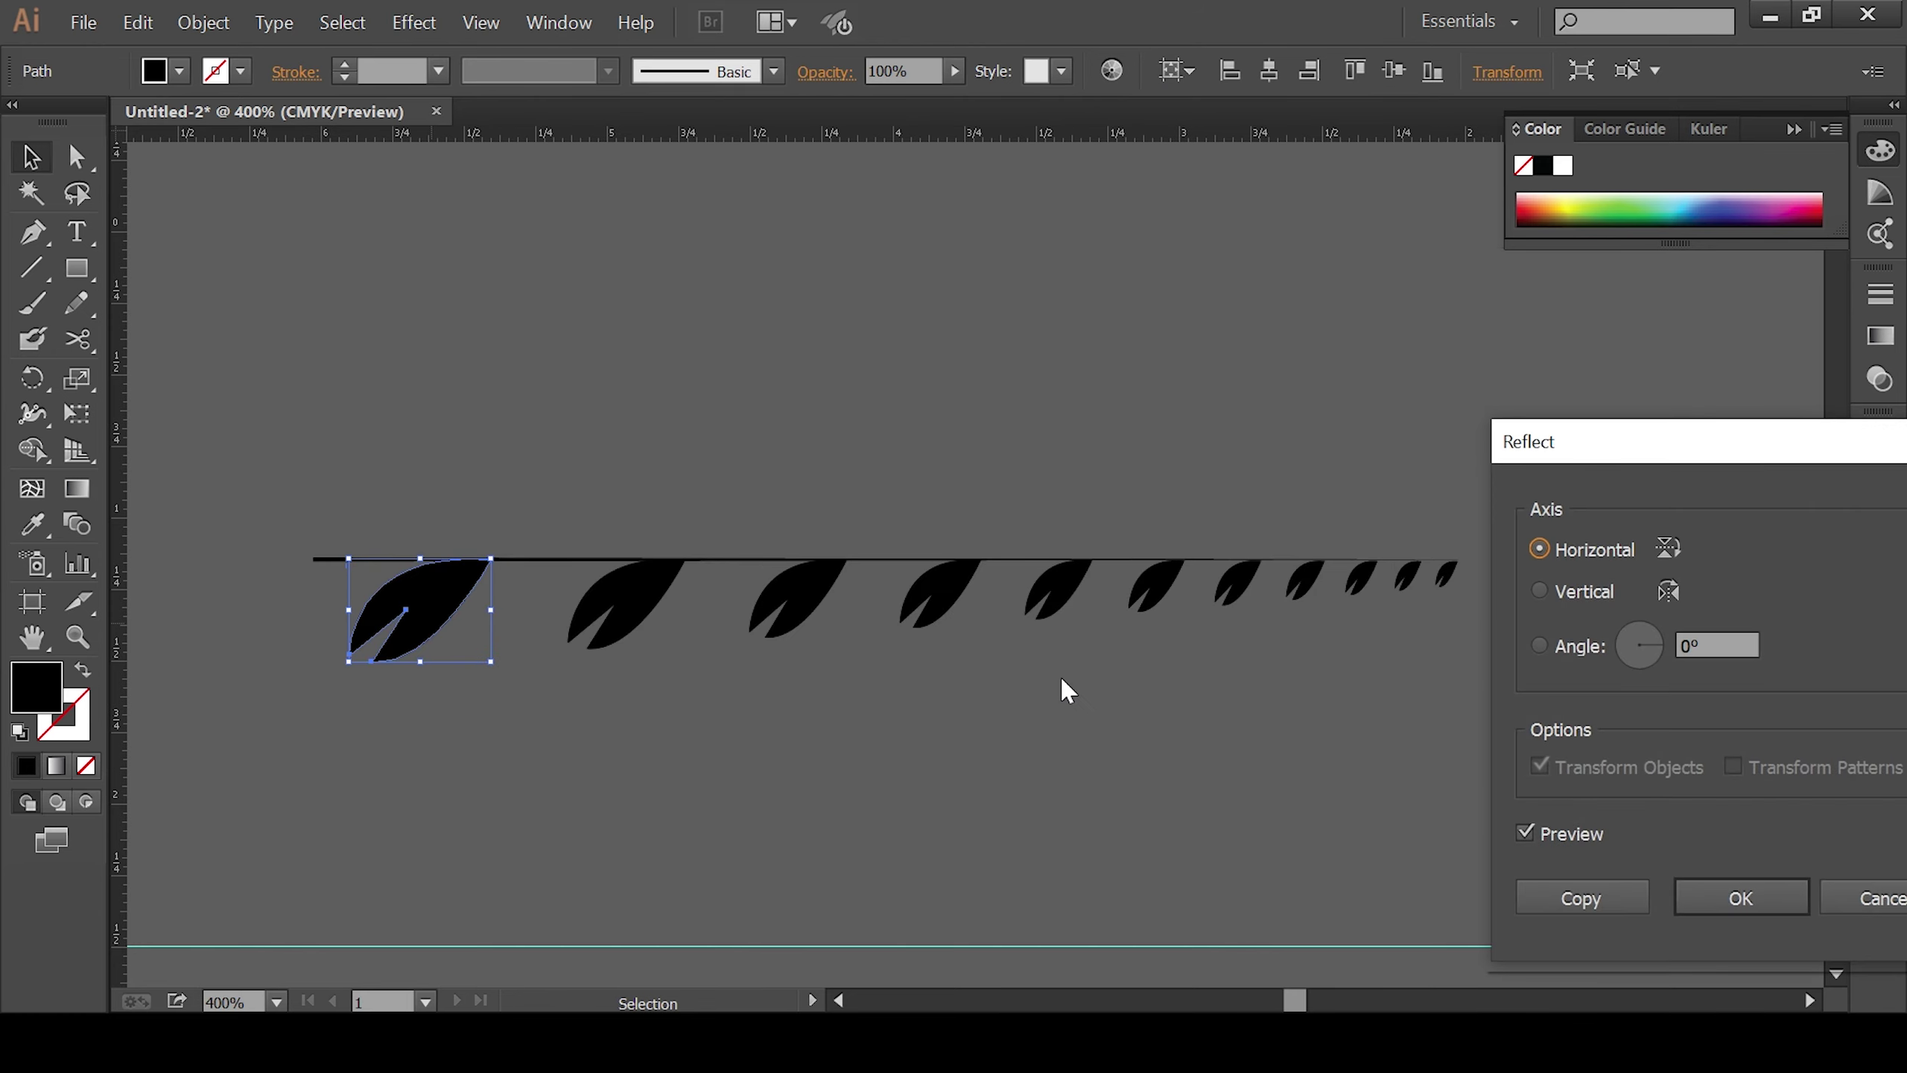
left_click(1603, 888)
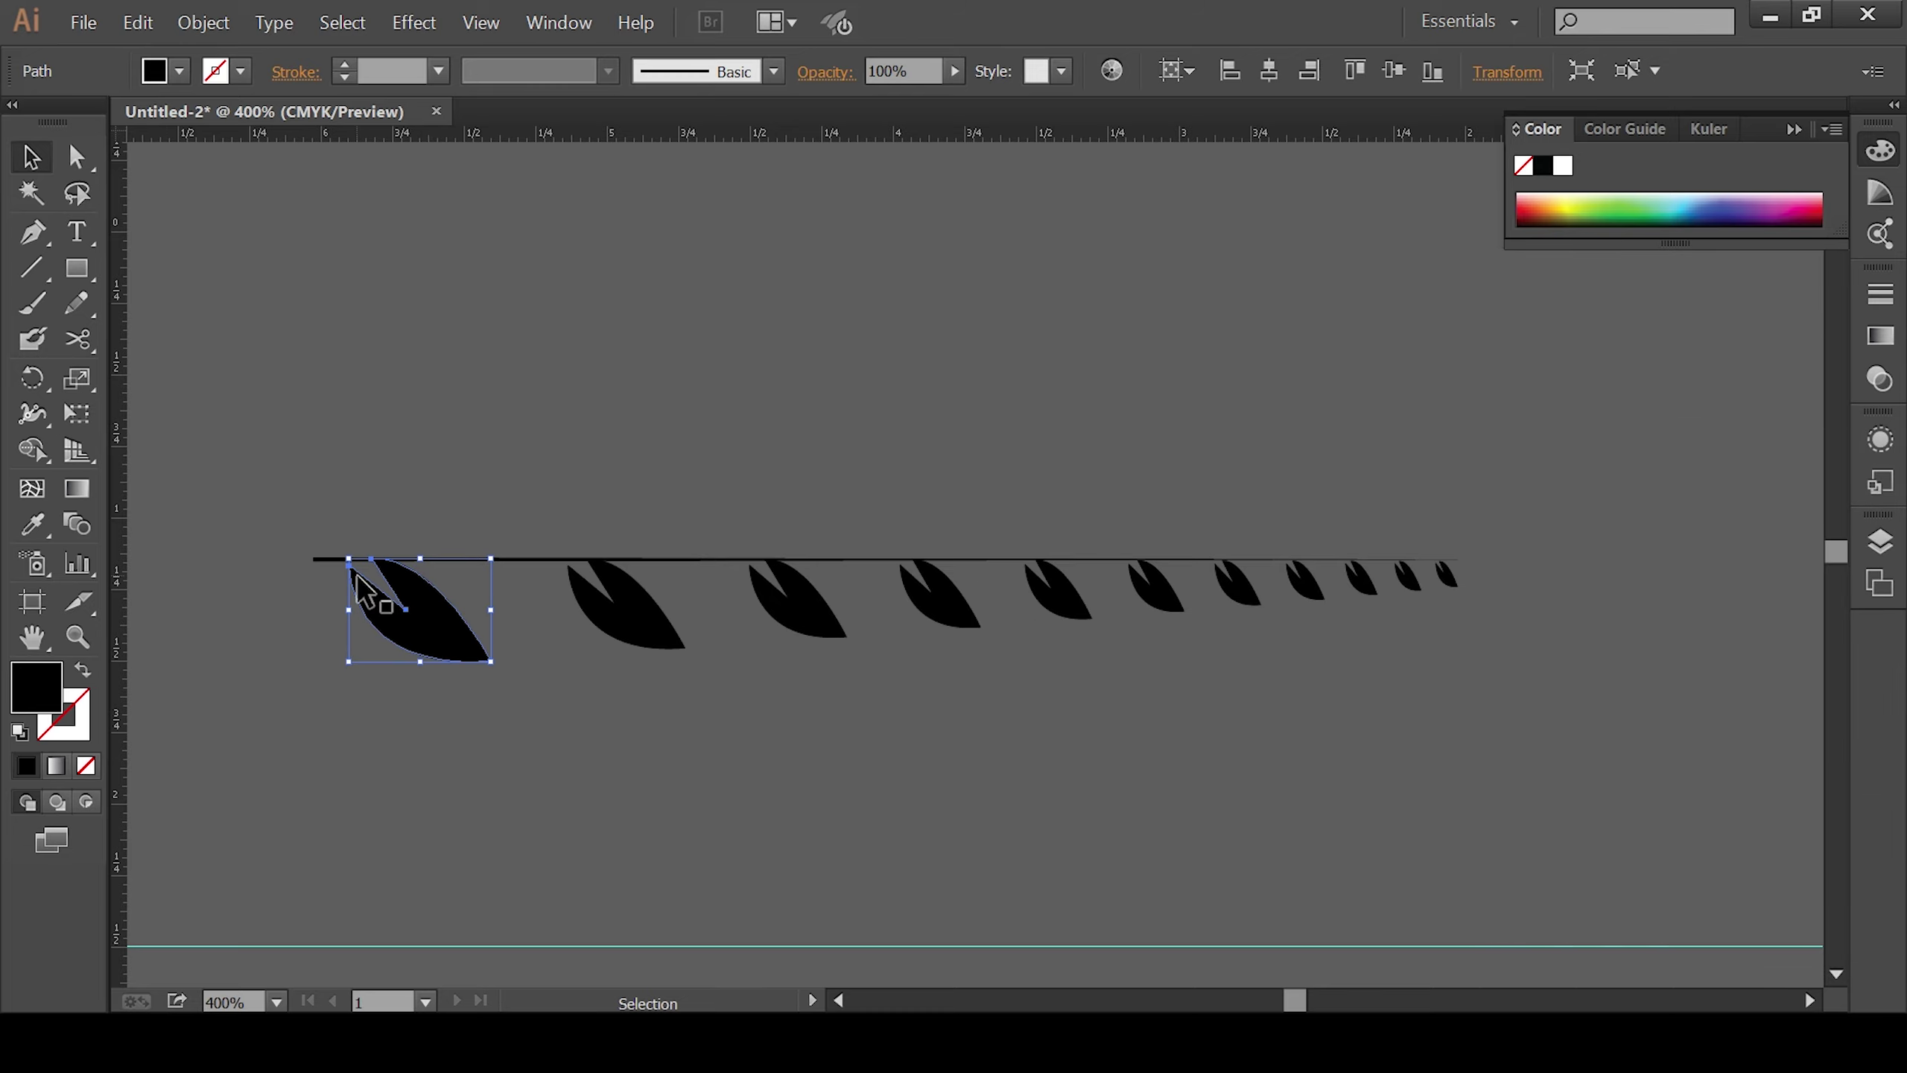
left_click_drag(459, 569, 459, 462)
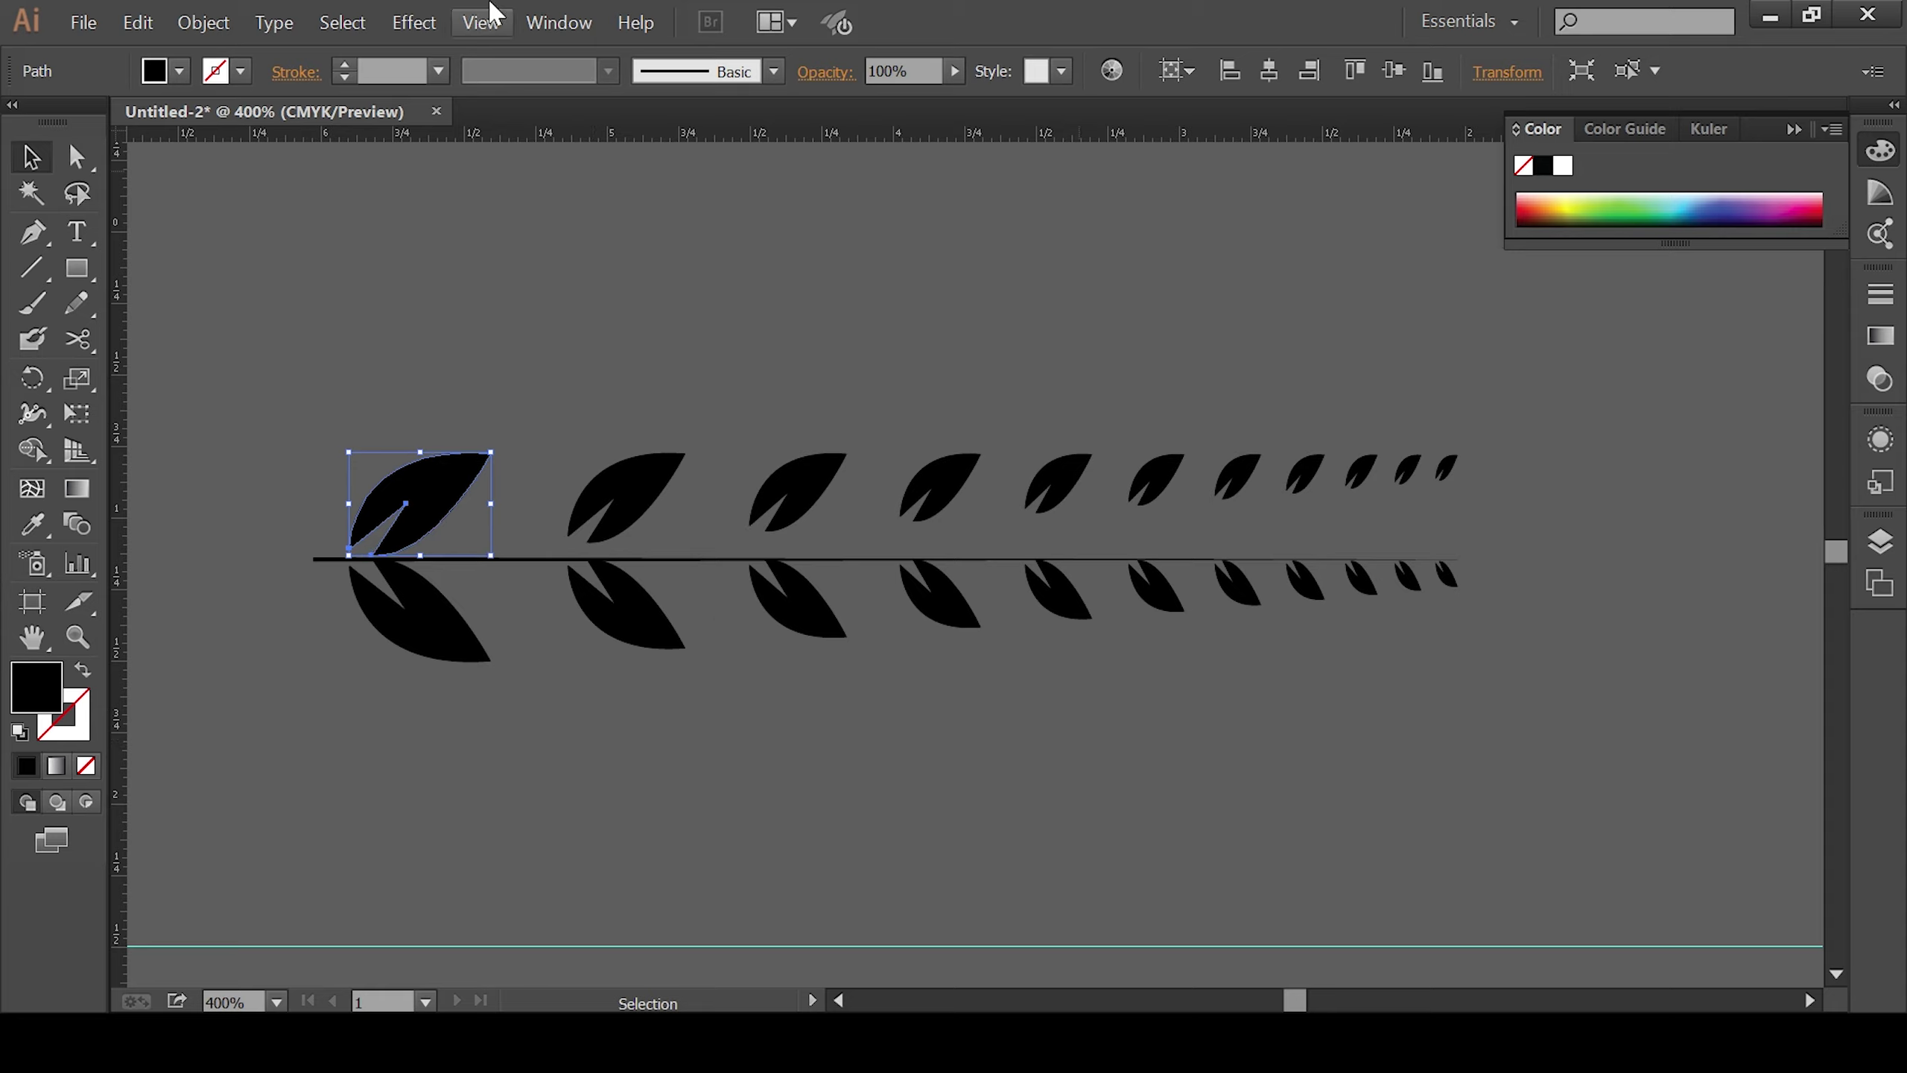
Step: Add a second Transform effect that rotates the upper leaf row by -5°
left_click(407, 11)
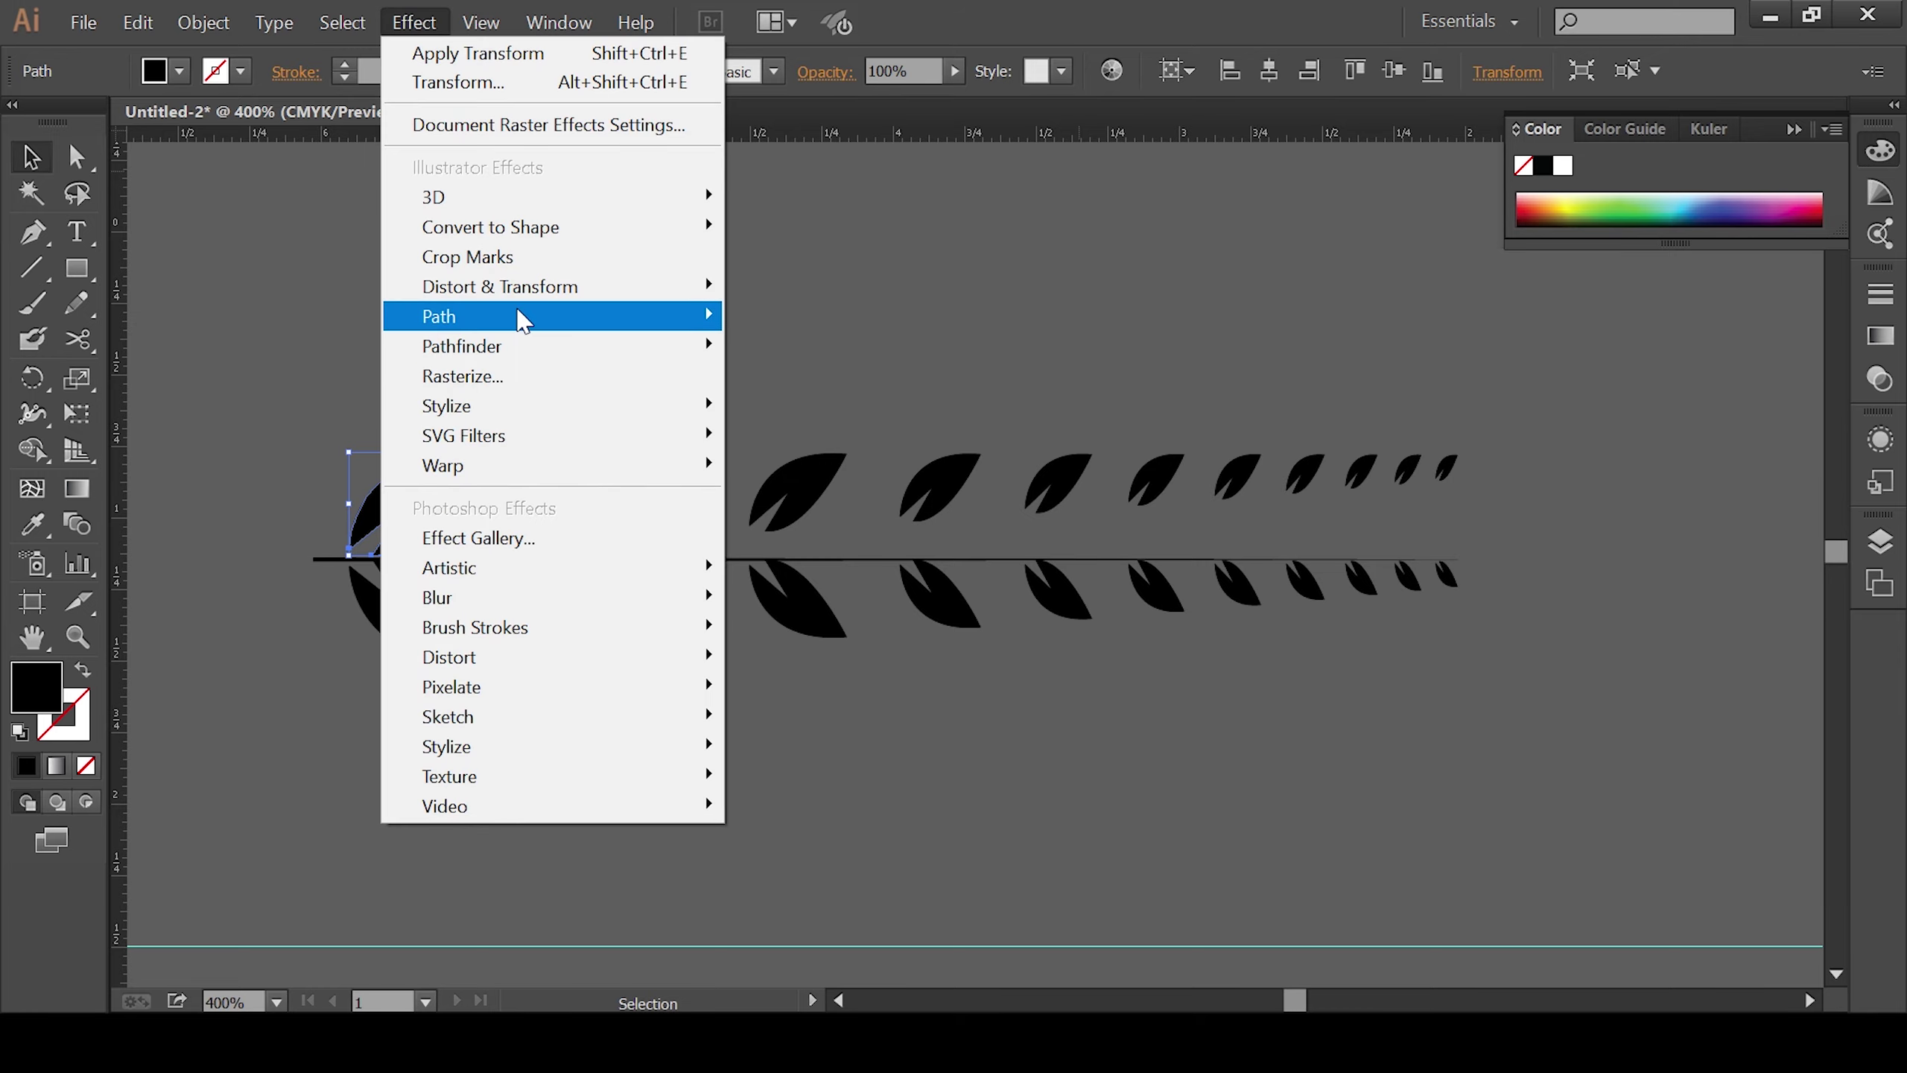
mouse_move(501, 286)
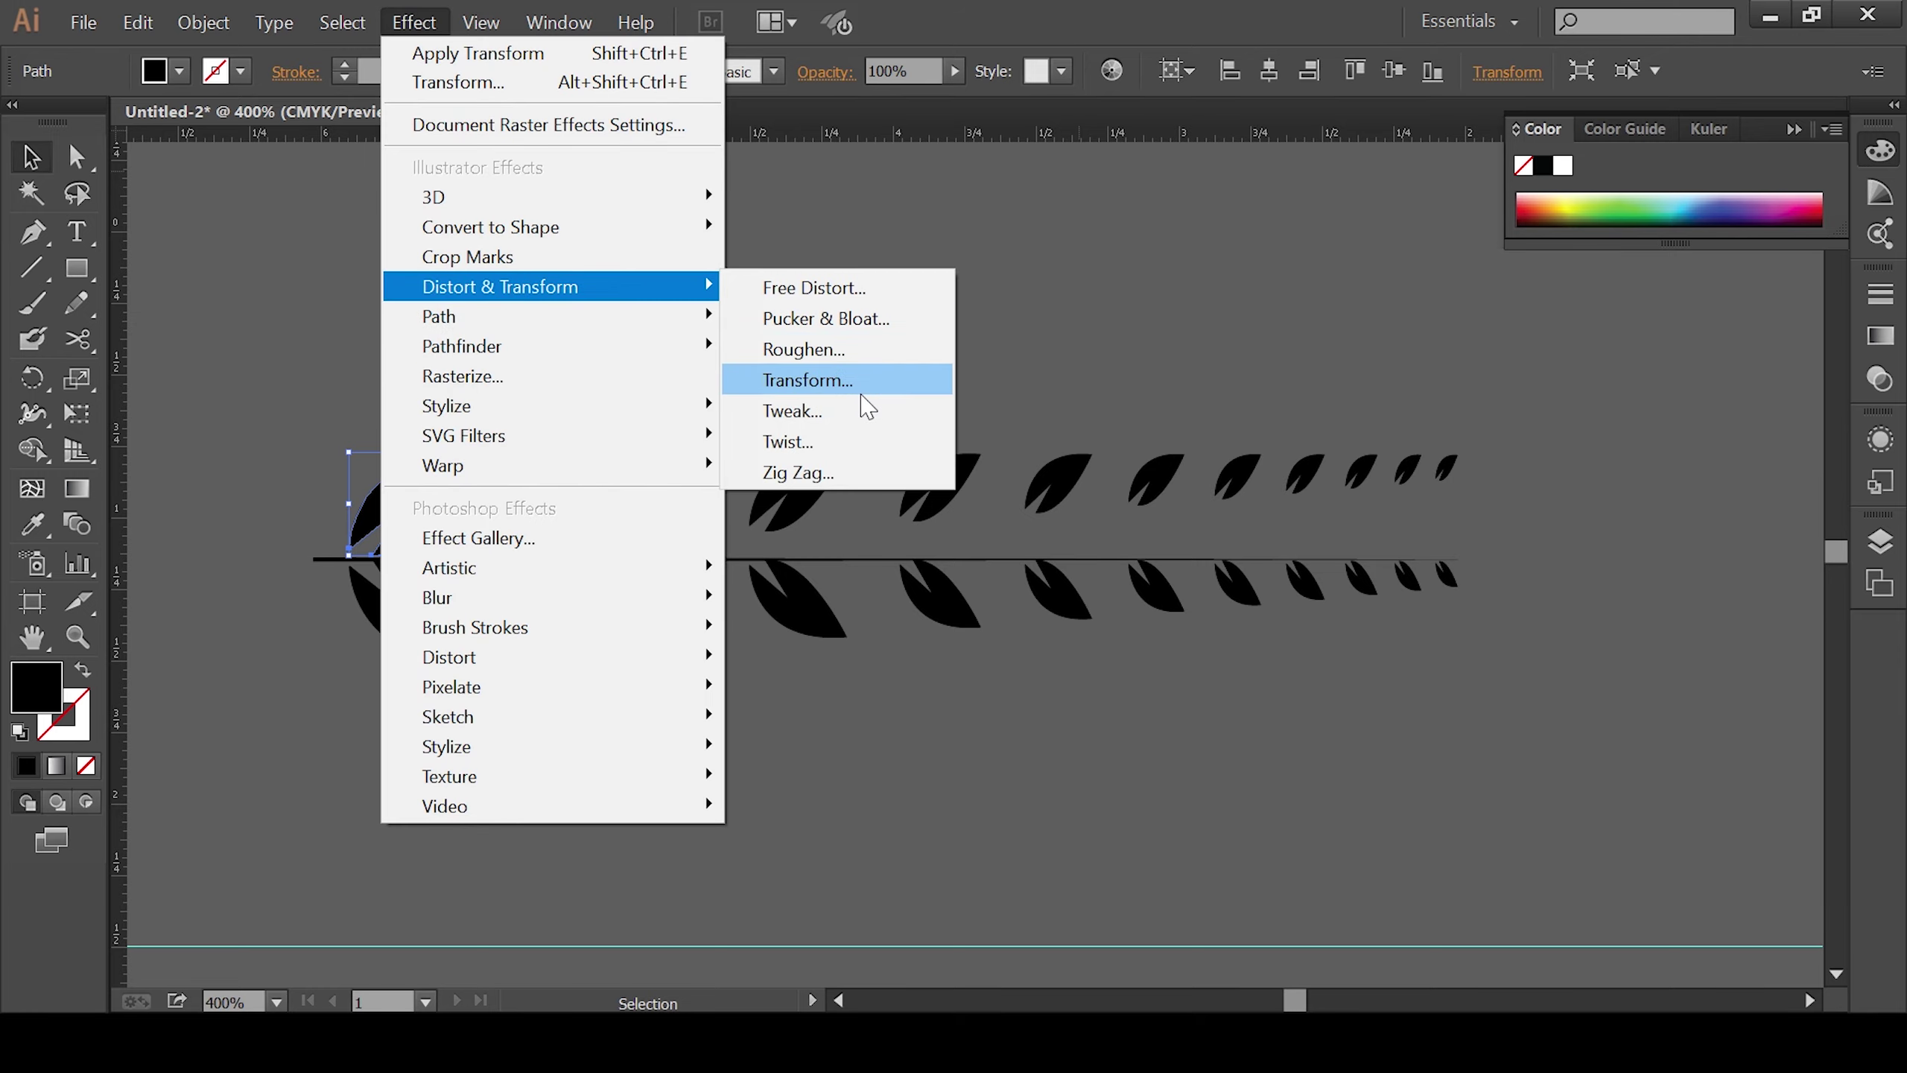
left_click(858, 381)
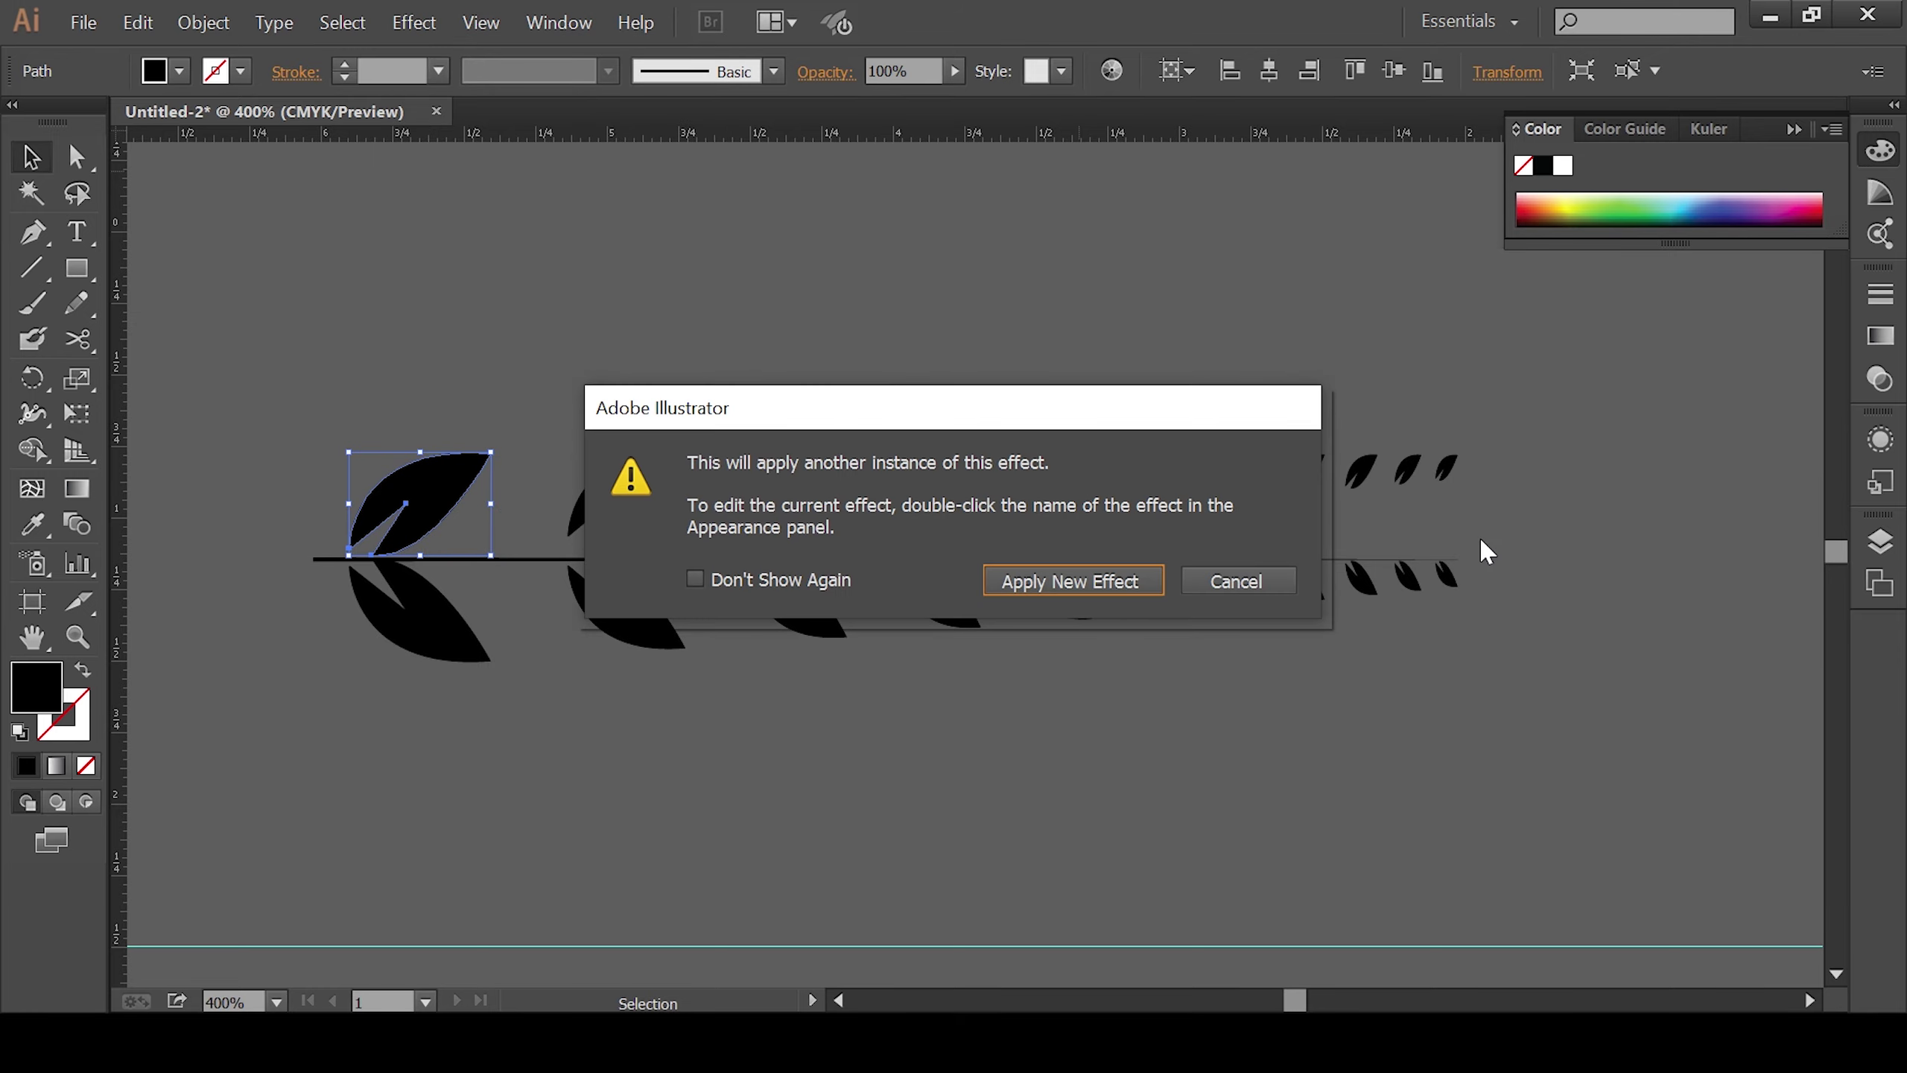
left_click(1088, 585)
left_click(1524, 888)
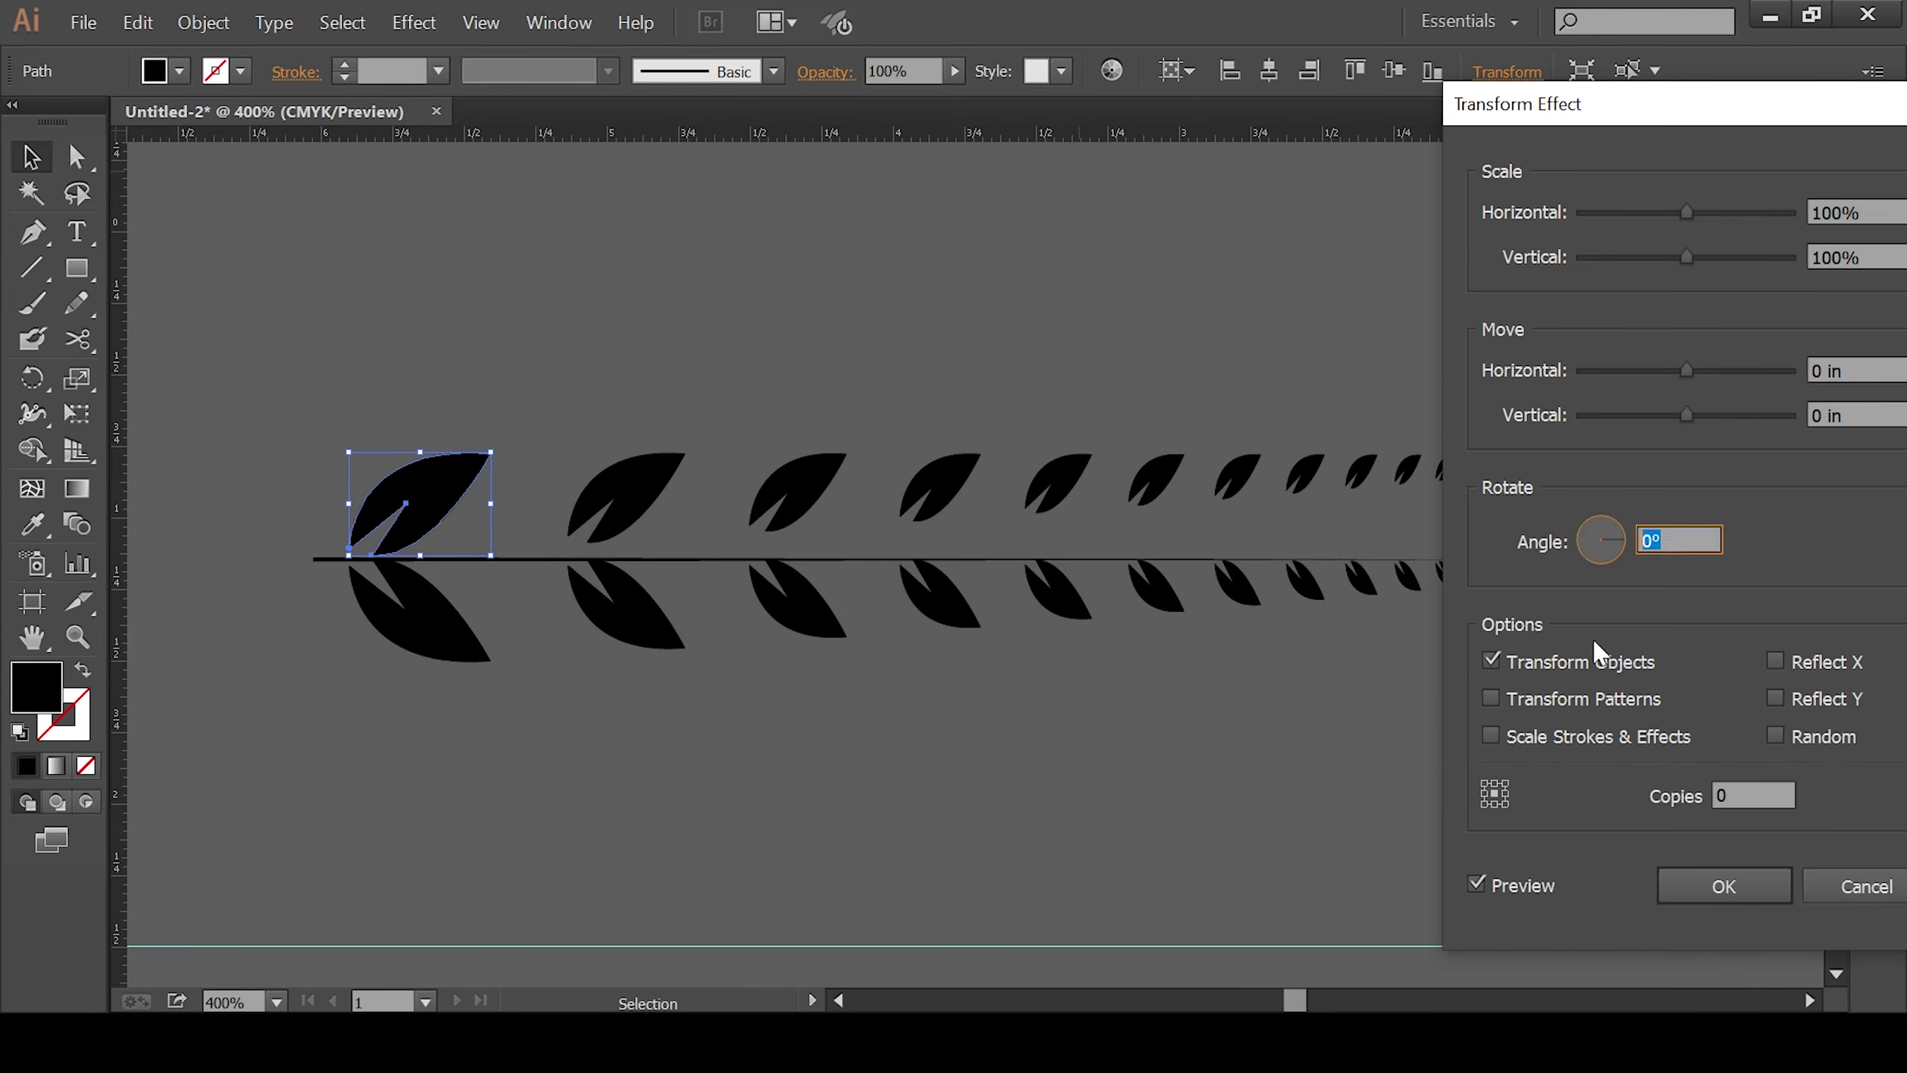
key("Down")
key("Down")
key("Down")
key("Down")
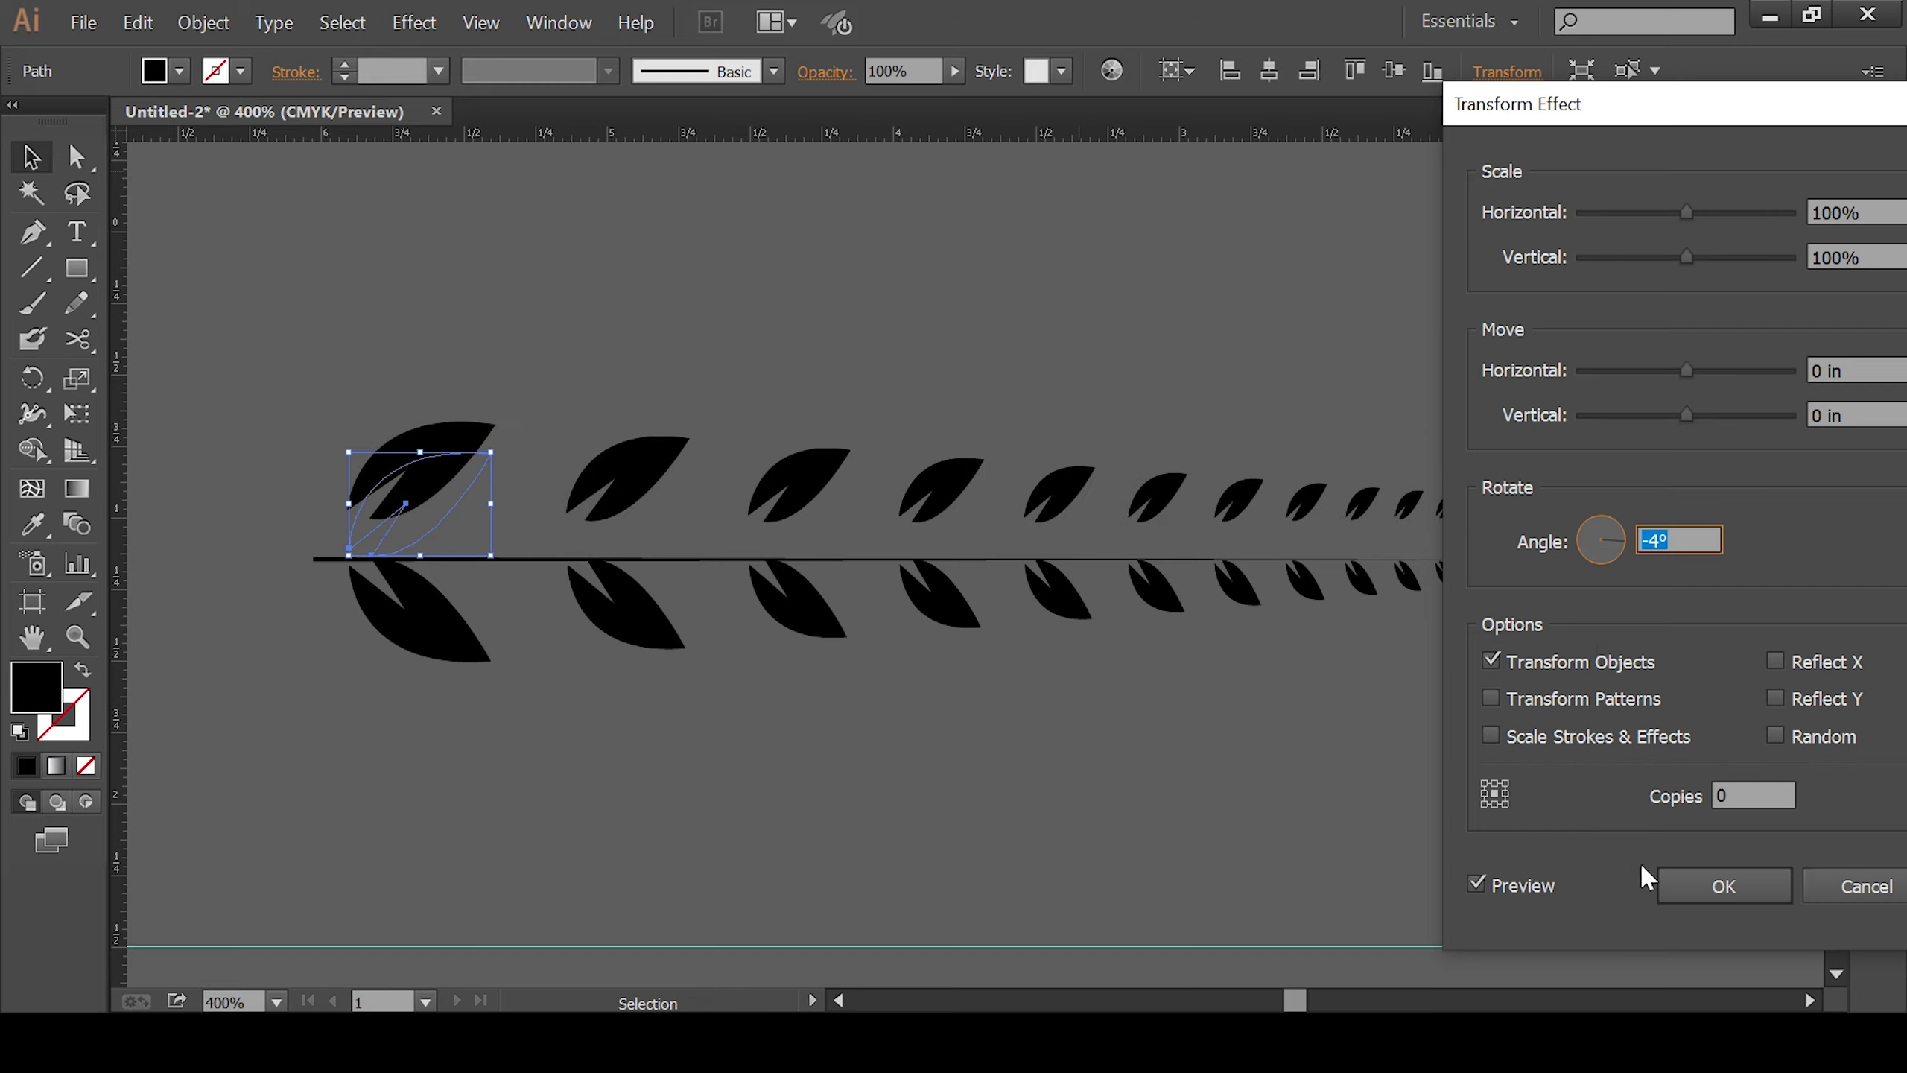
key("Down")
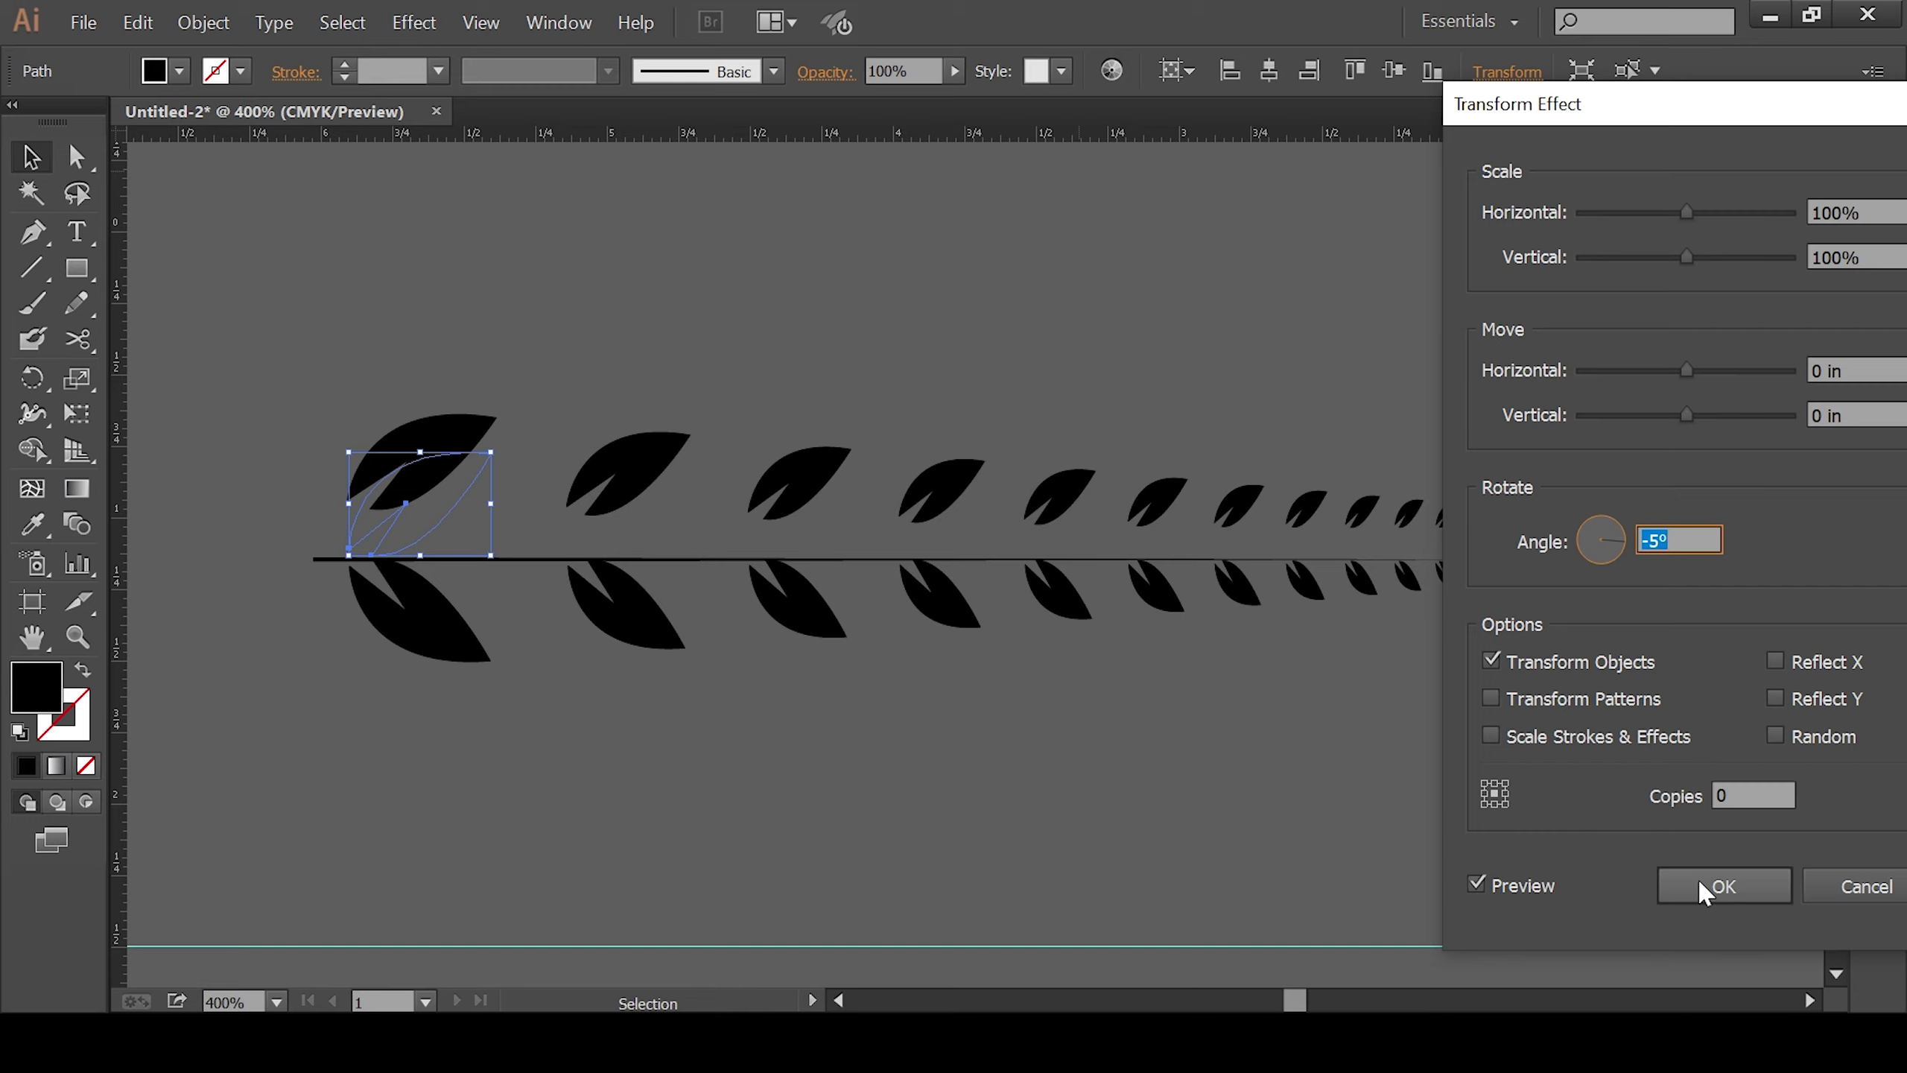
left_click(1726, 879)
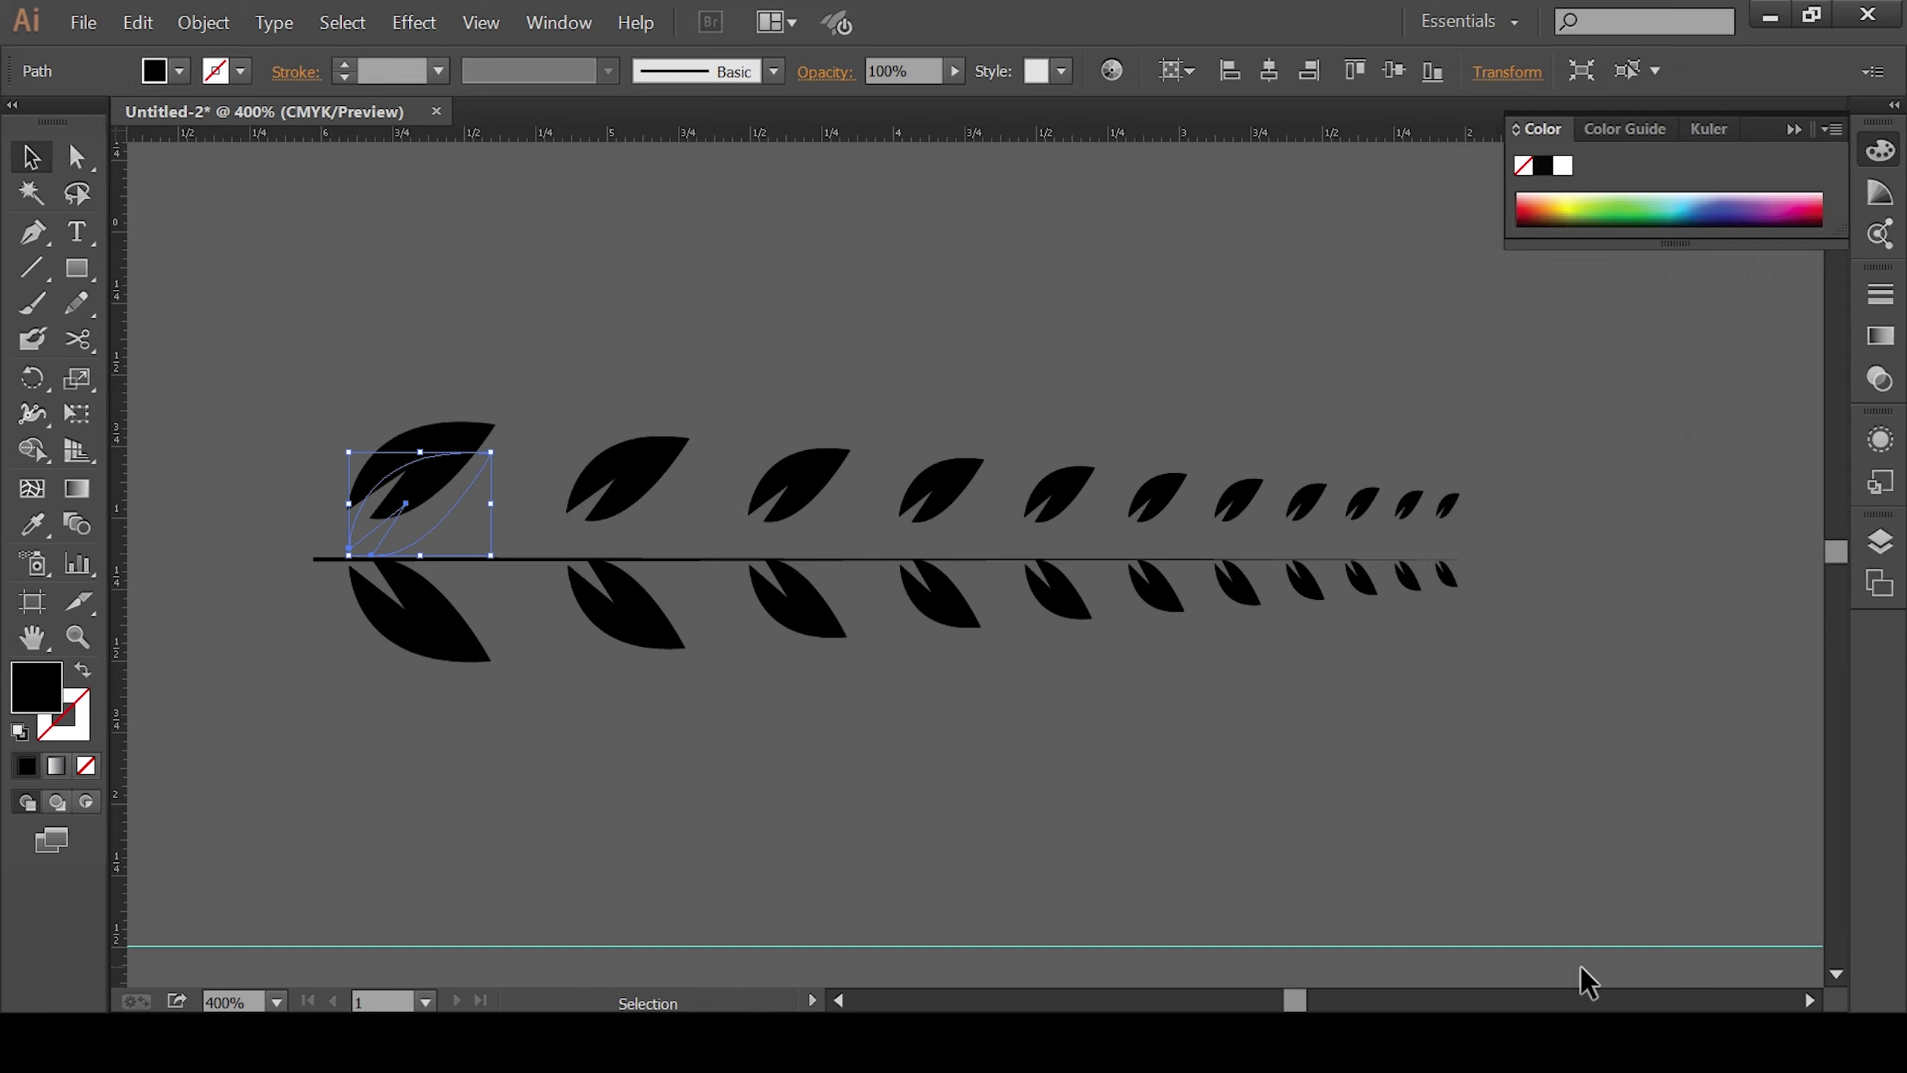
Step: Nudge the upper leaf row down until it sits snug on the stem
key("Down")
key("Down")
key("Down")
key("Down")
key("Down")
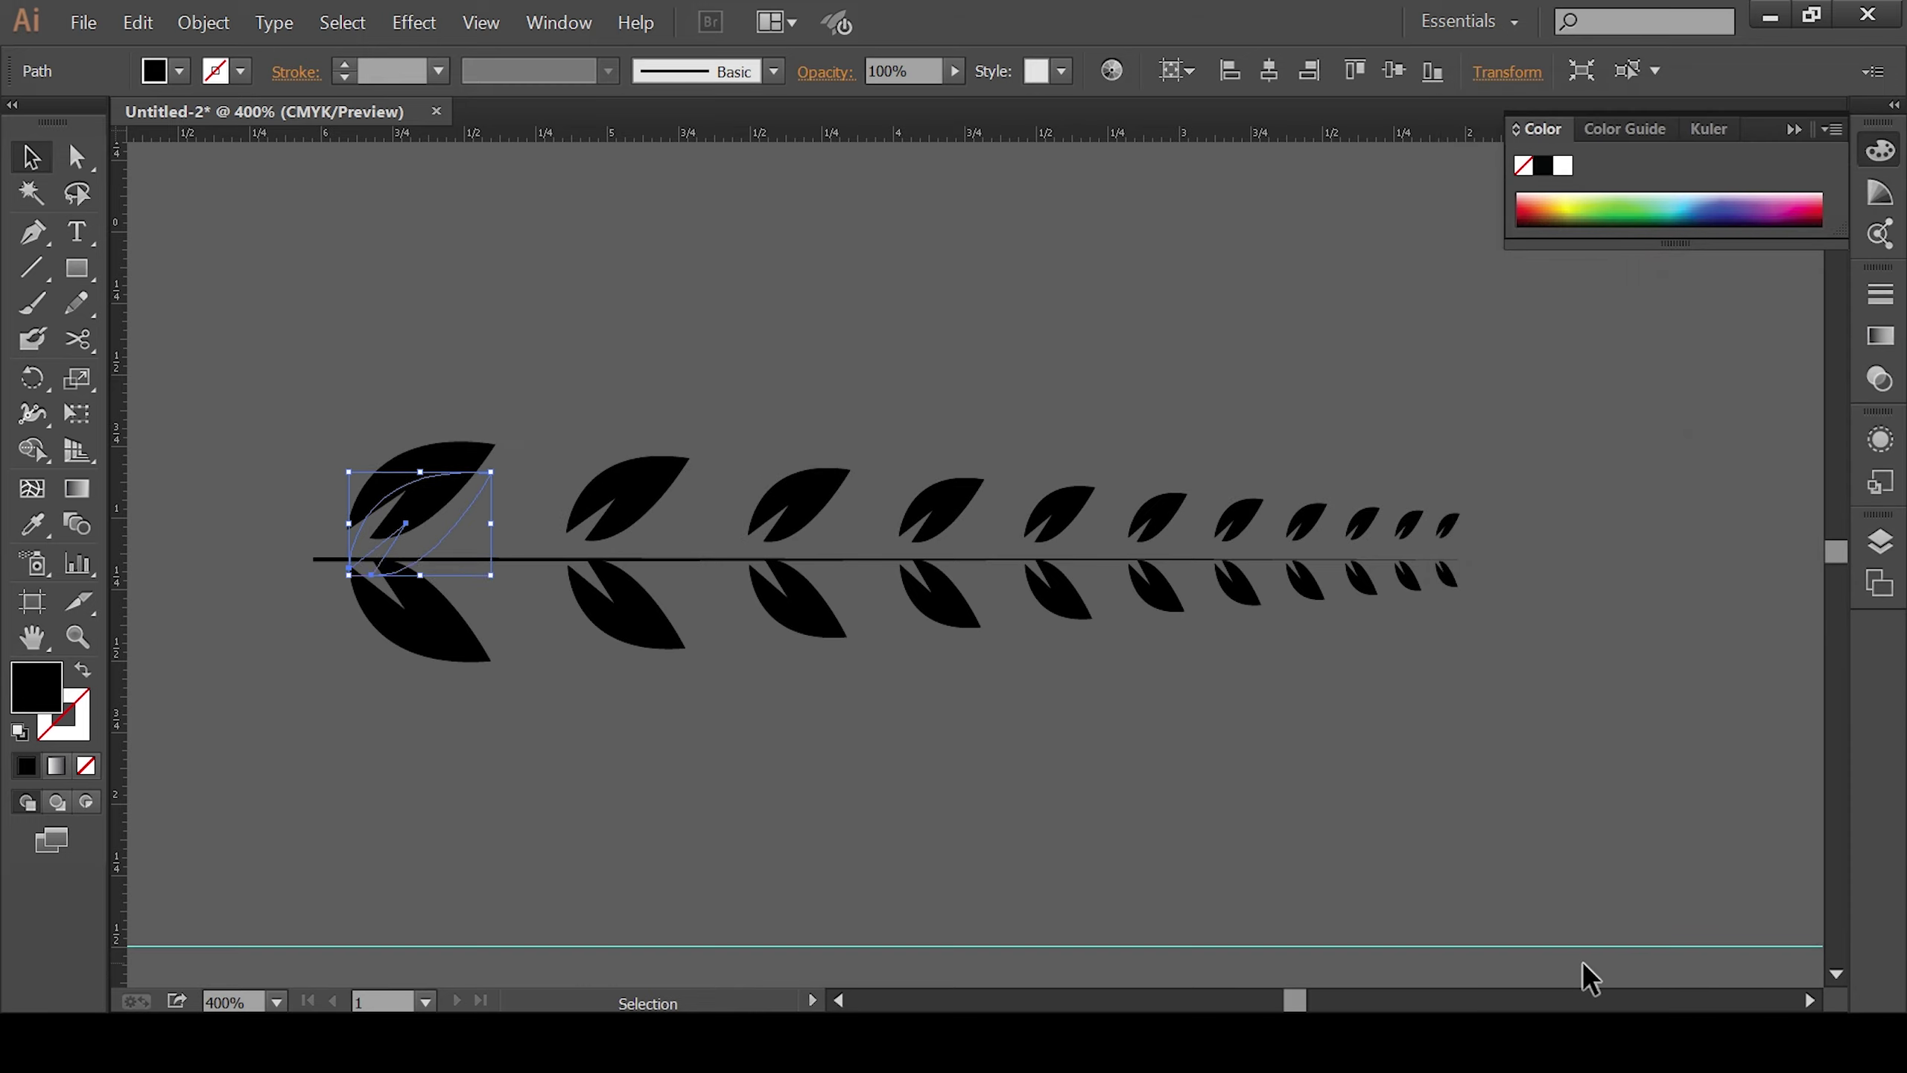
key("Down")
key("Down")
key("Down")
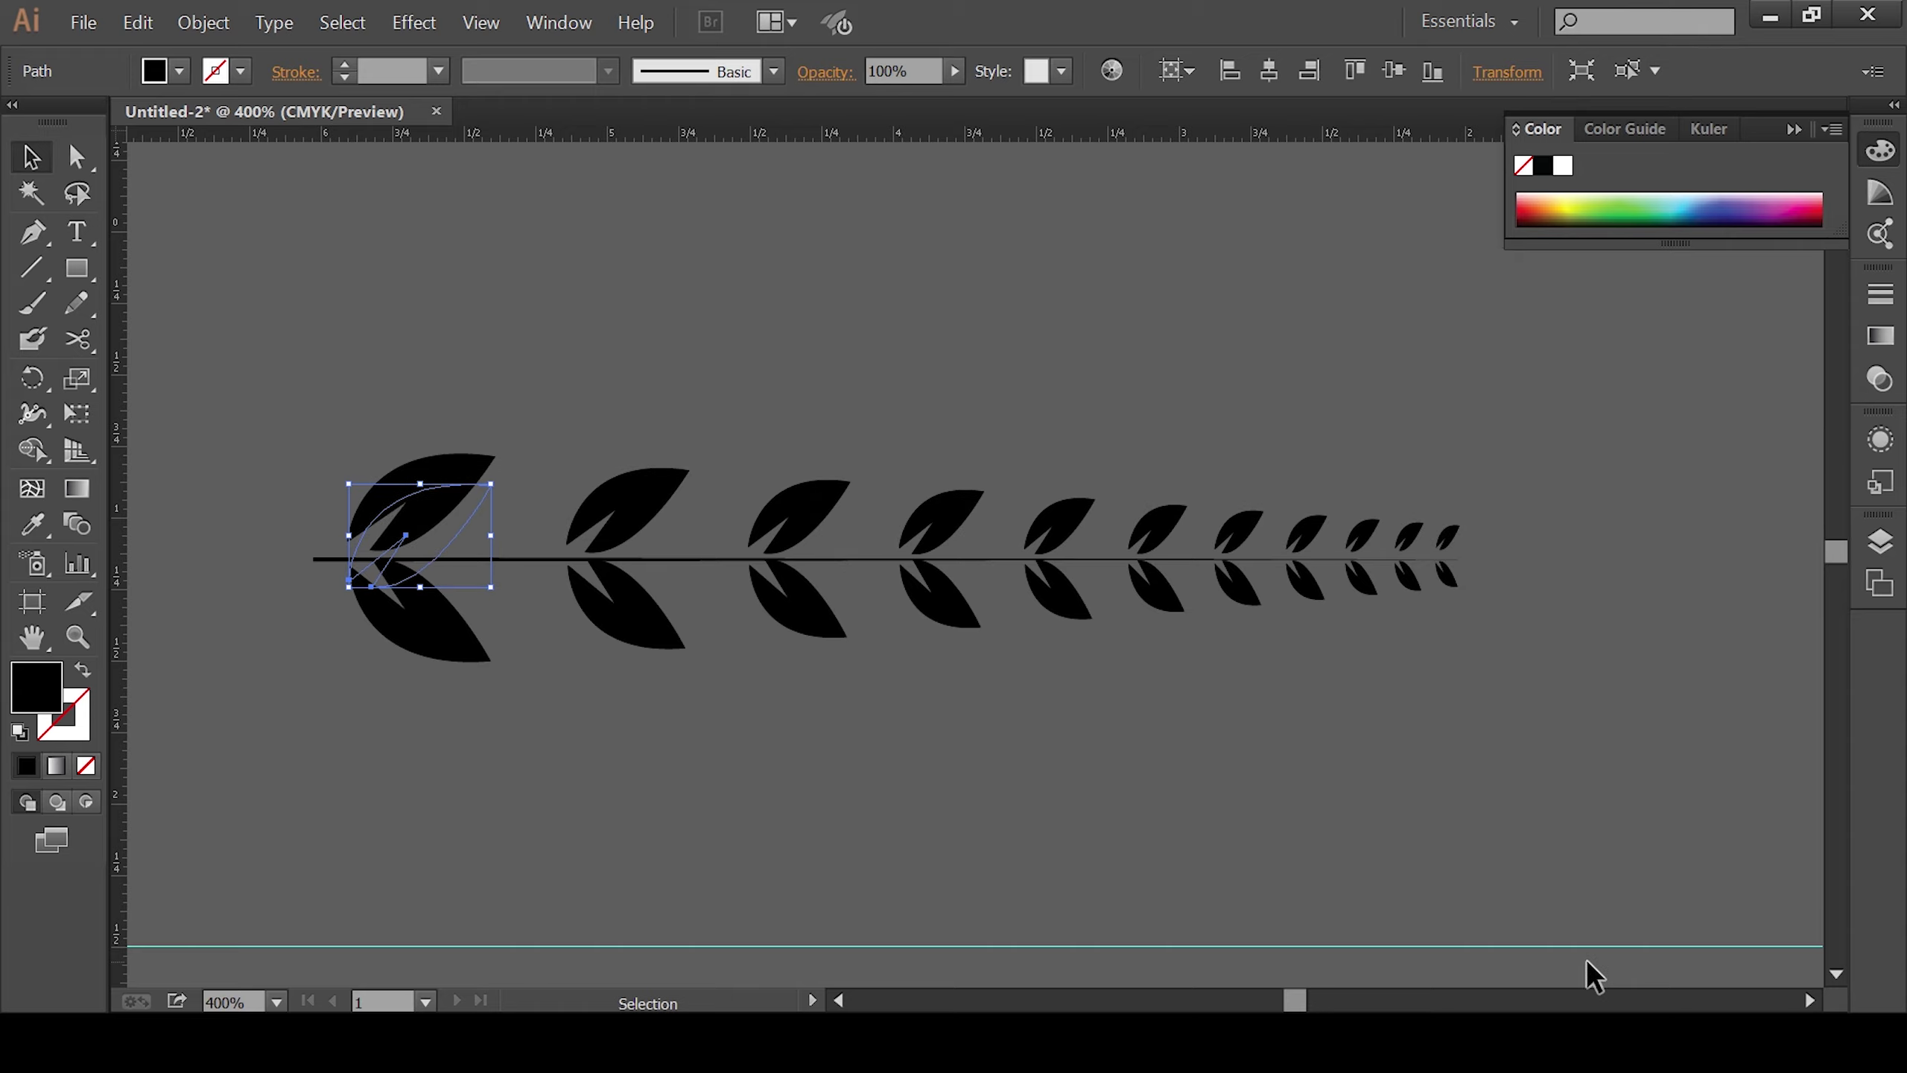
key("Down")
key("Down")
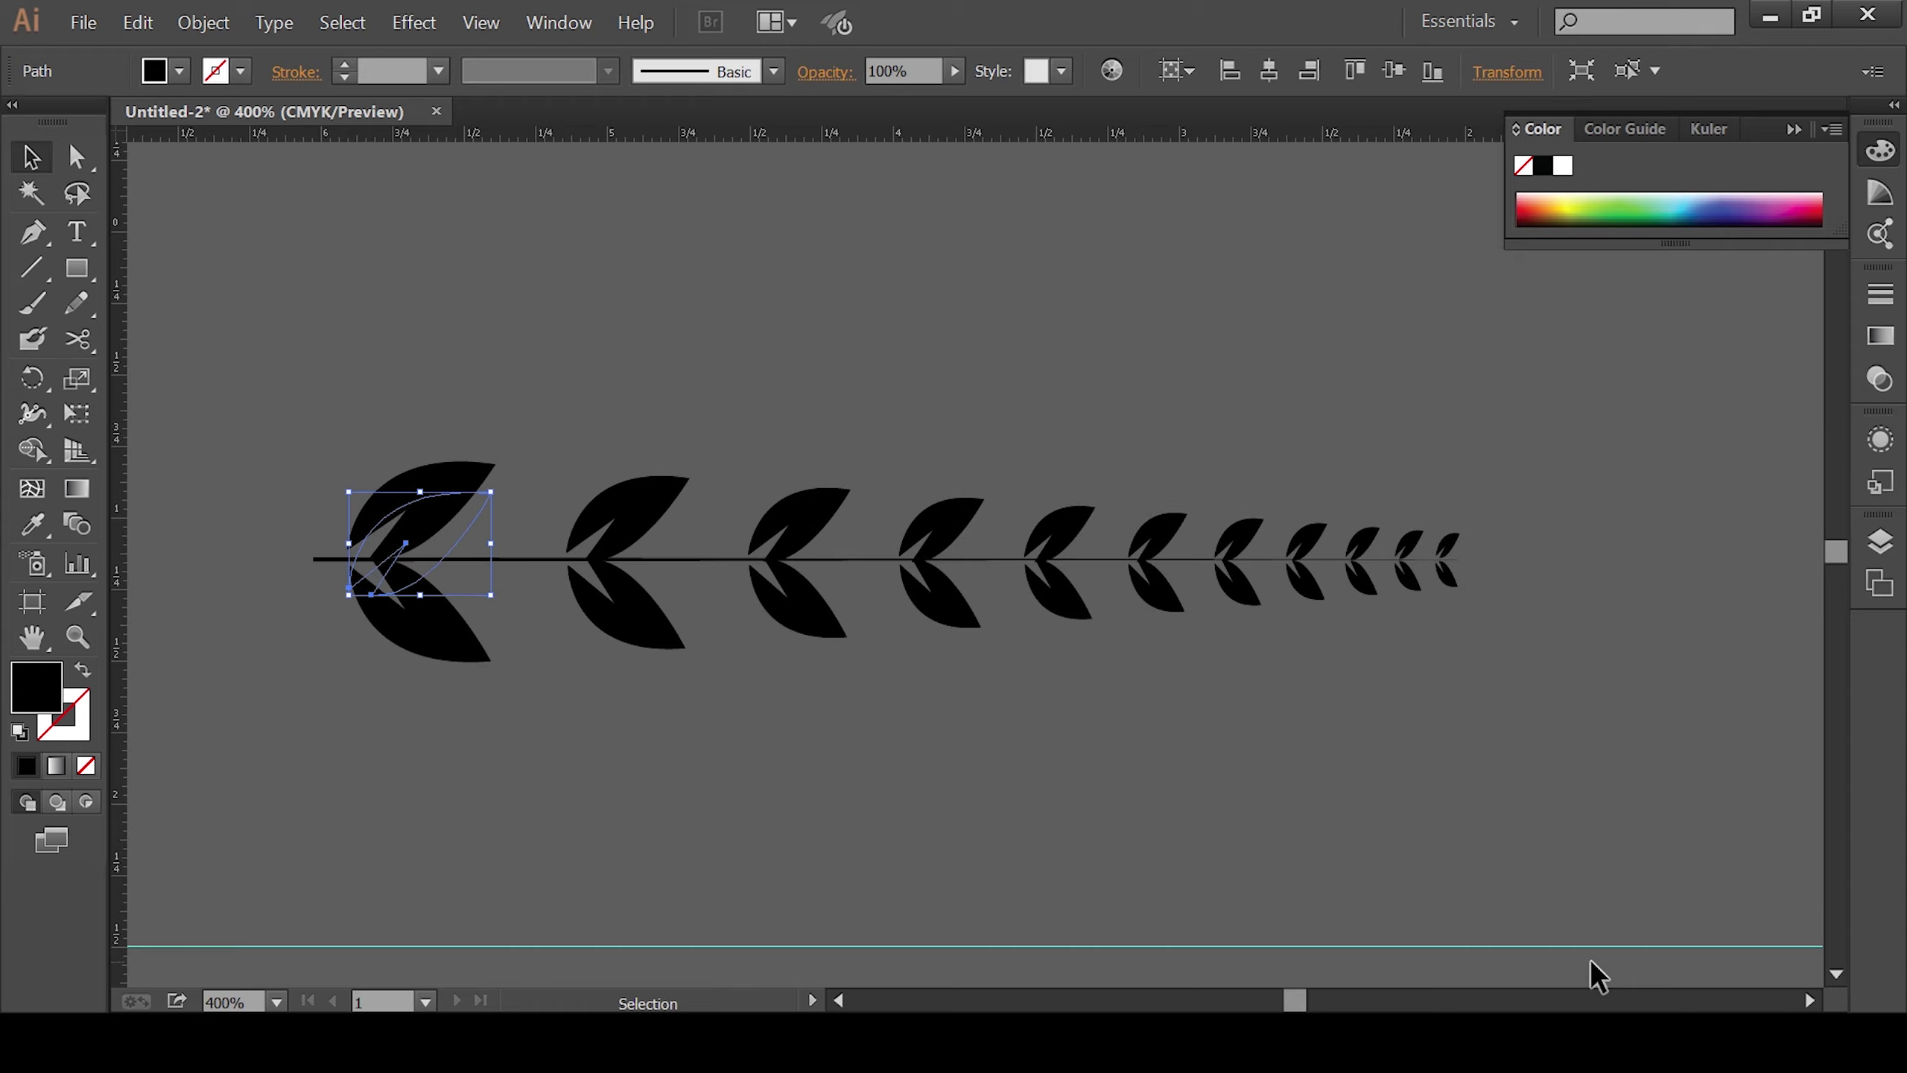
left_click(1358, 909)
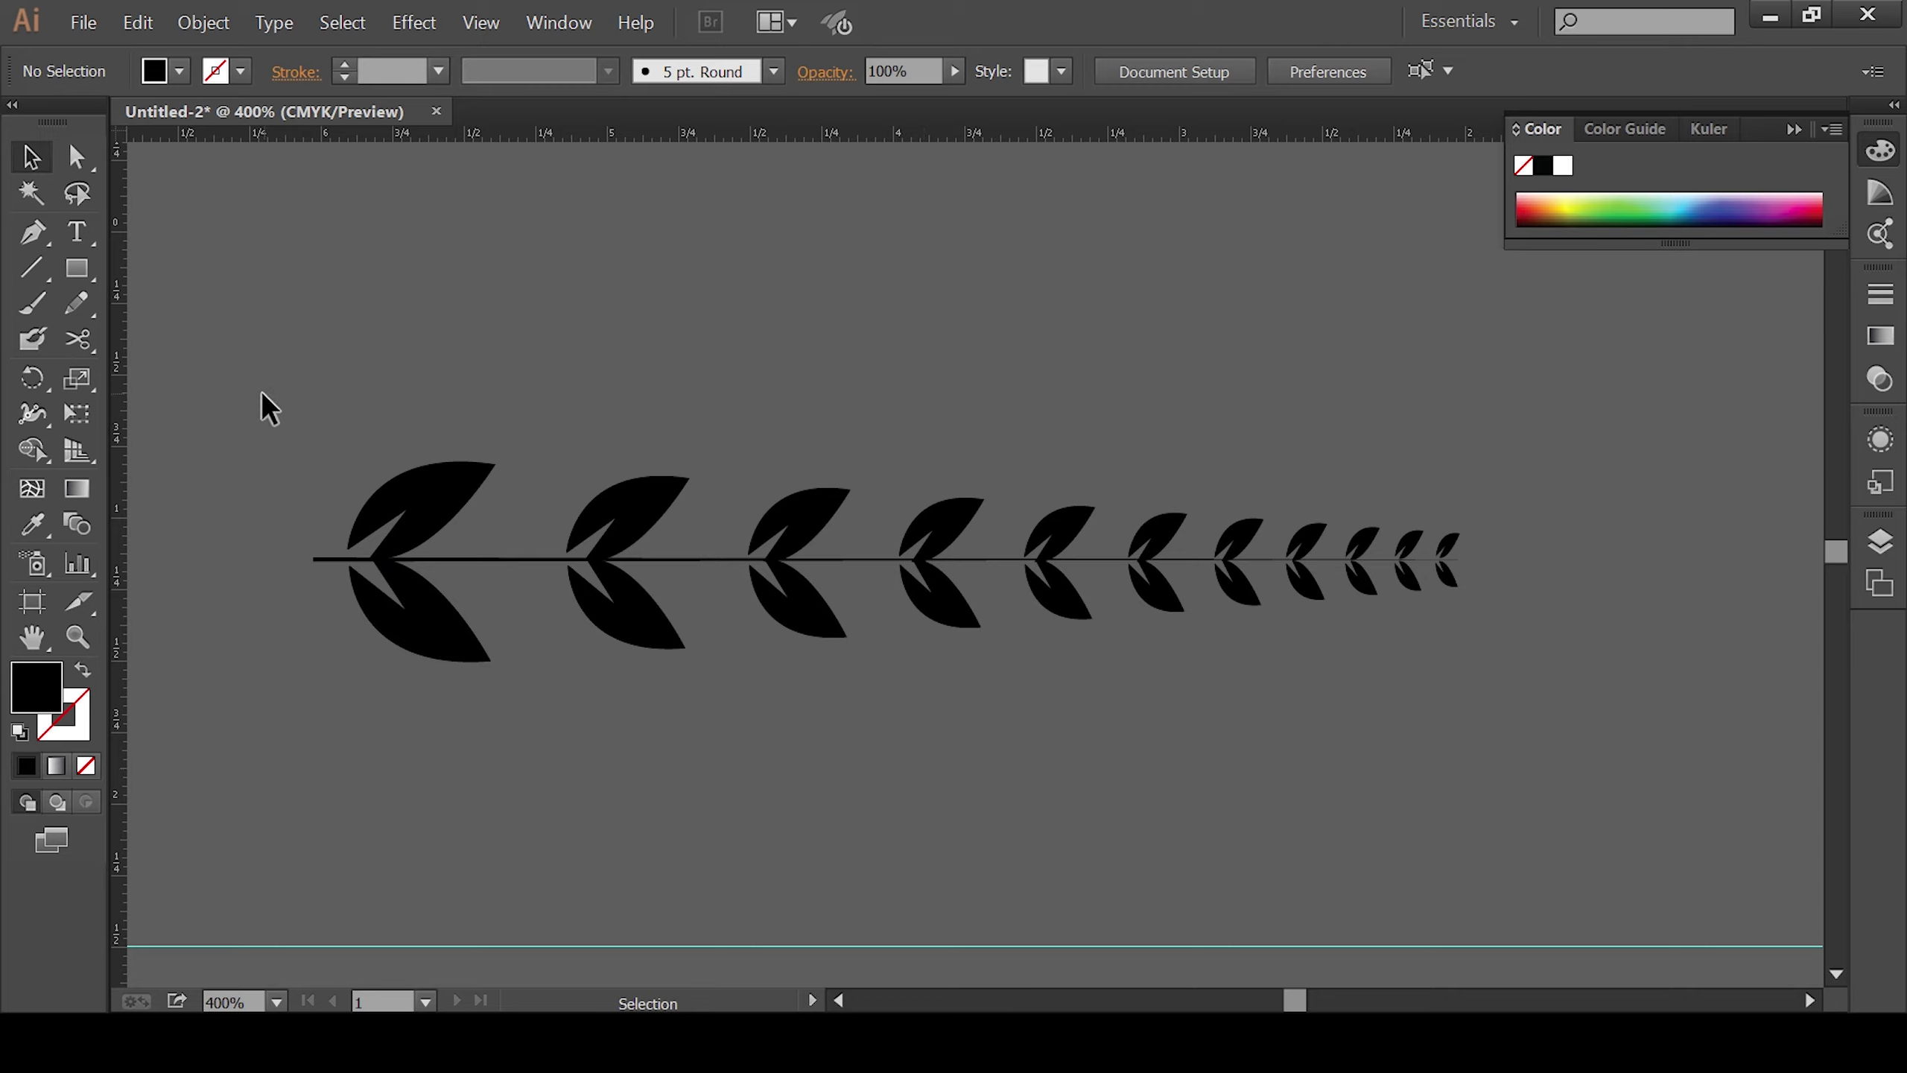
Step: Expand the leaf branch's effects into real shapes
left_click_drag(251, 395, 1553, 684)
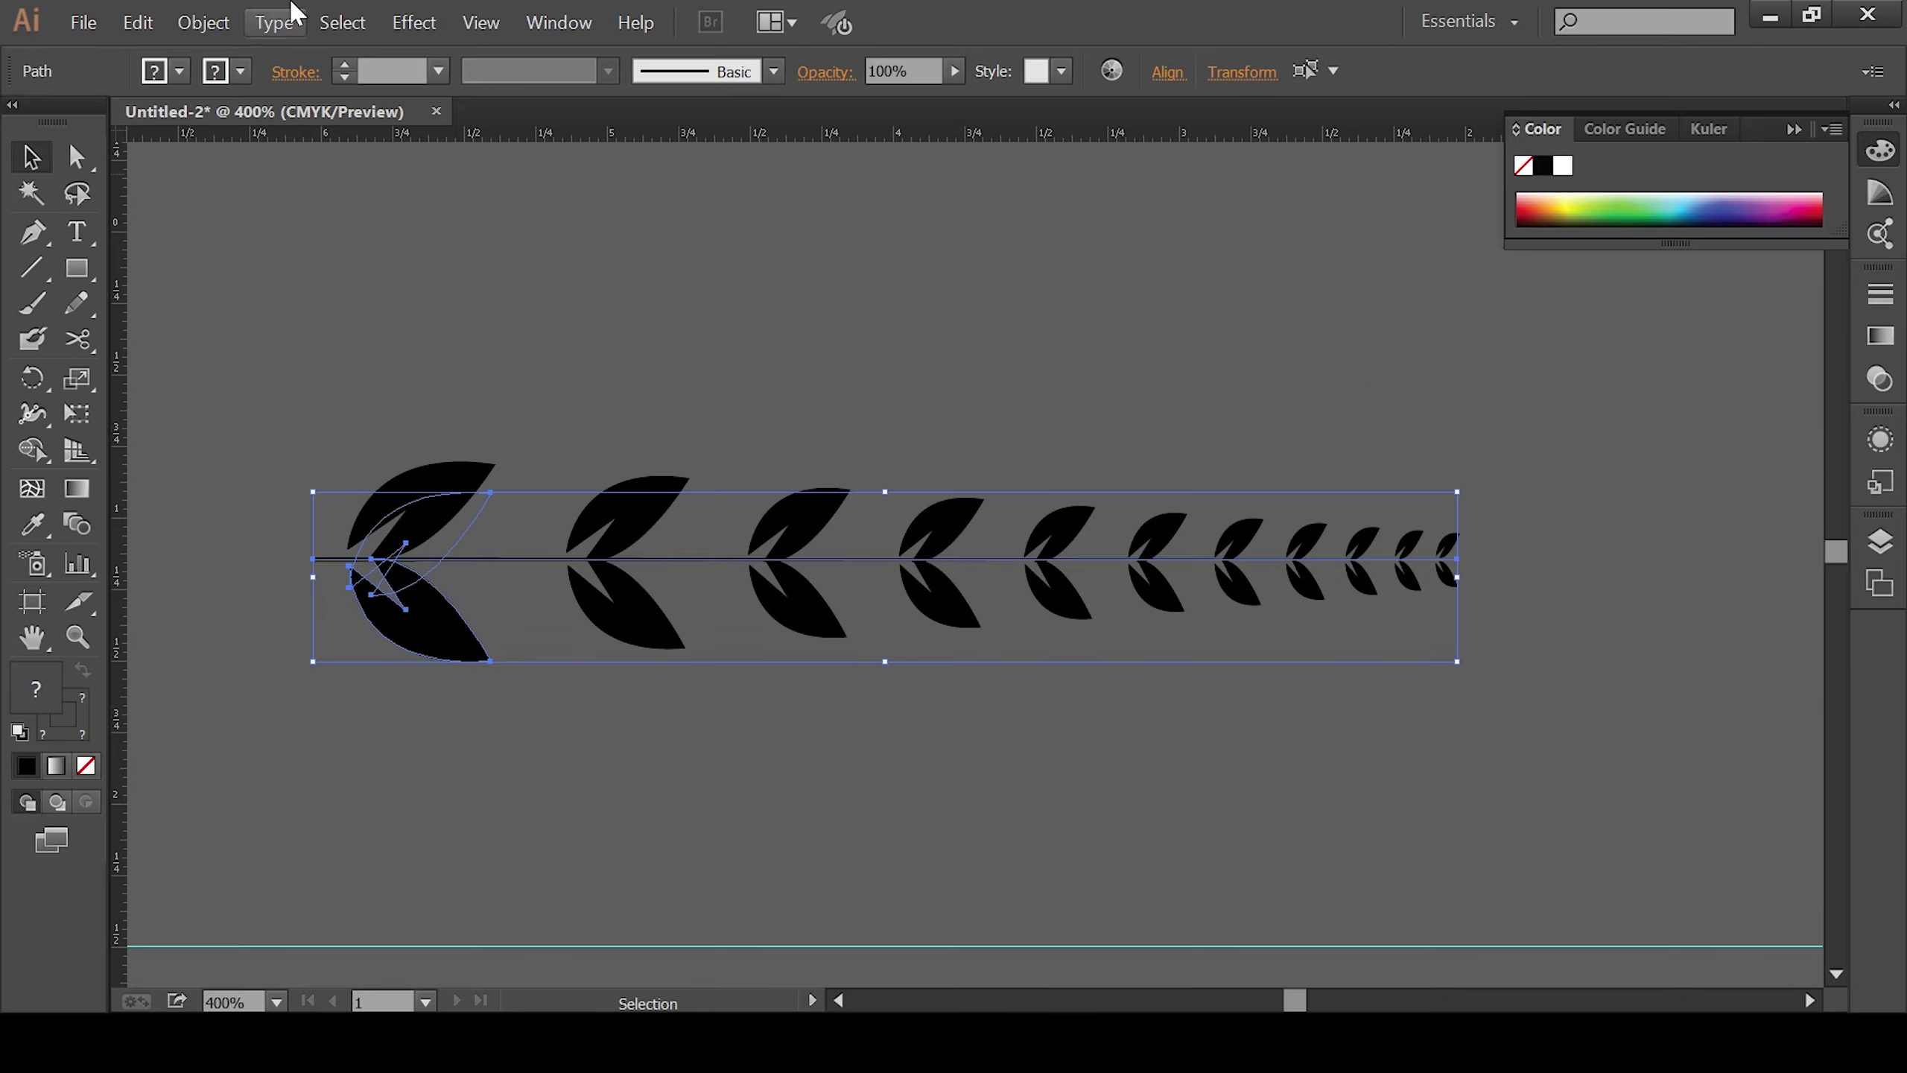
left_click(203, 23)
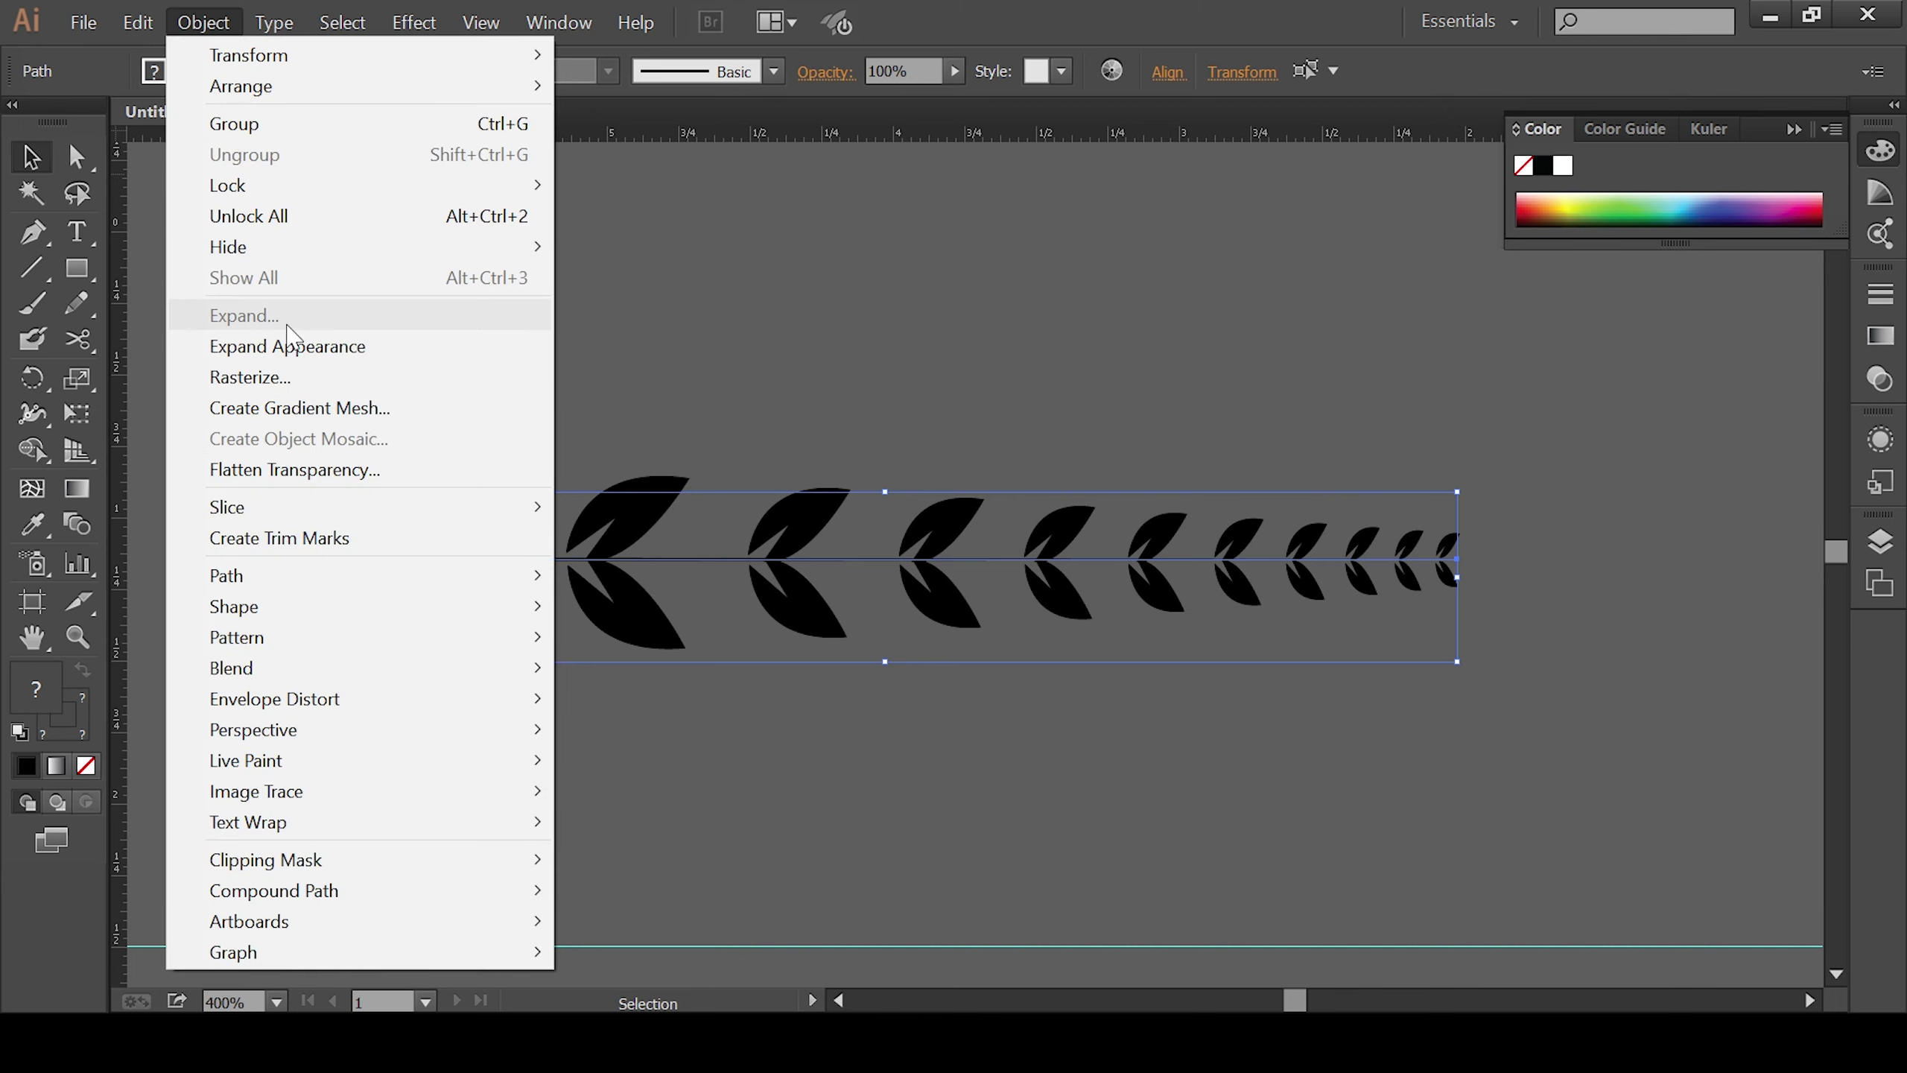
left_click(288, 346)
left_click(1127, 709)
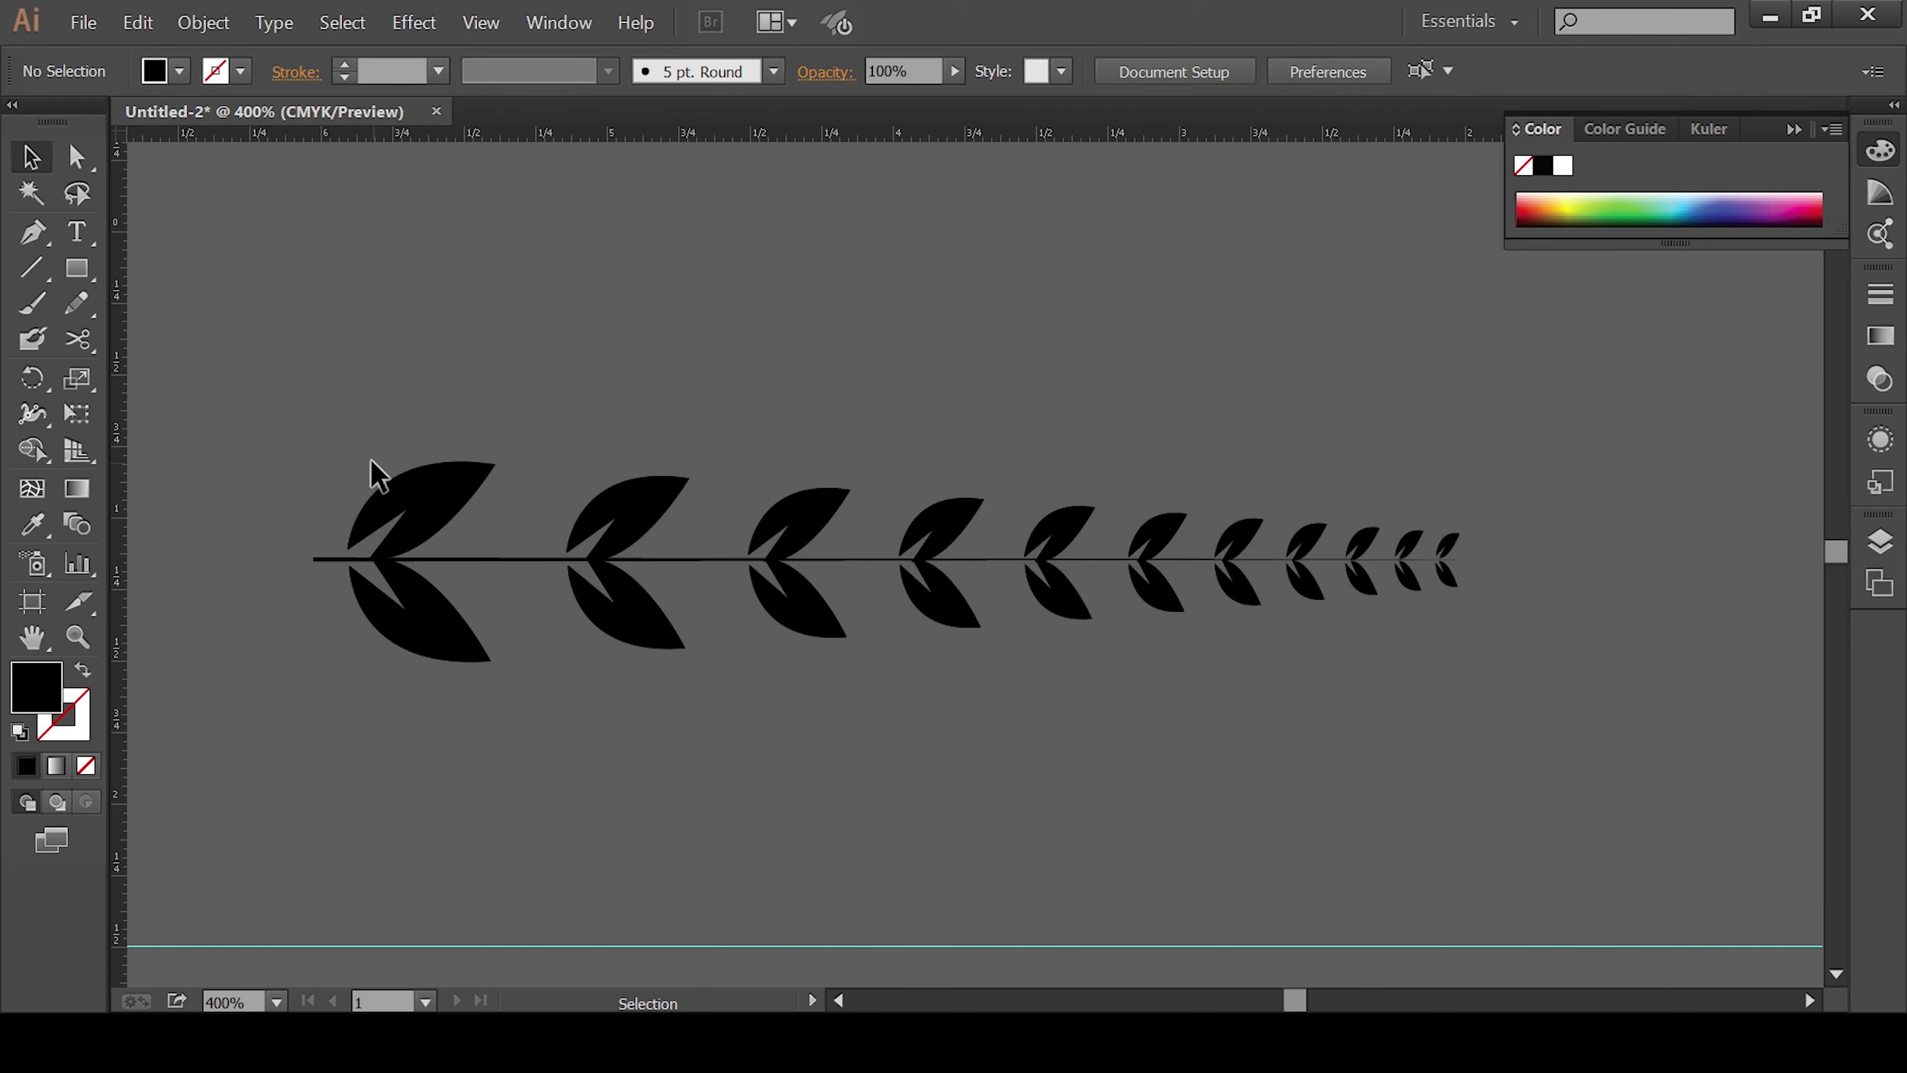
left_click(797, 559)
left_click(1564, 732)
Step: Extend the stem line slightly further to the right
key("ctrl+equal")
key("ctrl+equal")
left_click_drag(1609, 668, 979, 680)
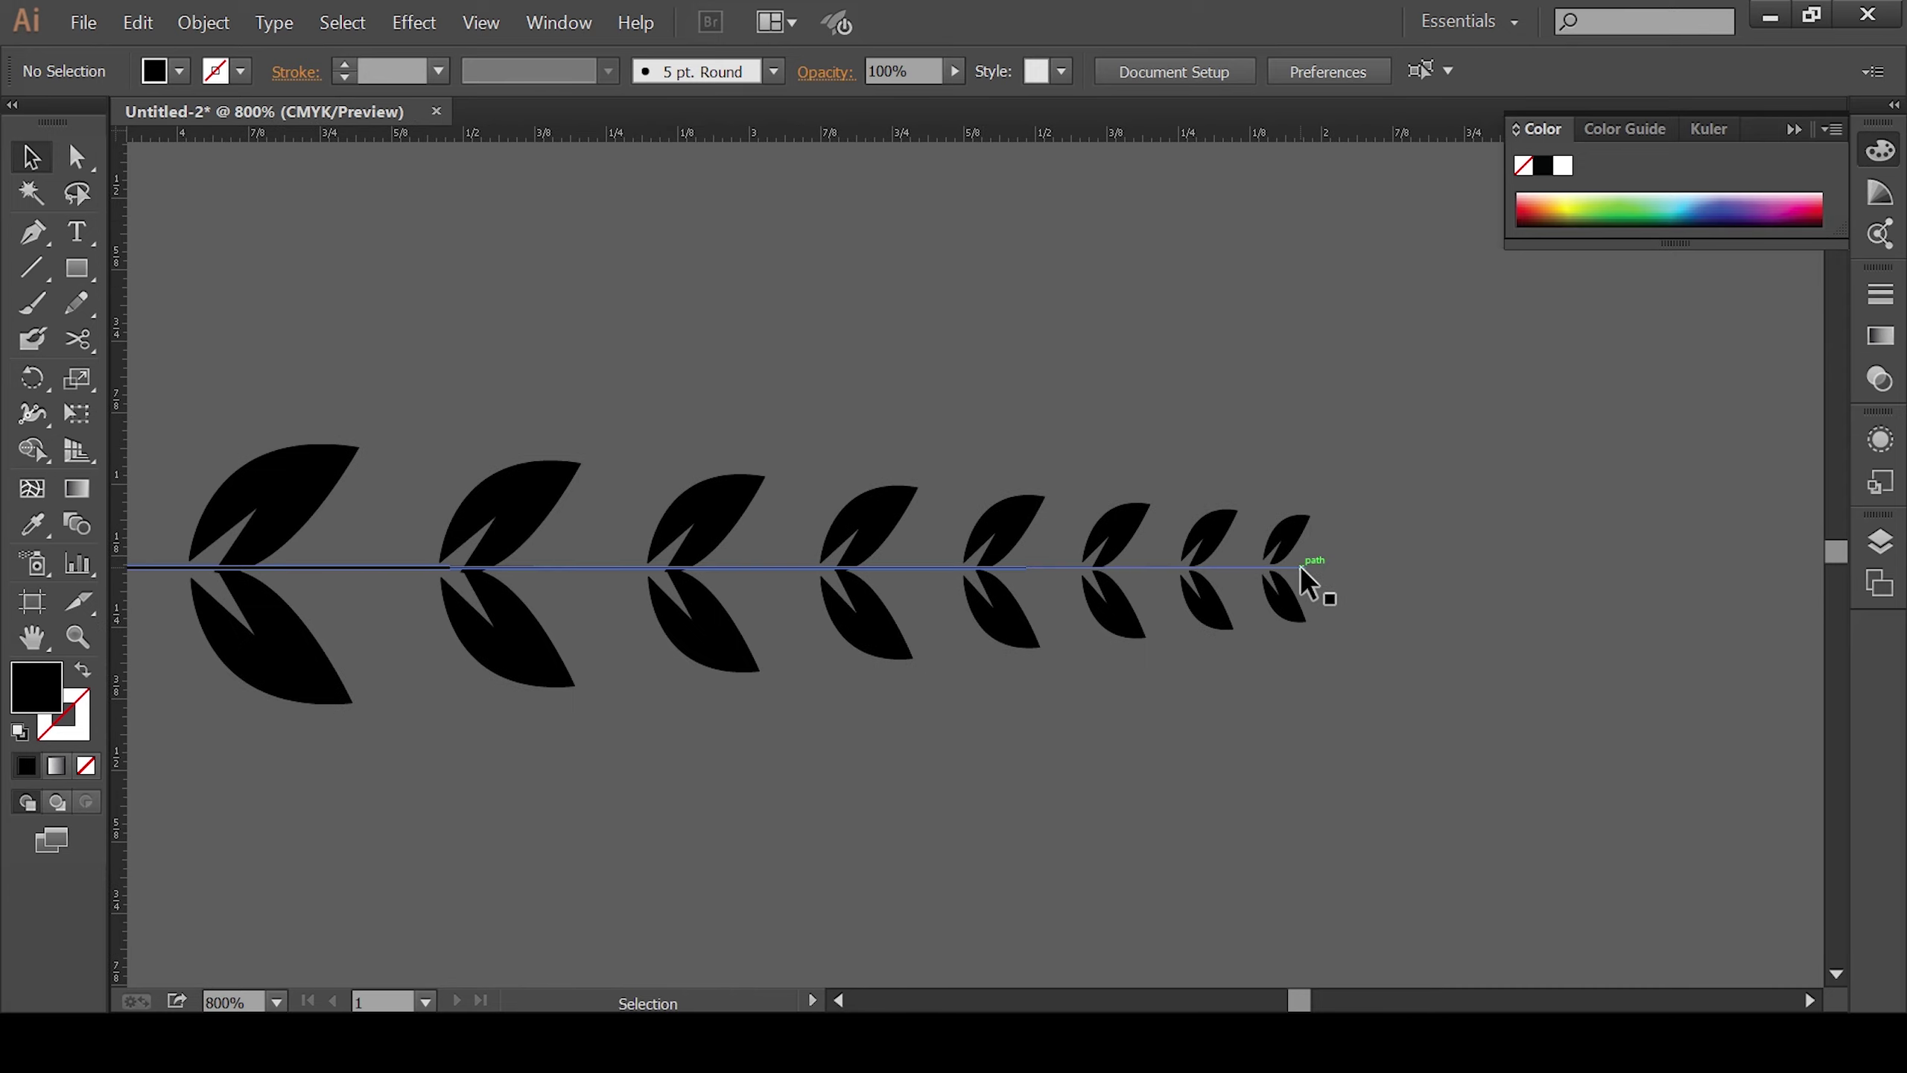
left_click(1299, 564)
left_click_drag(1306, 570, 1341, 567)
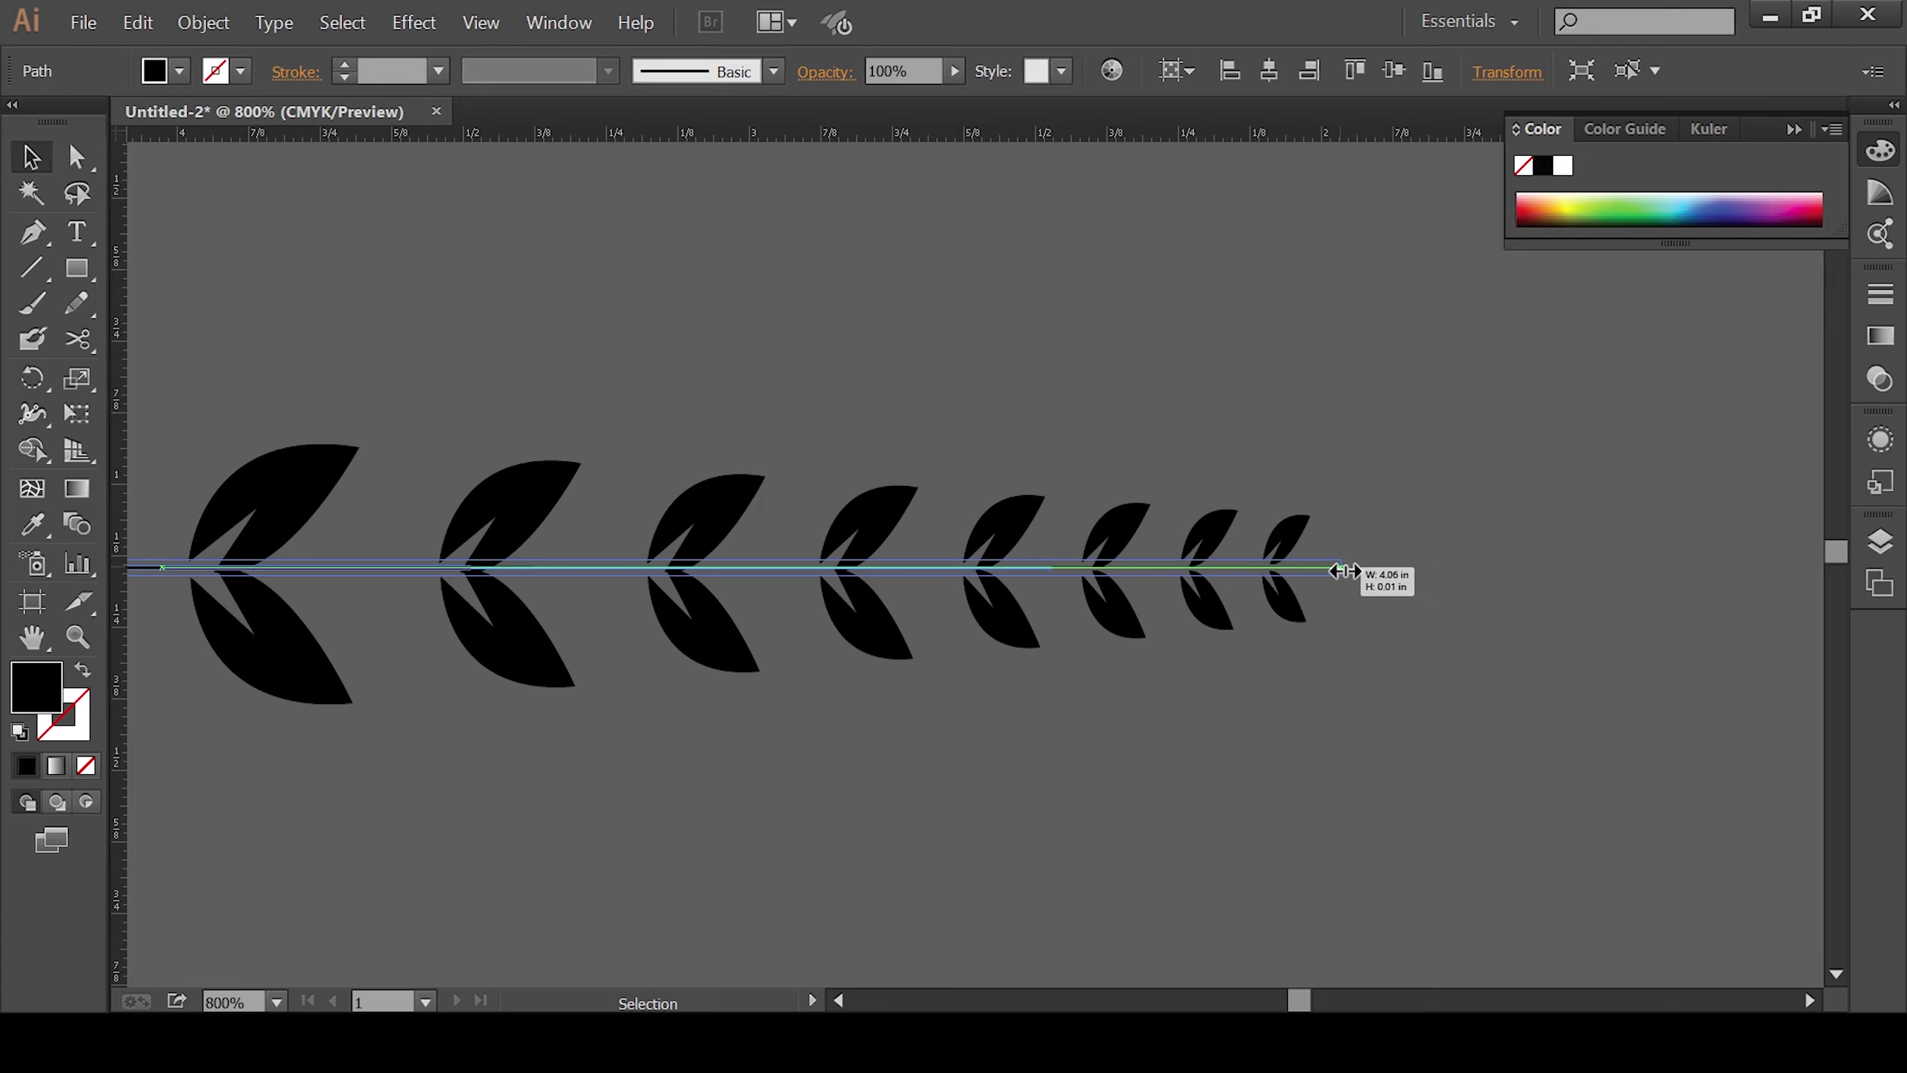
left_click(1437, 630)
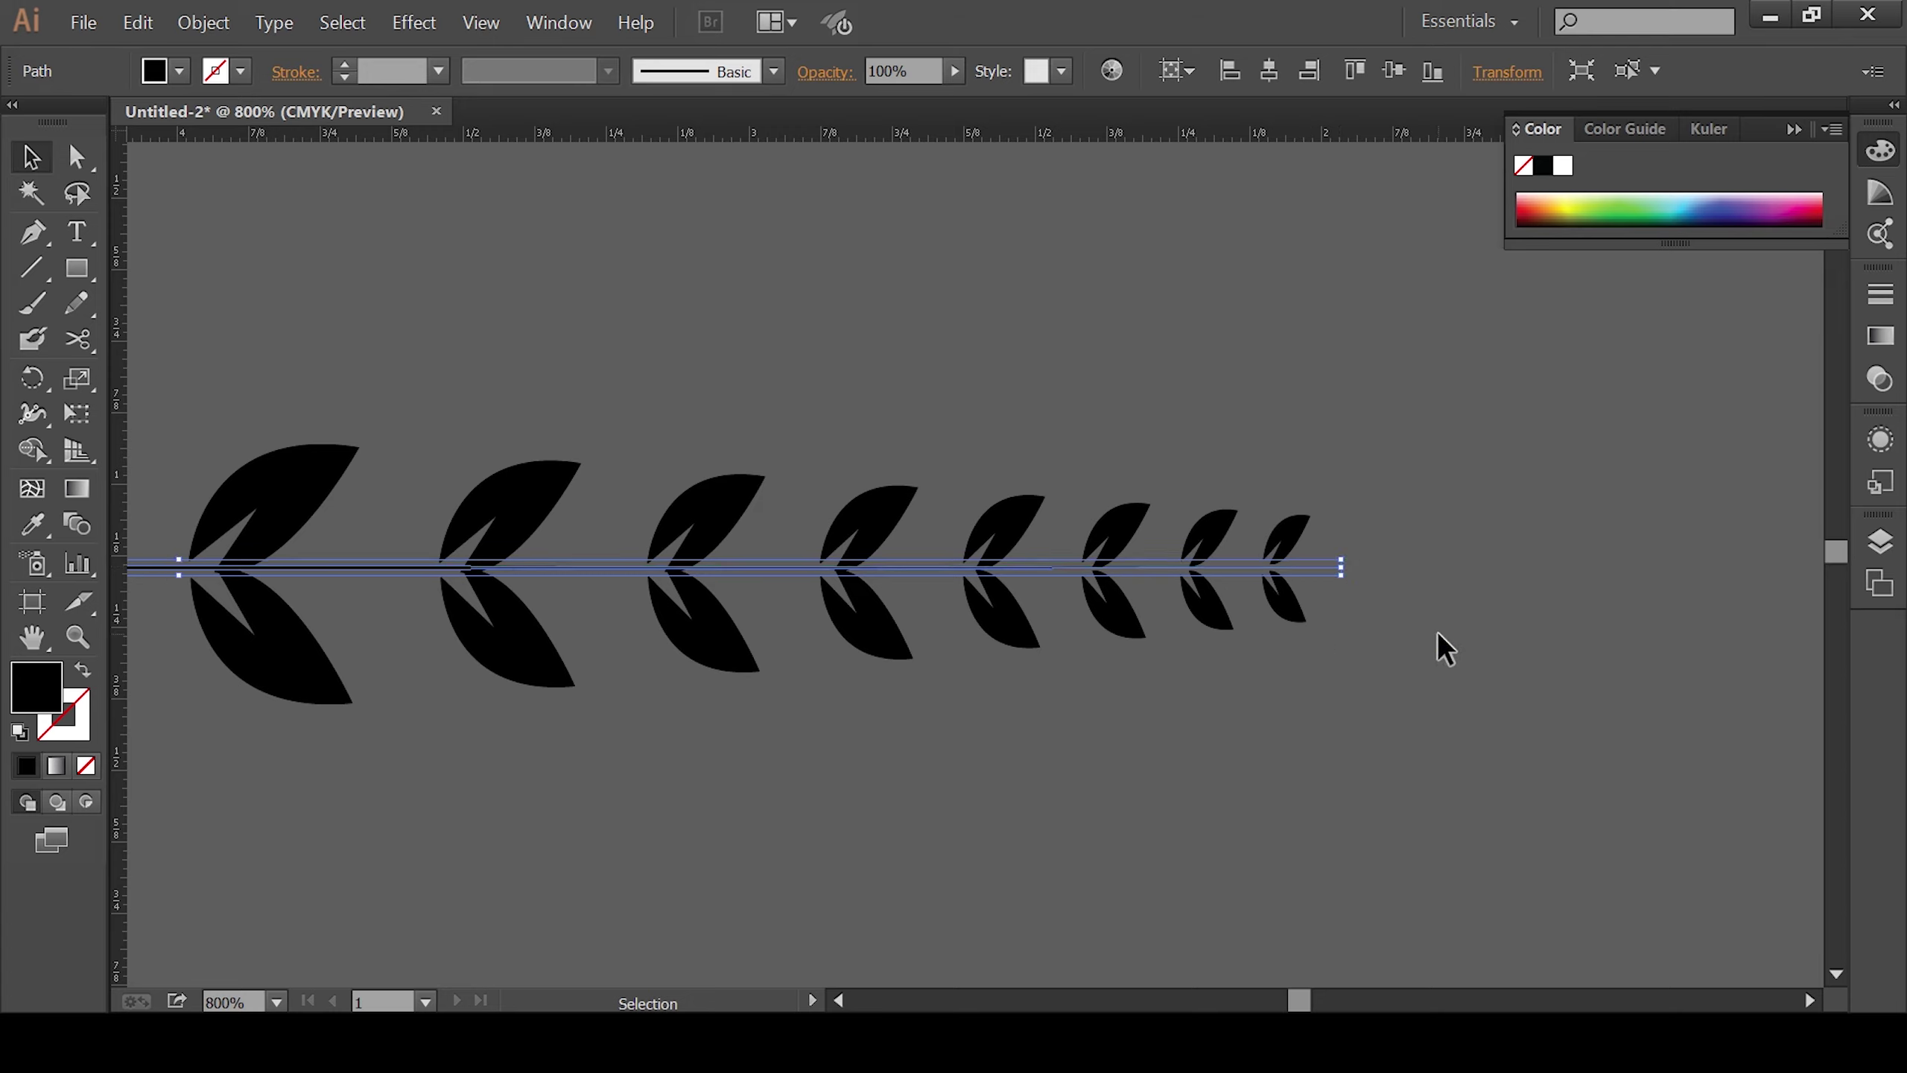
Step: Ungroup the leaves and move the last small lower leaf to the stem's end
left_click(1284, 598)
right_click(1282, 599)
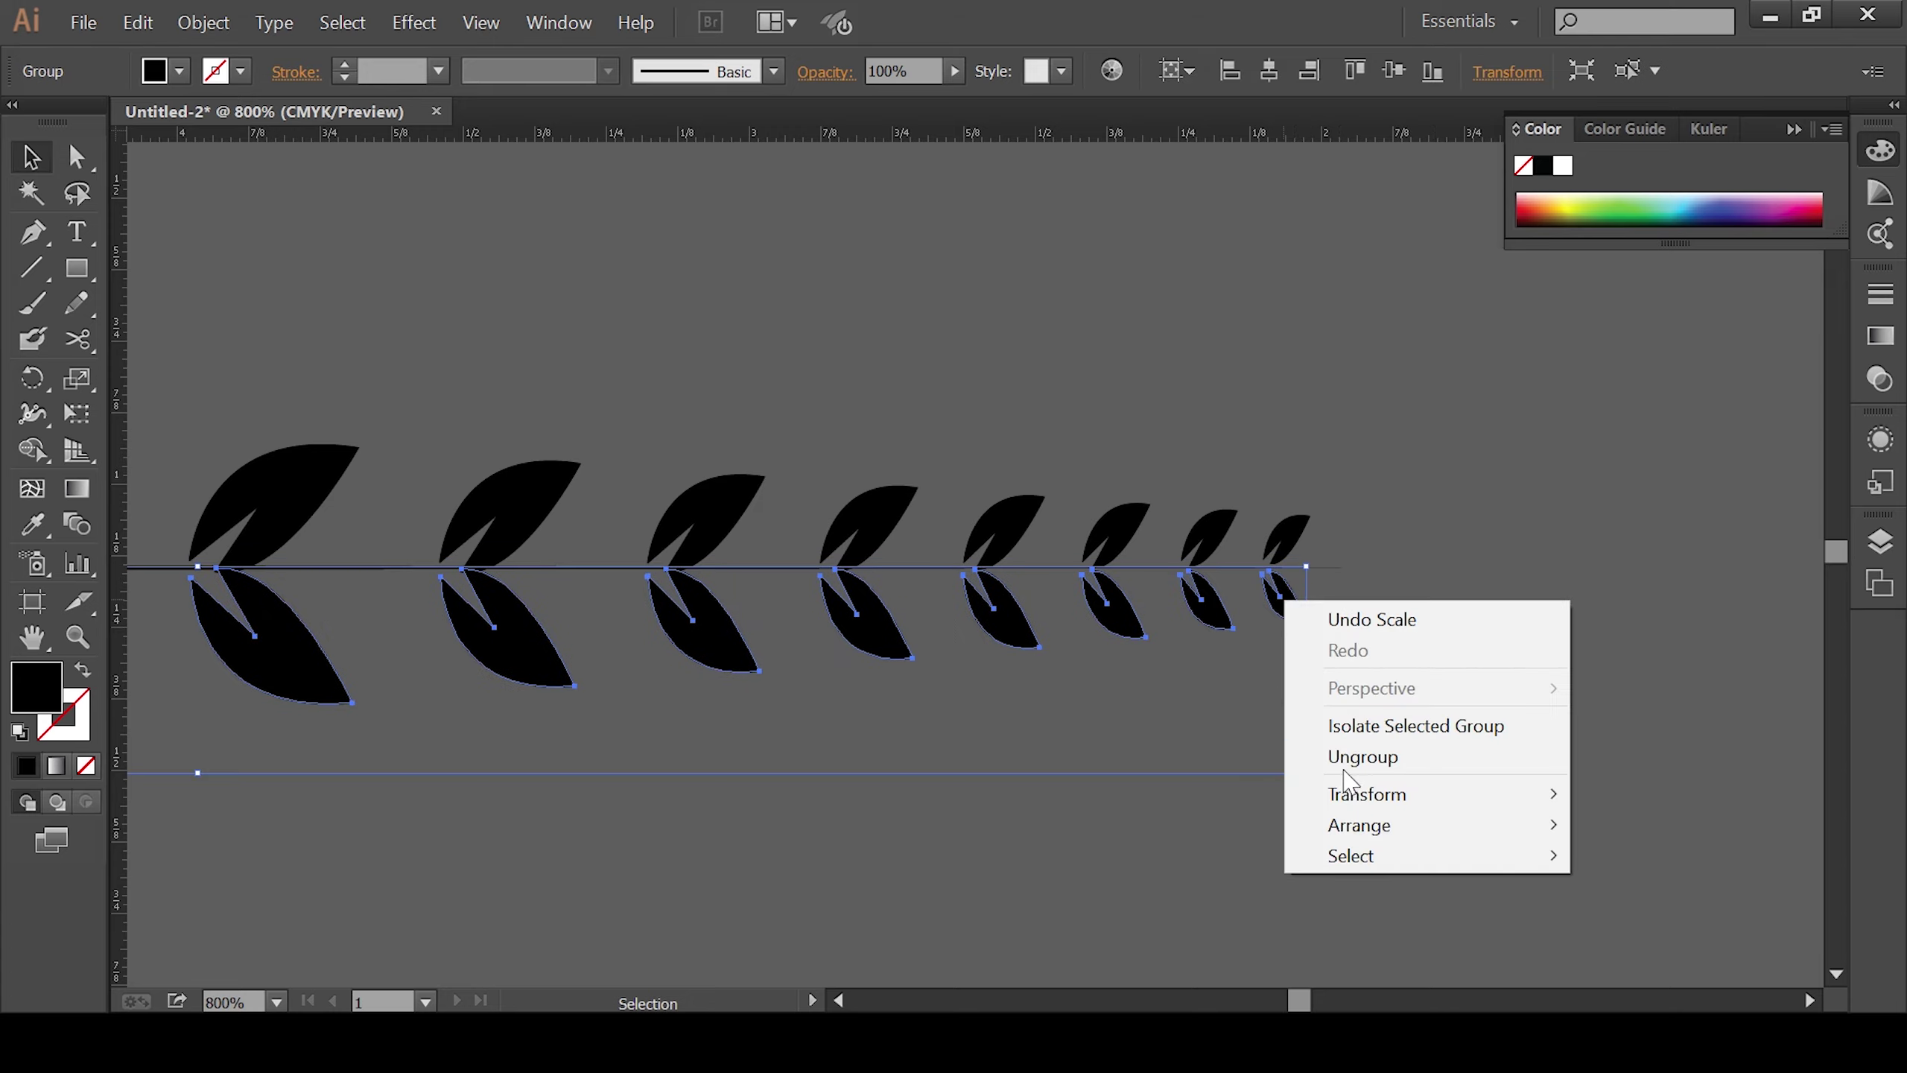
left_click(1352, 754)
left_click(1293, 600)
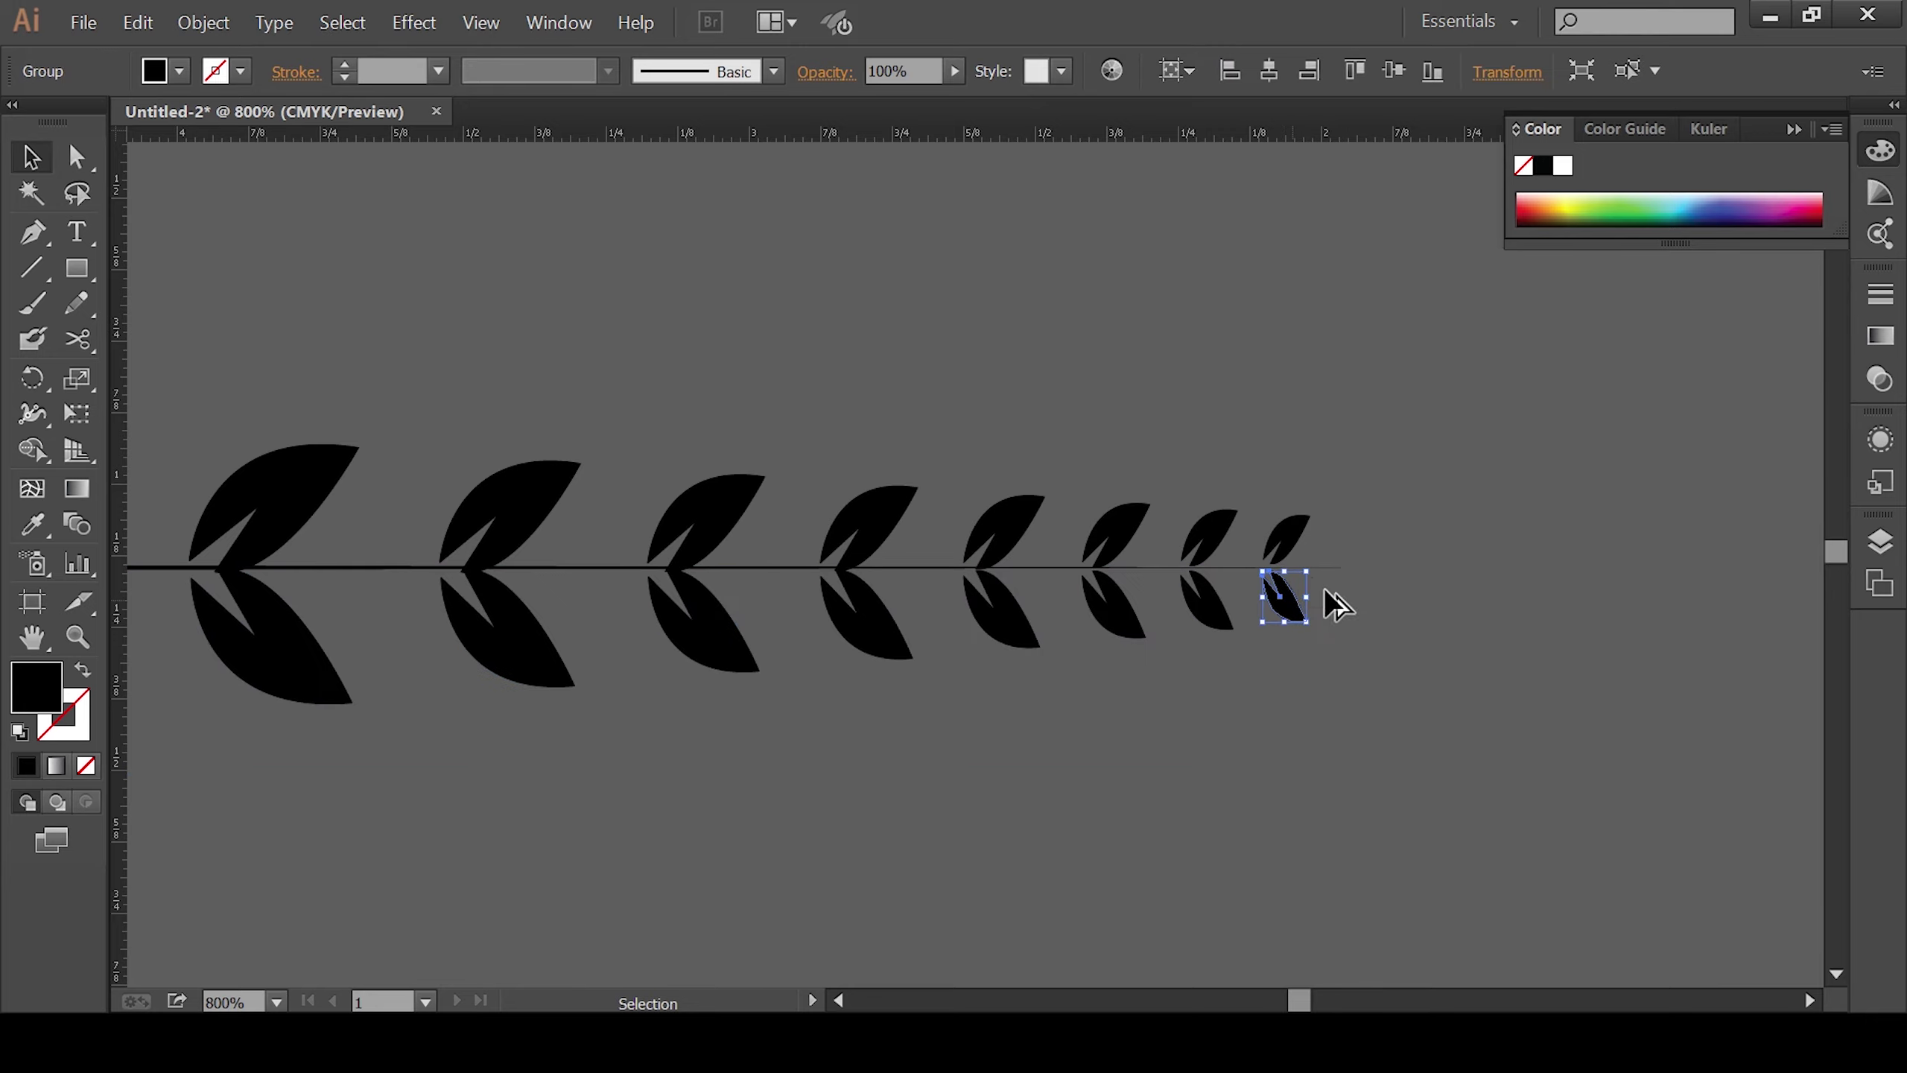
left_click_drag(1293, 600, 1357, 568)
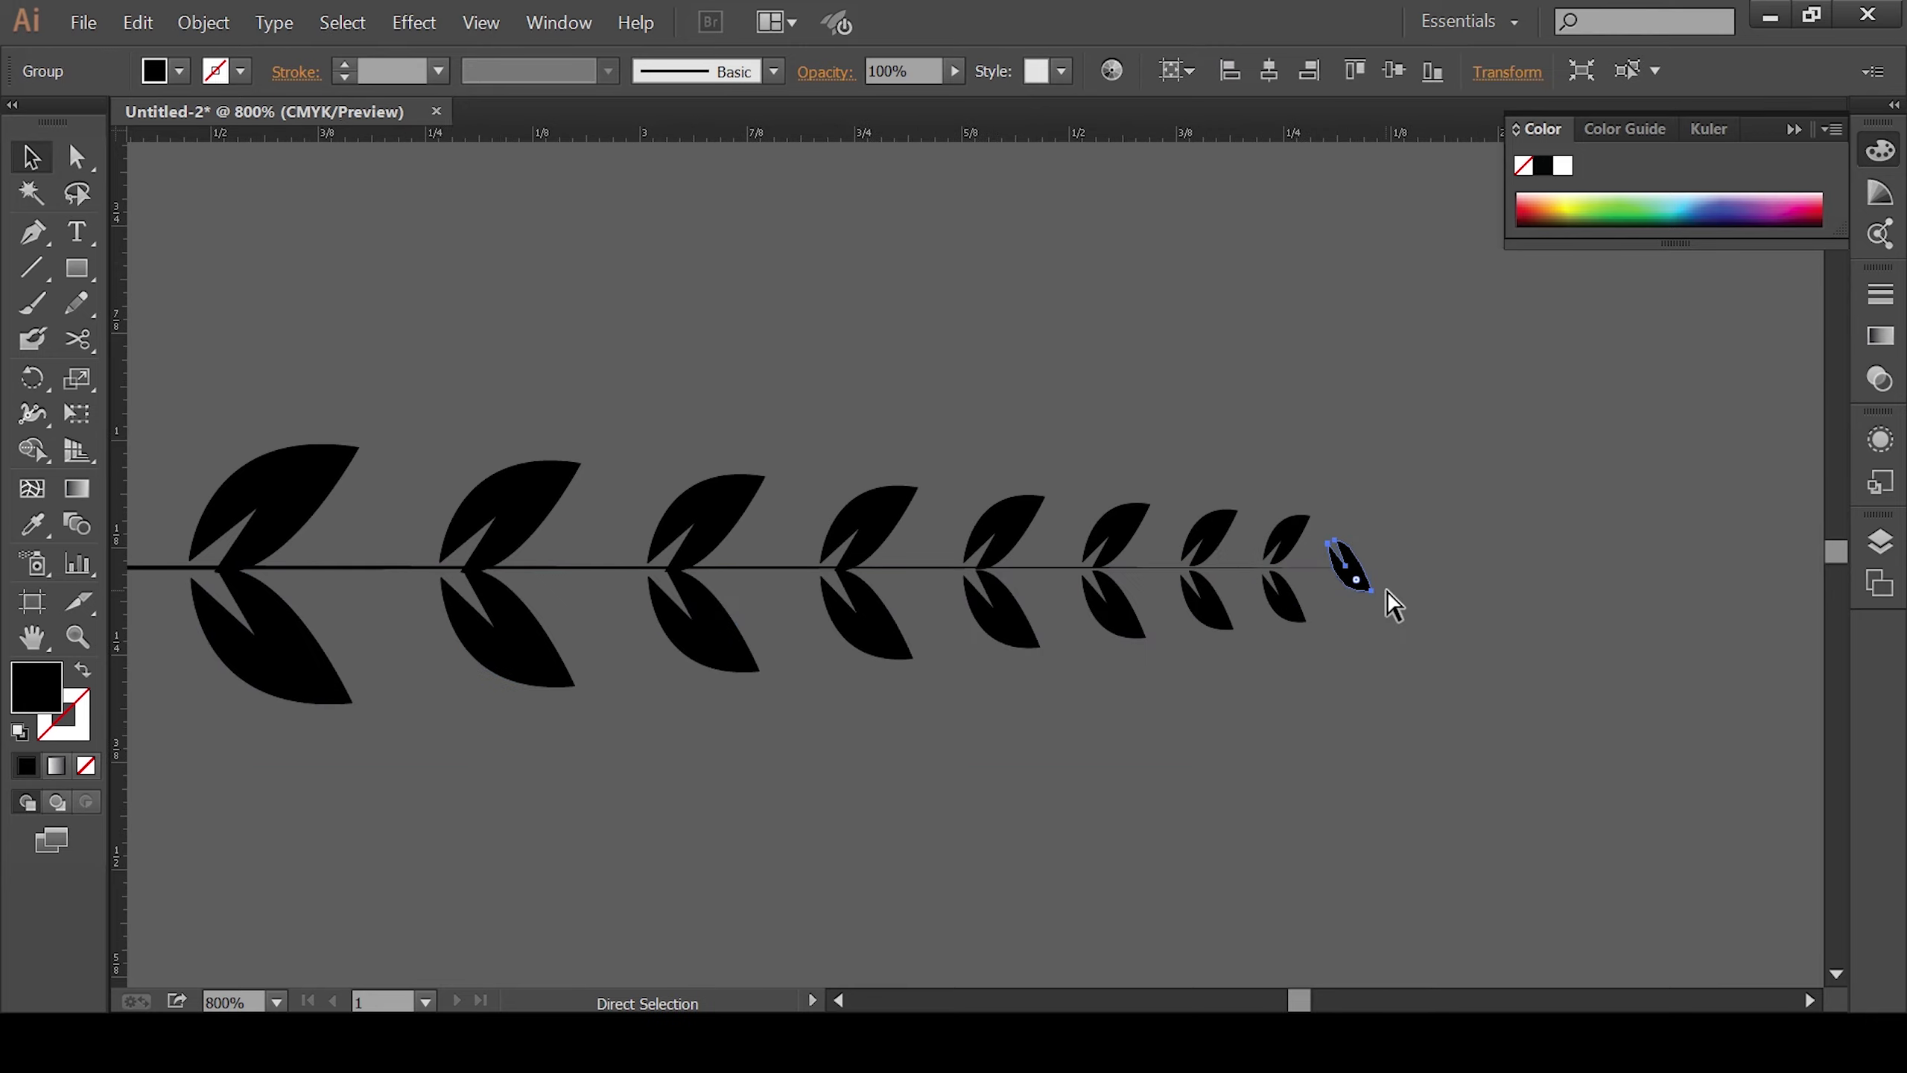
Step: Rotate the tip leaf to point outward along the stem
key("ctrl+plus")
key("ctrl+plus")
key("ctrl+plus")
left_click_drag(1542, 608, 808, 574)
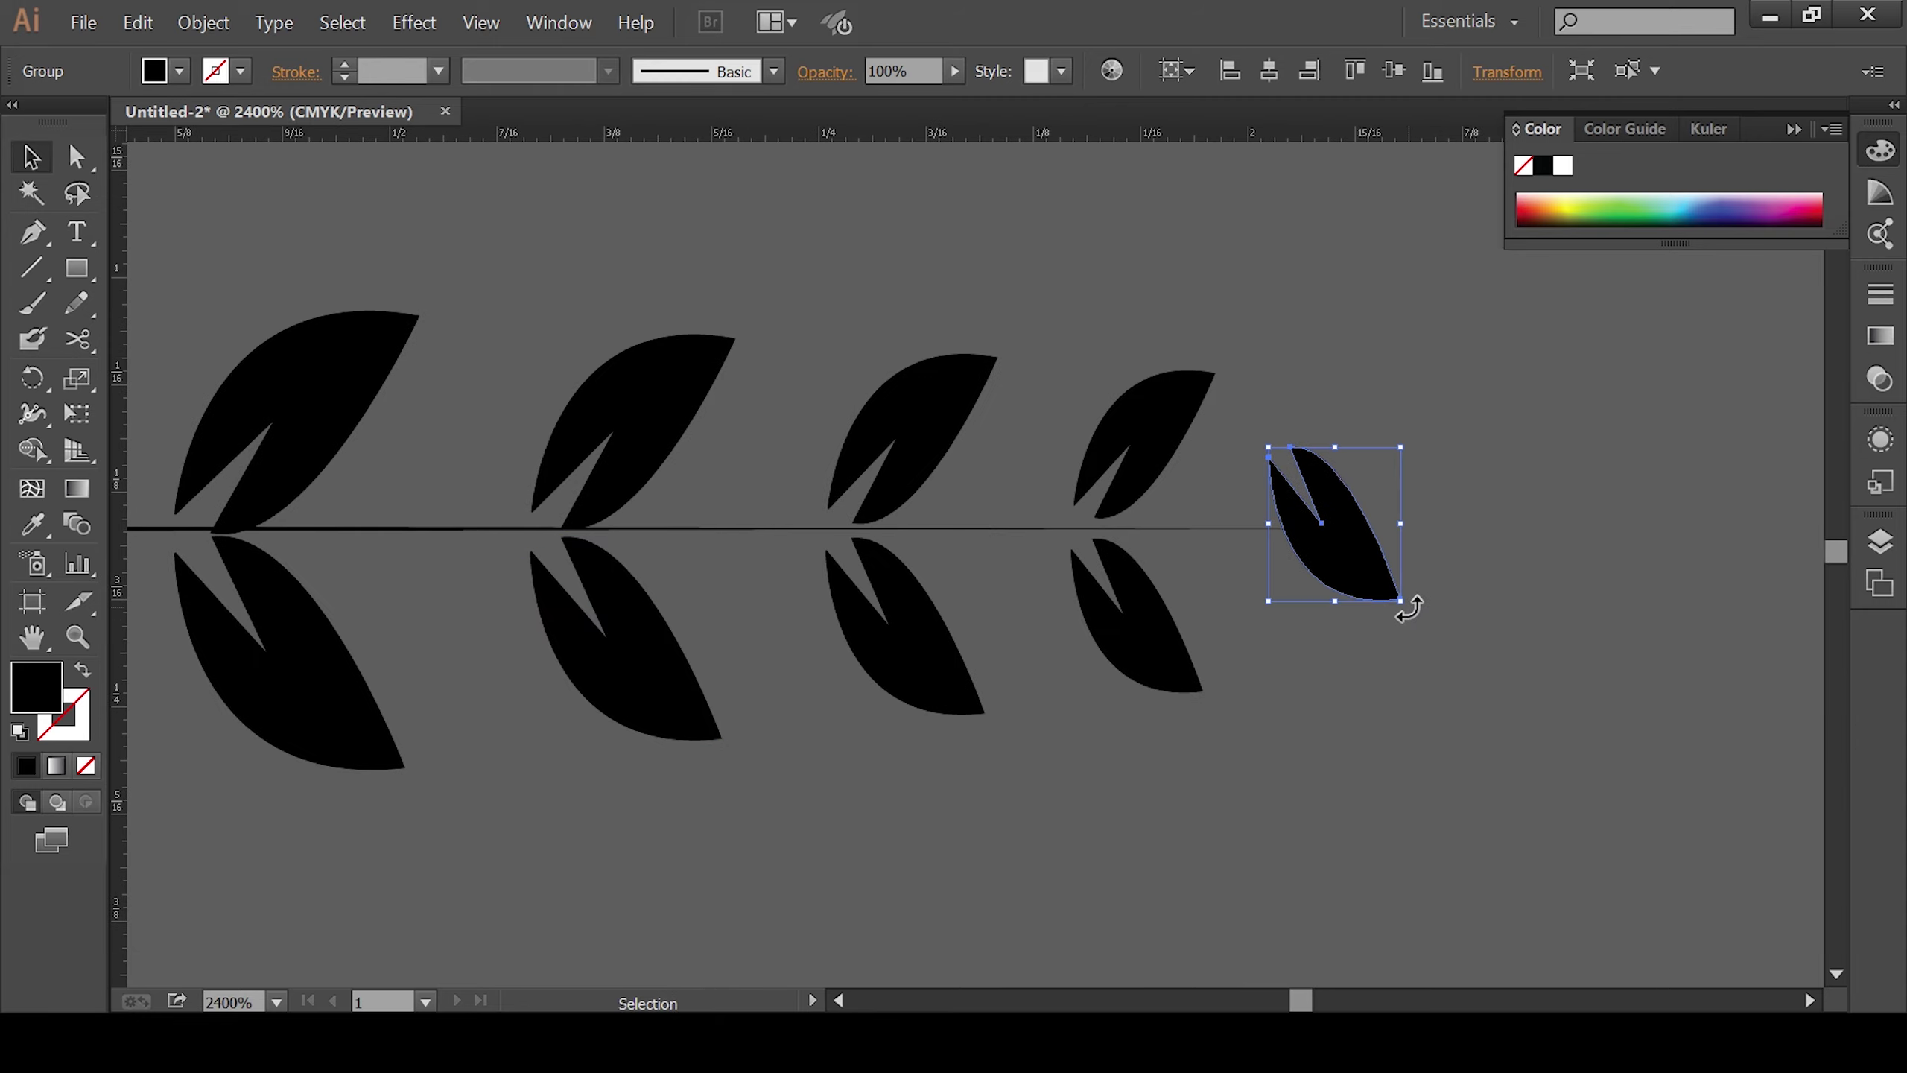
mouse_move(1408, 607)
left_mouse_down()
mouse_move(1477, 518)
mouse_move(1450, 501)
left_mouse_up()
left_click(1484, 560)
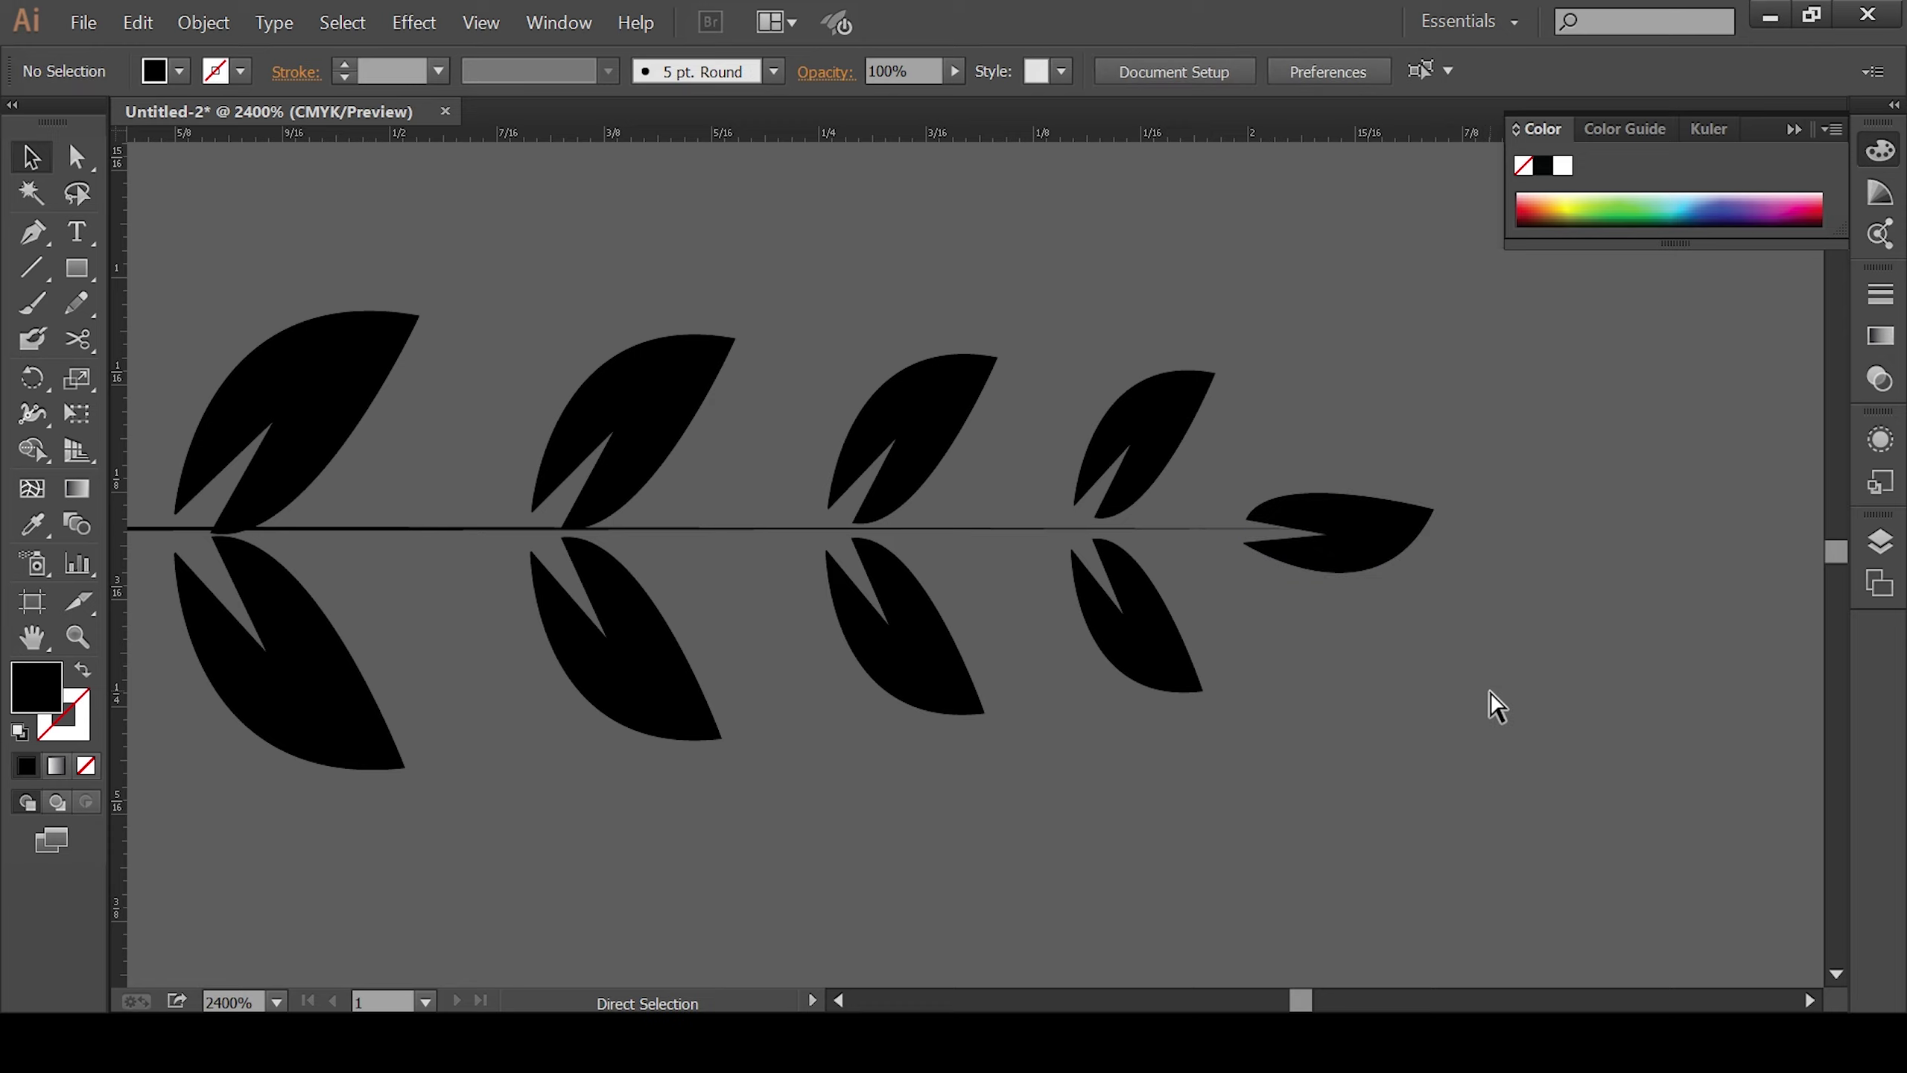
key("ctrl+minus")
key("ctrl+minus")
key("ctrl+minus")
key("ctrl+minus")
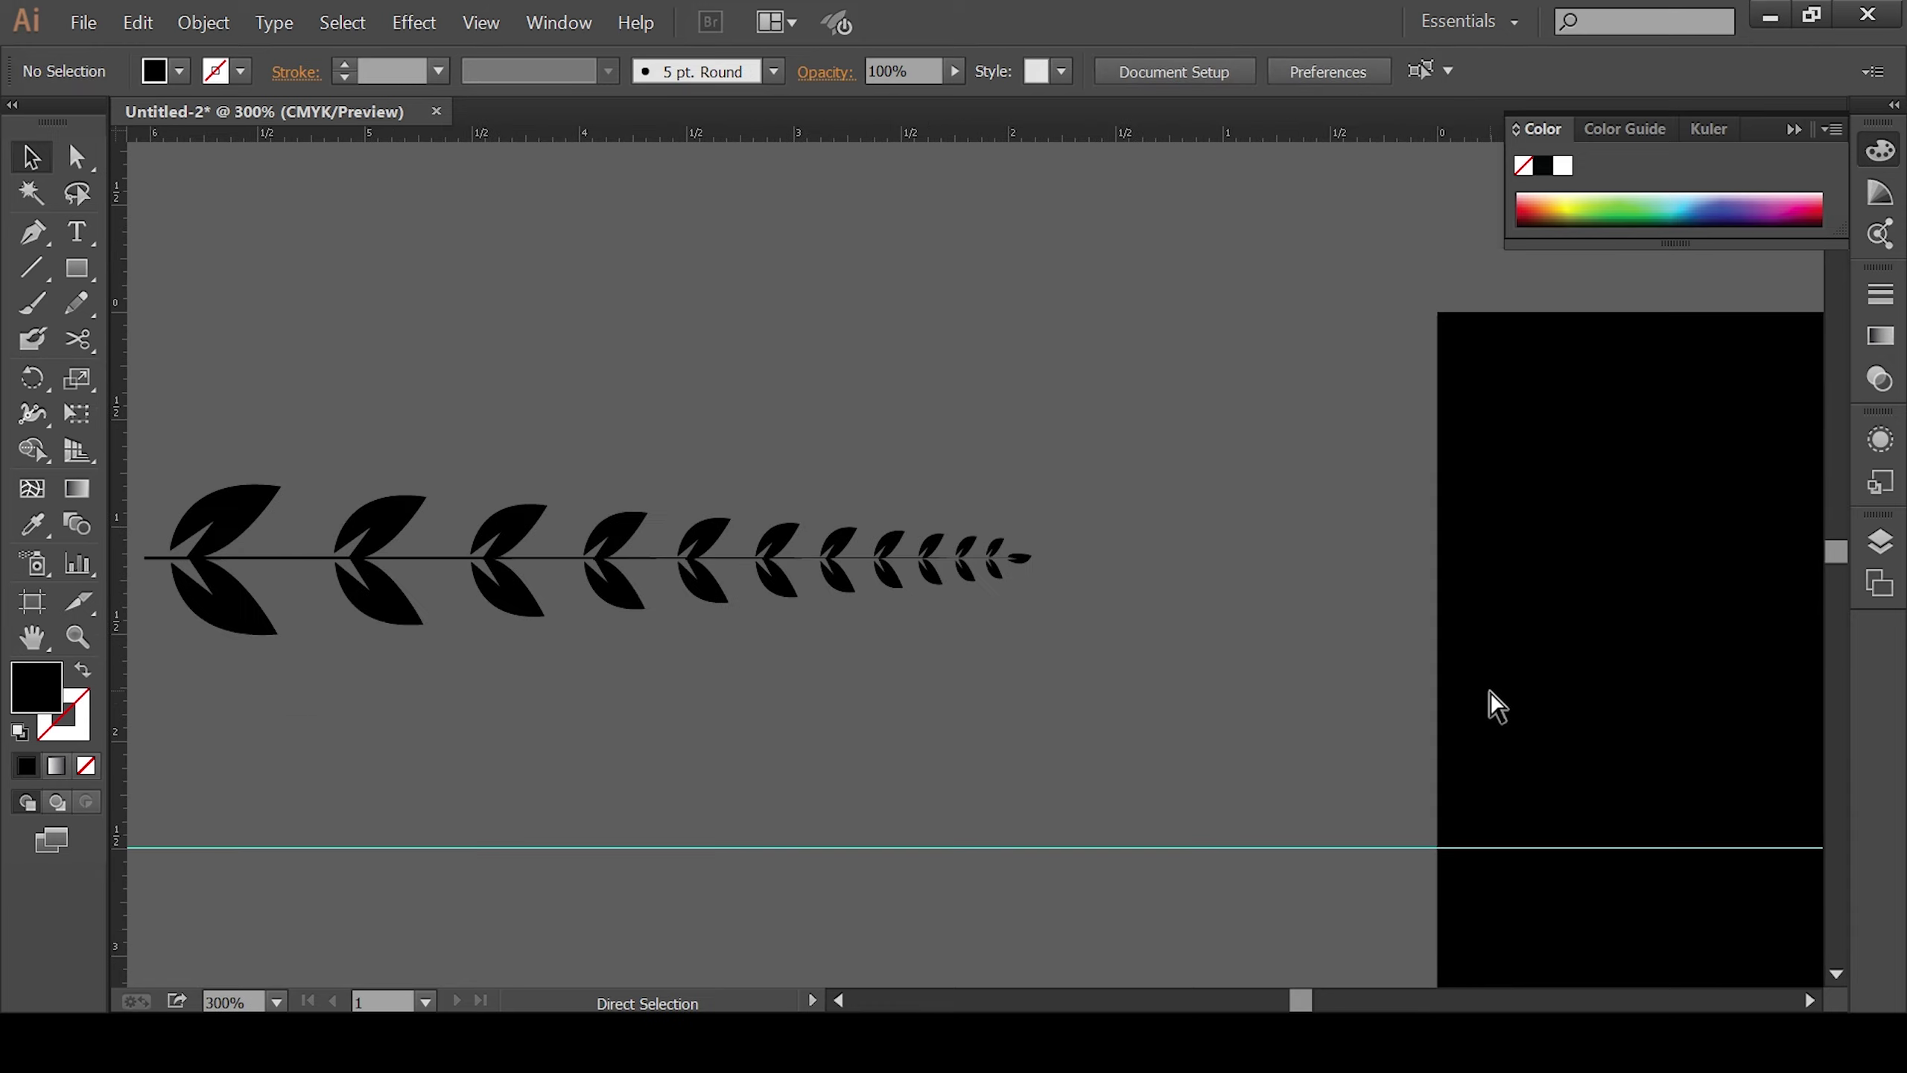
key("ctrl+minus")
Step: Squash the whole leaf branch vertically to about 0.22 in
left_click_drag(1085, 703, 1226, 724)
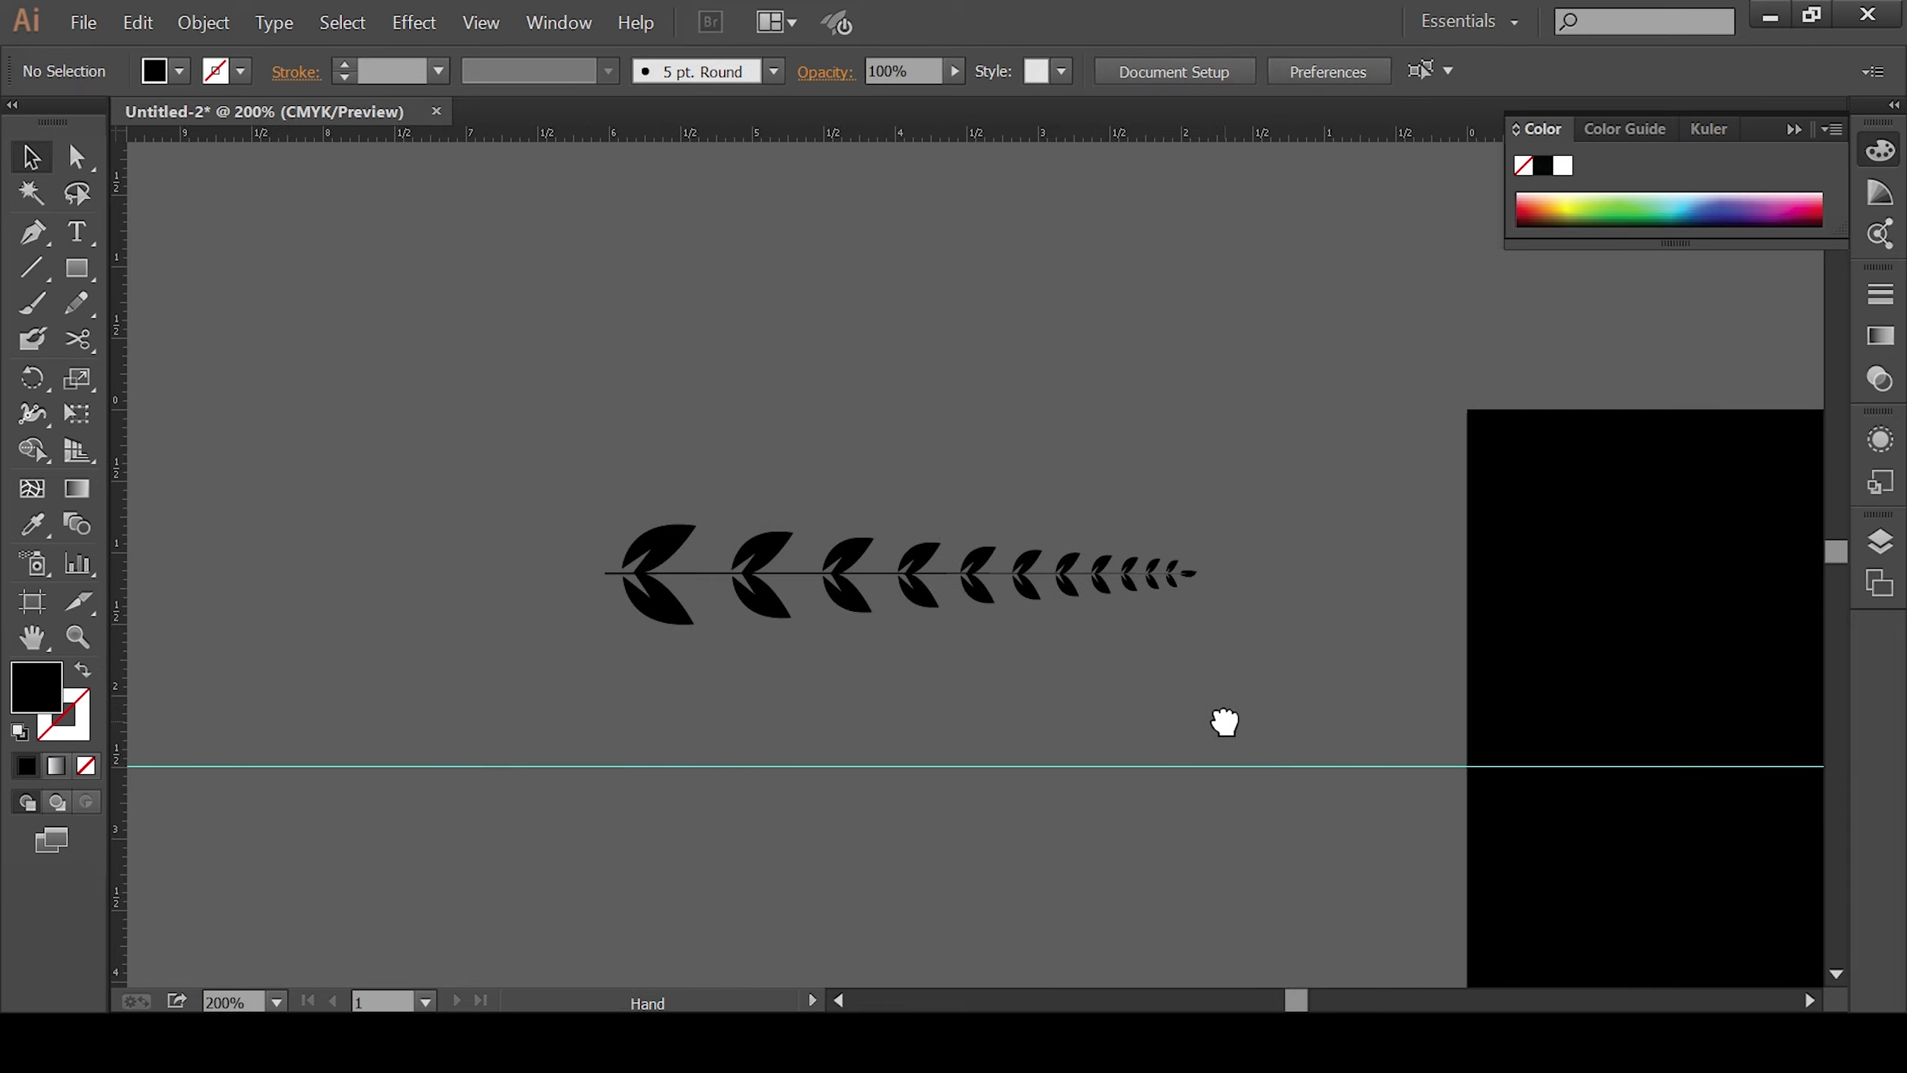
left_click_drag(487, 434, 1214, 639)
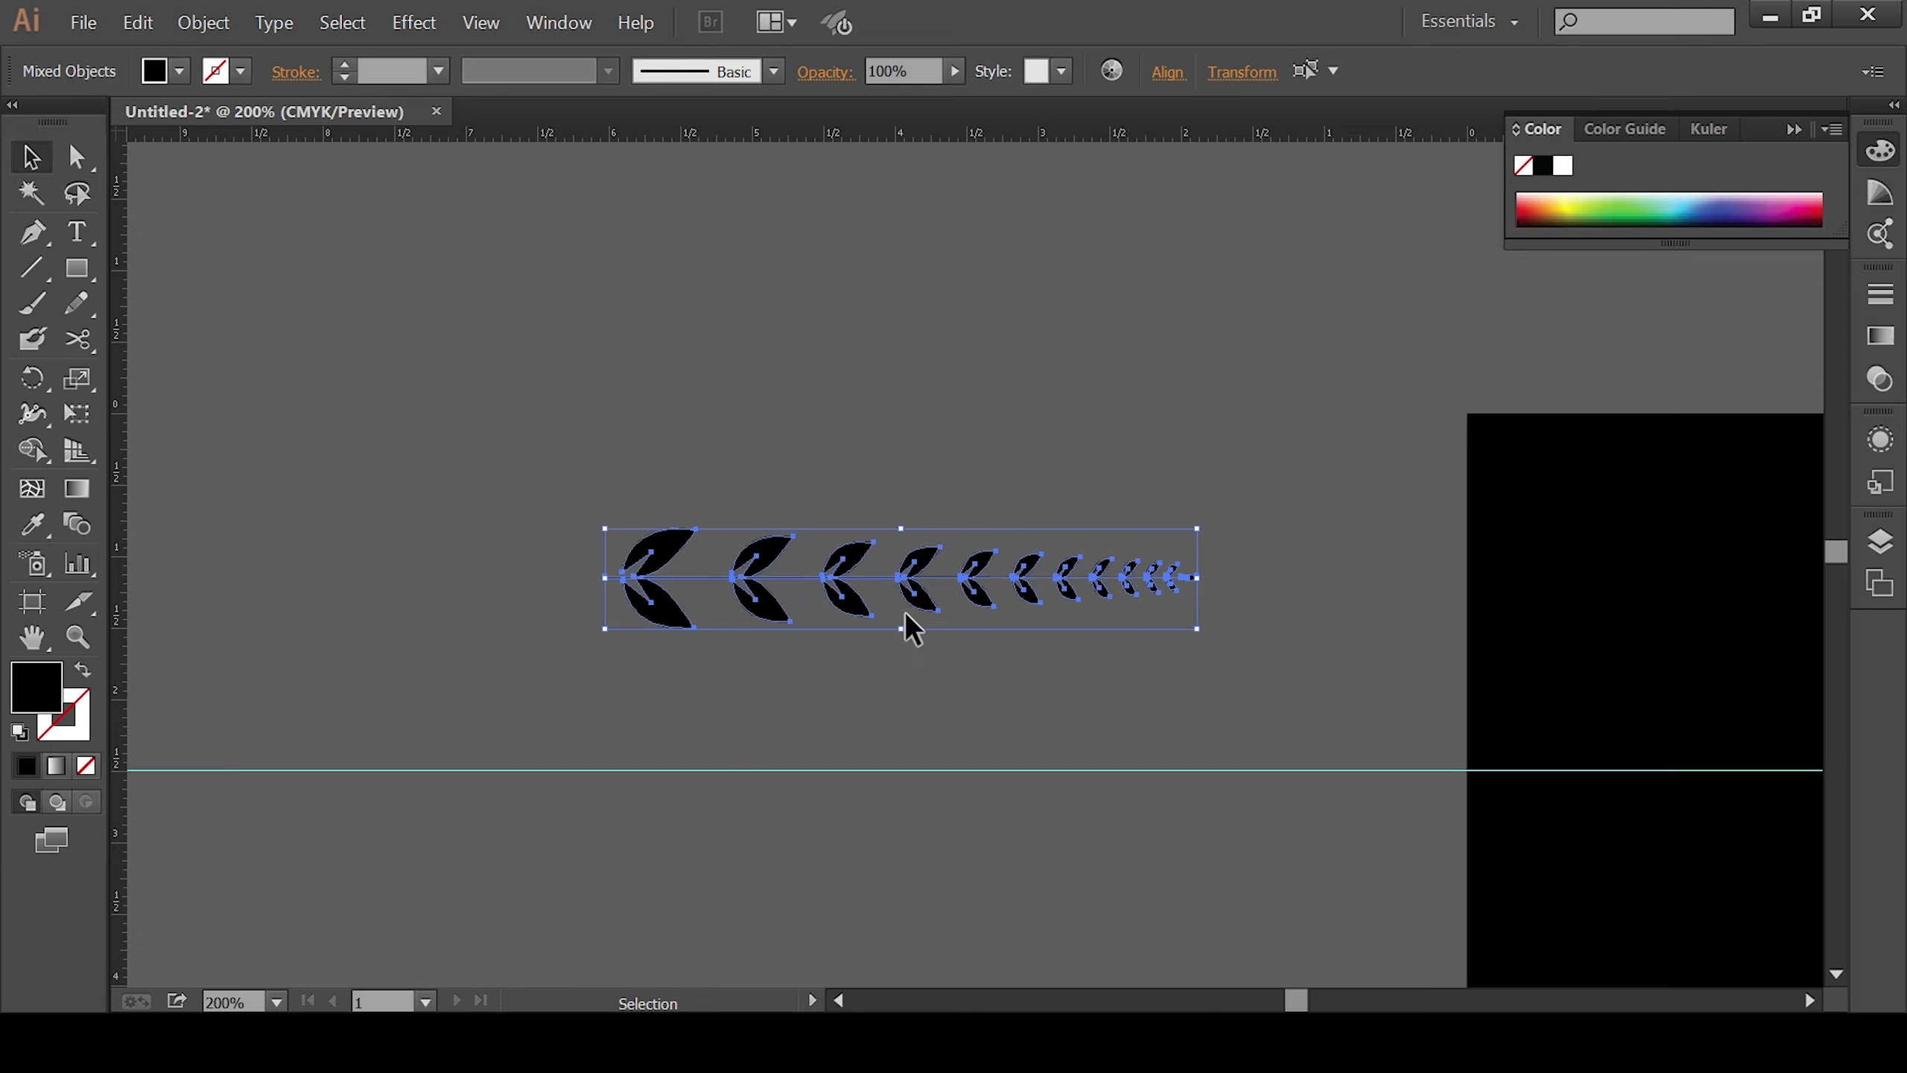
left_click_drag(902, 637, 906, 605)
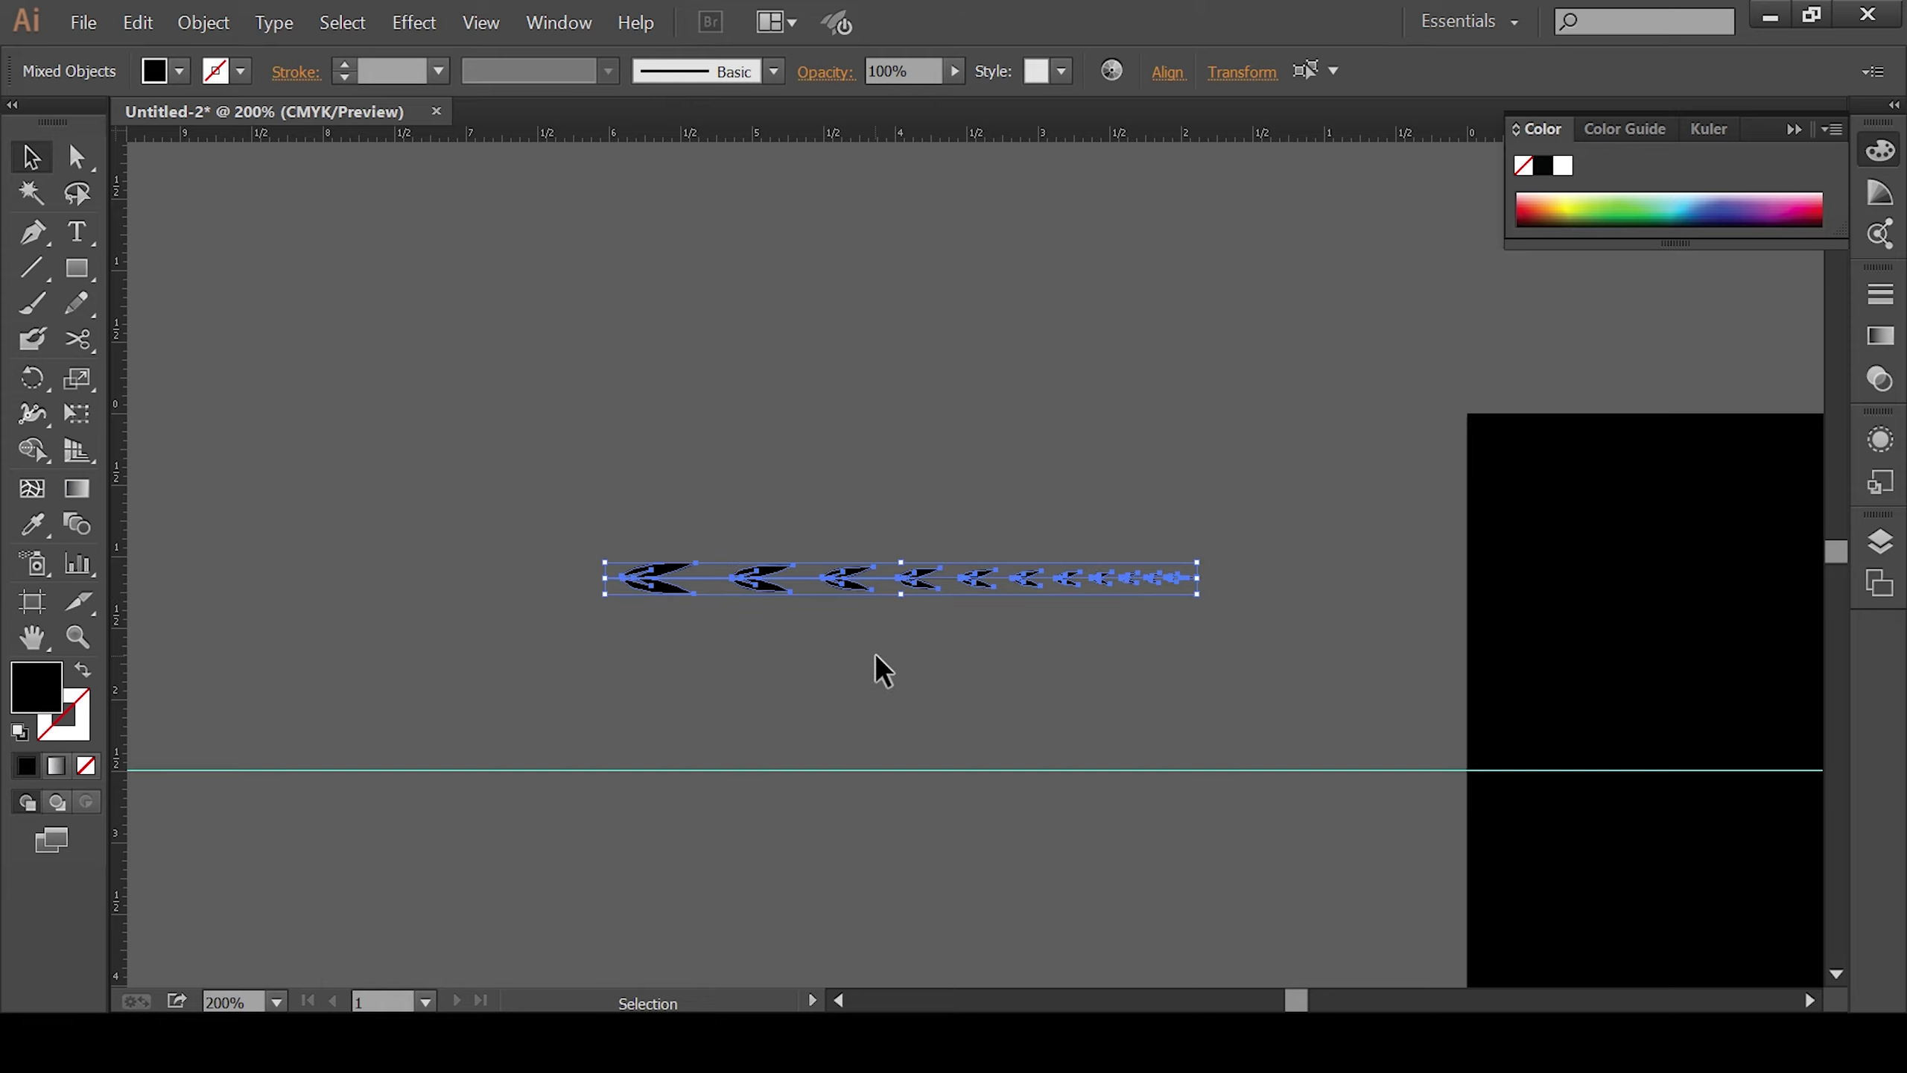
left_click(874, 652)
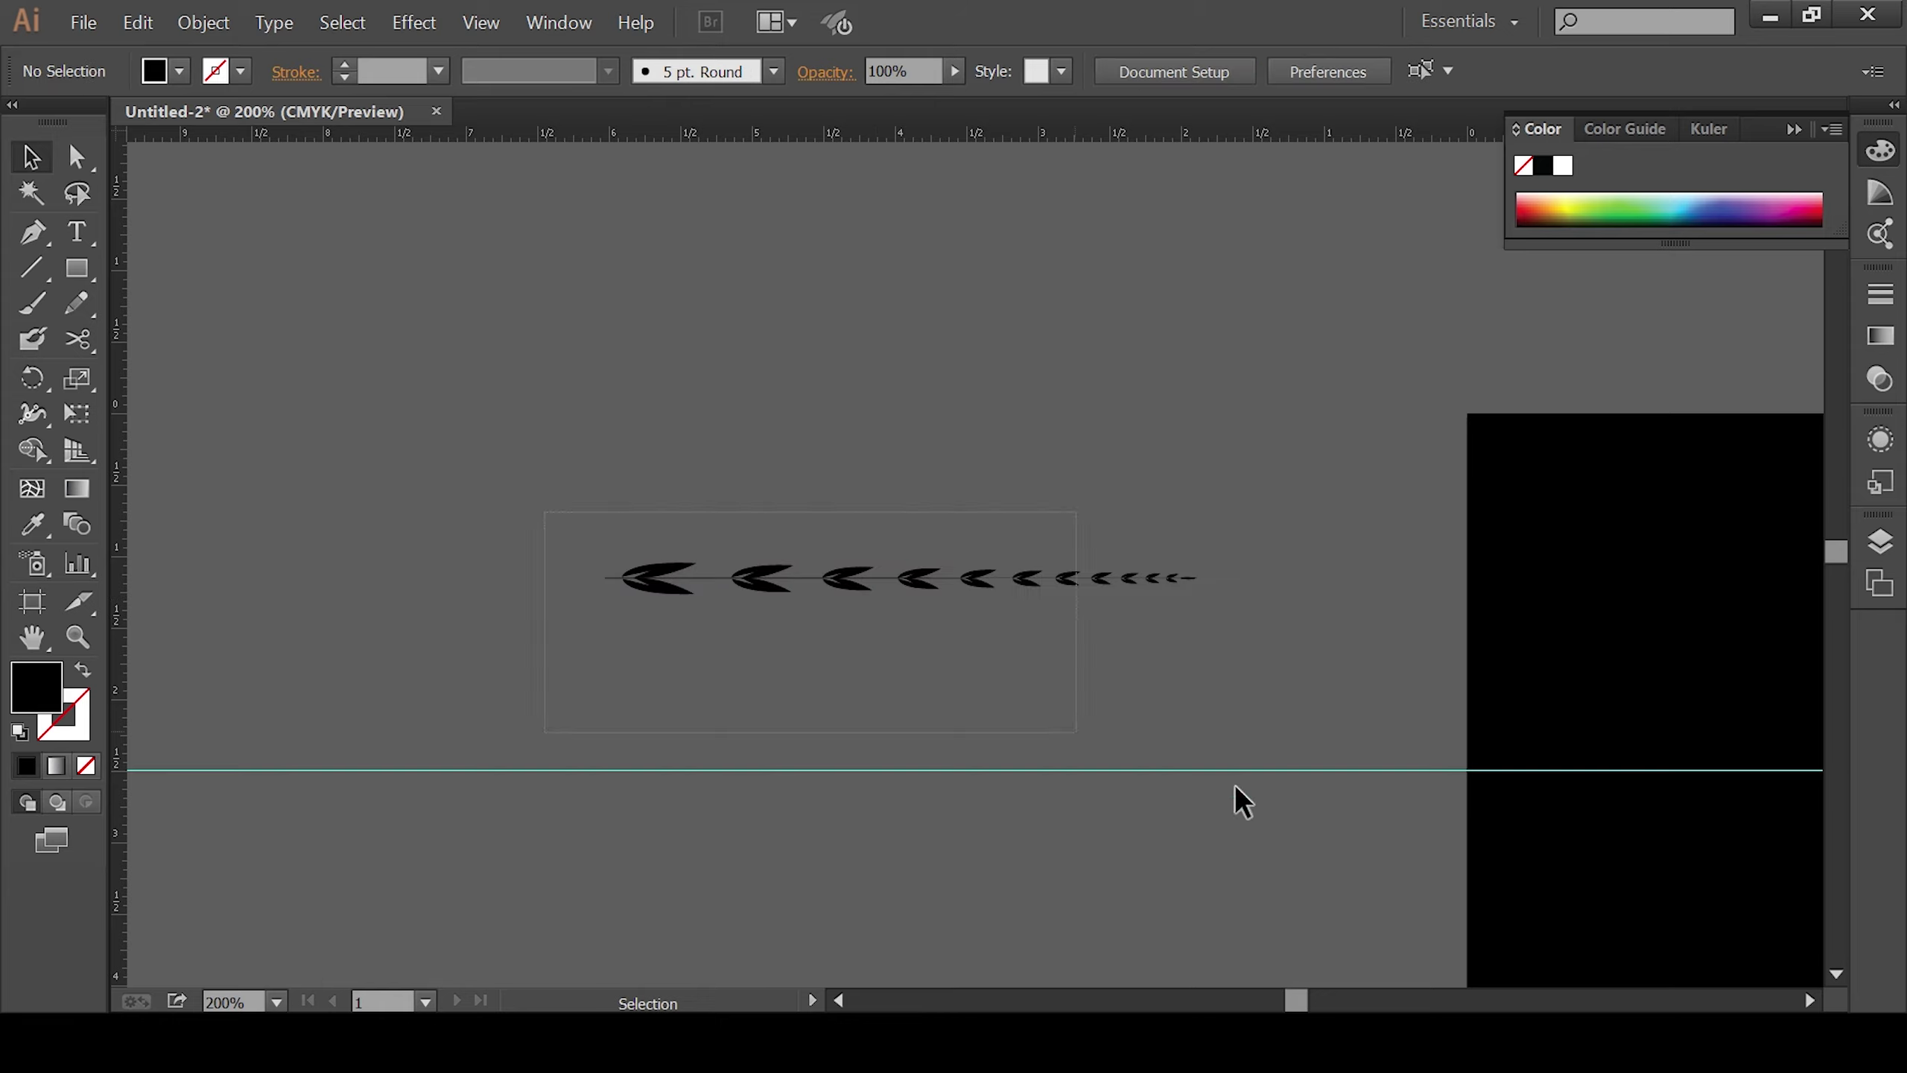
Step: Fill every leaf and the stem of the branch with white
key("ctrl+a")
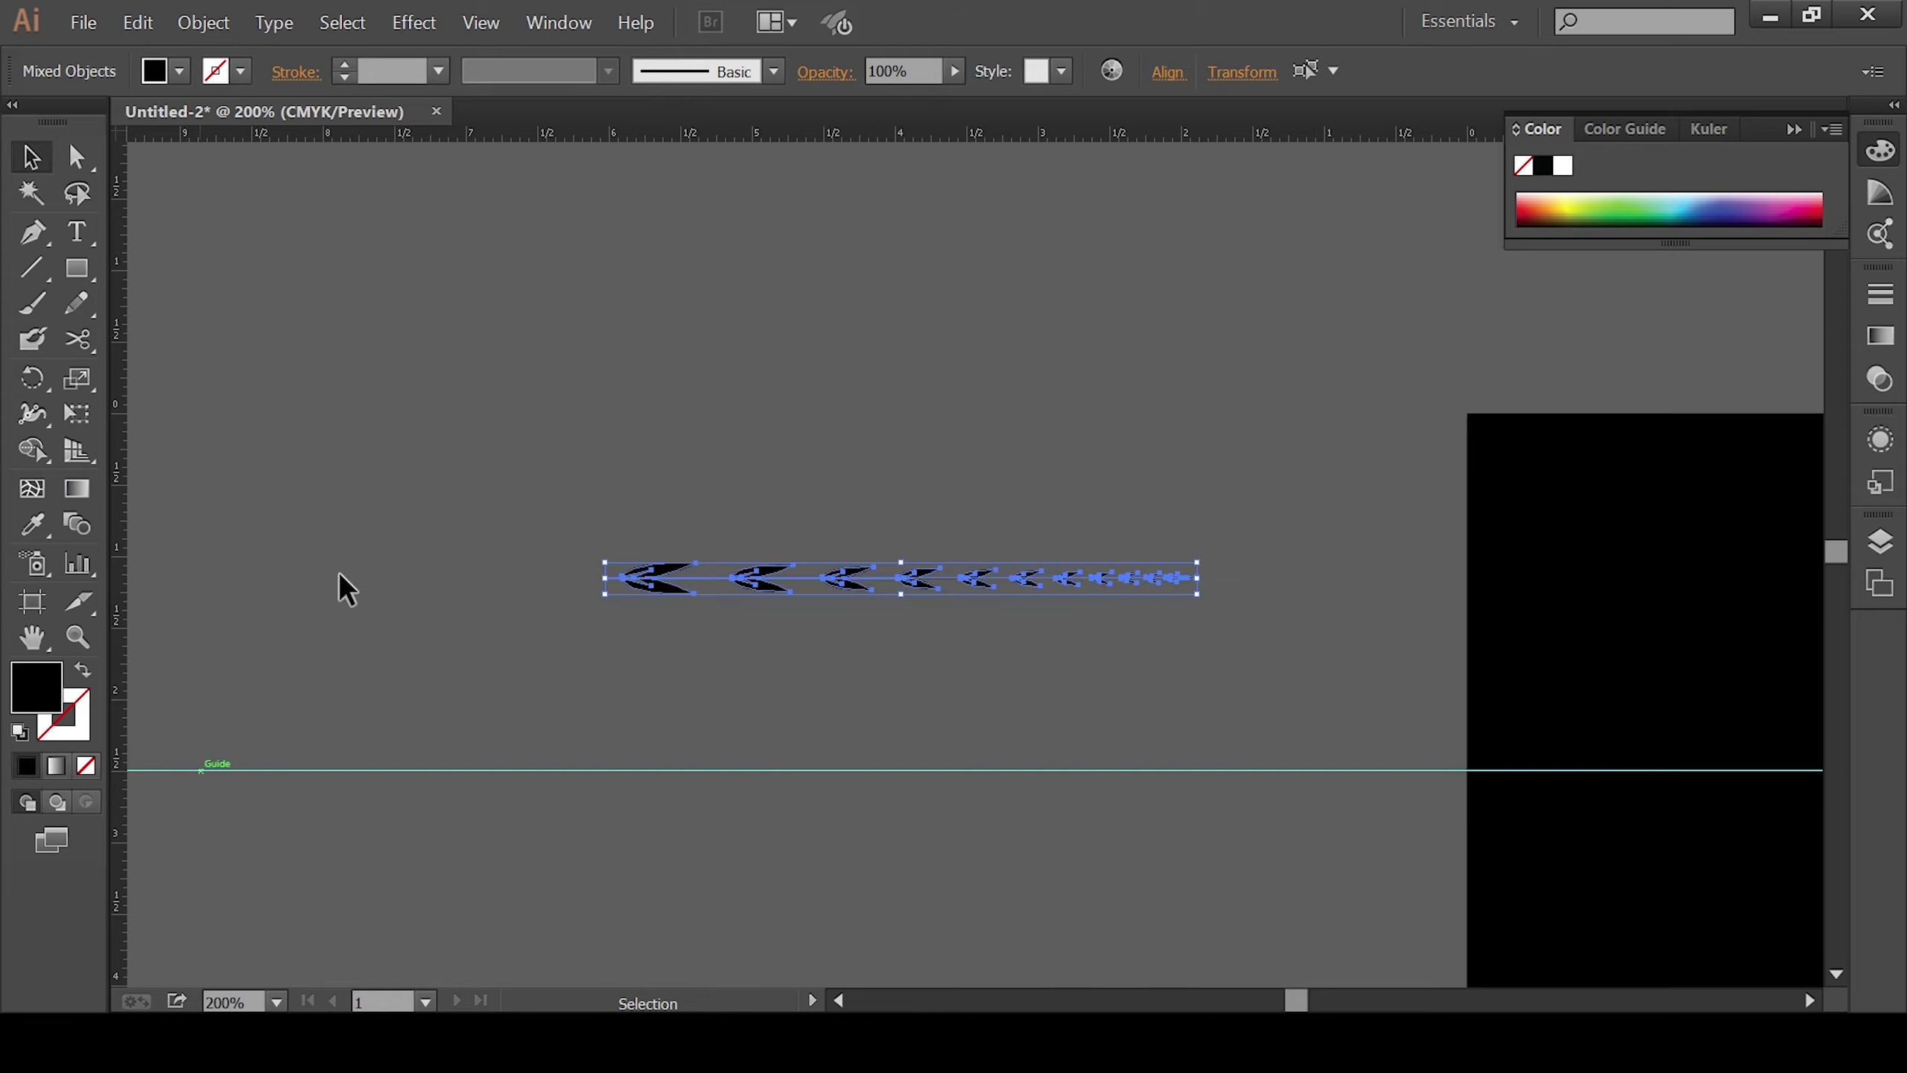
left_click(1562, 165)
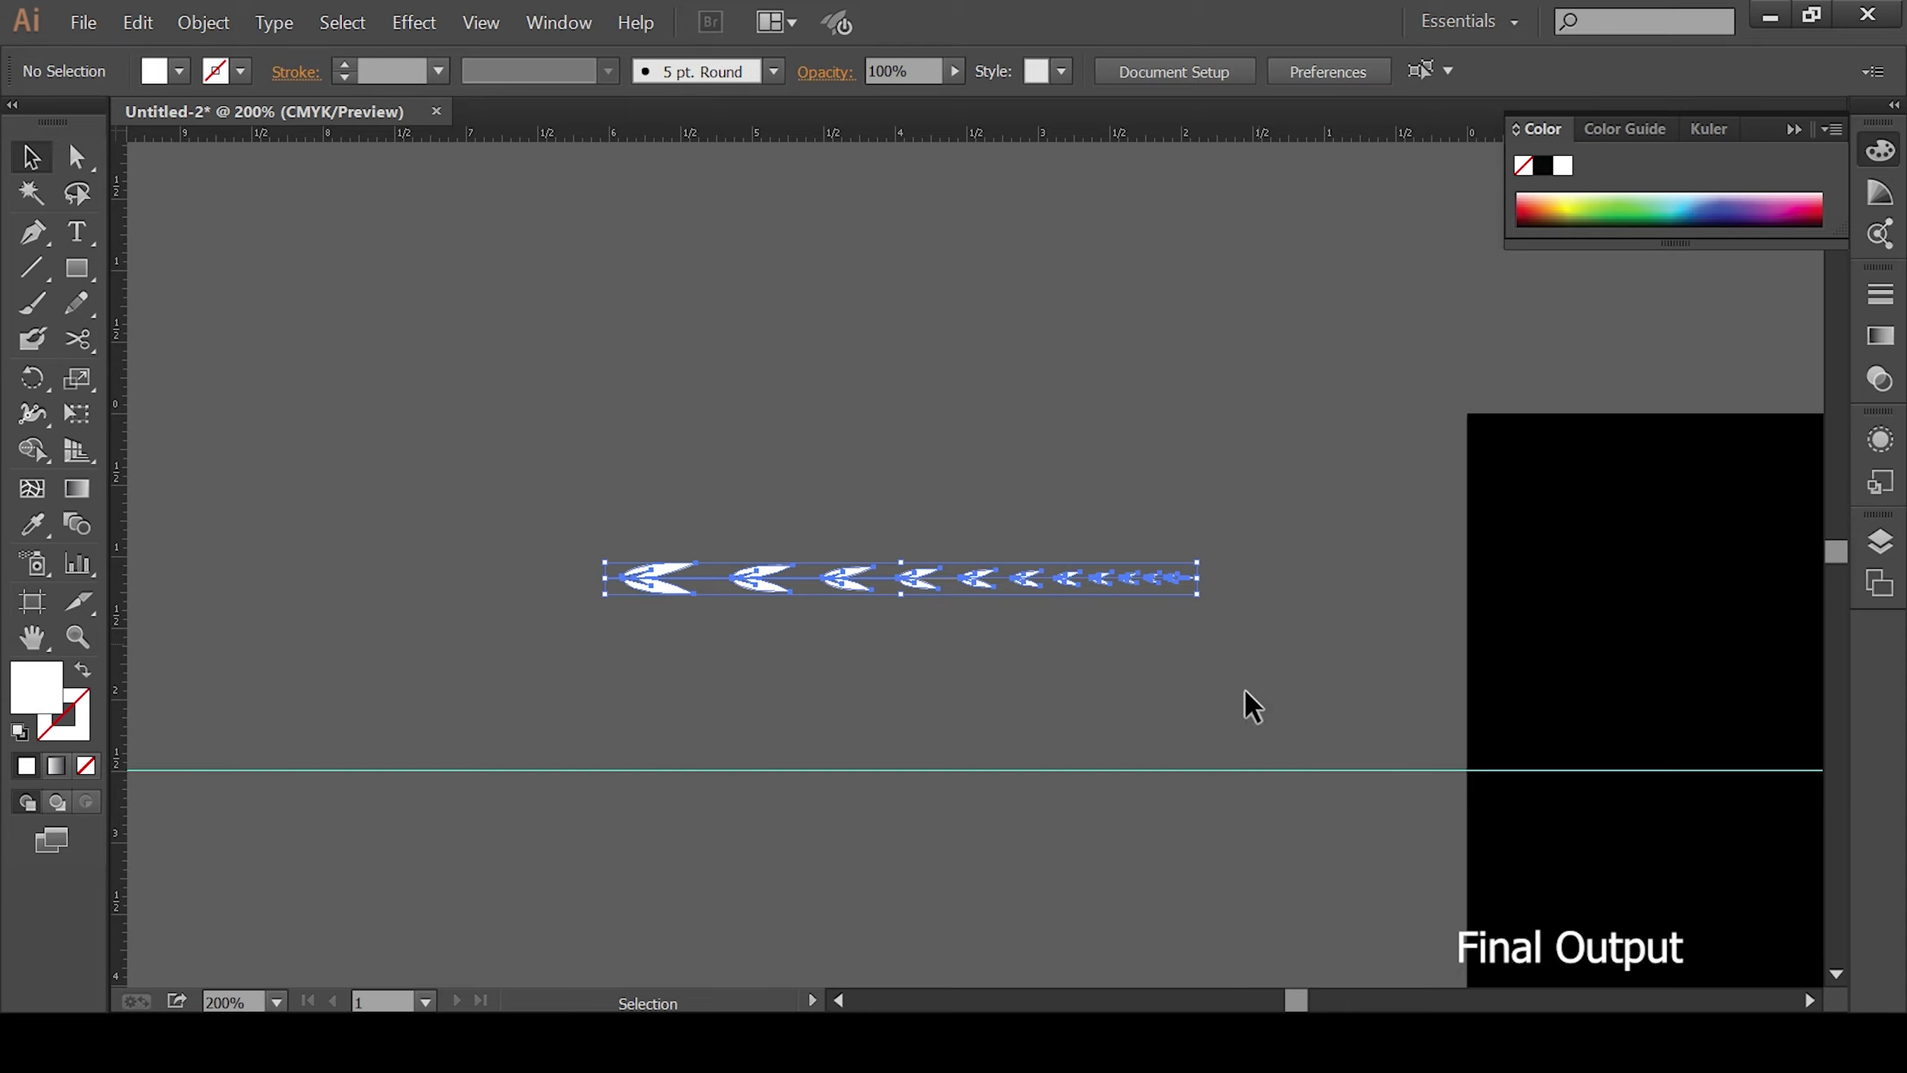
left_click(1250, 706)
left_click_drag(541, 503, 1247, 702)
left_click_drag(1328, 801, 1100, 754)
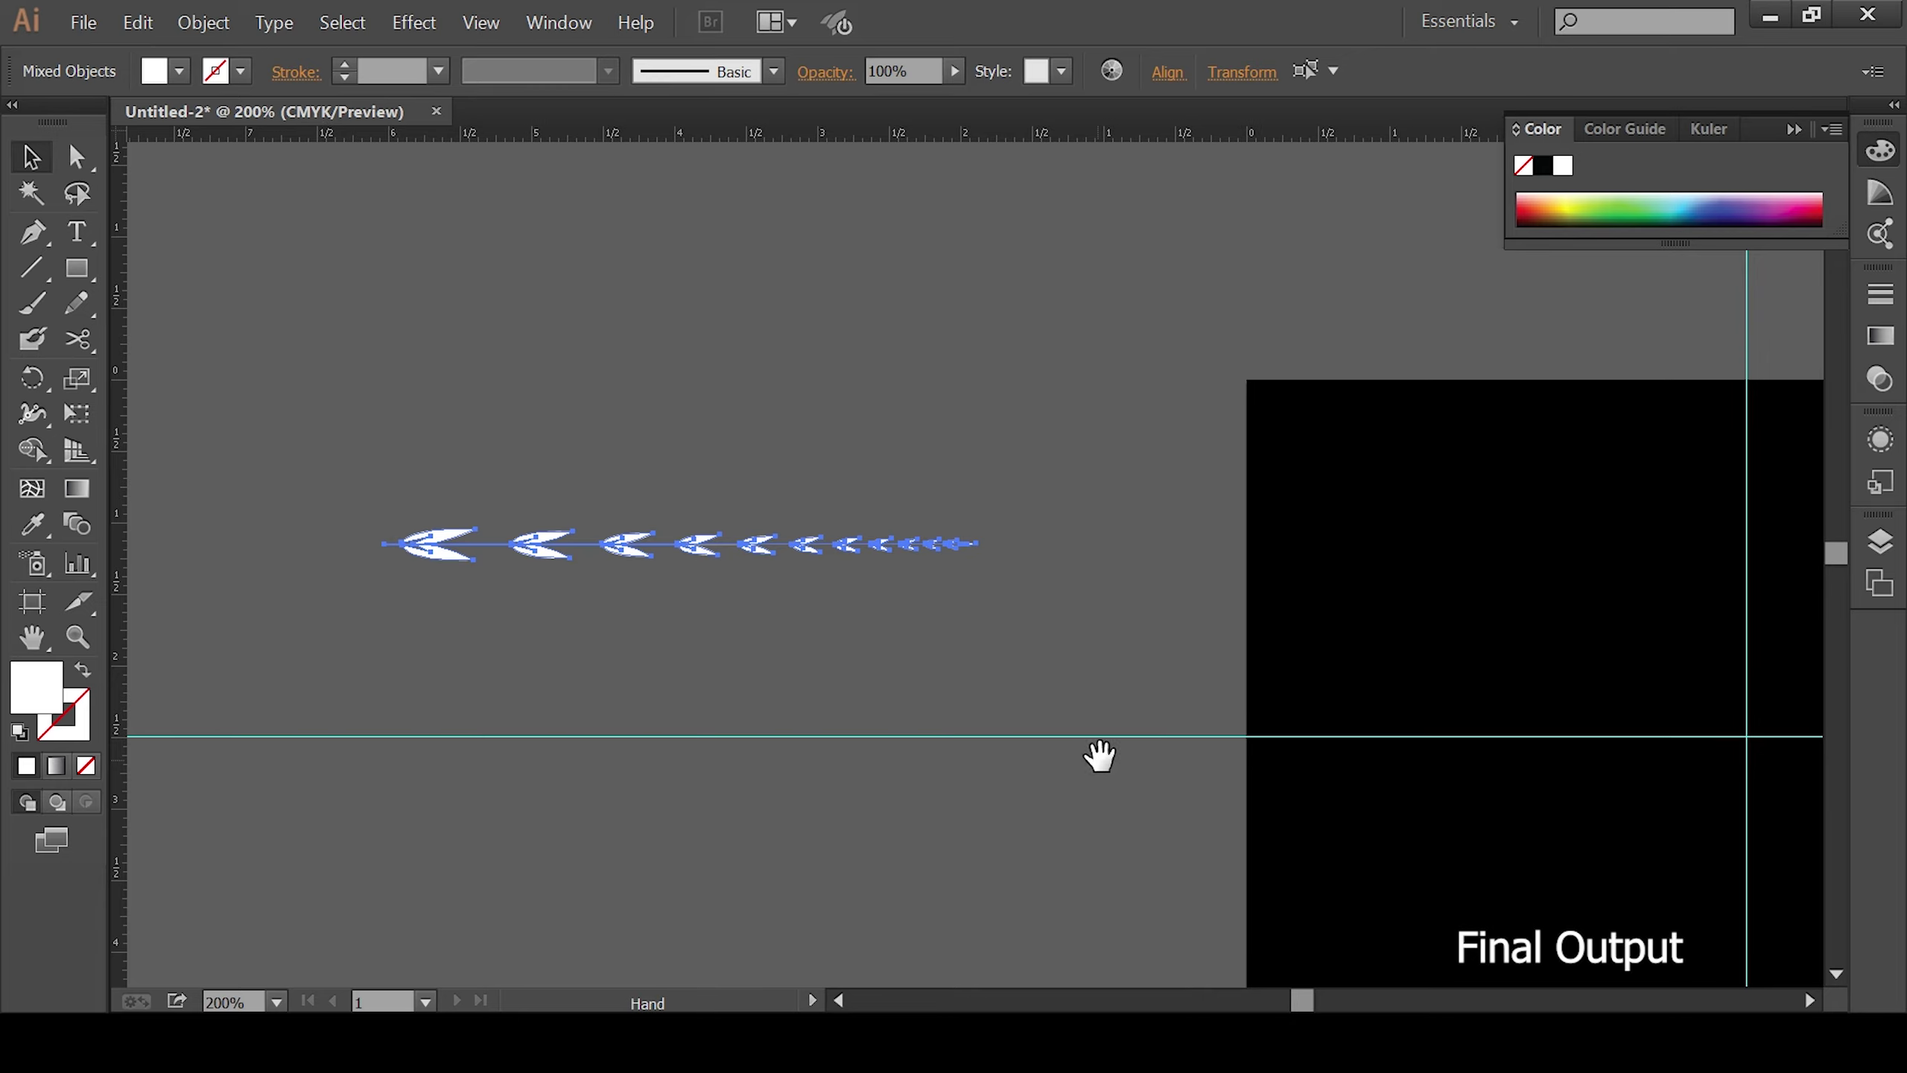
Step: Drag the white branch into the Brushes panel and save it as an Art Brush
left_click(558, 23)
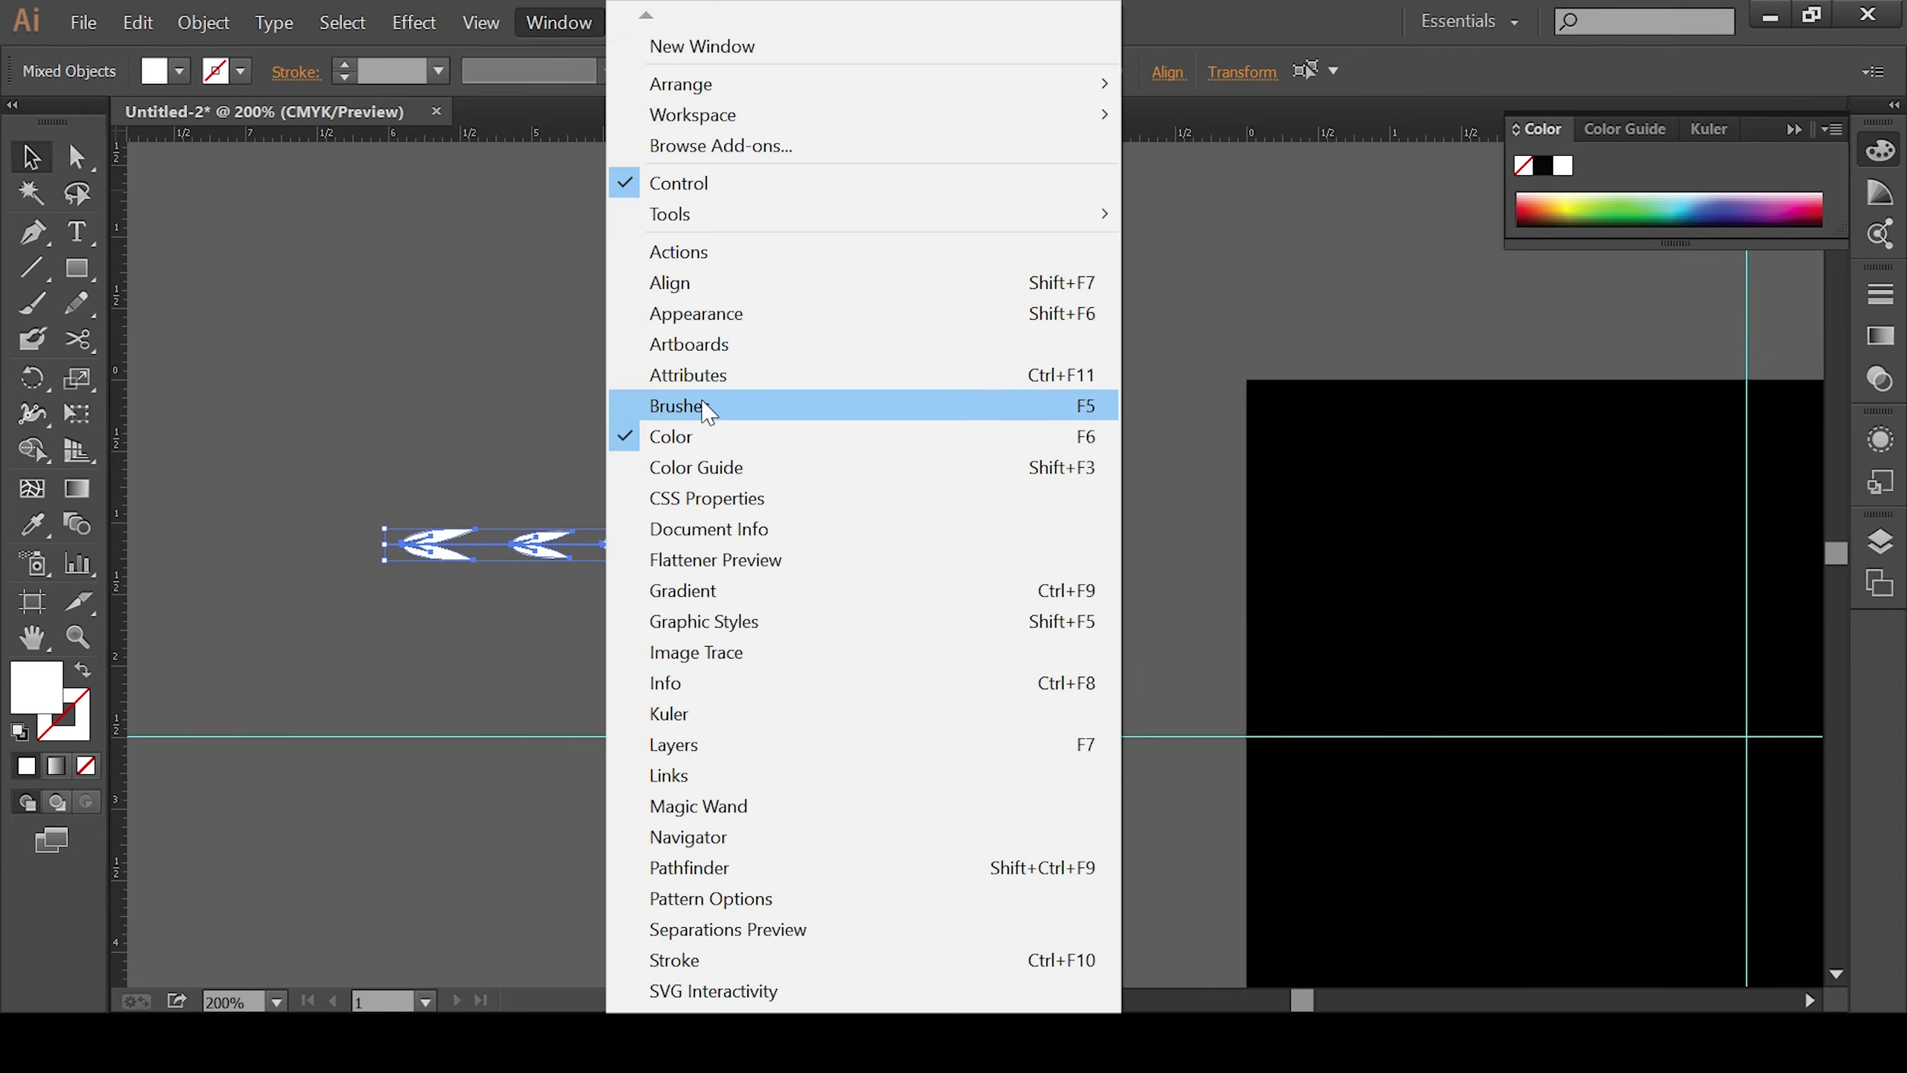
left_click(705, 406)
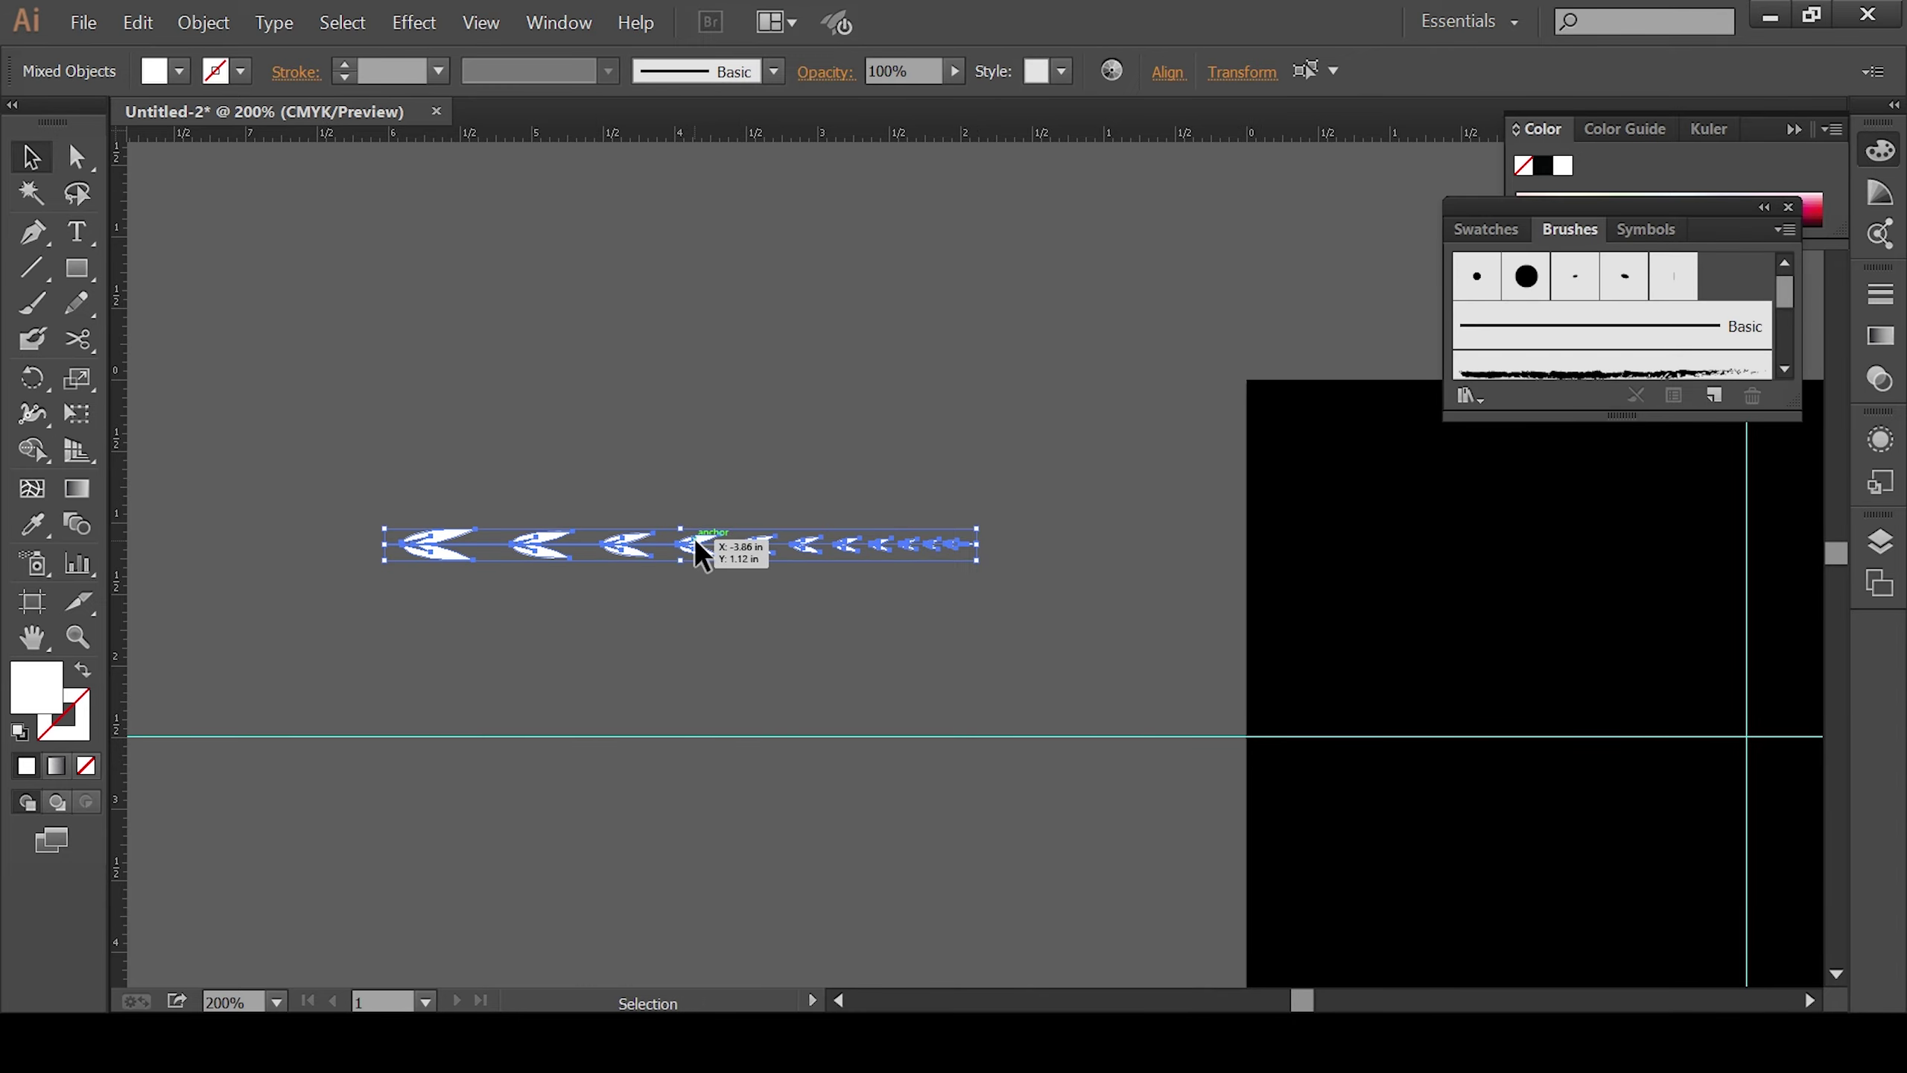
left_click_drag(701, 556, 1577, 349)
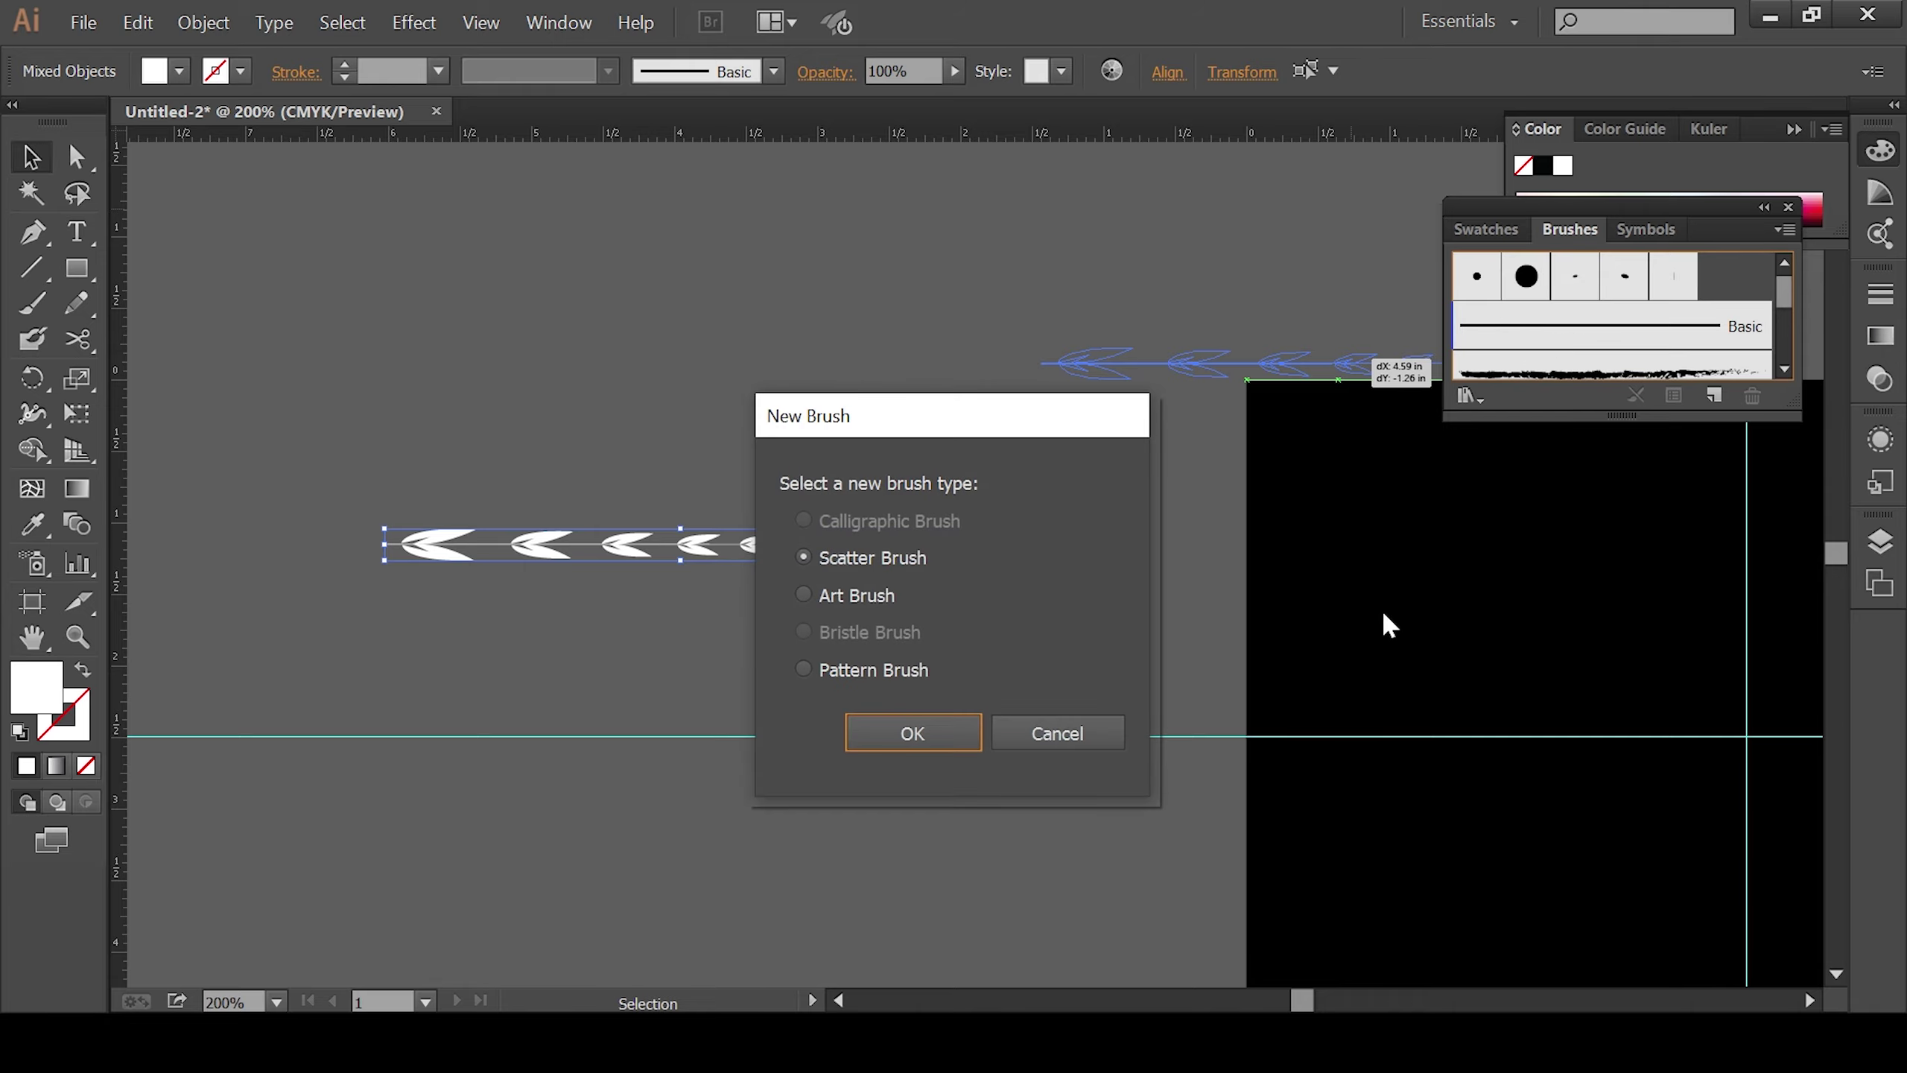
left_click(801, 596)
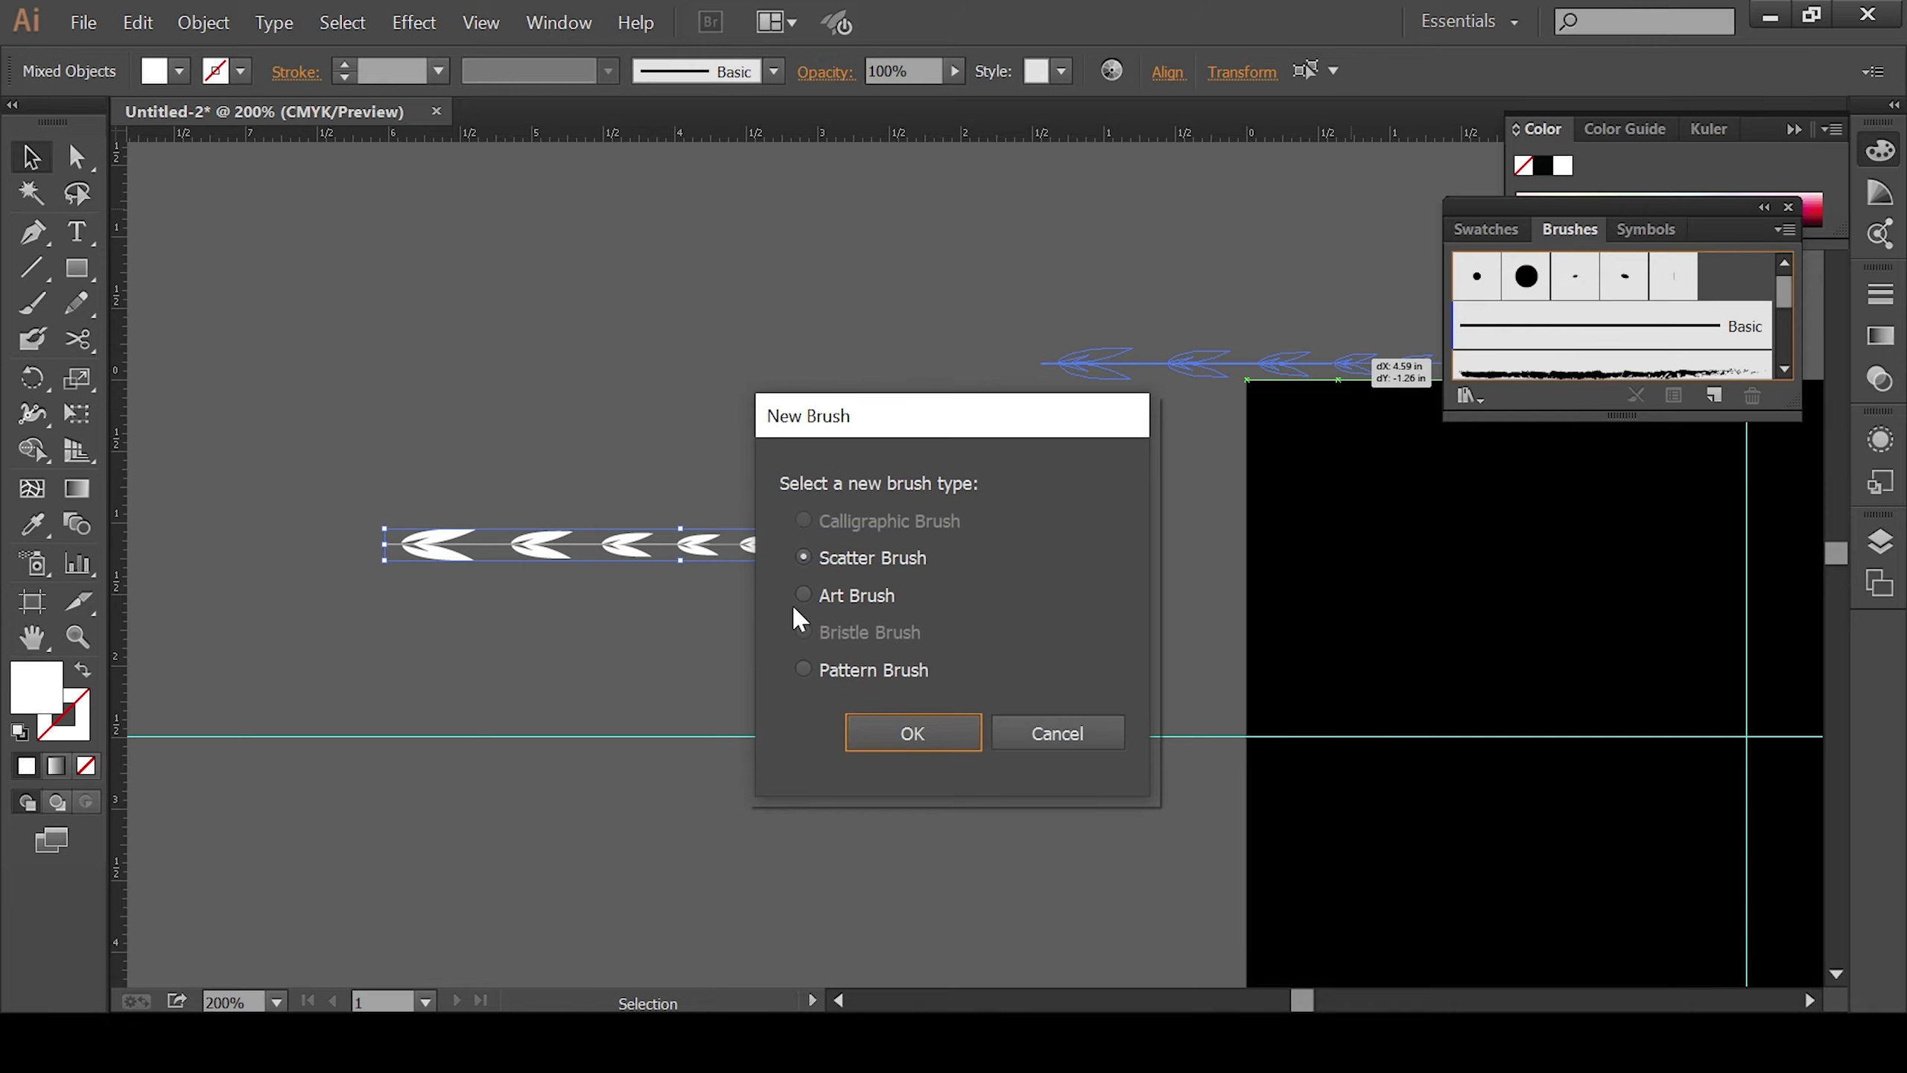
left_click(943, 748)
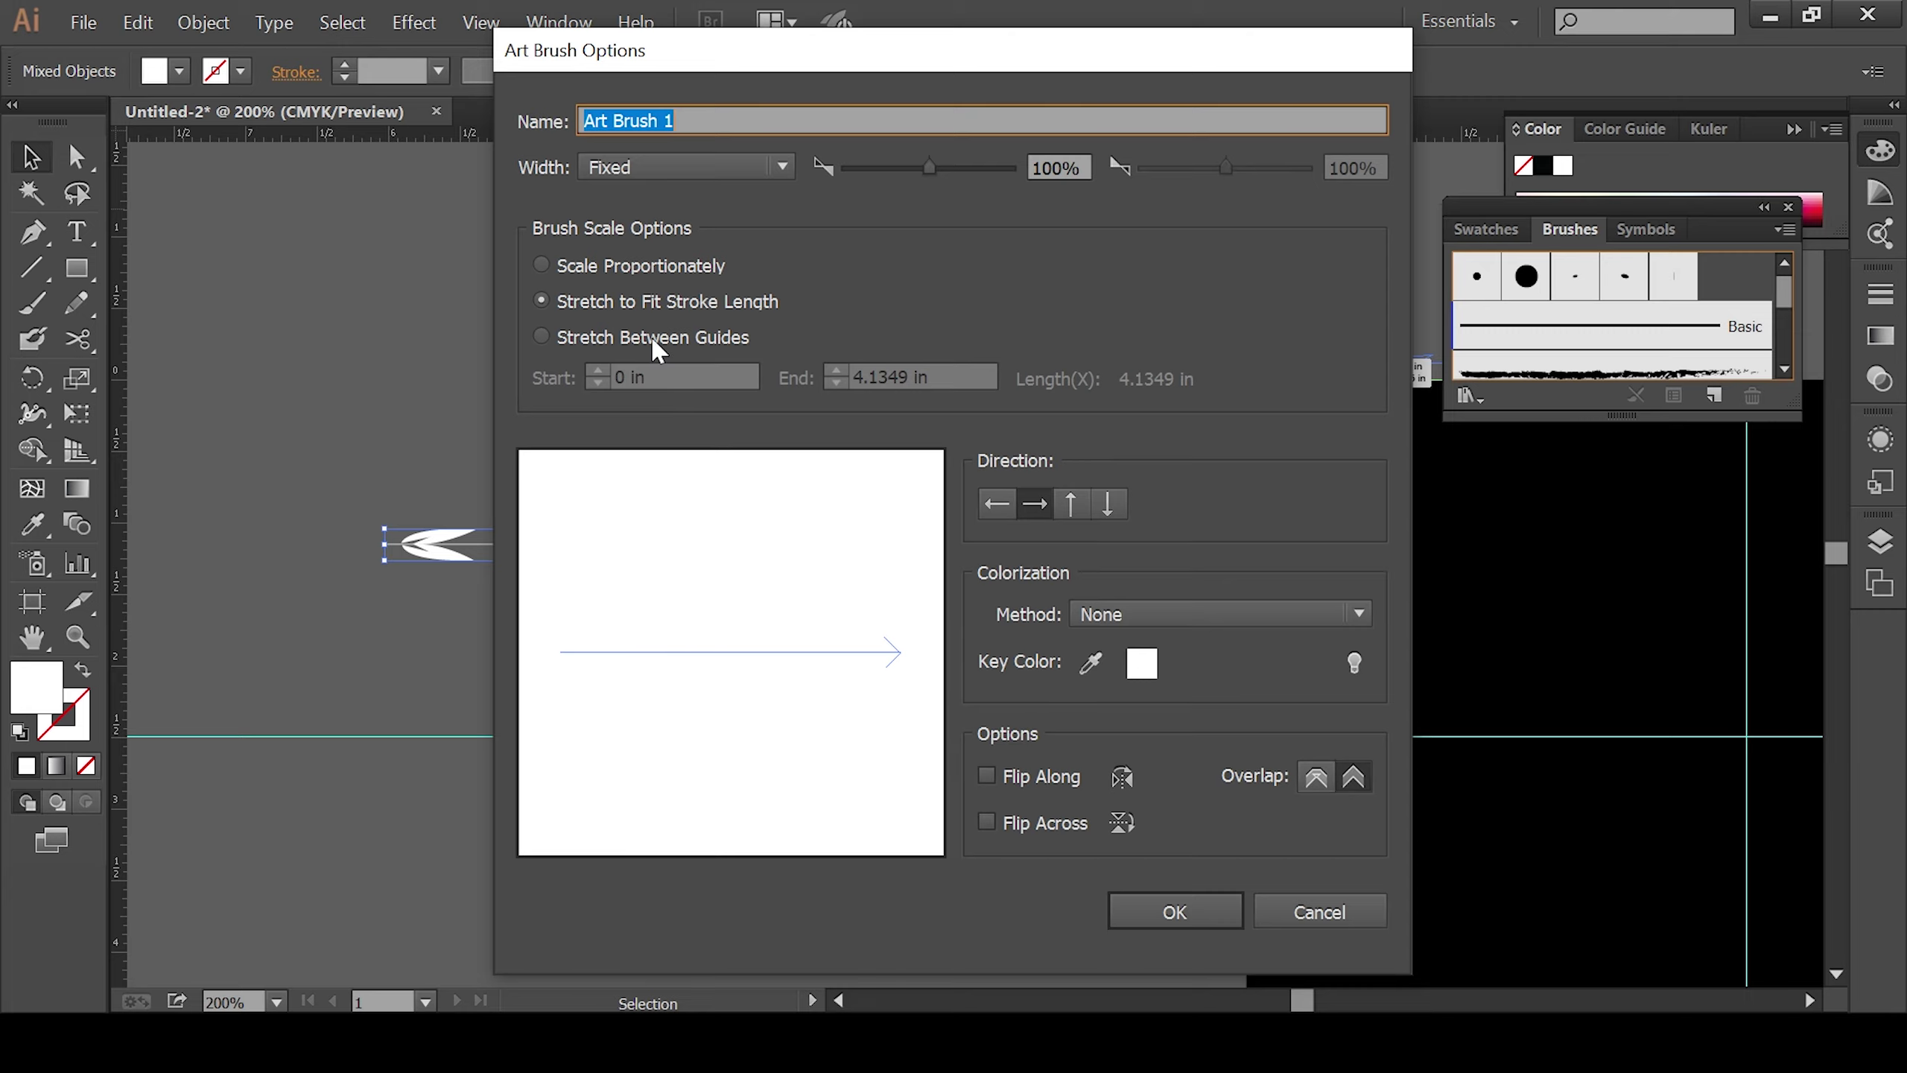
left_click(1201, 909)
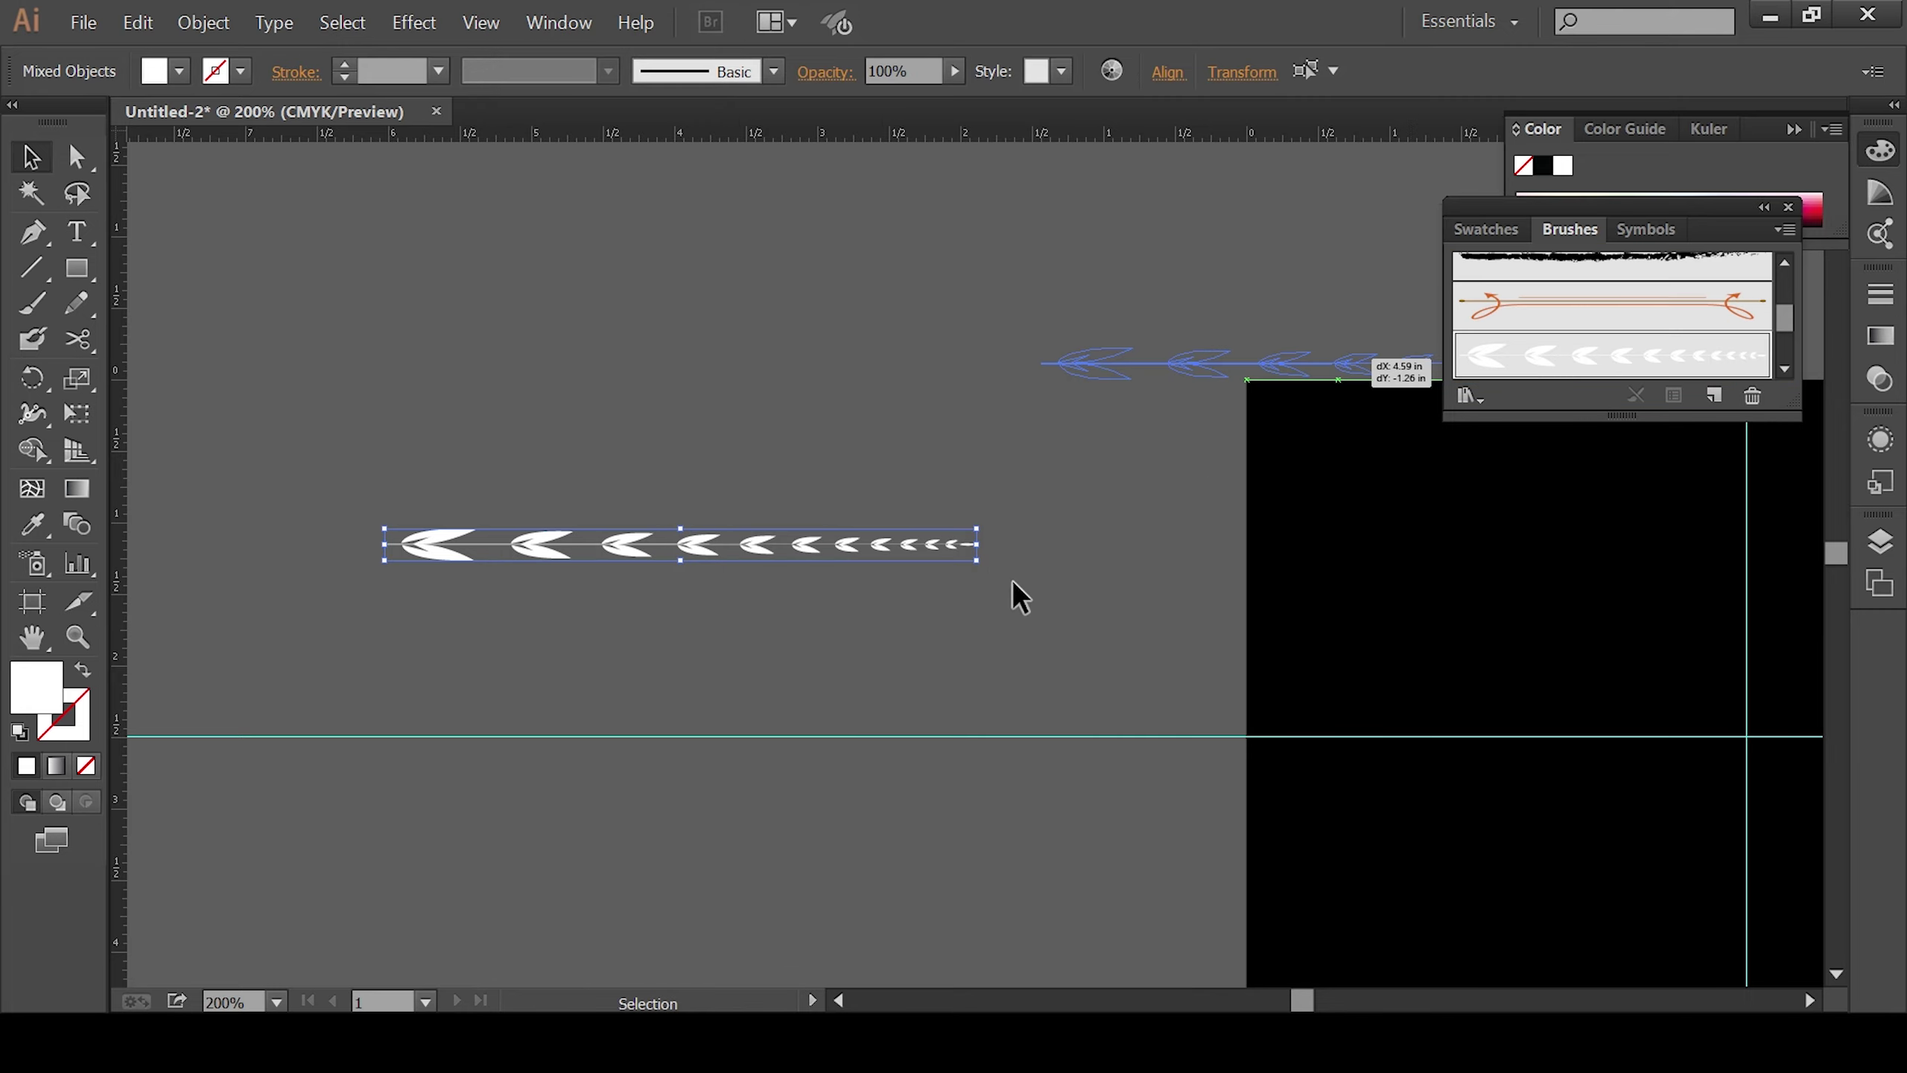
left_click_drag(1566, 639, 672, 462)
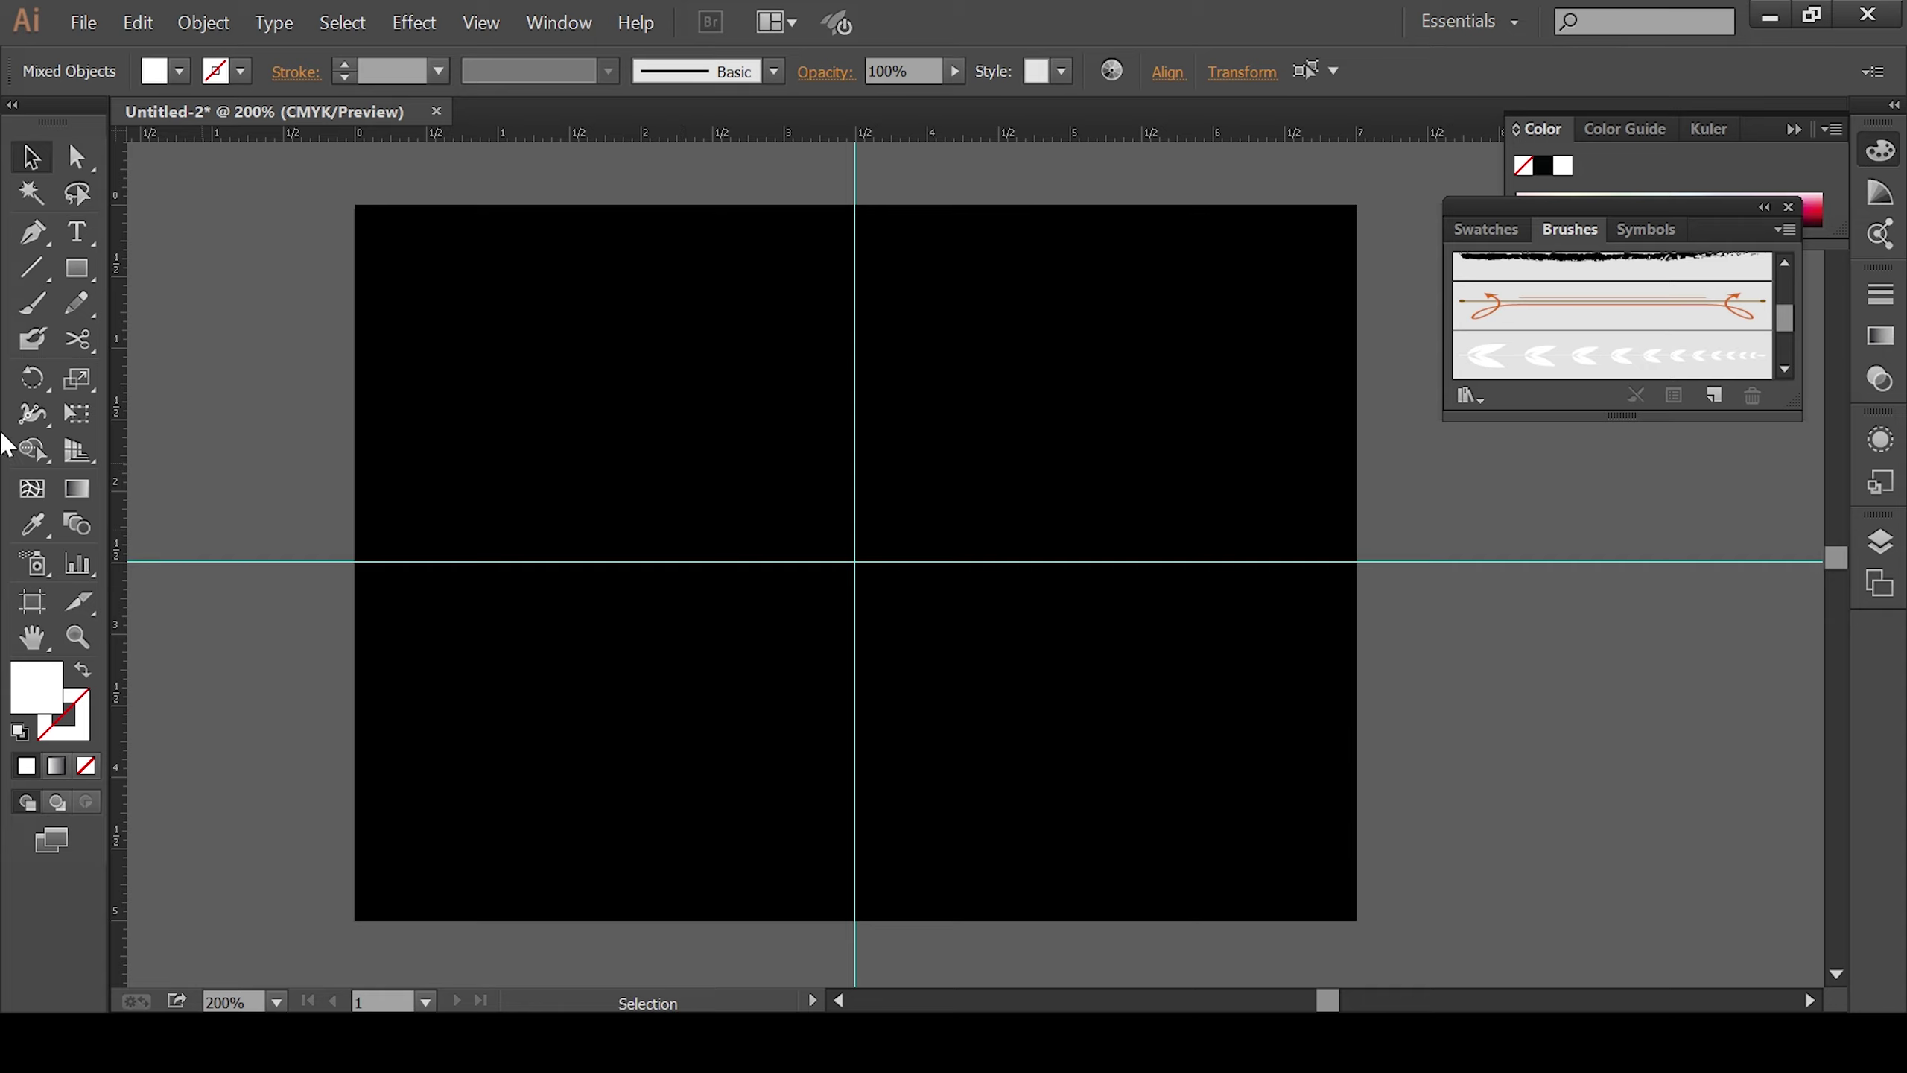
Step: Draw a 3.5 in circle centred on the guides with a white outline and no fill
left_click_drag(76, 268, 154, 340)
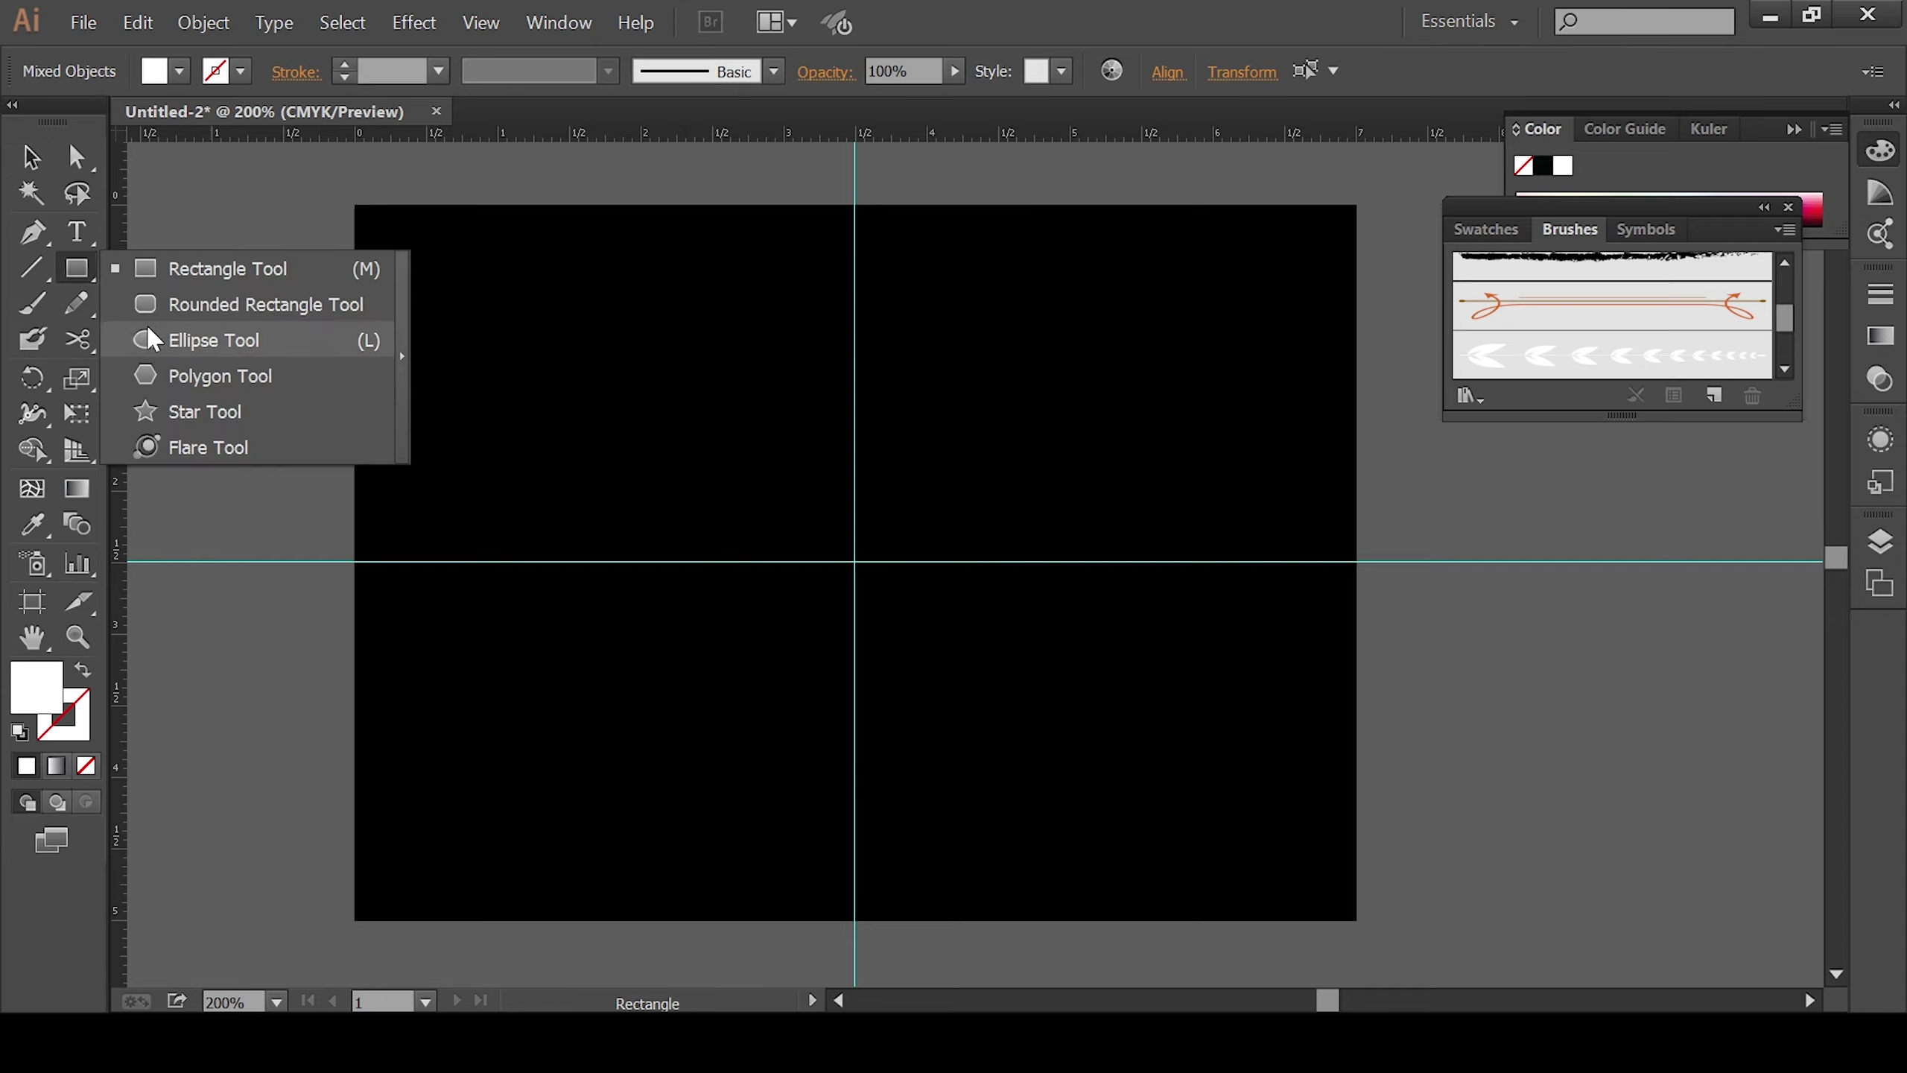
left_click(155, 339)
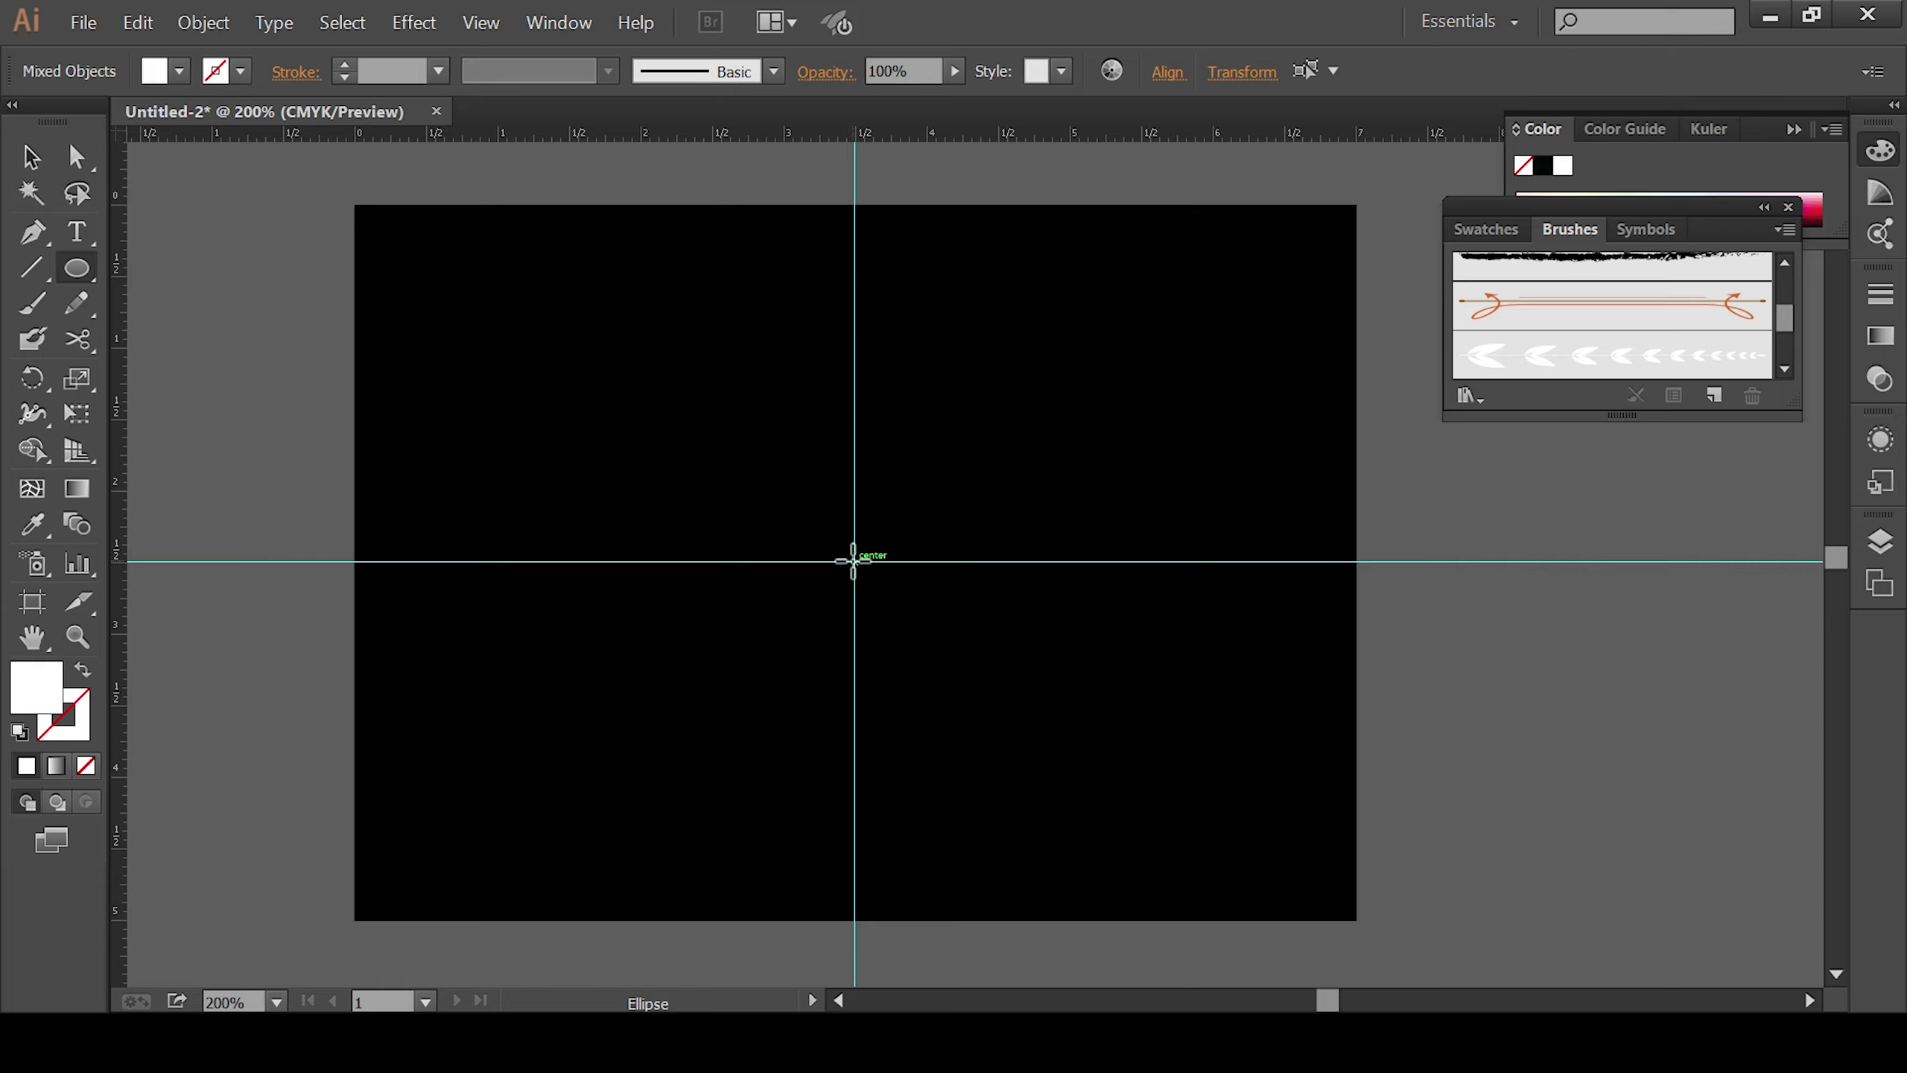
left_click_drag(853, 560, 1113, 767)
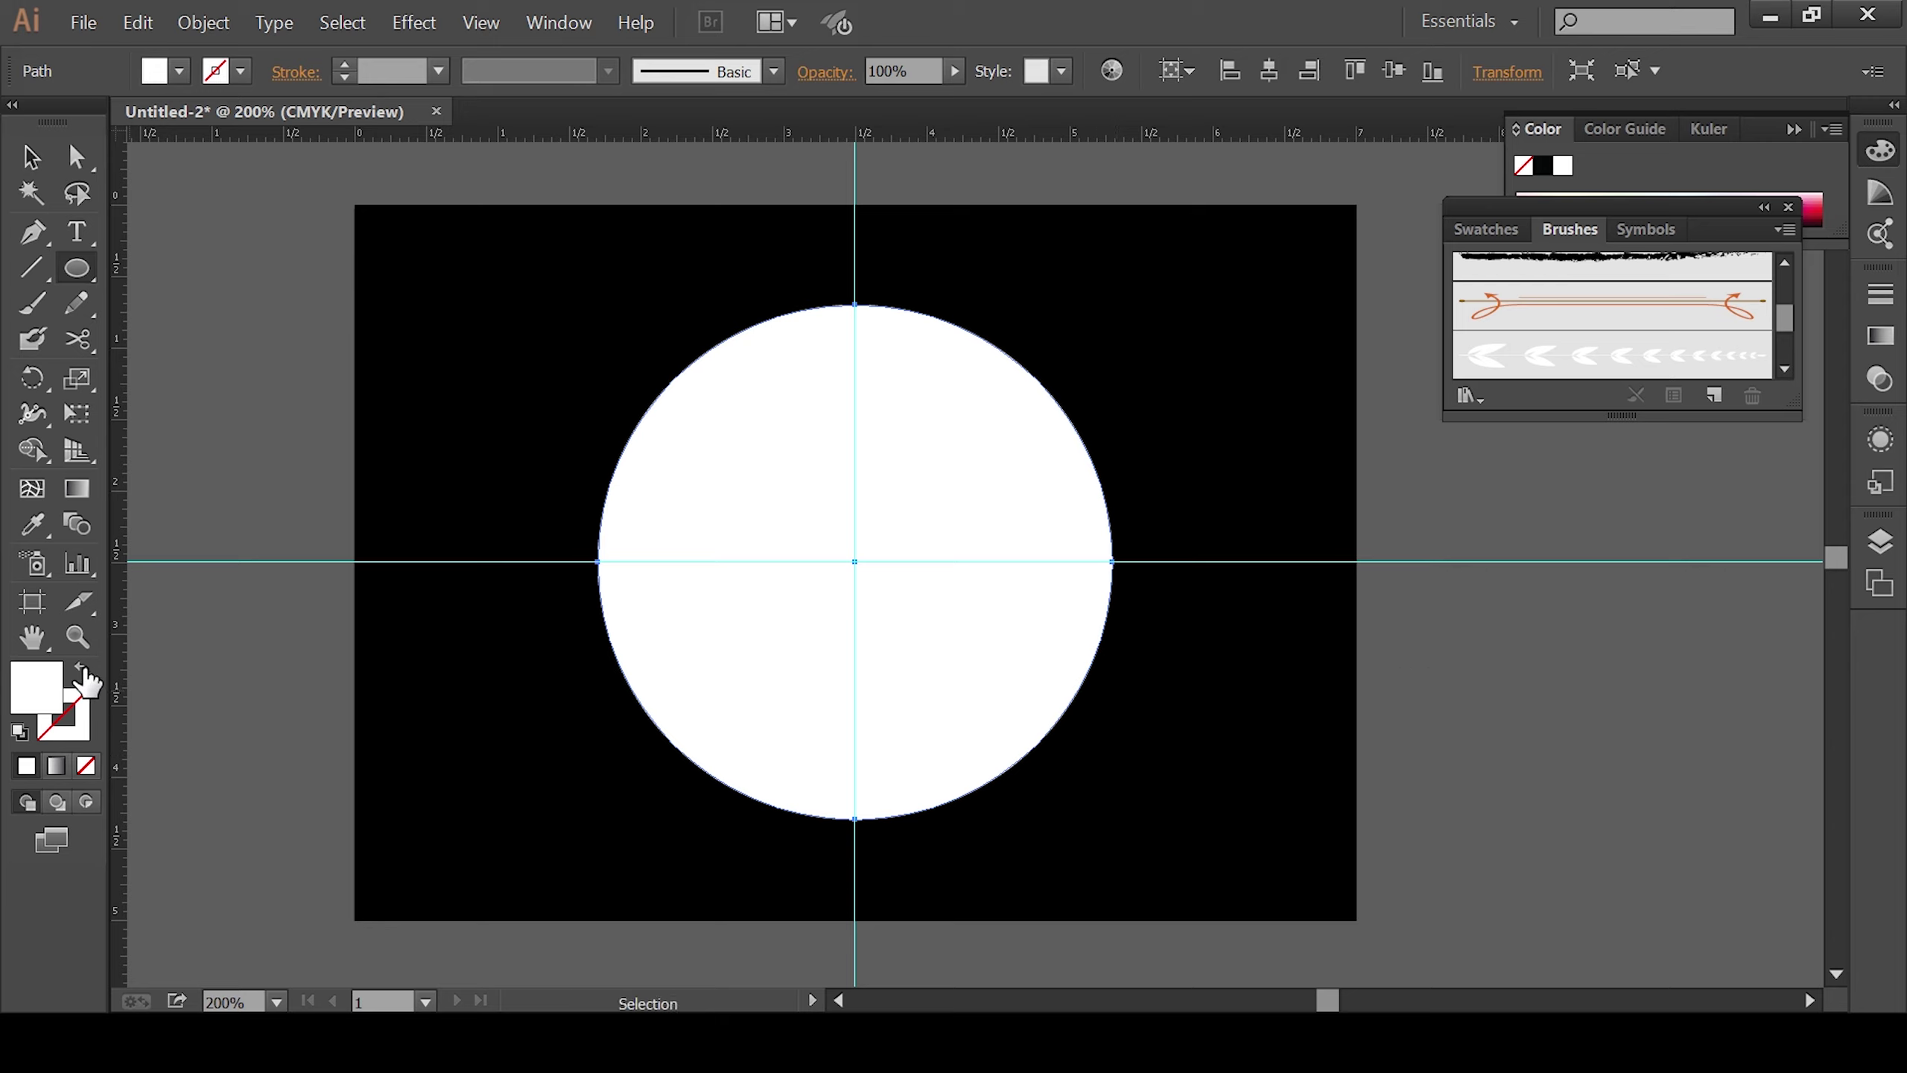
left_click(83, 671)
left_click(83, 702)
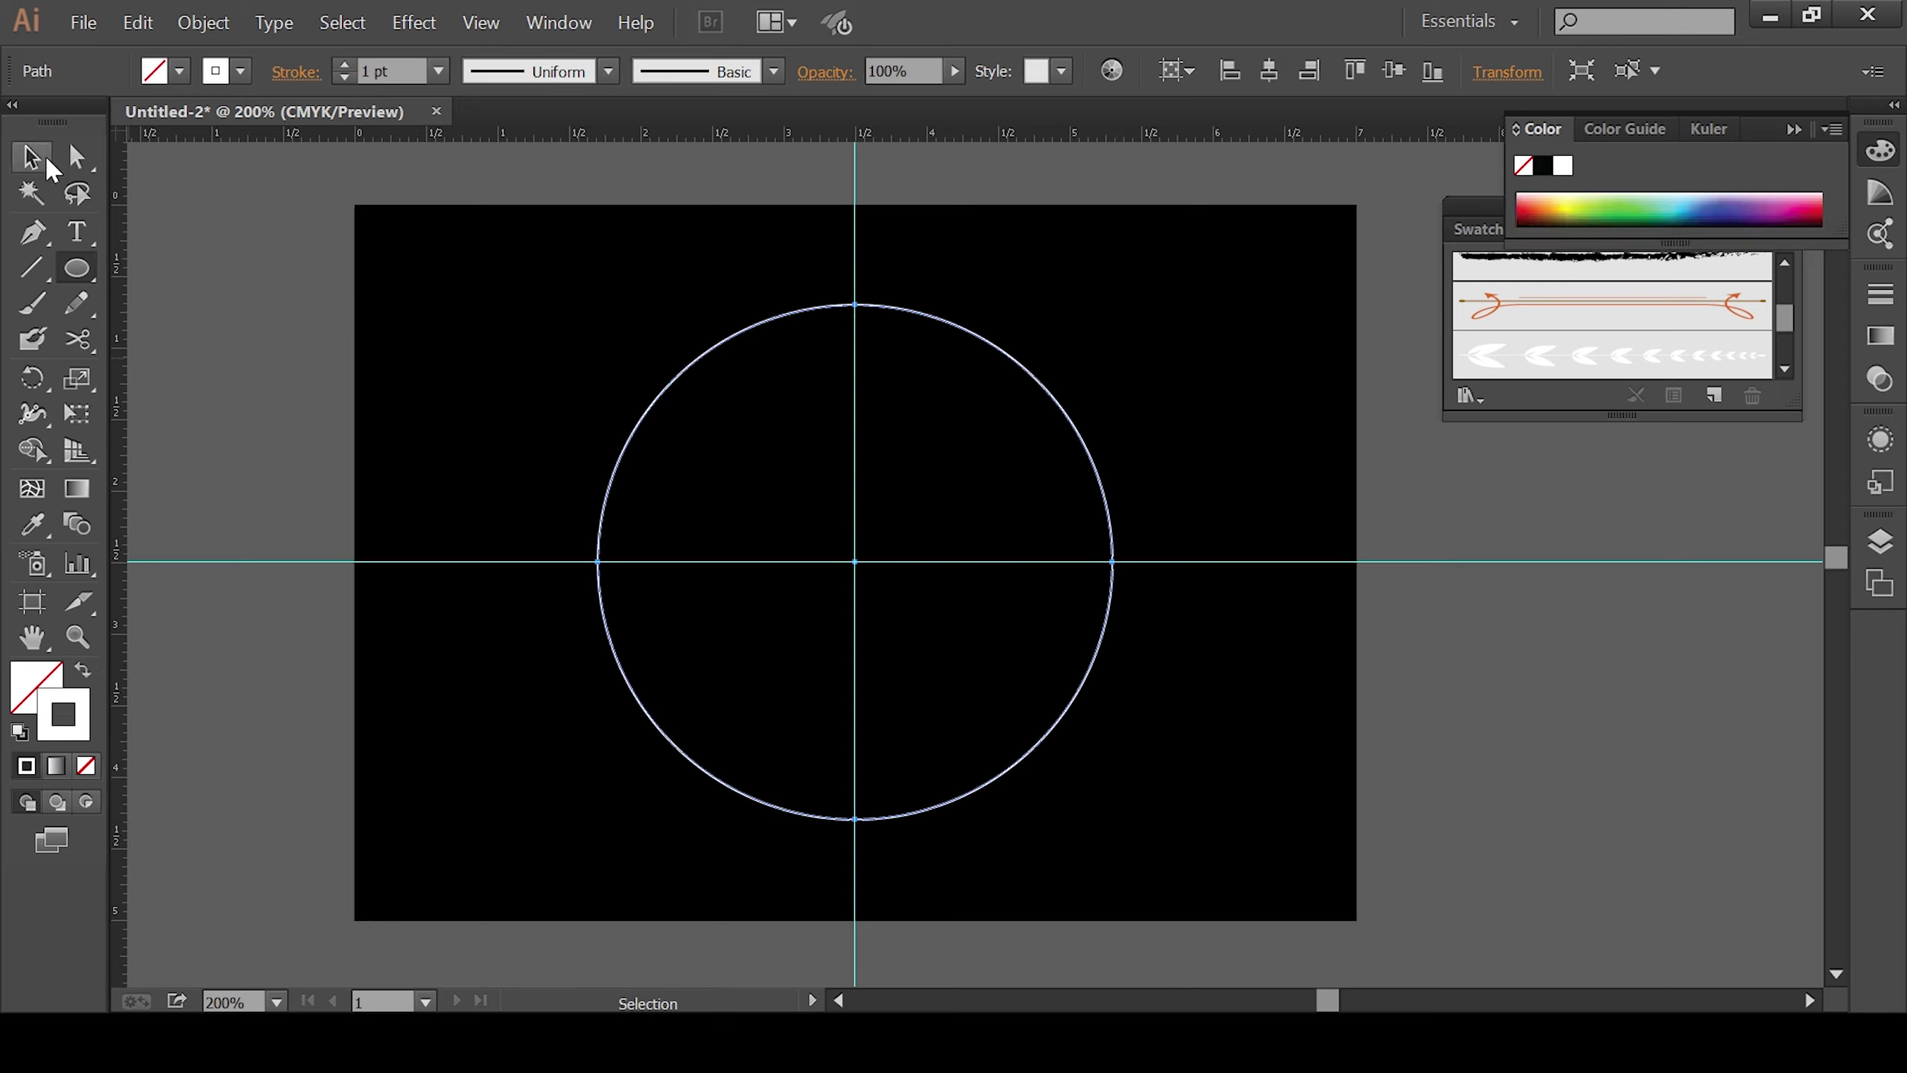
left_click(30, 156)
Step: Cut the circle at its top and bottom points with Scissors and delete the left half
left_click(77, 339)
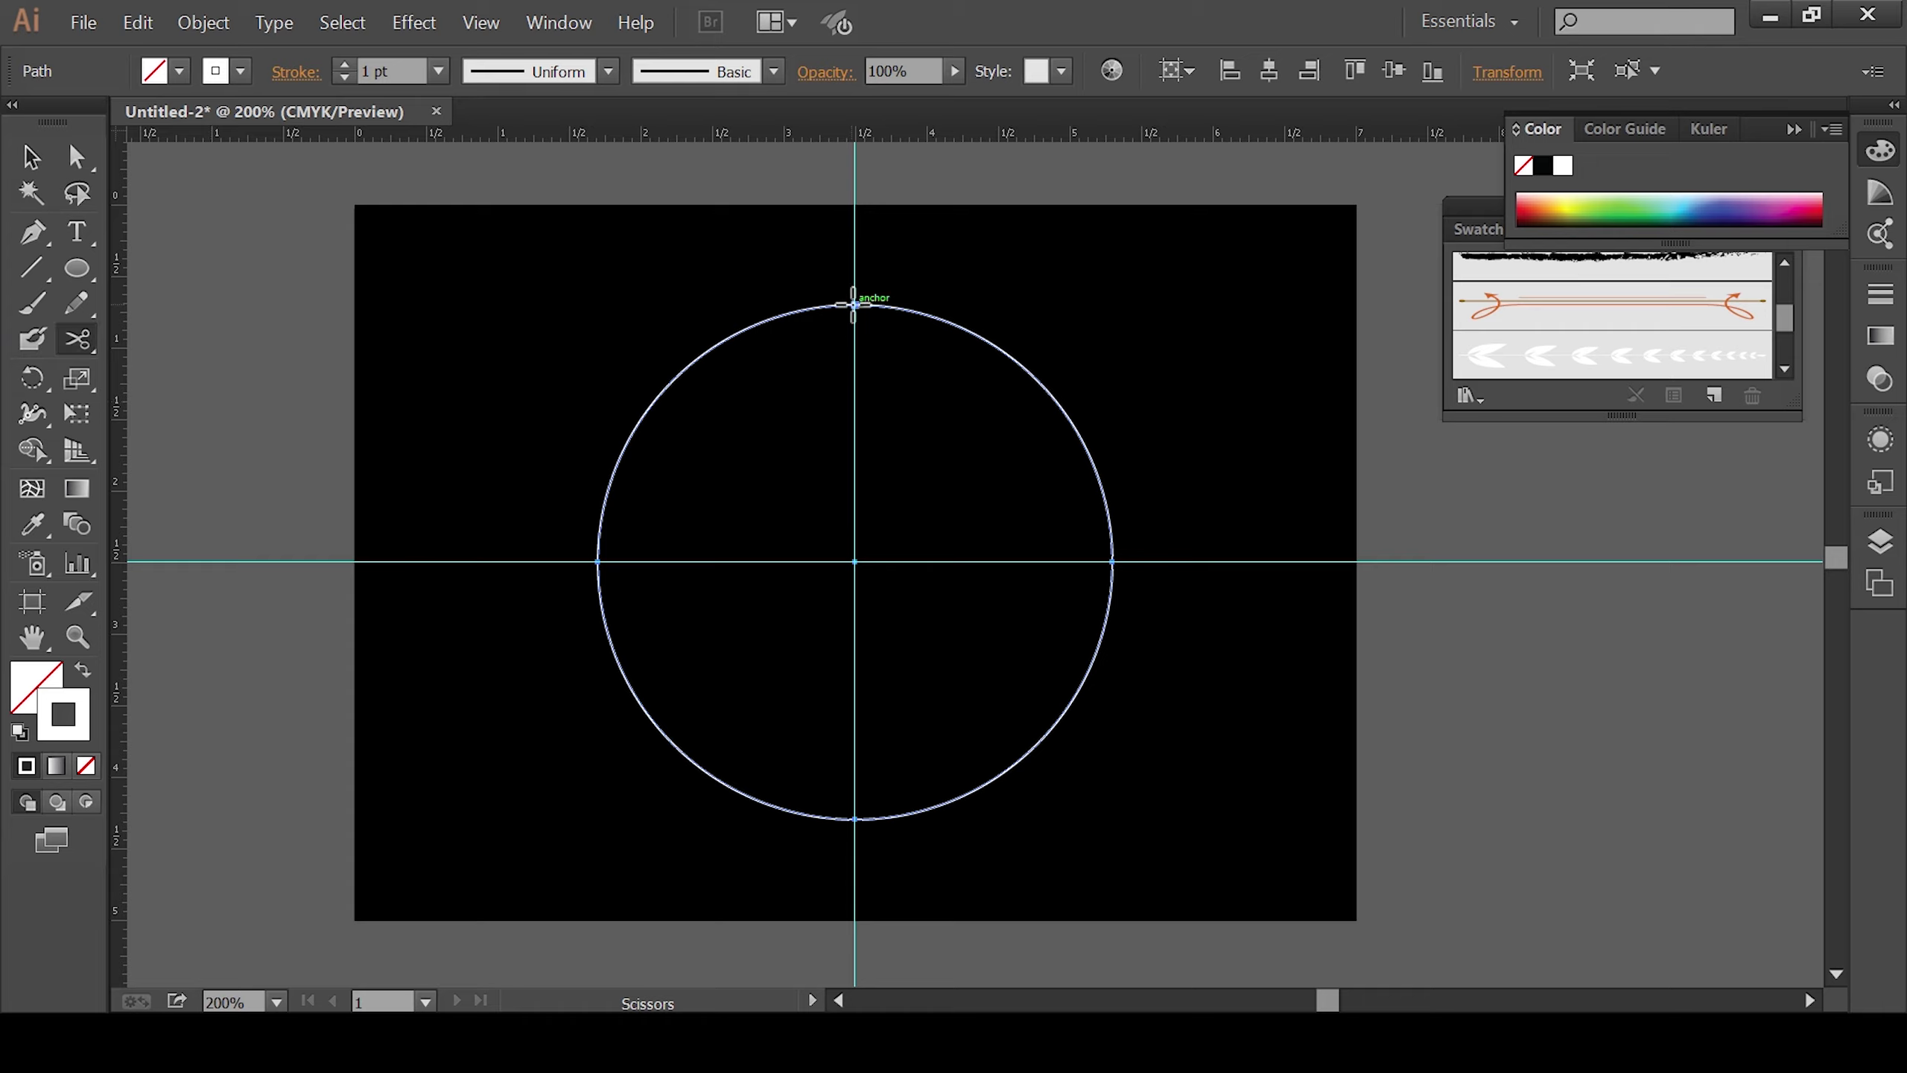
left_click(853, 304)
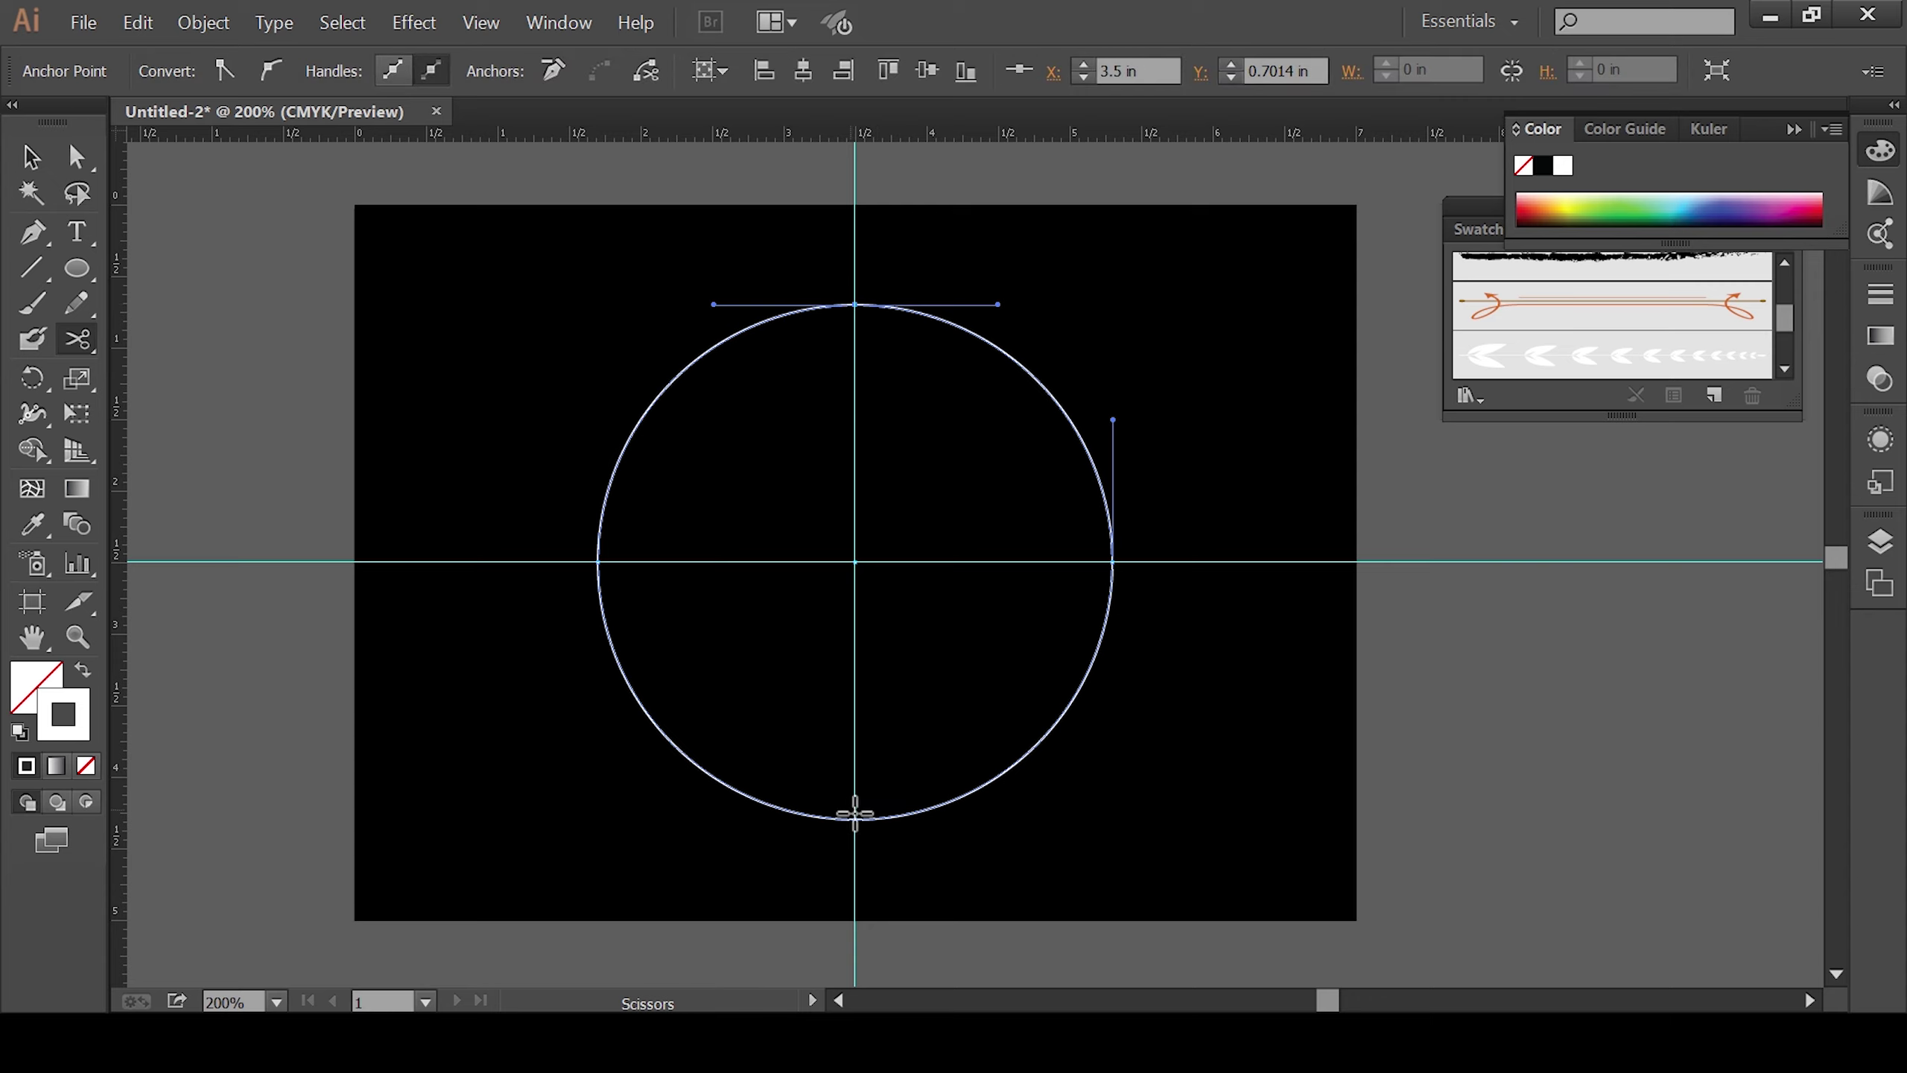
left_click(854, 819)
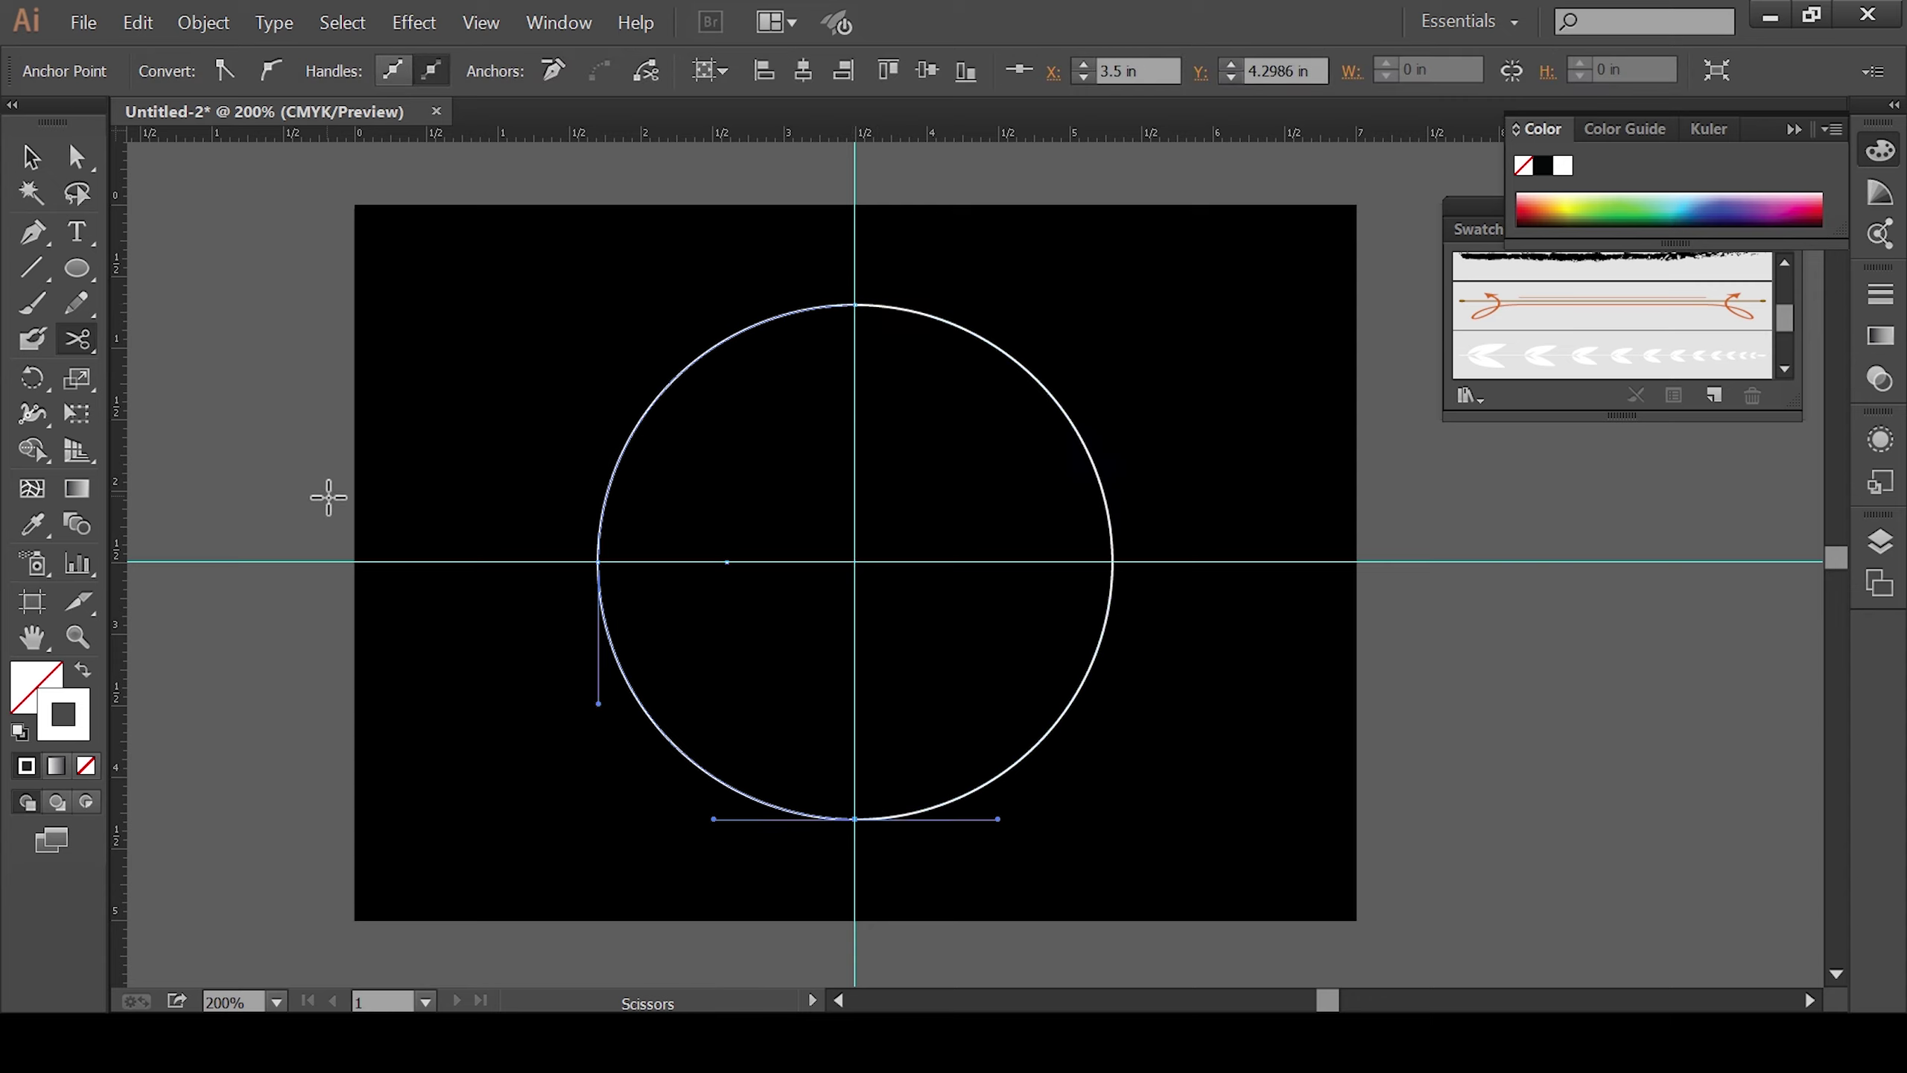
key("Delete")
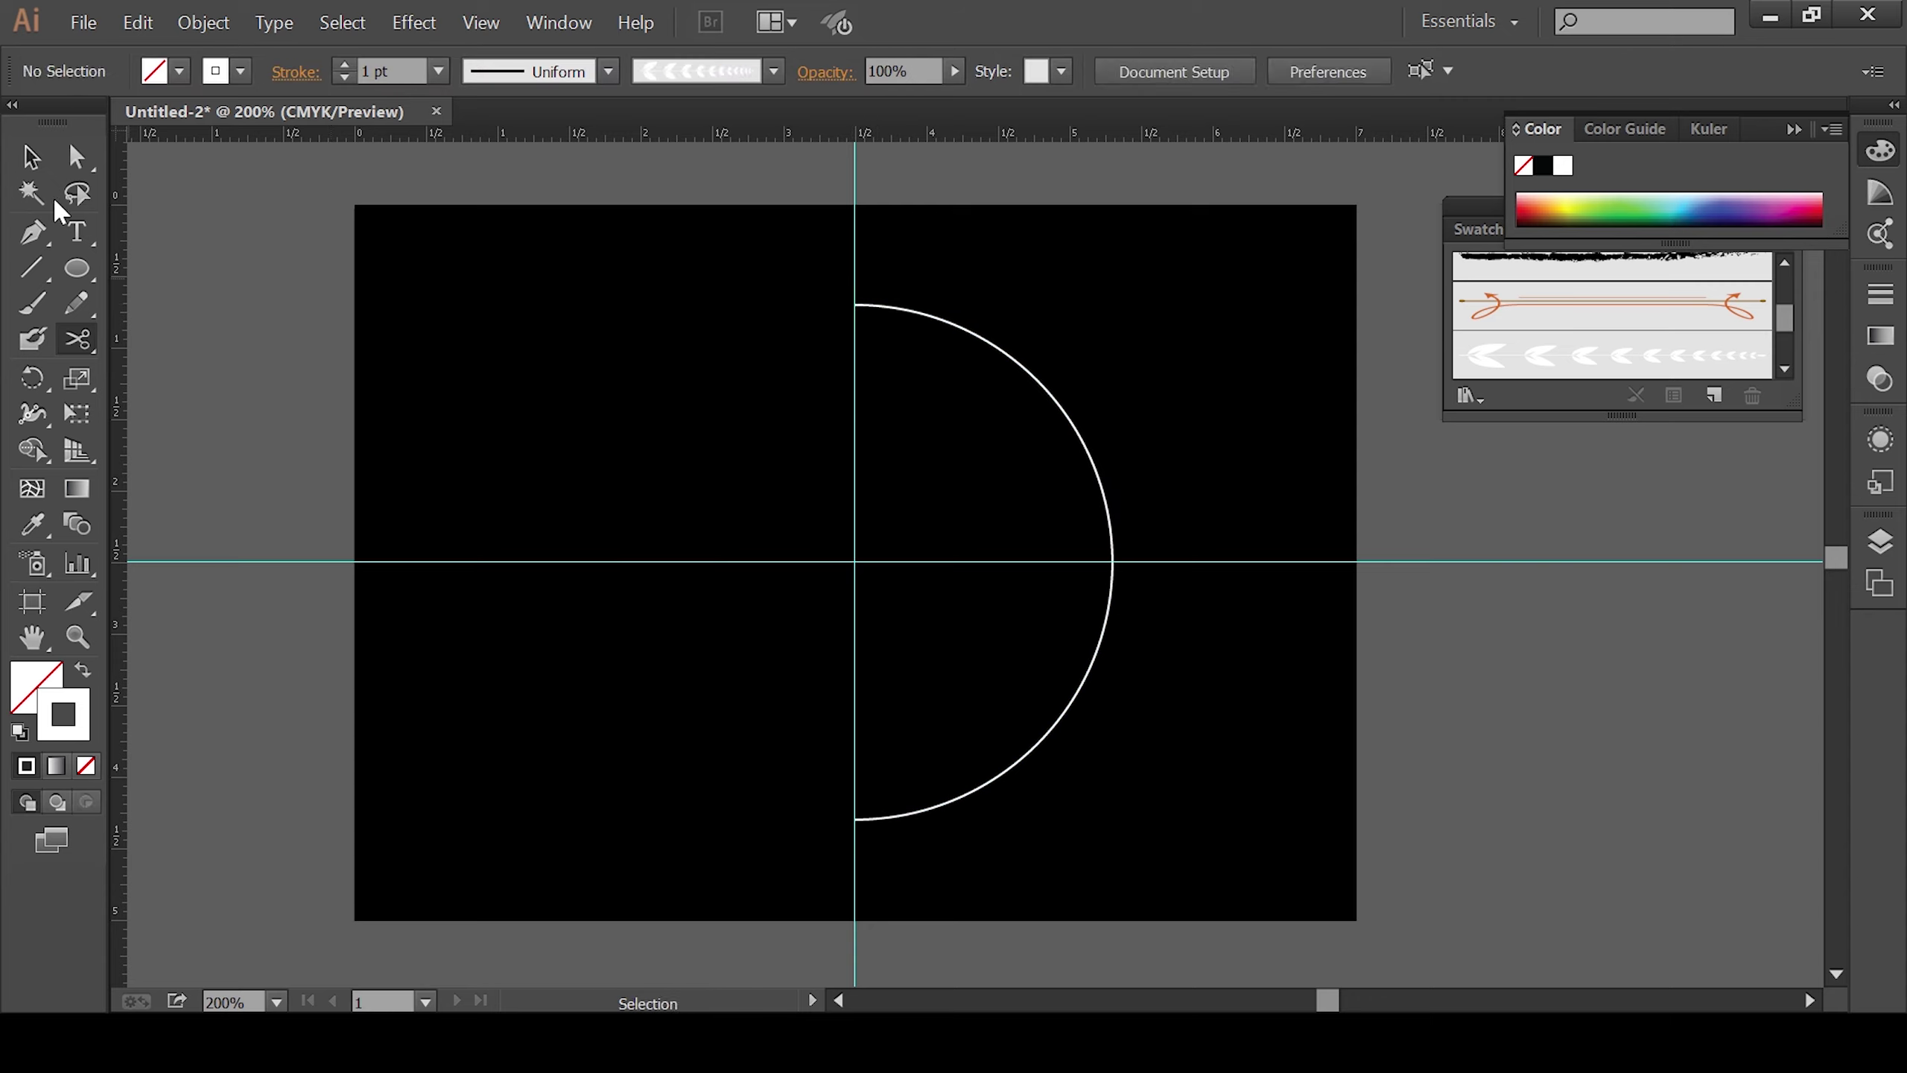
left_click(32, 156)
Step: Add an anchor near the arc's upper end and remove the original top anchor
left_click_drag(1160, 782, 935, 673)
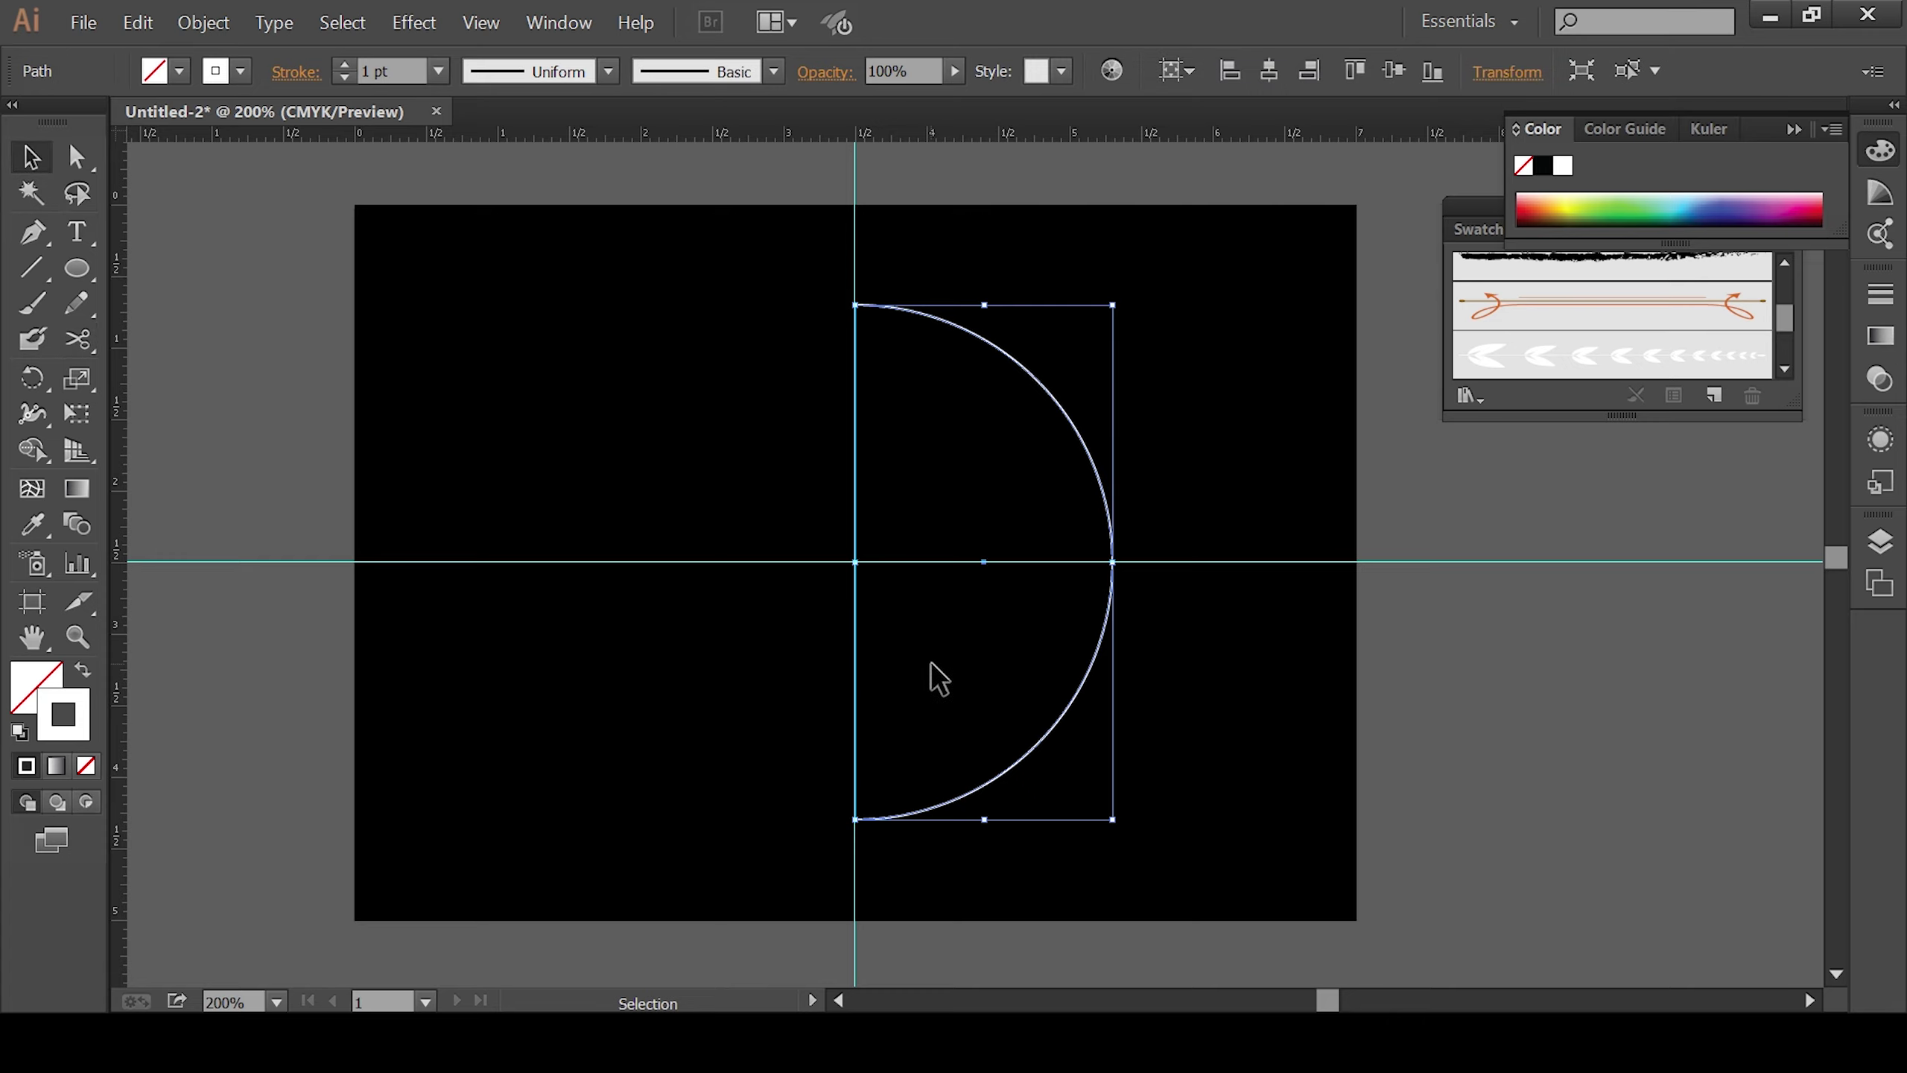
left_click_drag(30, 247, 128, 264)
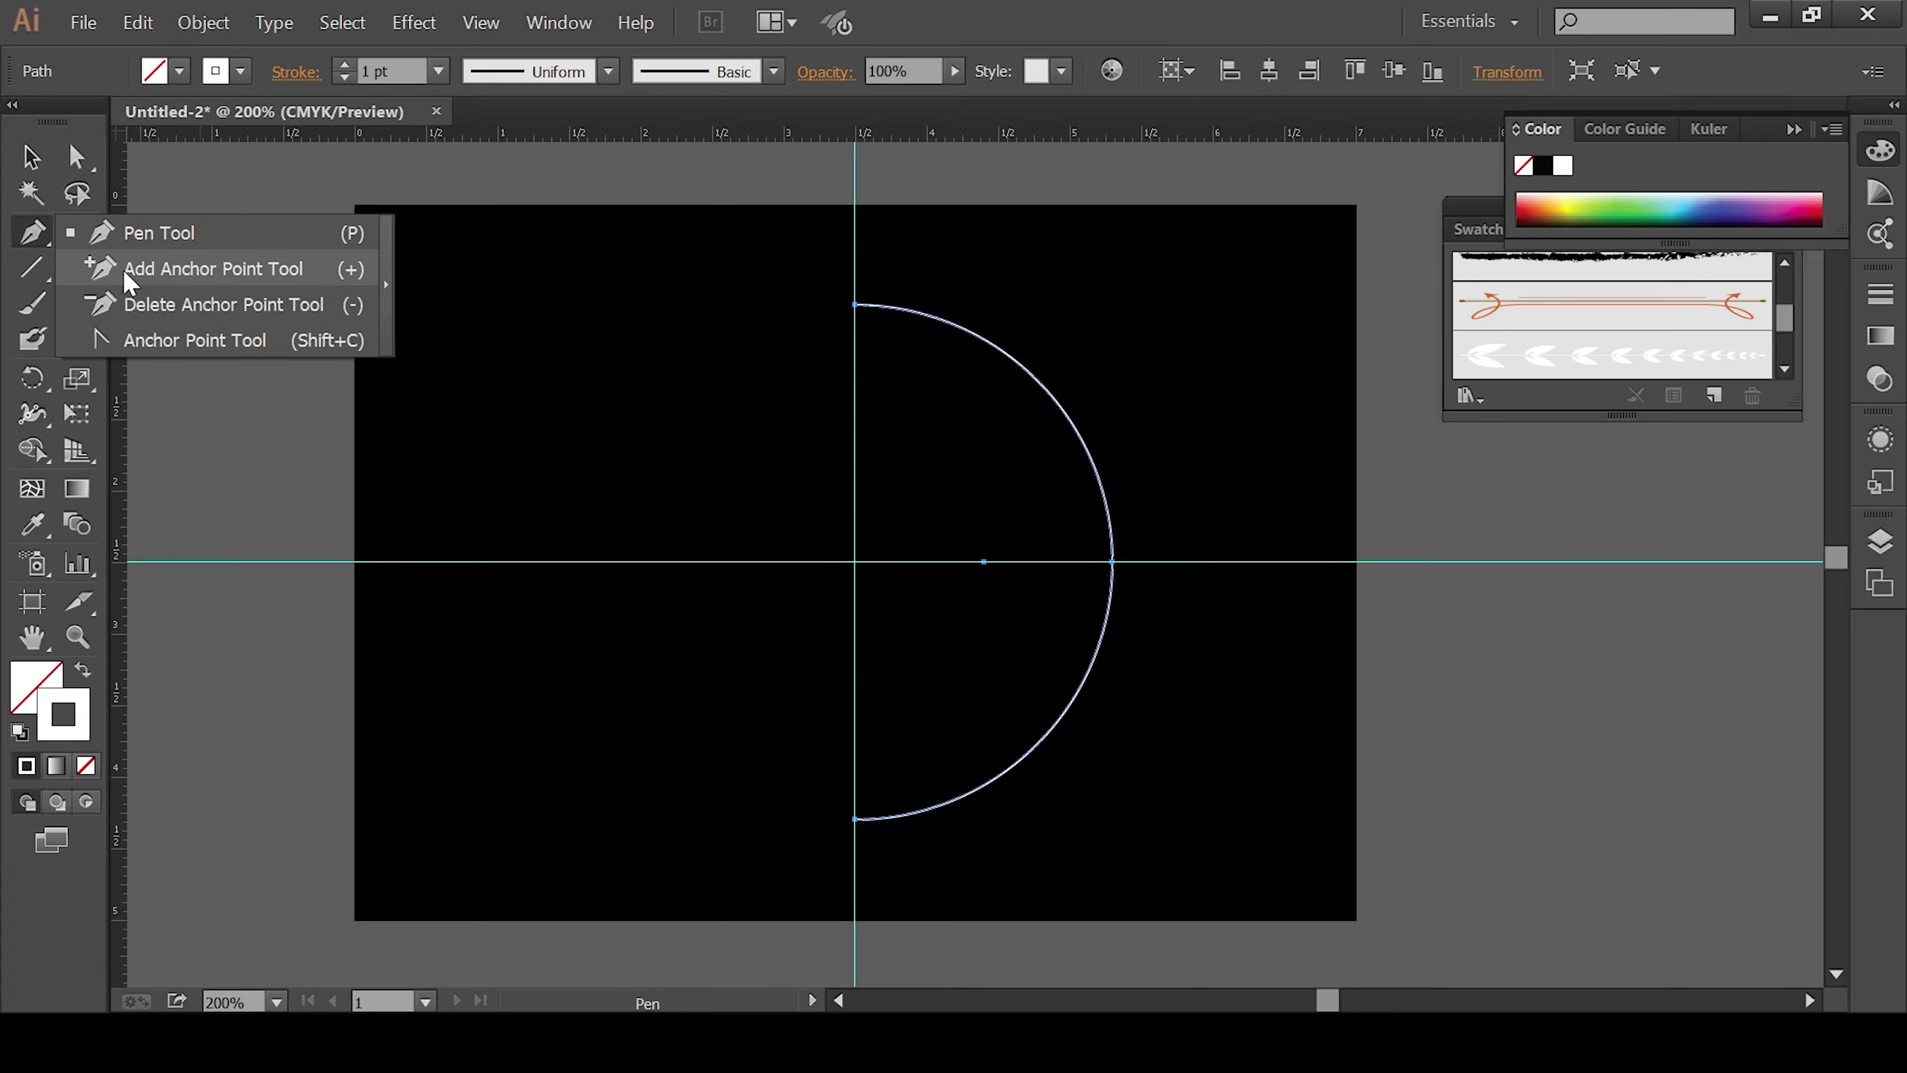
left_click(970, 331)
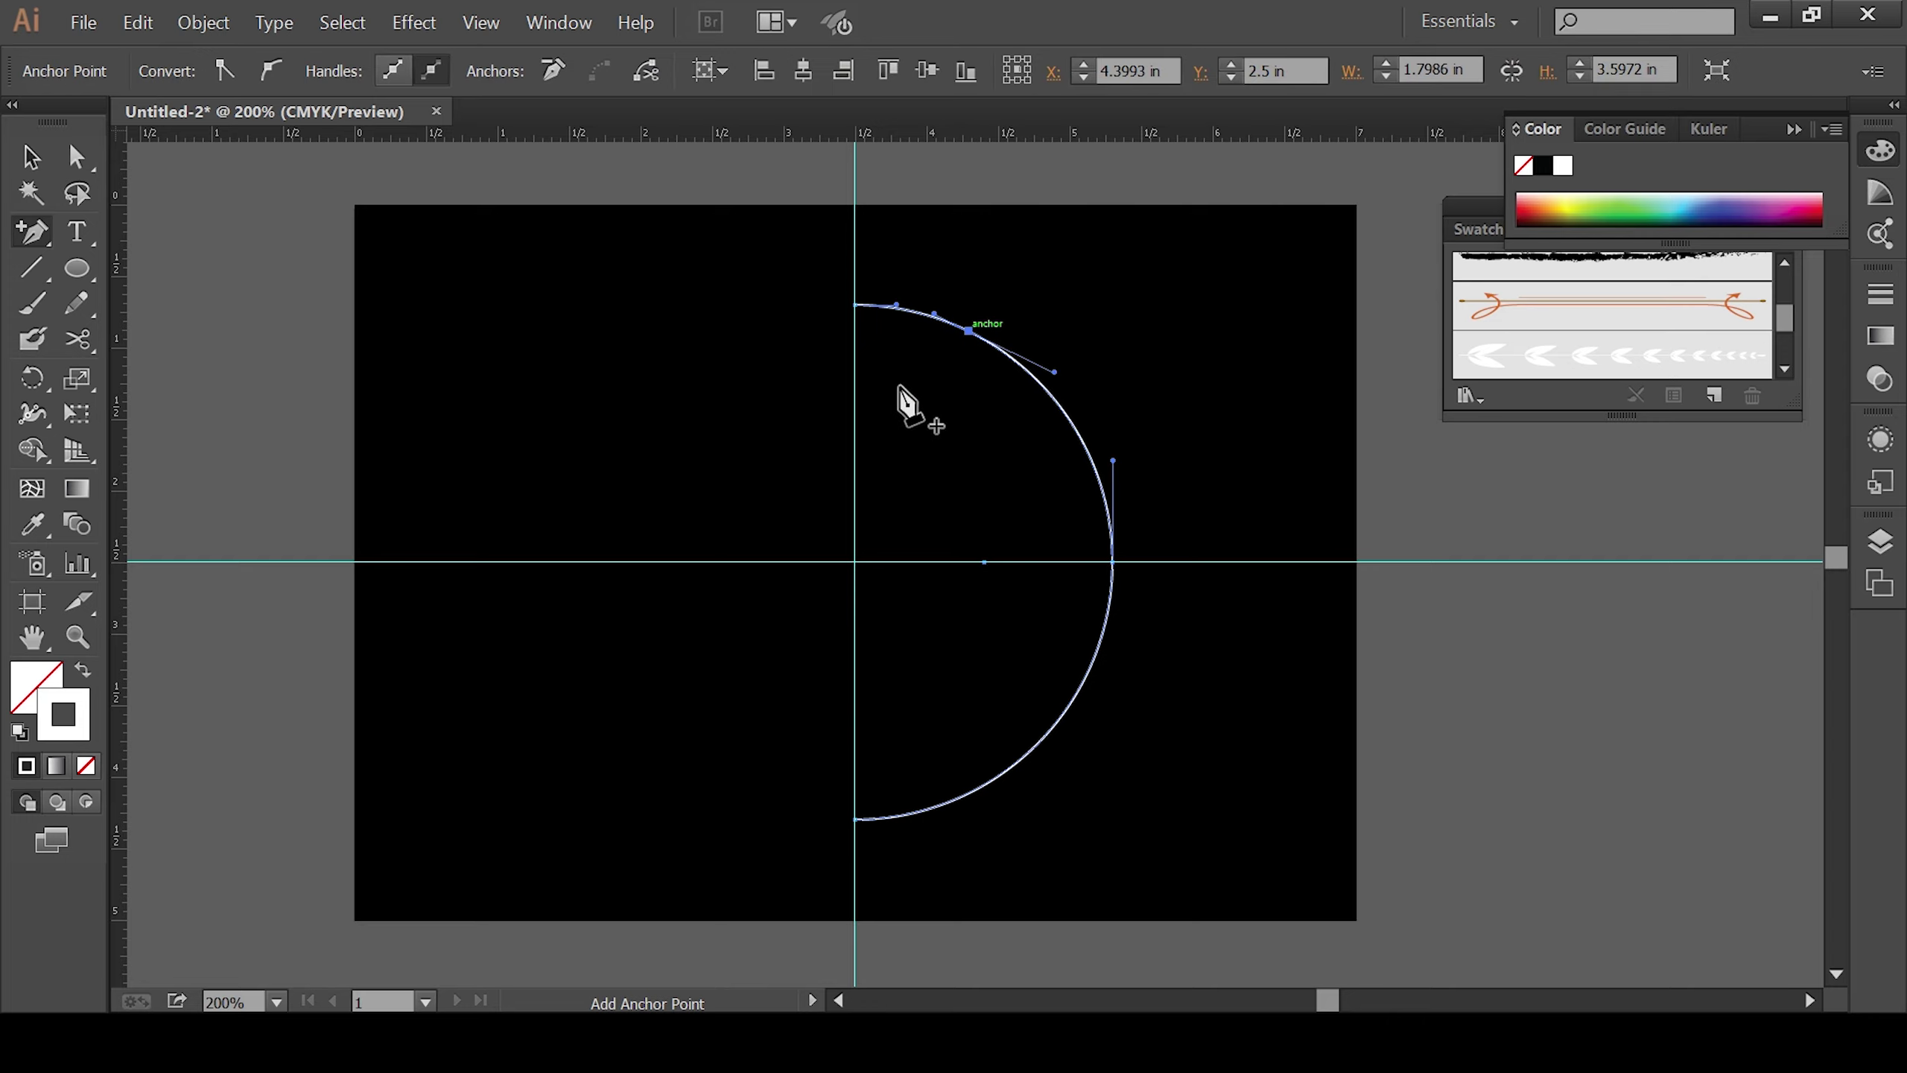
left_click_drag(41, 246, 143, 304)
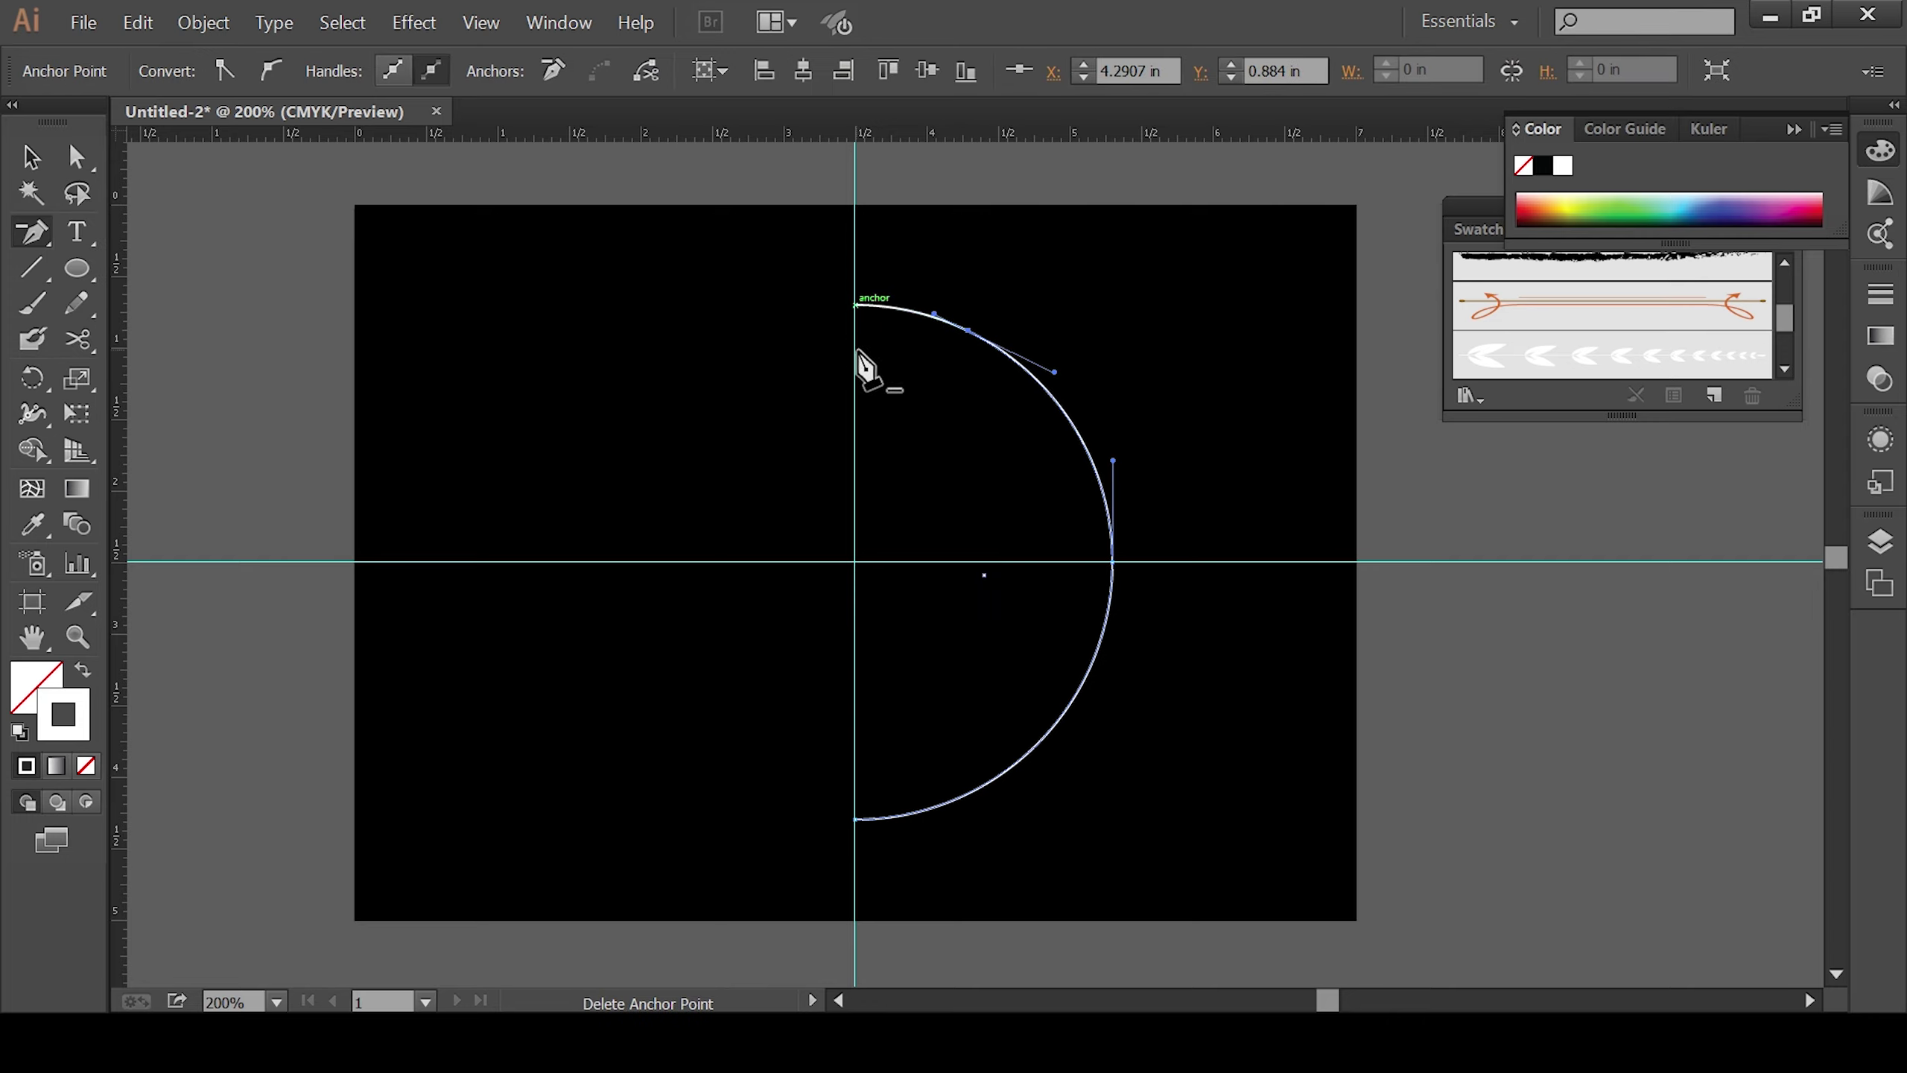
left_click(852, 305)
key("v")
left_click(601, 433)
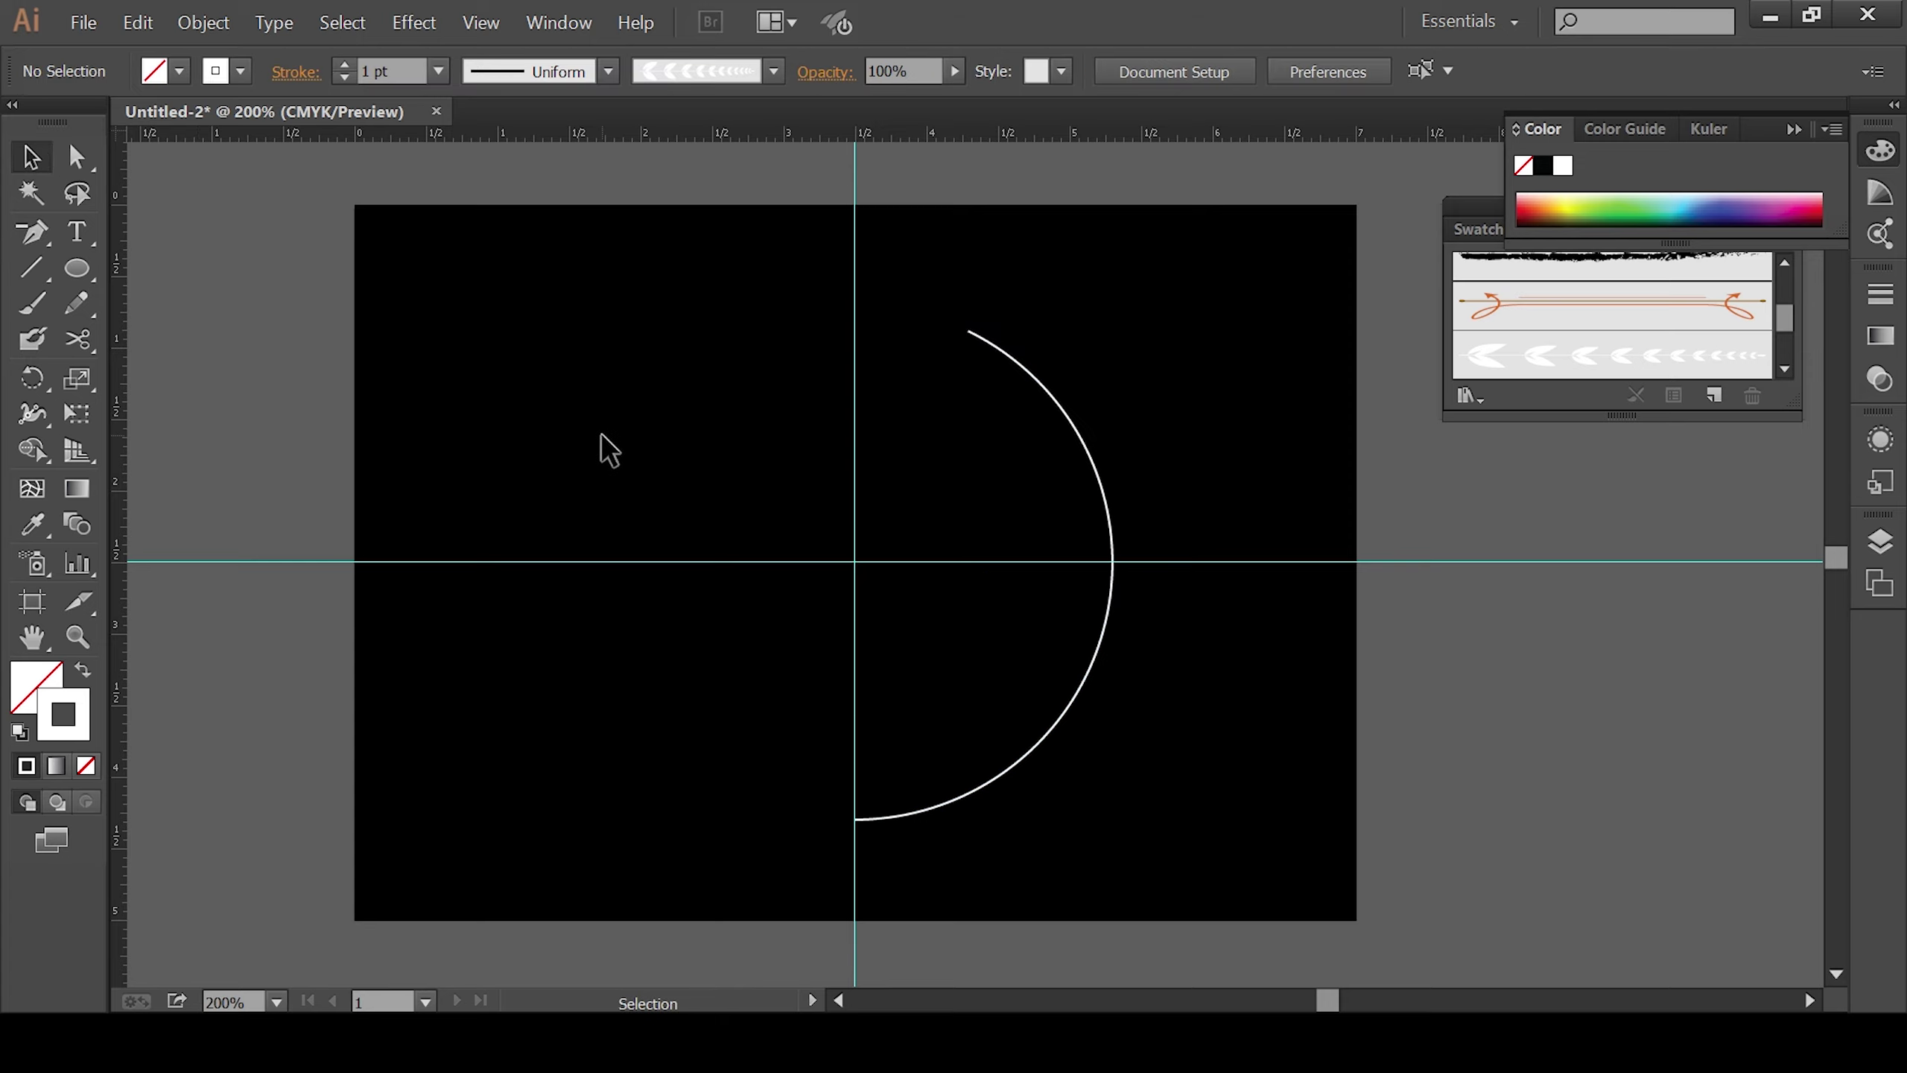
left_click_drag(1220, 747, 1051, 607)
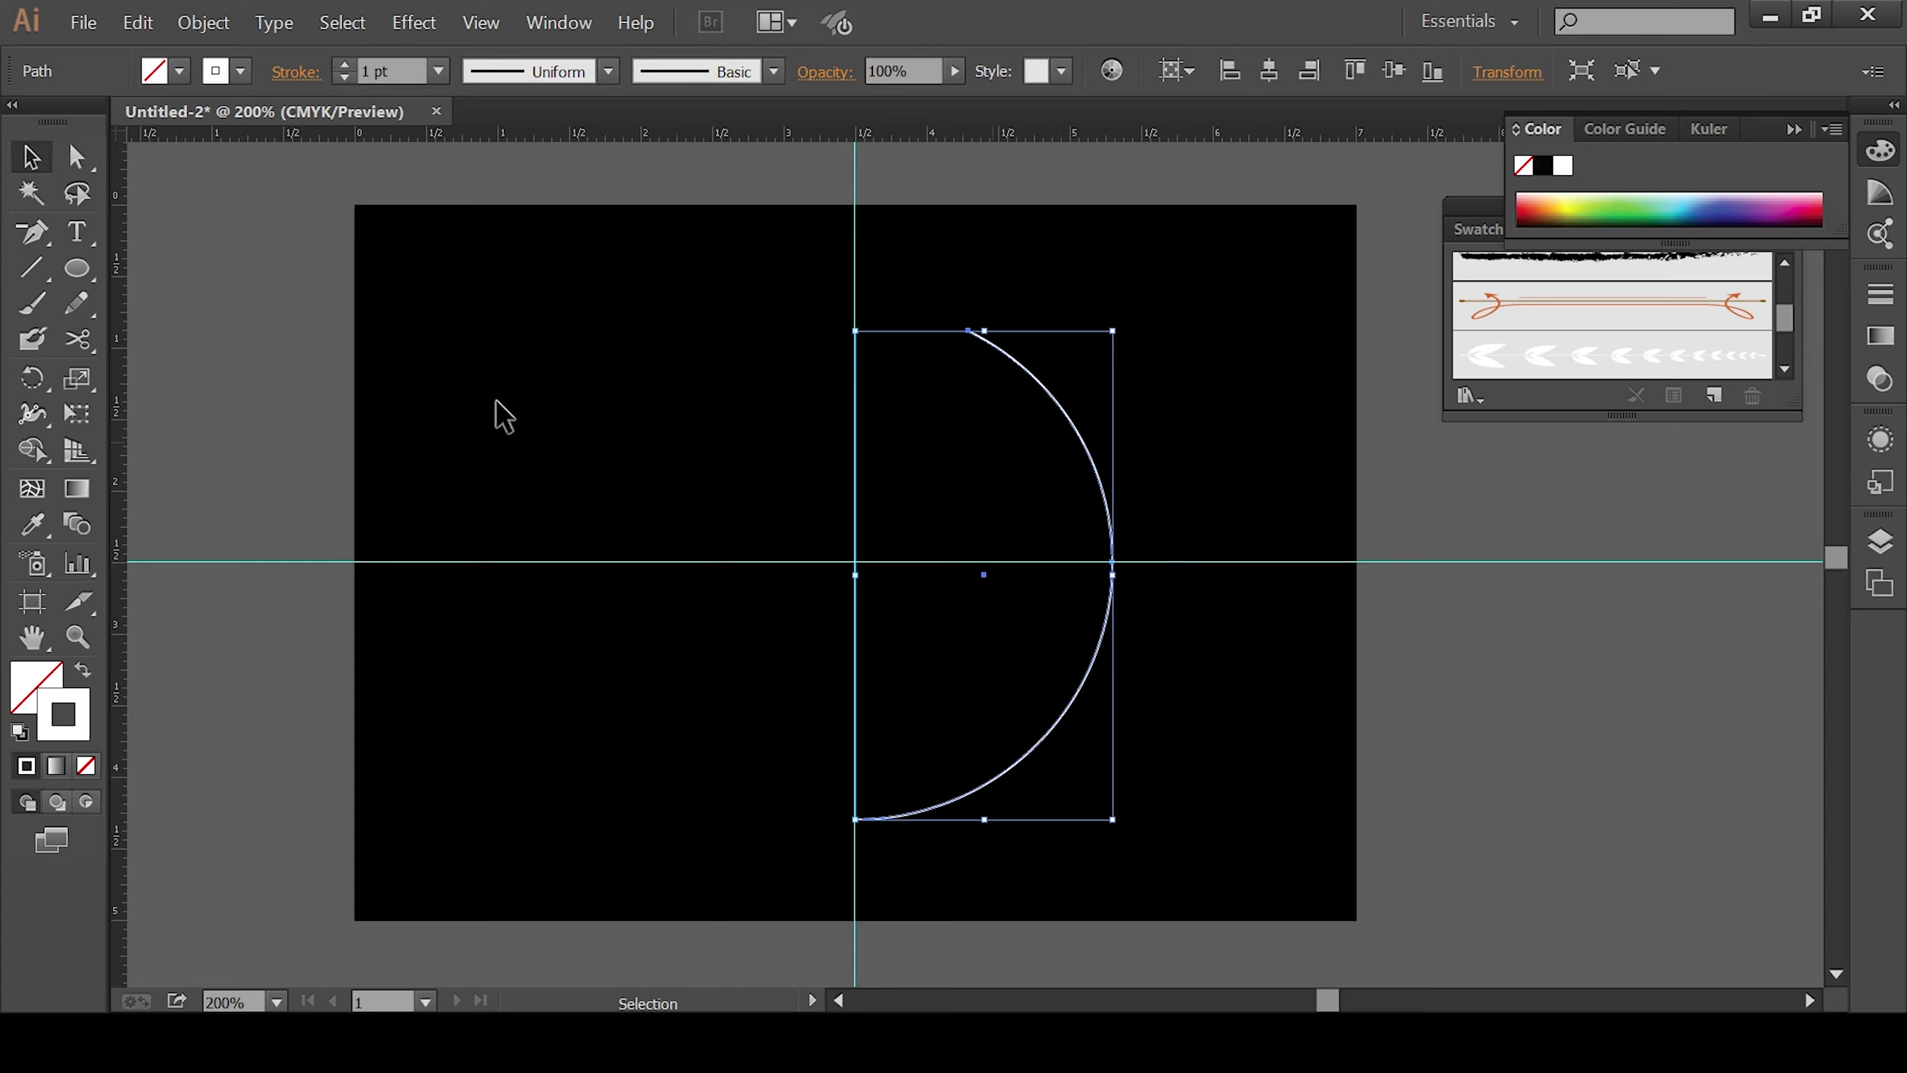
Step: Apply the leaf art brush to the arc and reflect it so the leaves taper upward
left_click(1554, 359)
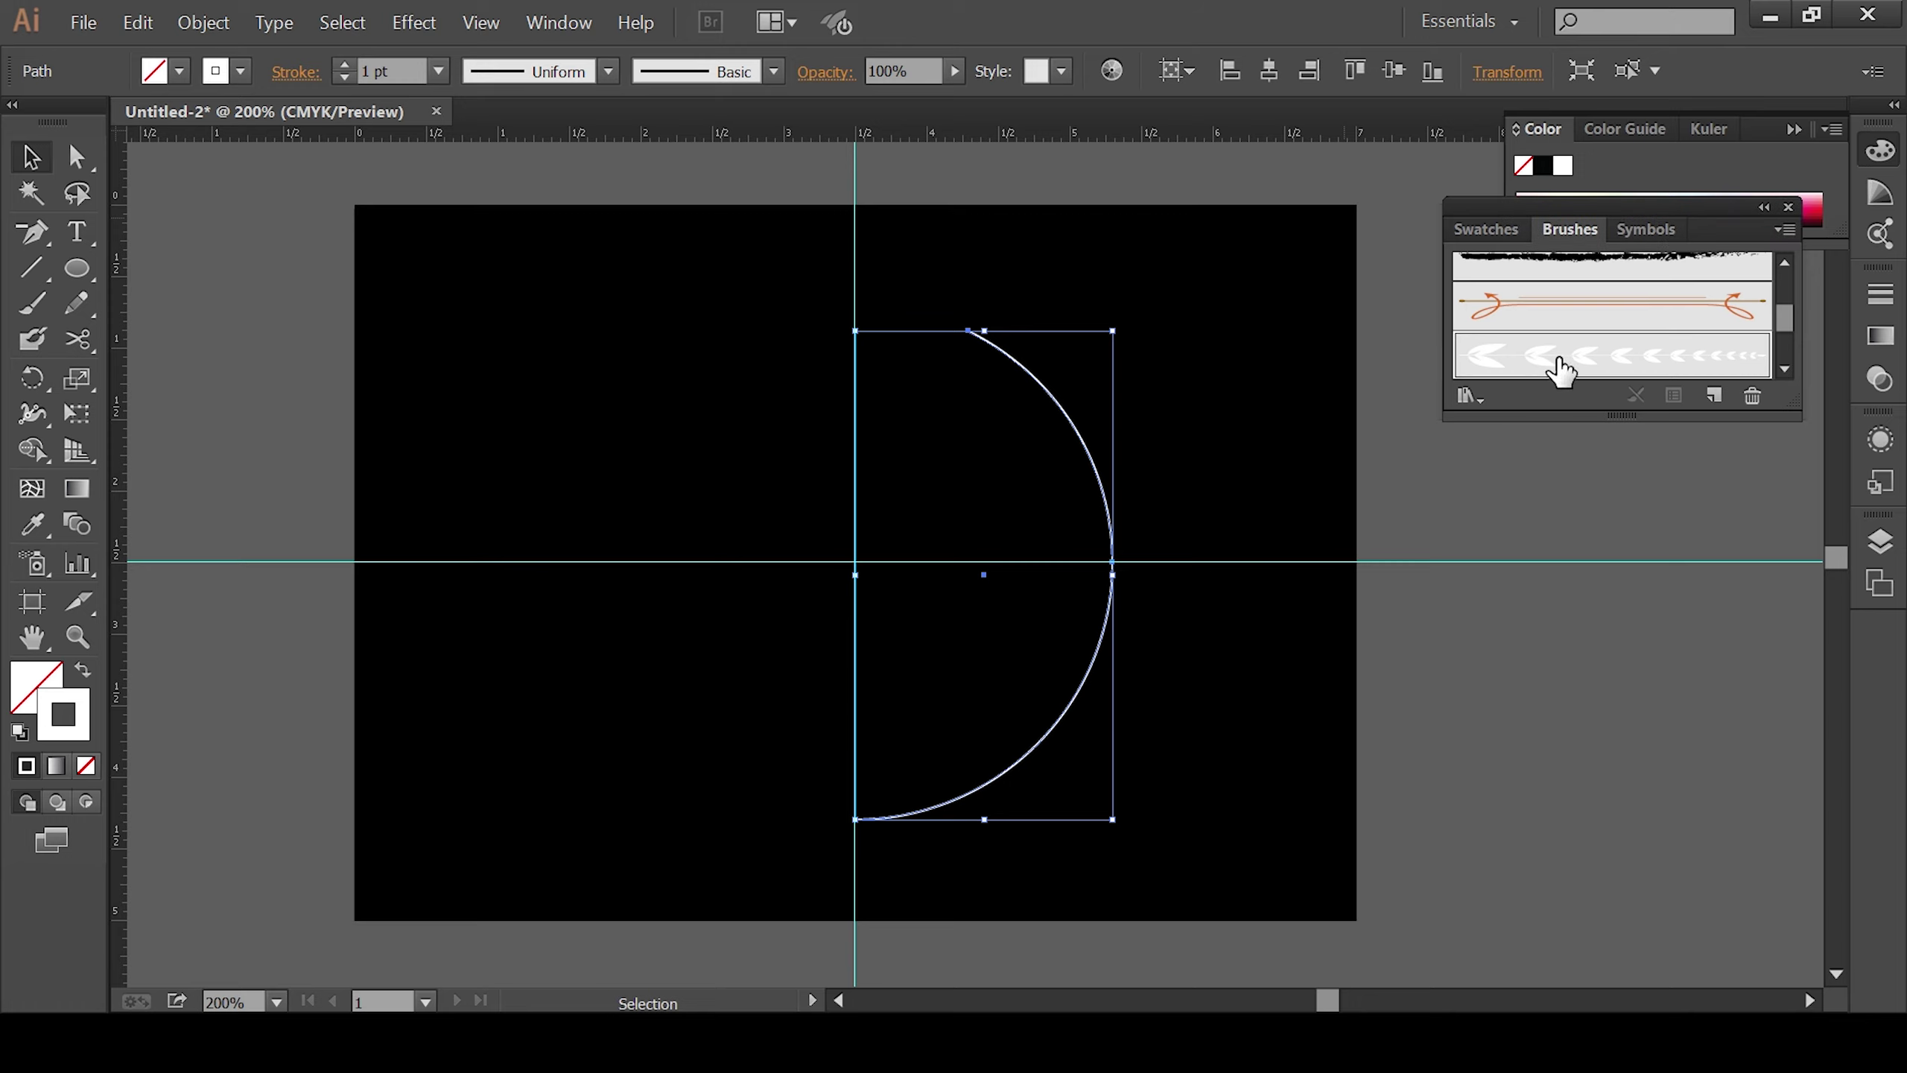
right_click(1107, 548)
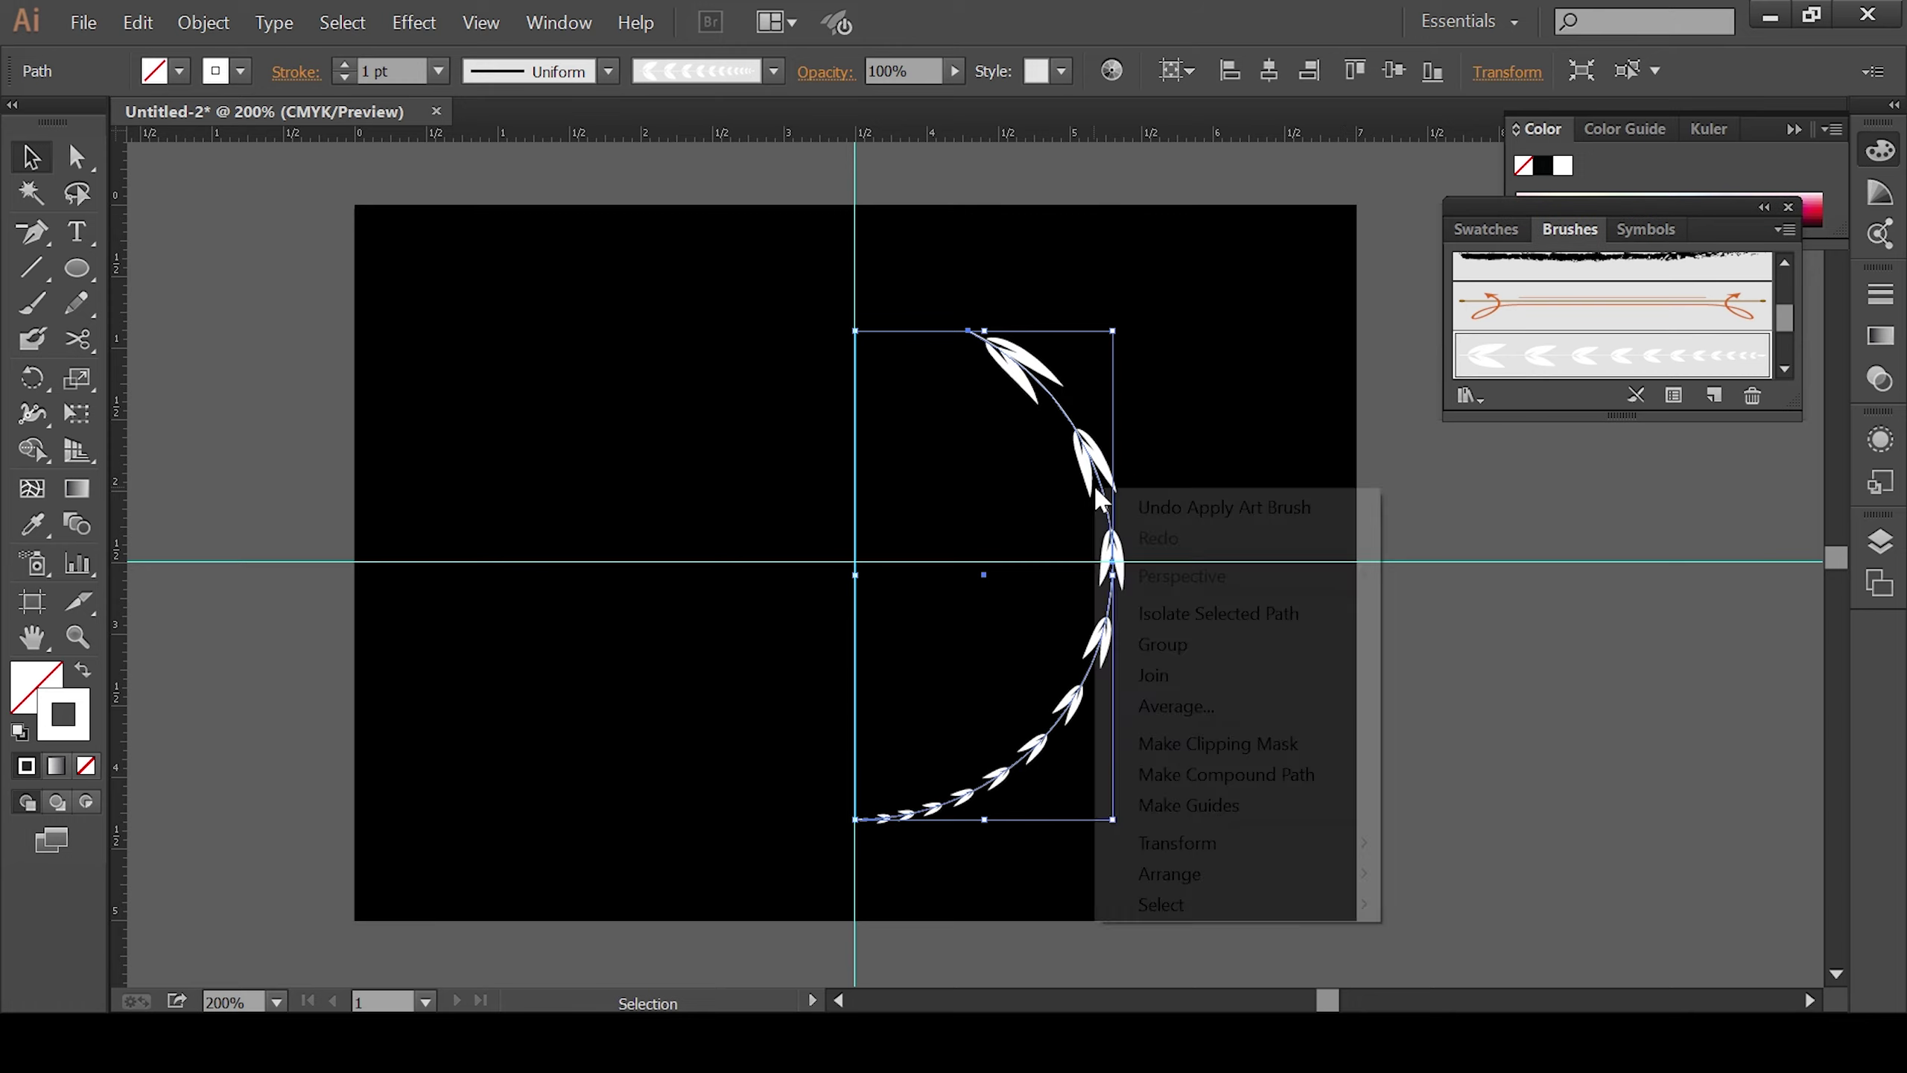
mouse_move(1177, 842)
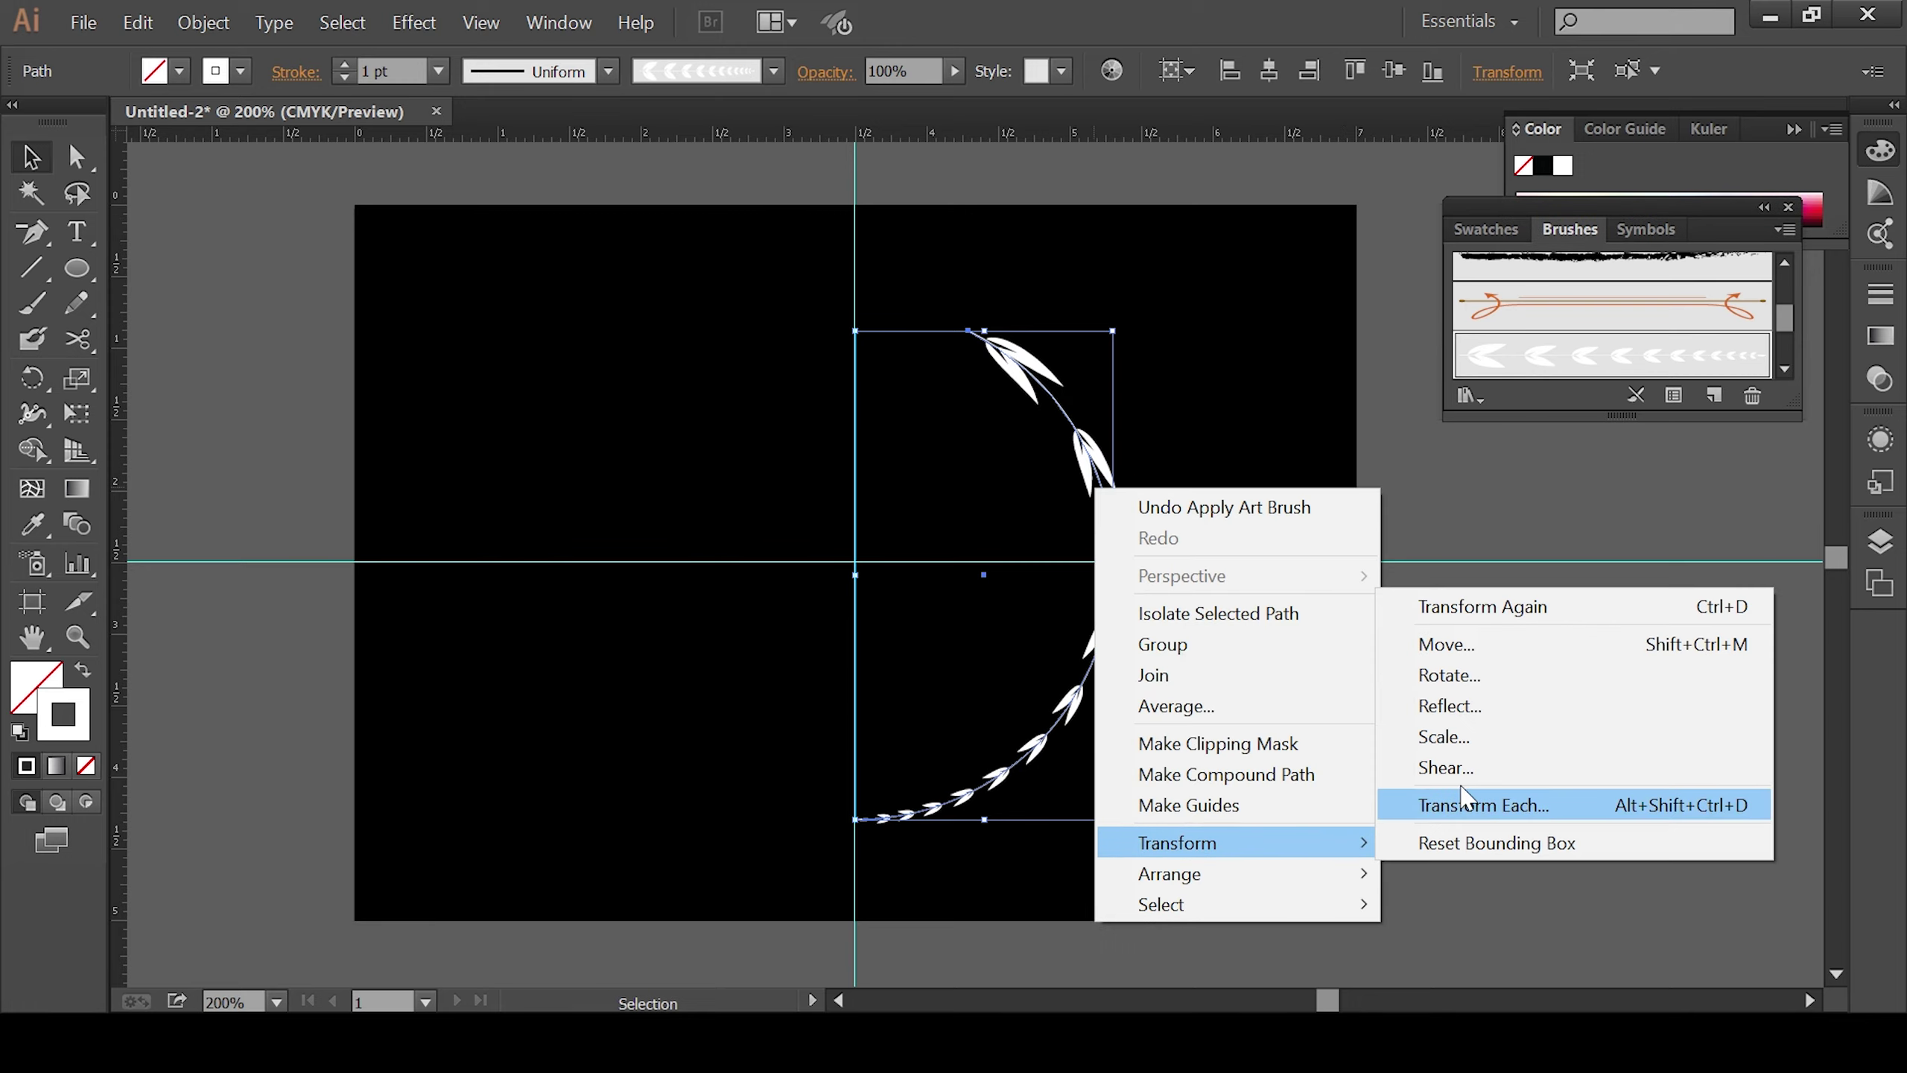
left_click(1471, 706)
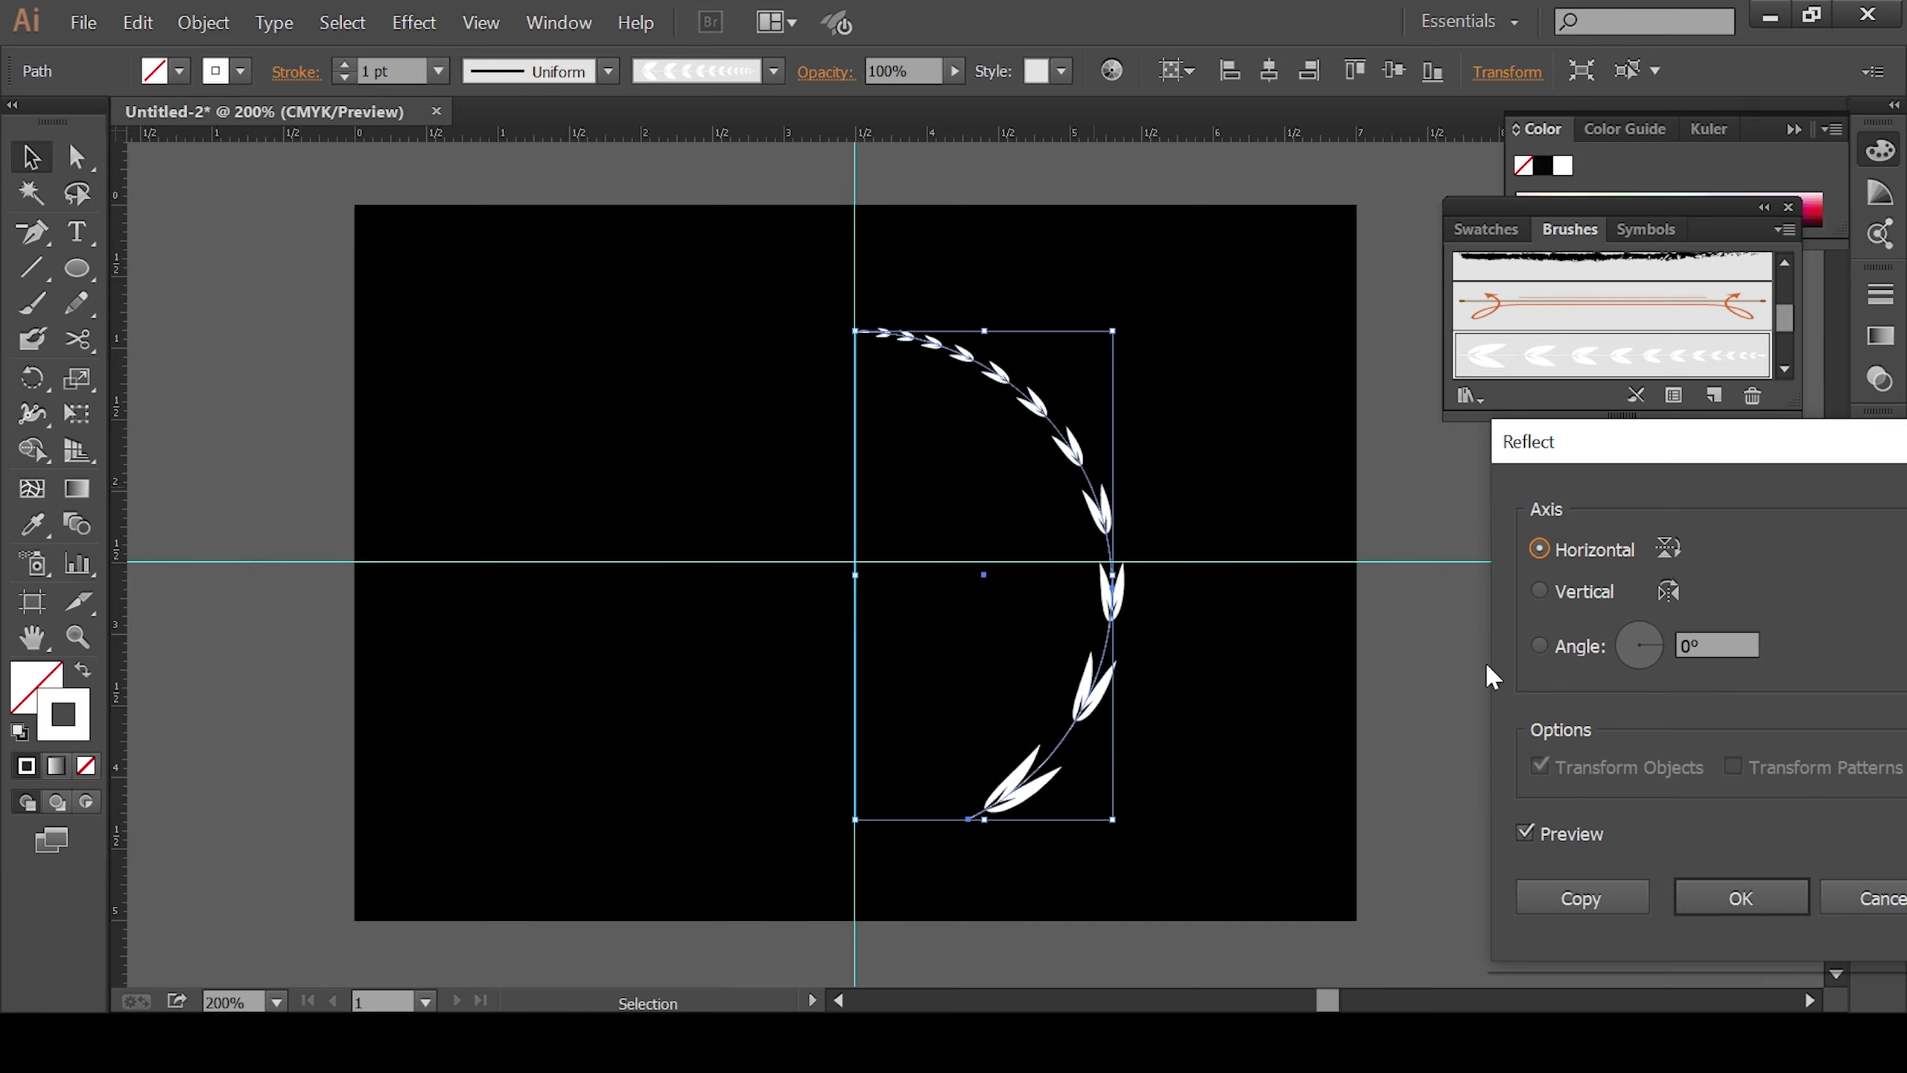
left_click(1618, 899)
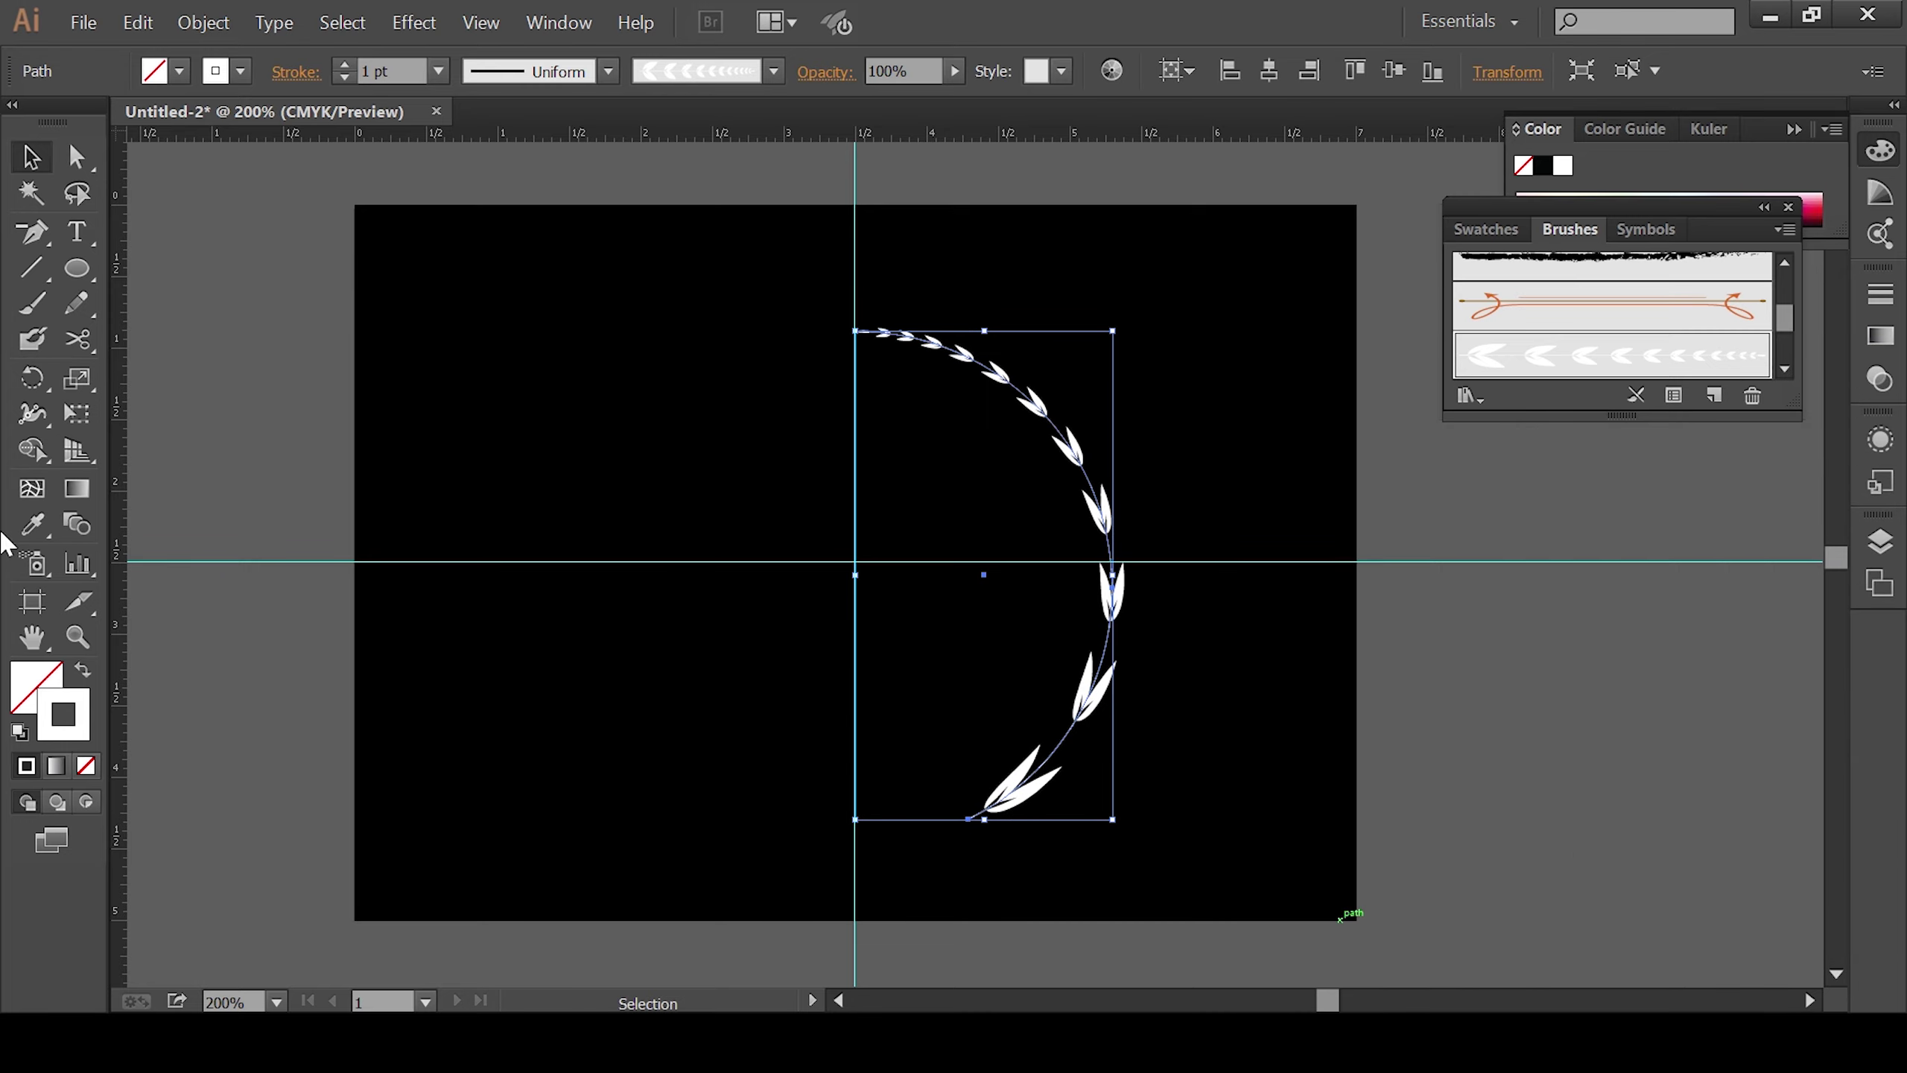
Step: Rotate the leaf arc about 20° clockwise around the guide intersection
left_click(32, 378)
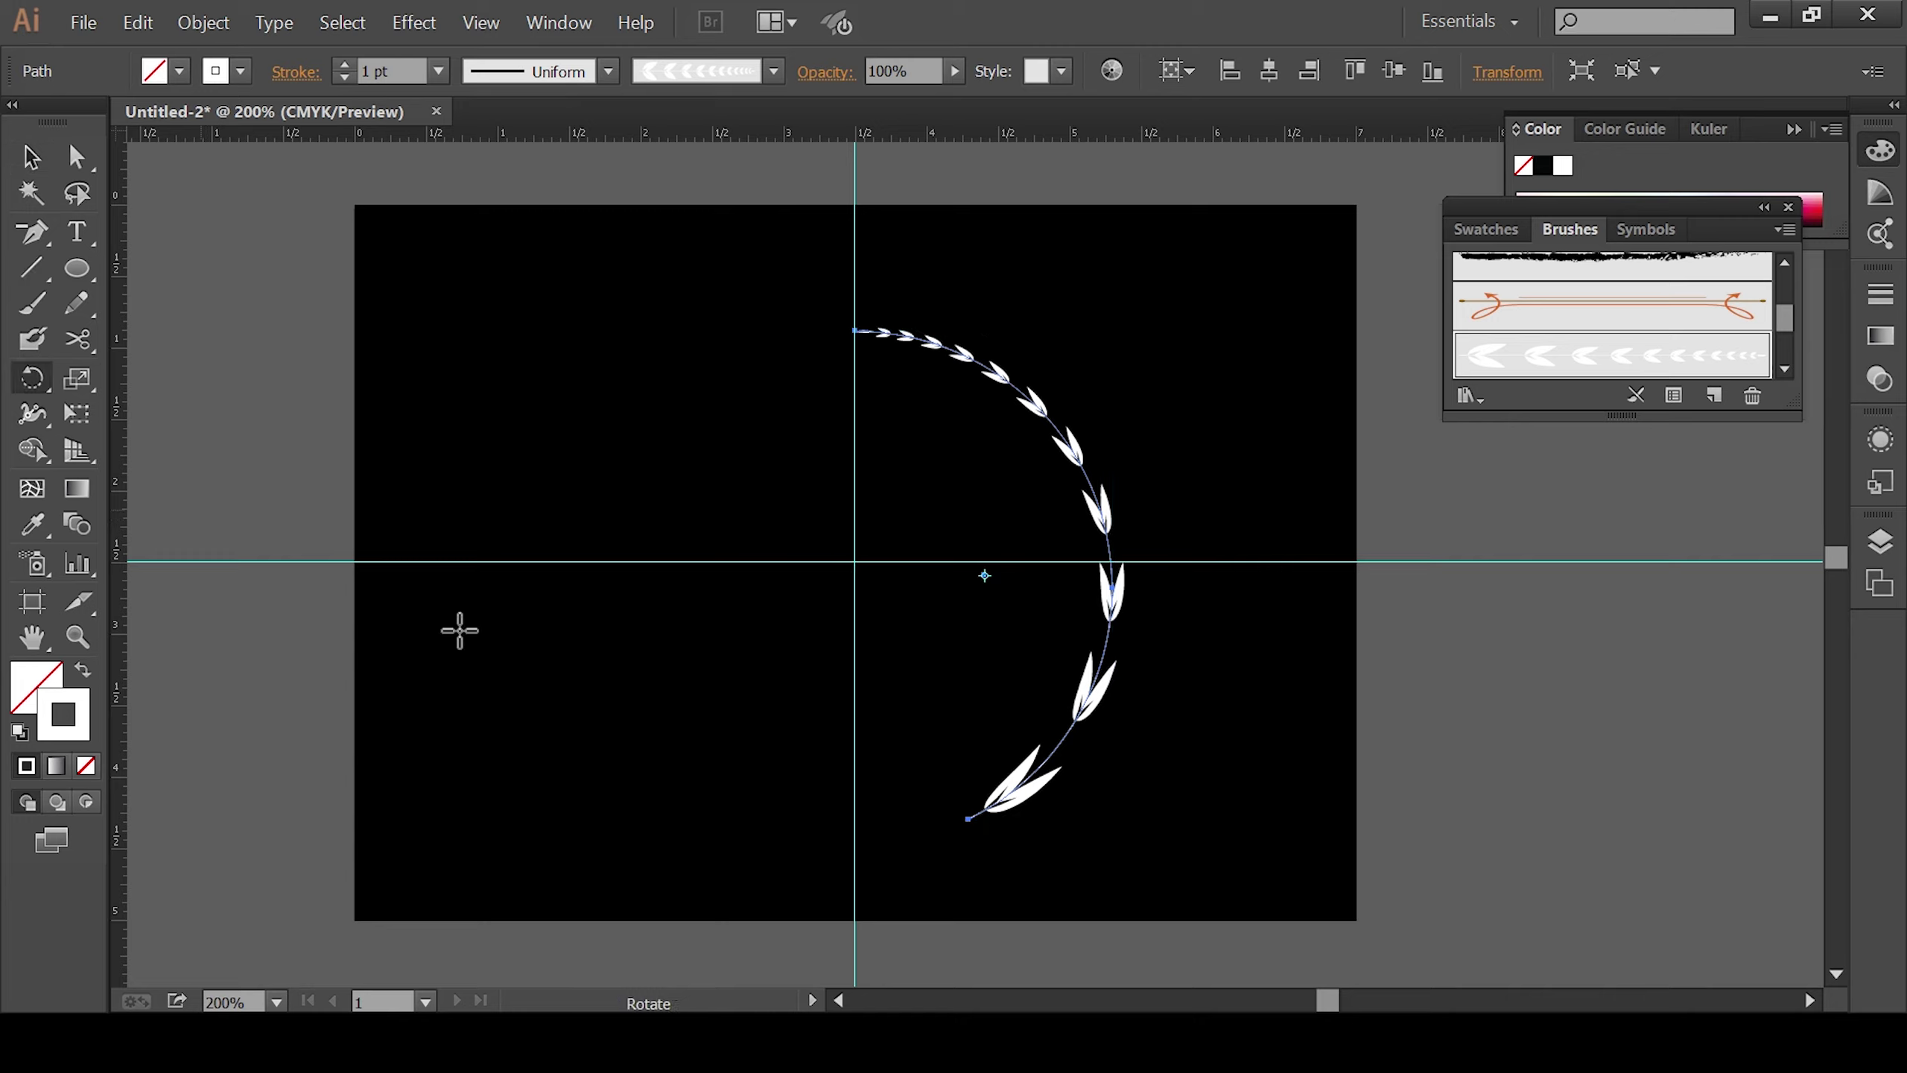
left_click(854, 561)
left_click_drag(1125, 584, 1077, 697)
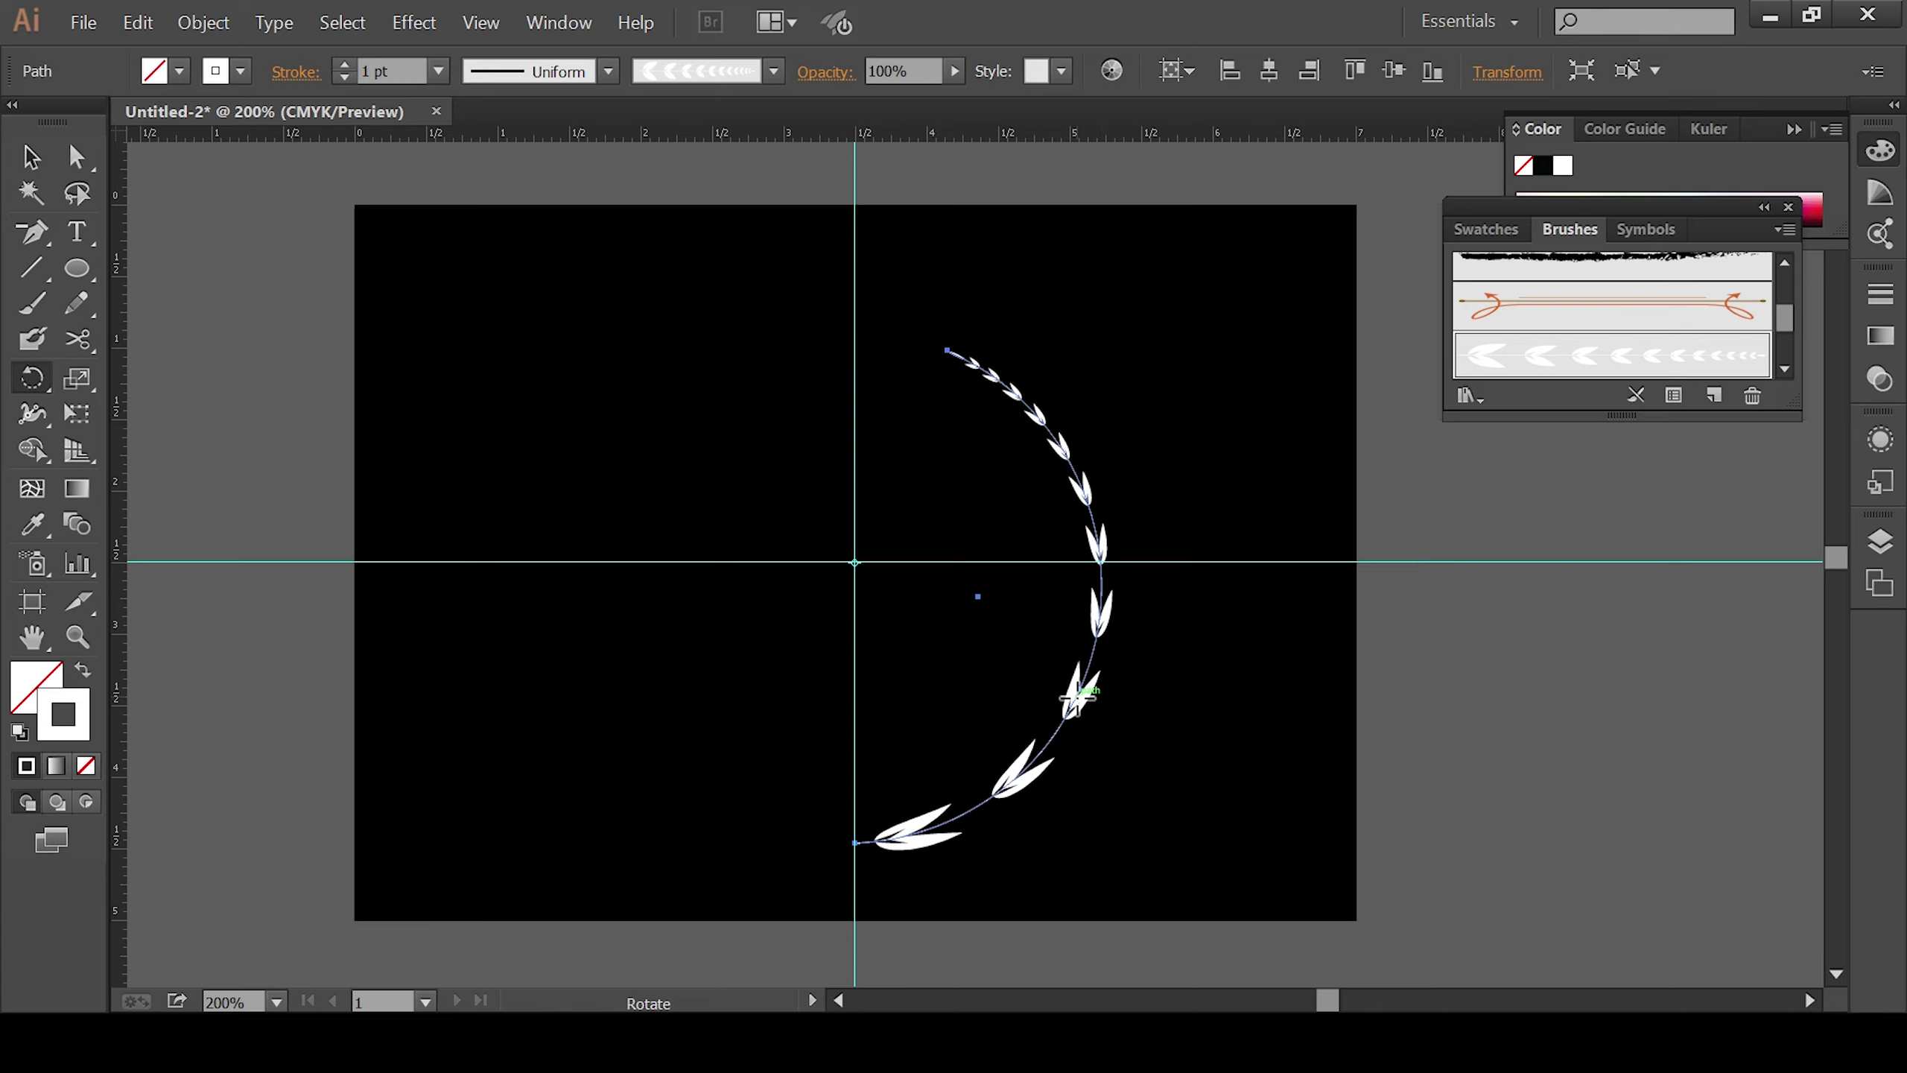
left_click(30, 154)
left_click(618, 383)
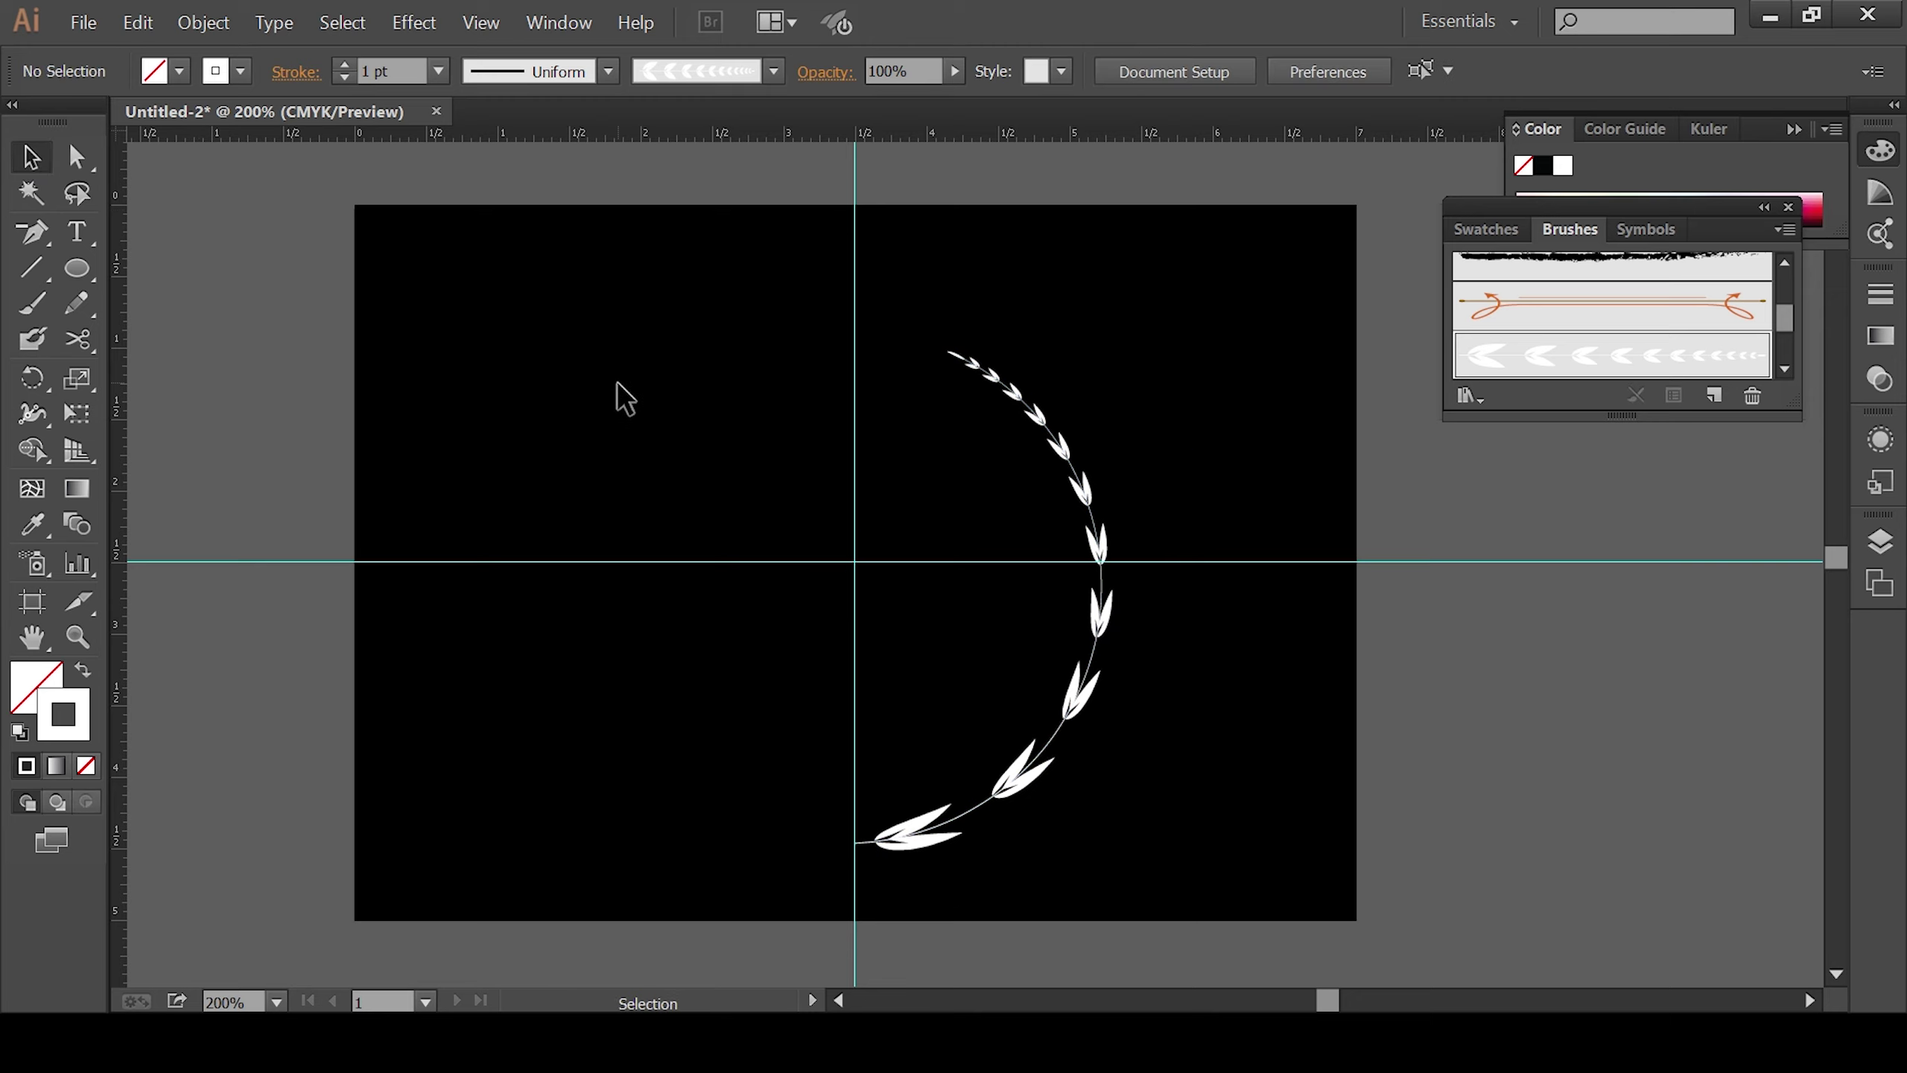
left_click(1027, 693)
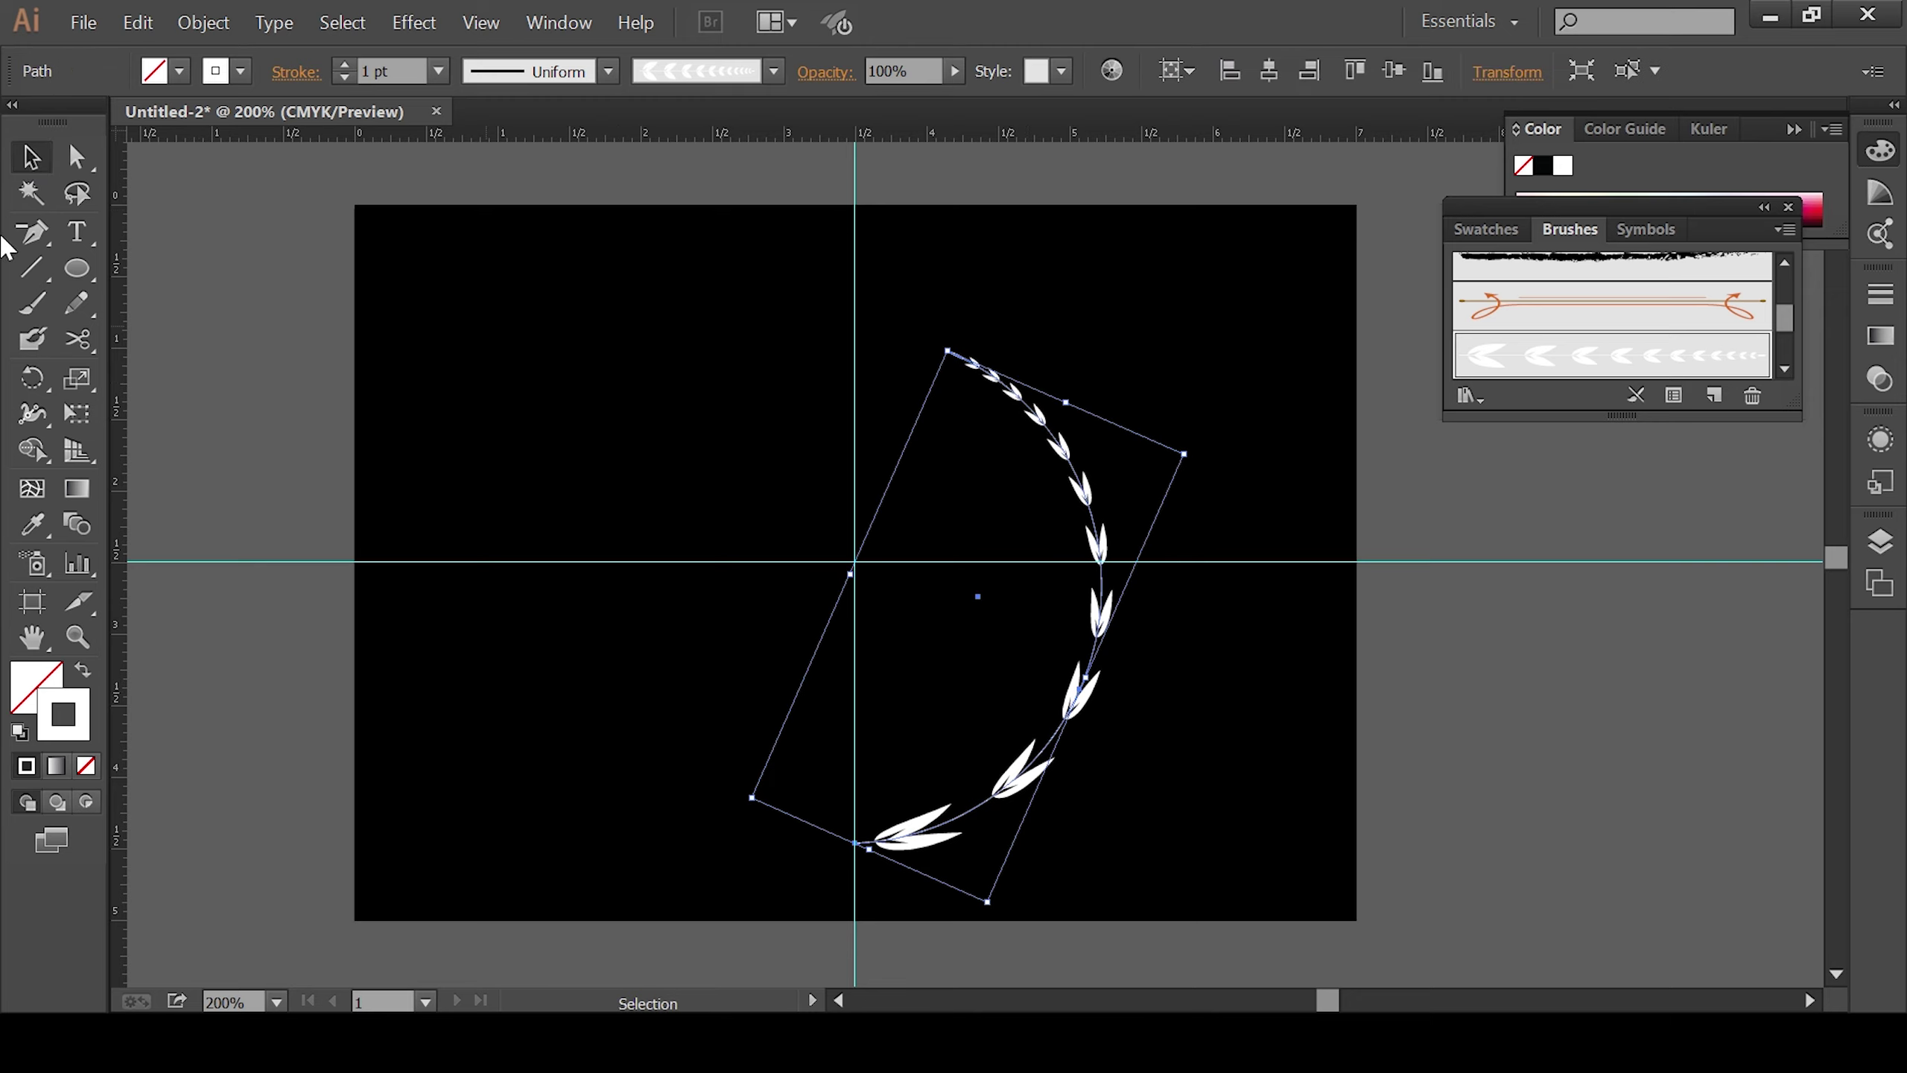
Step: Make a mirrored copy of the leaf arc across the vertical axis at the guide centre
left_click_drag(31, 378, 111, 427)
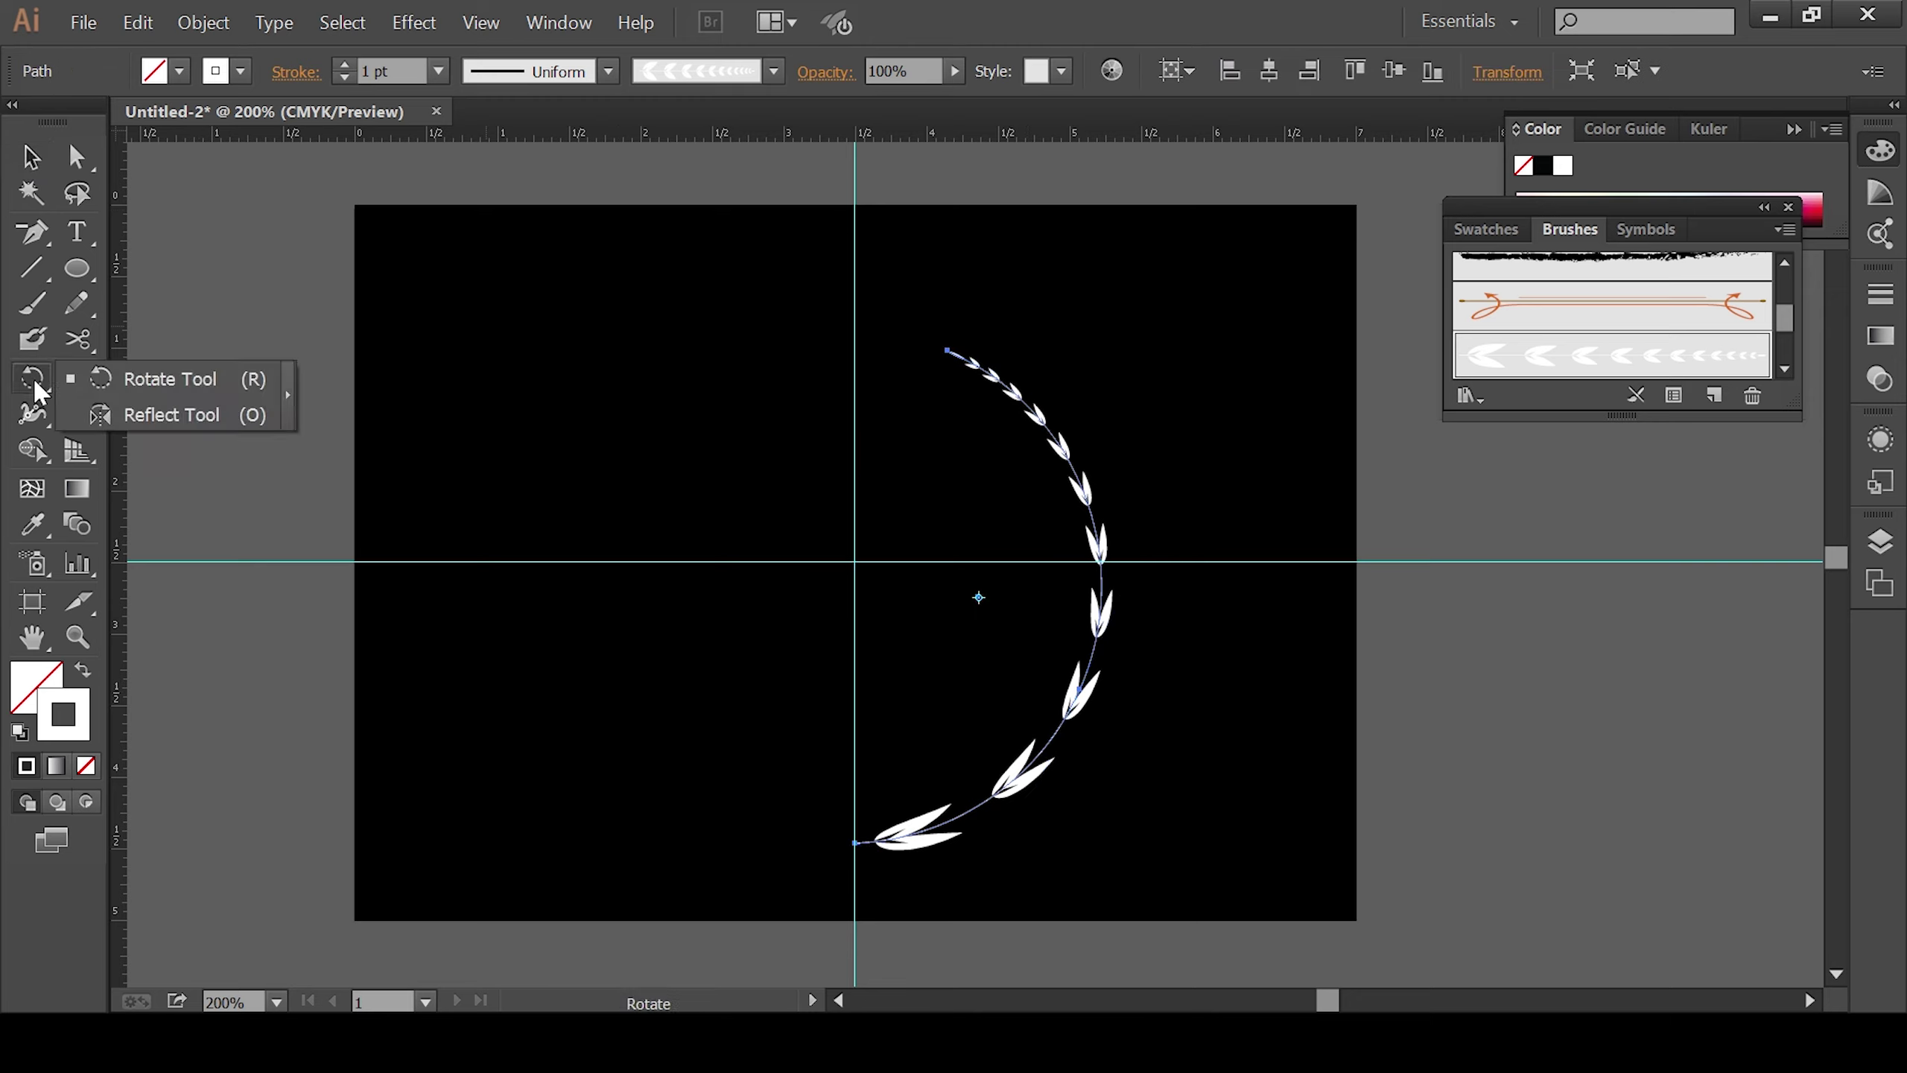
left_click(107, 419)
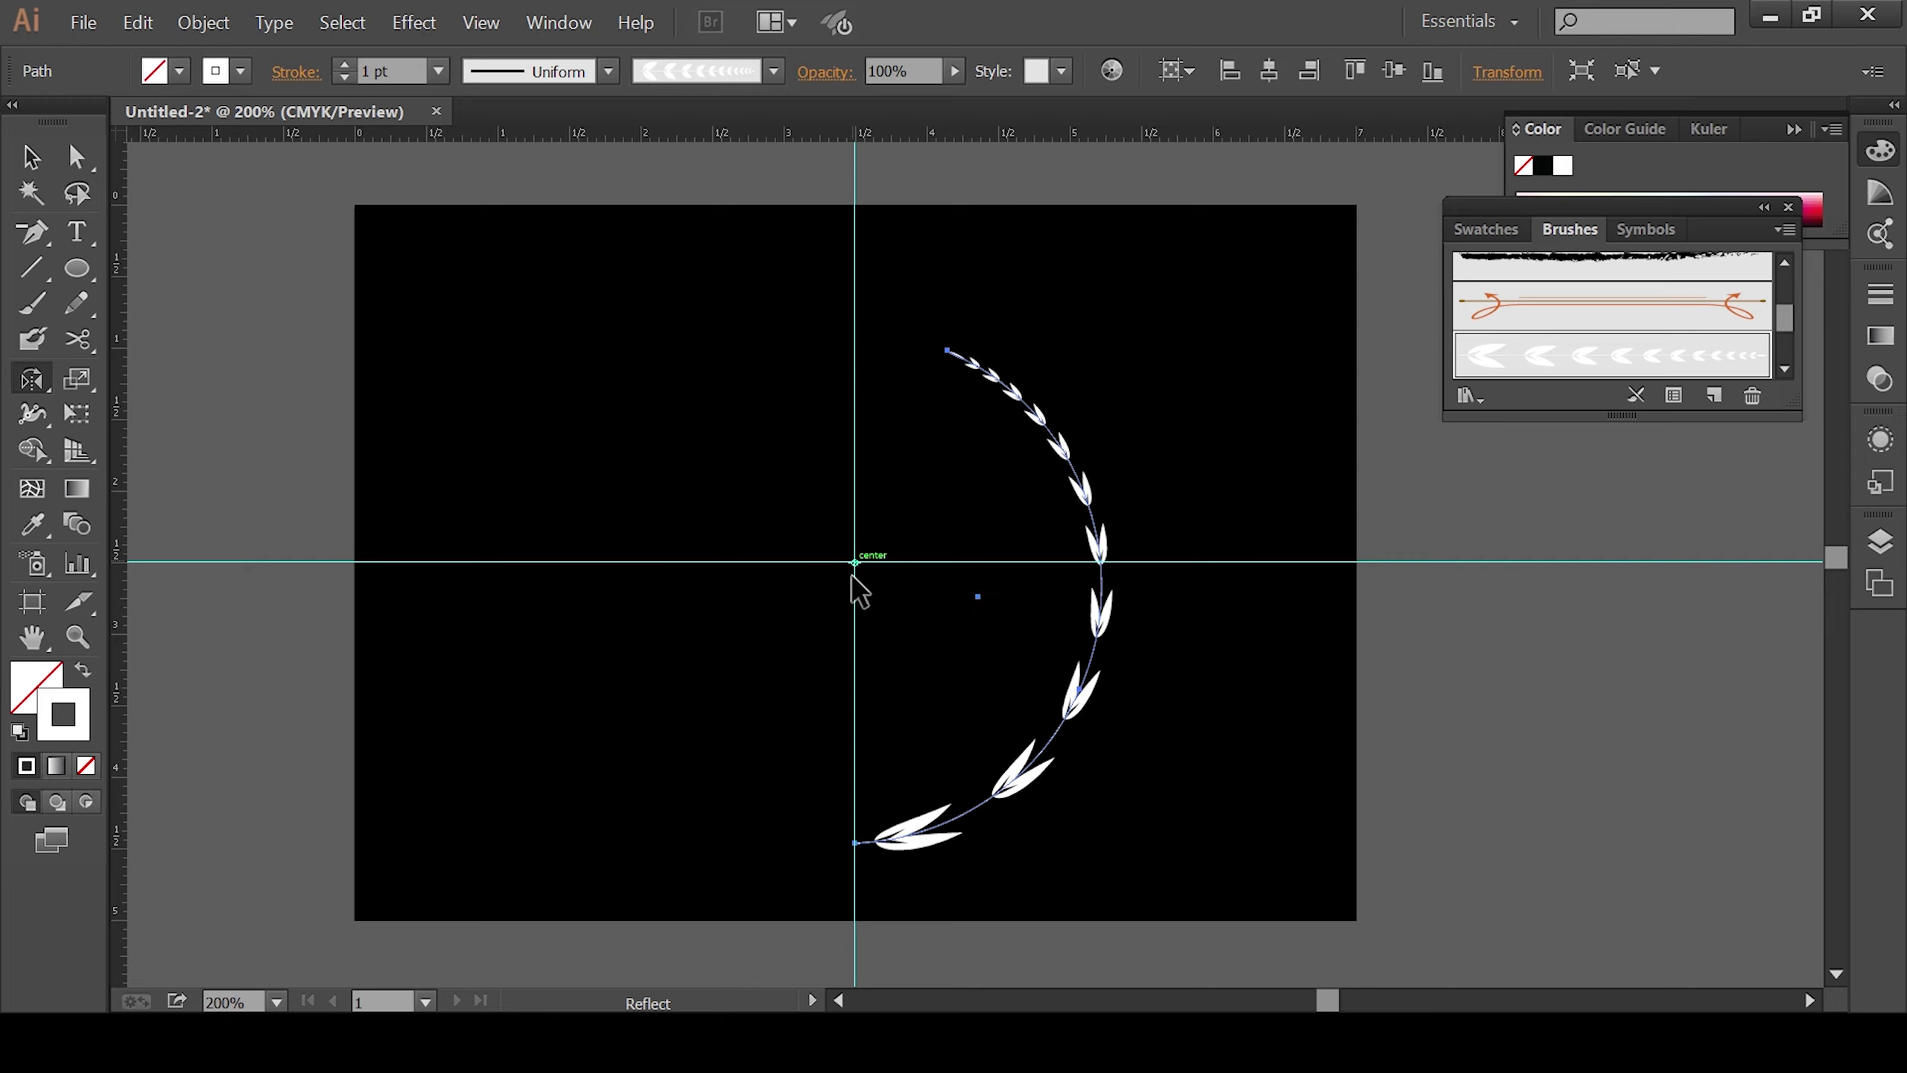
left_click(854, 563, "alt")
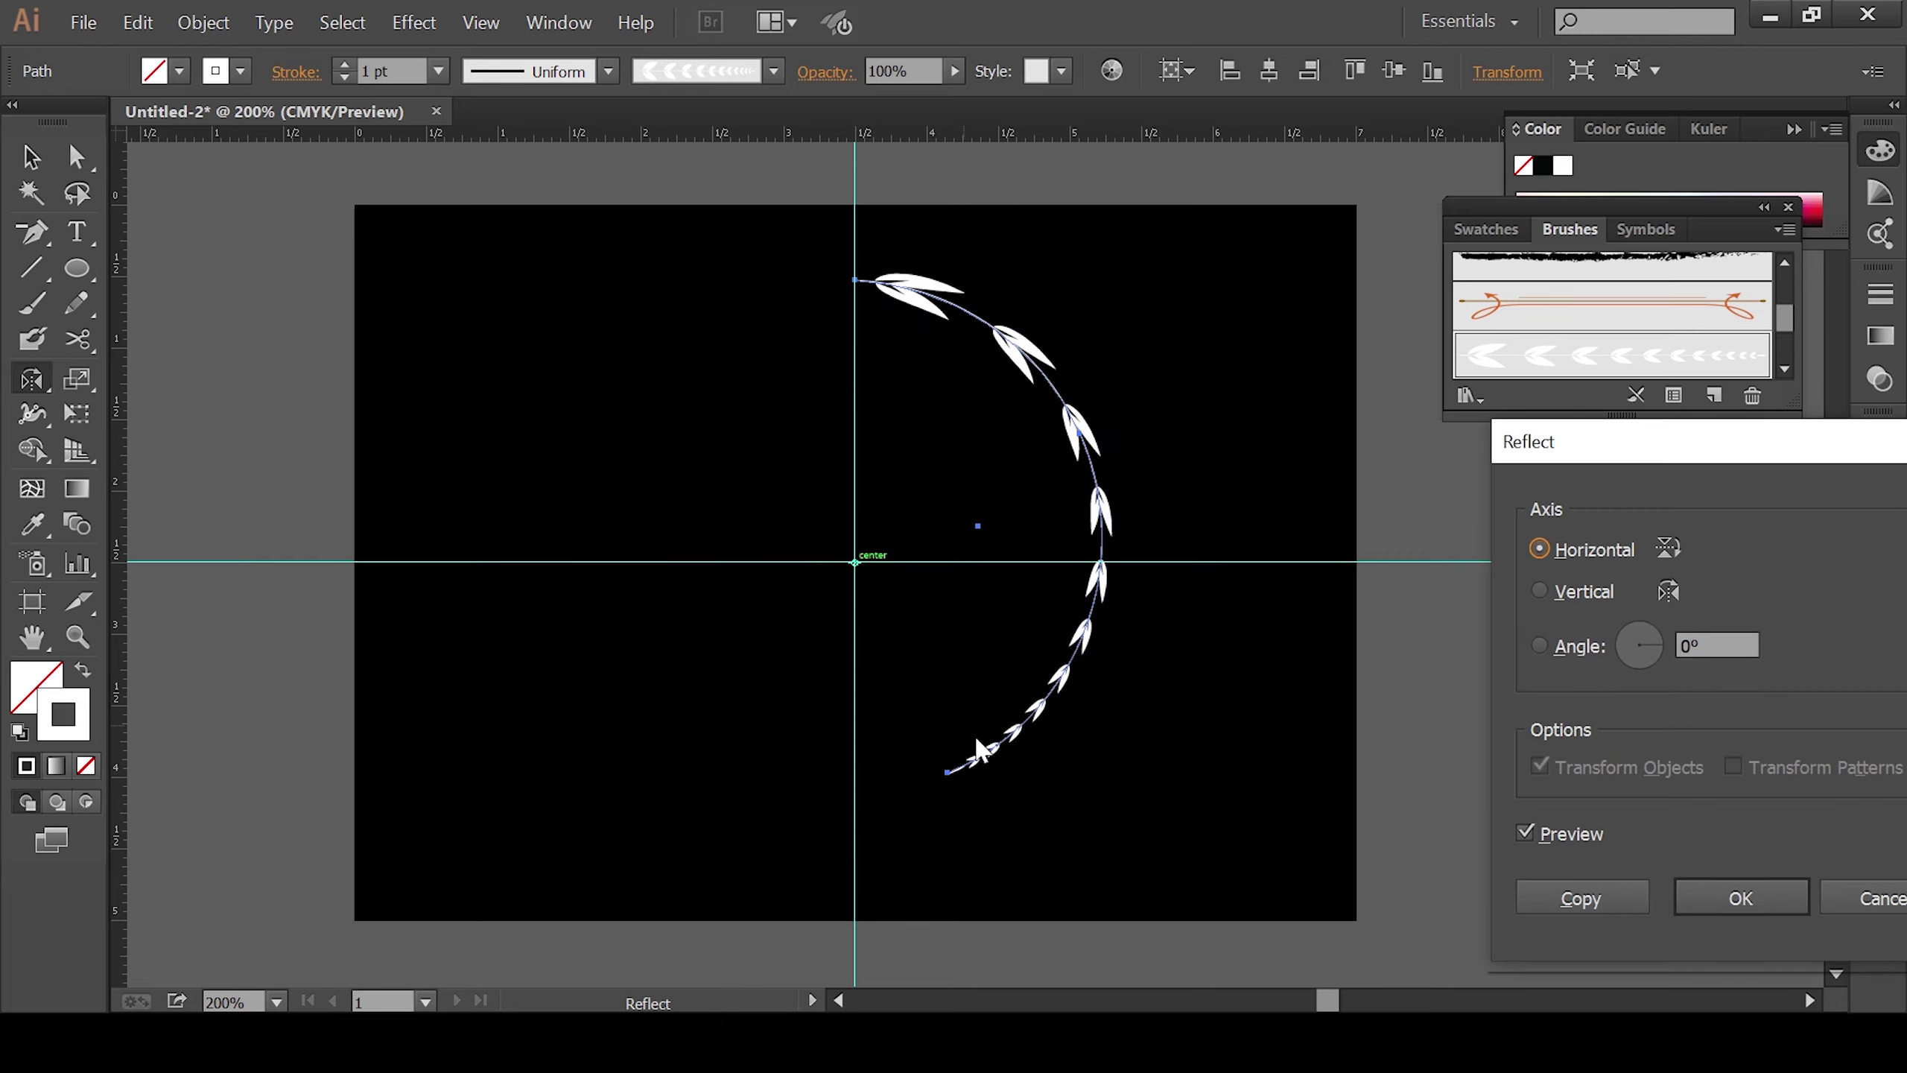
left_click(1582, 593)
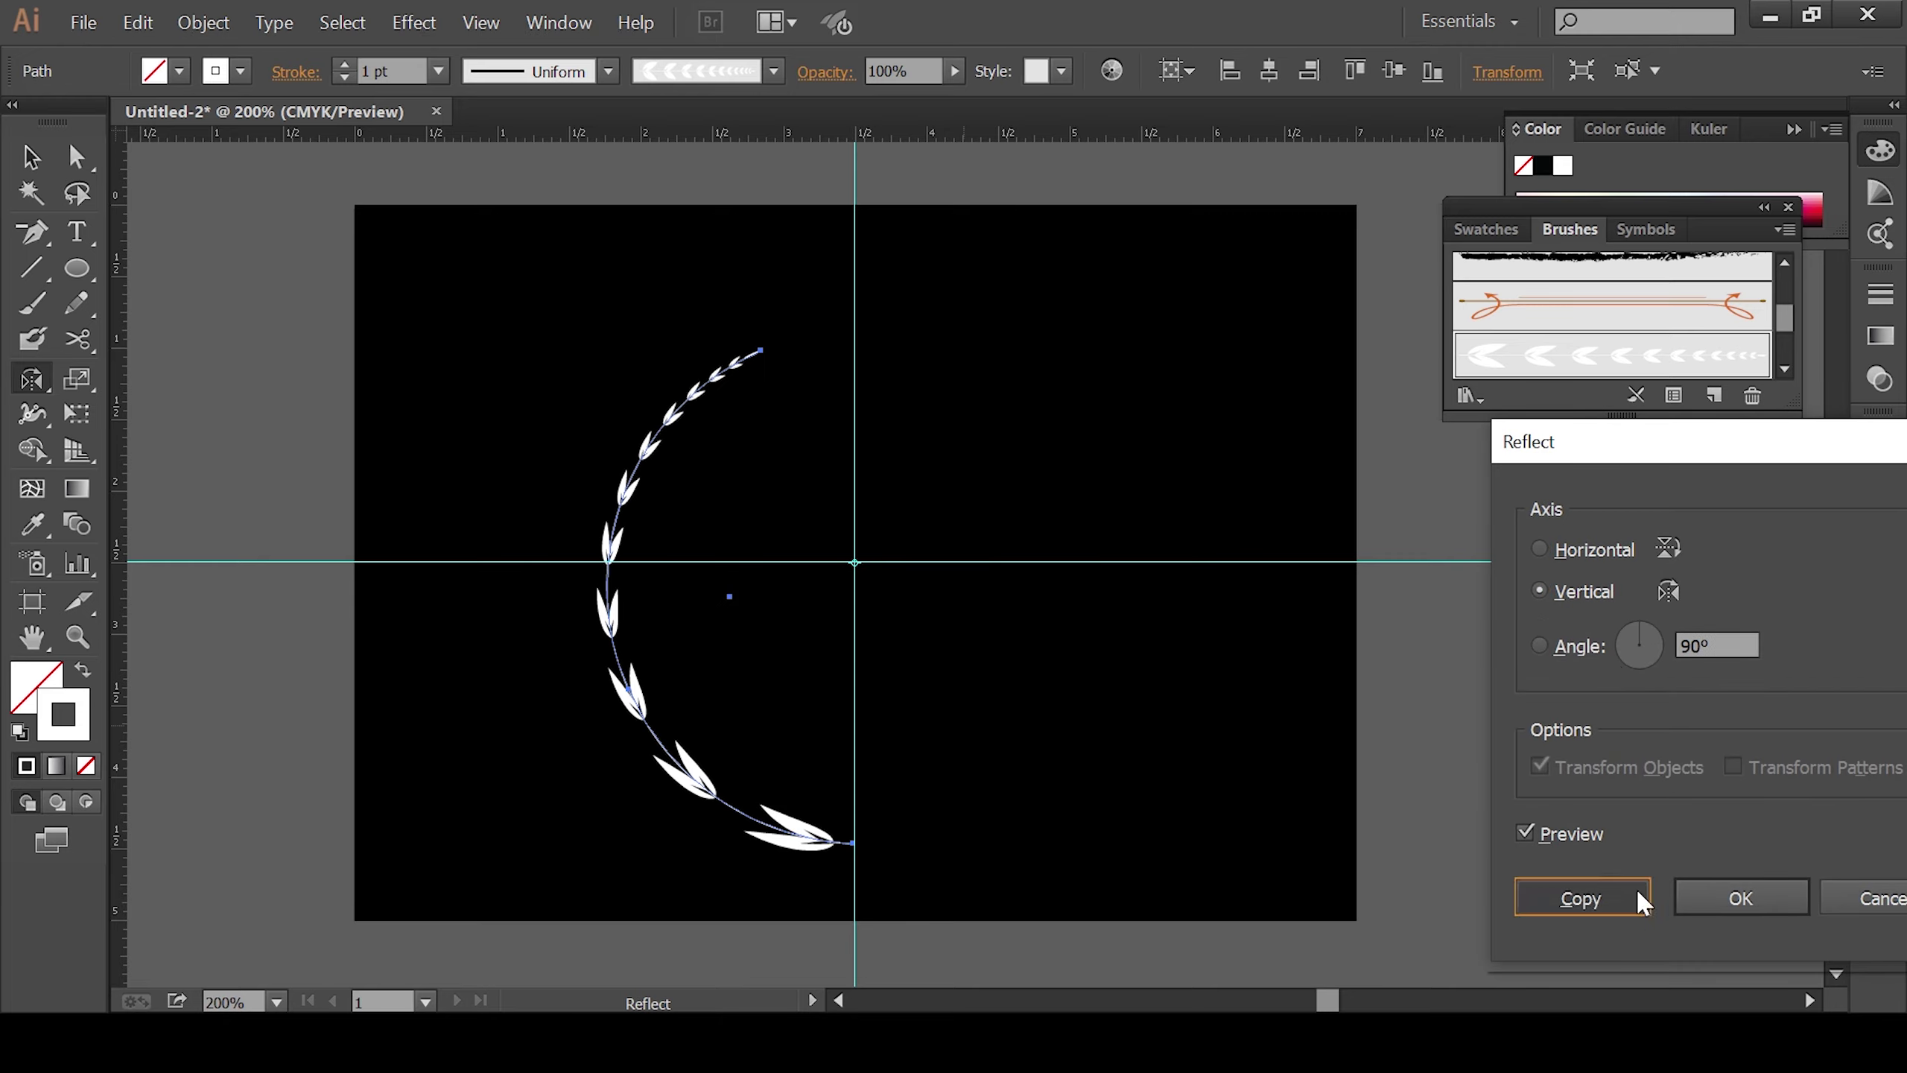
left_click(1569, 898)
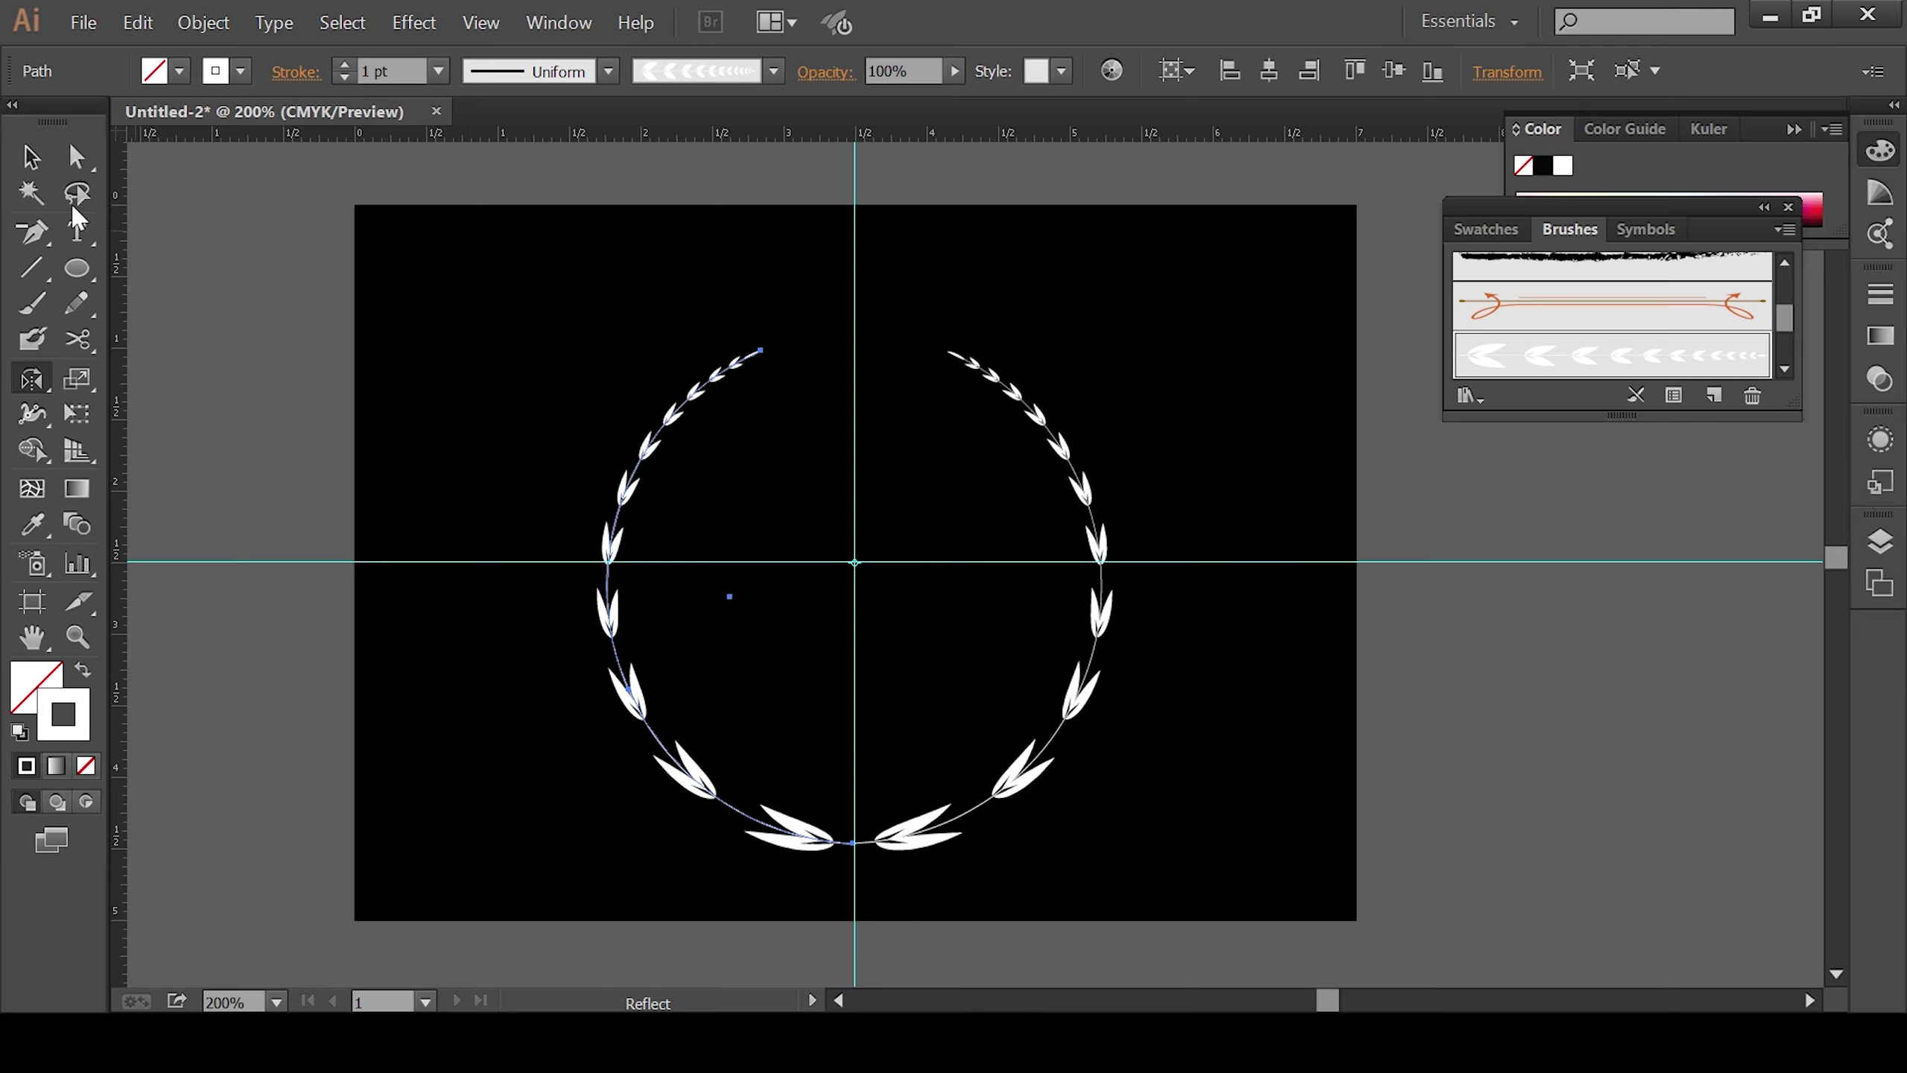
Step: Nudge both leaf arcs up slightly and group them into one wreath
left_click(30, 157)
left_click(381, 280)
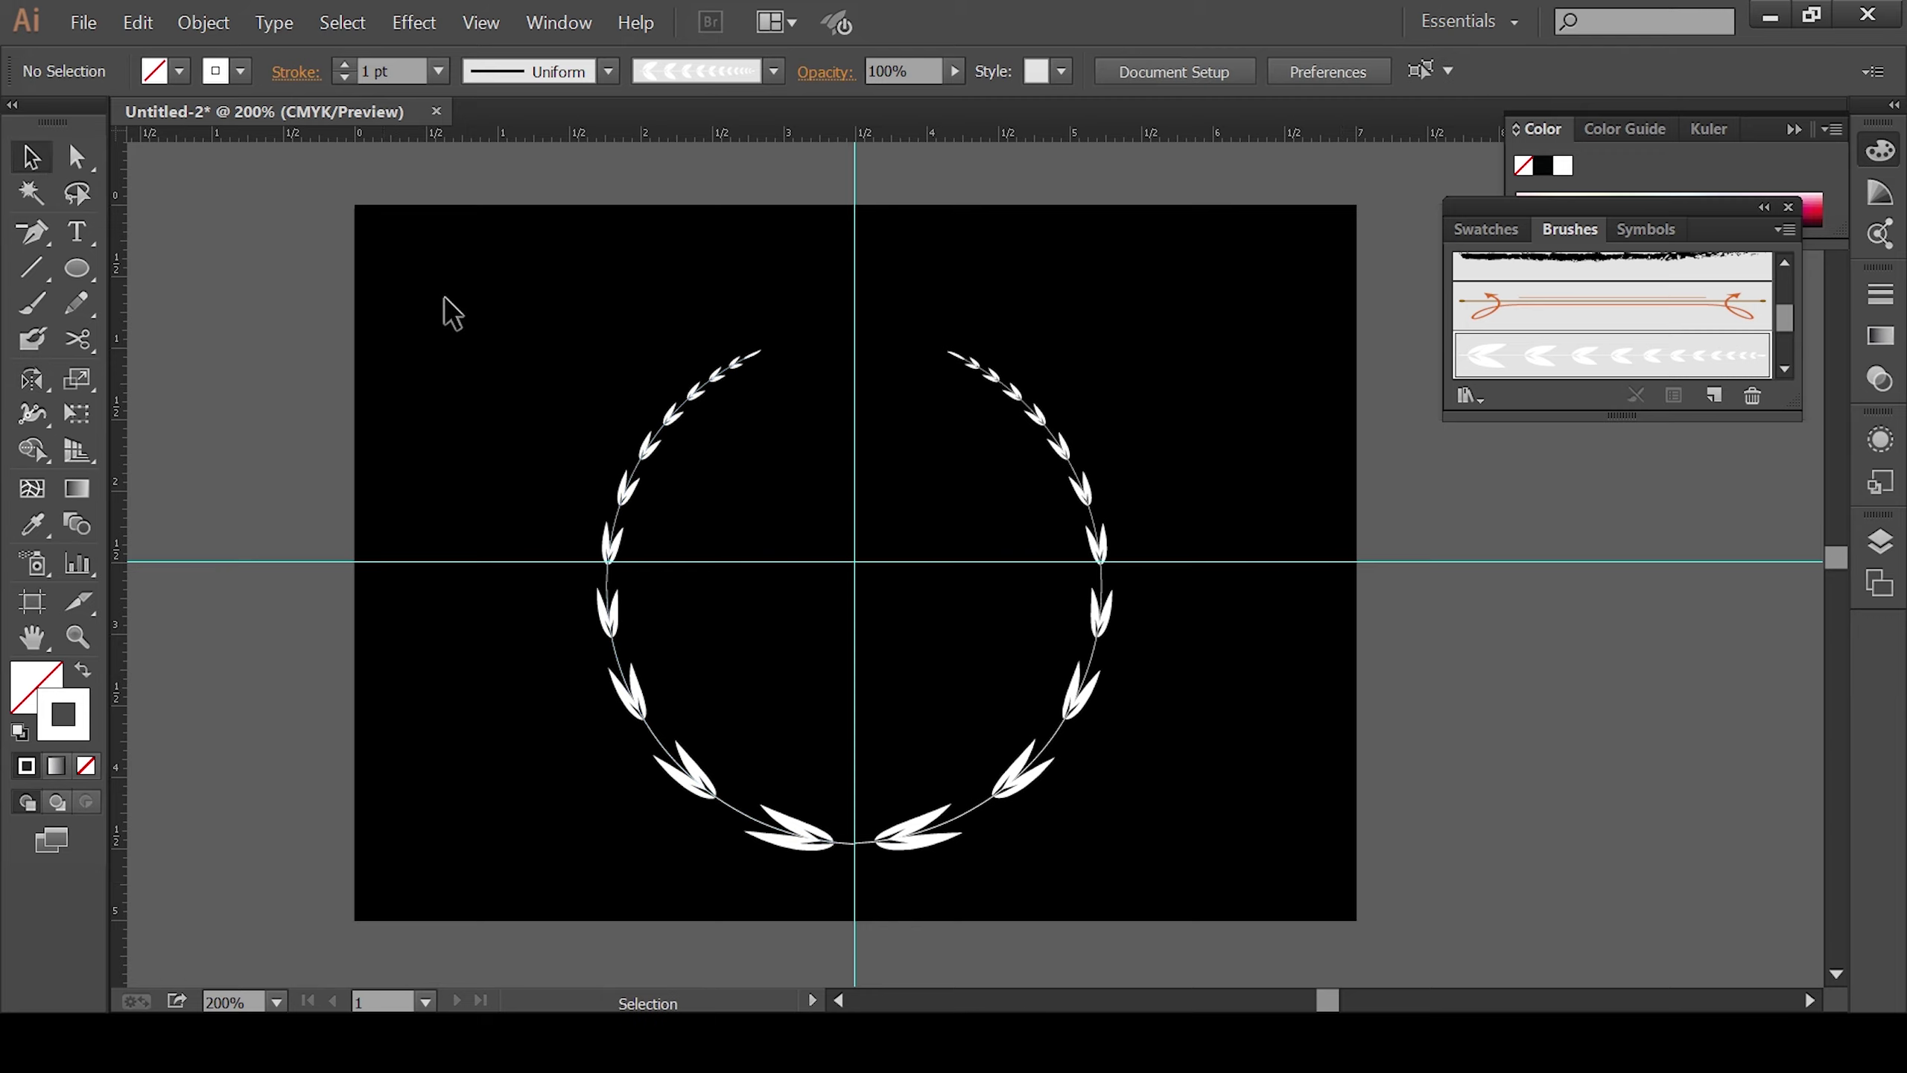
left_click_drag(447, 300, 1276, 841)
key("Up")
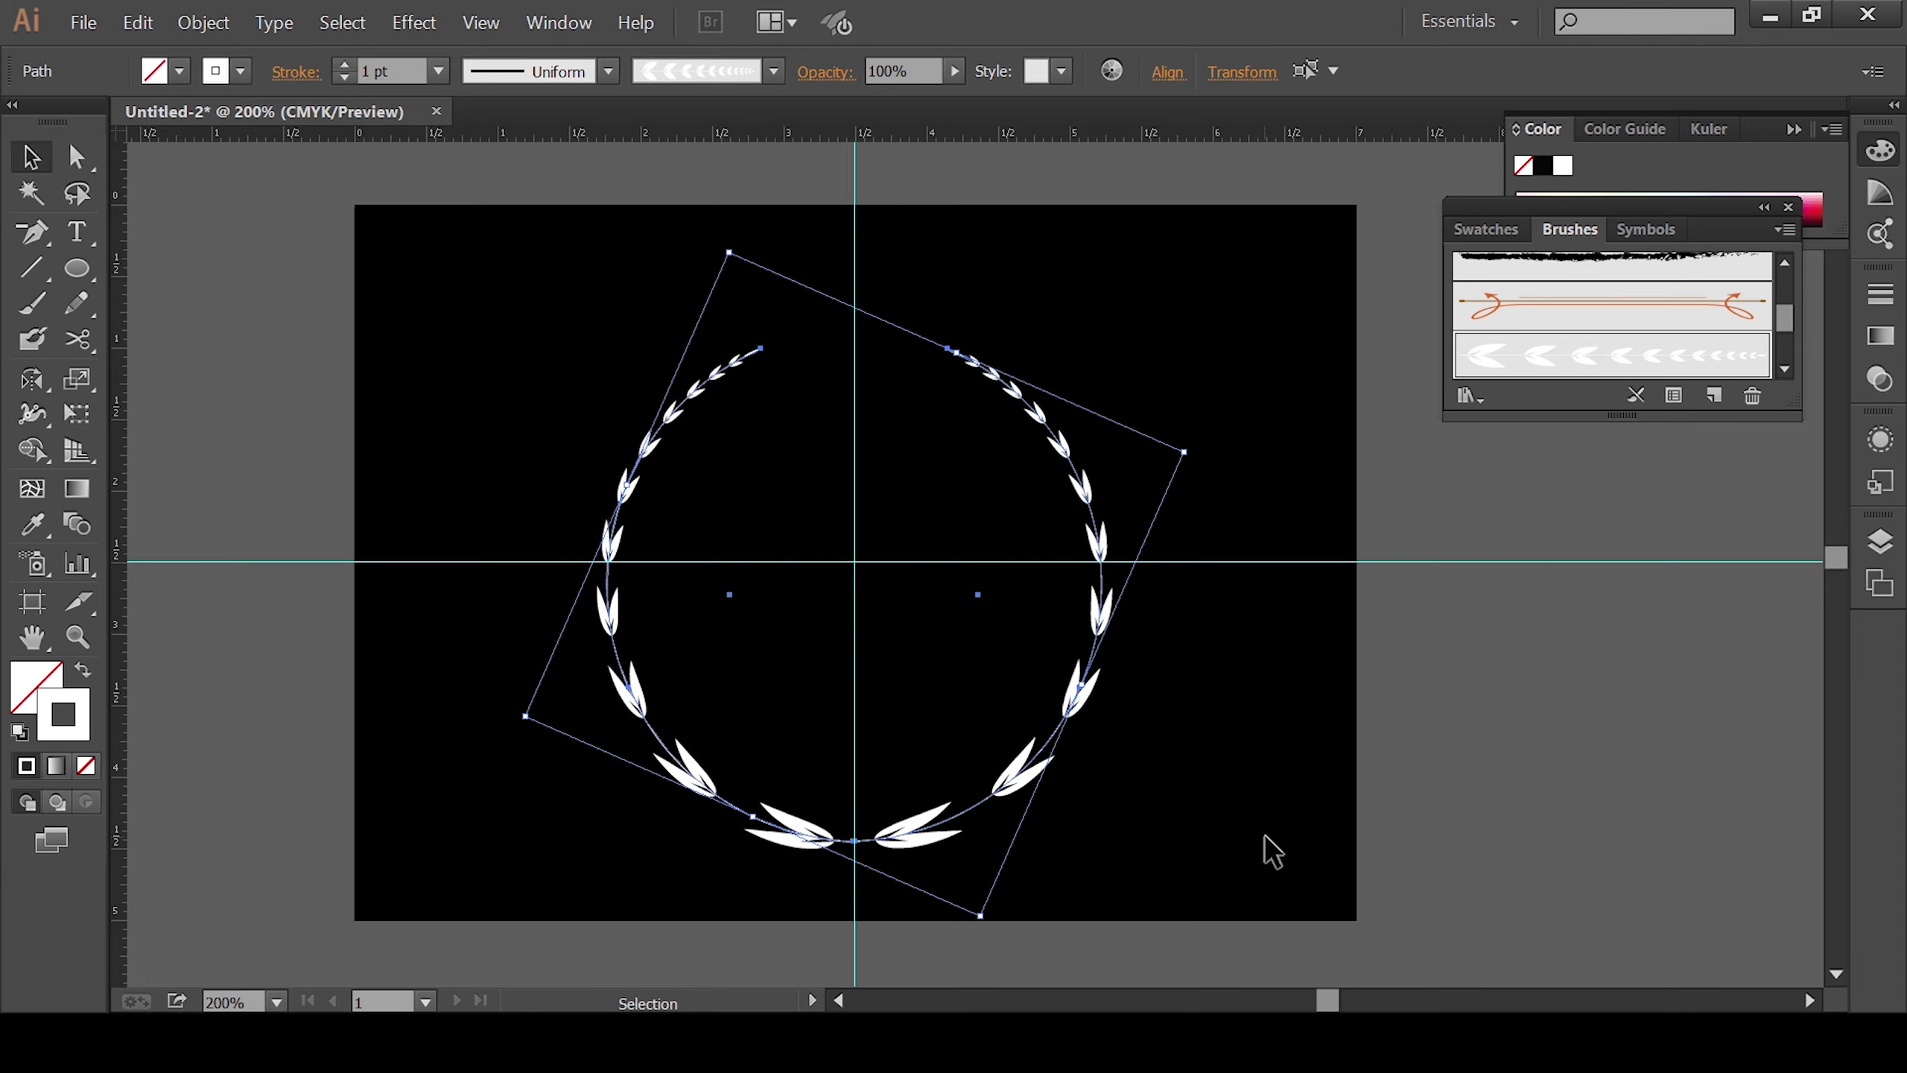
key("ctrl+g")
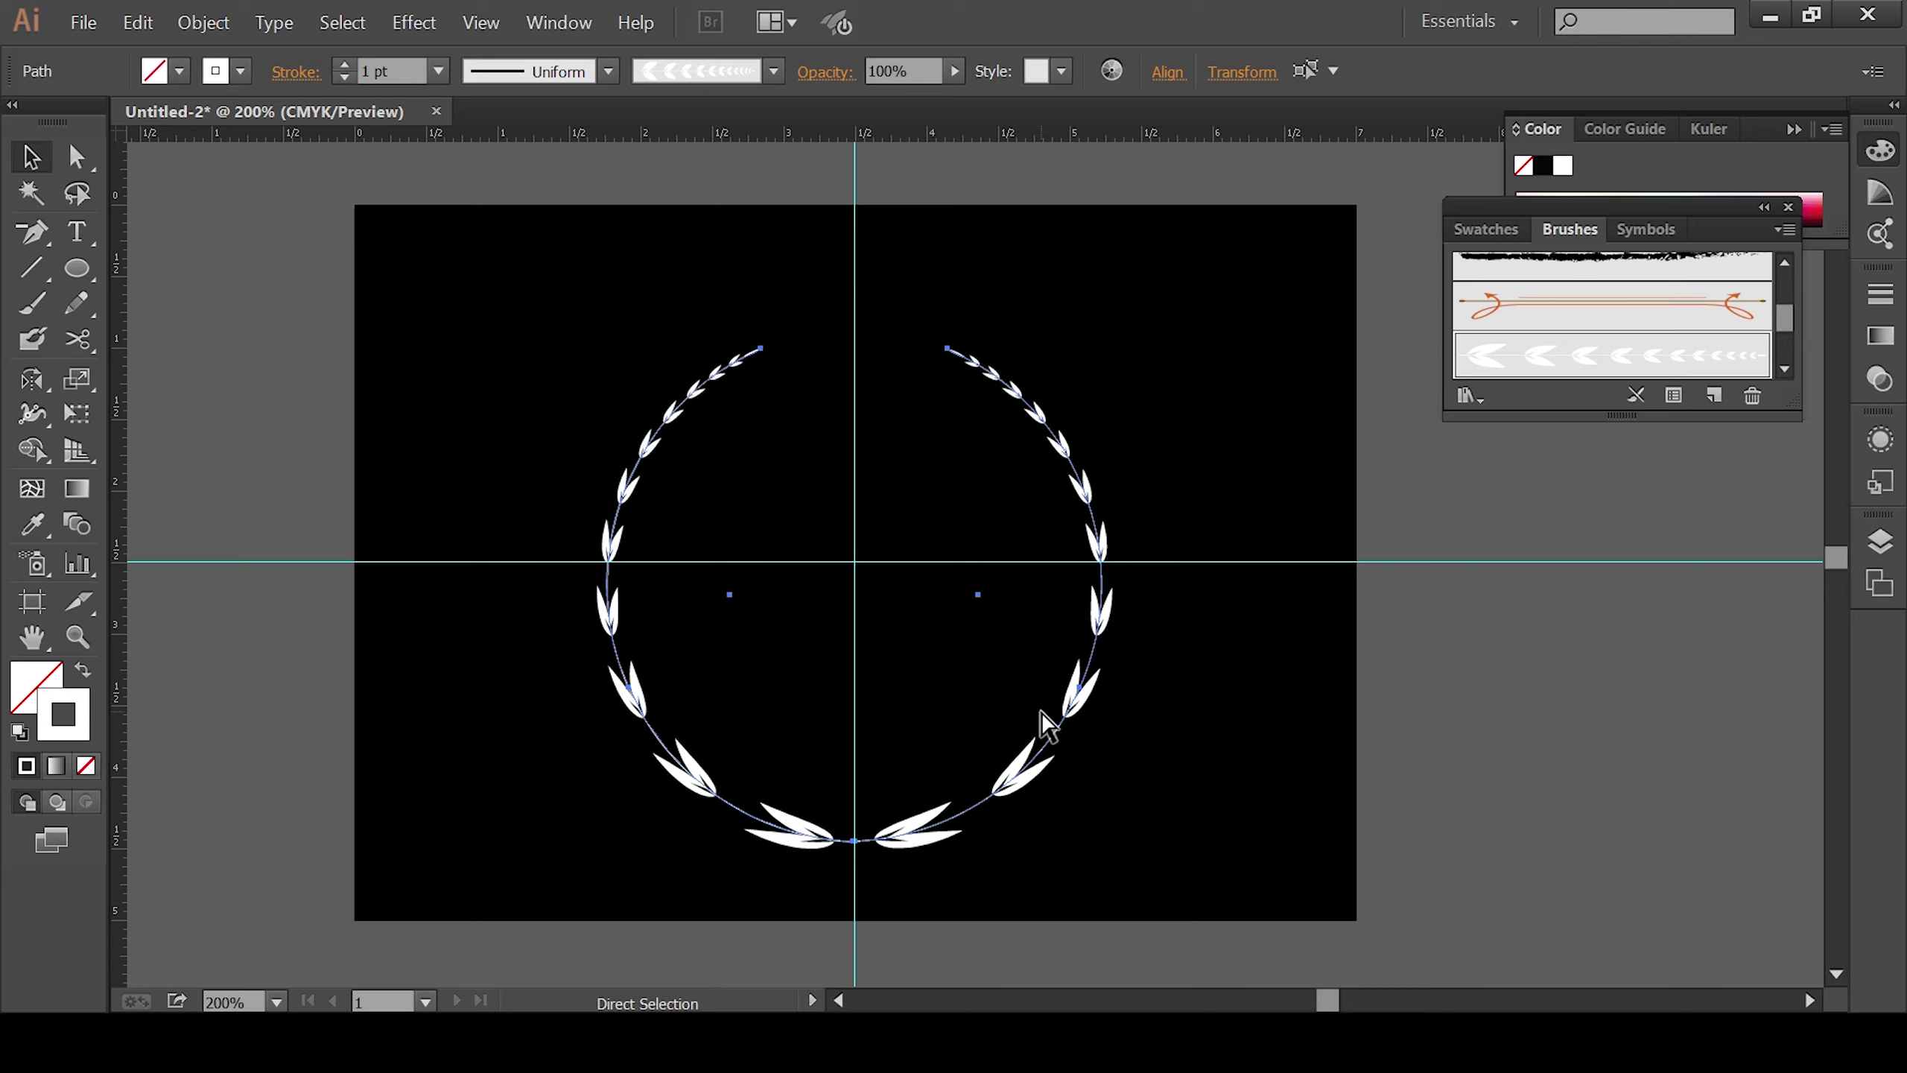
left_click(1050, 723)
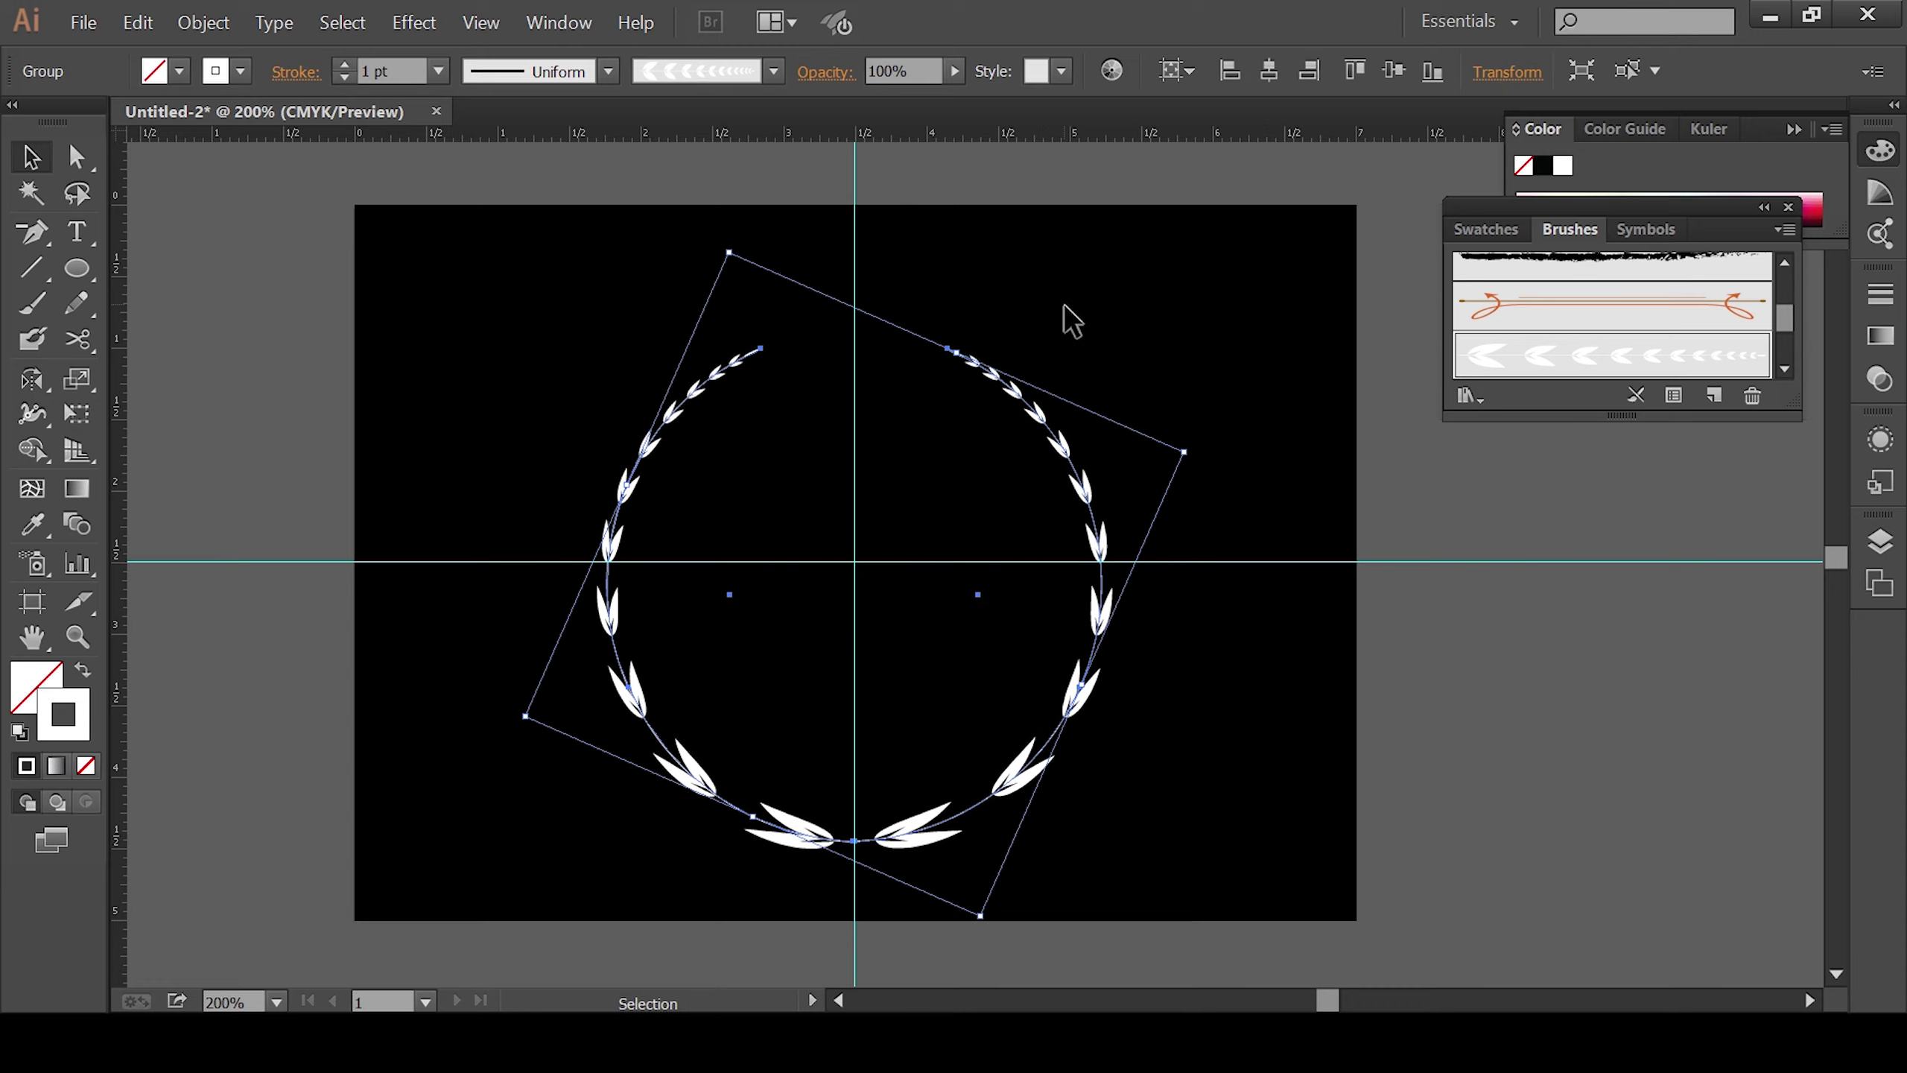
left_click(216, 20)
left_click(263, 119)
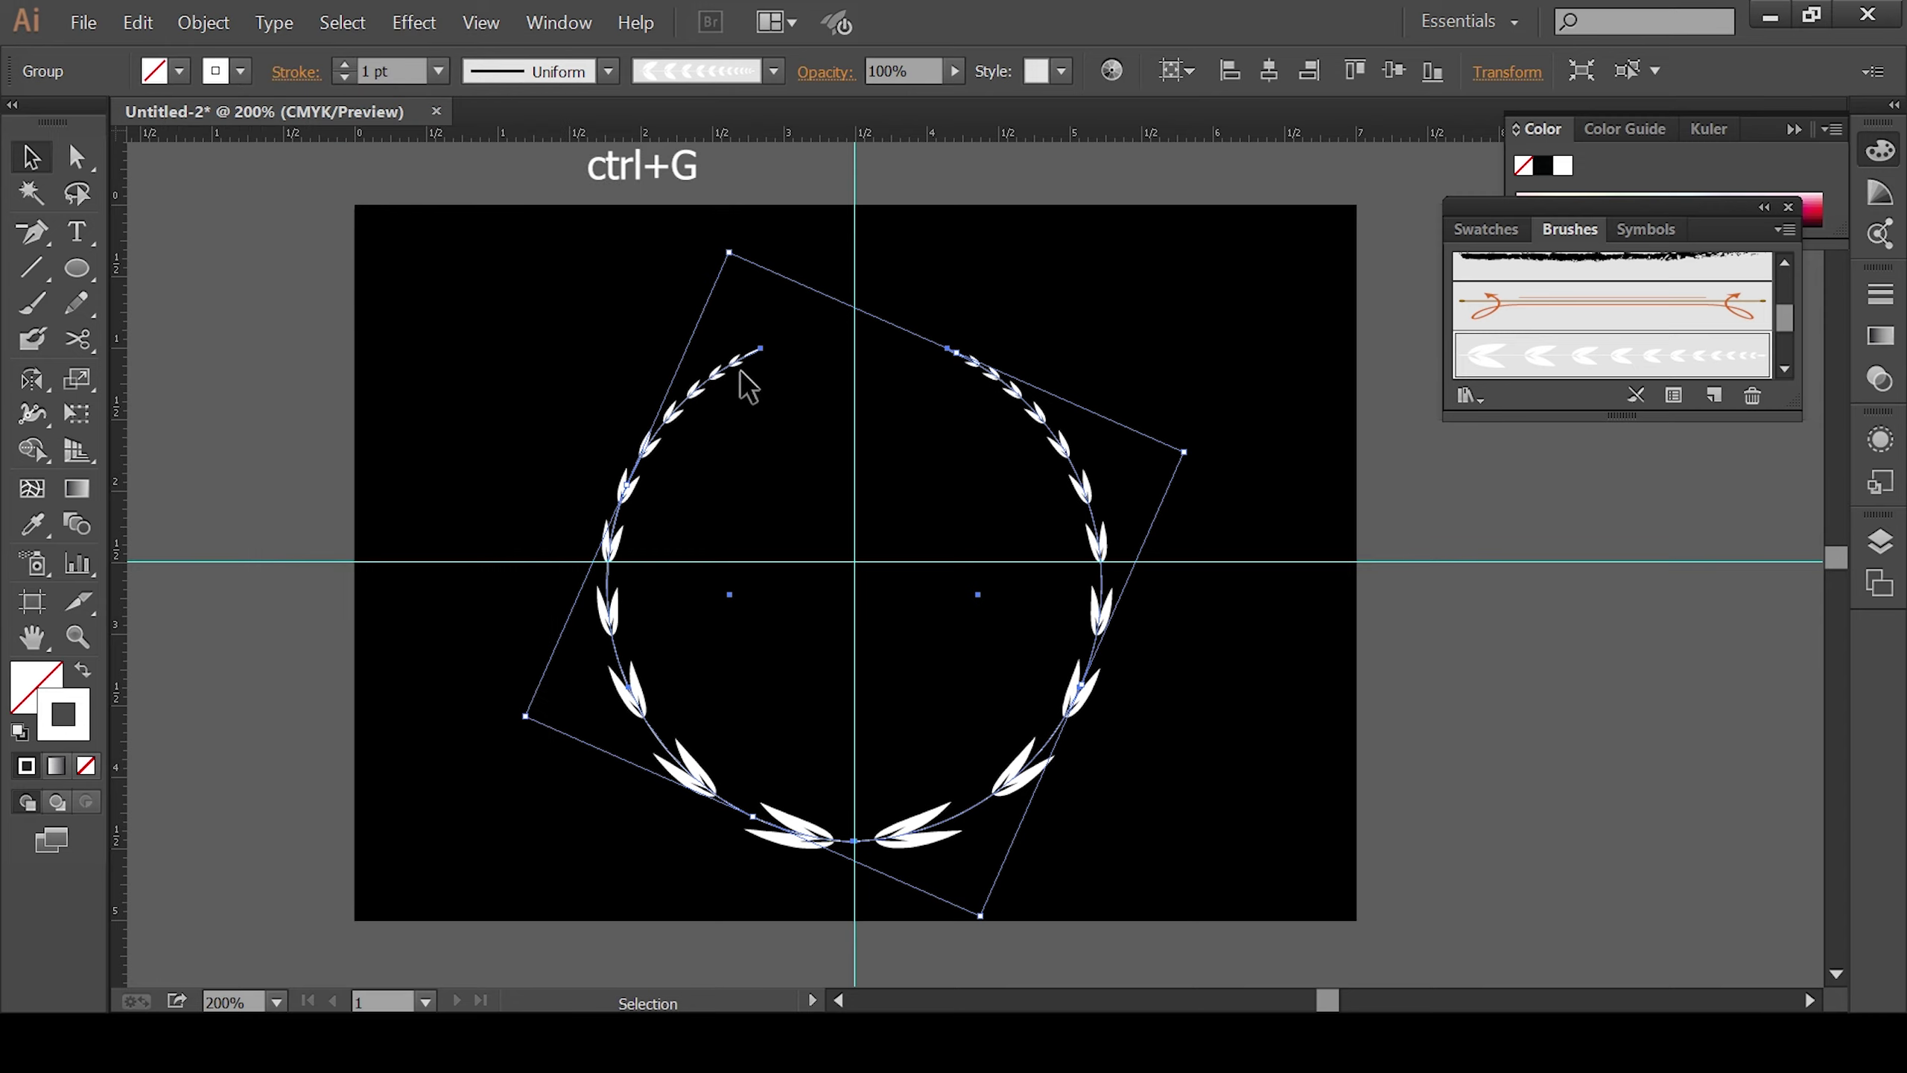
Step: Centre the wreath horizontally and vertically on the artboard
left_click(1176, 72)
left_click(1221, 179)
left_click(1268, 70)
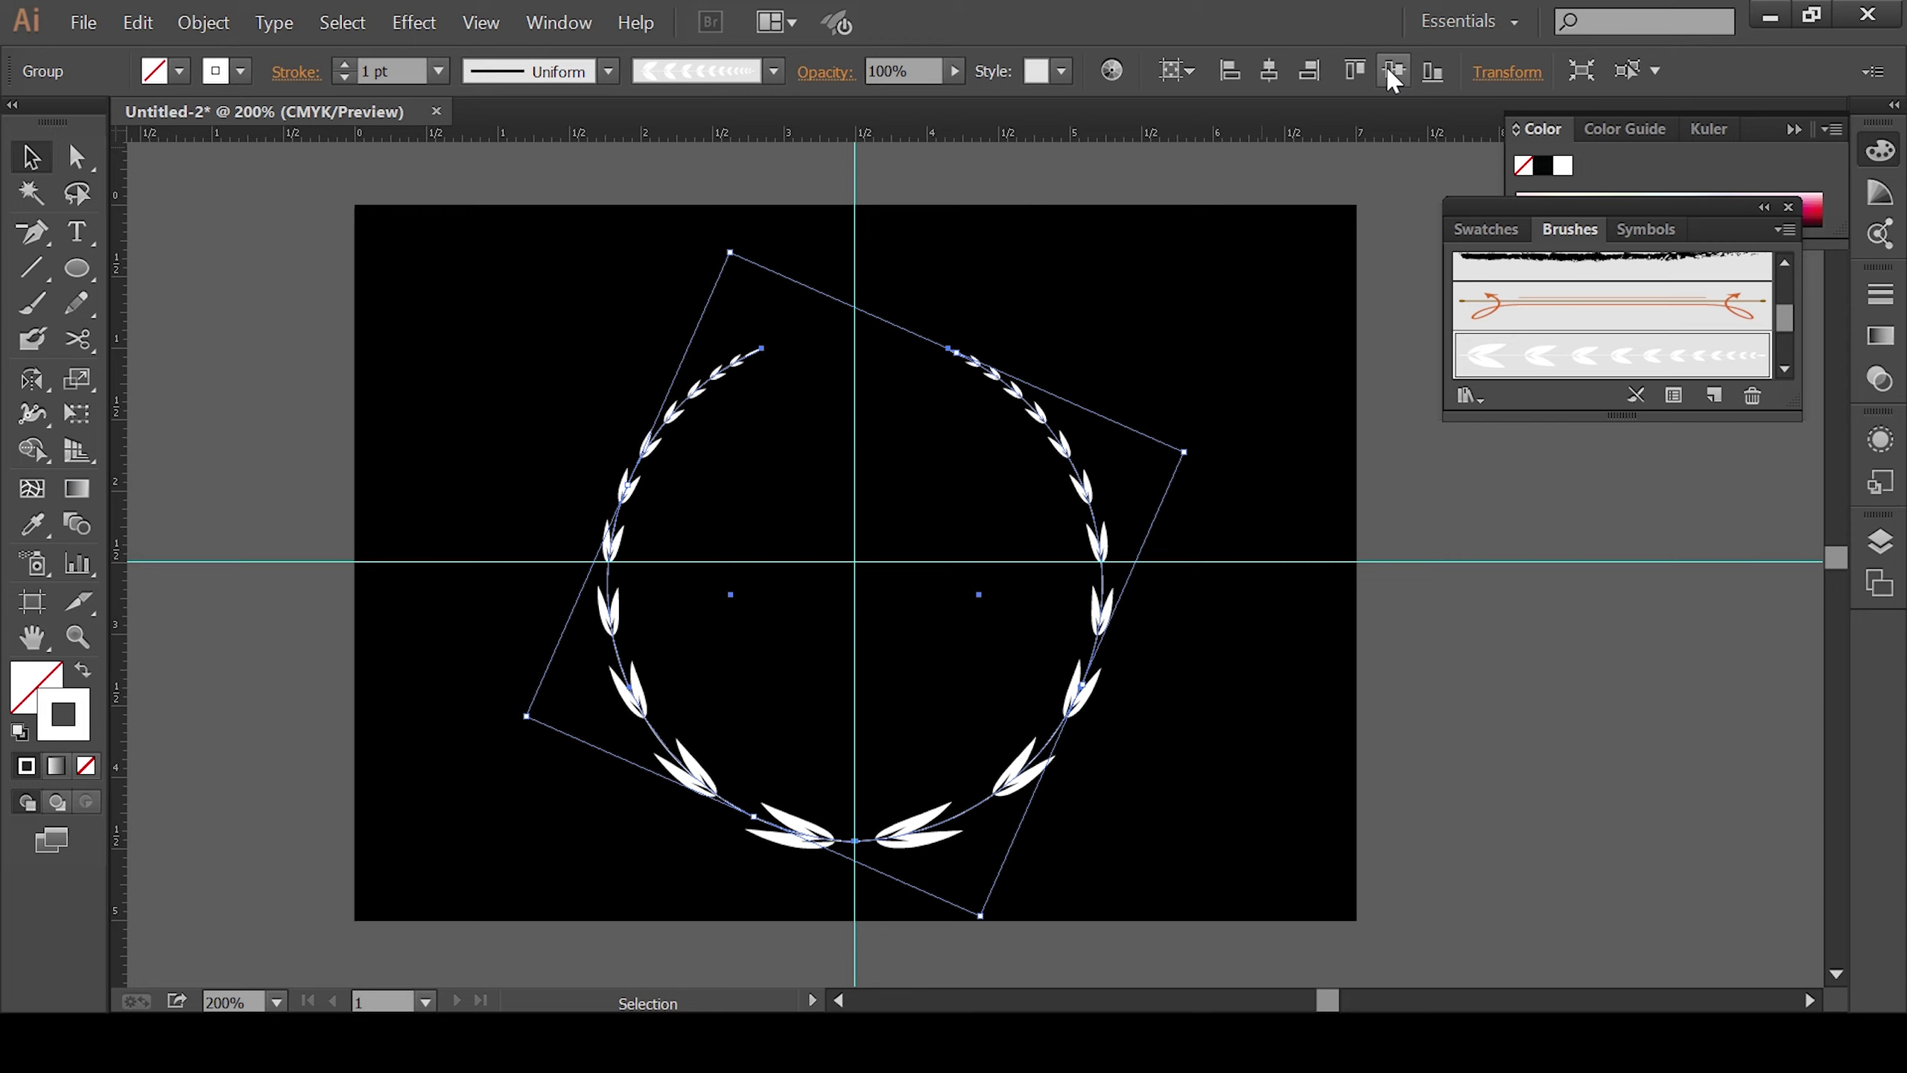
left_click(1390, 75)
left_click(1290, 508)
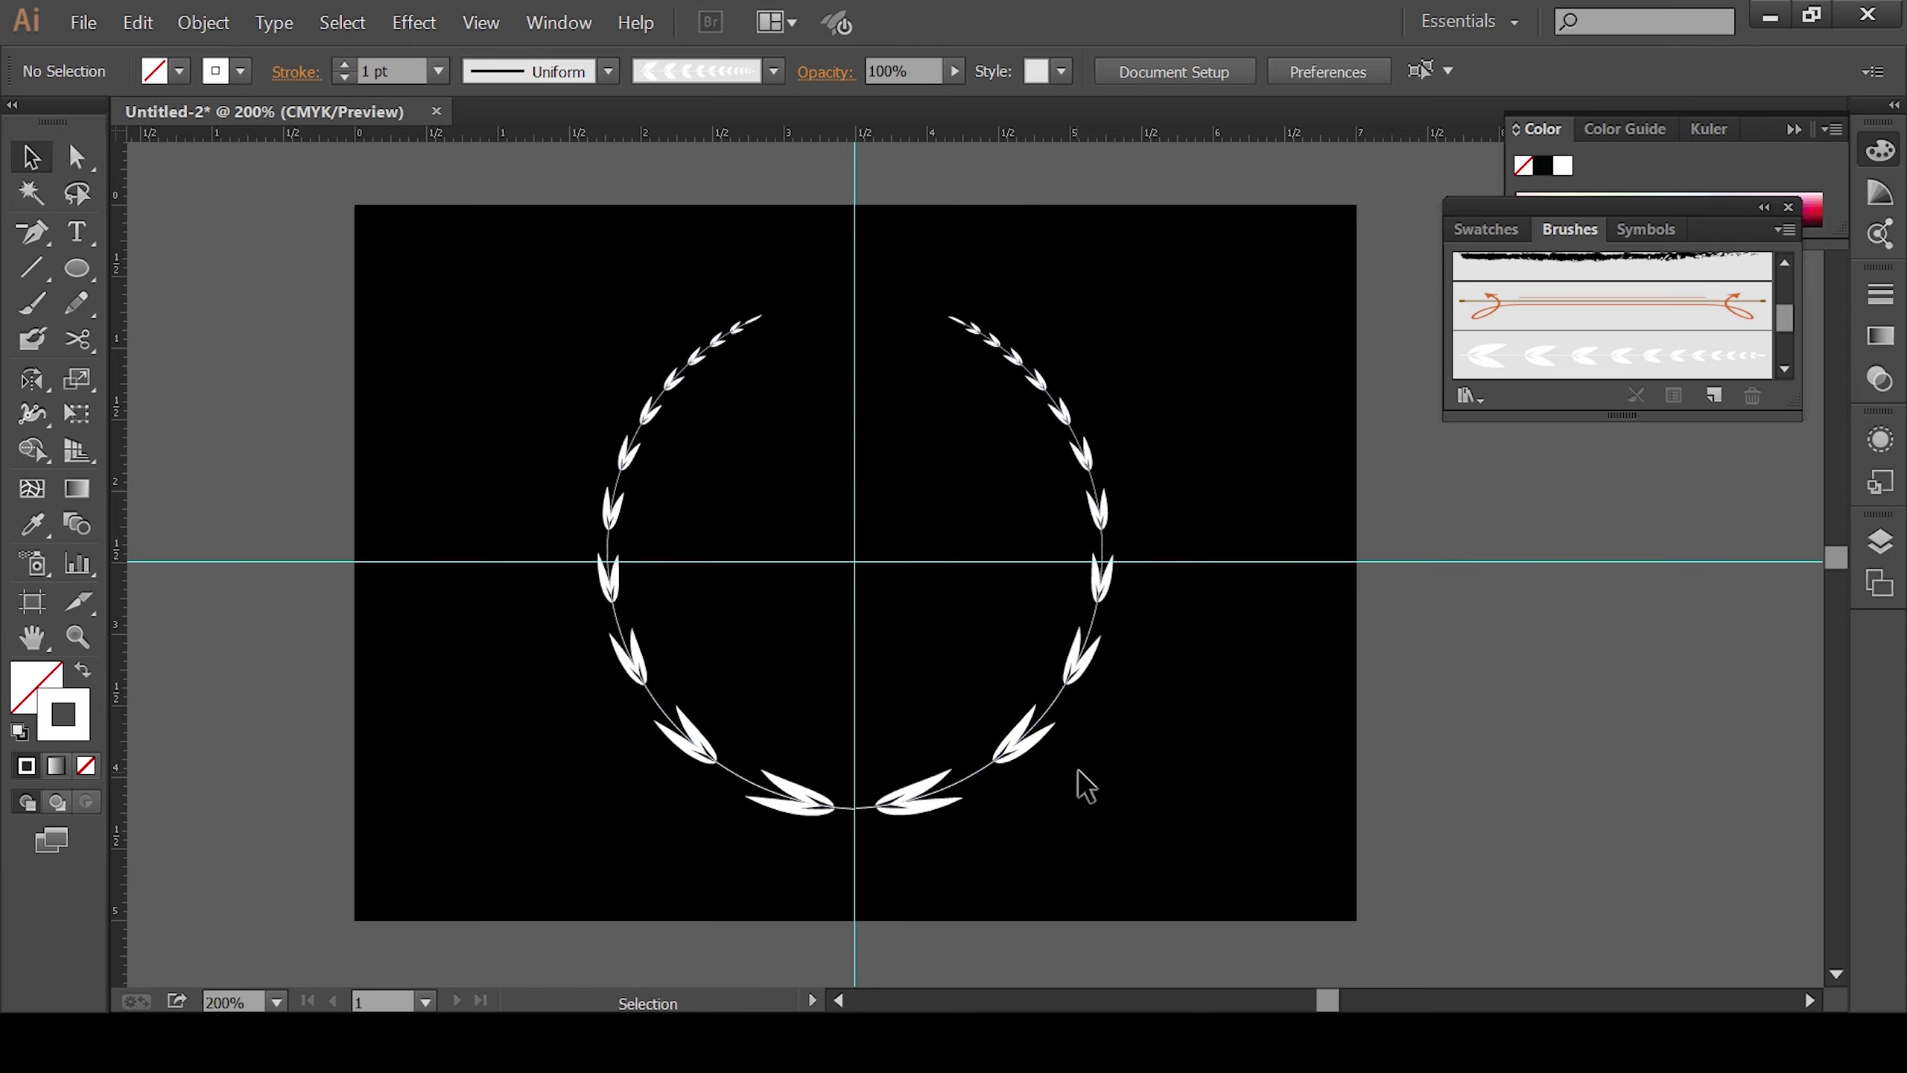
left_click(31, 268)
Step: Draw a circle from the guide intersection inside the wreath
left_click(77, 268)
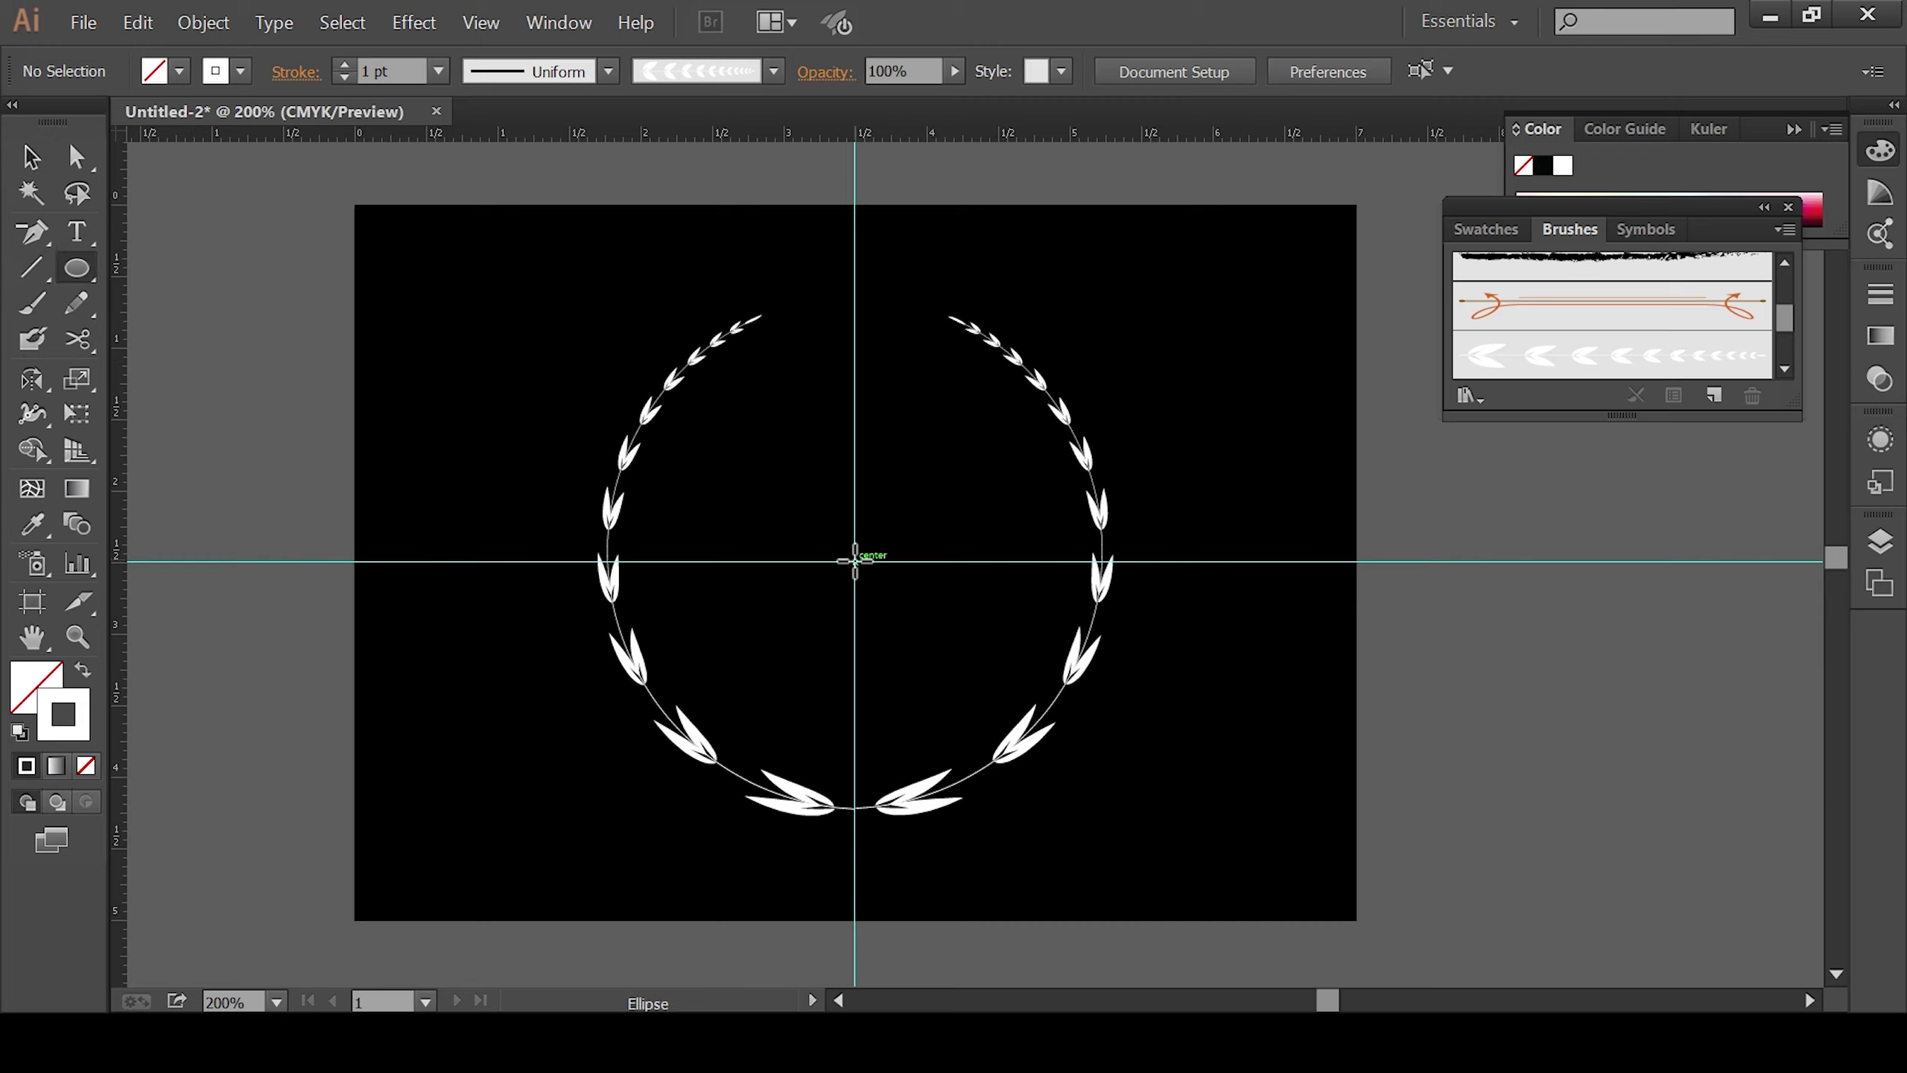
left_click_drag(854, 560, 1058, 710)
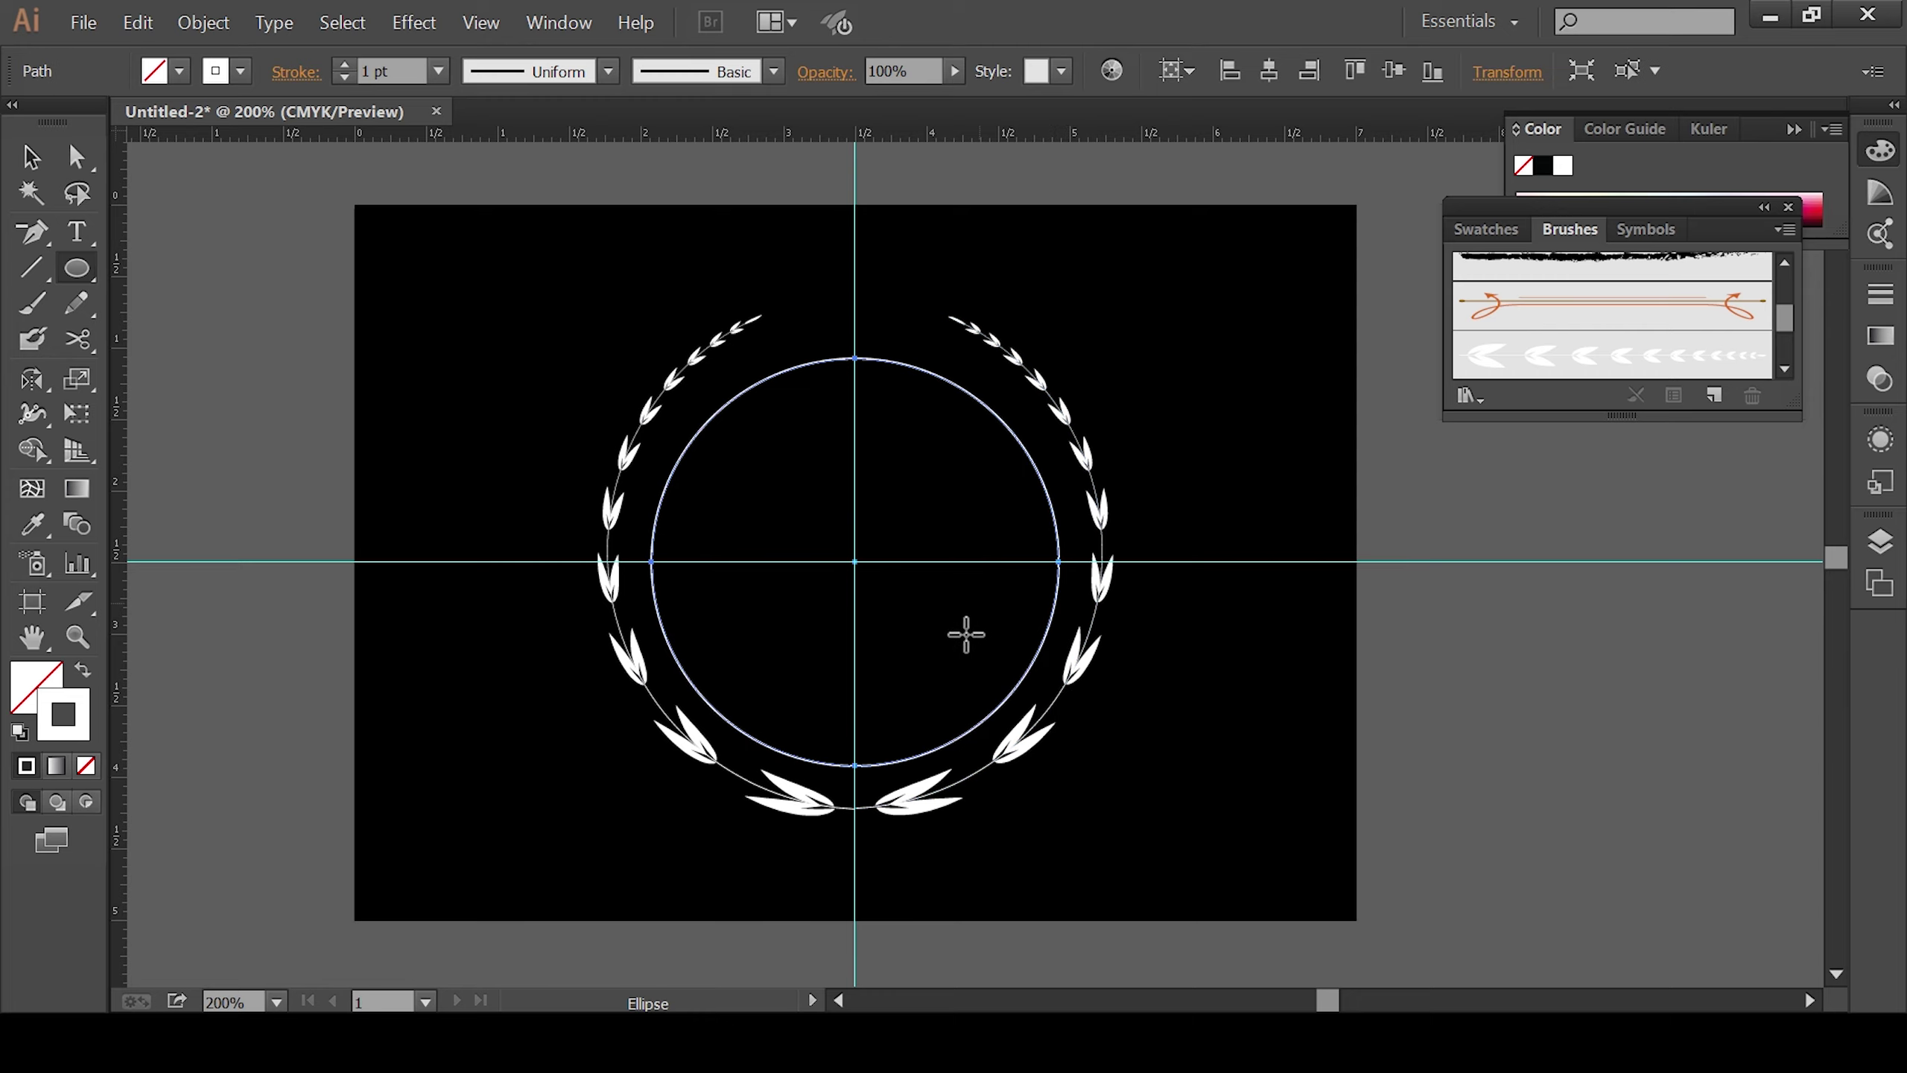
key("Up")
key("Up")
key("Up")
key("Up")
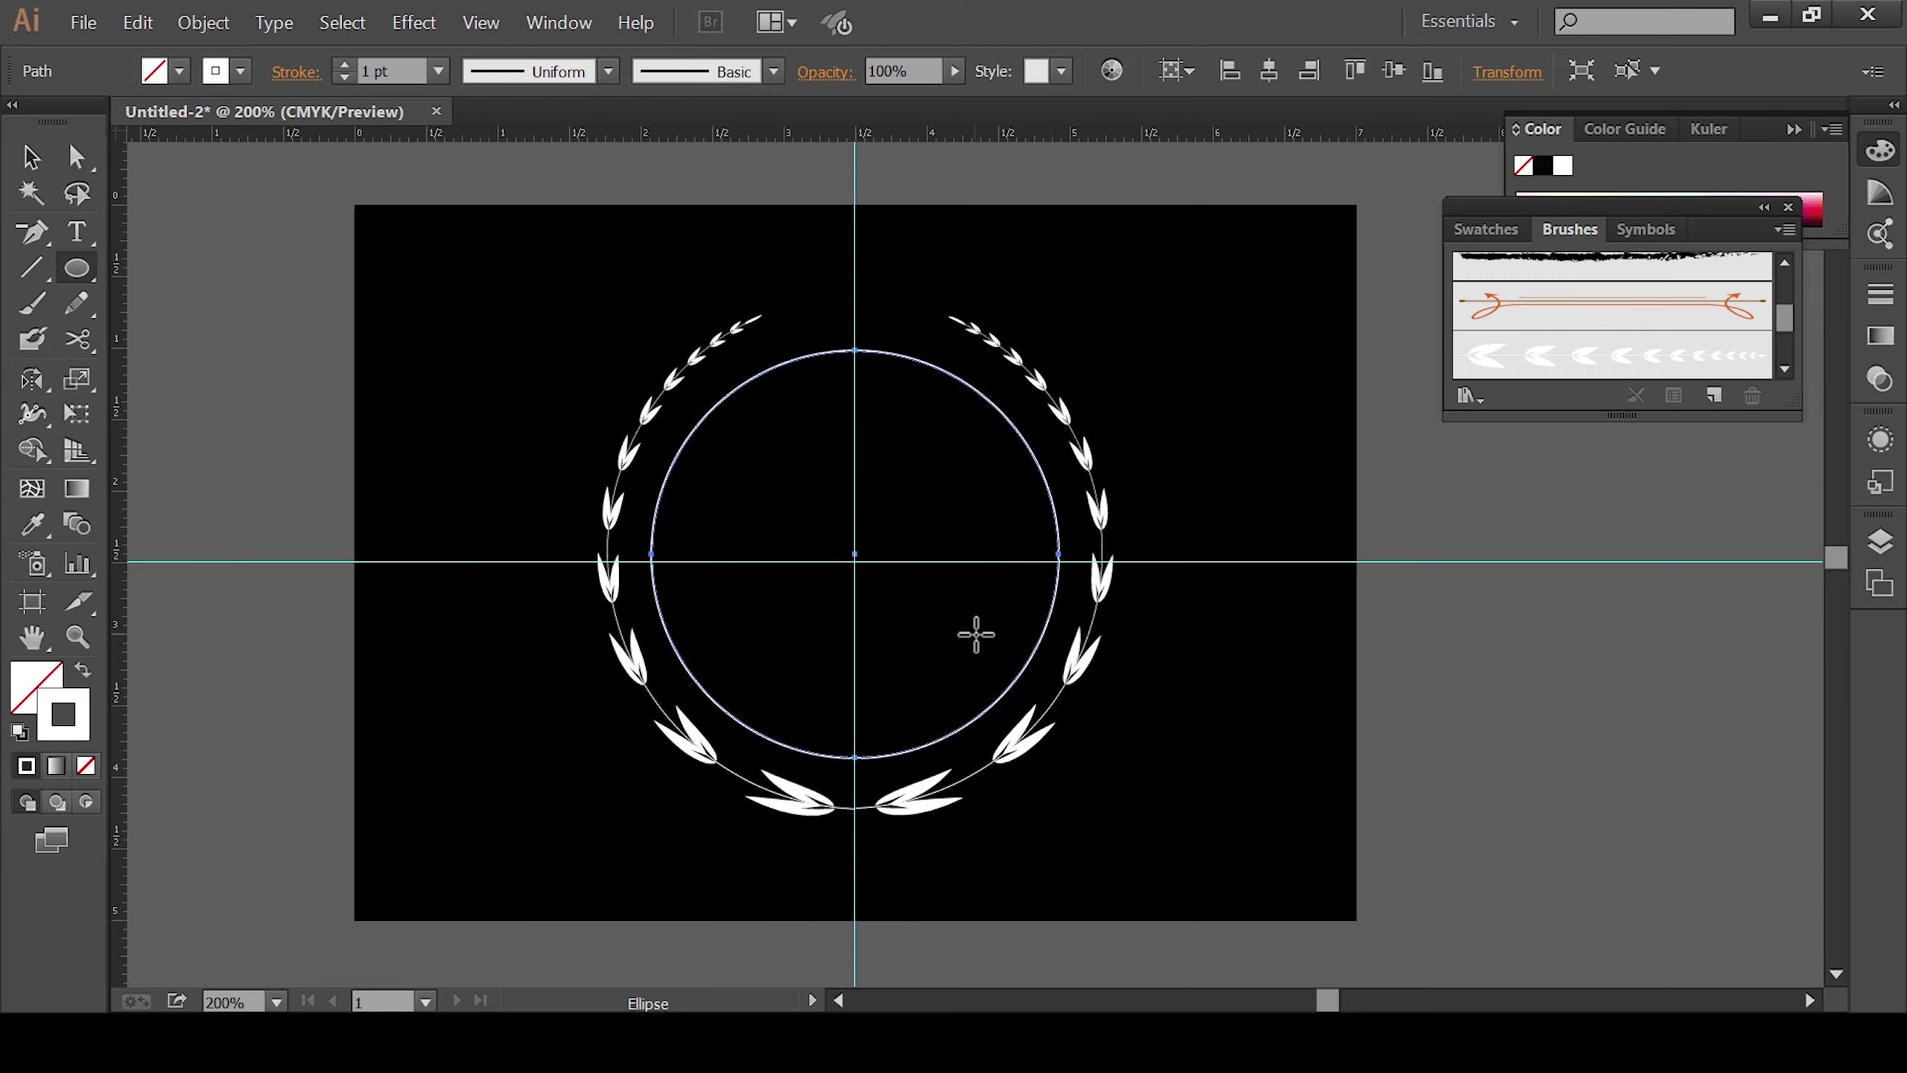
key("Up")
key("Up")
key("Up")
key("Up")
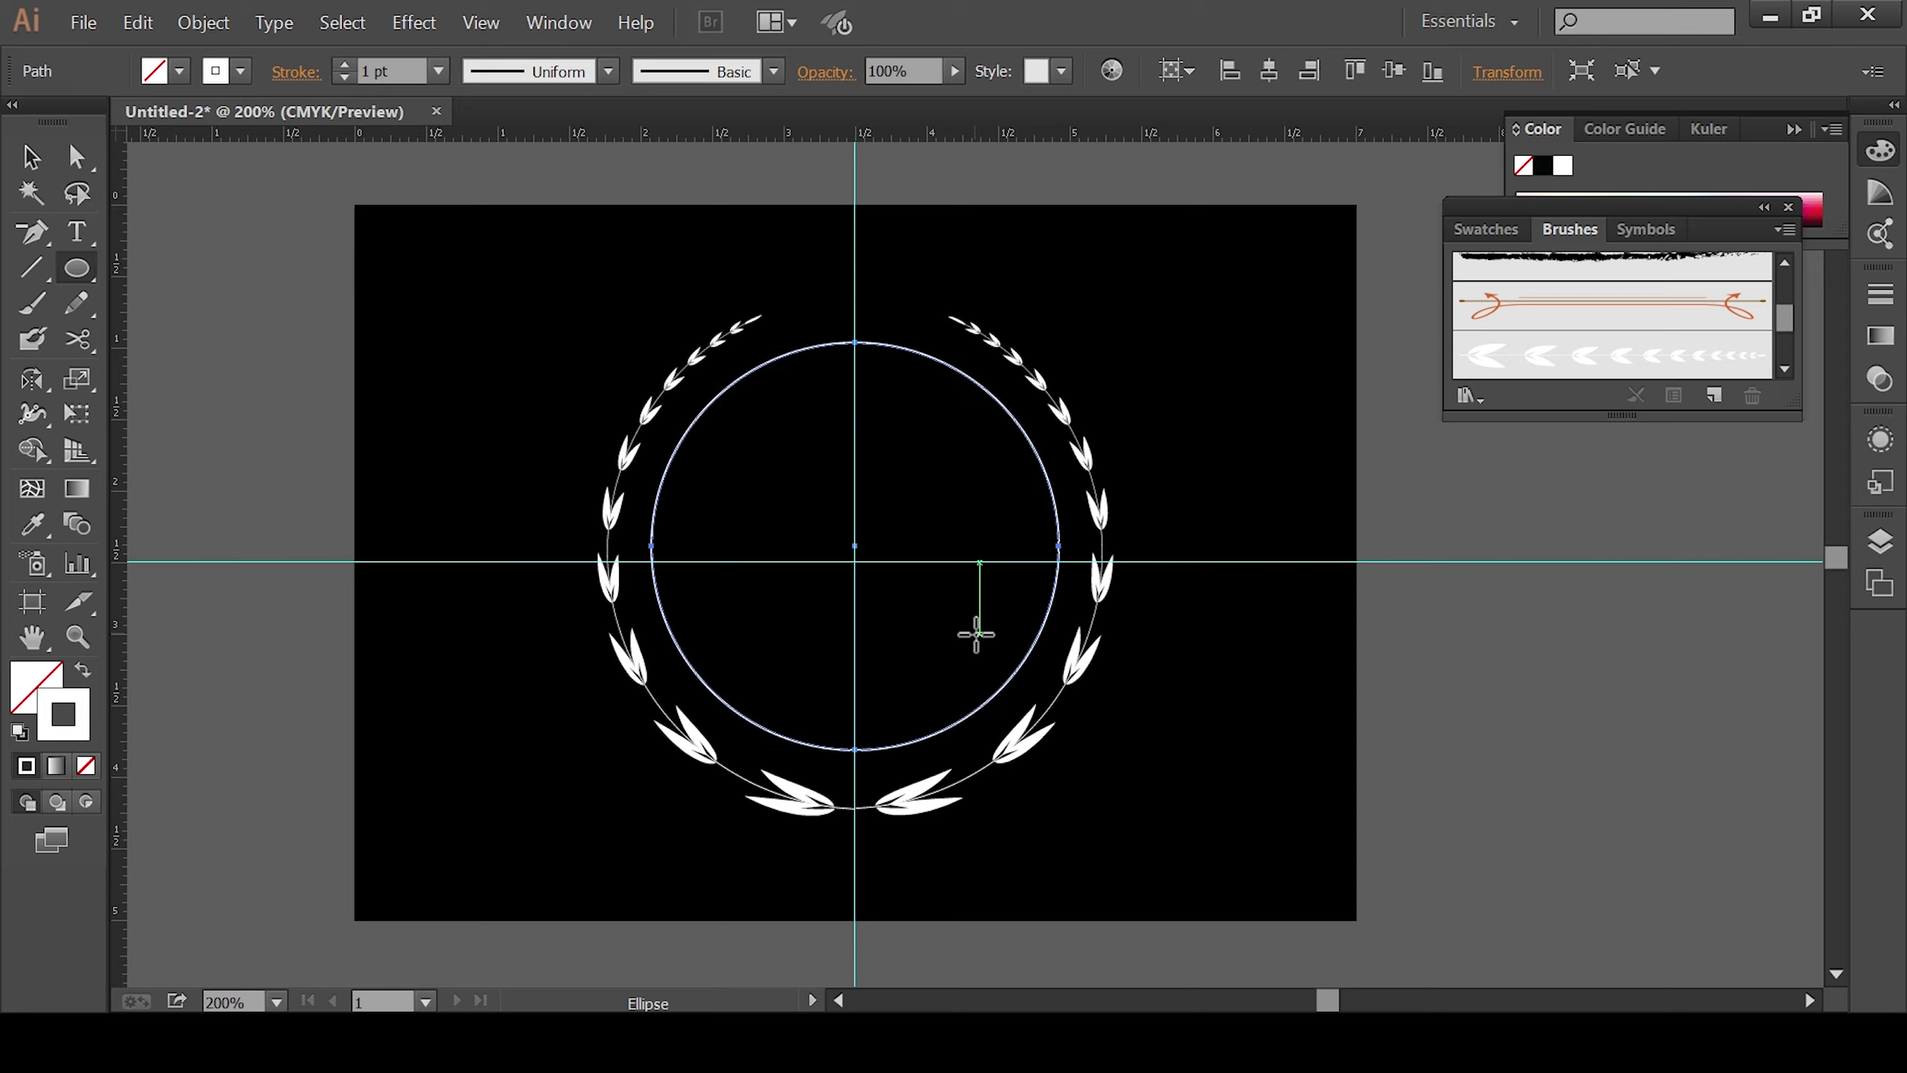
key("Down")
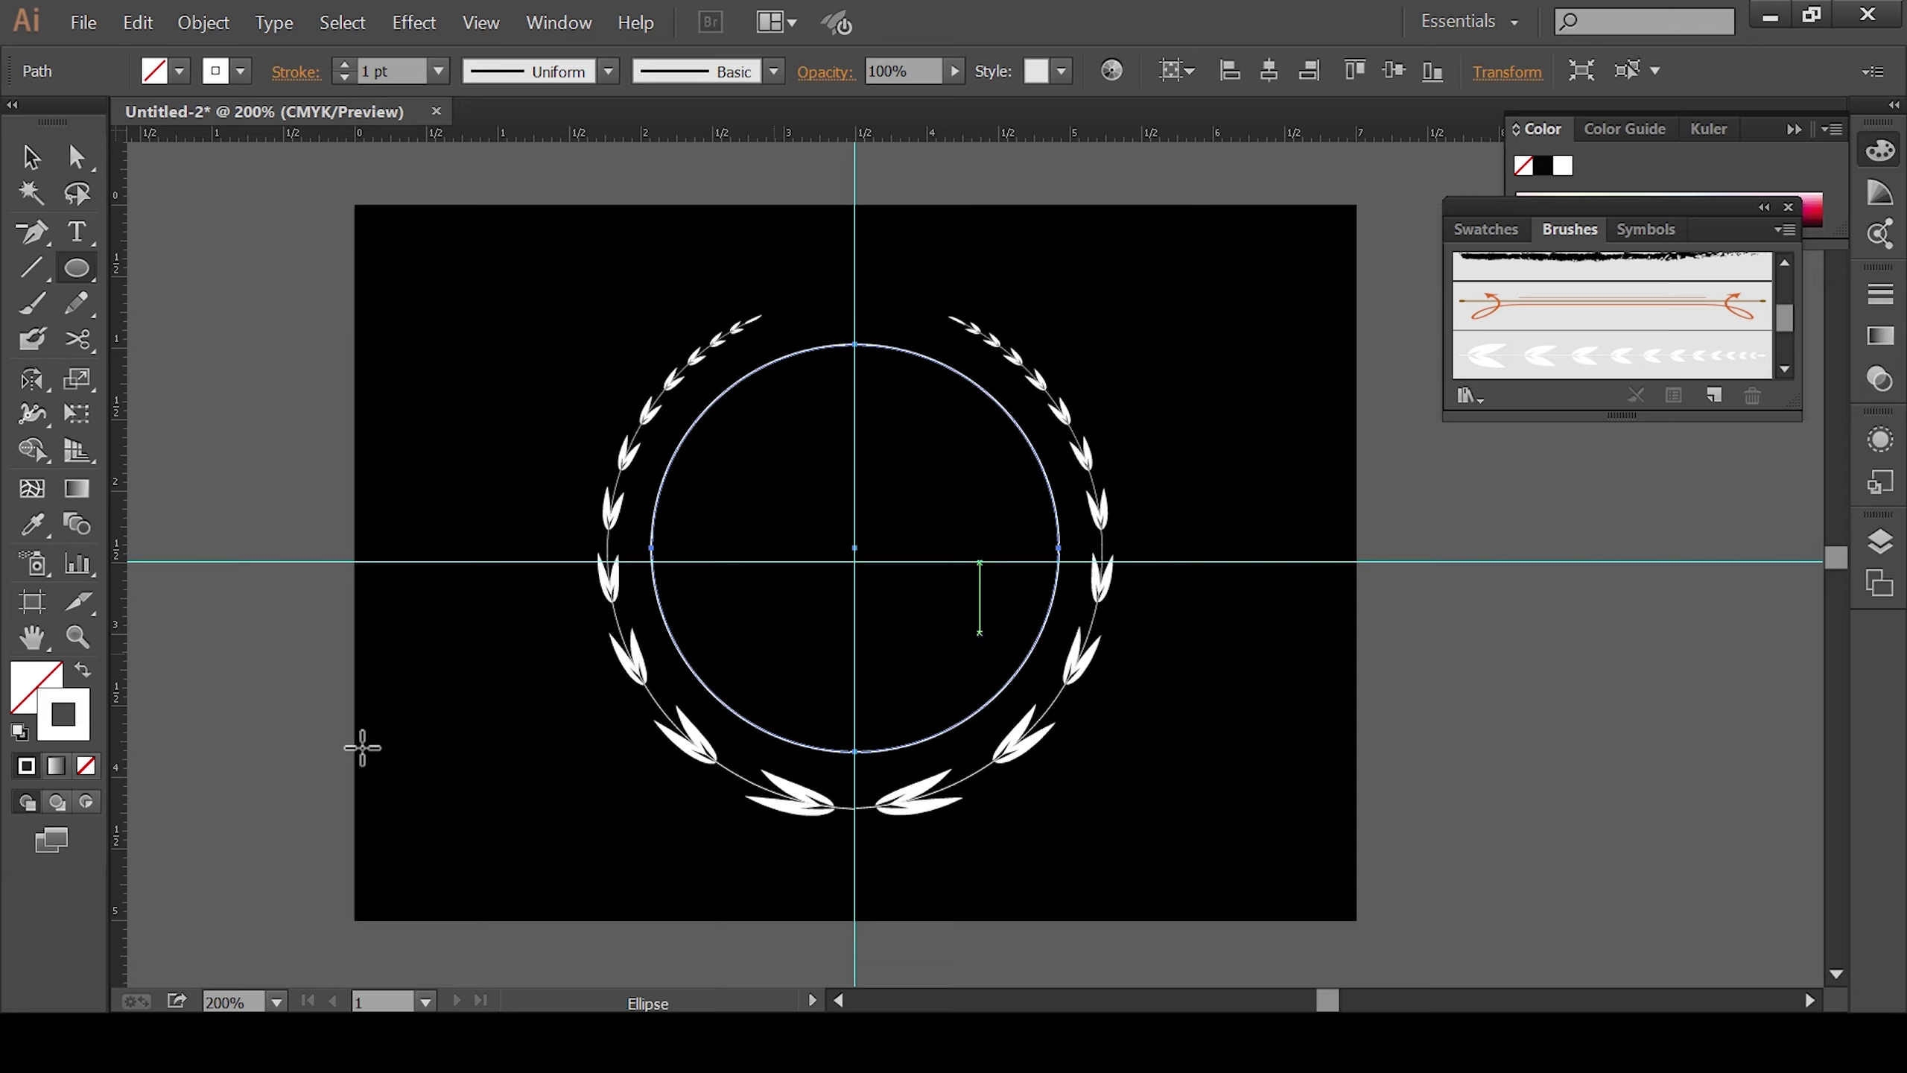
left_click(232, 259)
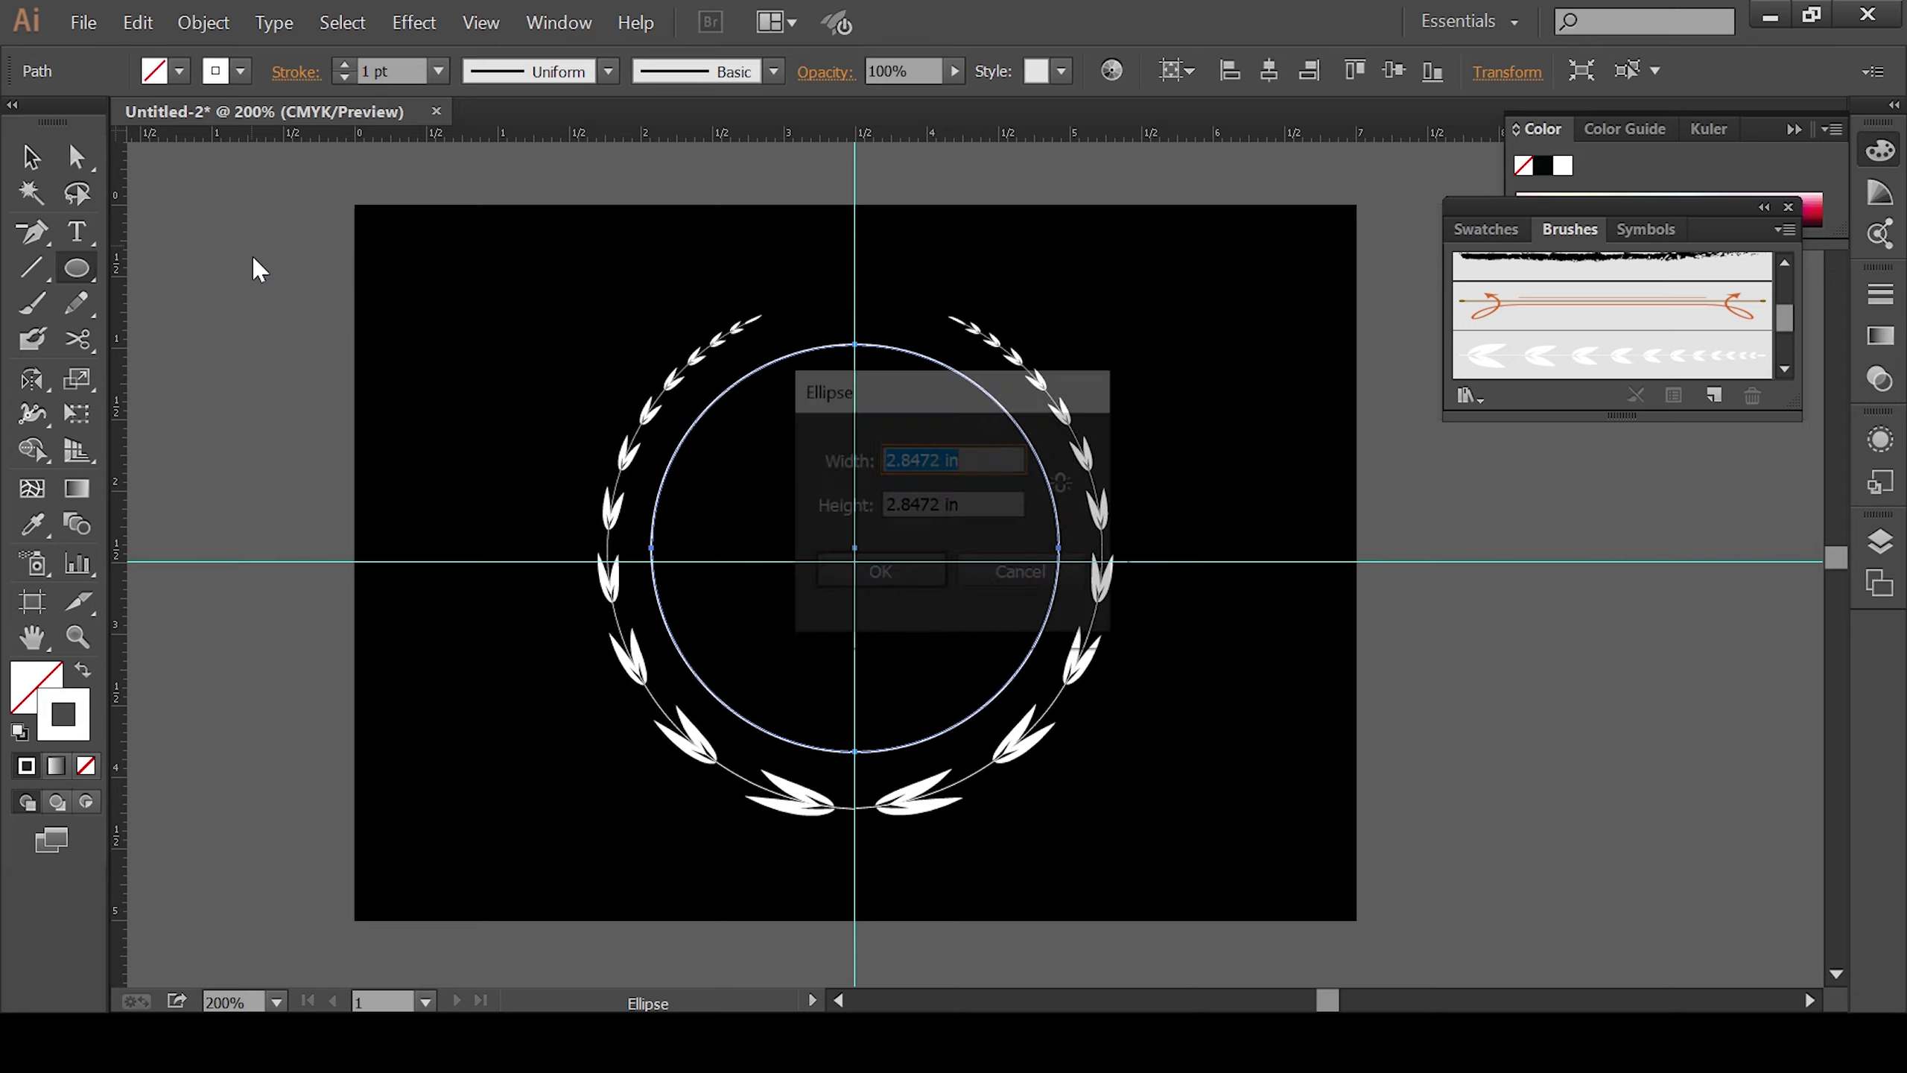
left_click(1022, 574)
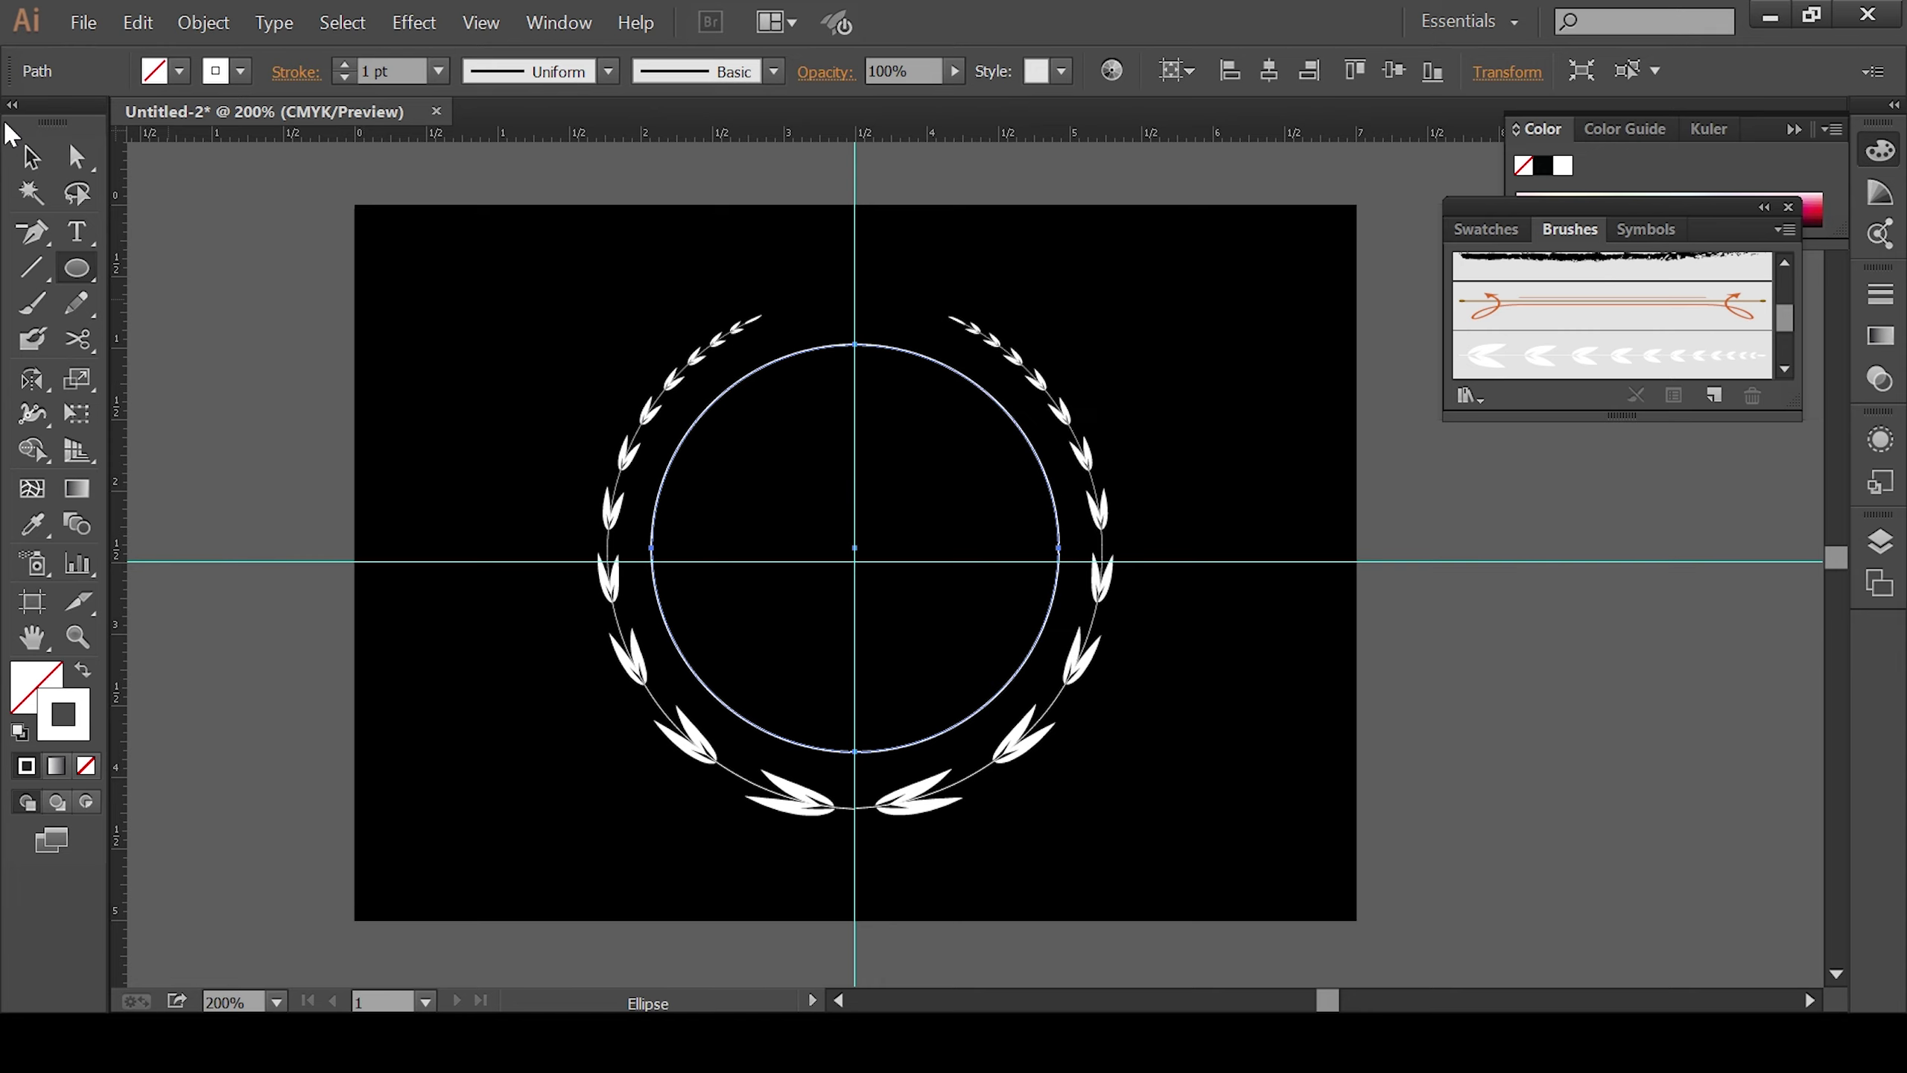
Step: Make a smaller inner circle around the centre, filled white with no outline
left_click(30, 157)
key("a")
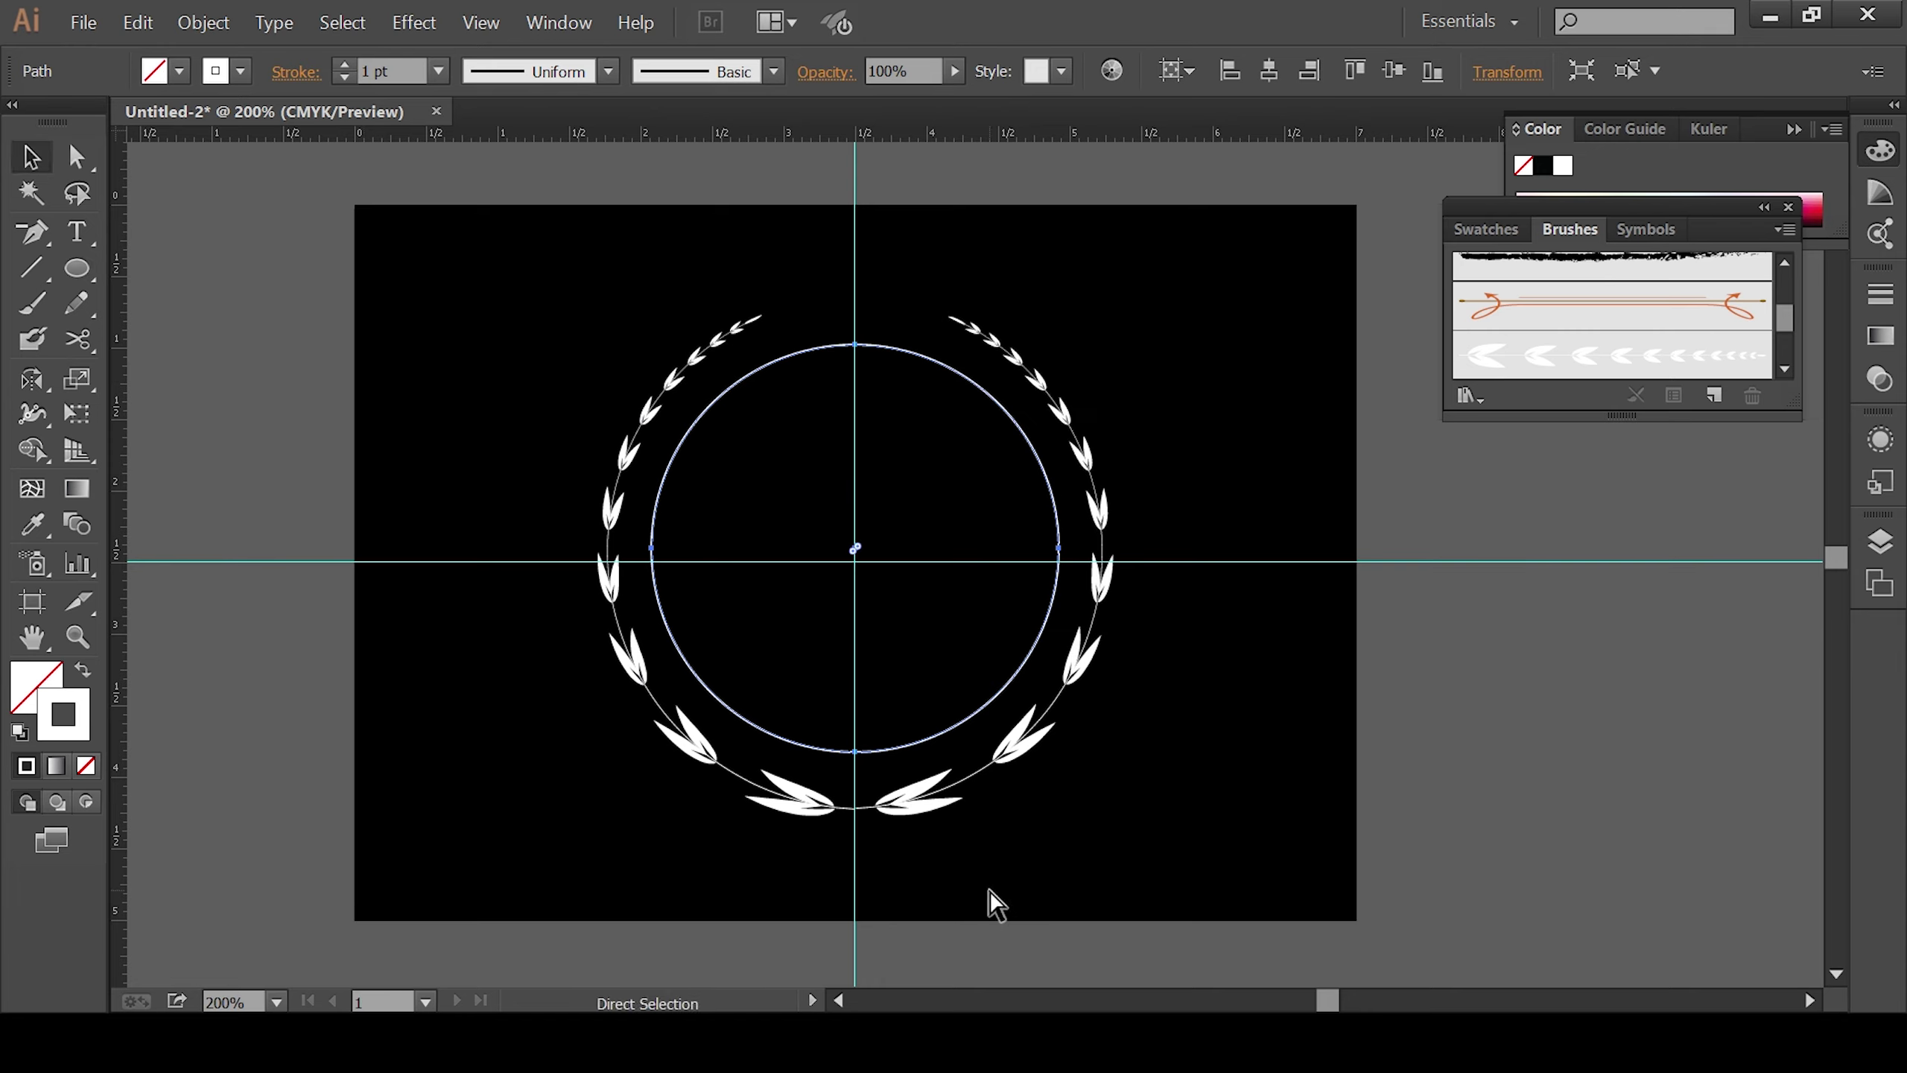
key("v")
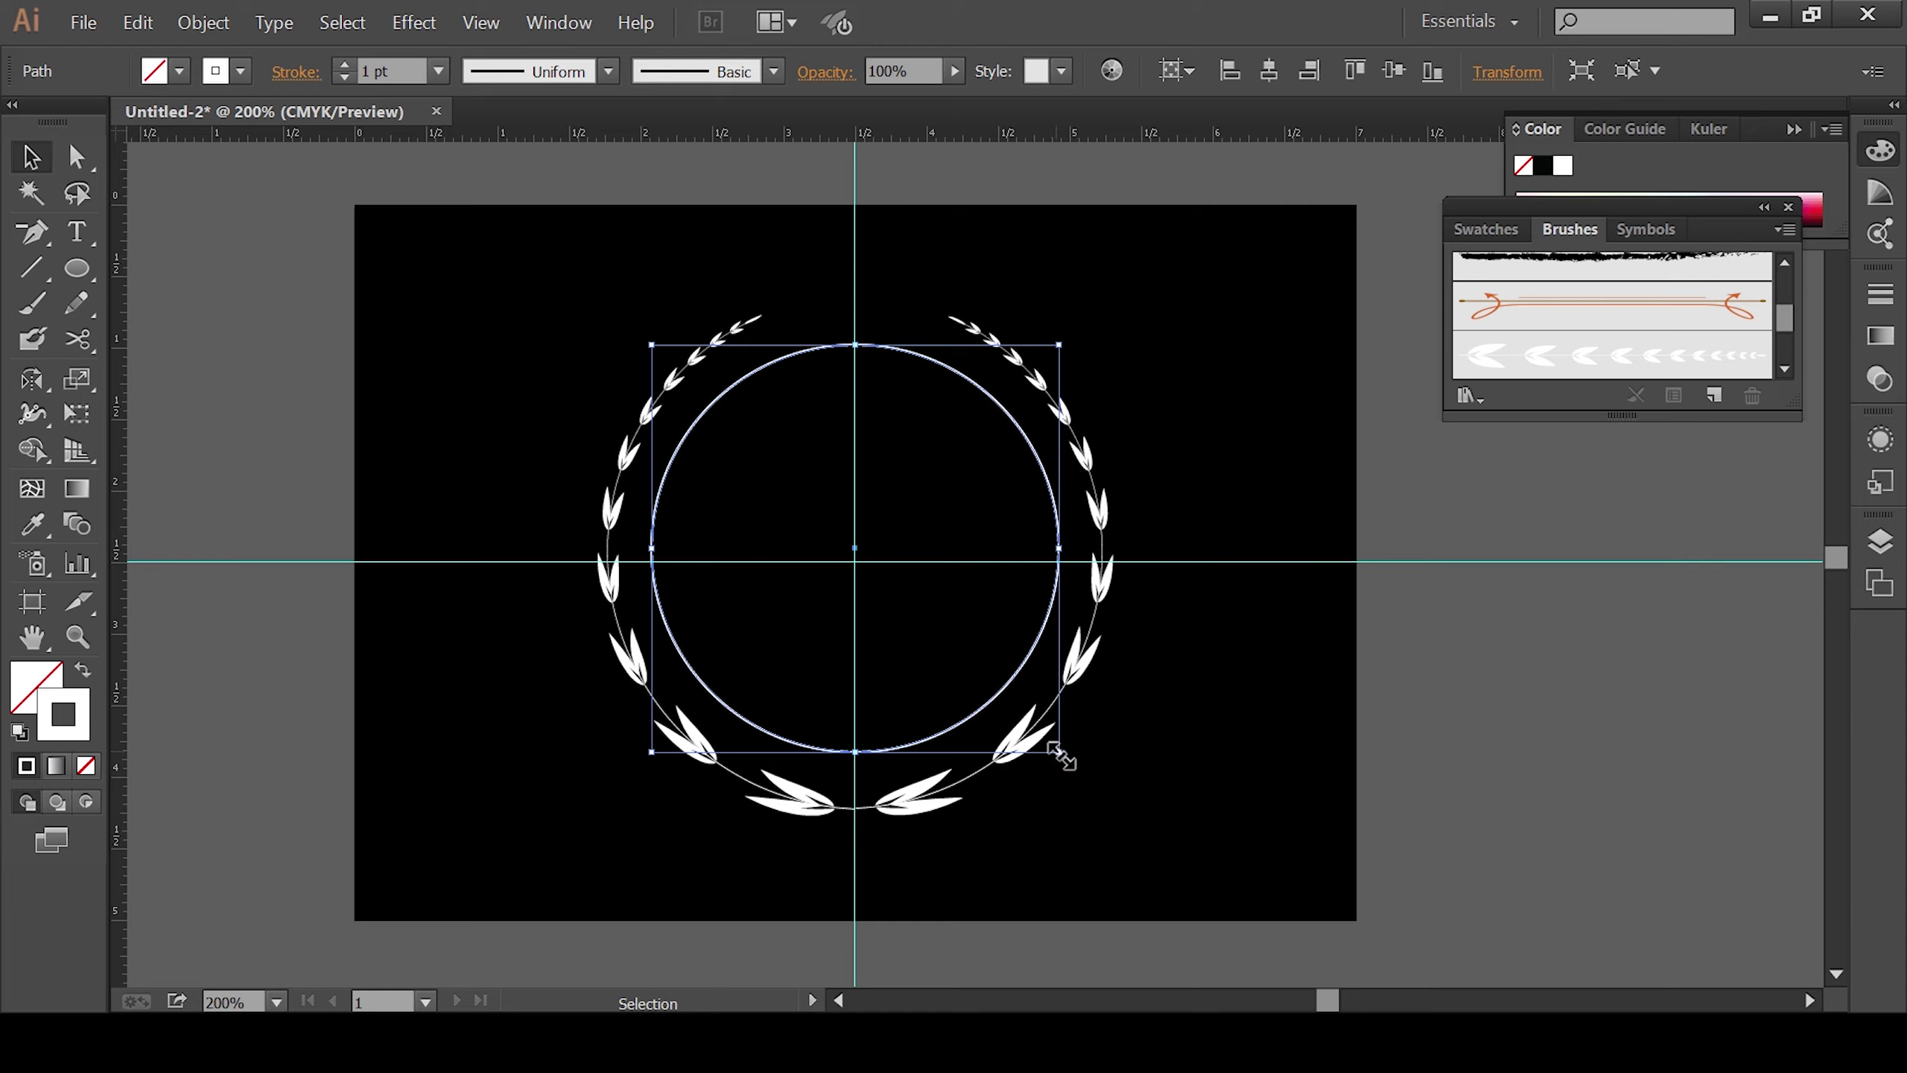
left_click_drag(1058, 750, 998, 710)
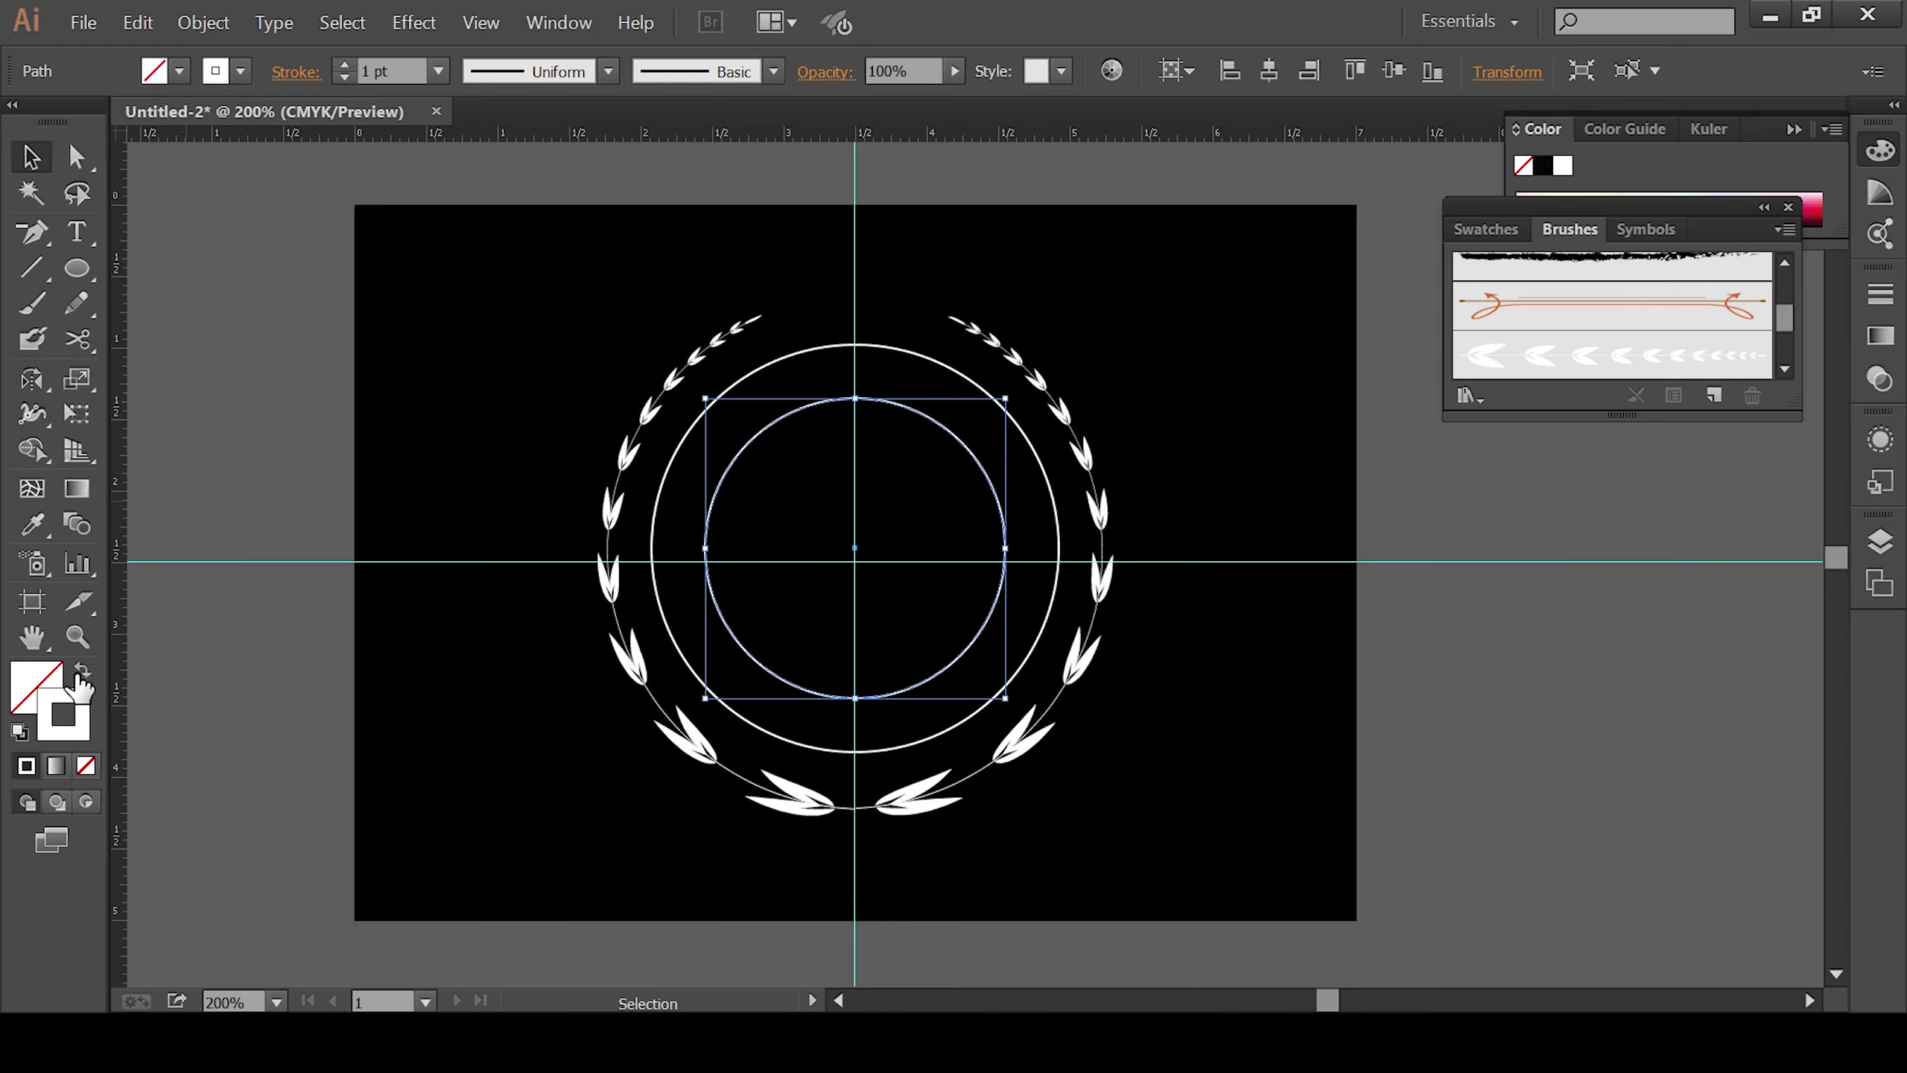
left_click(83, 668)
left_click(27, 692)
left_click(1207, 811)
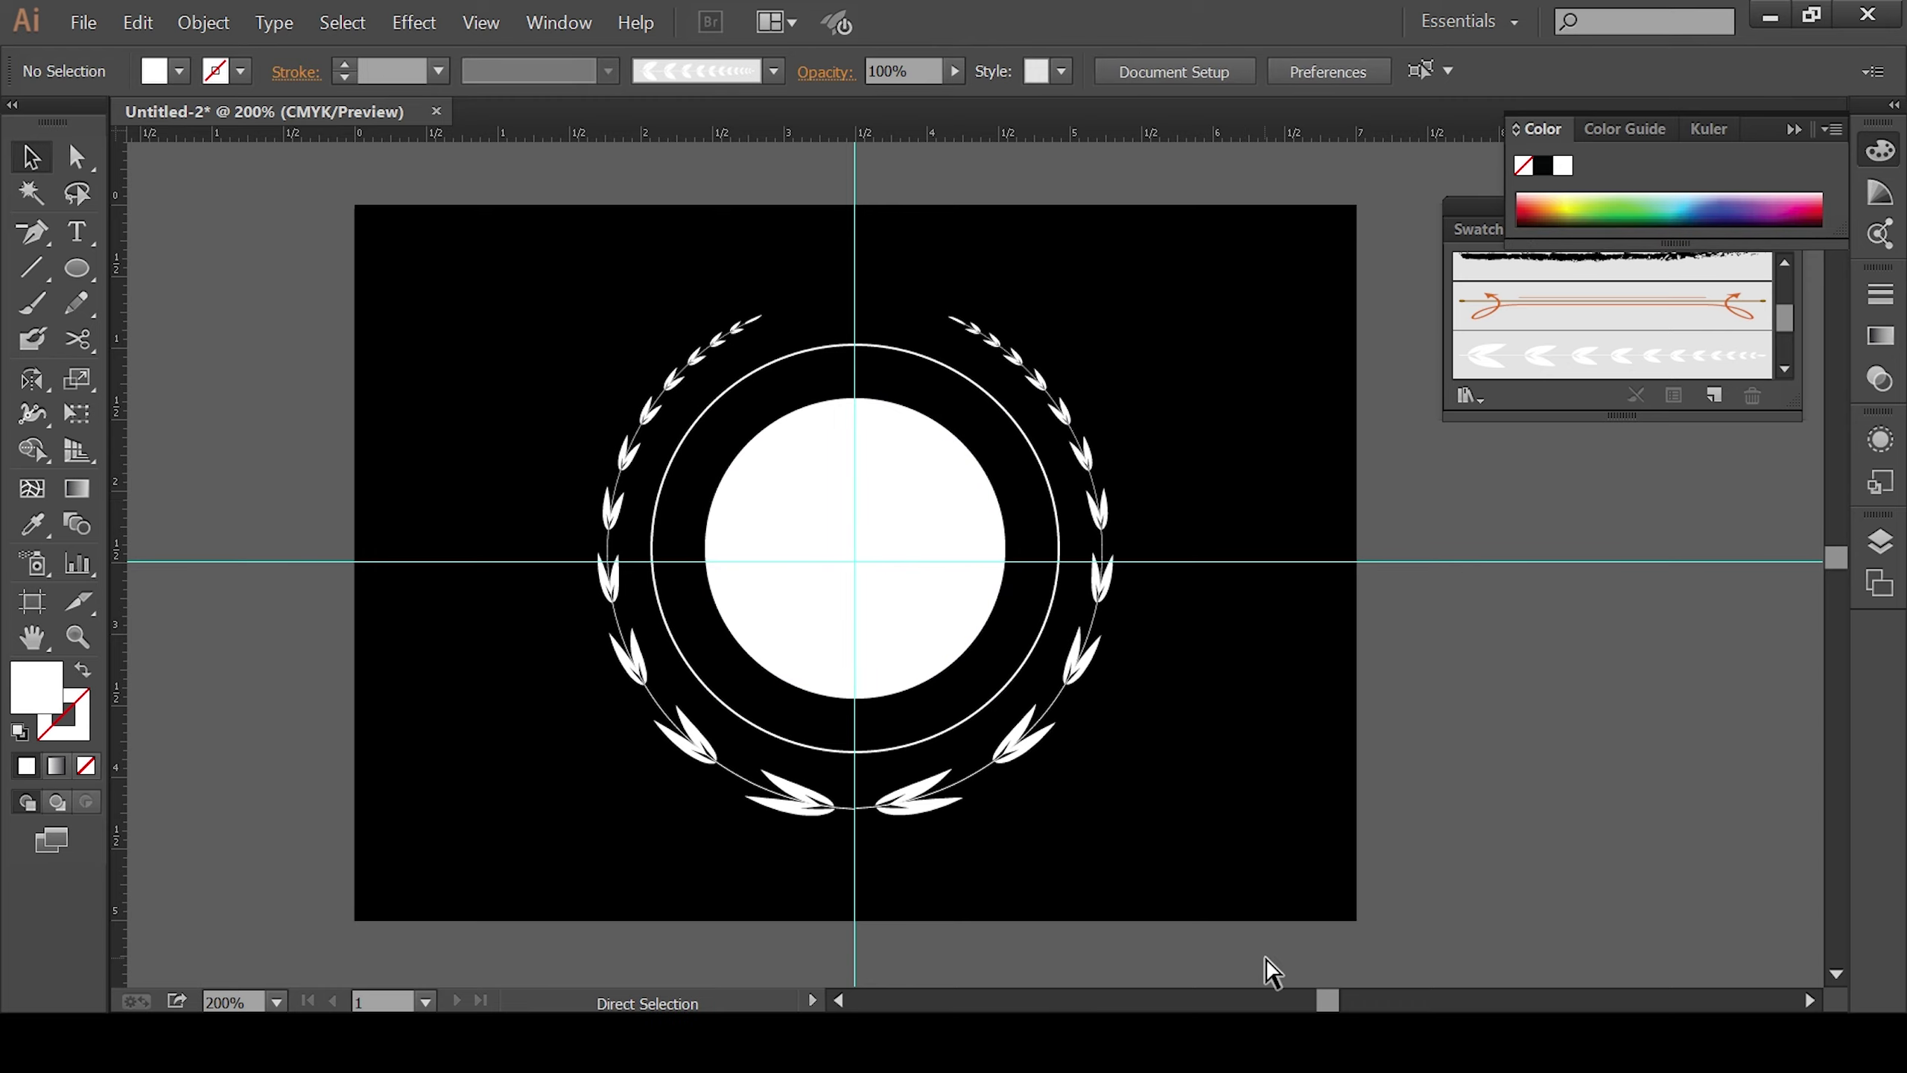
Step: Scale the white centre circle up slightly from its centre
key("ctrl+equal")
left_click_drag(940, 796, 958, 844)
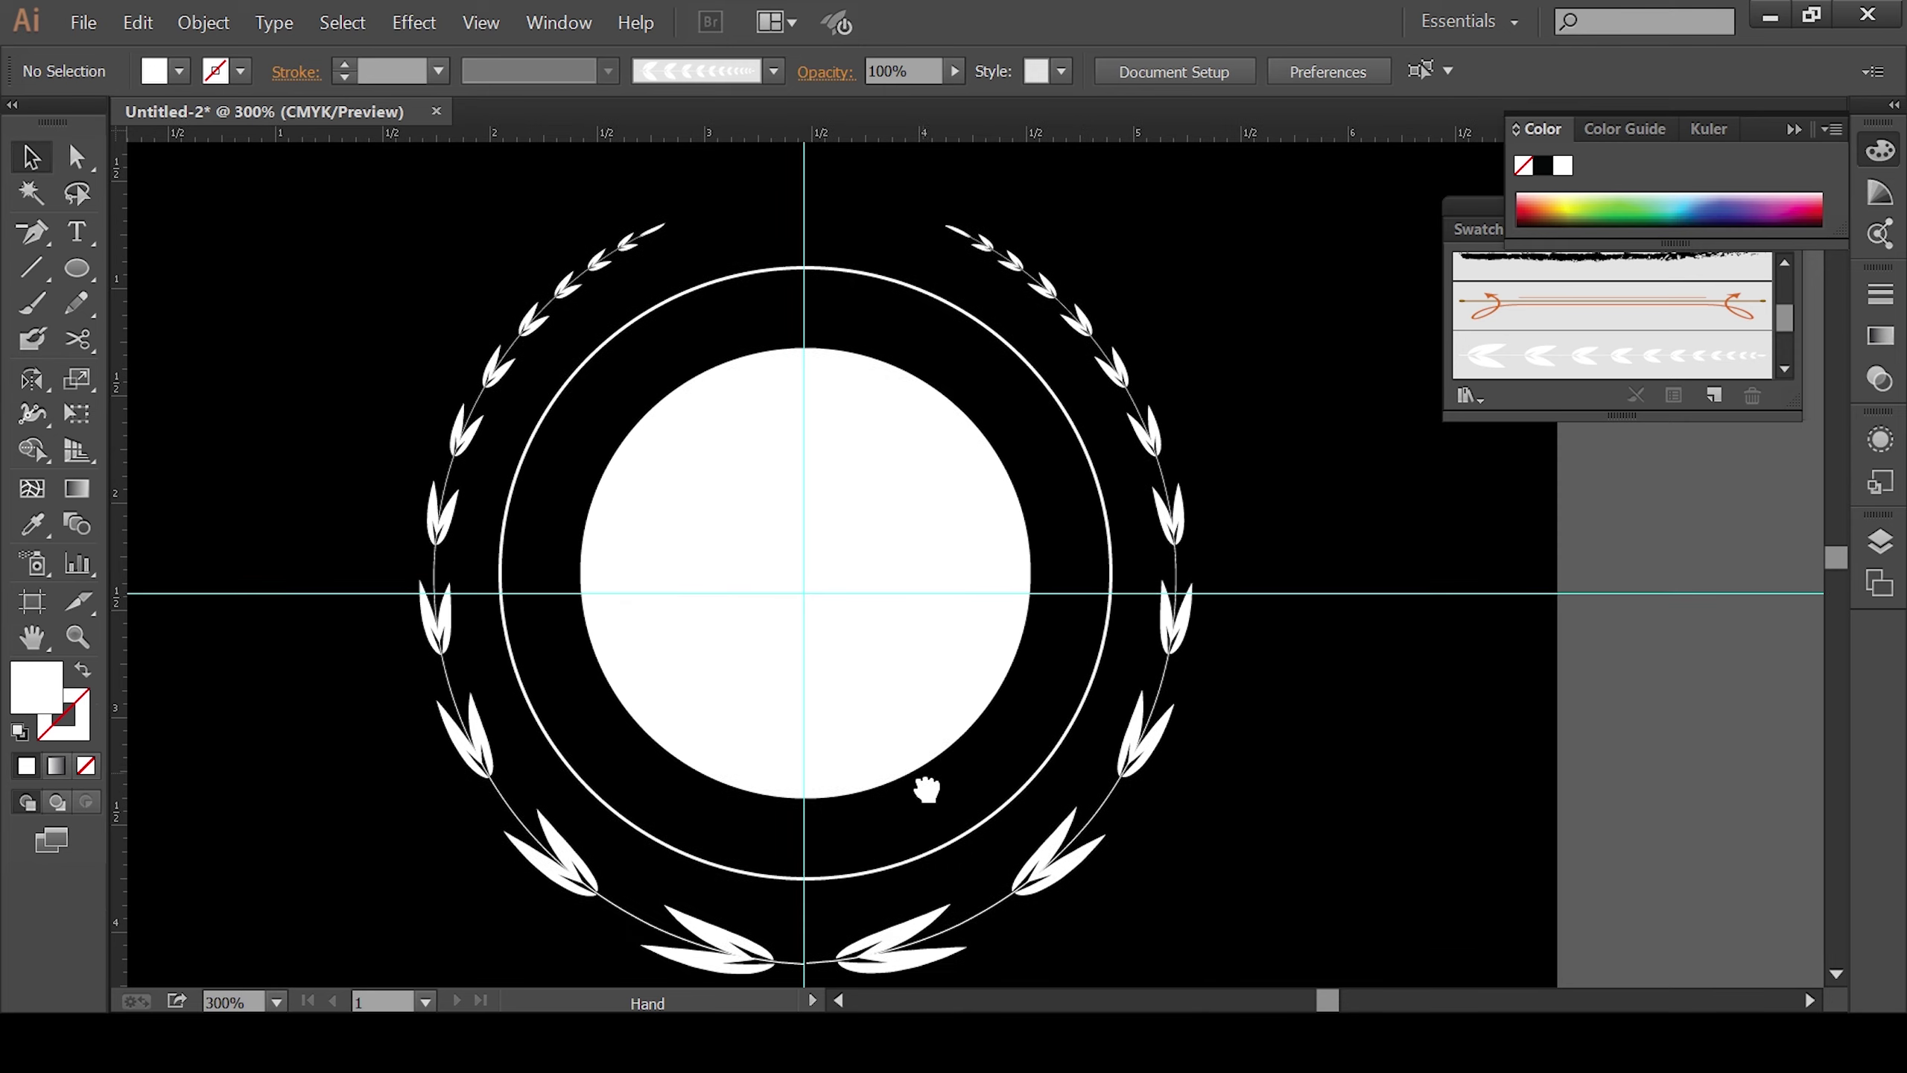
left_click(910, 751)
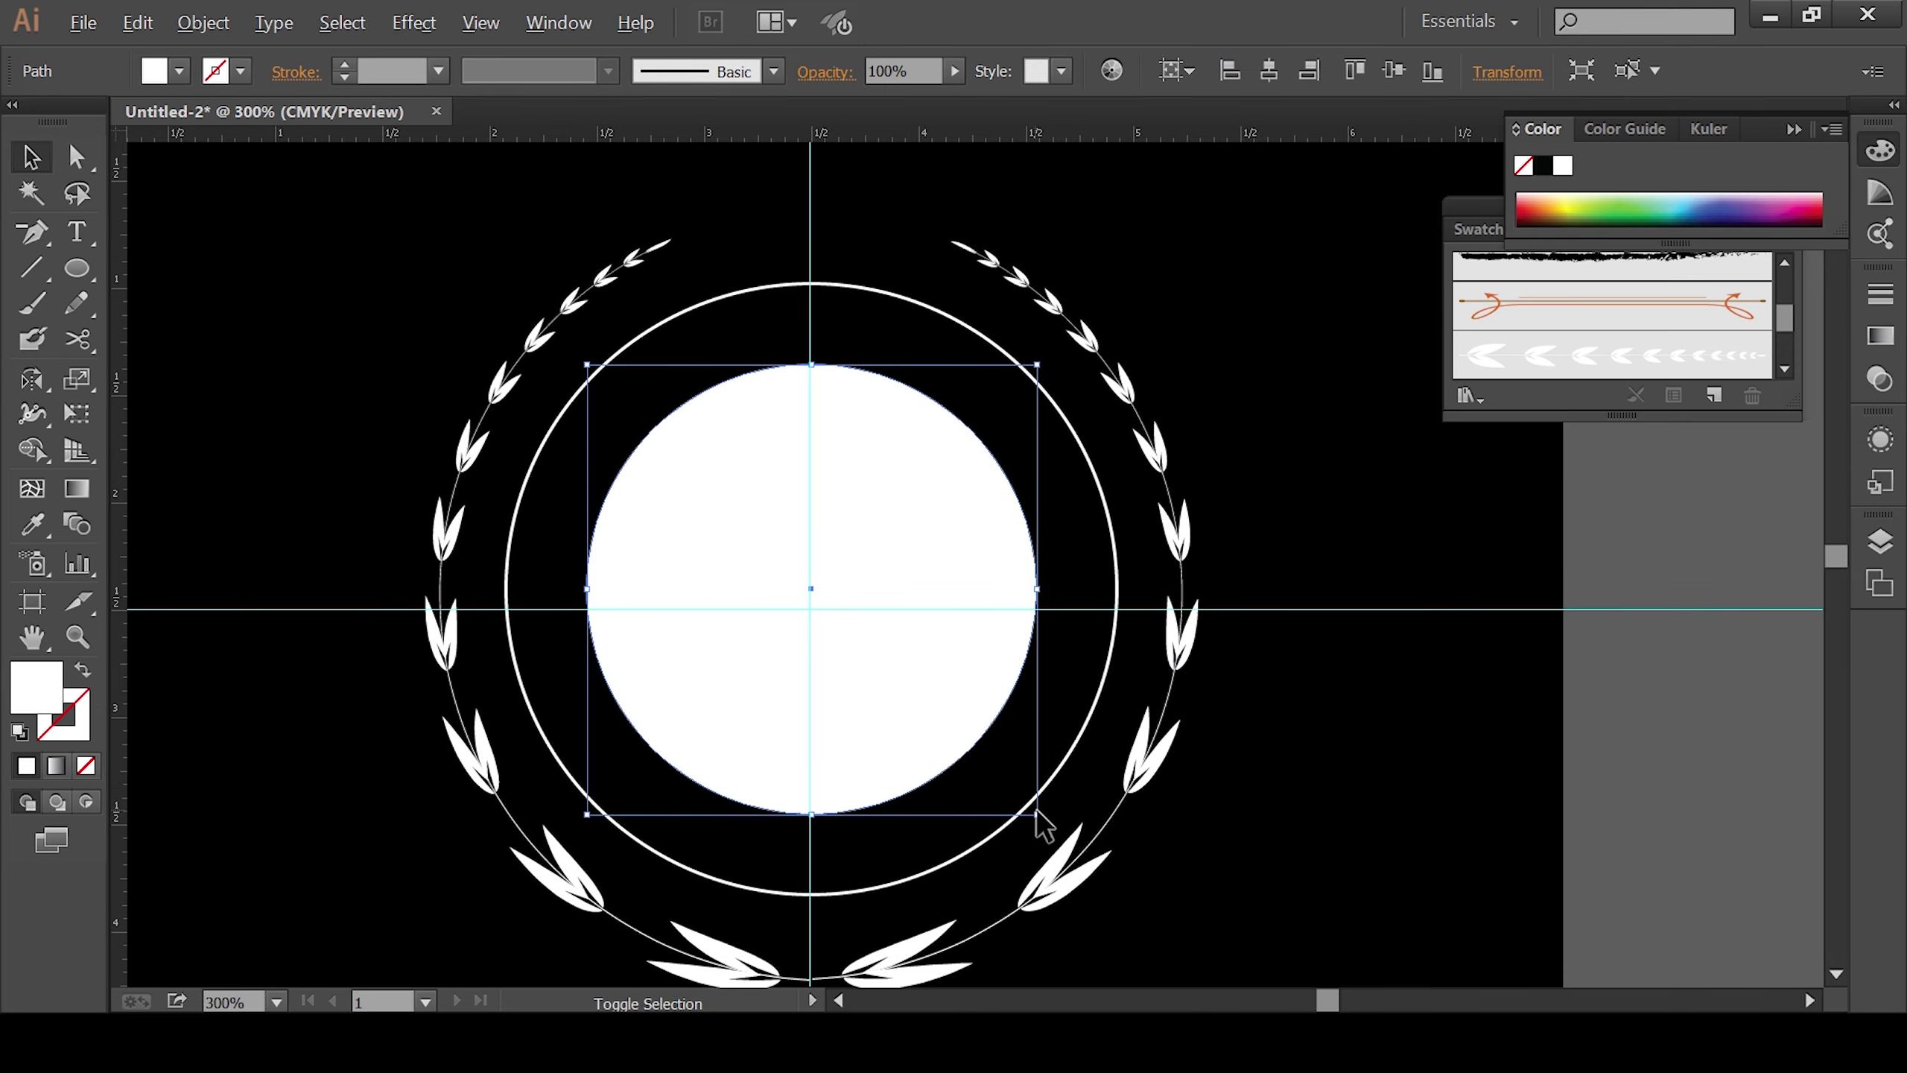
left_click_drag(1040, 815, 1049, 823)
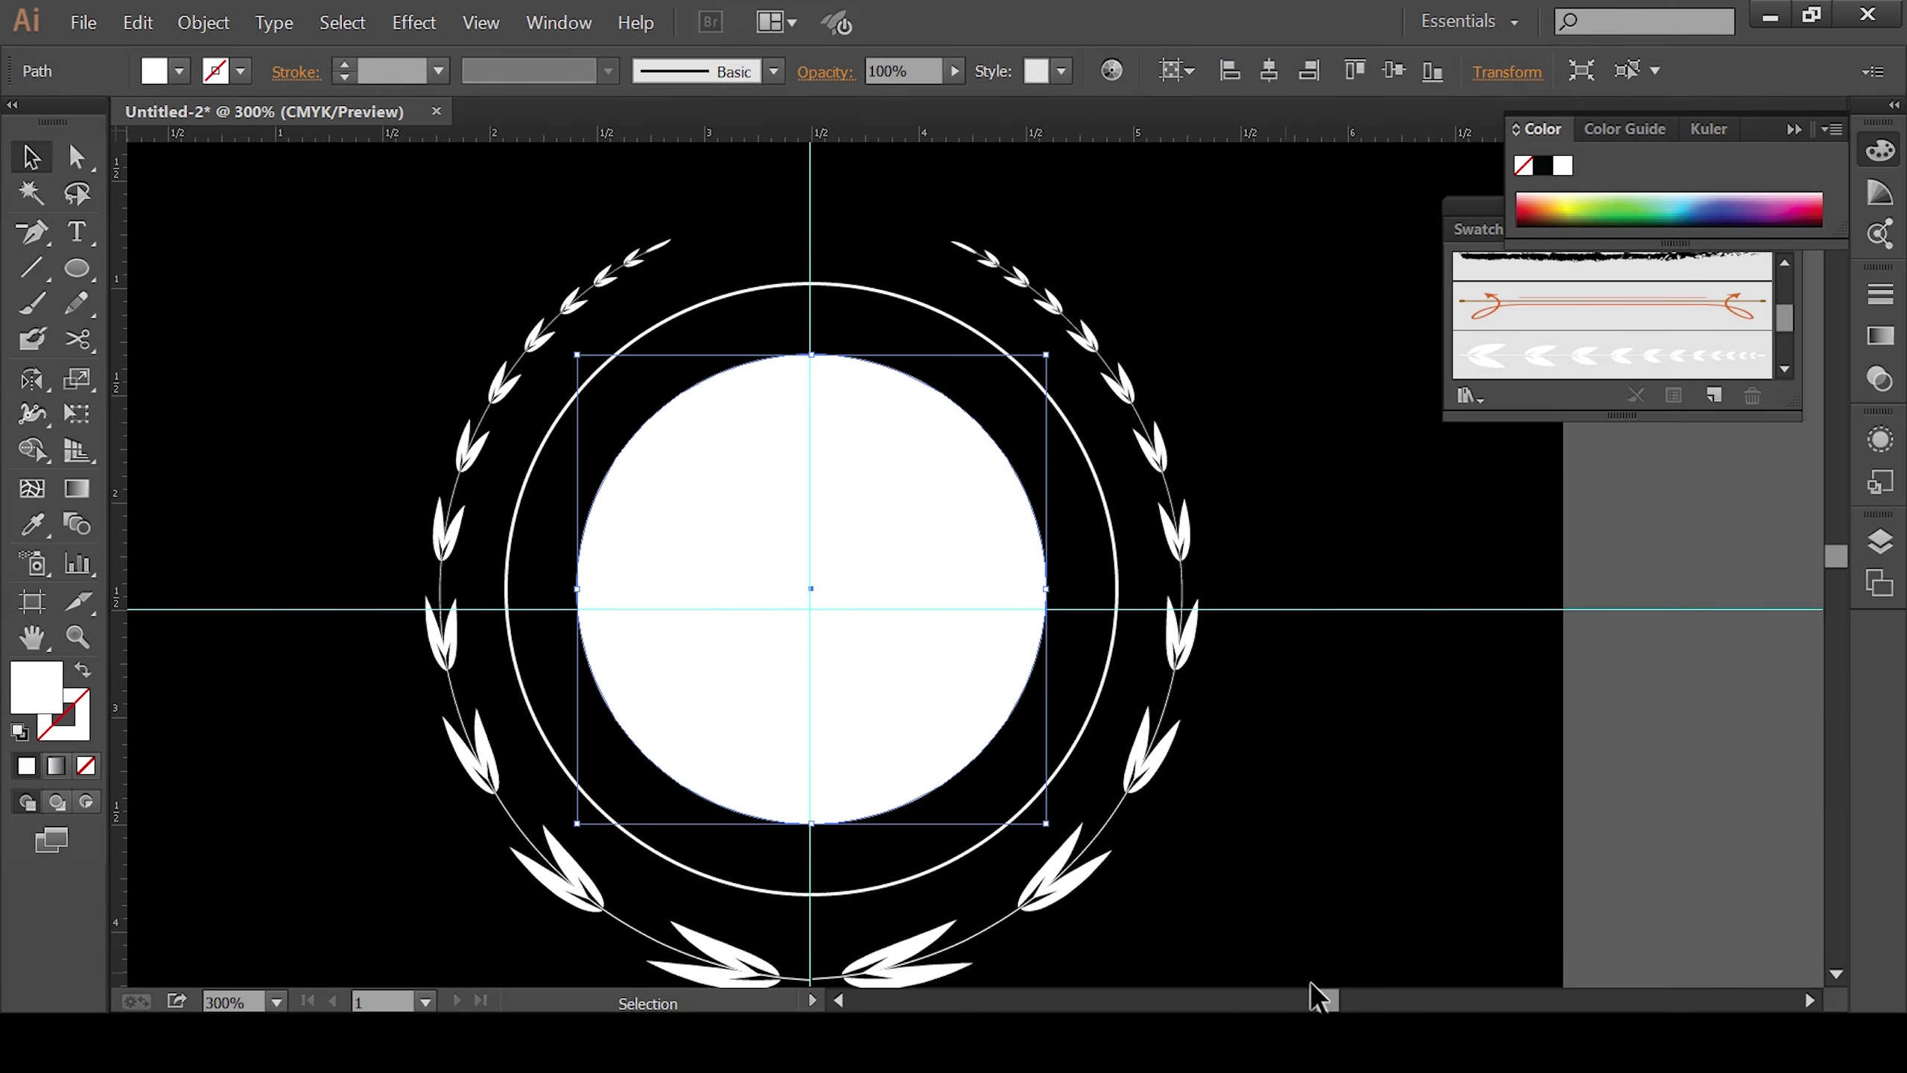
left_click(1374, 832)
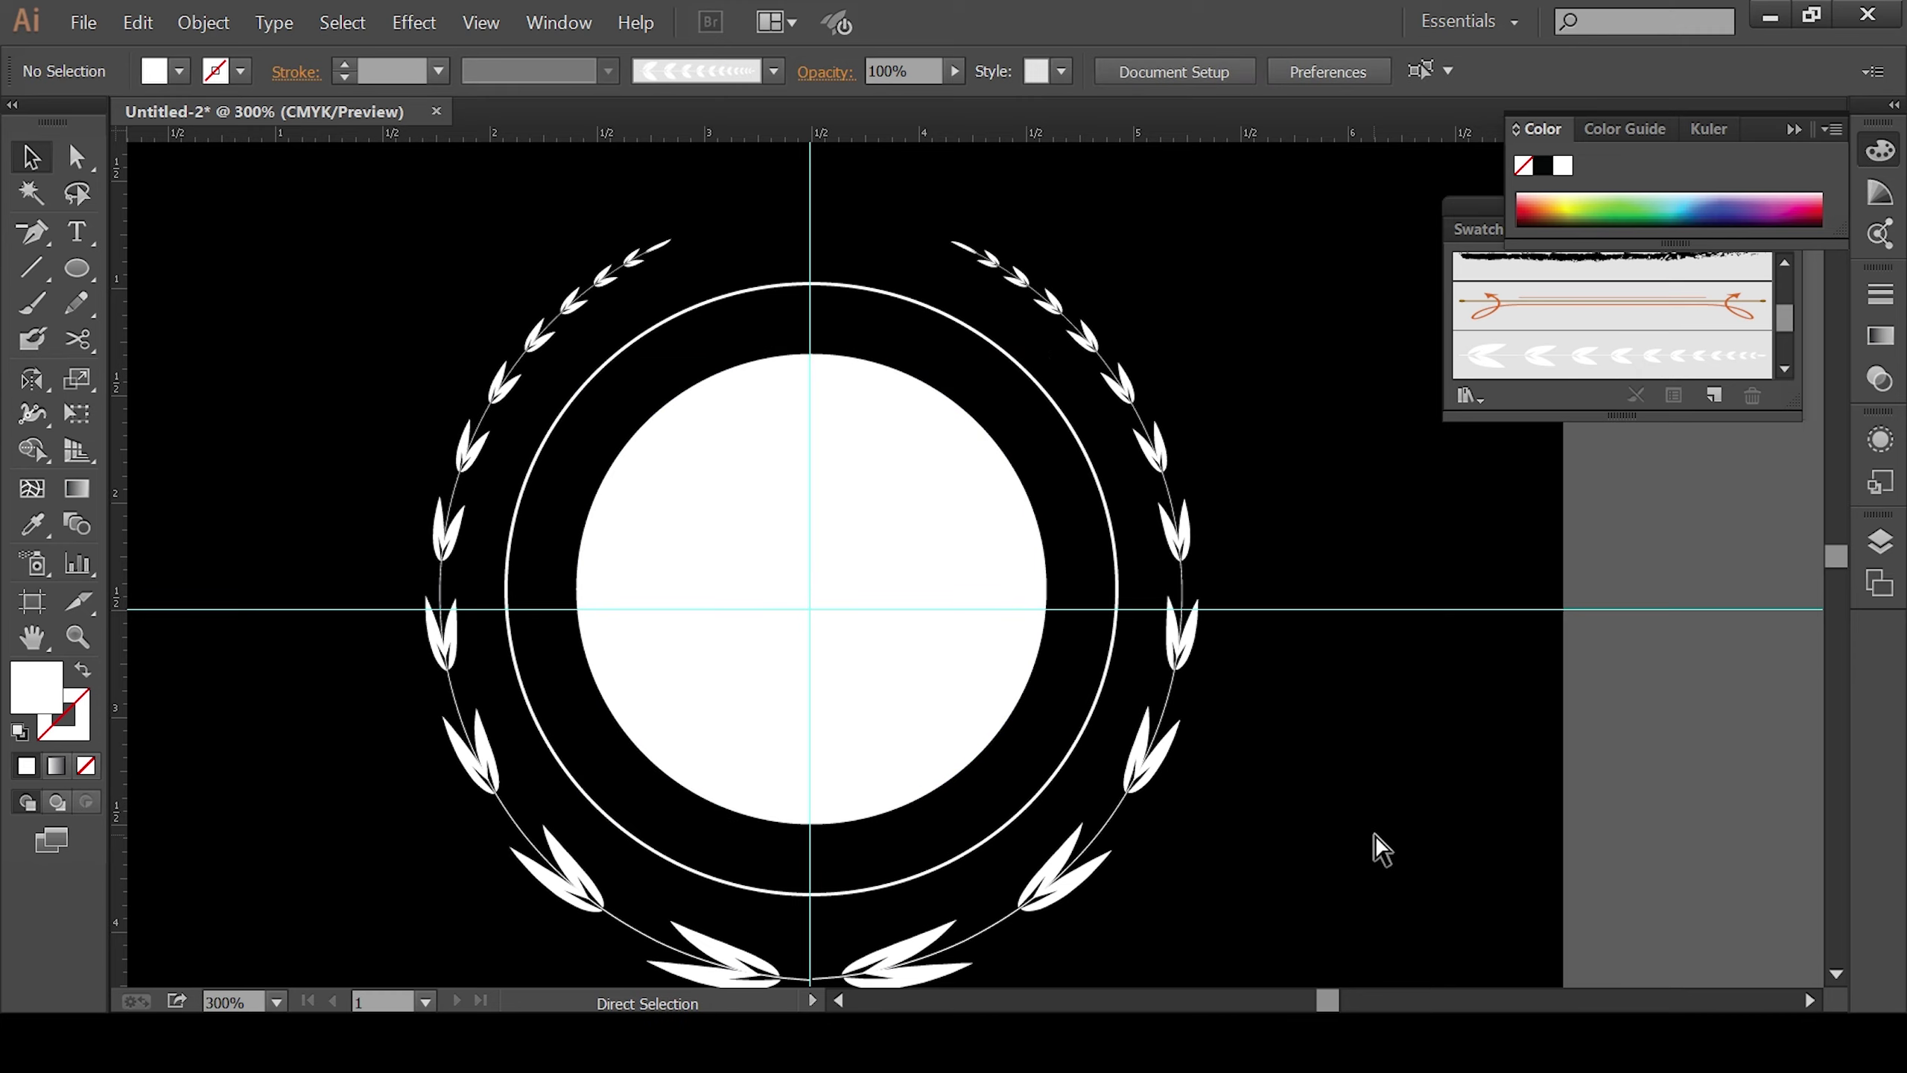
key("ctrl+minus")
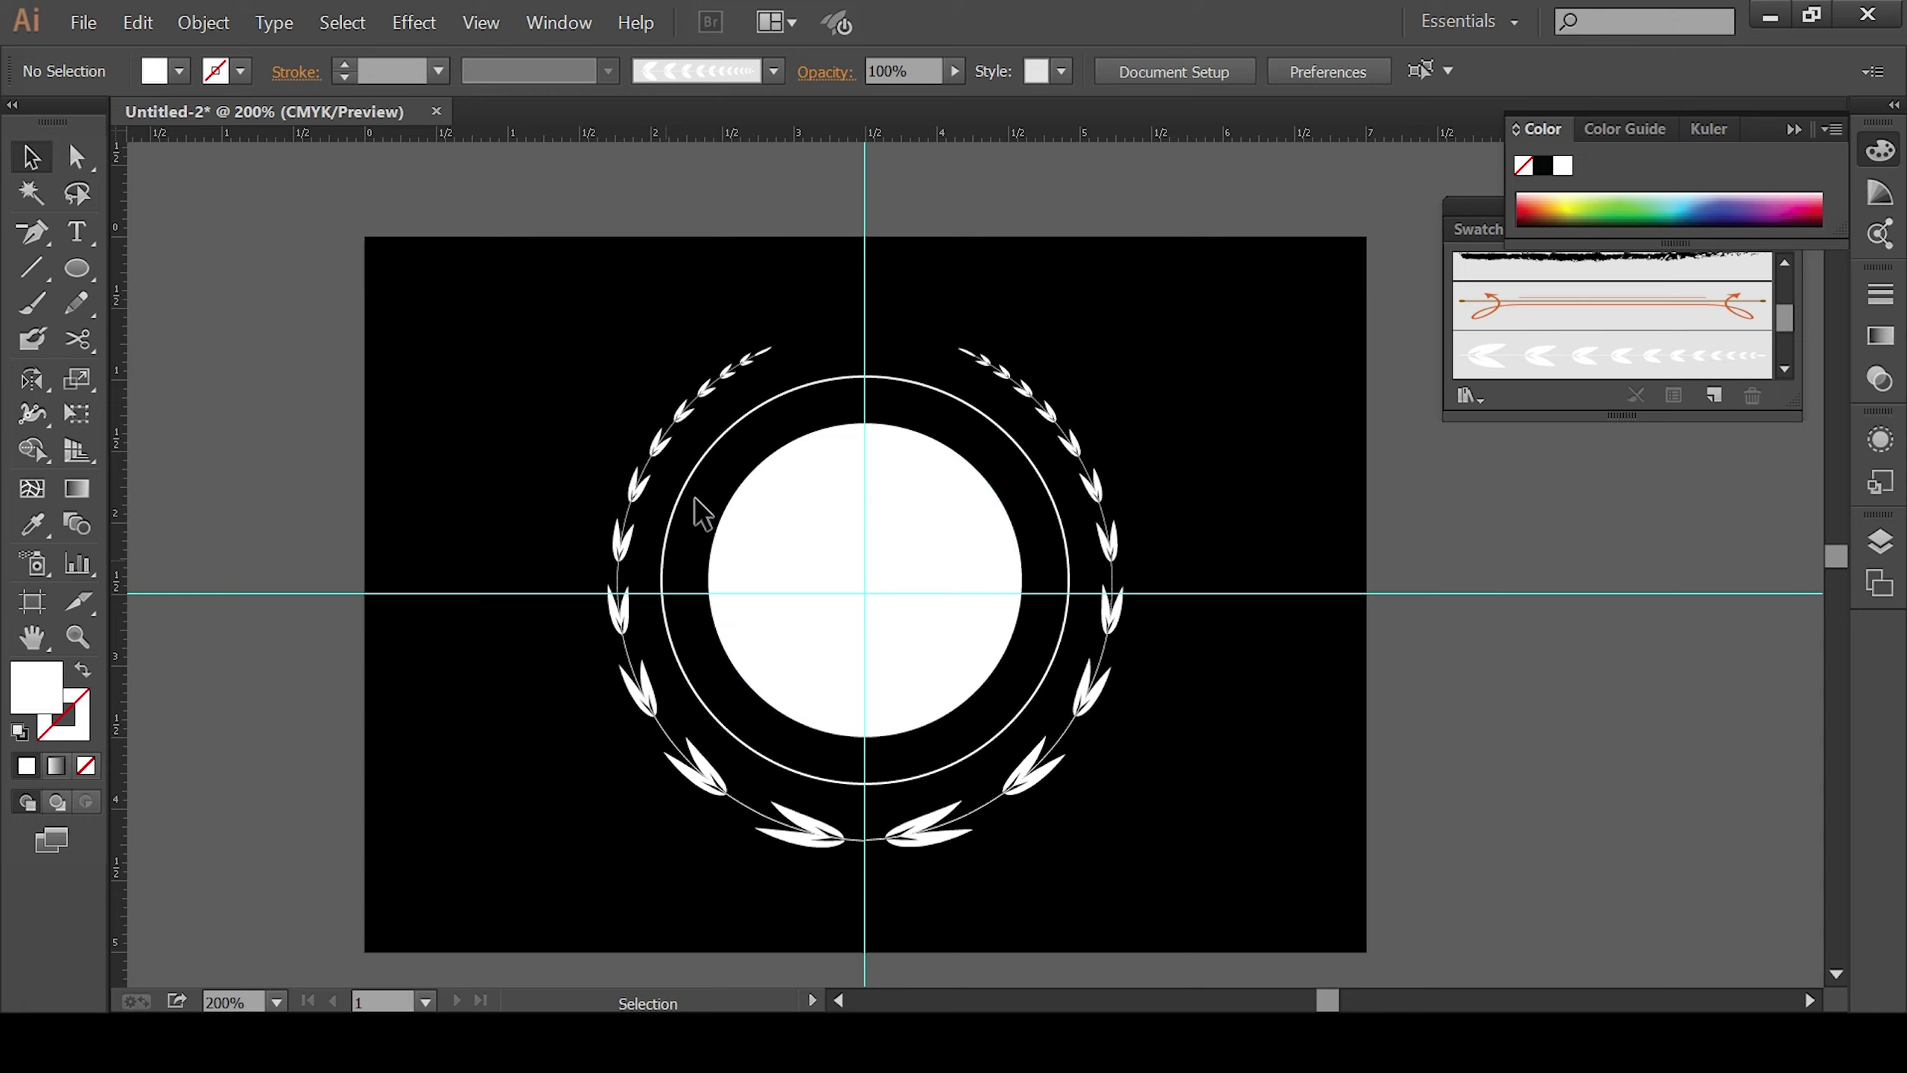
Step: Draw a small solid white star left of the centre circle on the horizontal guide
left_click(720, 442)
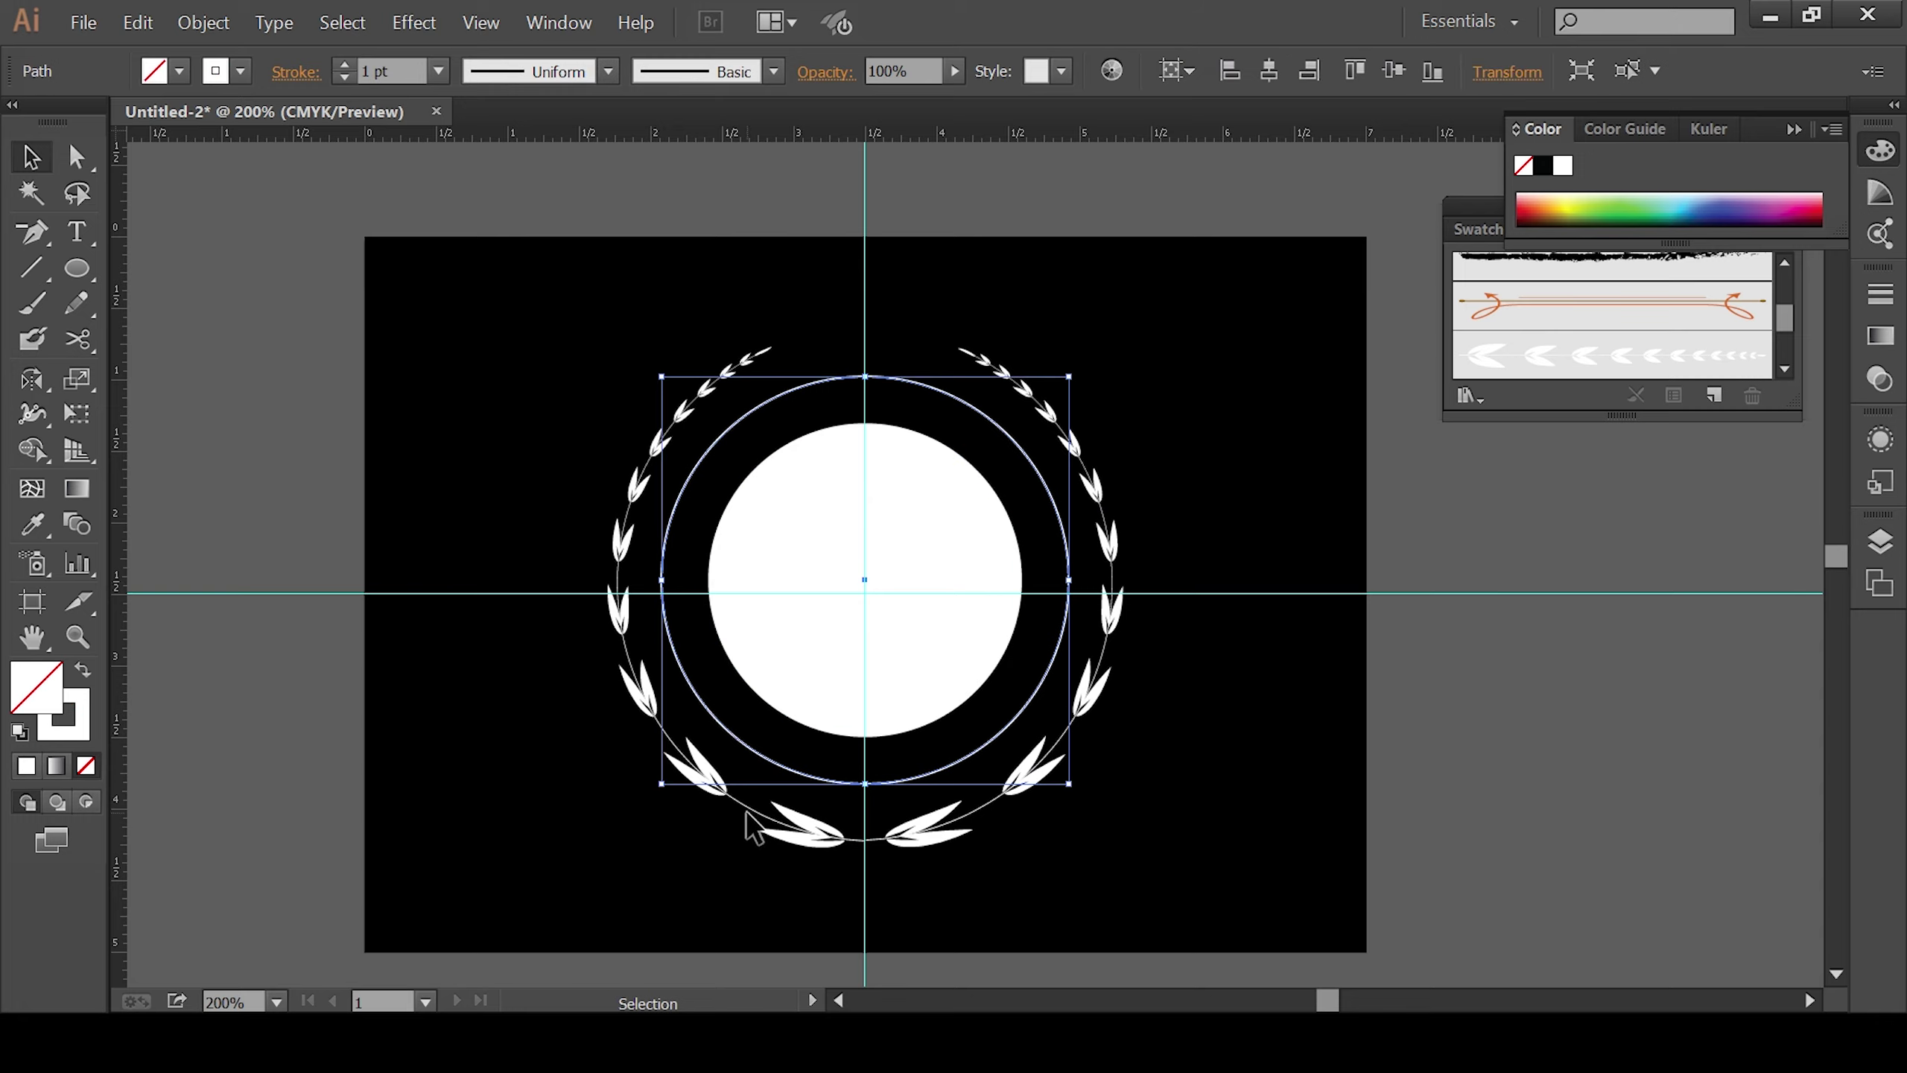
left_click(383, 763)
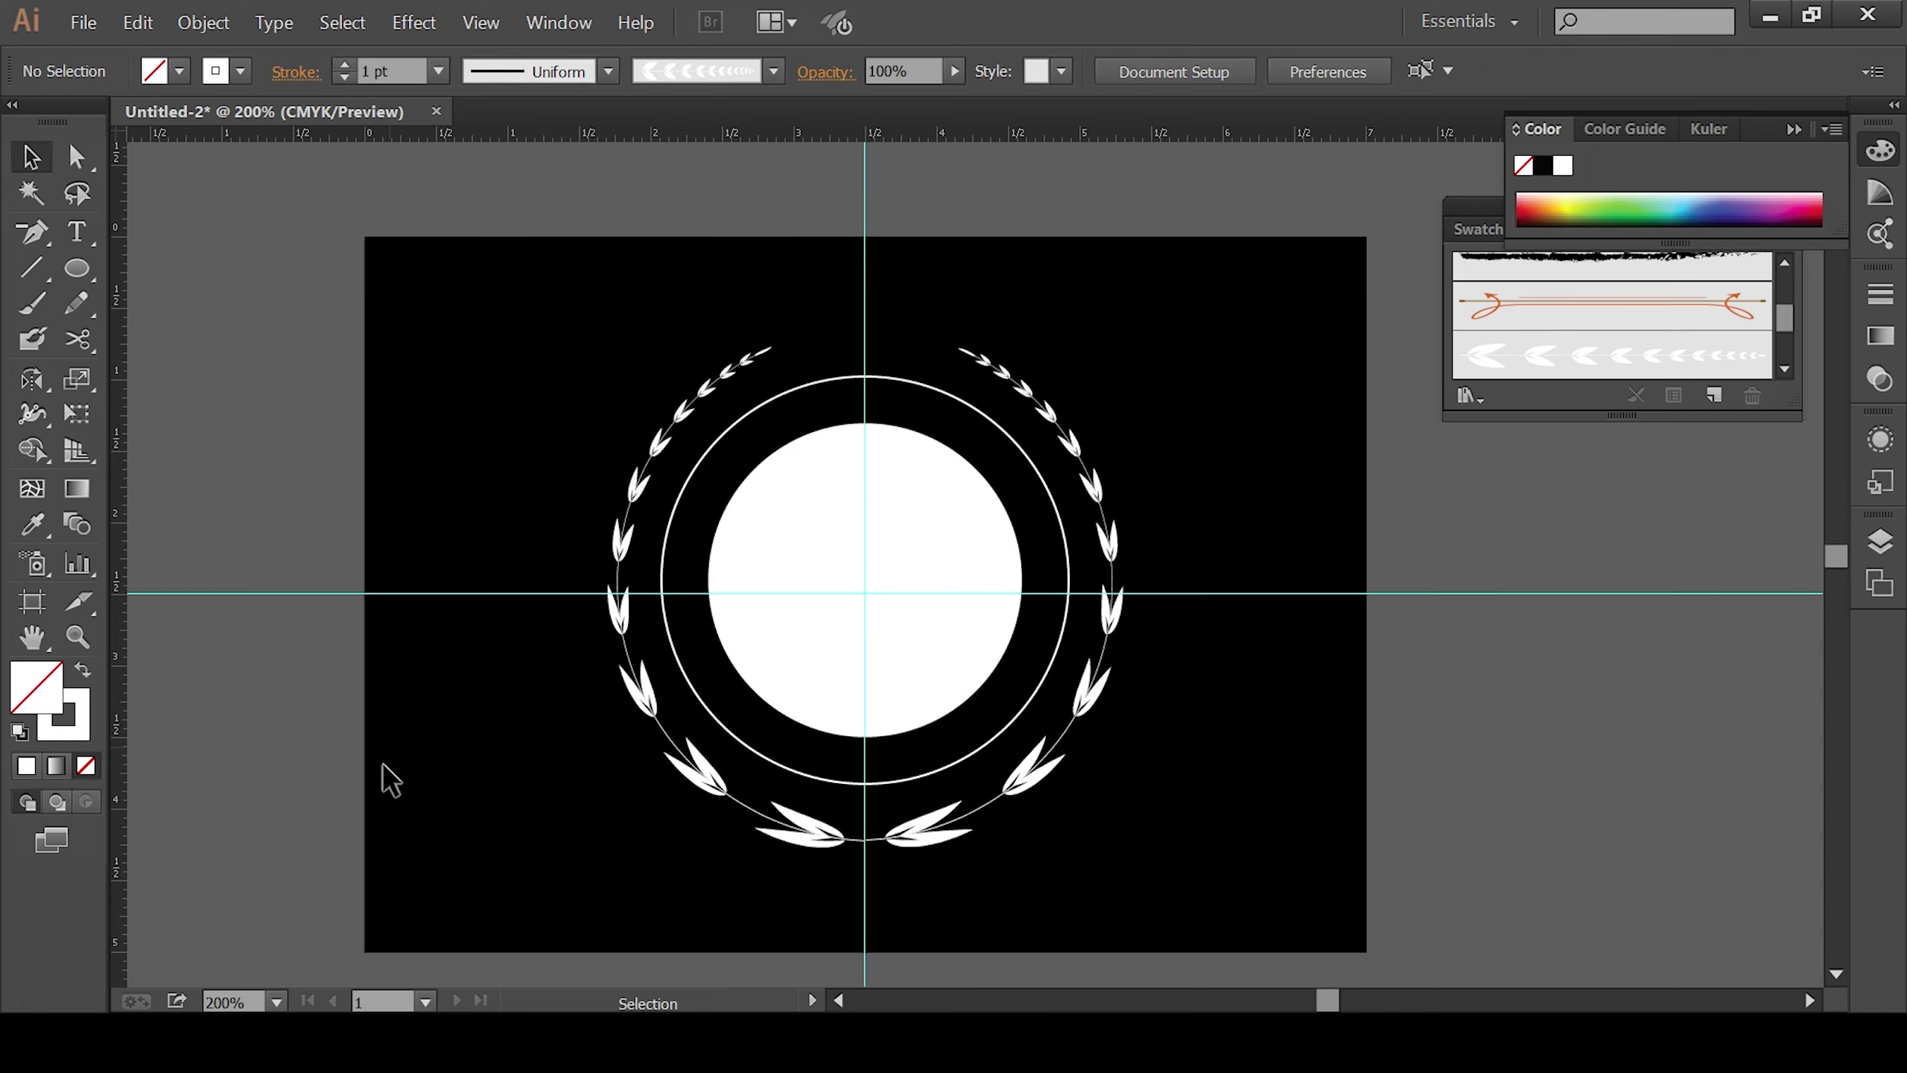
mouse_move(77, 268)
left_mouse_down()
mouse_move(214, 349)
mouse_move(229, 412)
left_mouse_up()
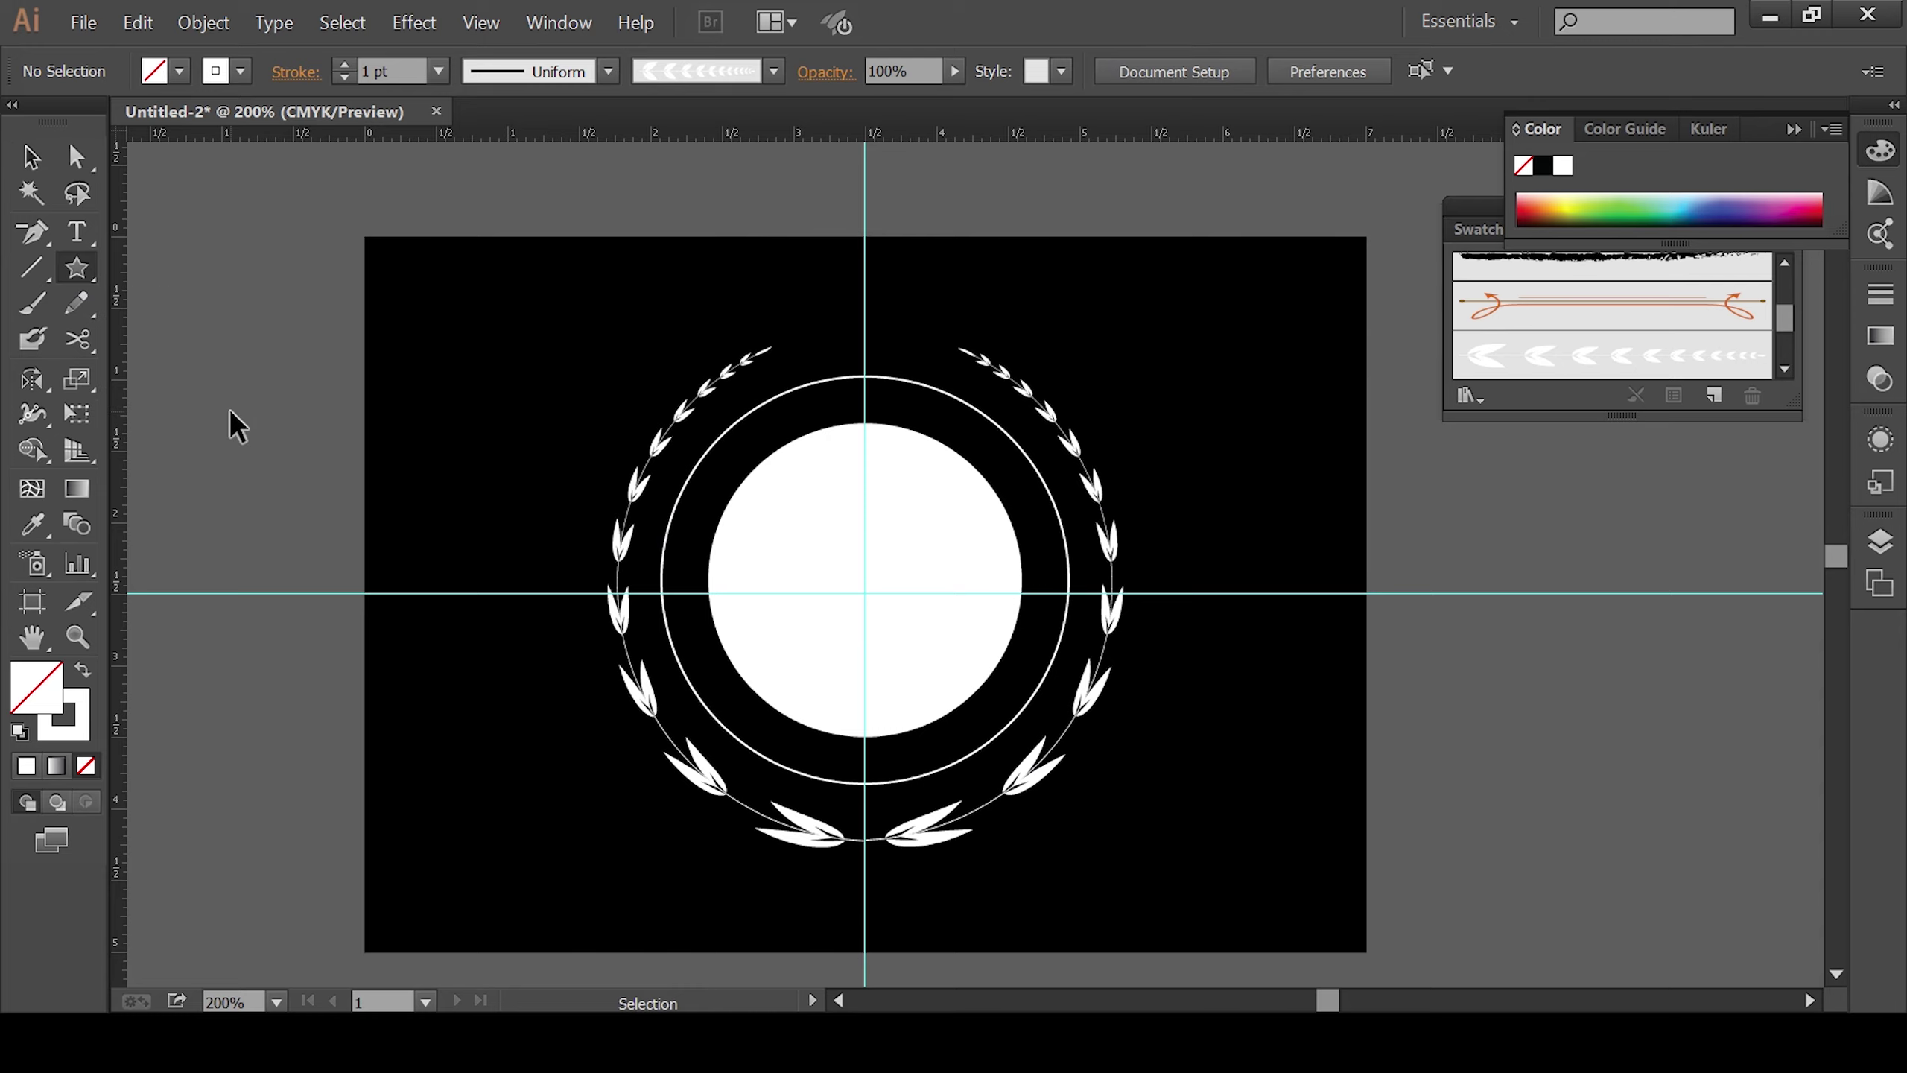
key("ctrl+equal")
left_click_drag(375, 588, 488, 596)
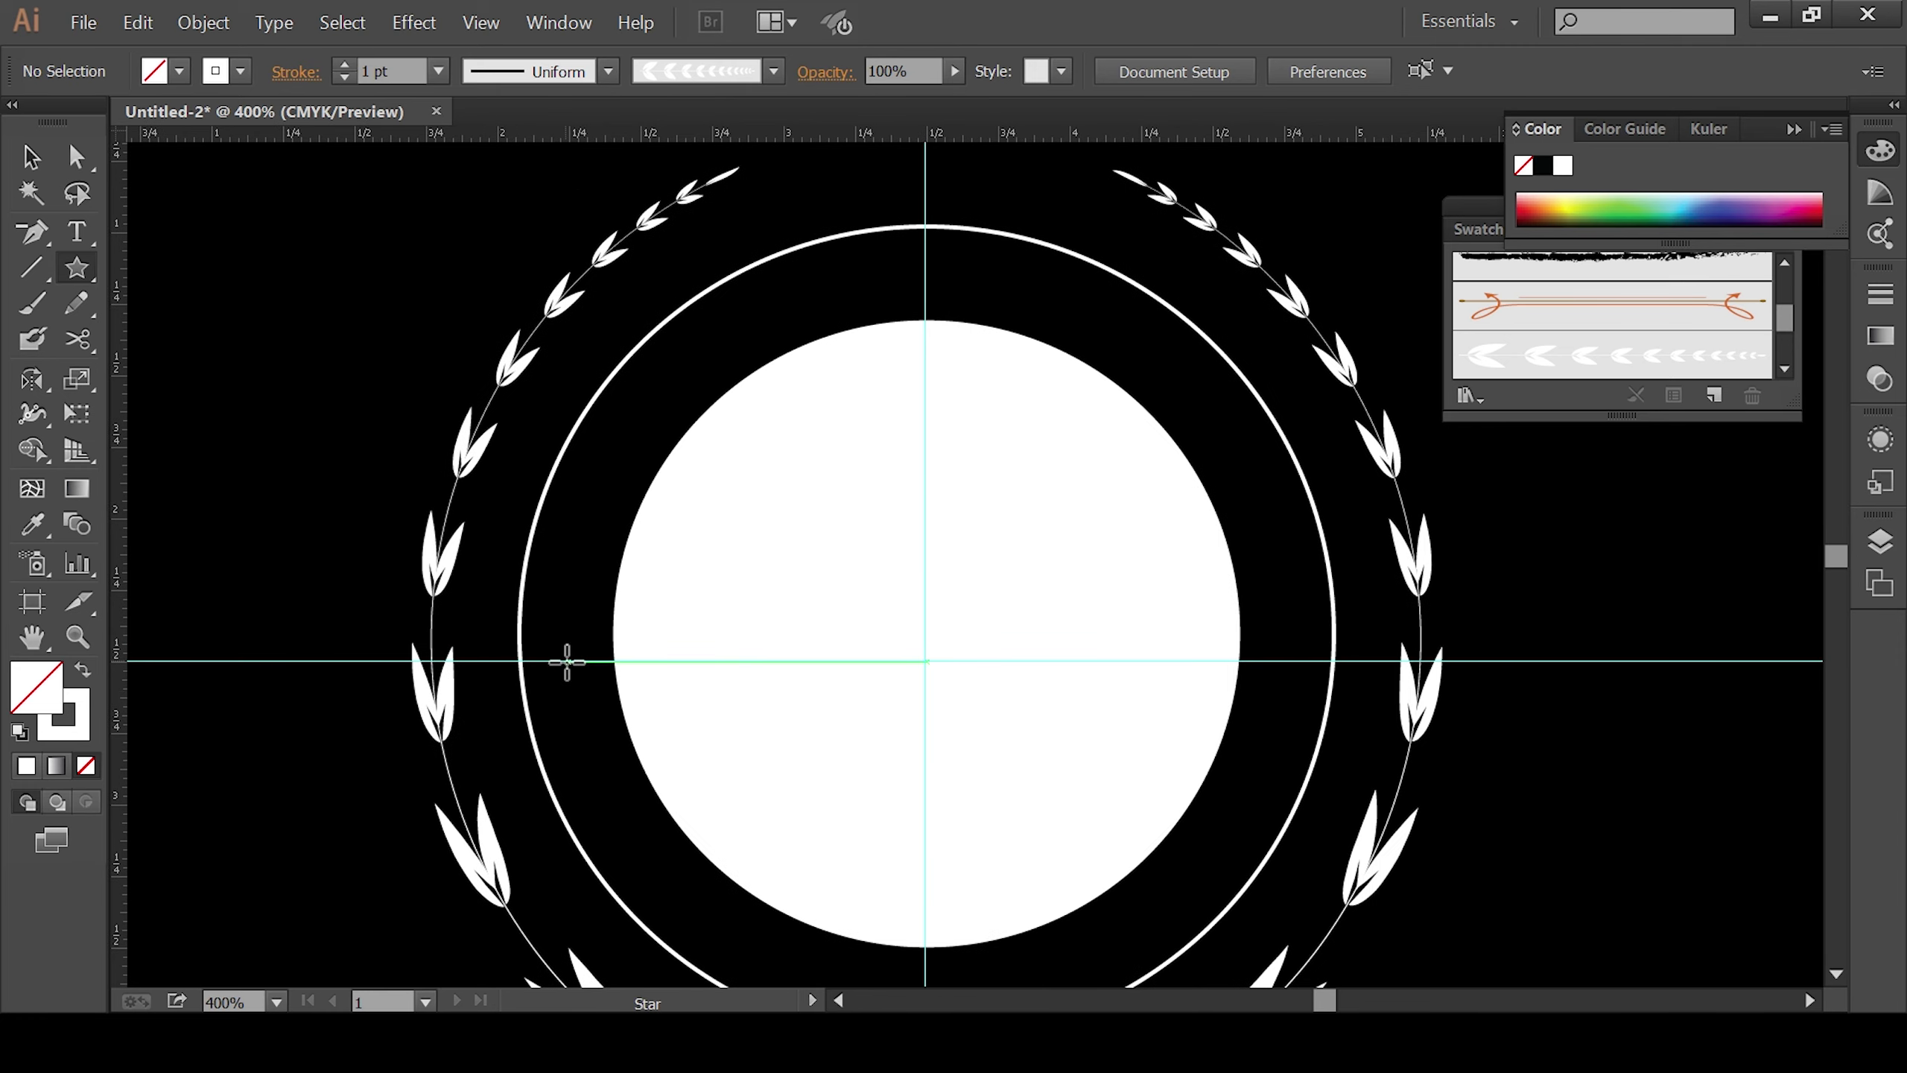
left_click_drag(565, 661, 580, 686)
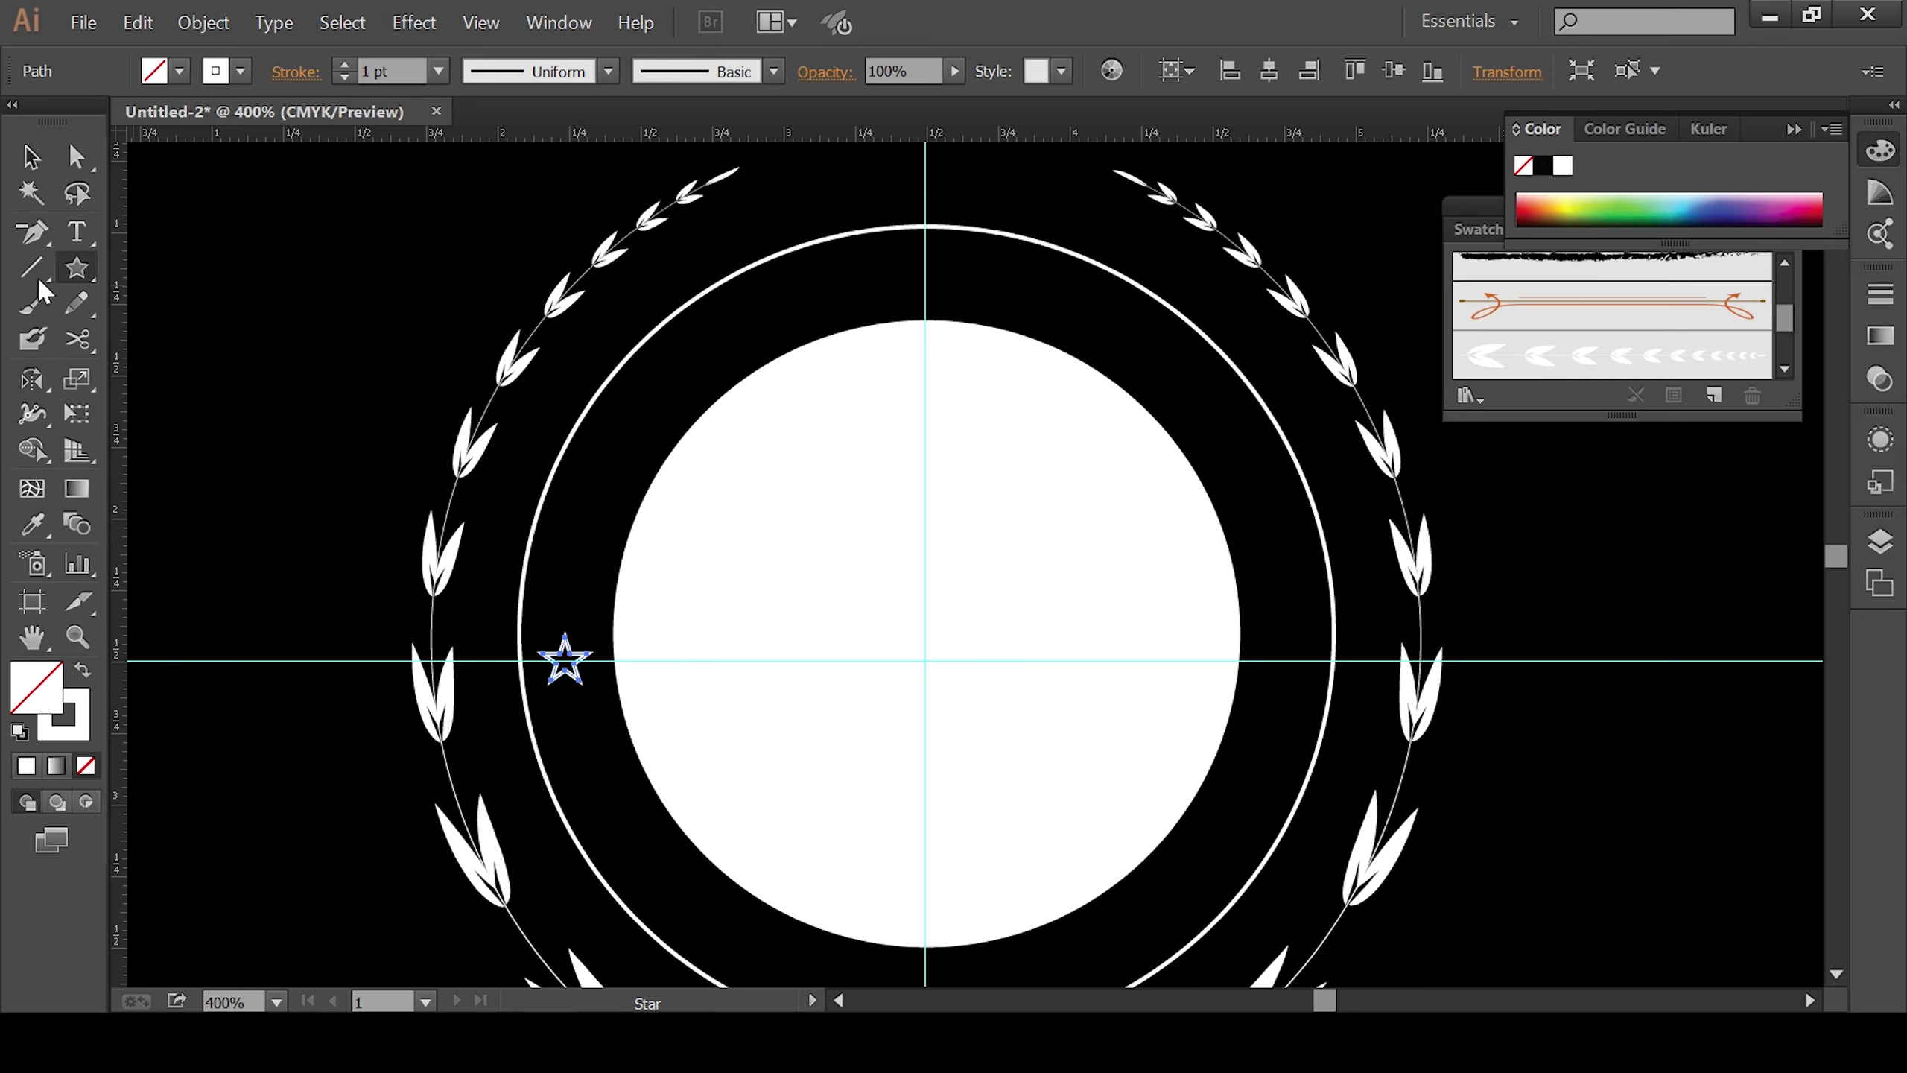
left_click(29, 156)
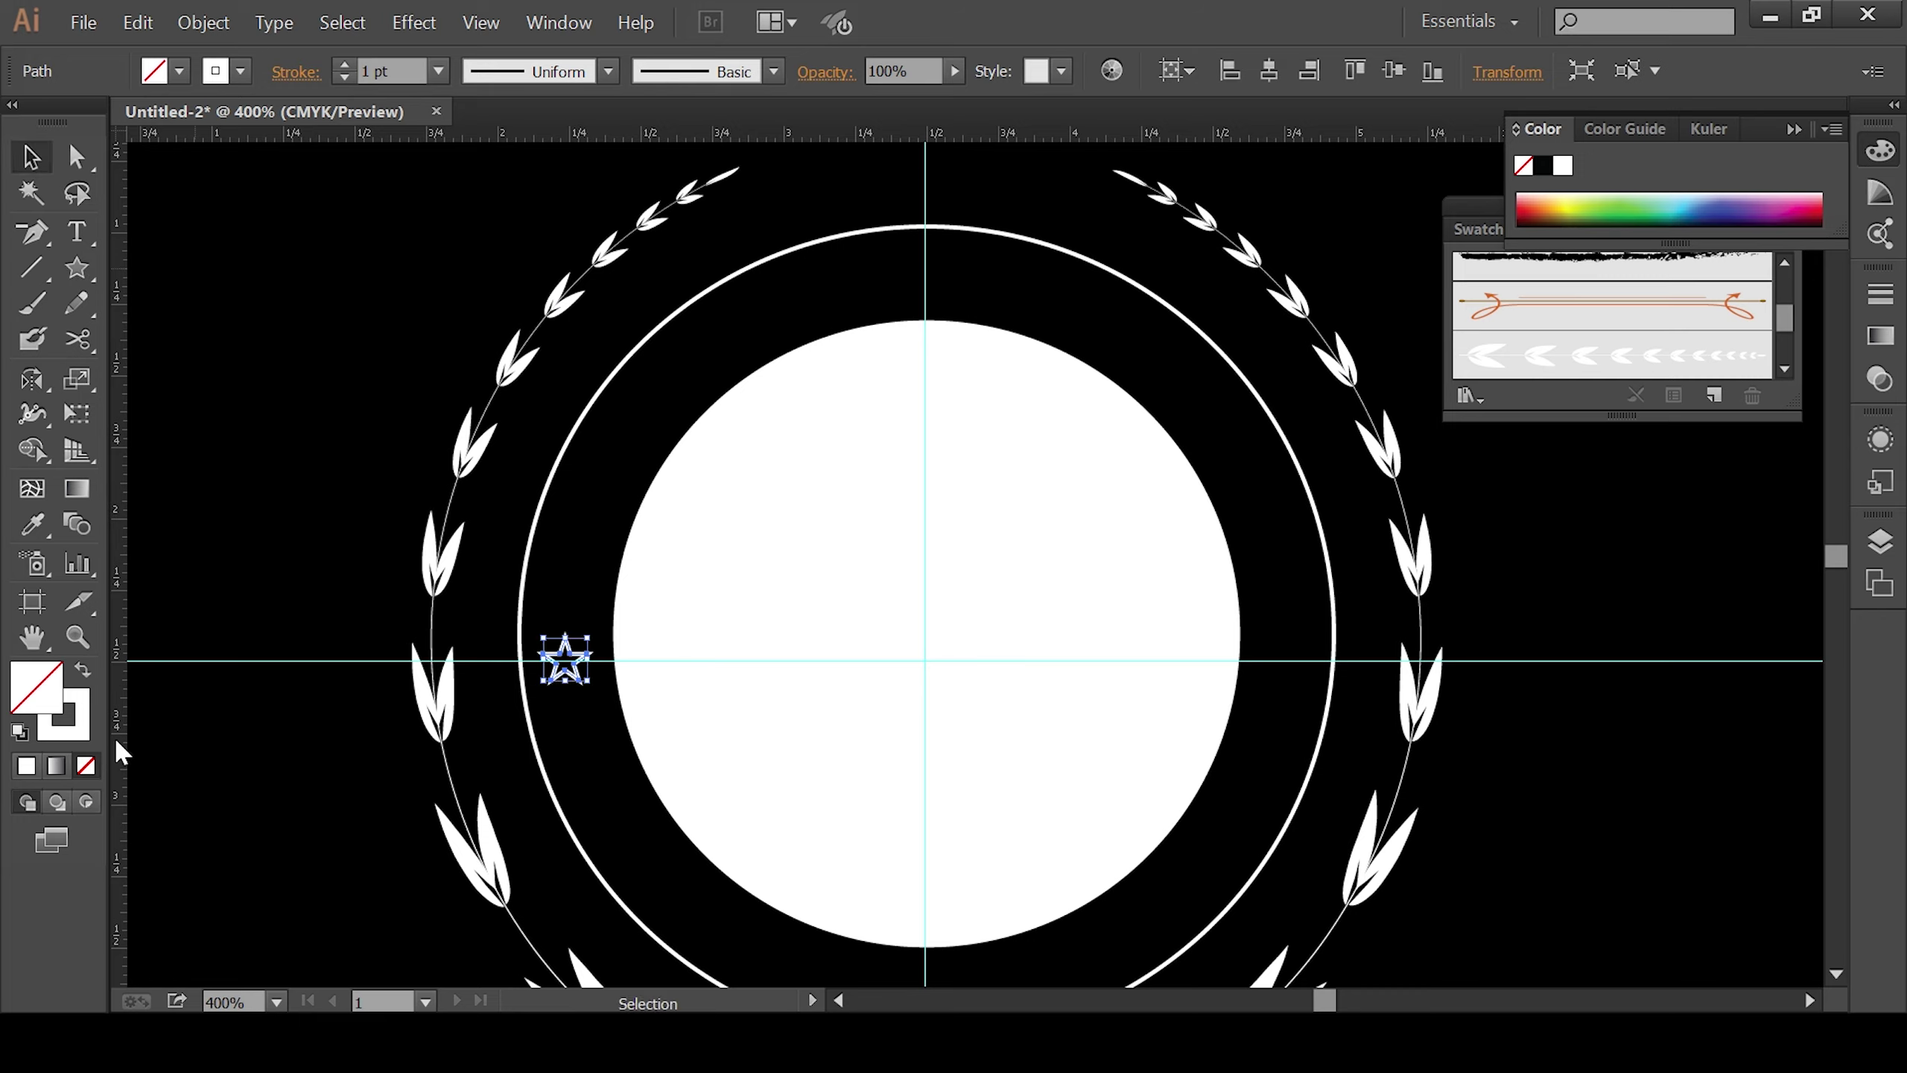
left_click(85, 669)
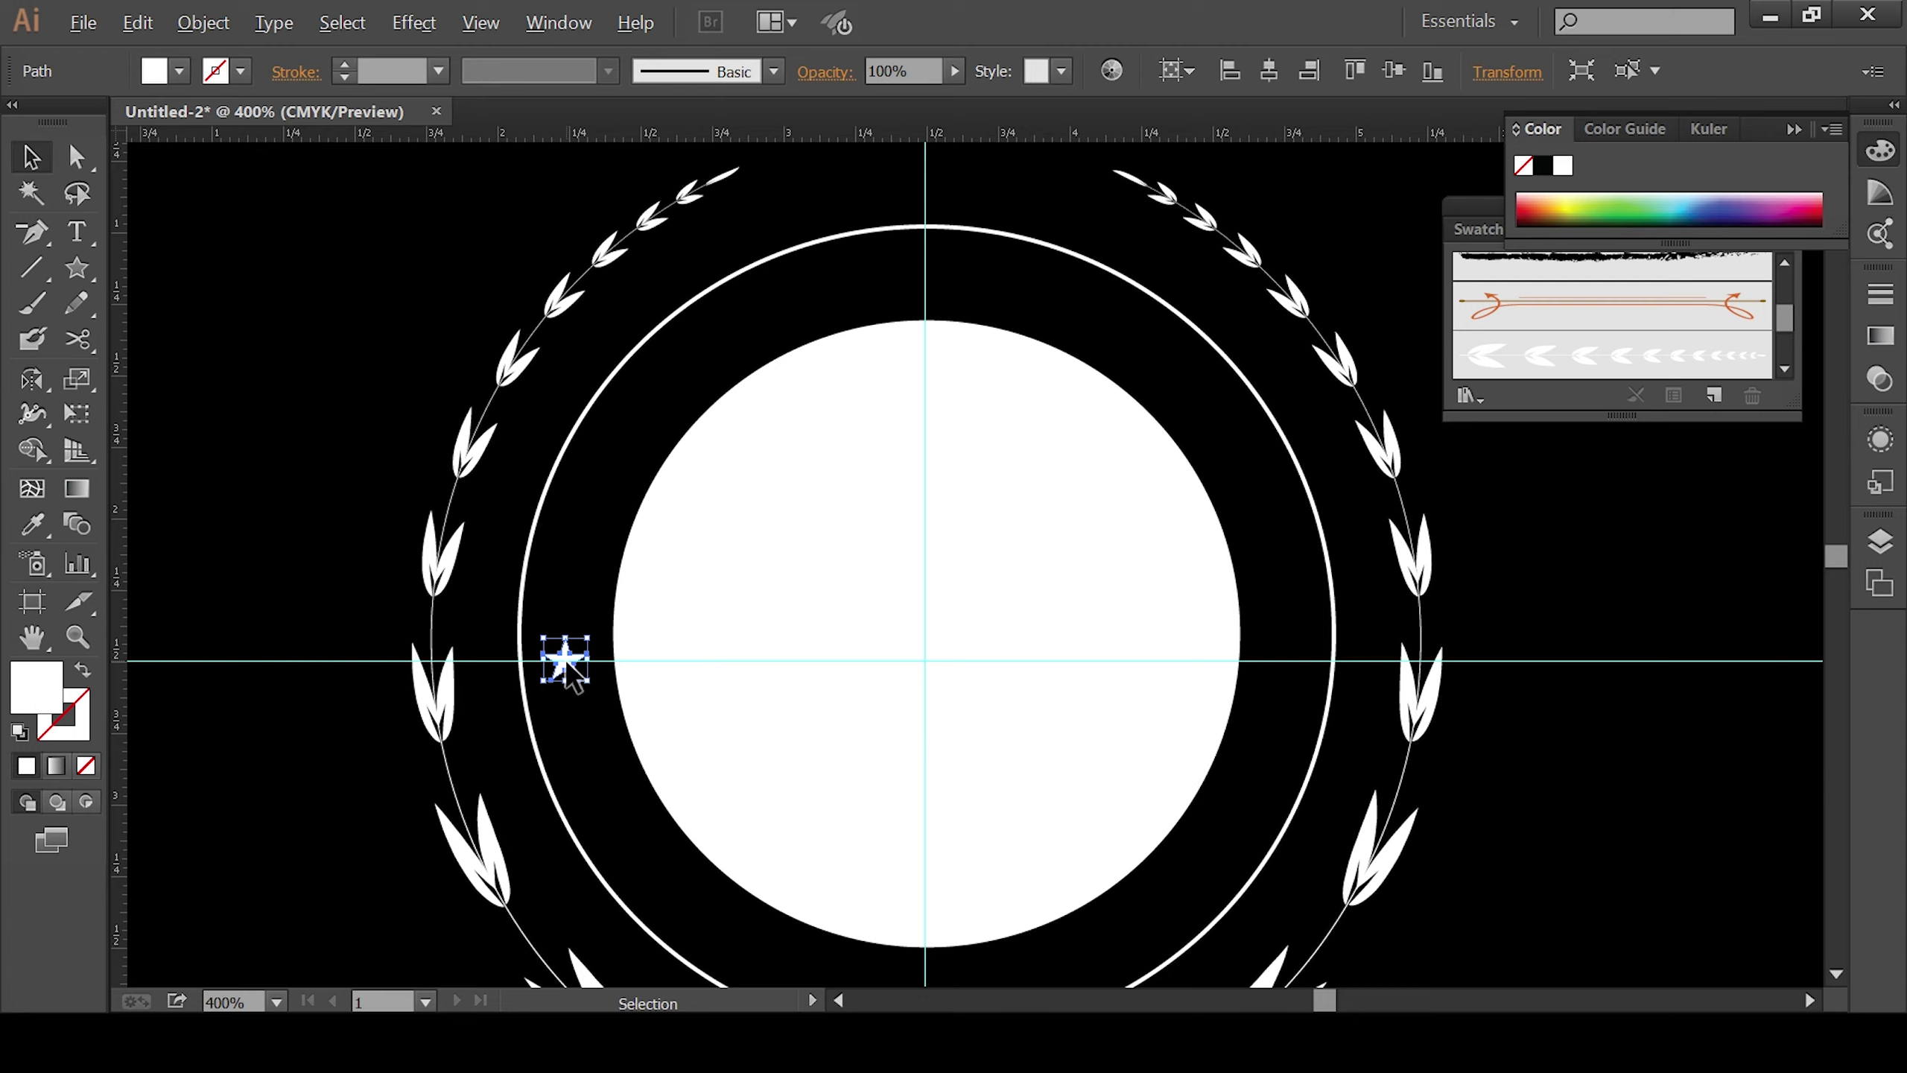
Step: Duplicate the star straight across to the right side of the circle
left_click_drag(564, 659, 1286, 673)
left_click(1614, 802)
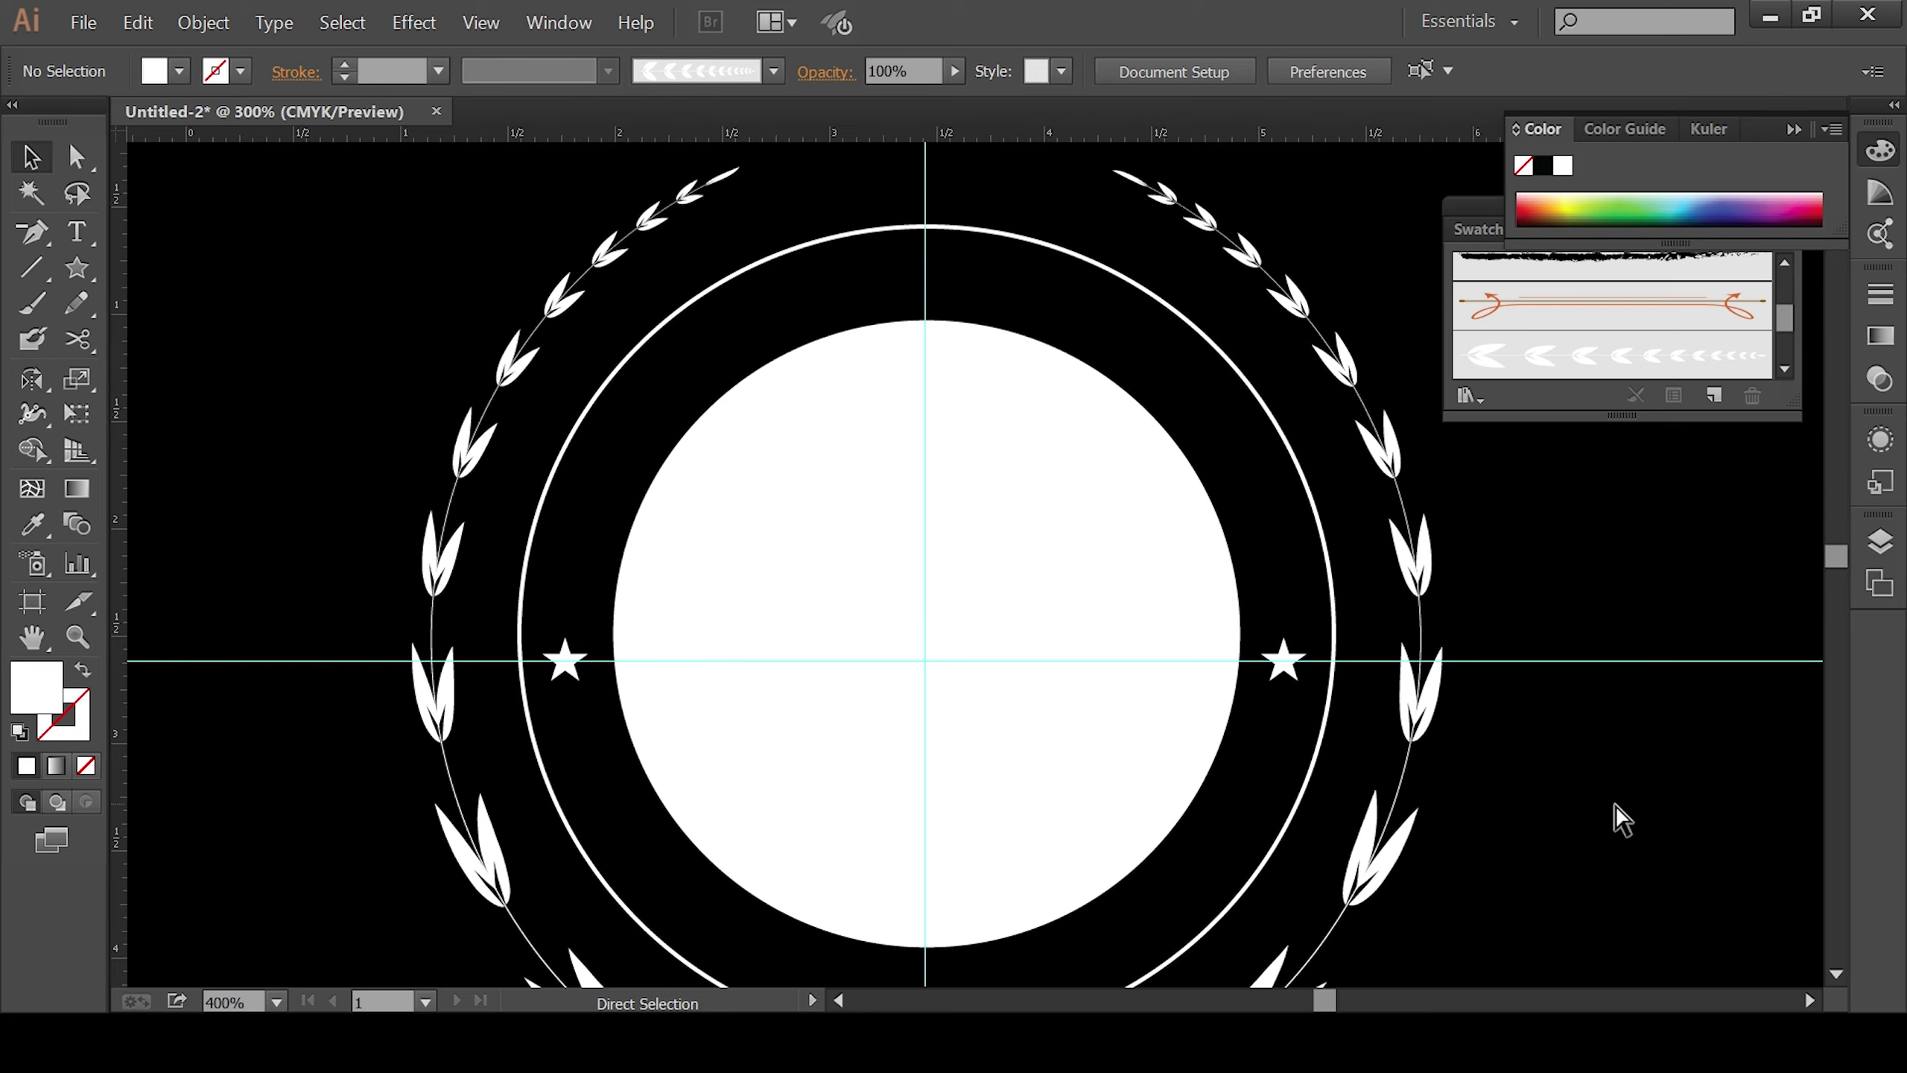
key("ctrl+0")
key("ctrl+equal")
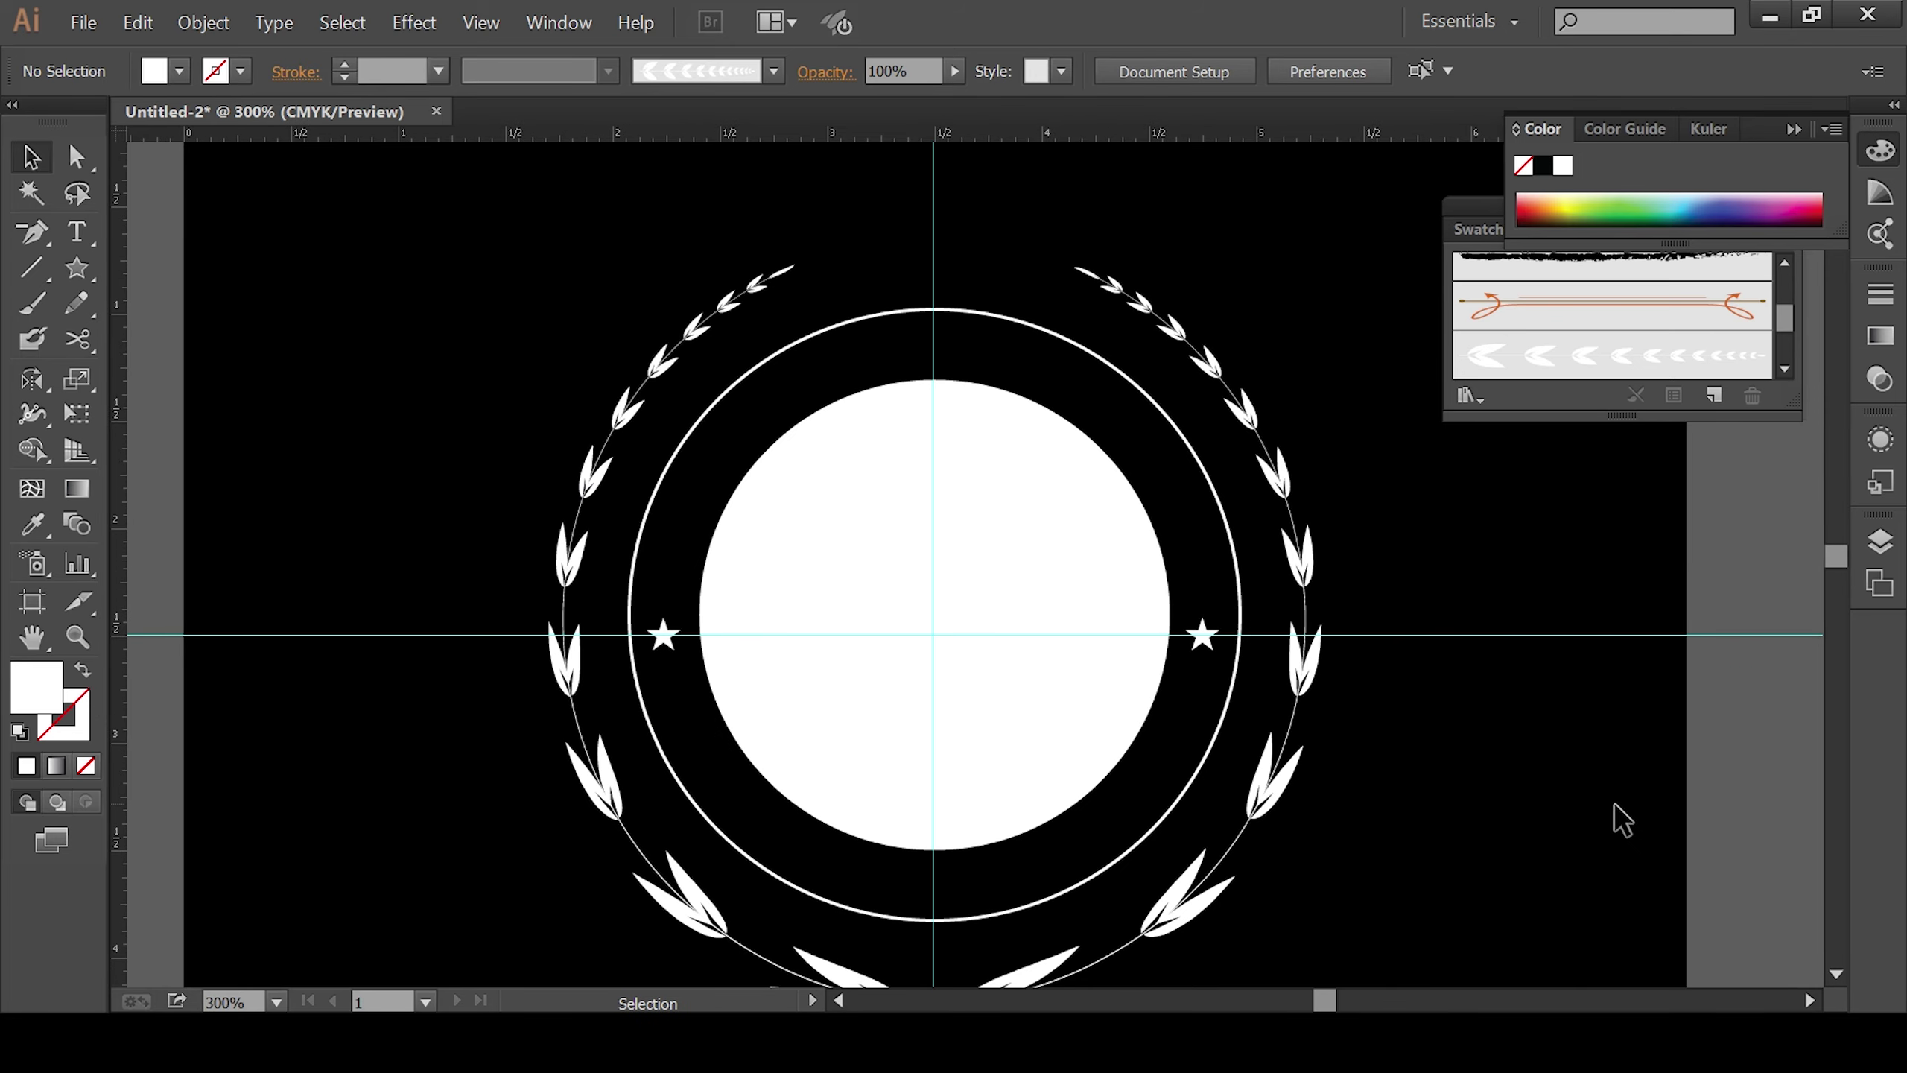
Step: Make a smaller copy of the white ring inside it as a path for curved text
key("a")
key("ctrl+minus")
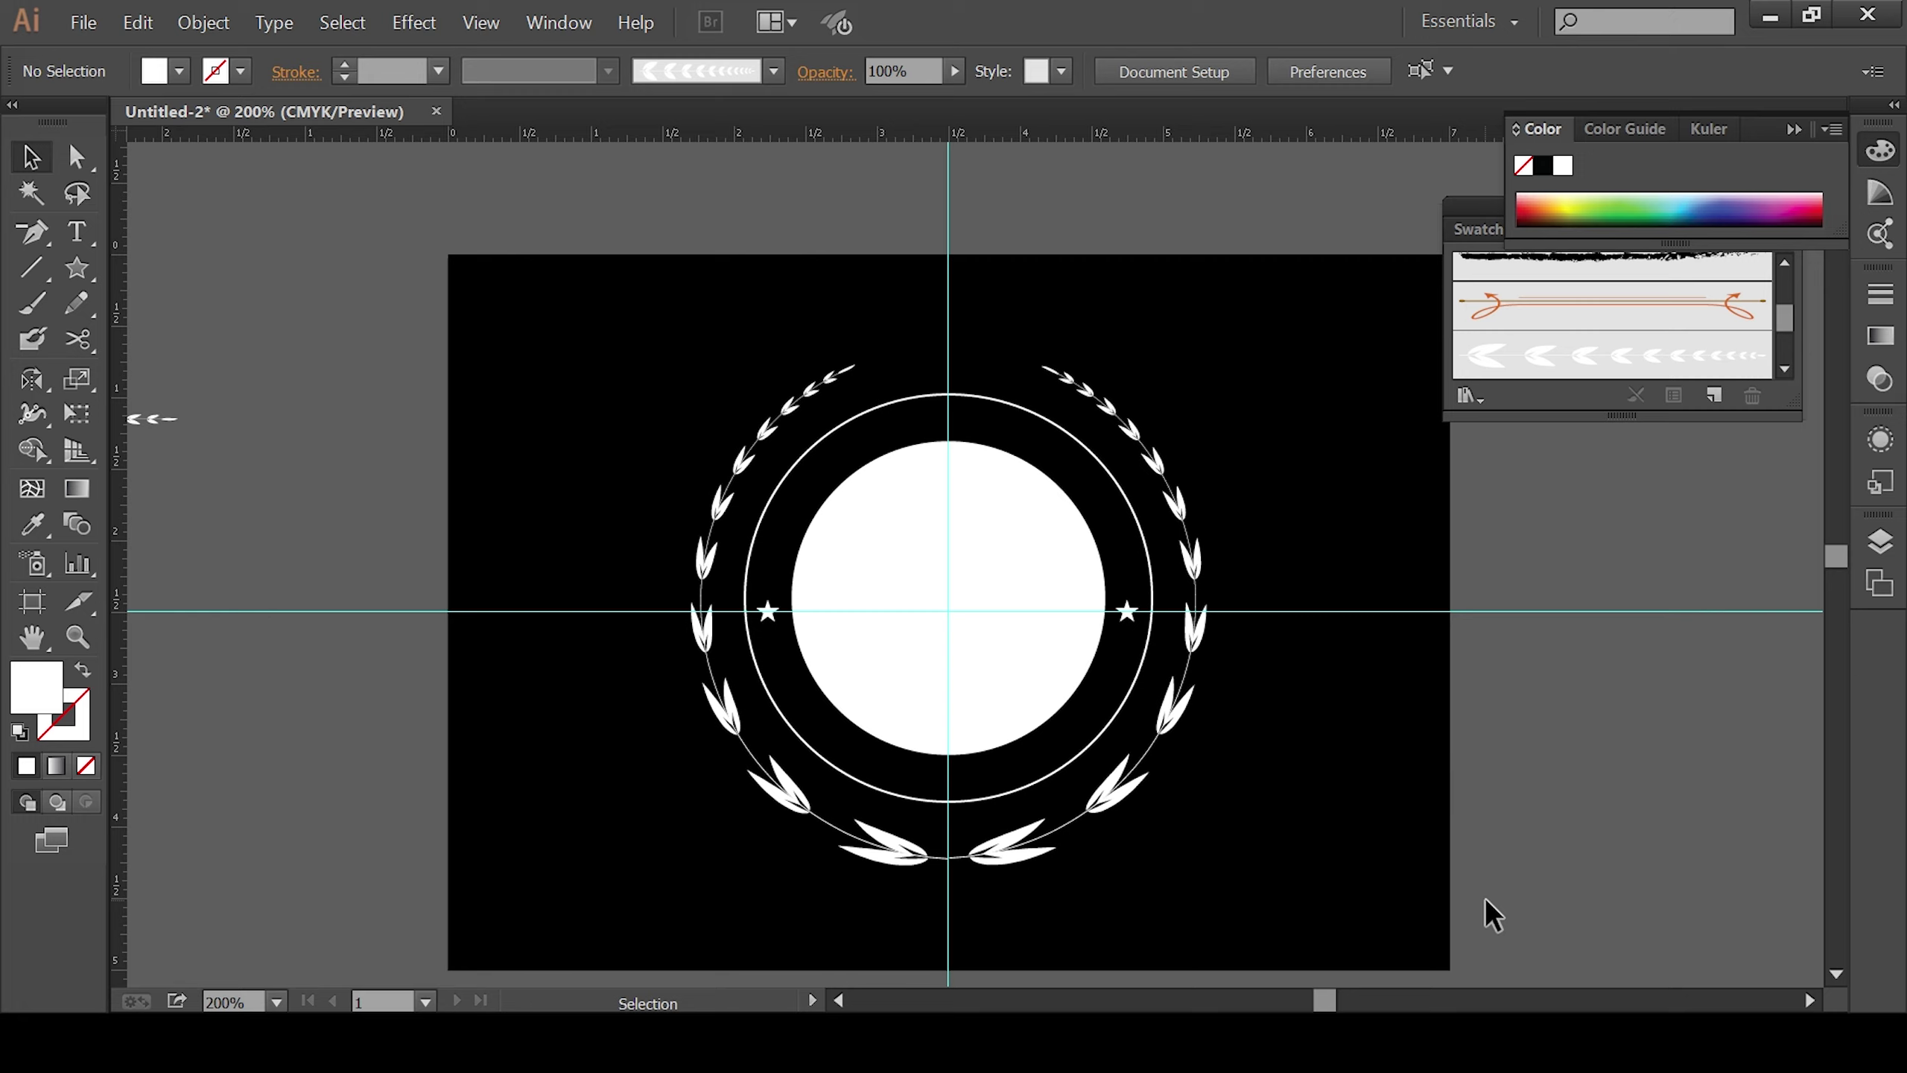
left_click(1050, 780)
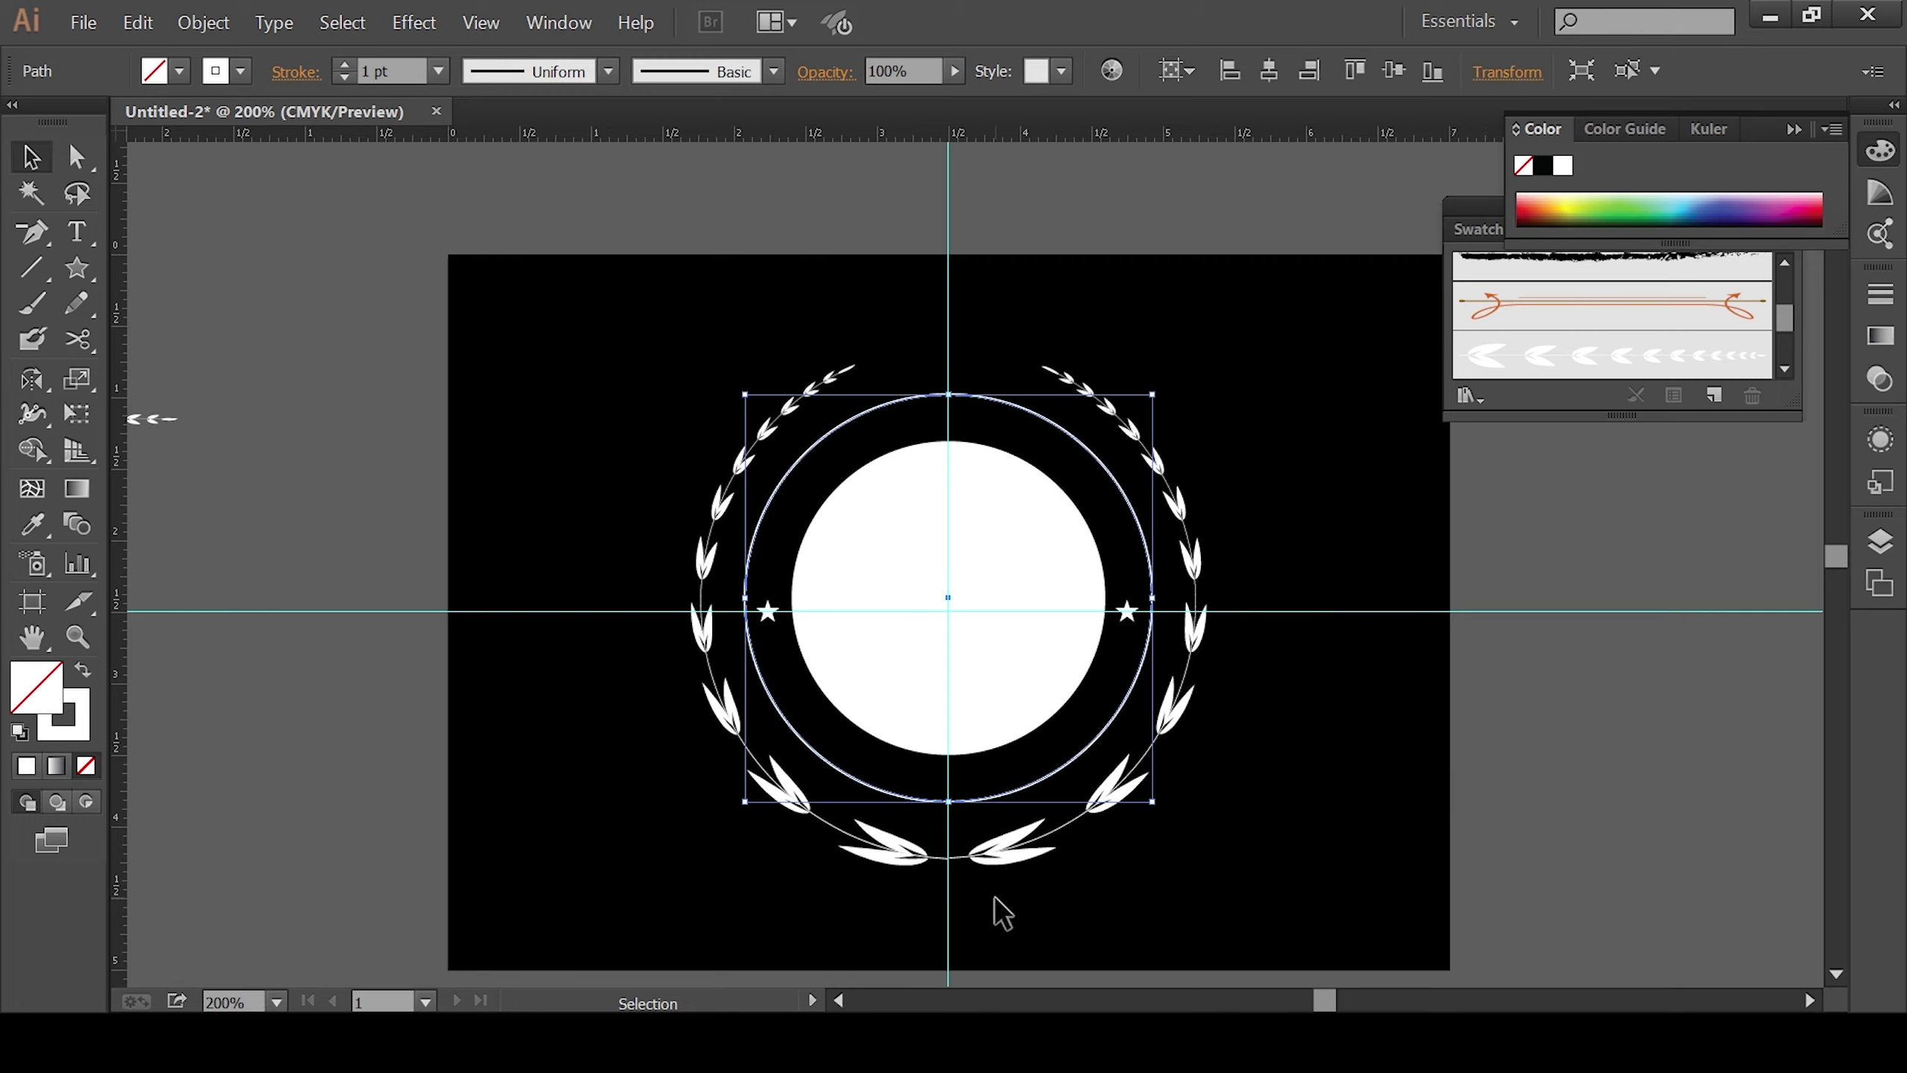
left_click_drag(1152, 801, 1139, 790)
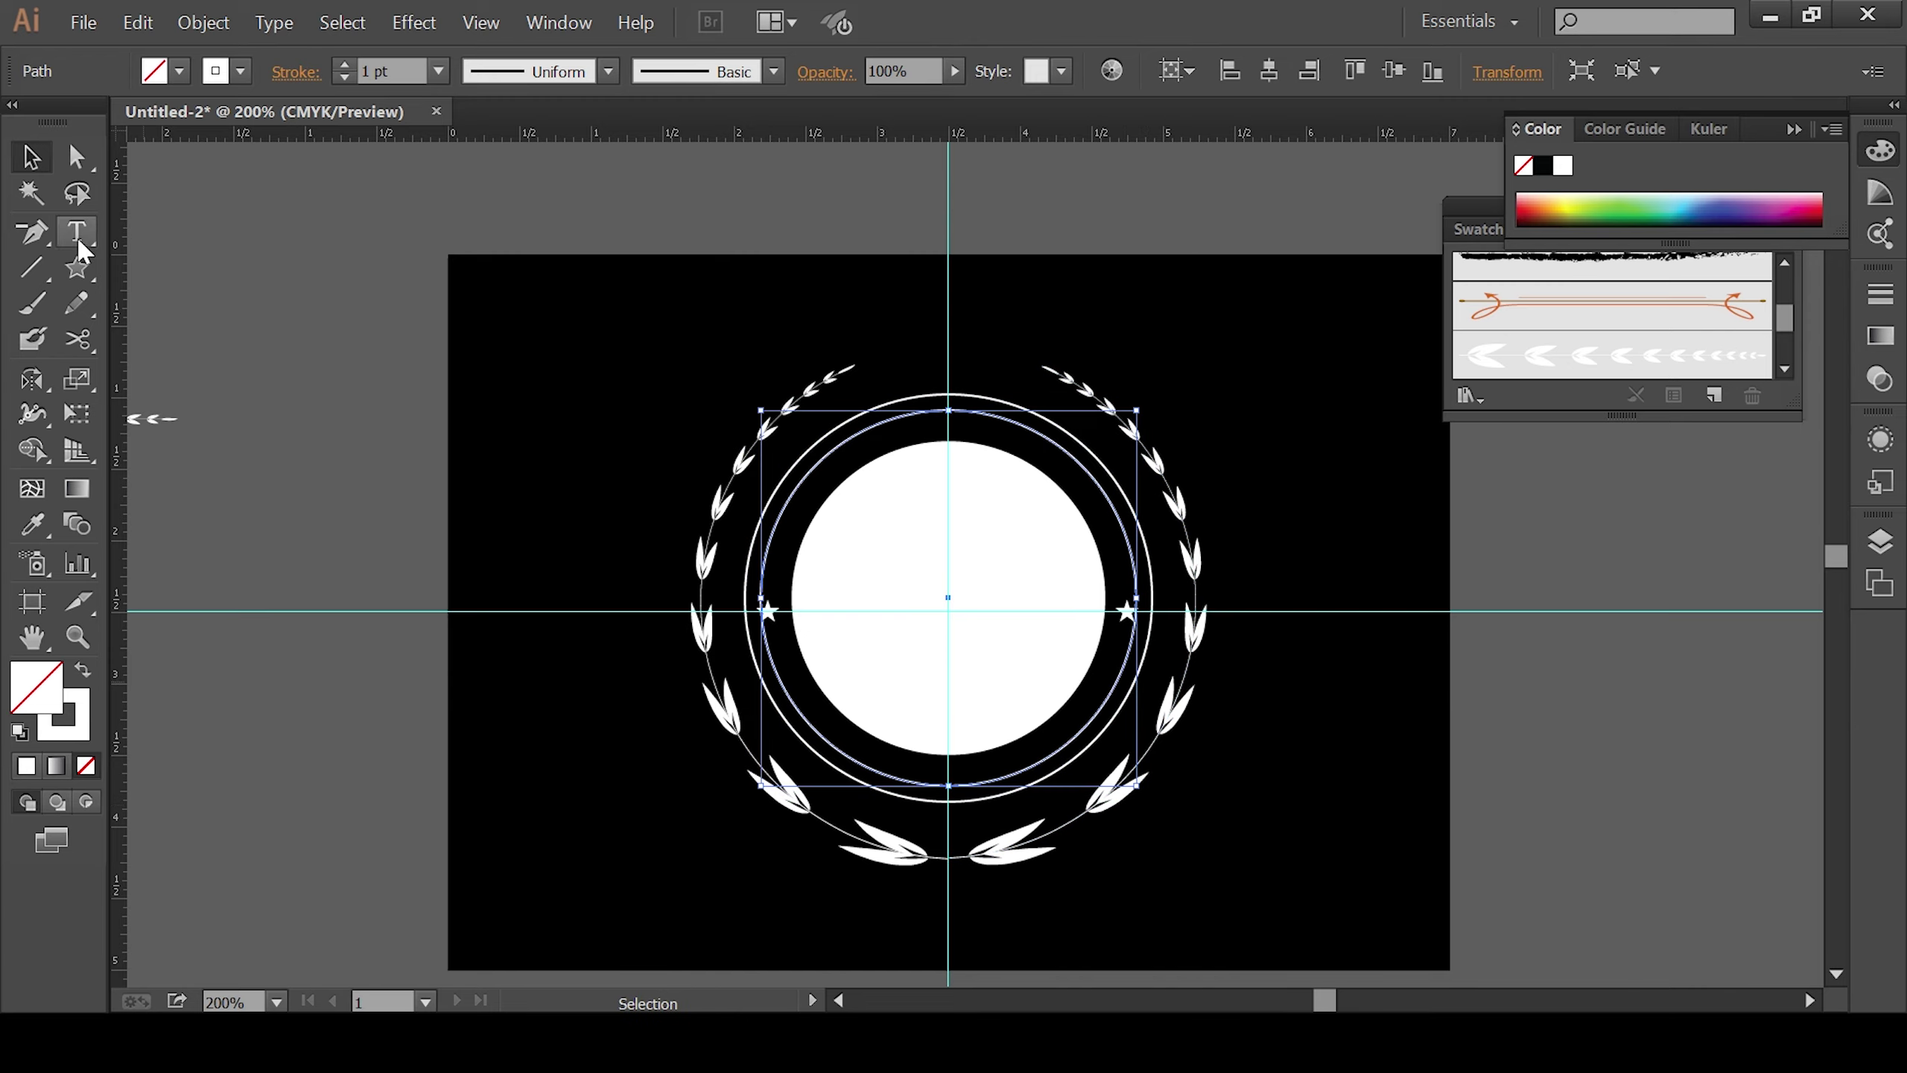
left_click(77, 268)
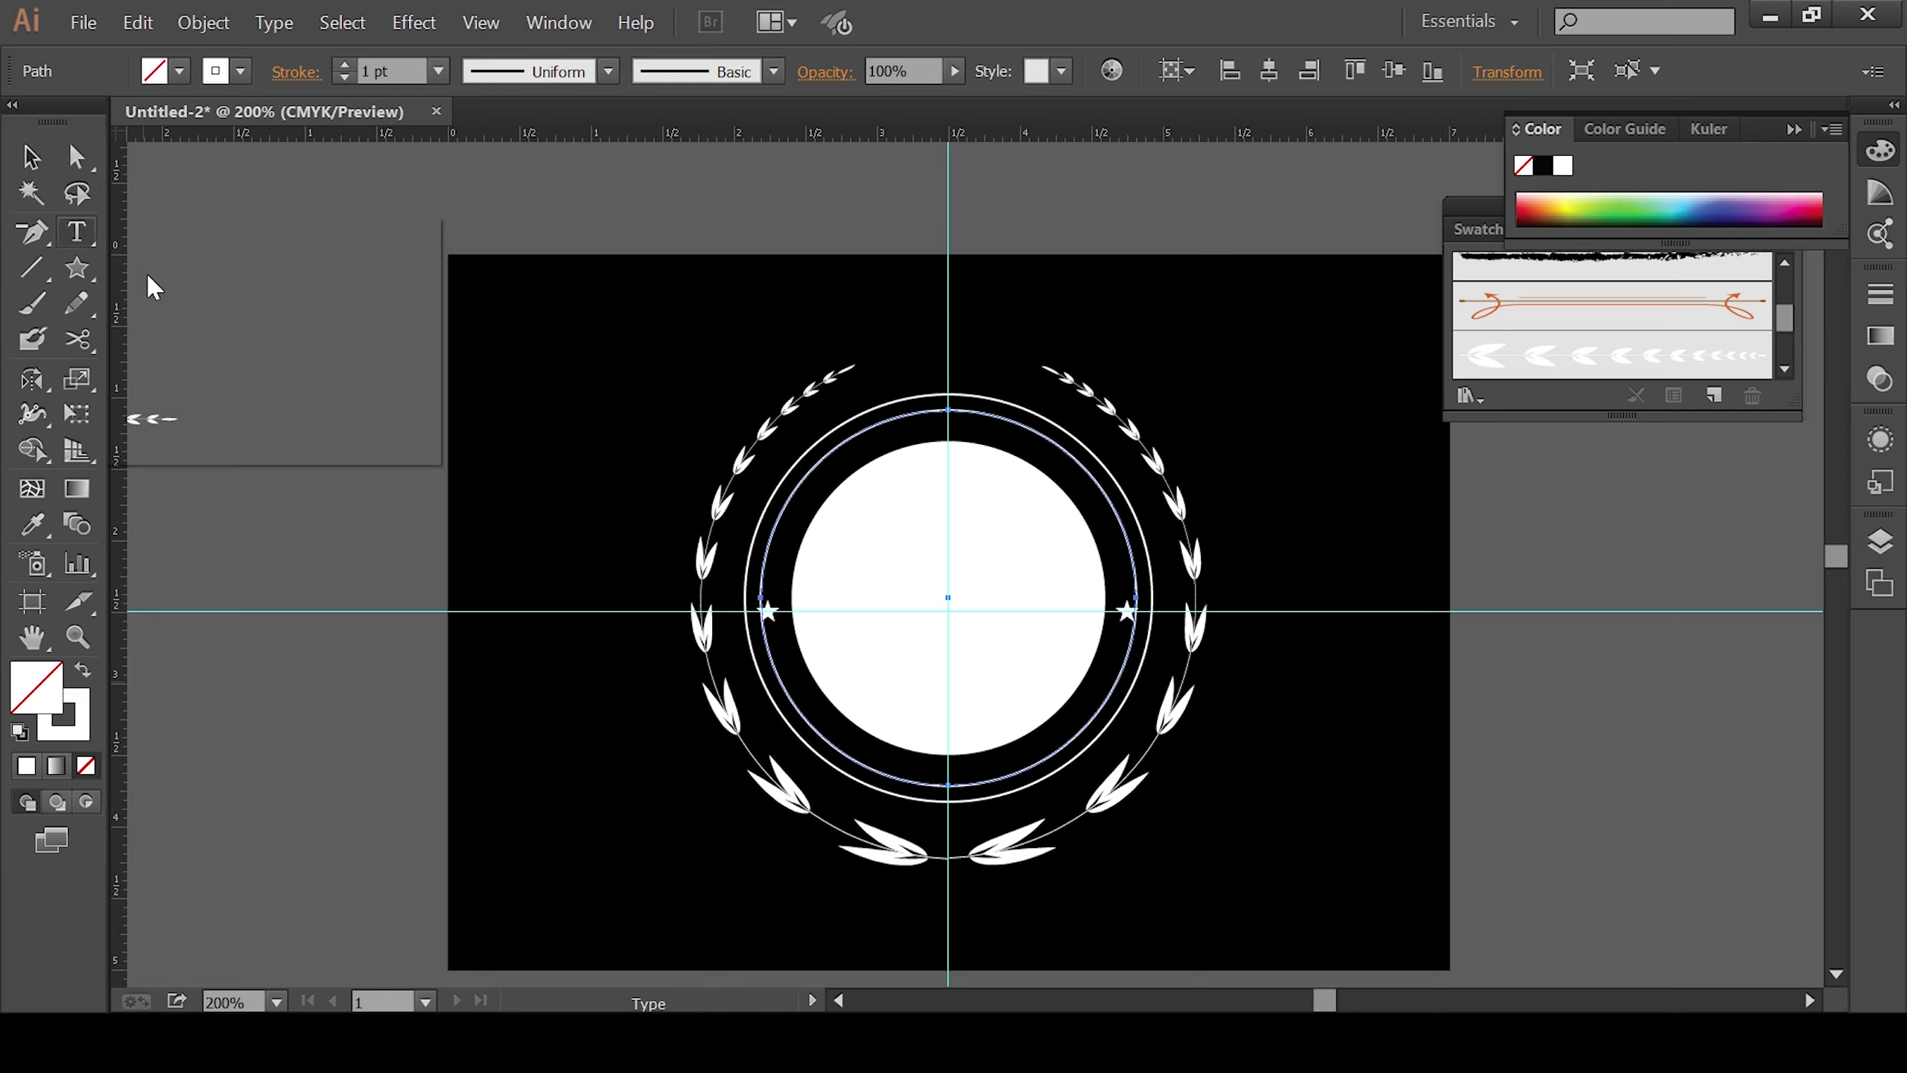
left_click_drag(84, 233, 180, 305)
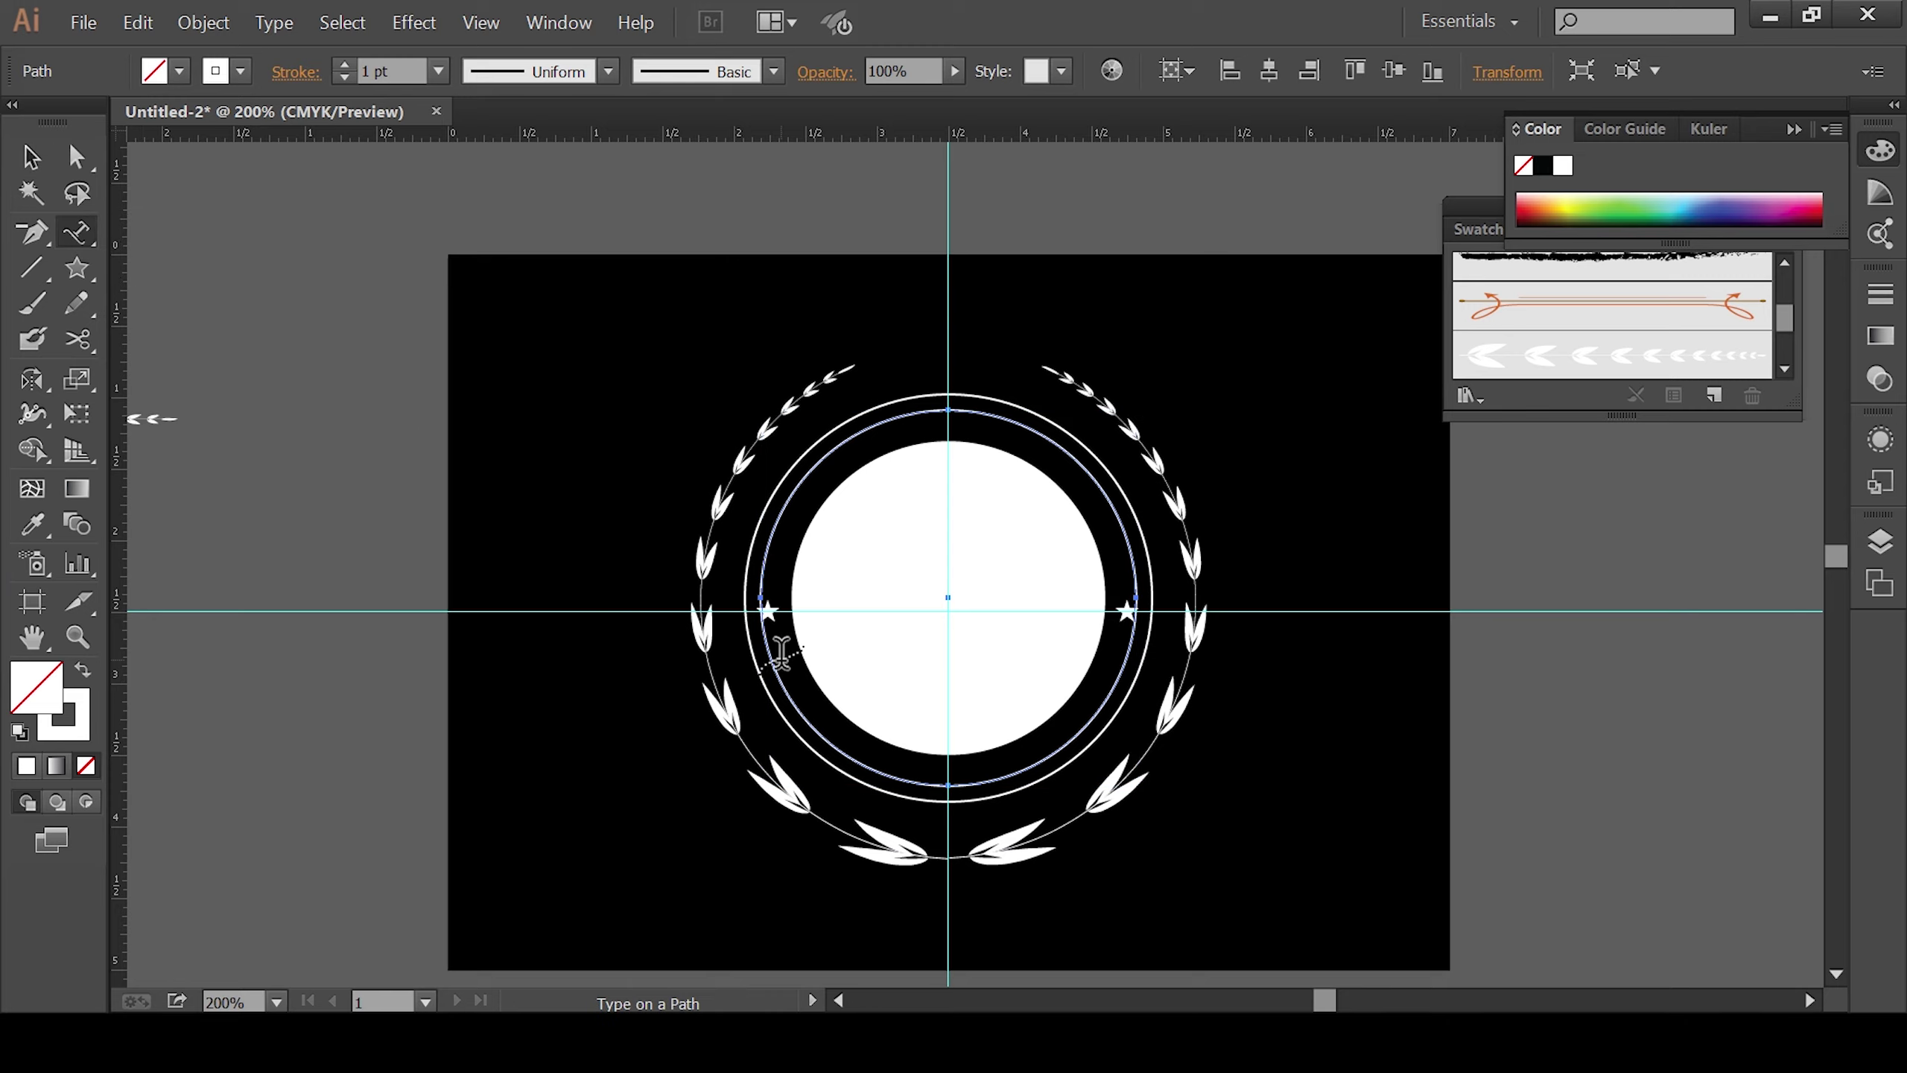
Step: Type white text 'E.S.T.D. – 1997' along the inner circle path
left_click(882, 750)
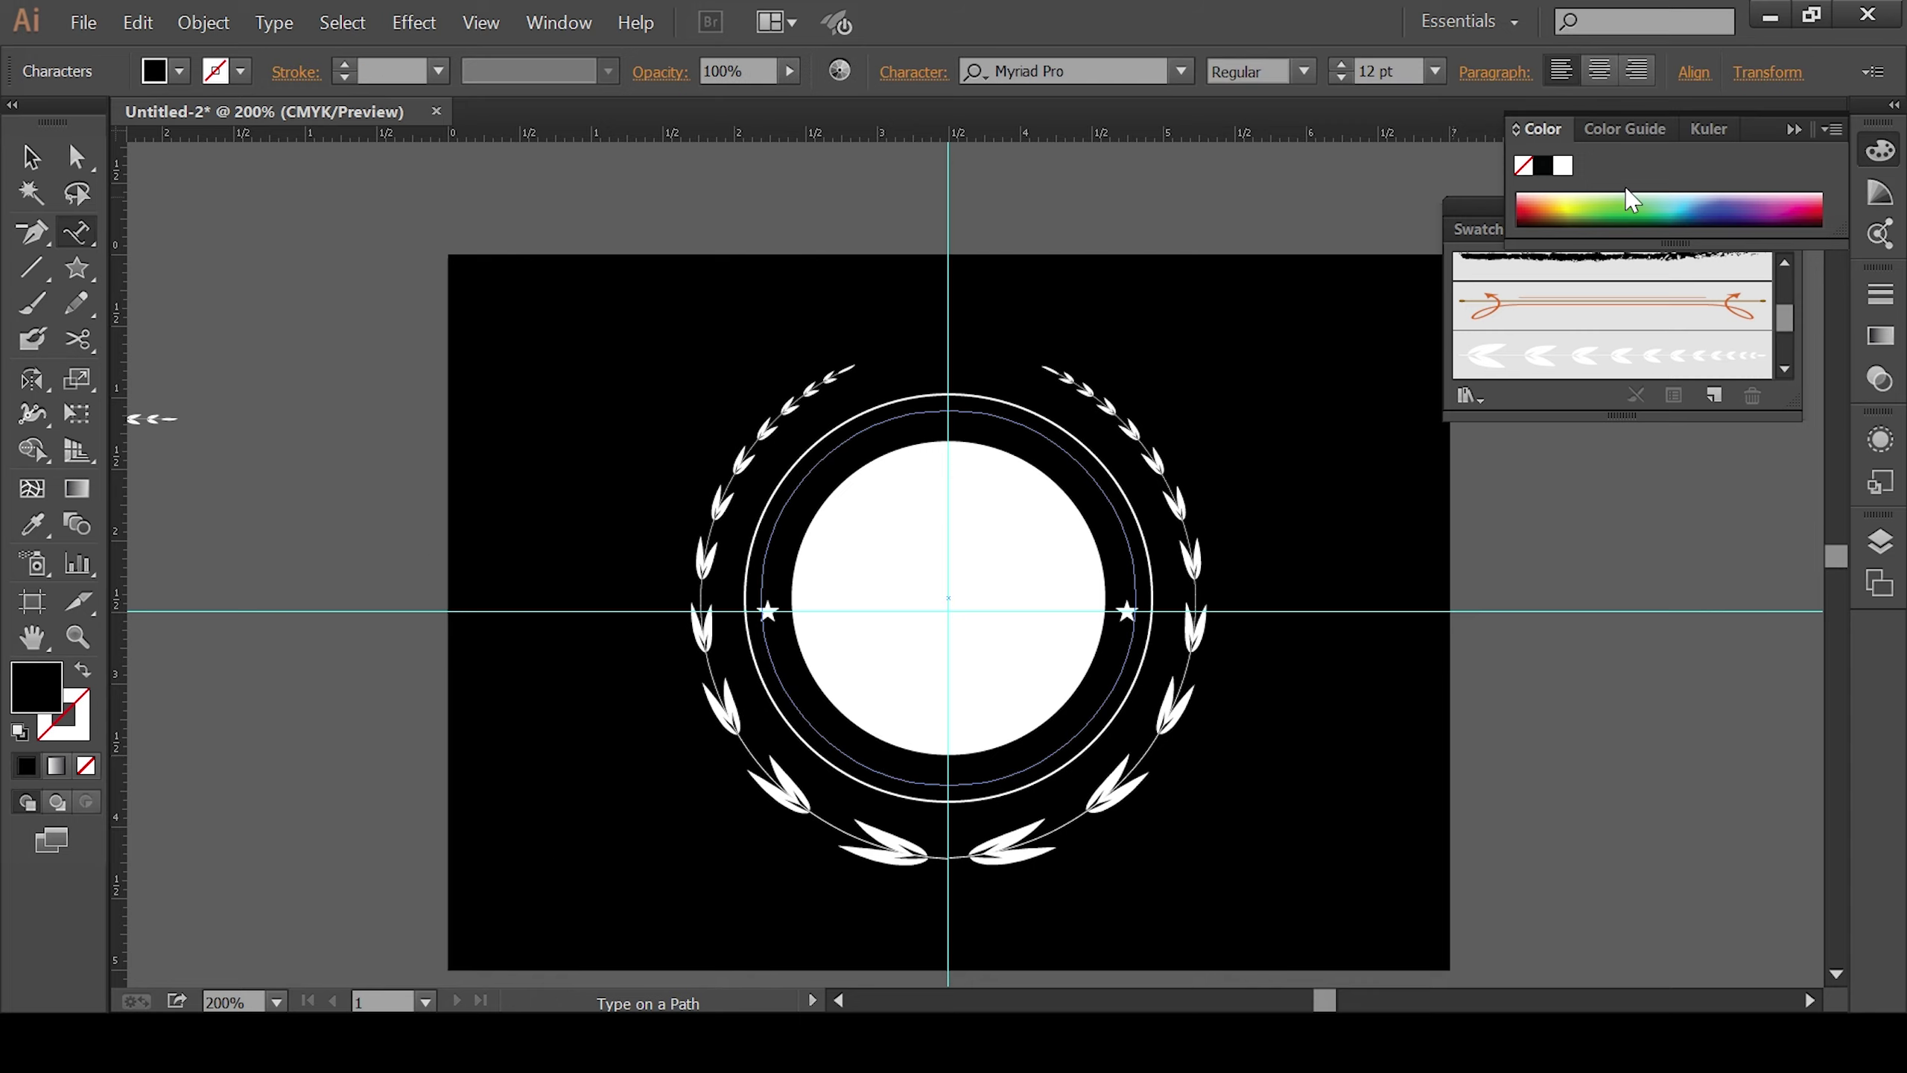
left_click(1562, 165)
key("Escape")
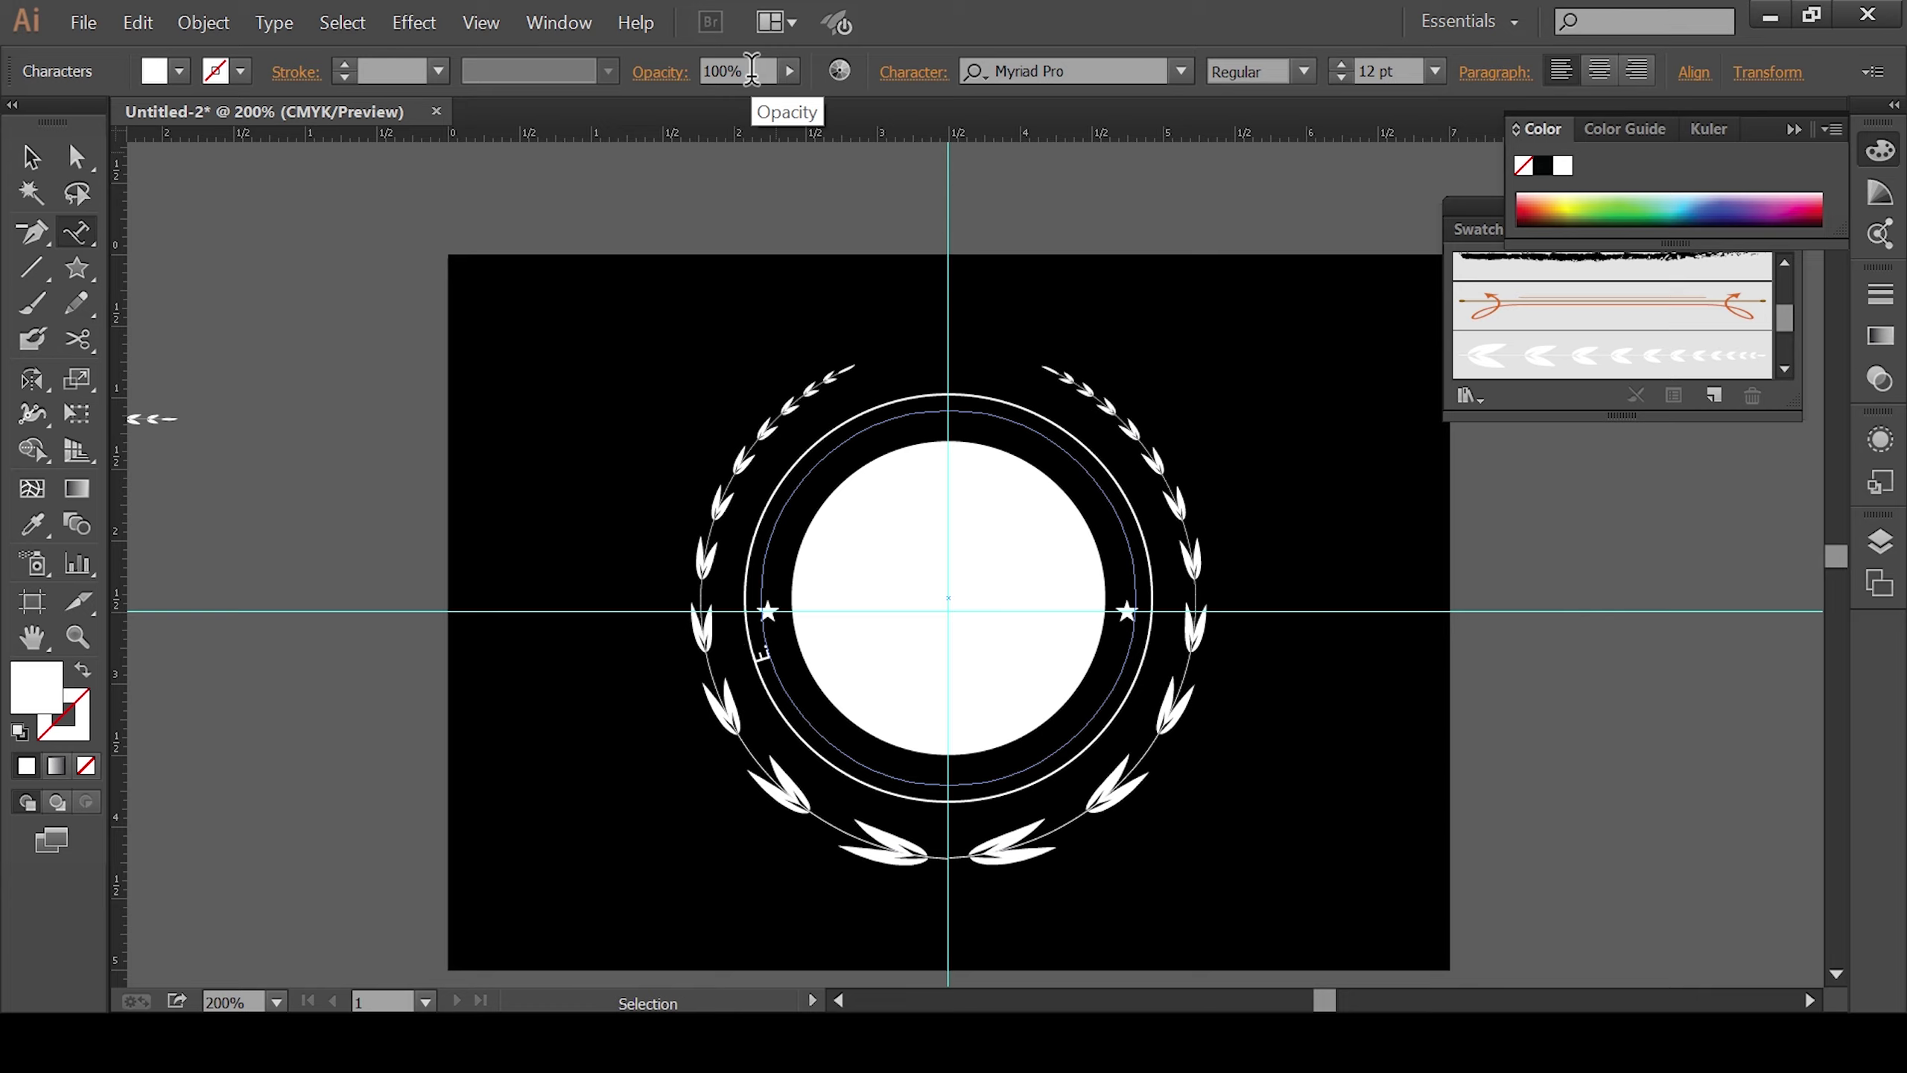
type("S.T.D. - 1997")
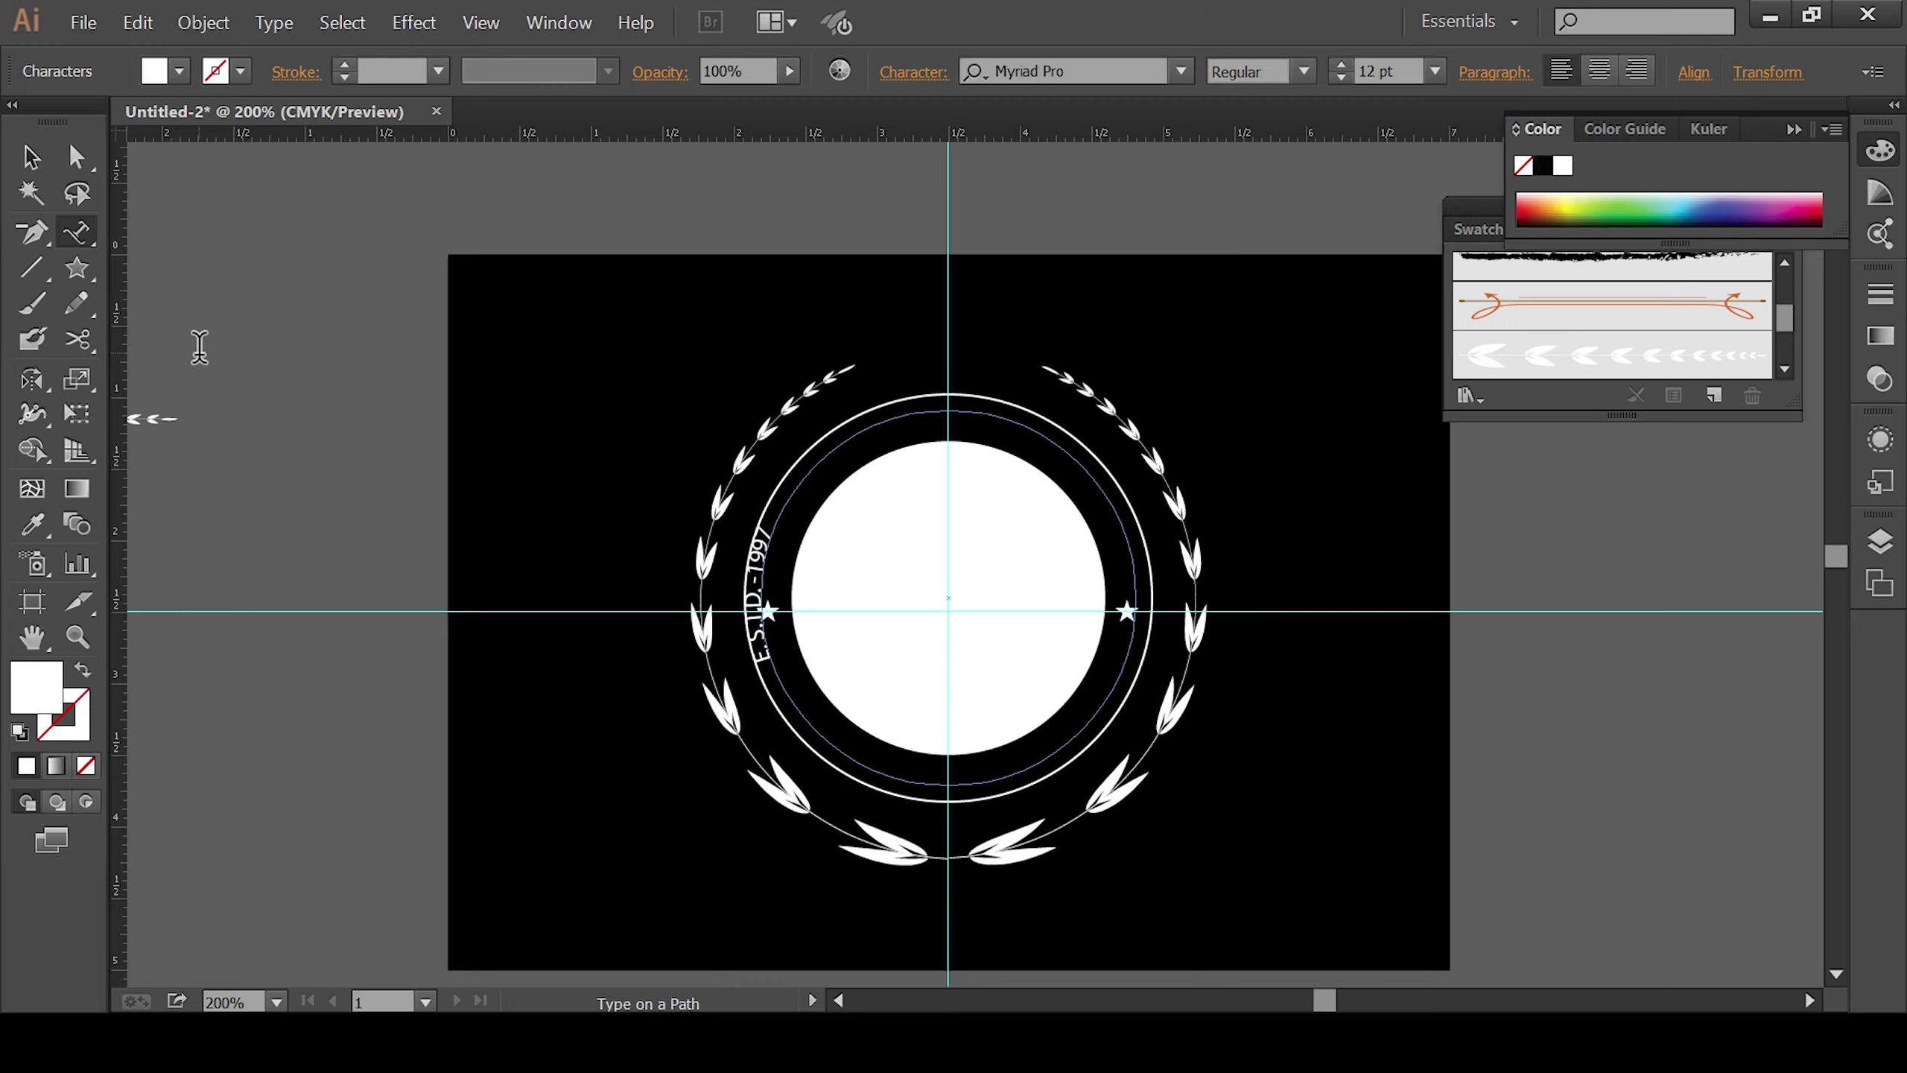
Step: Slide the curved text toward the circle's bottom and set its tracking to 1000
key("Escape")
left_click(31, 156)
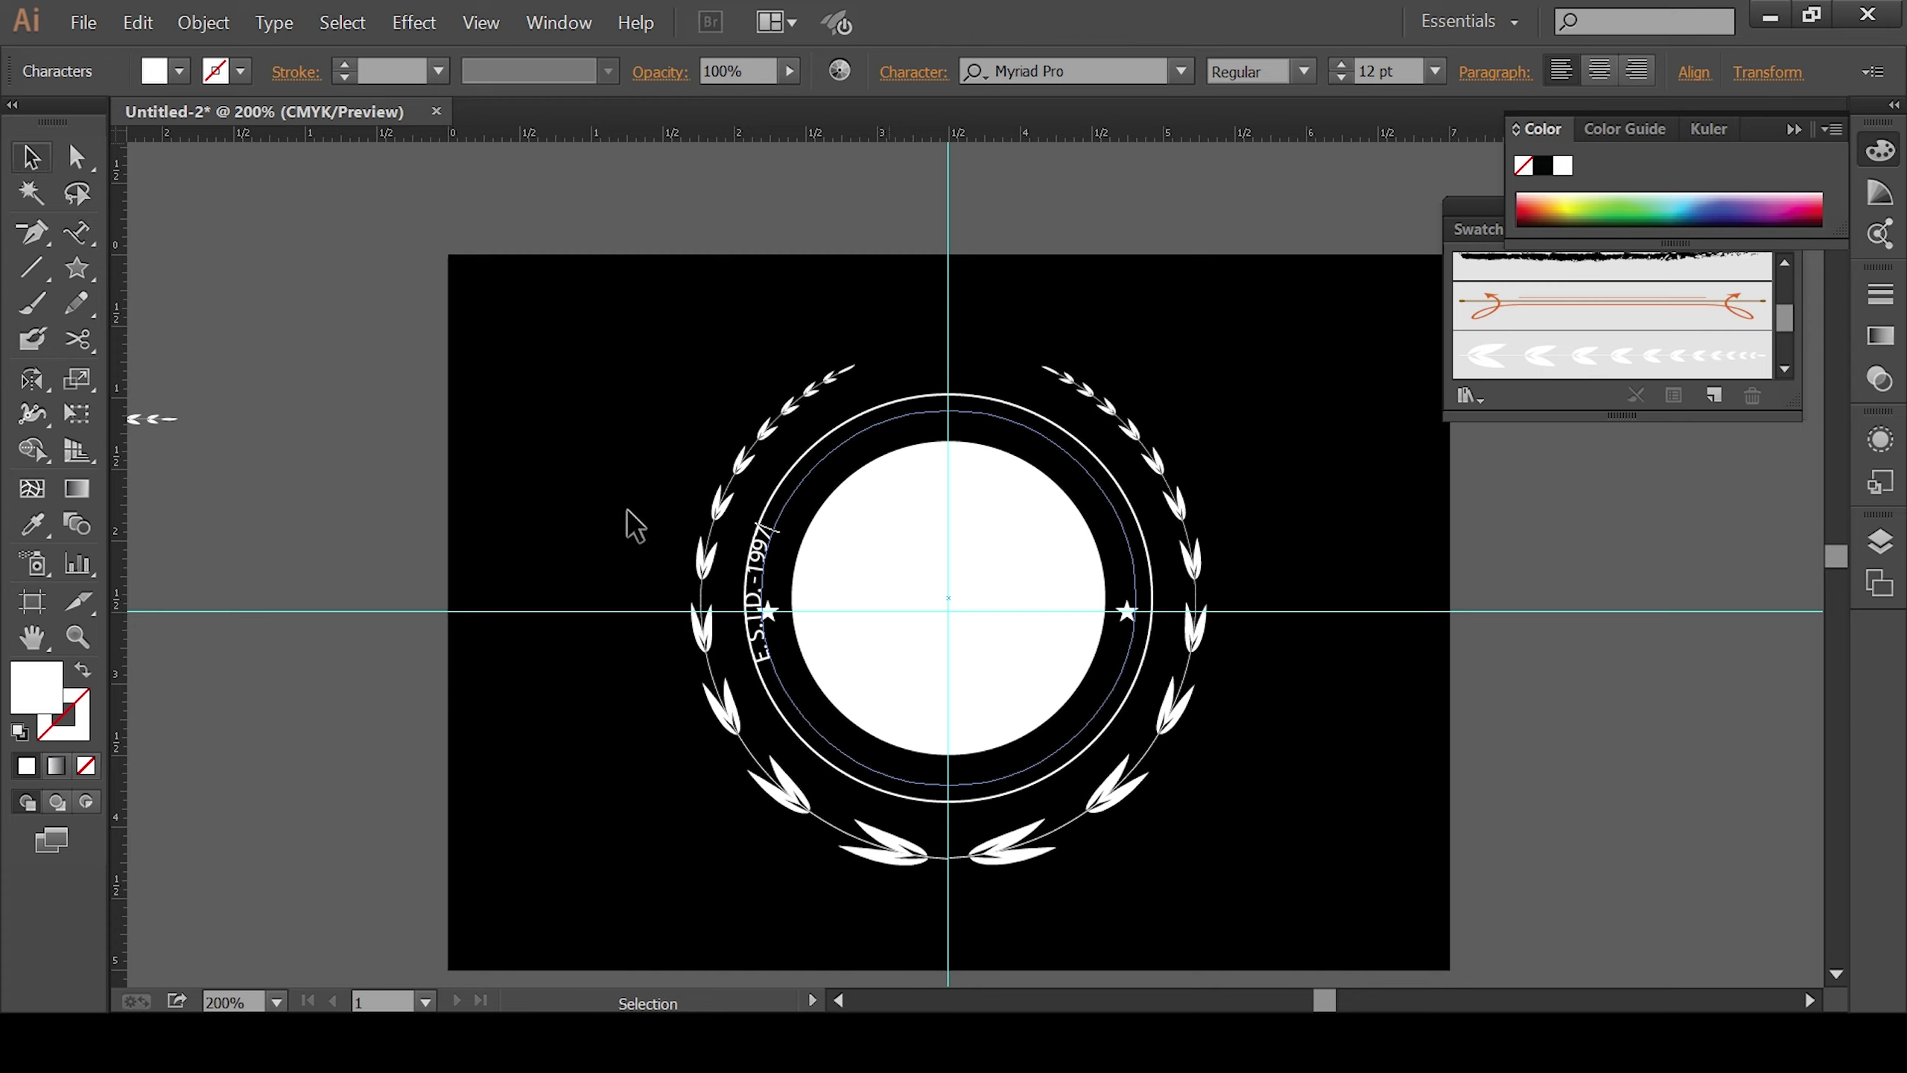
left_click(760, 541)
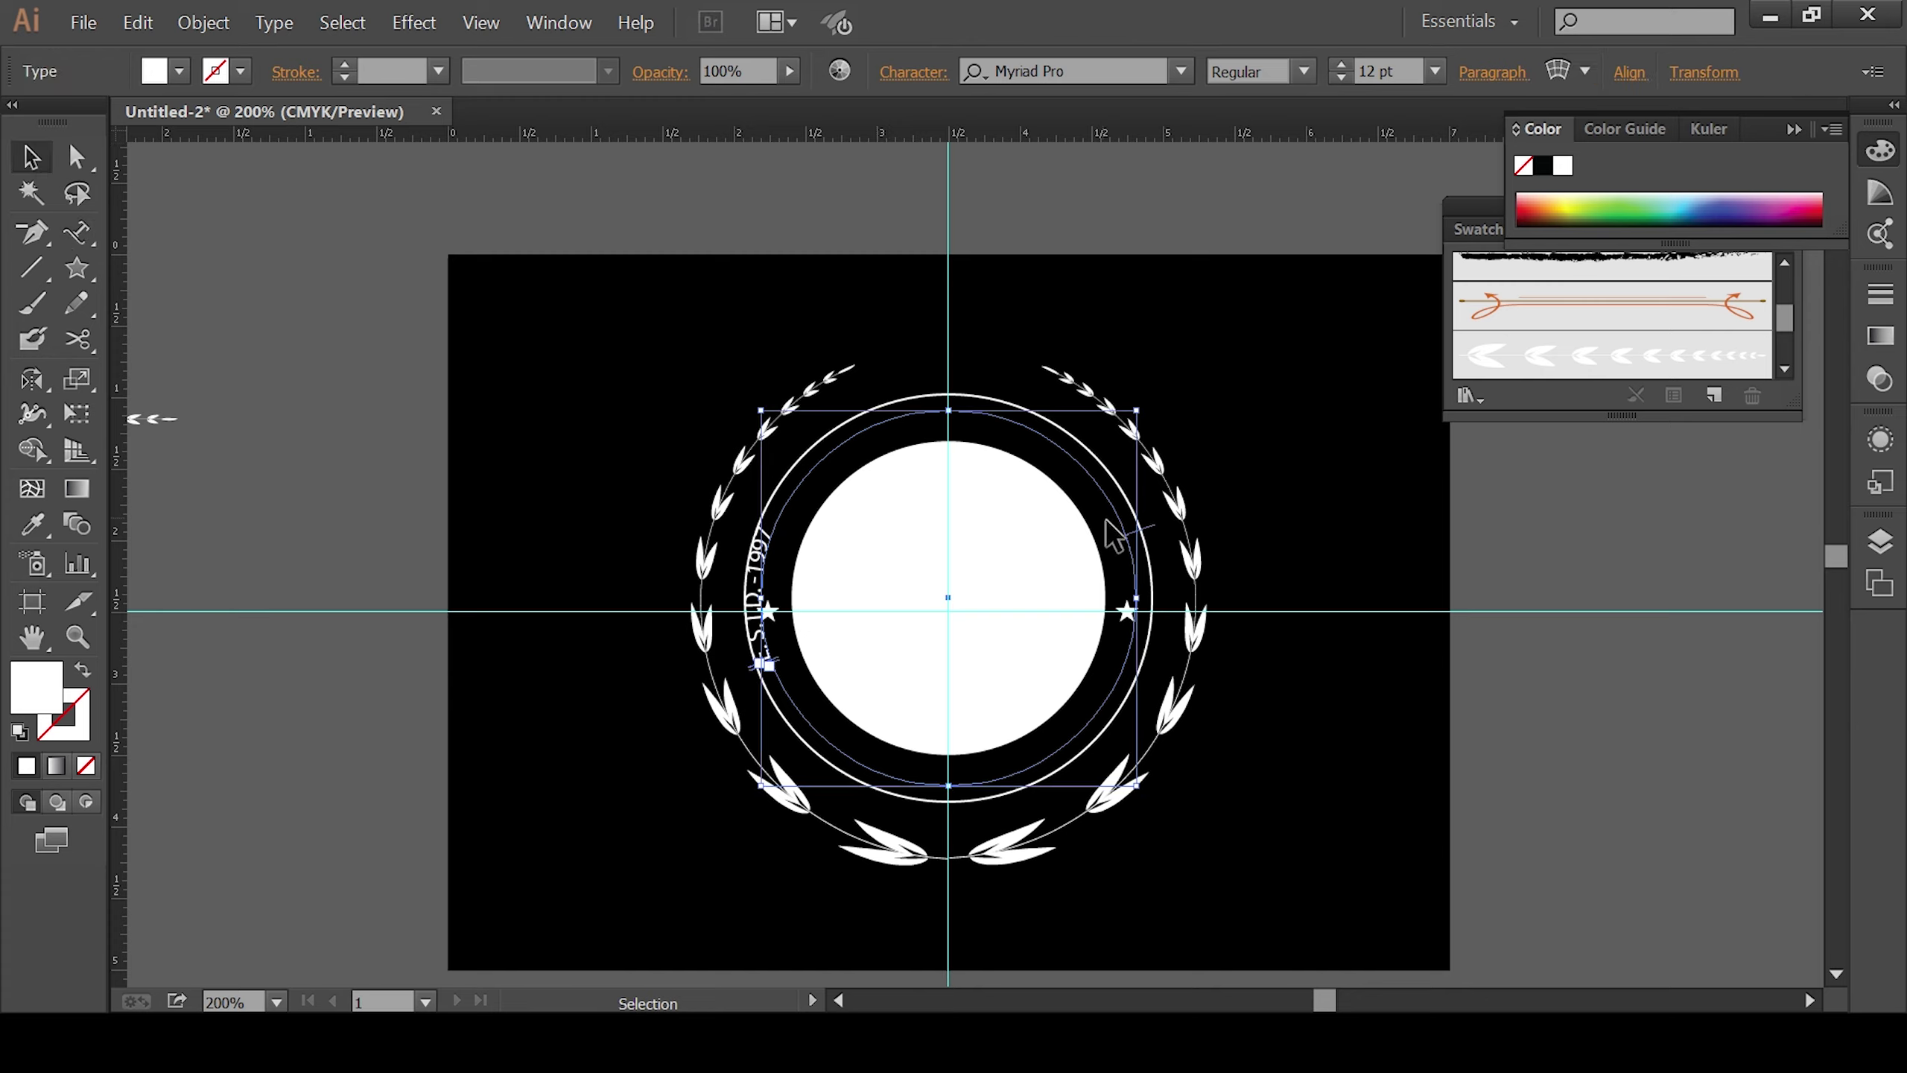
left_click_drag(1135, 541, 1121, 564)
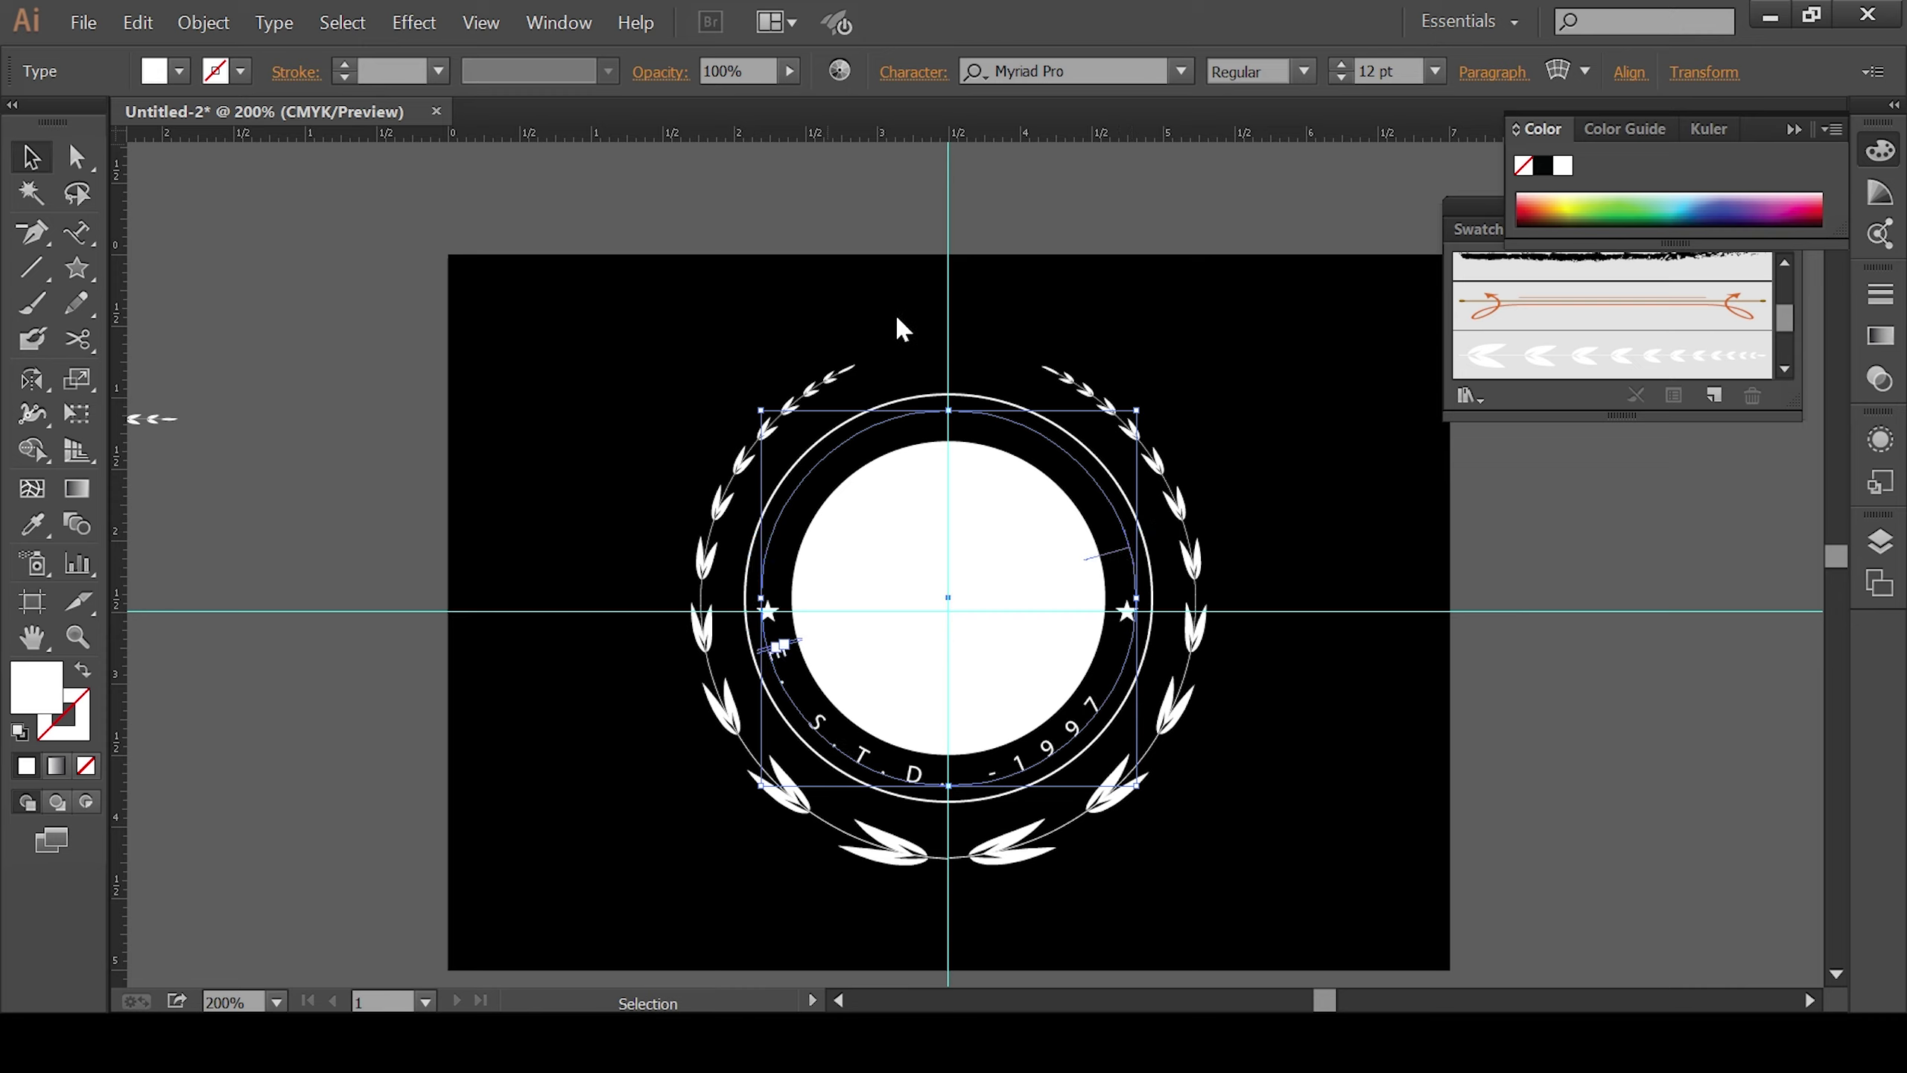
left_click(913, 71)
type("1000")
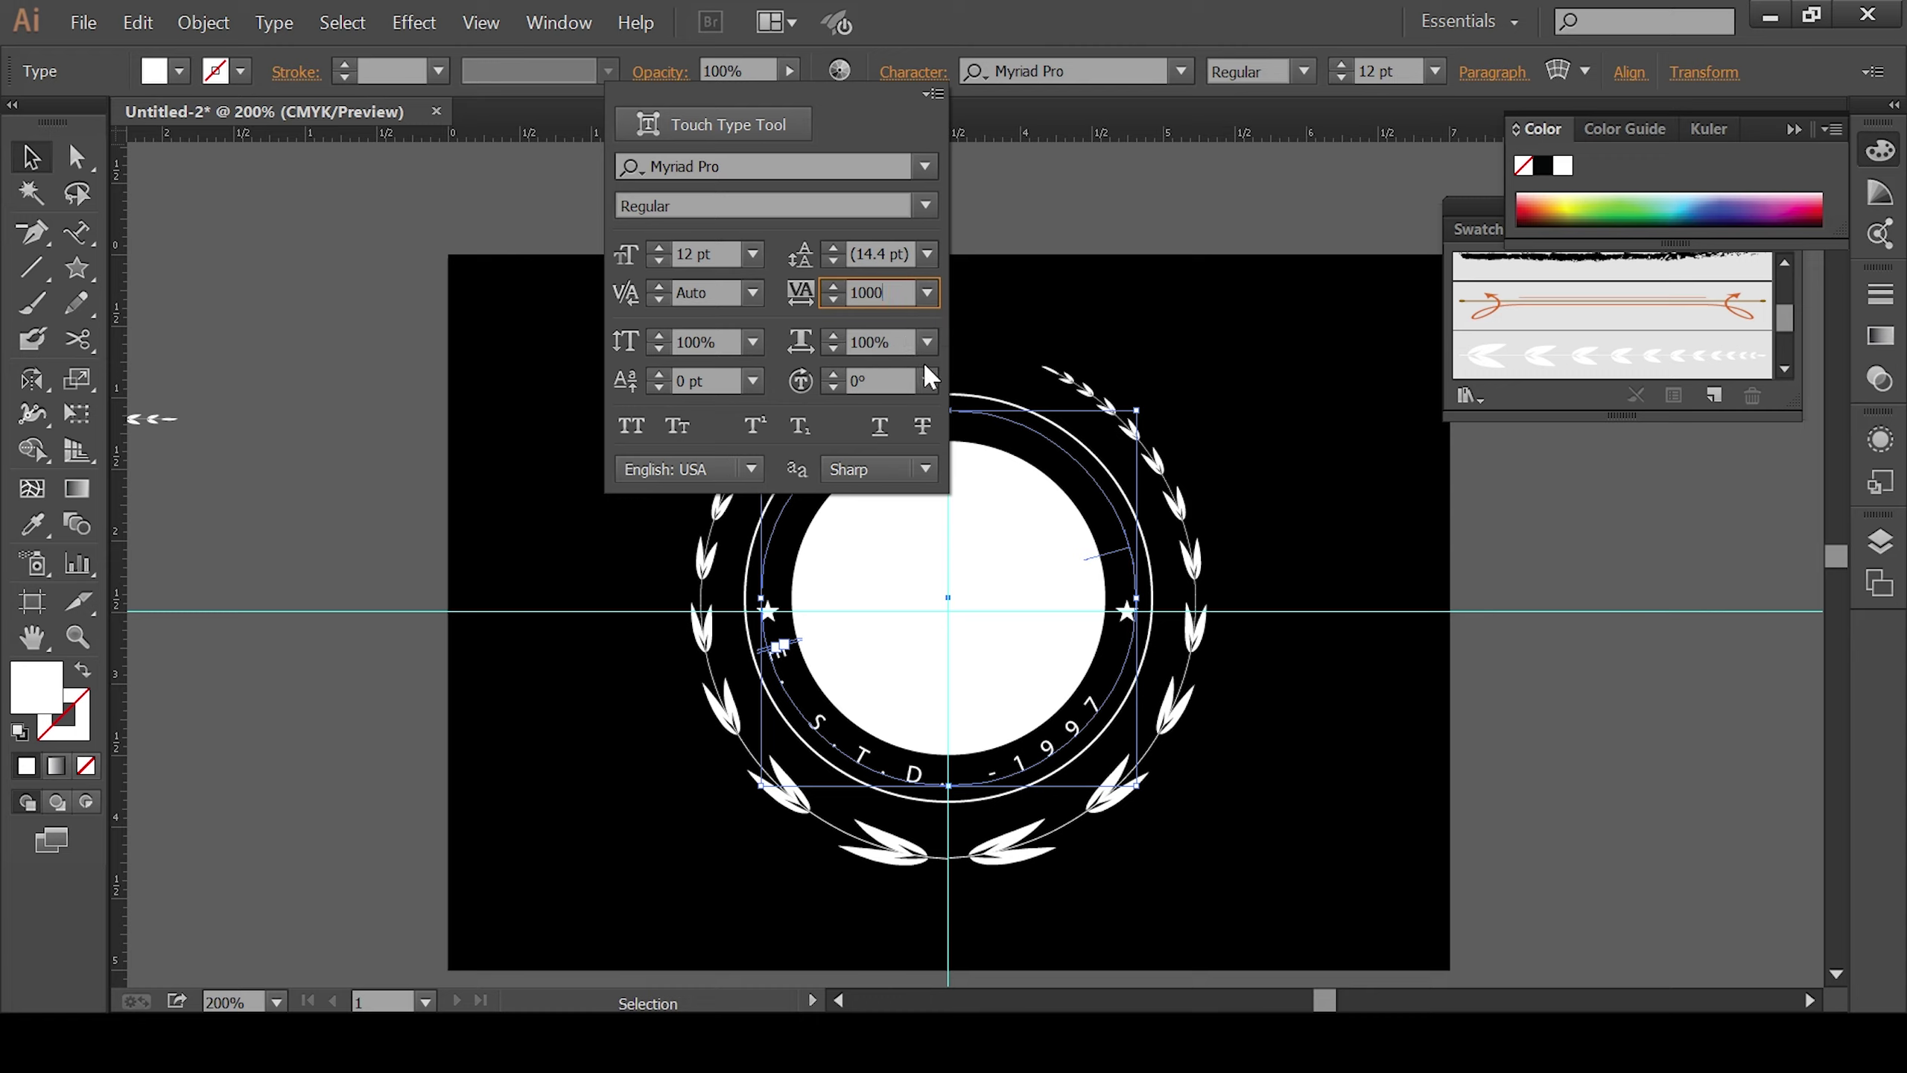
key("Return")
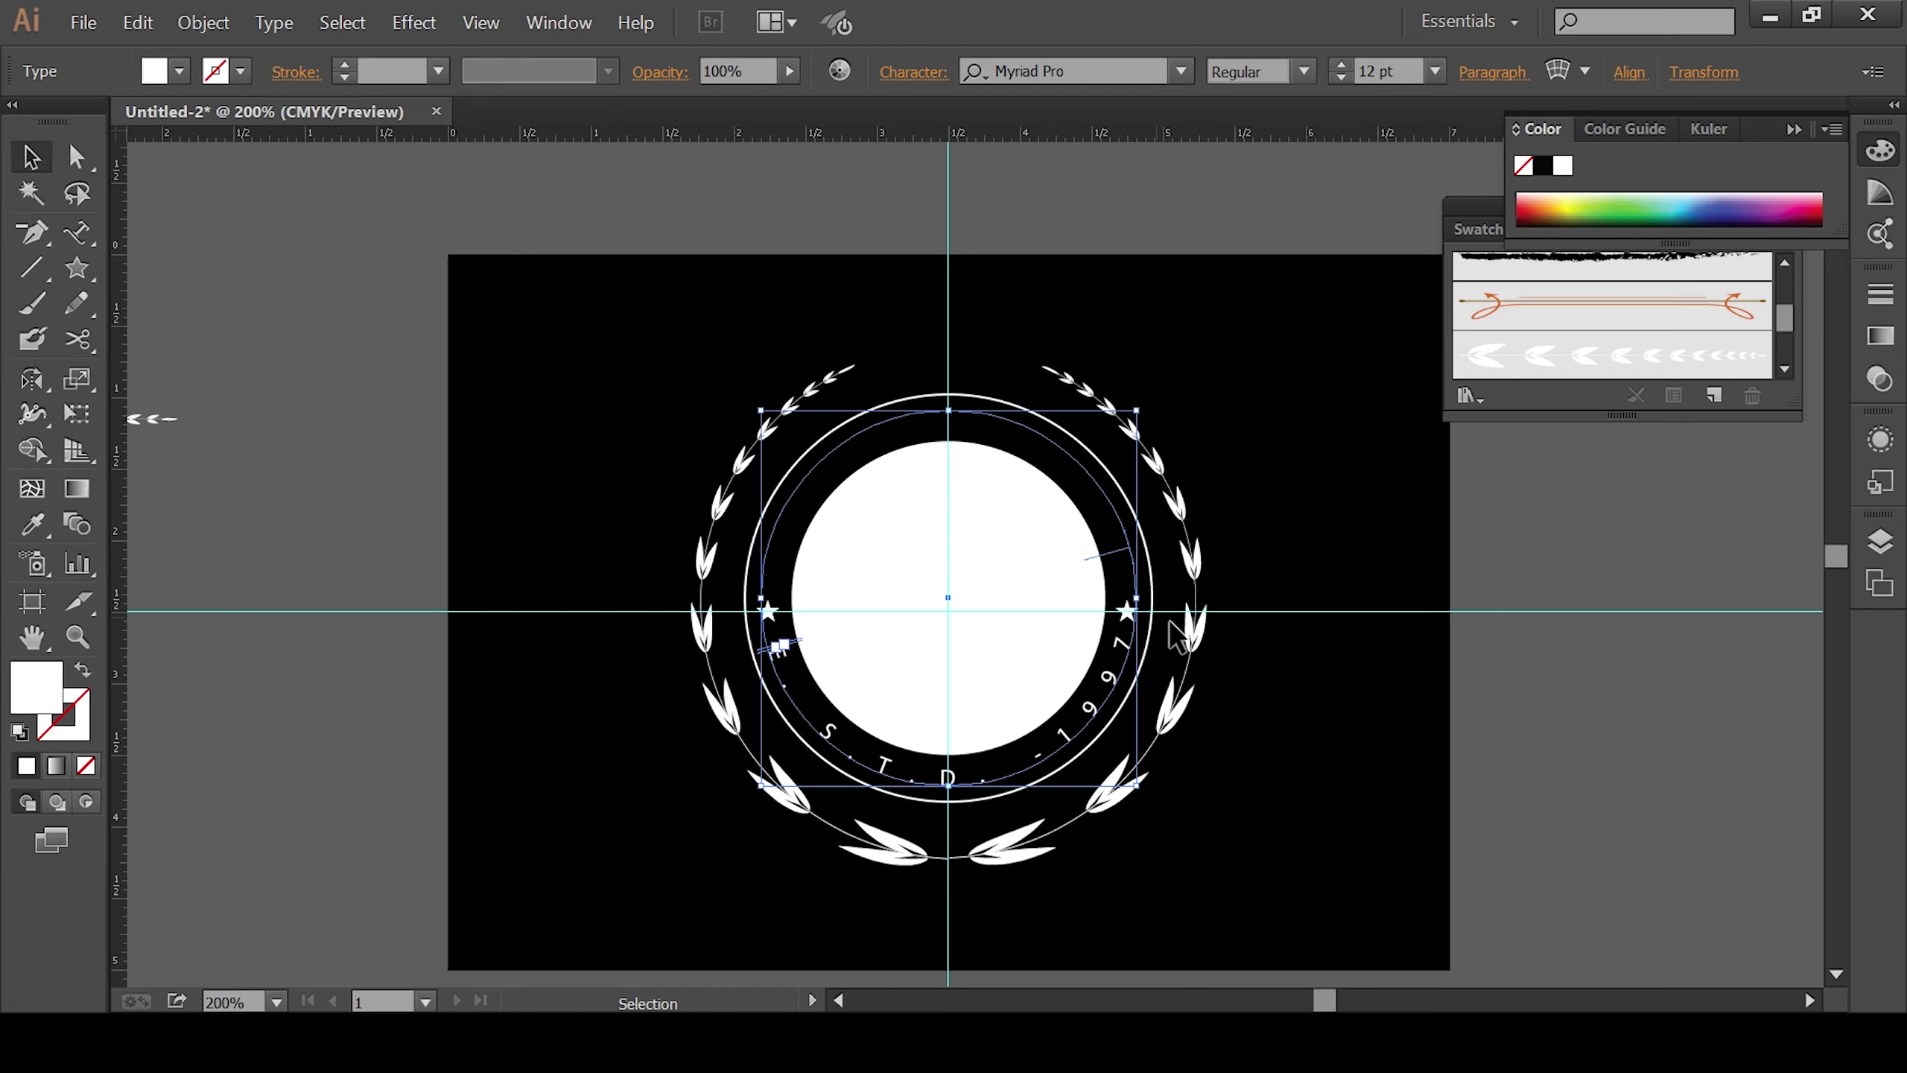
Step: Rotate the curved text so it sits centred between the two stars
left_click(1243, 800)
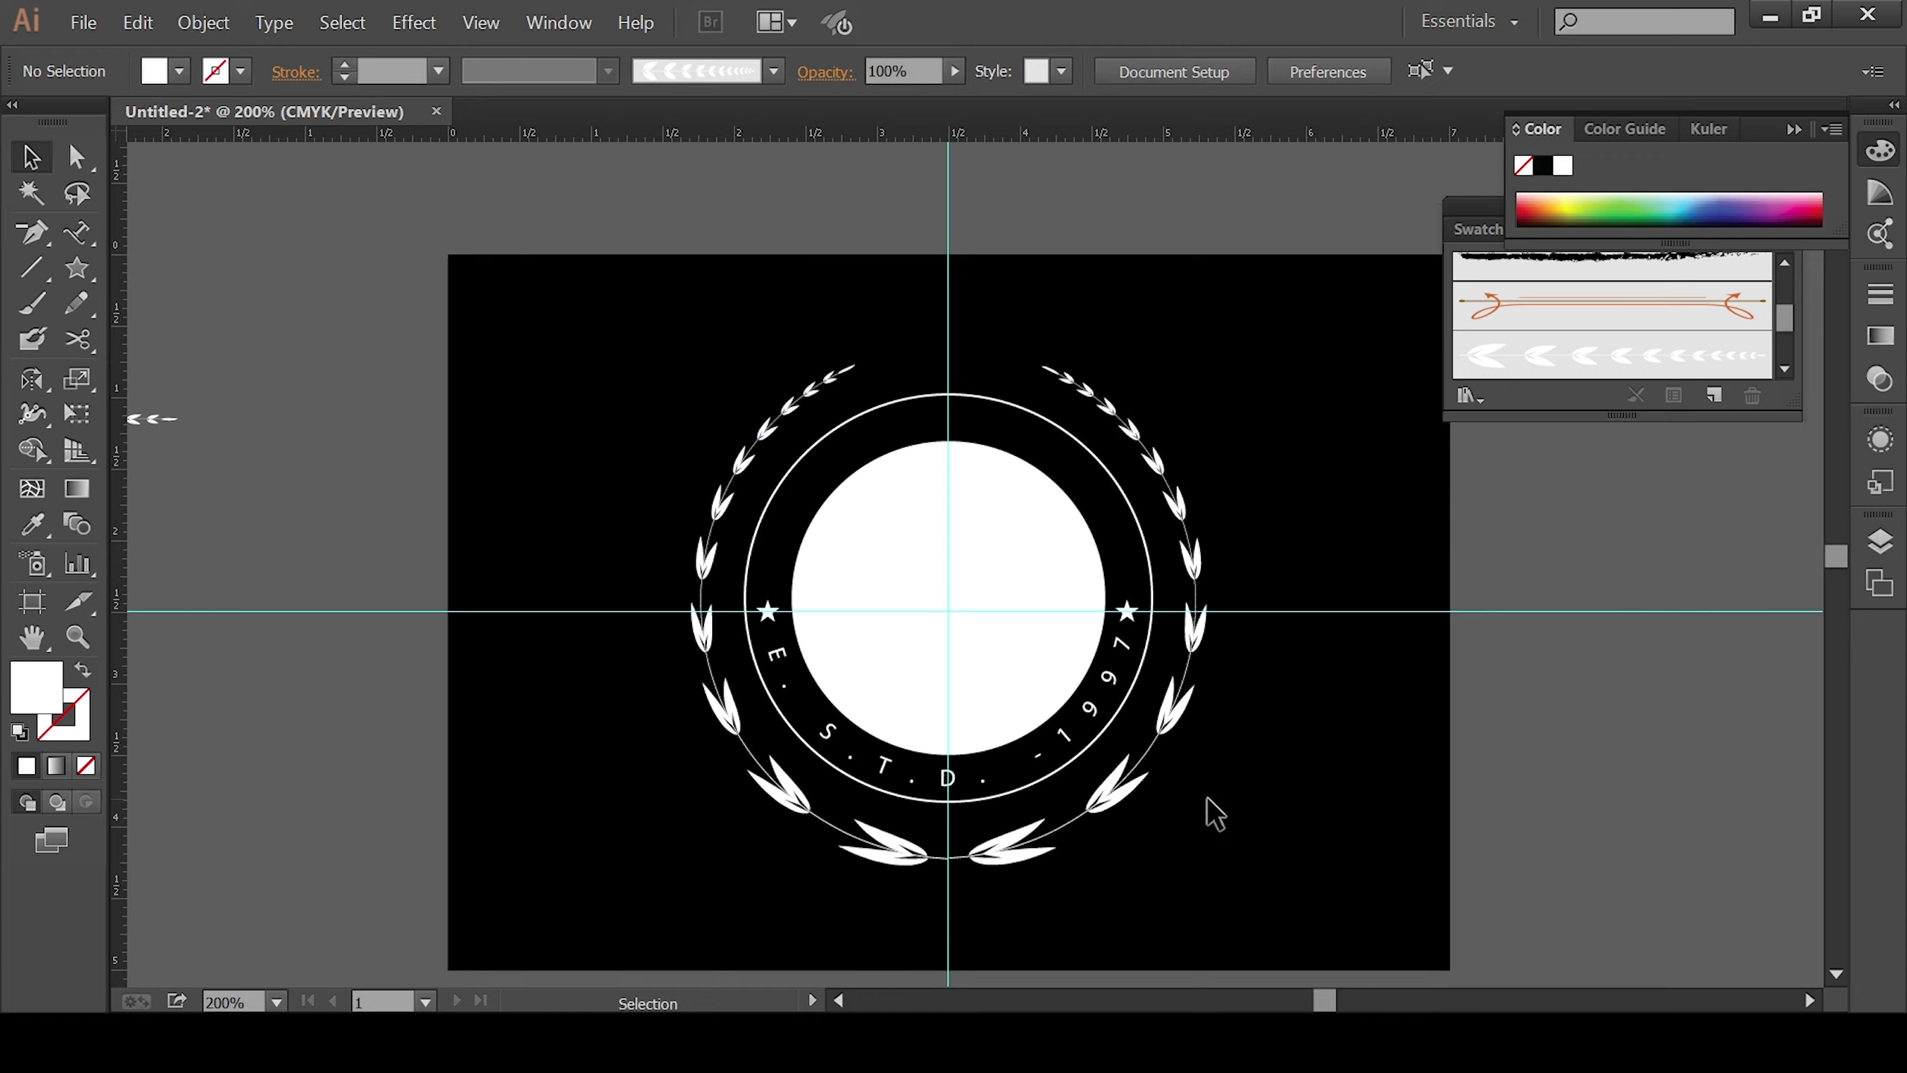
left_click(1069, 740)
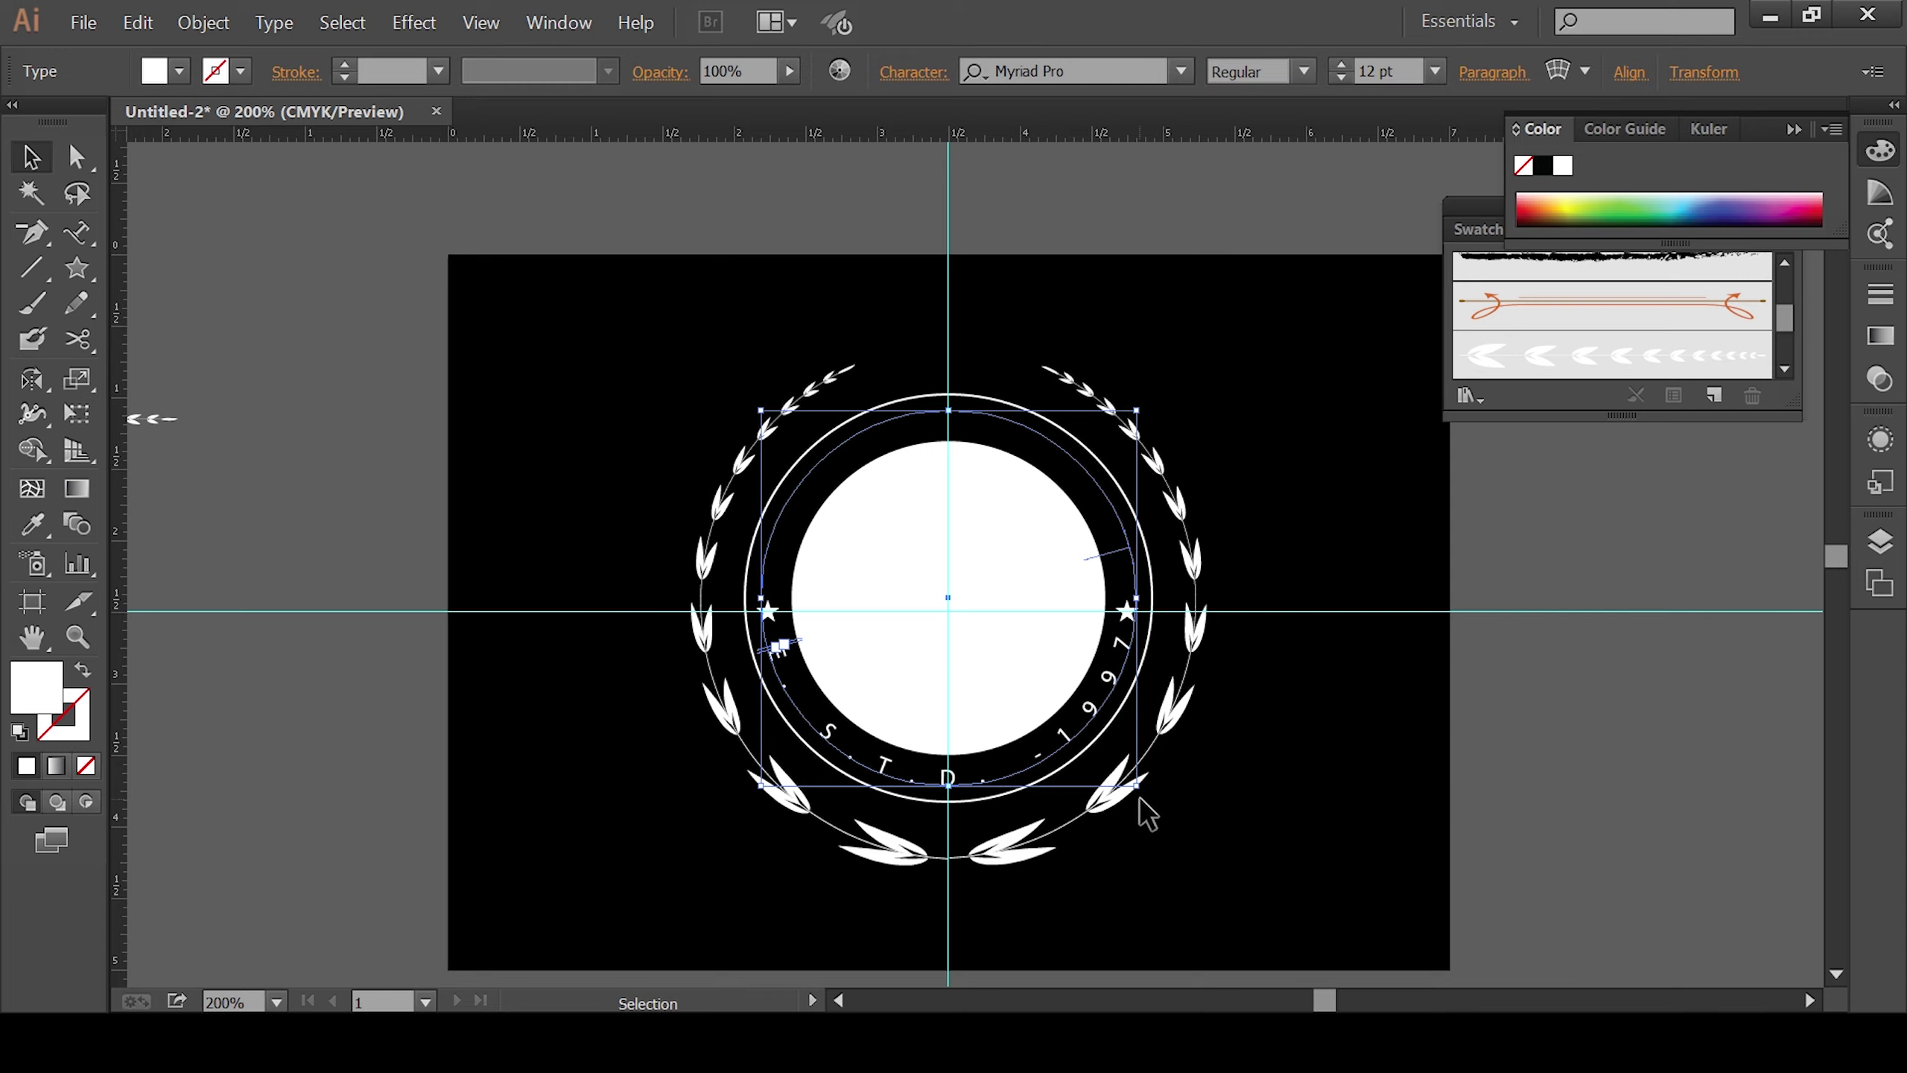
left_click_drag(1141, 792, 1141, 809)
left_click(1198, 821)
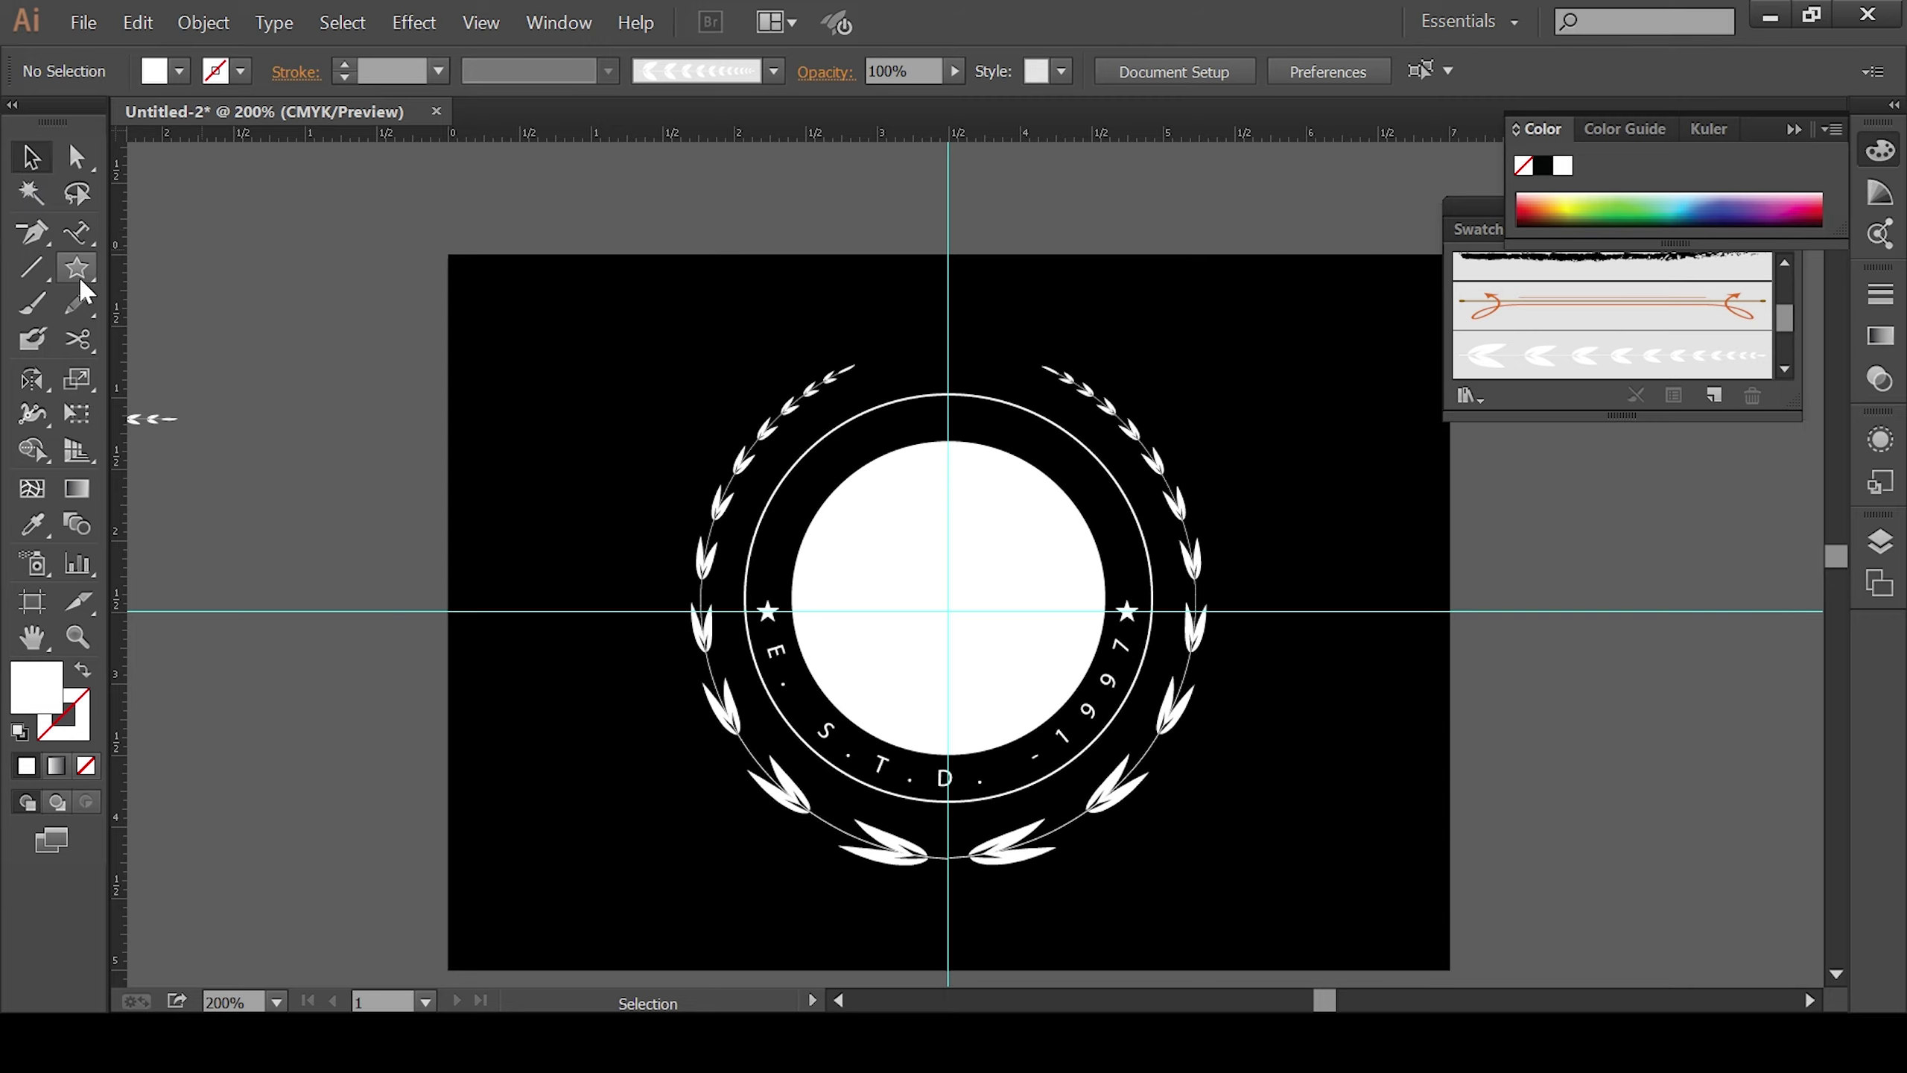
Step: Create the KING text left of the artboard and set its tracking to 0
left_click_drag(77, 232, 173, 230)
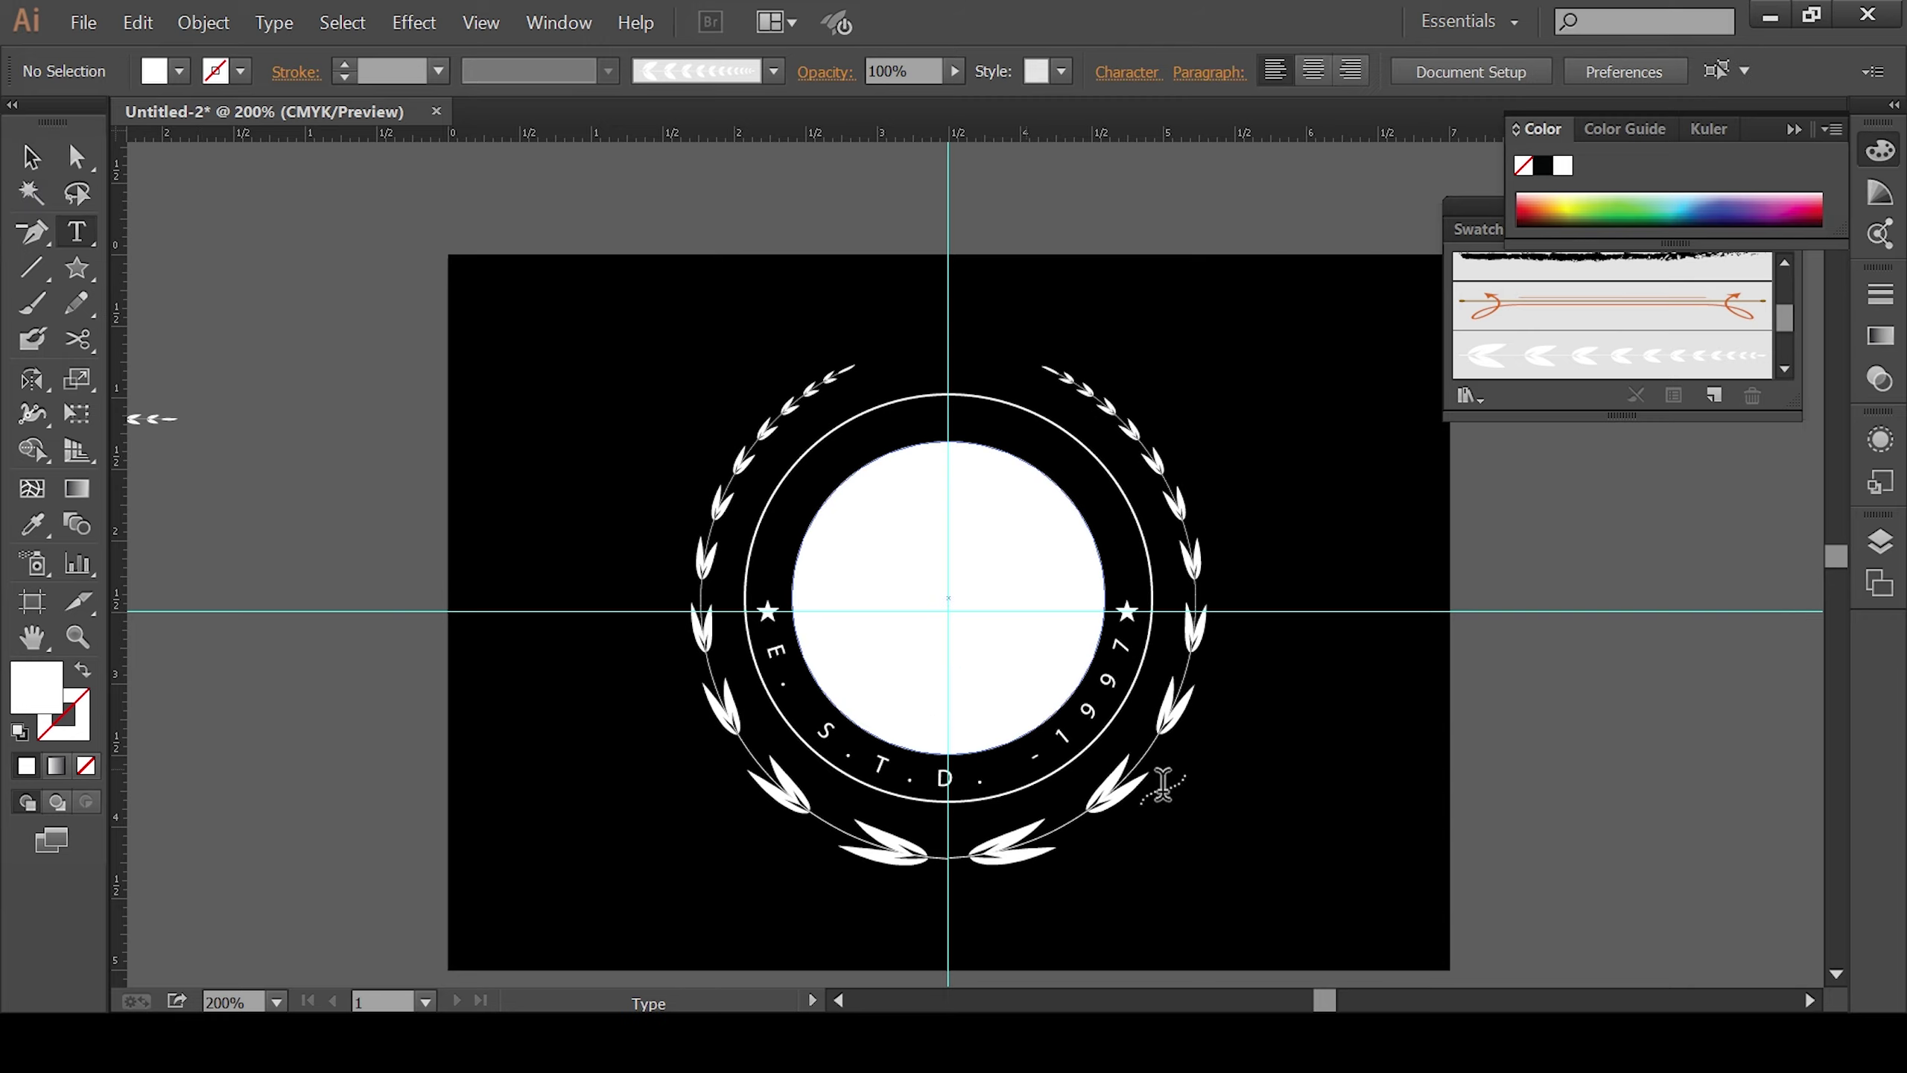
left_click_drag(393, 630, 614, 647)
left_click(330, 733)
type("KING")
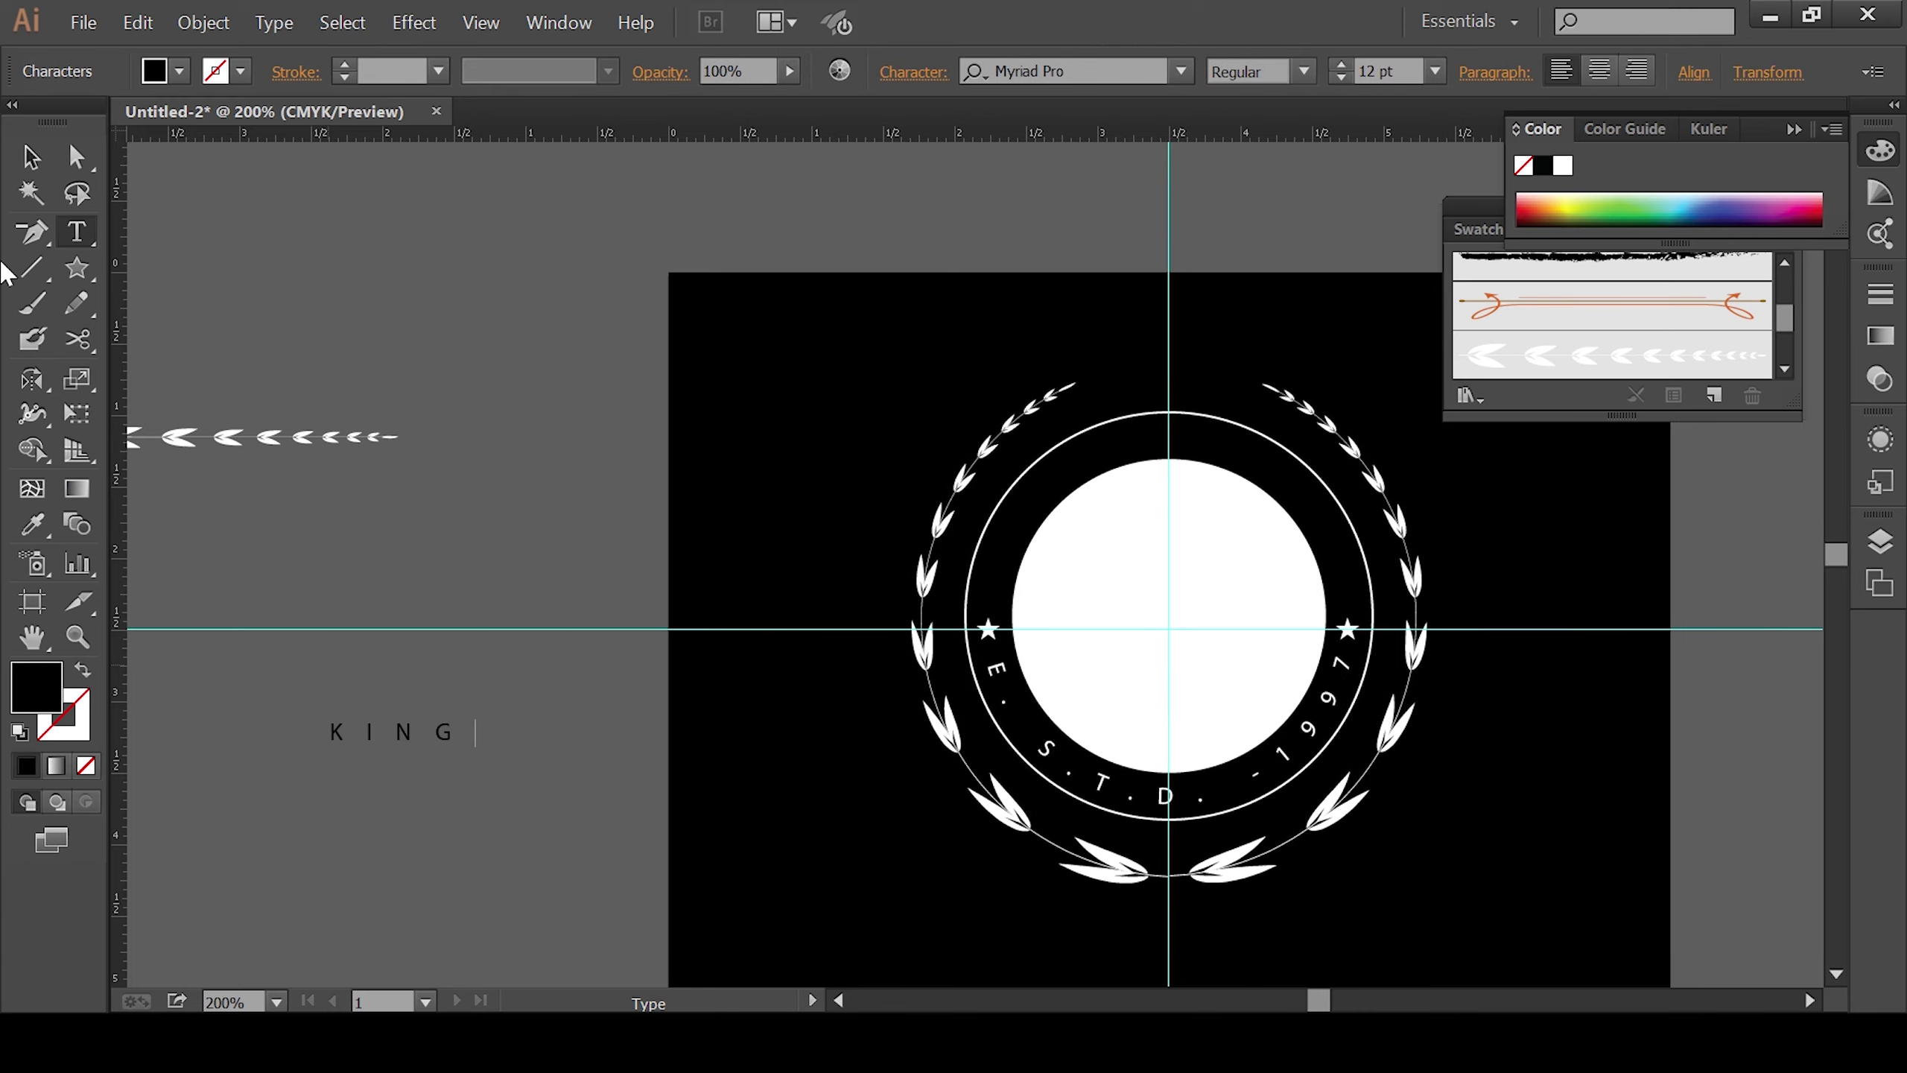
left_click(30, 156)
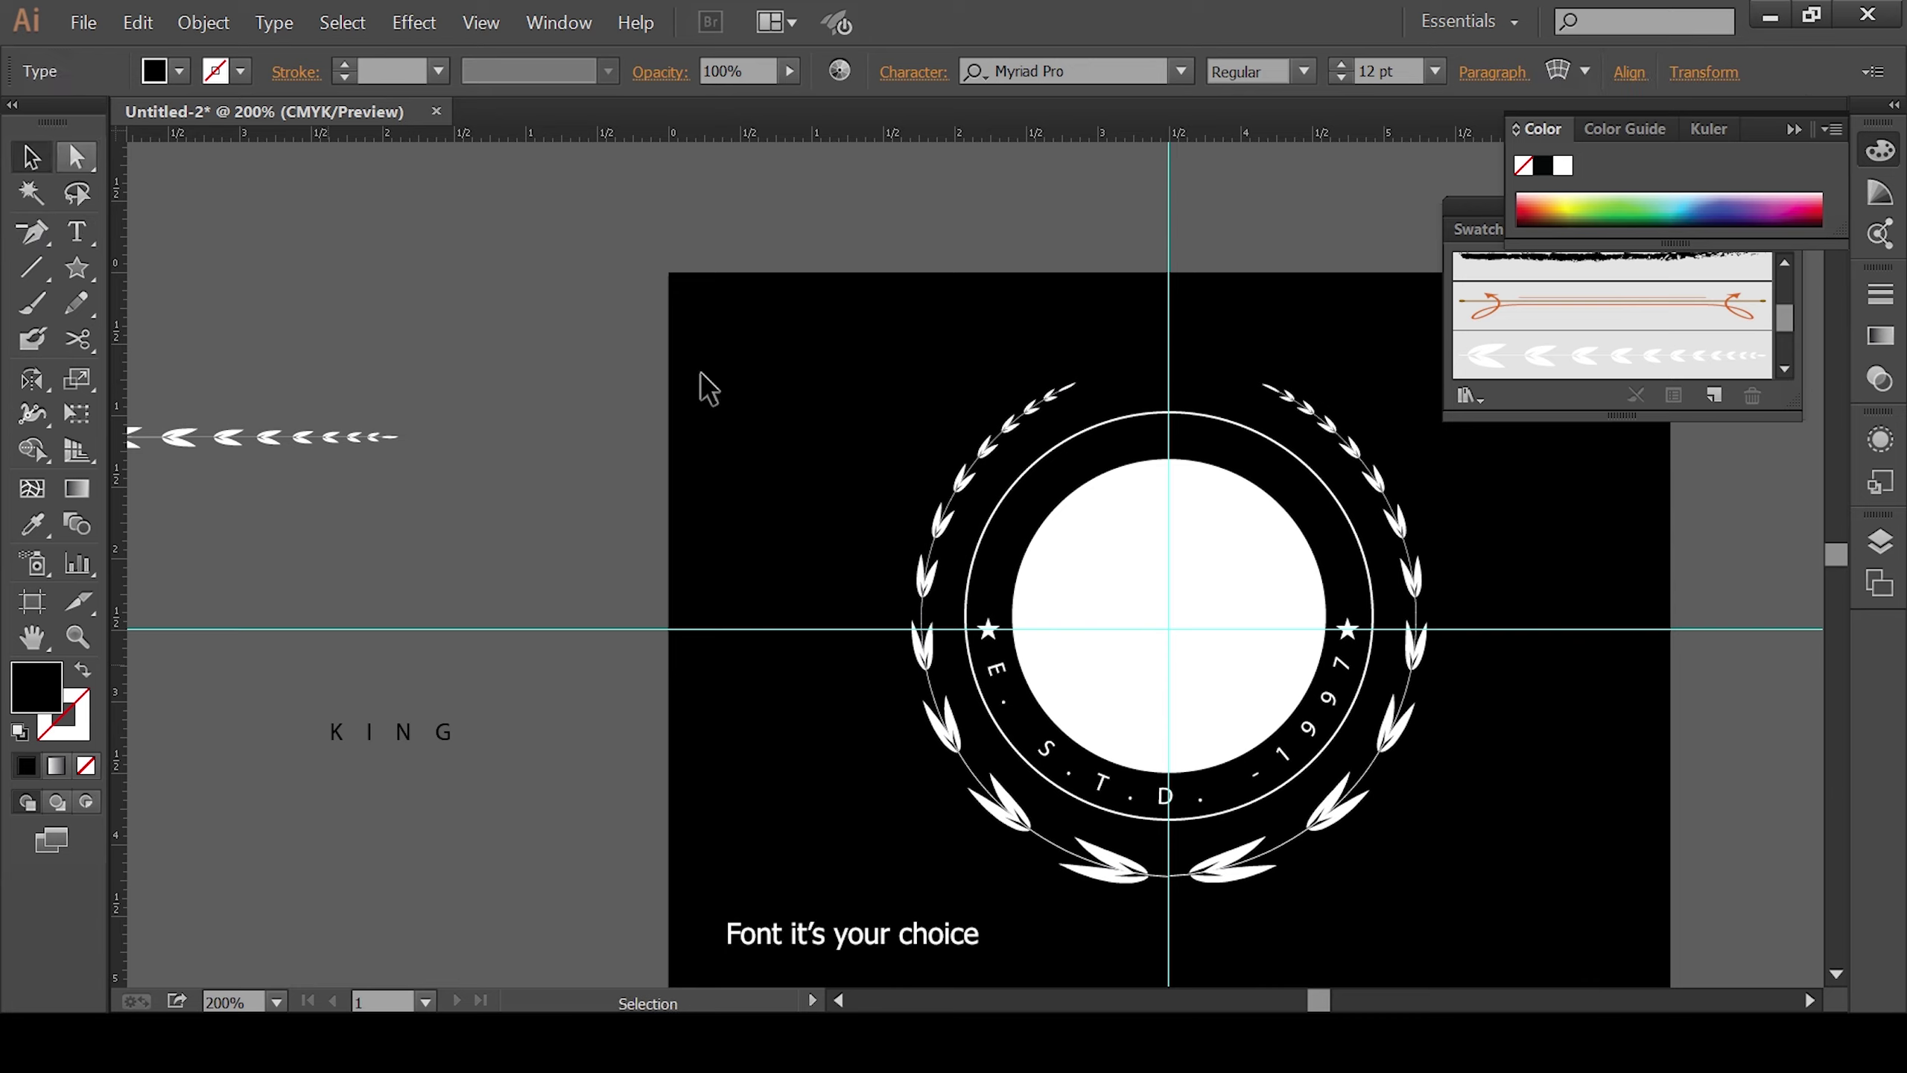
left_click(931, 75)
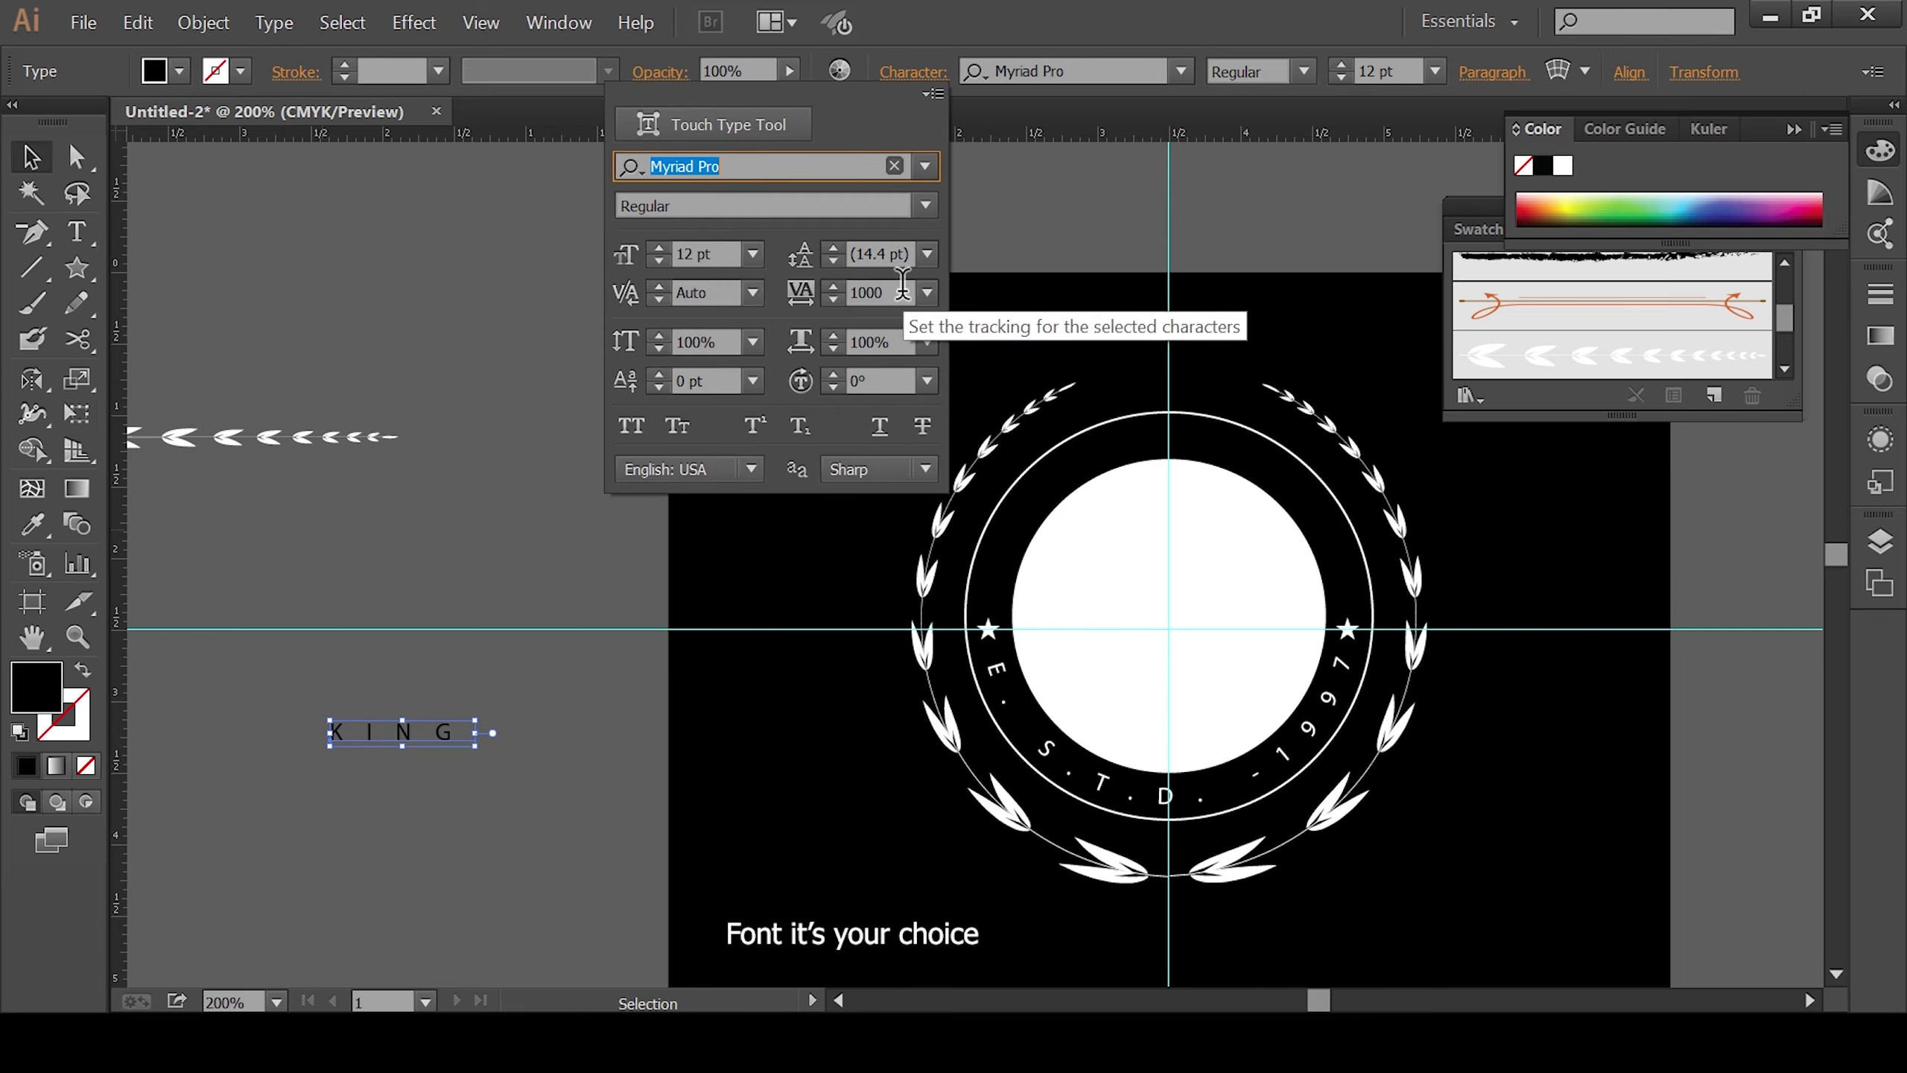
left_click(870, 292)
type("0")
key("Return")
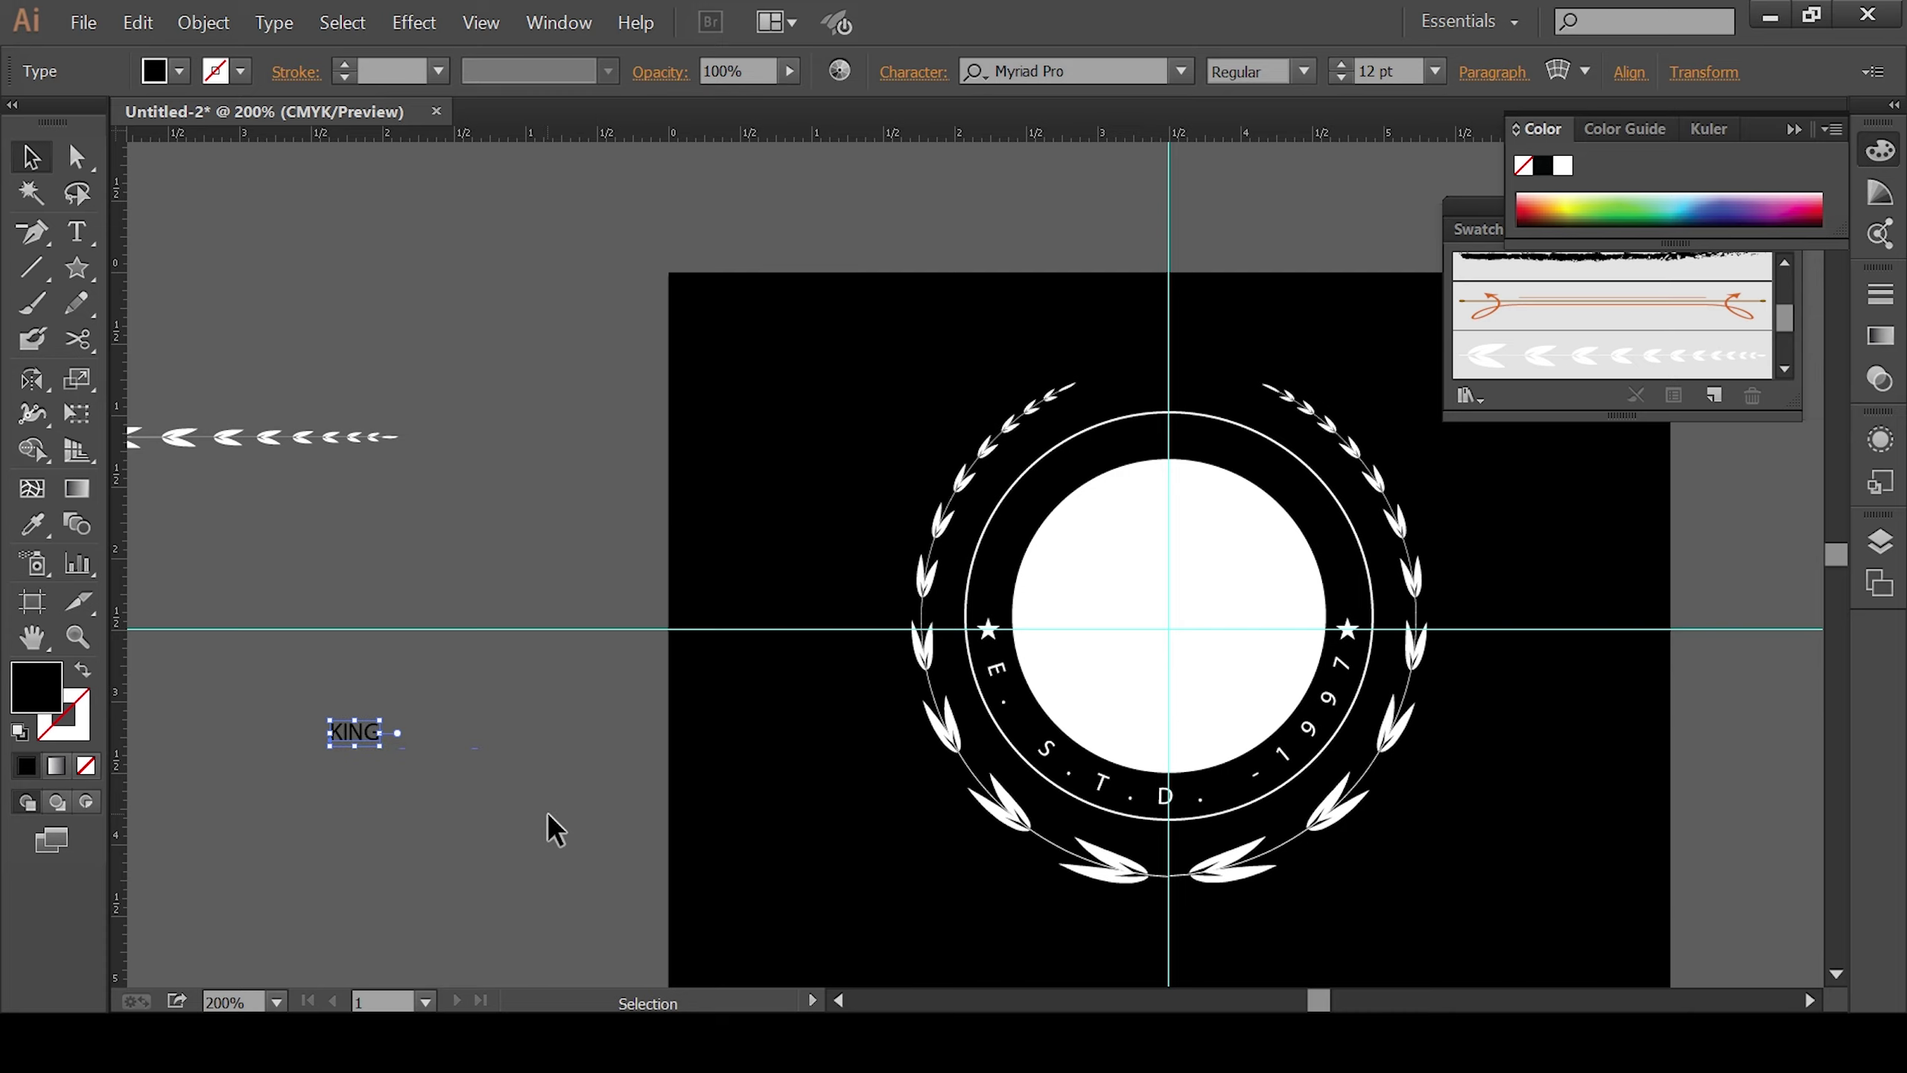
Step: Enlarge KING to 72.43 pt and search fonts for 'Blac'
left_click(395, 834)
left_click_drag(289, 694, 489, 949)
left_click_drag(382, 744, 506, 811)
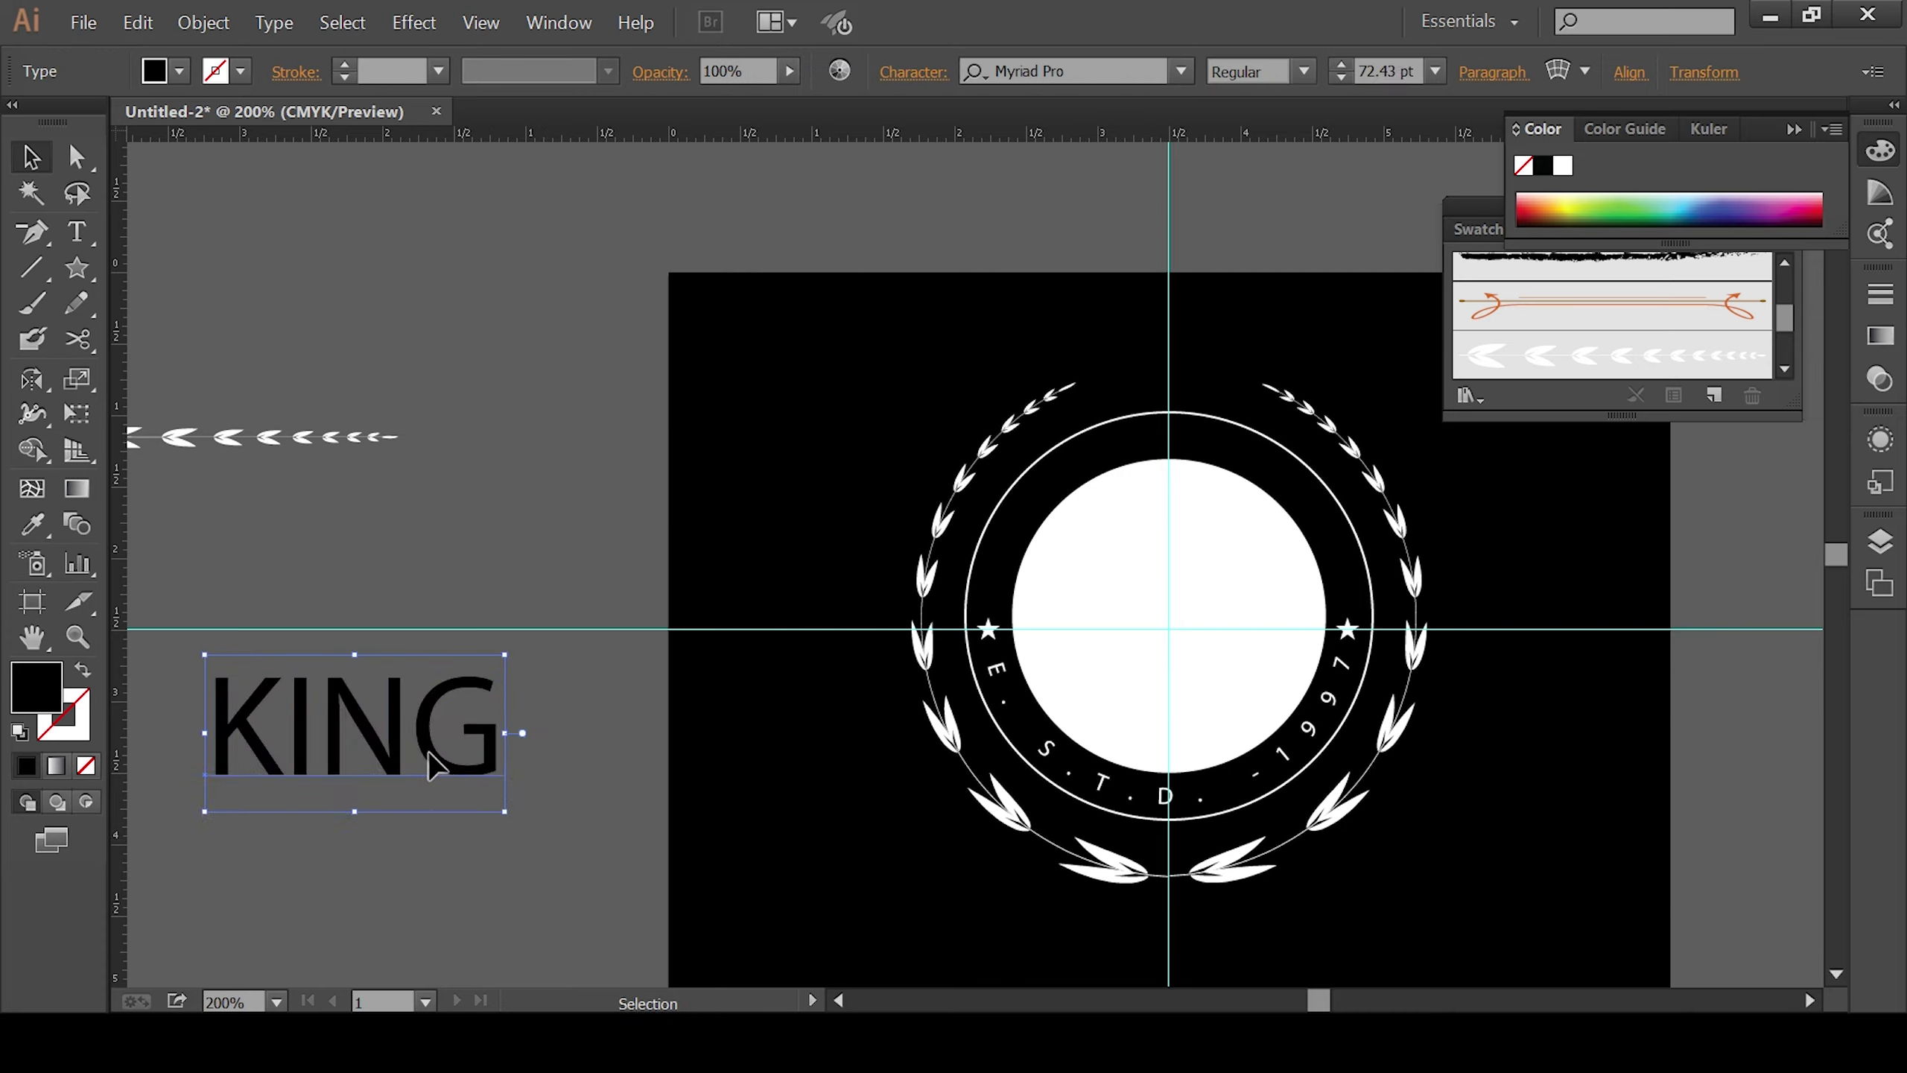
left_click(1025, 70)
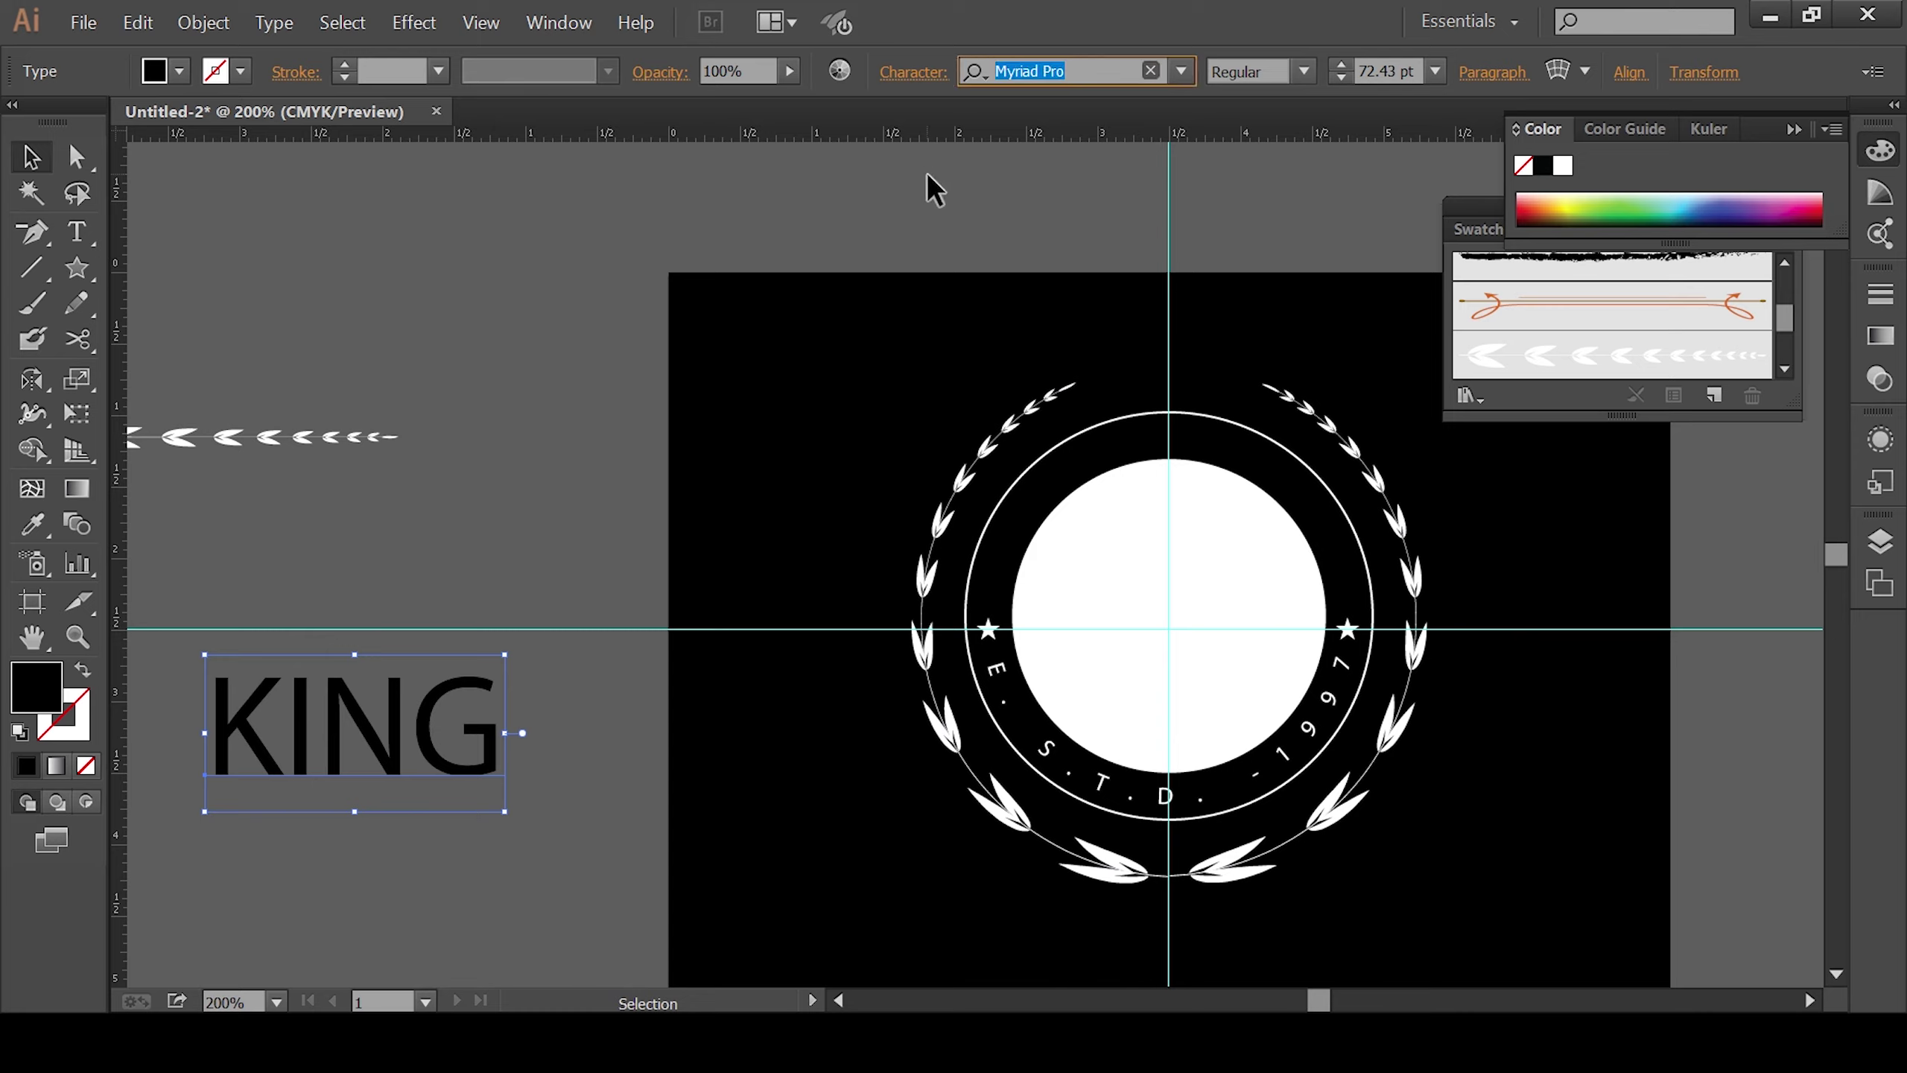
type("B")
type("lack")
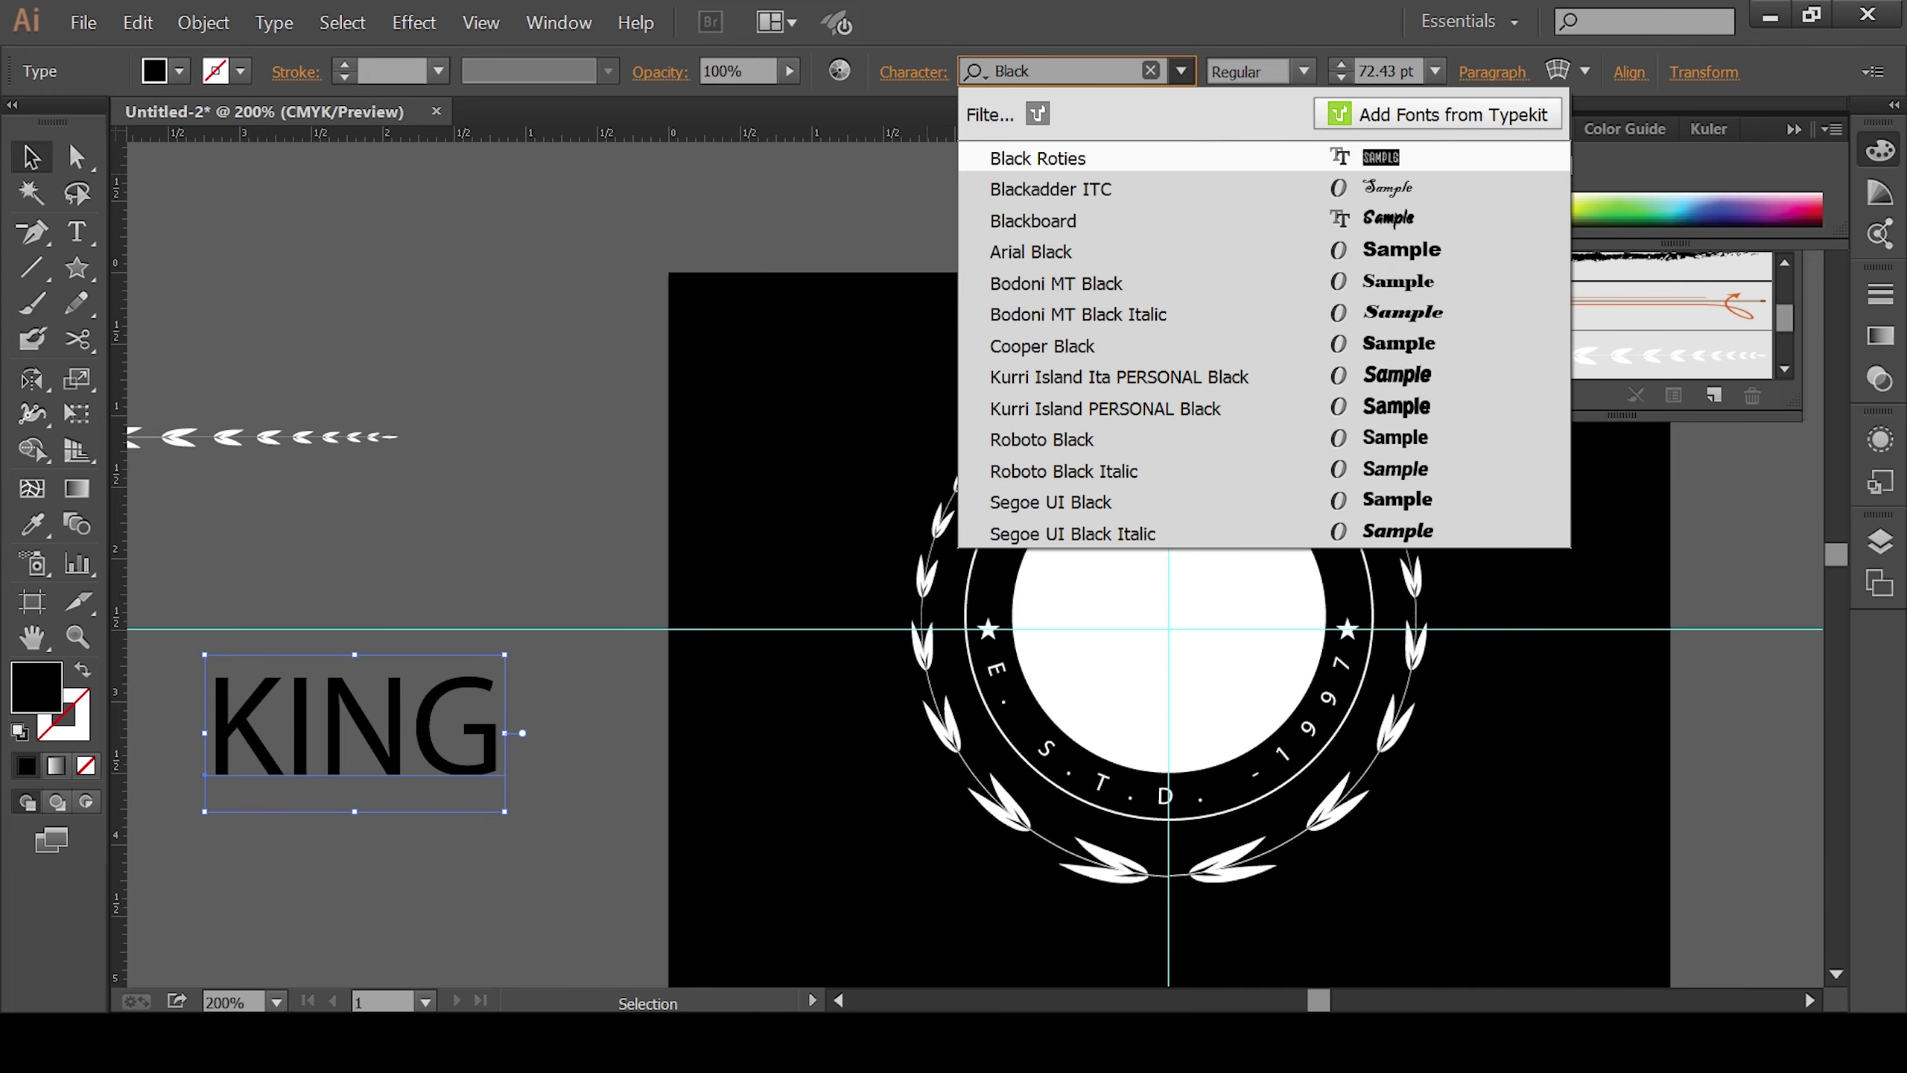
Step: Apply Blackboard and place KING in the white circle, shrunk to about 62 pt and tilted
left_click(1164, 226)
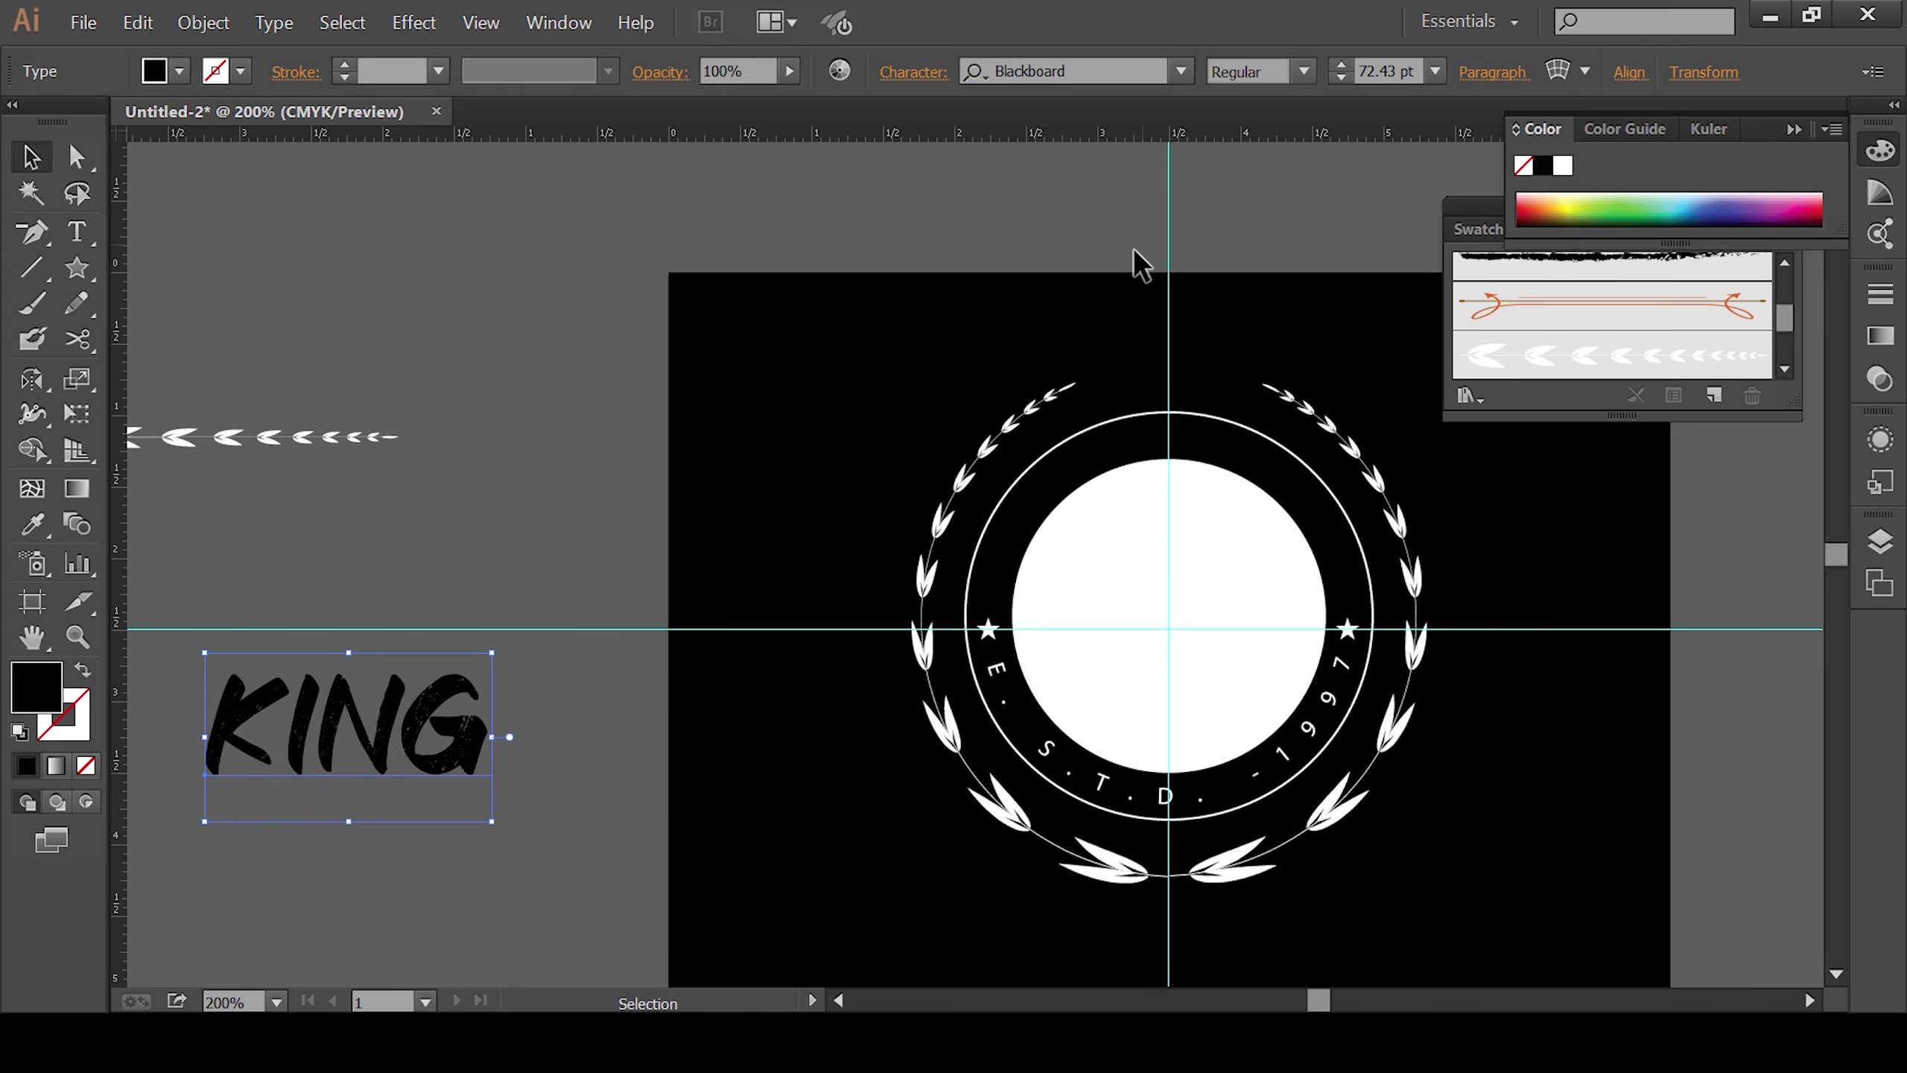
left_click_drag(466, 736, 1222, 628)
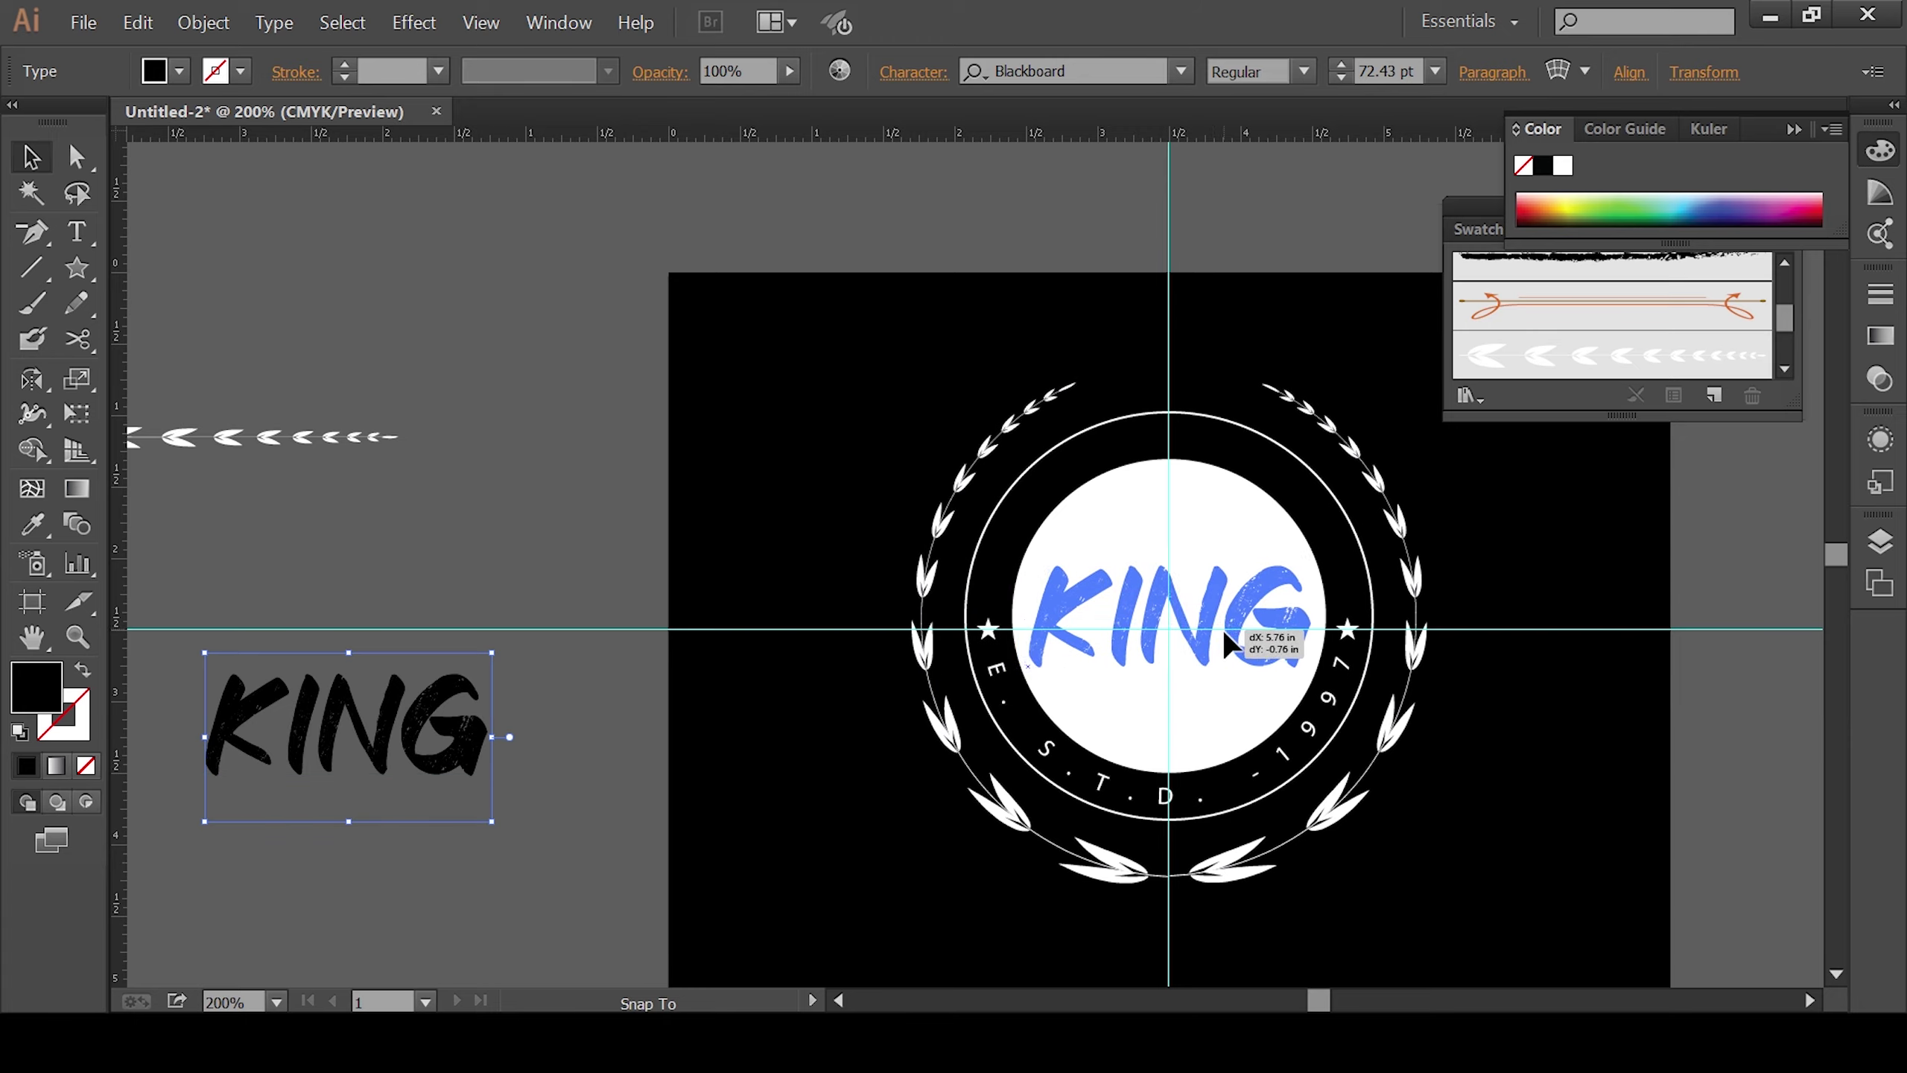
left_click_drag(1220, 623, 962, 702)
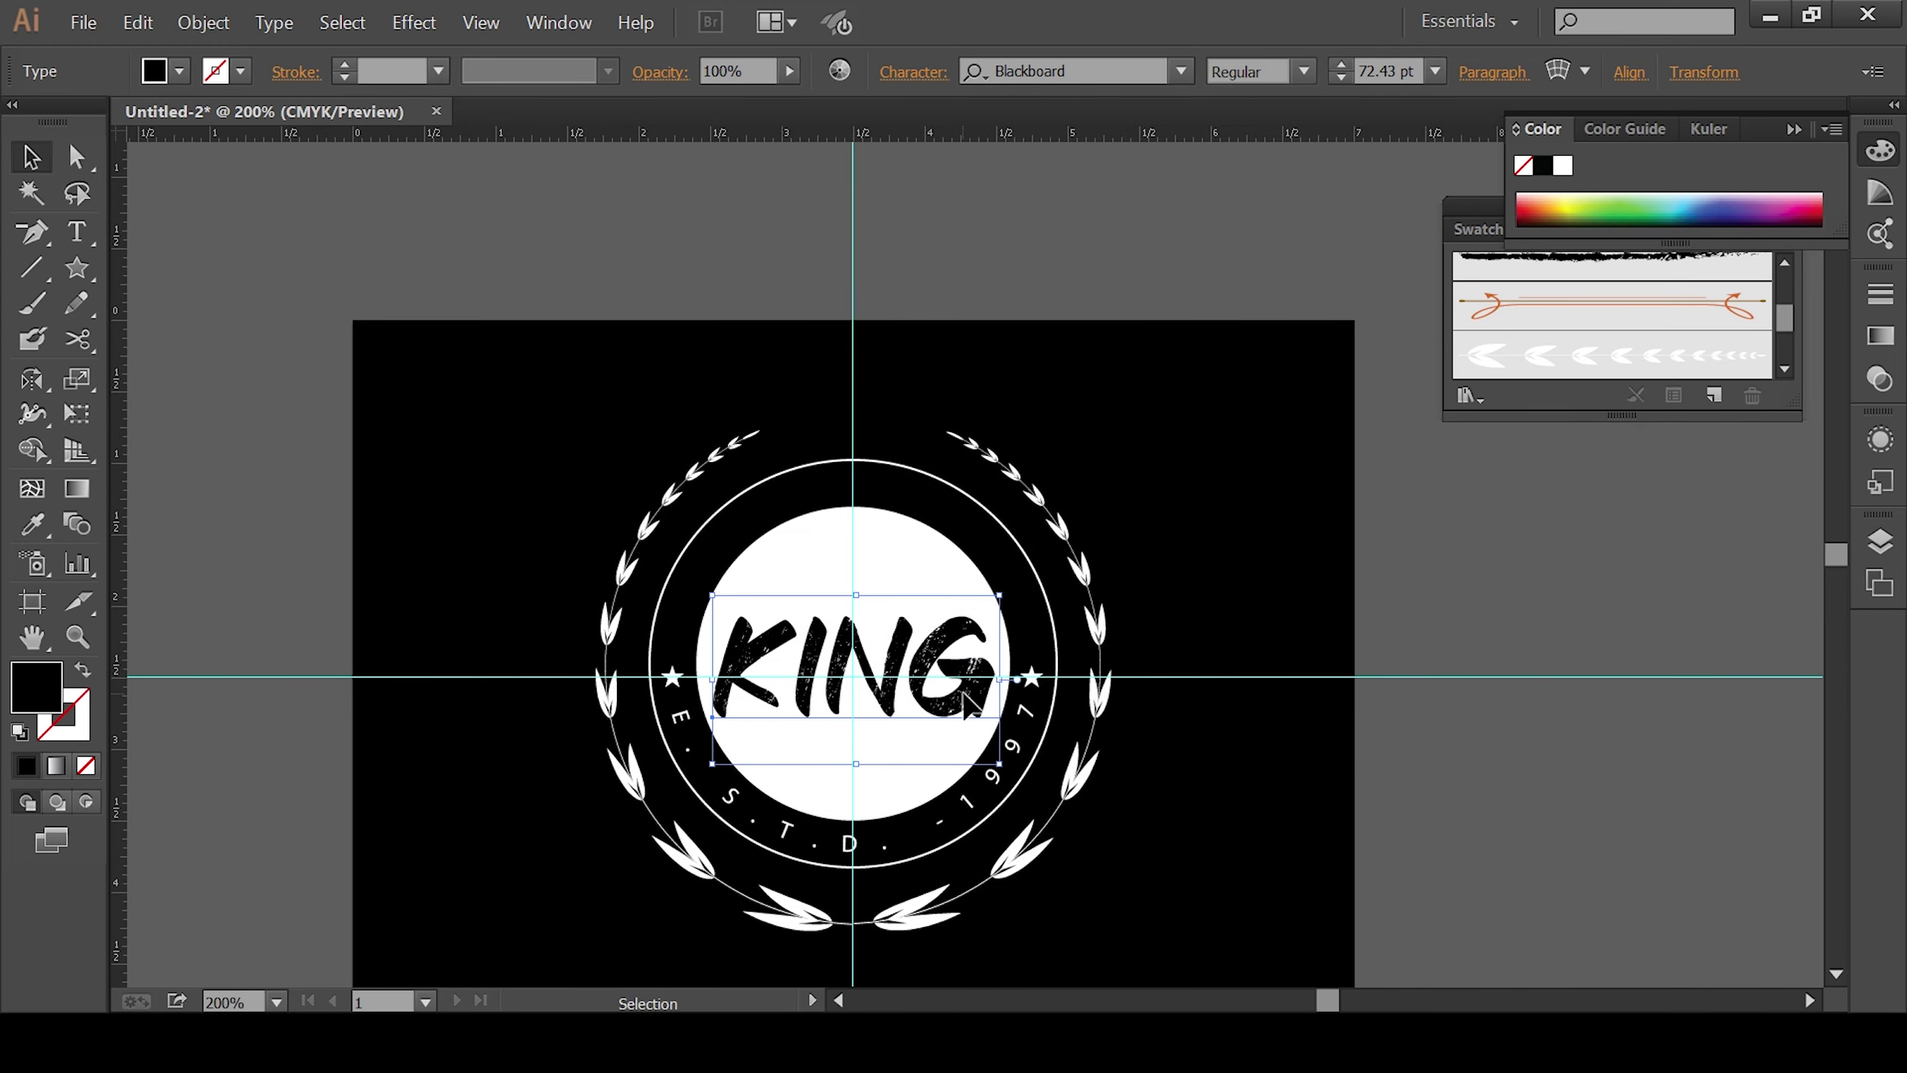
mouse_move(998, 763)
left_mouse_down()
mouse_move(975, 748)
mouse_move(1012, 719)
left_mouse_up()
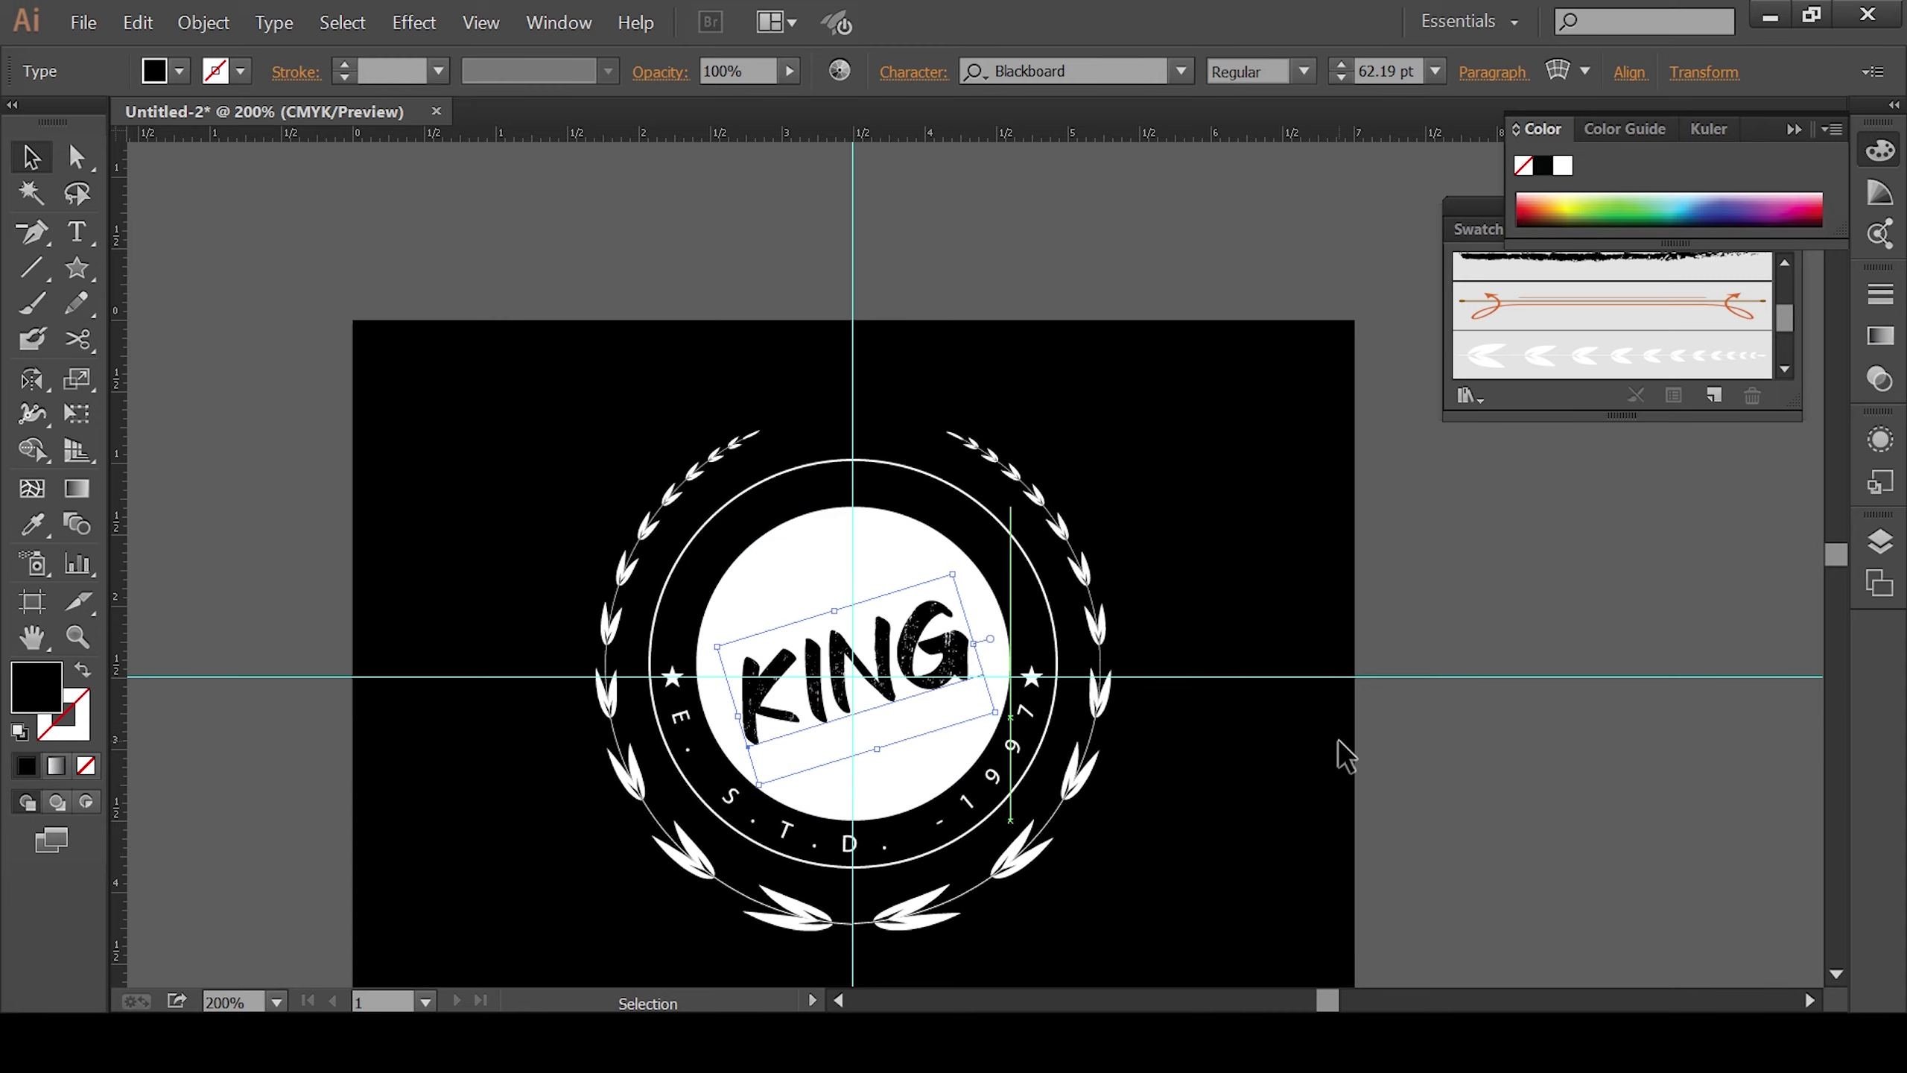
left_click(1369, 785)
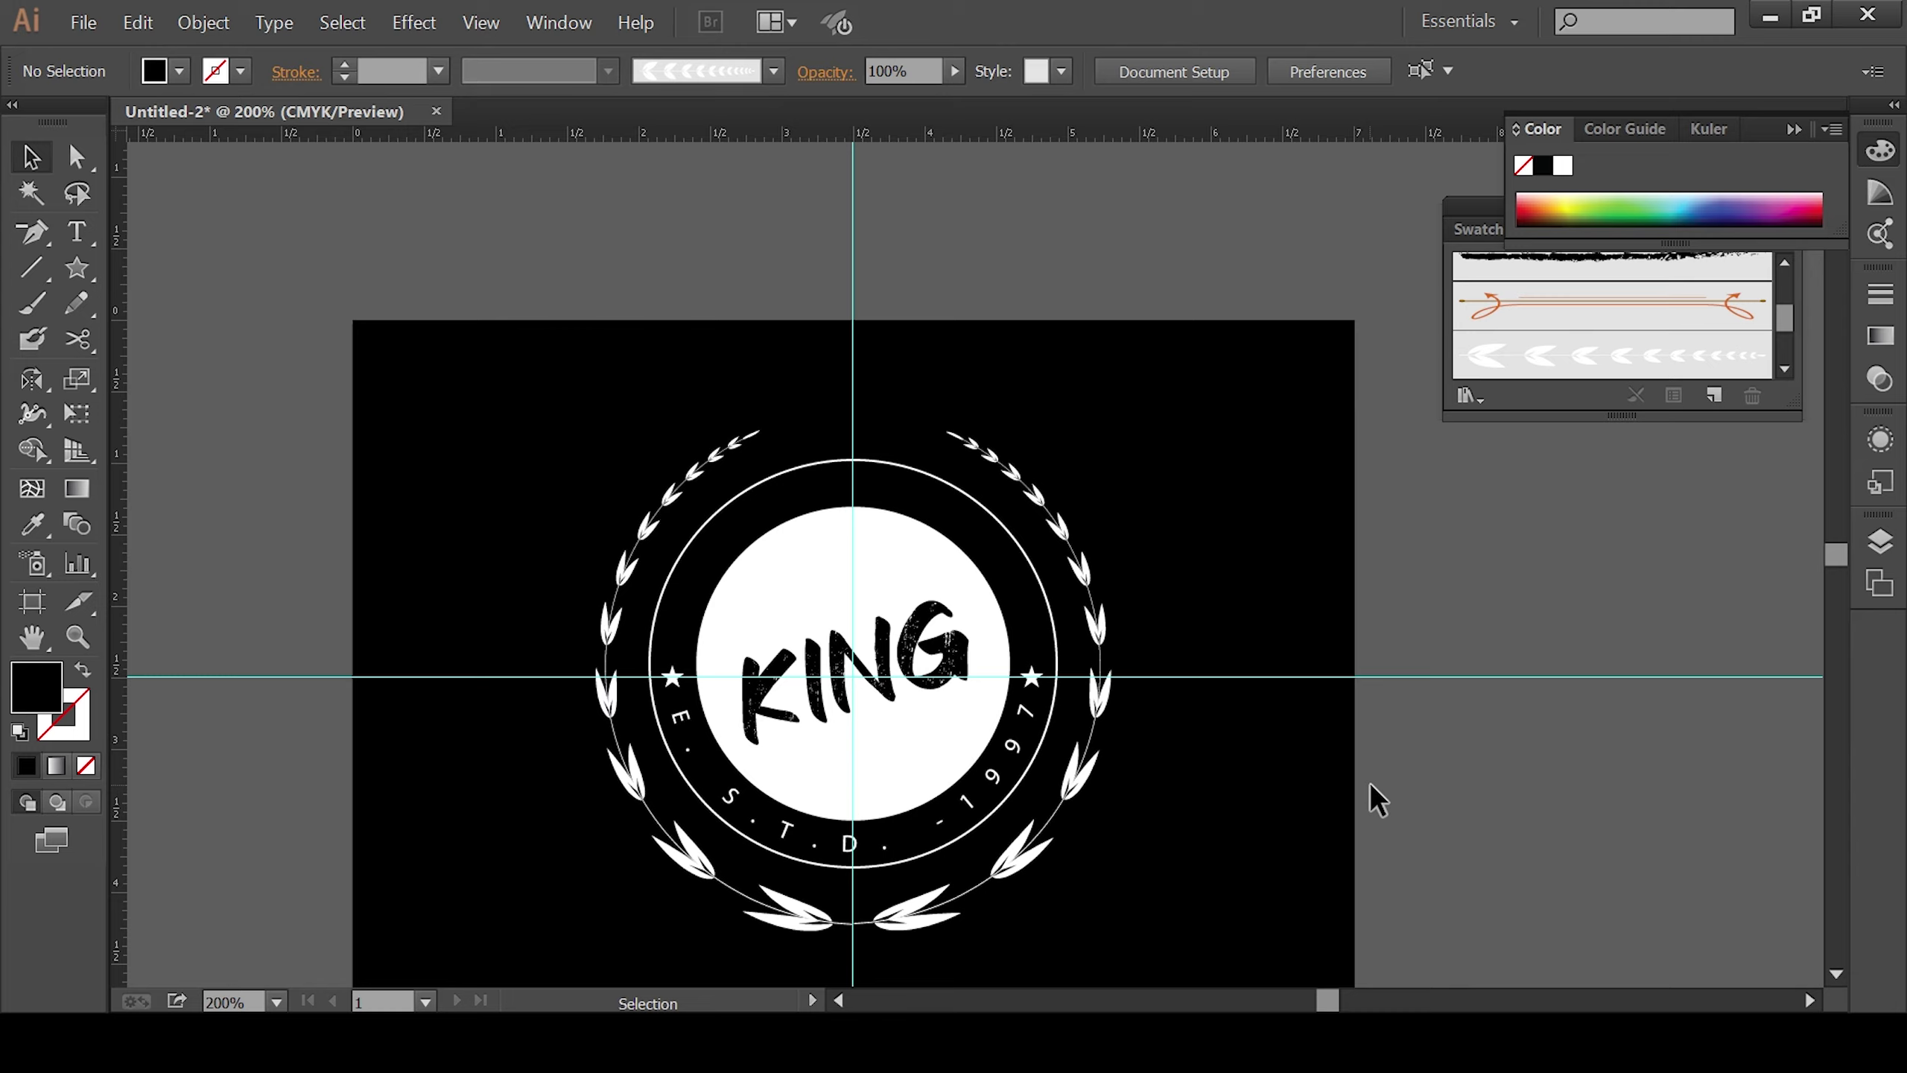
Step: Pan the view to show the badge and the empty space beside it
scroll(1379, 763, "down", 1)
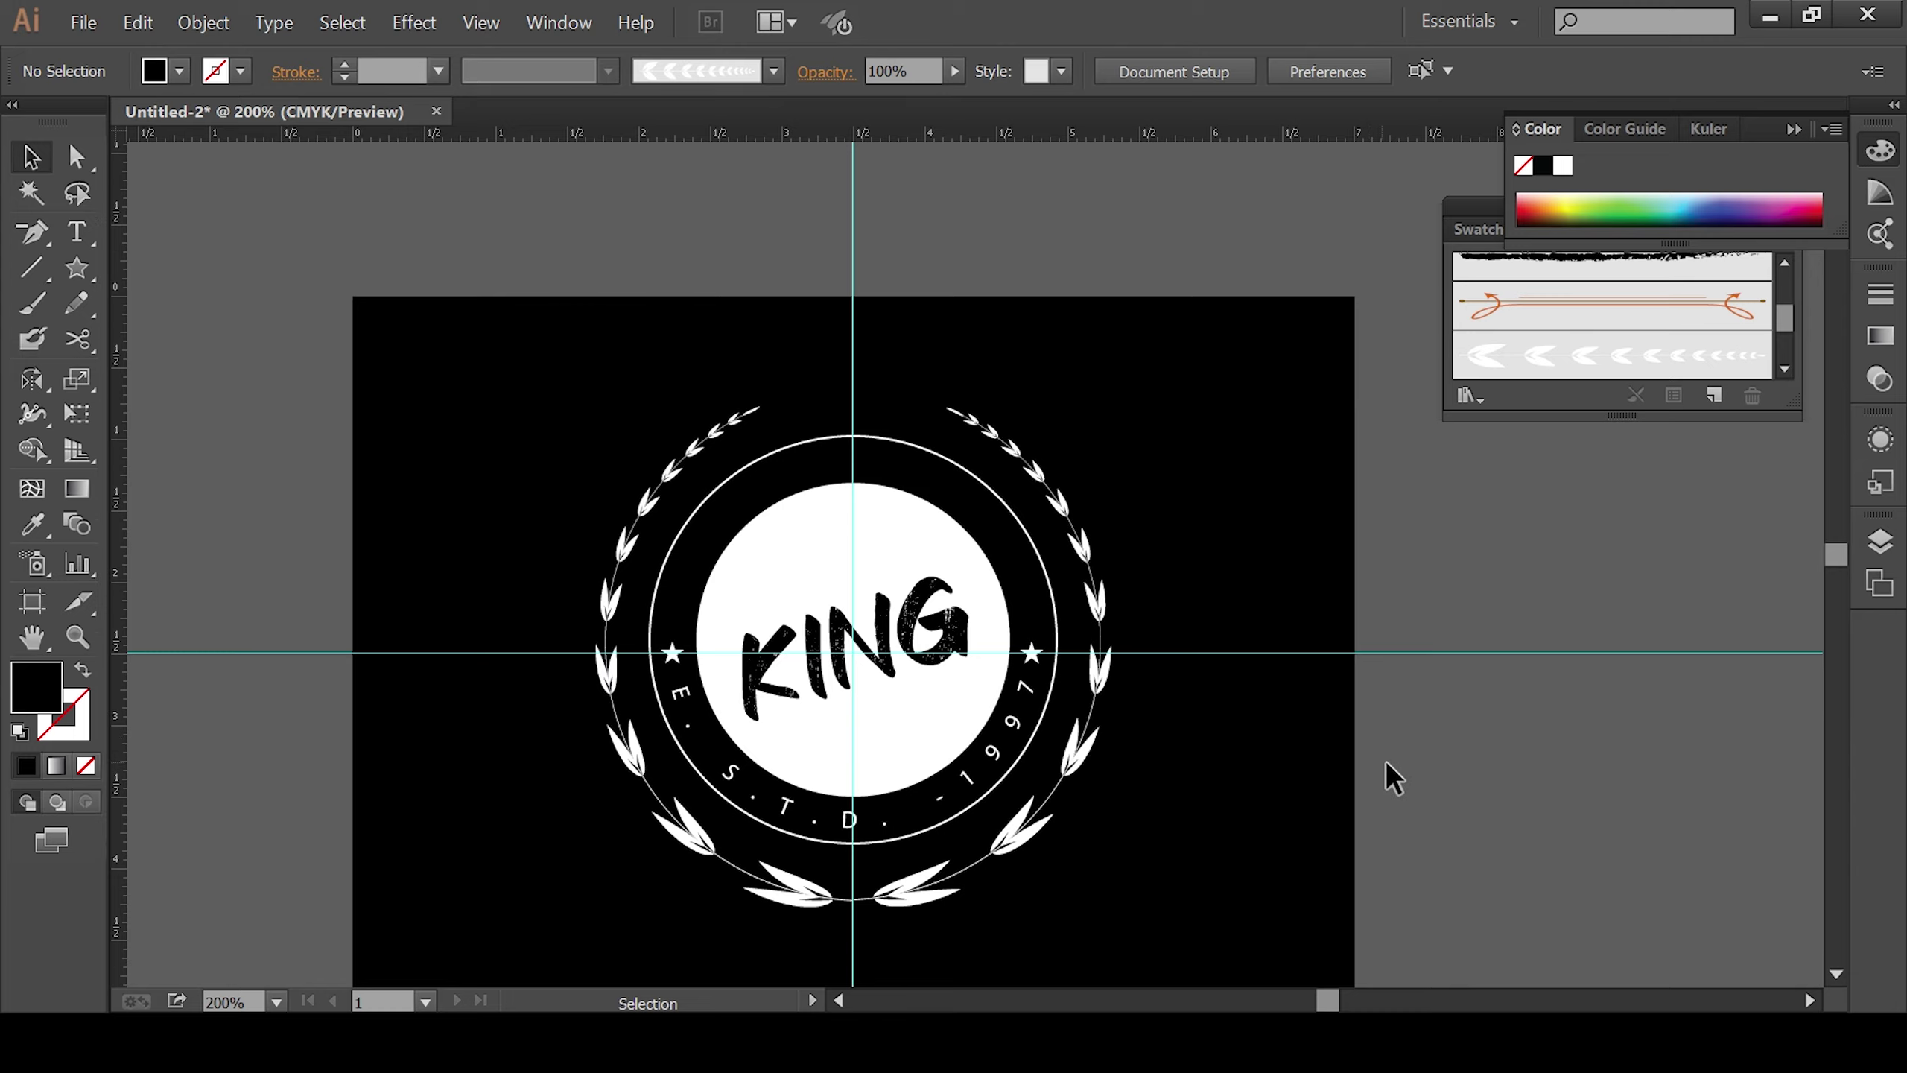
scroll(1385, 761, "down", 1)
left_click_drag(1468, 789, 1409, 776)
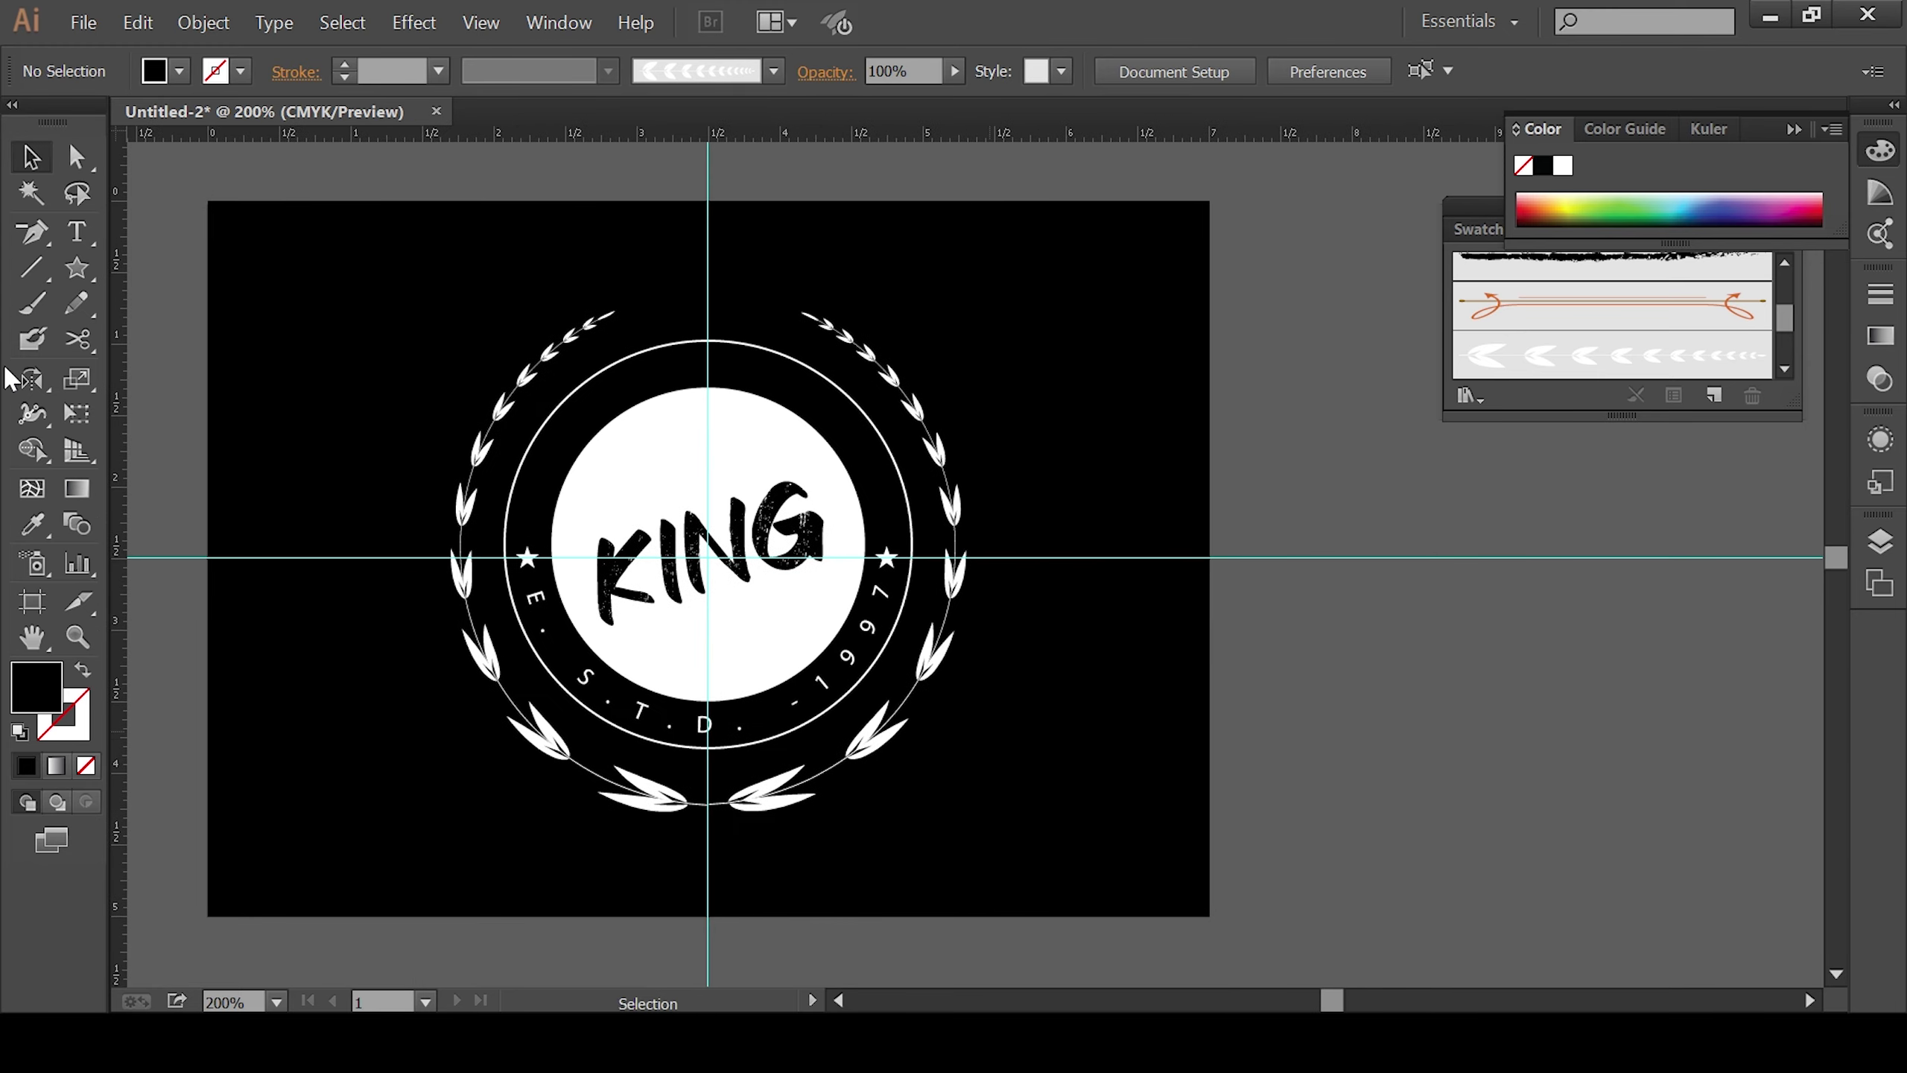
left_click(33, 264)
Step: Draw one pointed half of the crown with the Pen tool beside the artboard
left_click_drag(39, 245, 142, 233)
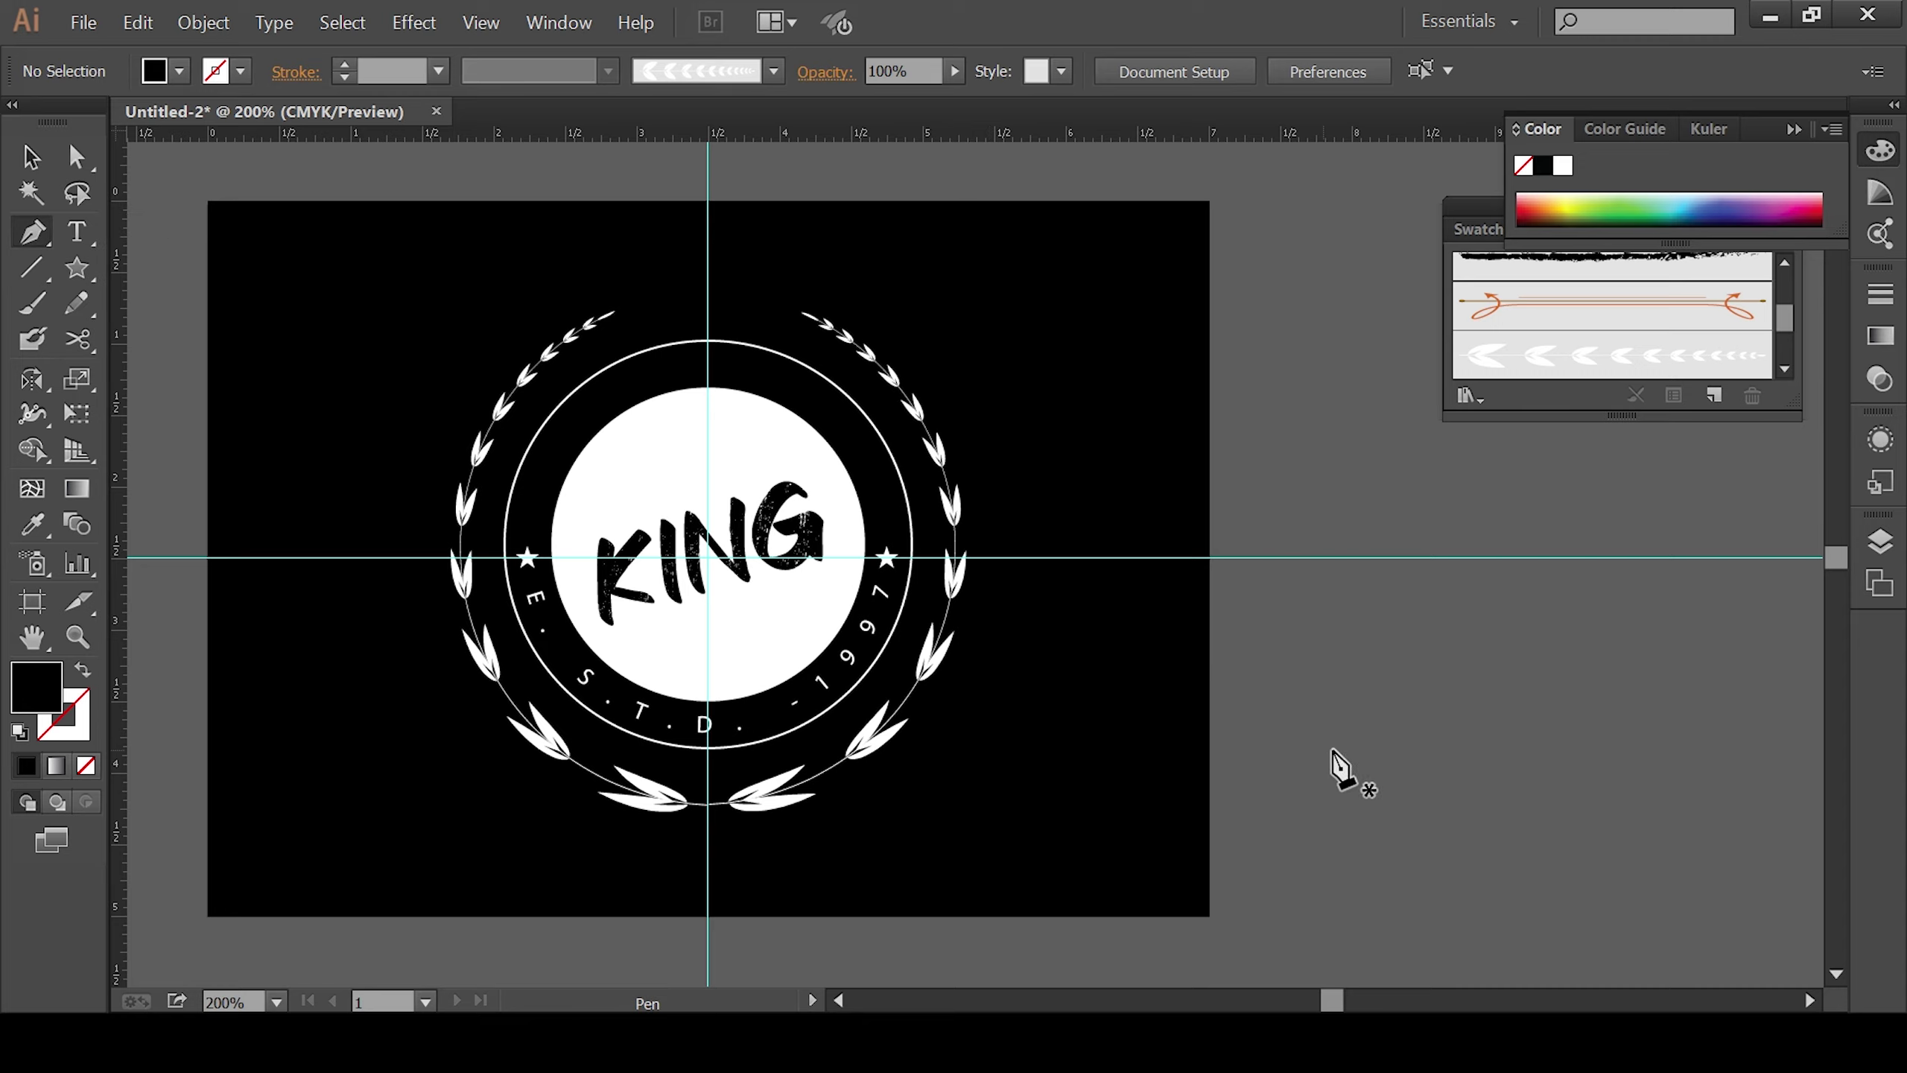
left_click(1364, 757)
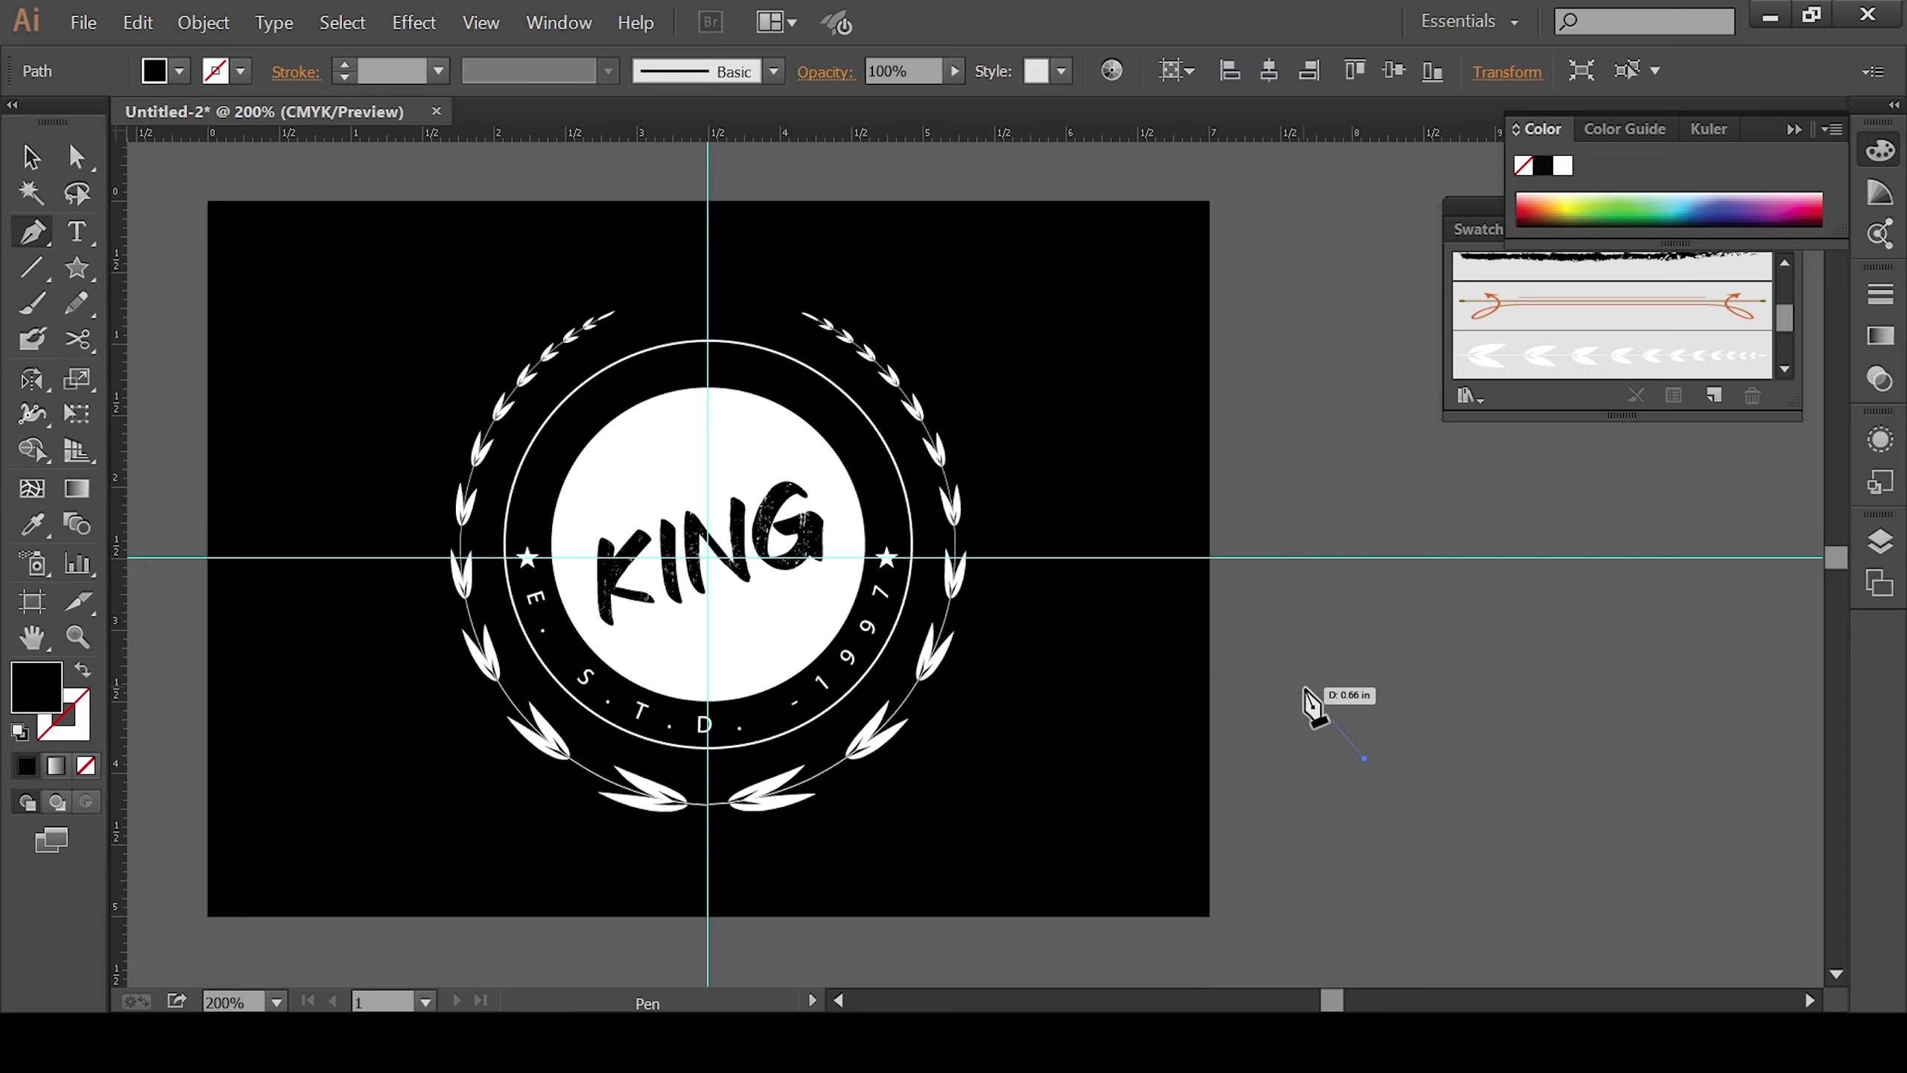
left_click(1301, 682)
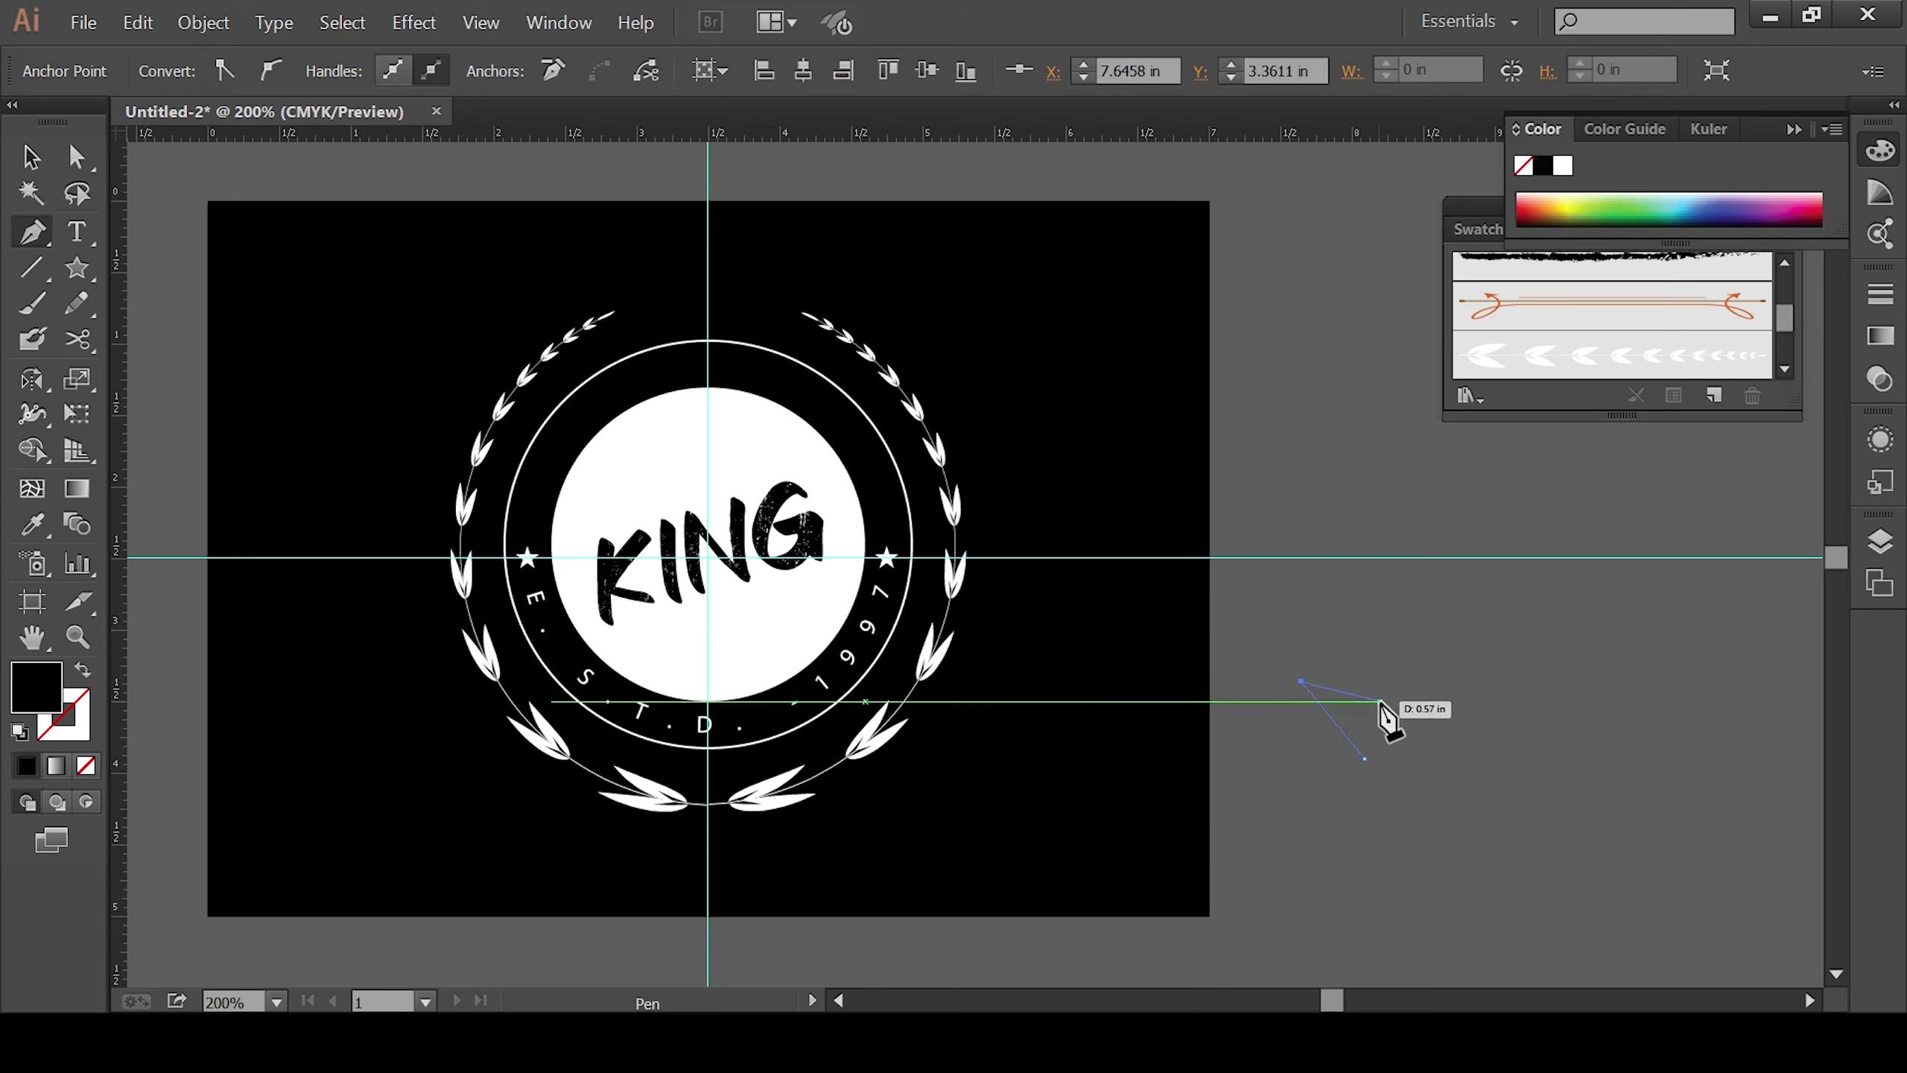
left_click(1380, 701)
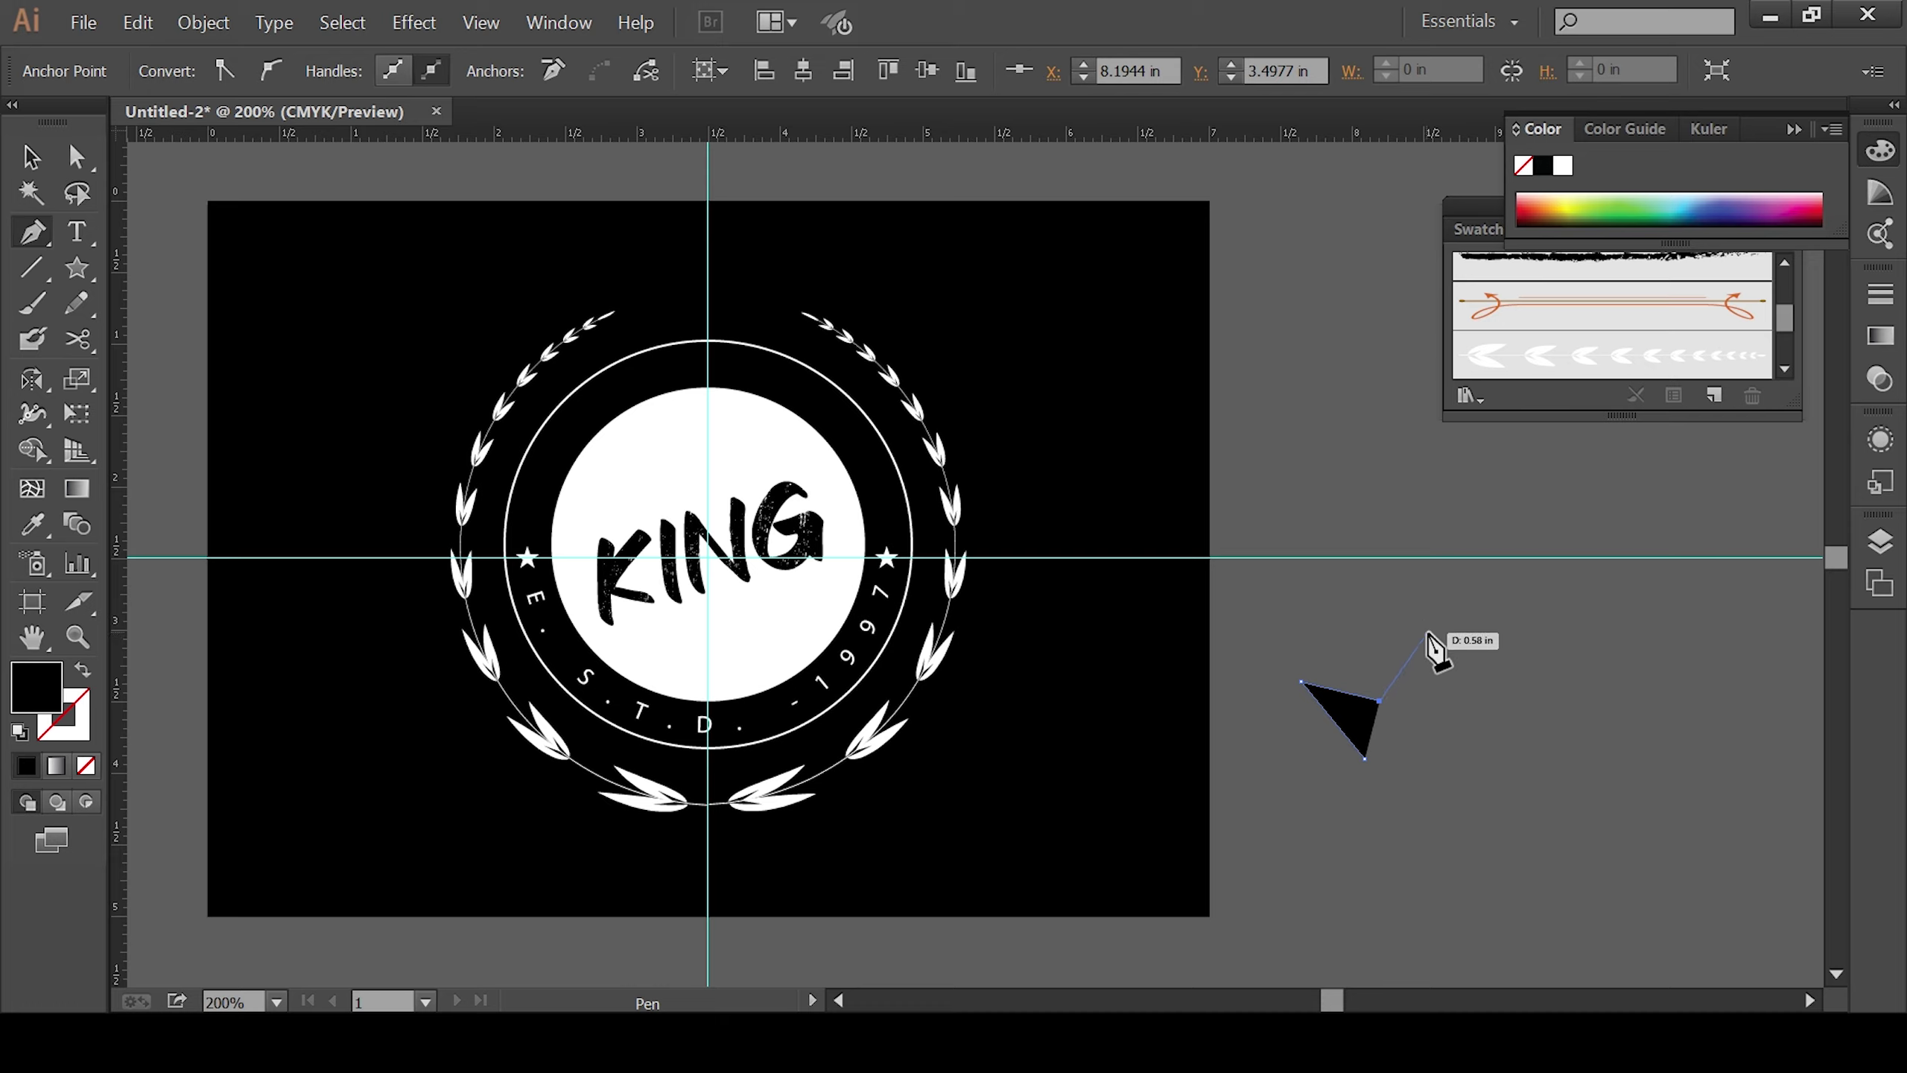
left_click(1427, 634)
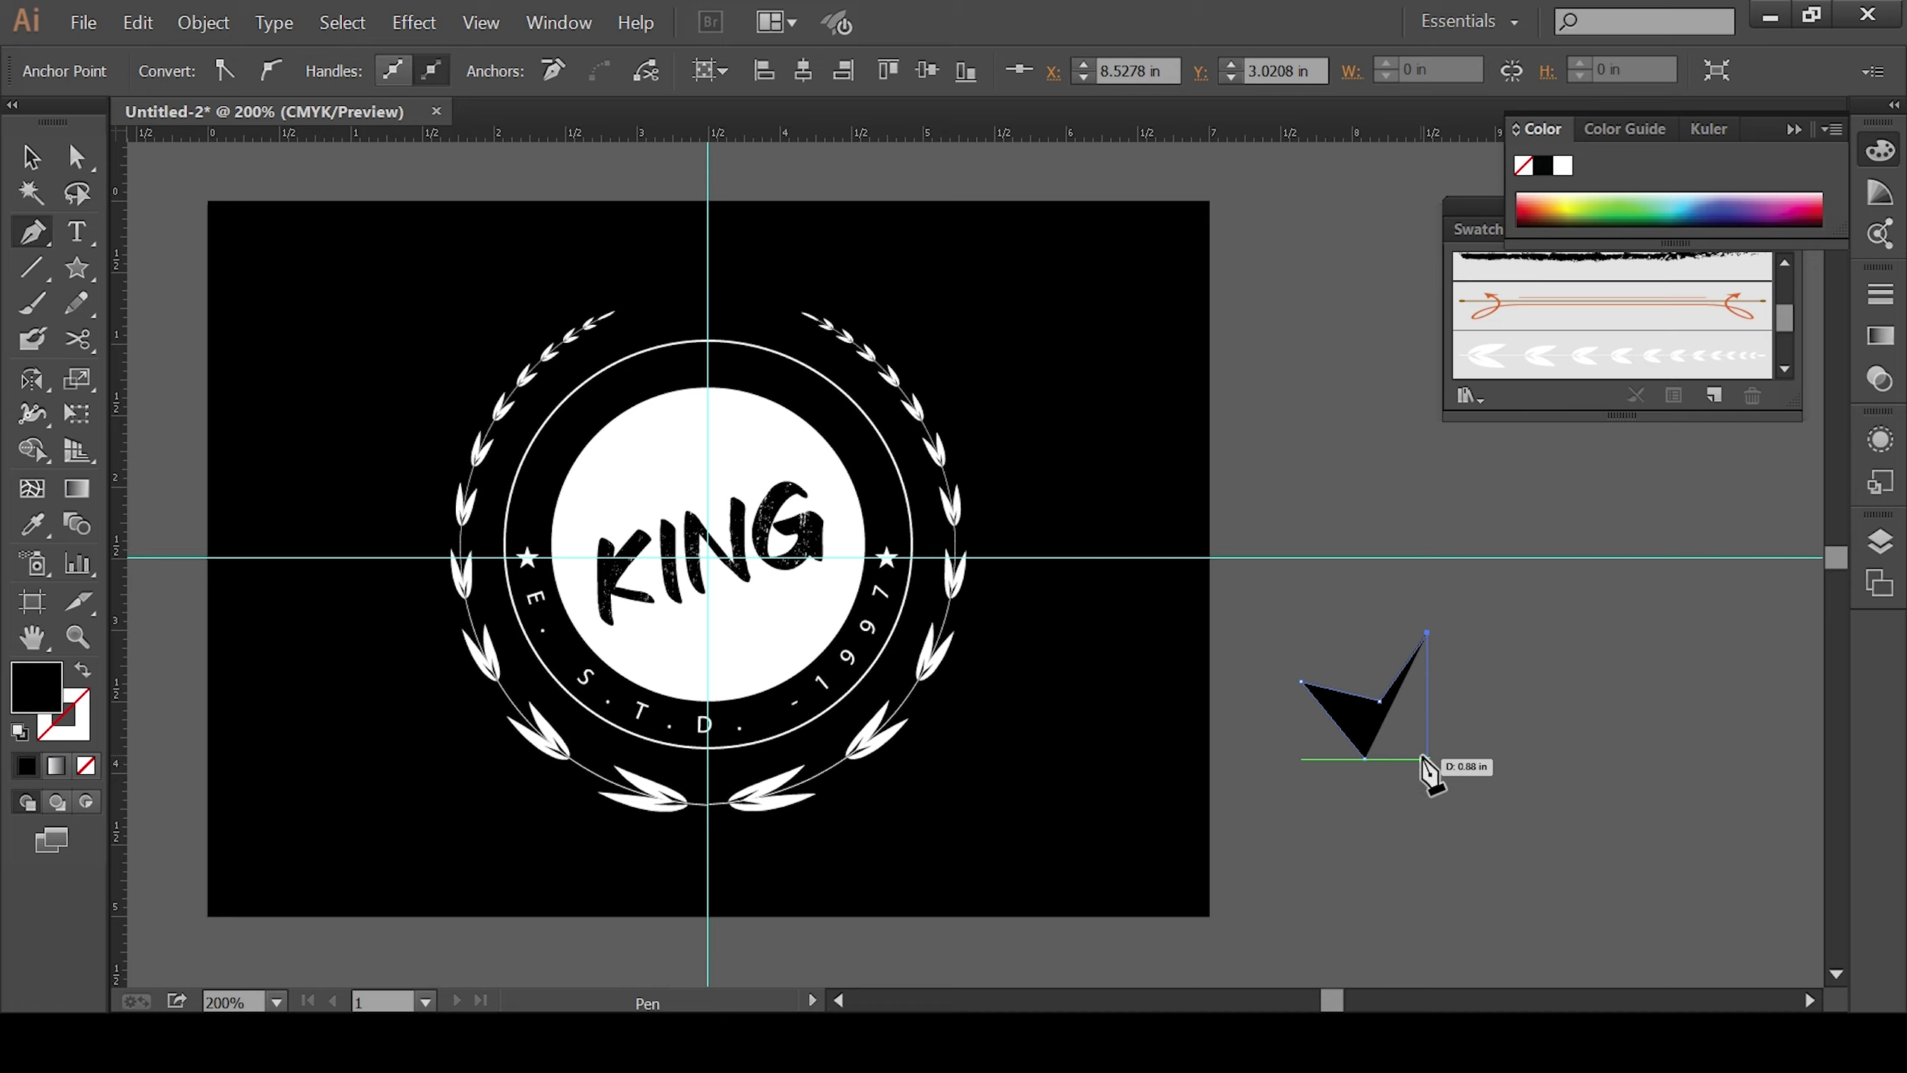
left_click(1427, 758)
left_click(1365, 759)
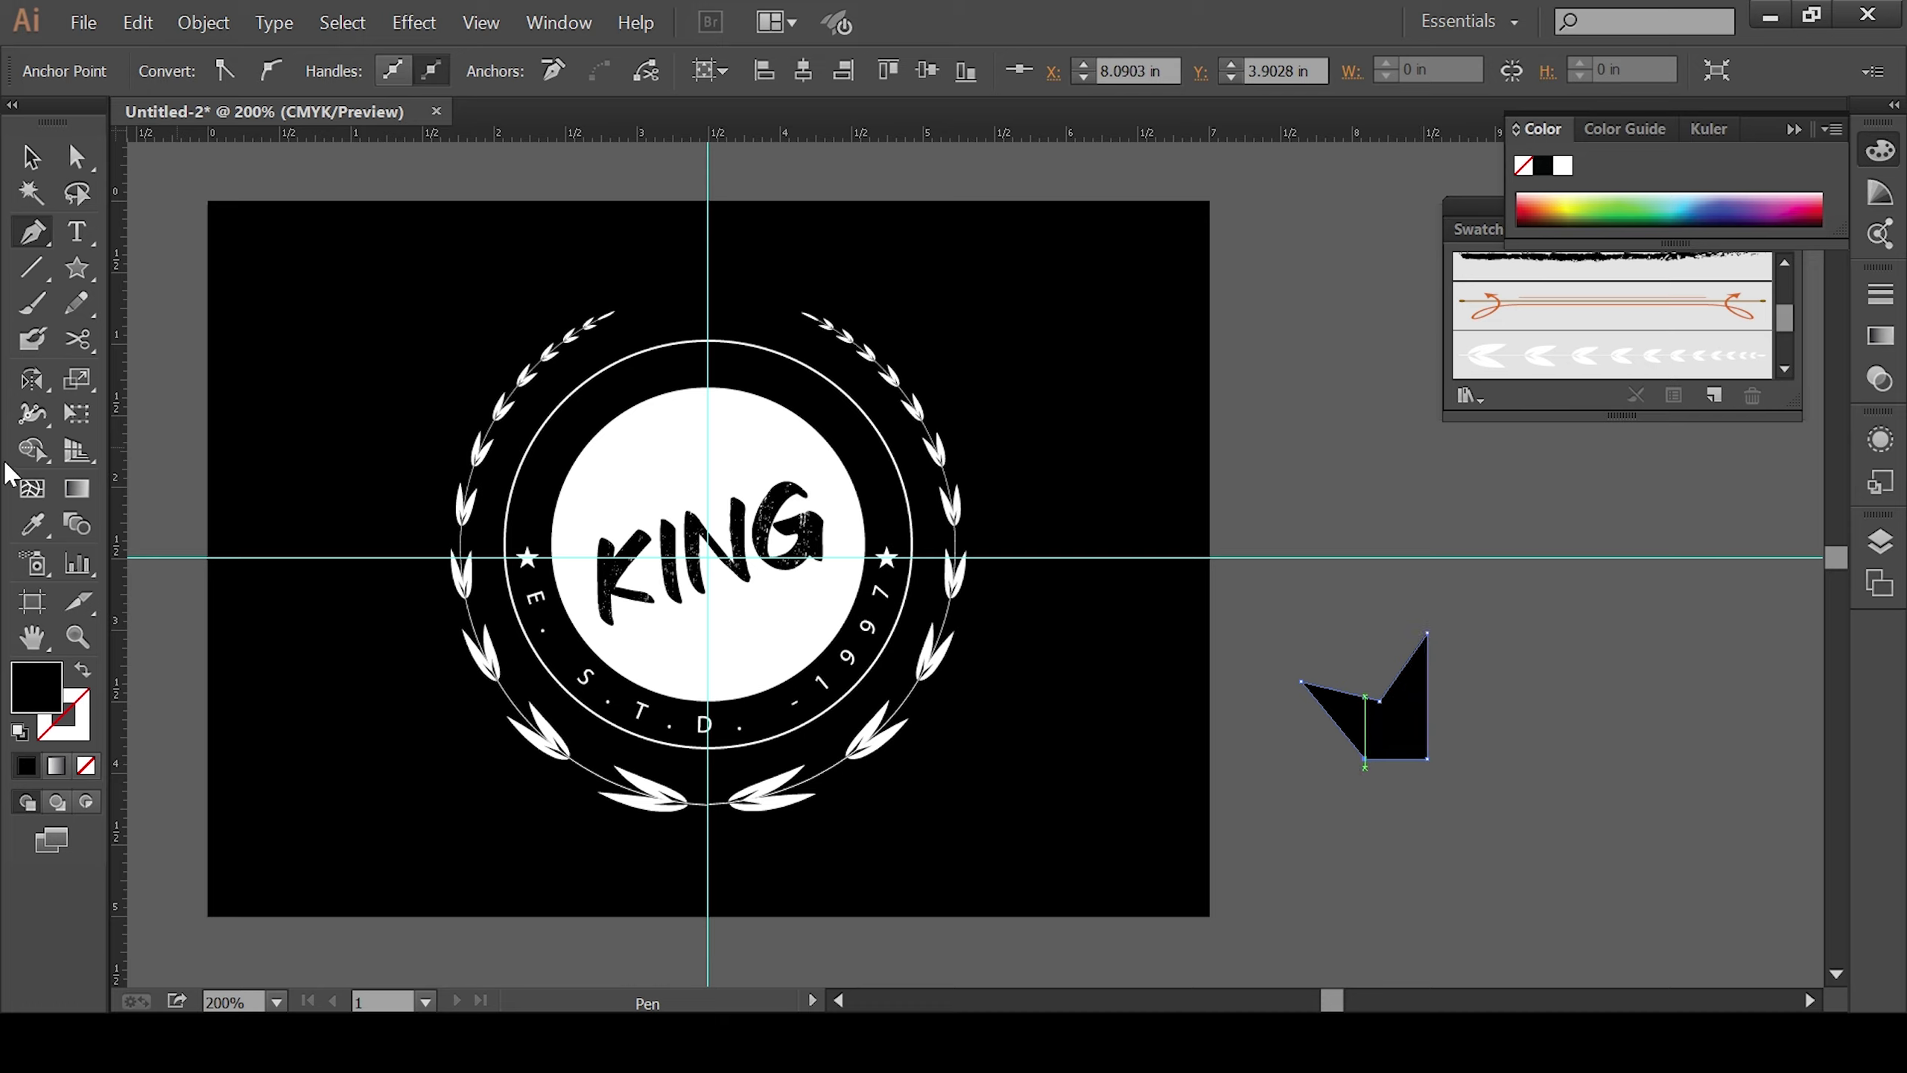
Step: Reflect a vertical copy of the crown half and butt it against the original
left_click(39, 164)
left_click(1381, 747)
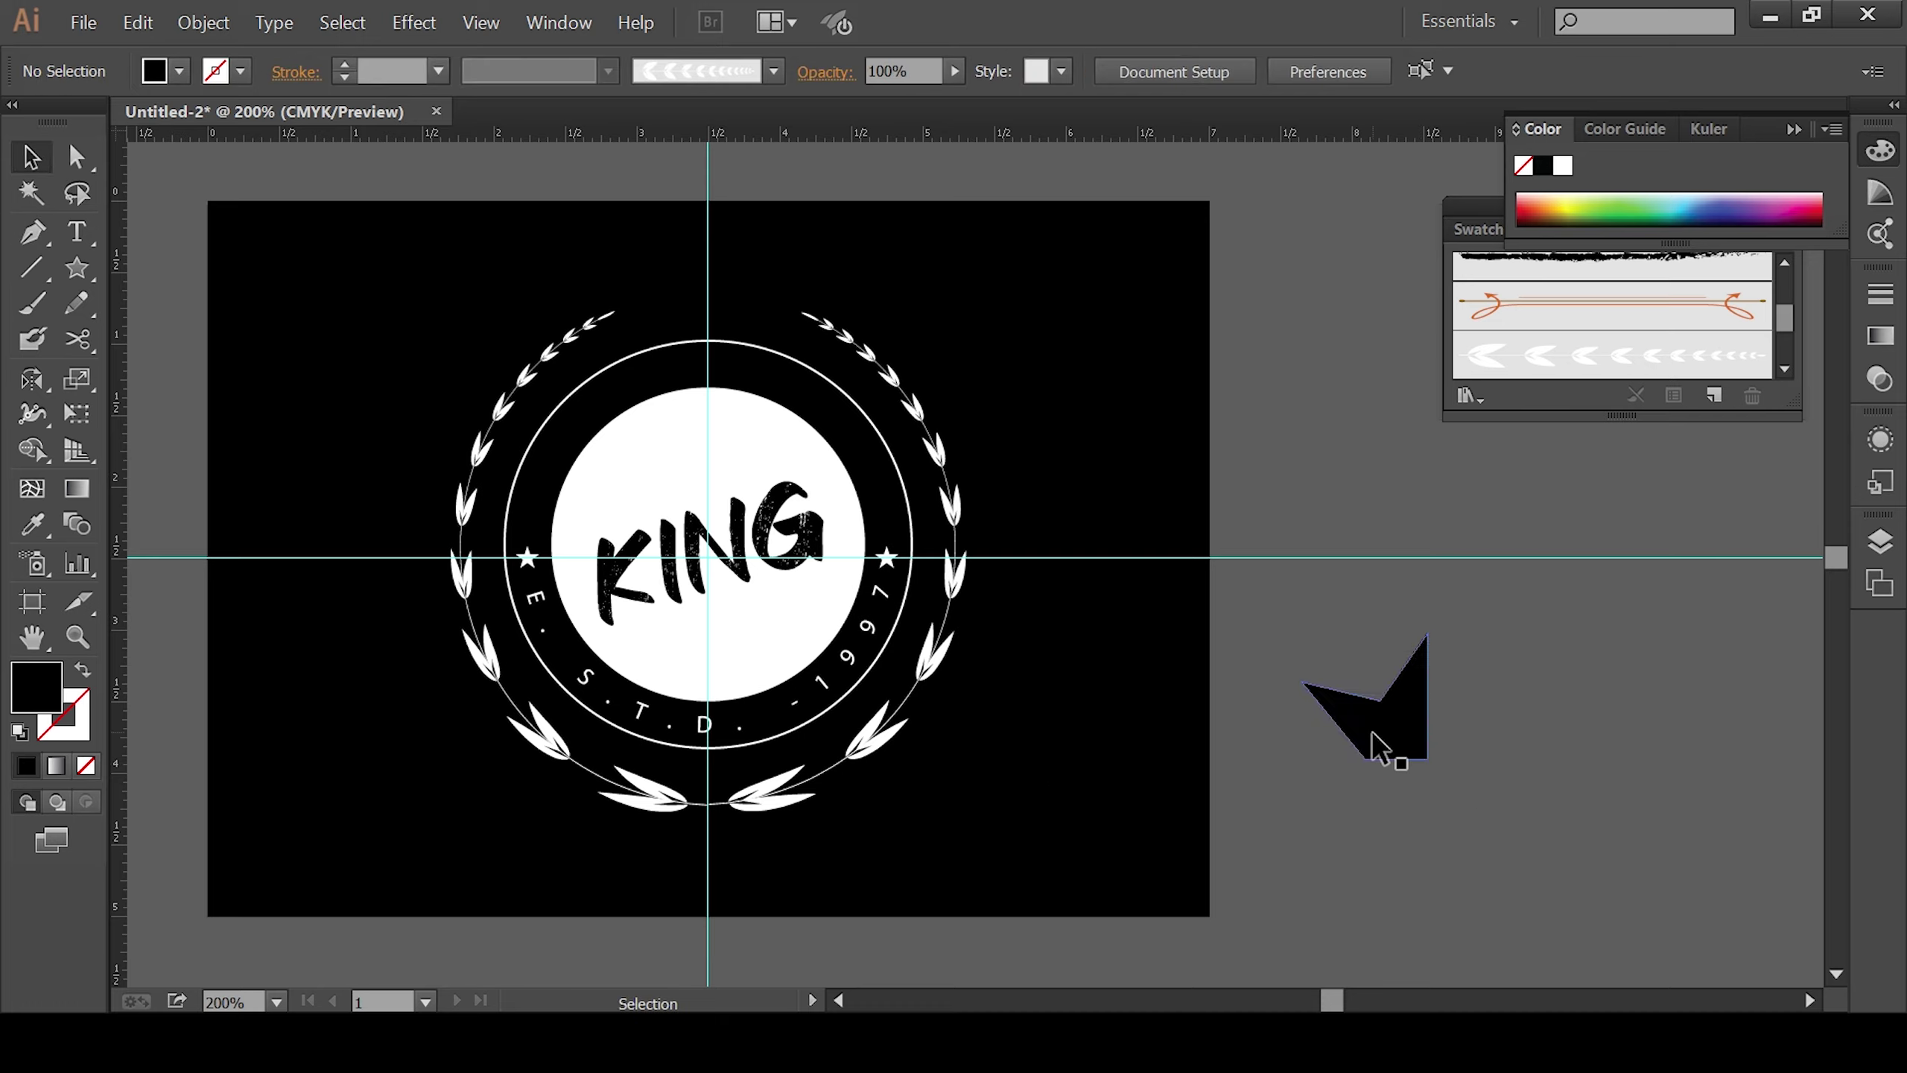
right_click(1391, 734)
mouse_move(1532, 647)
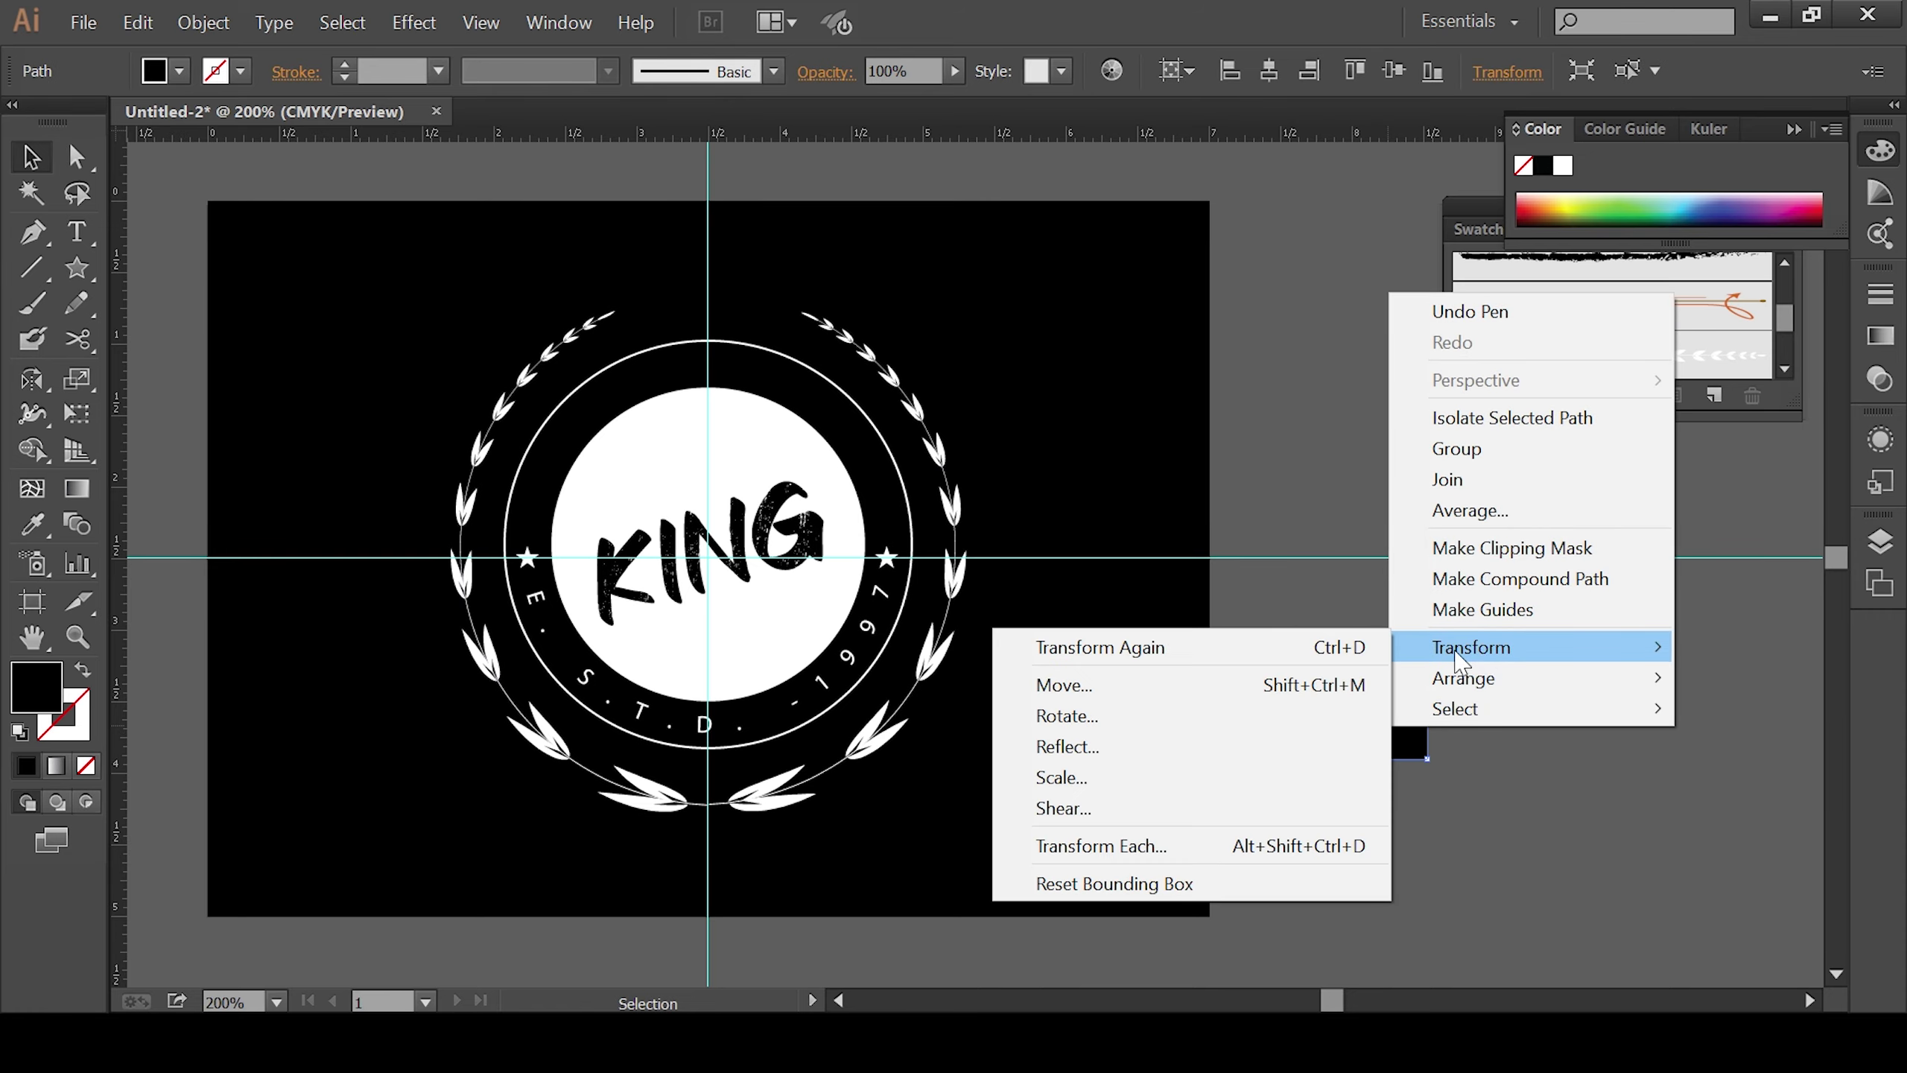
left_click(1231, 745)
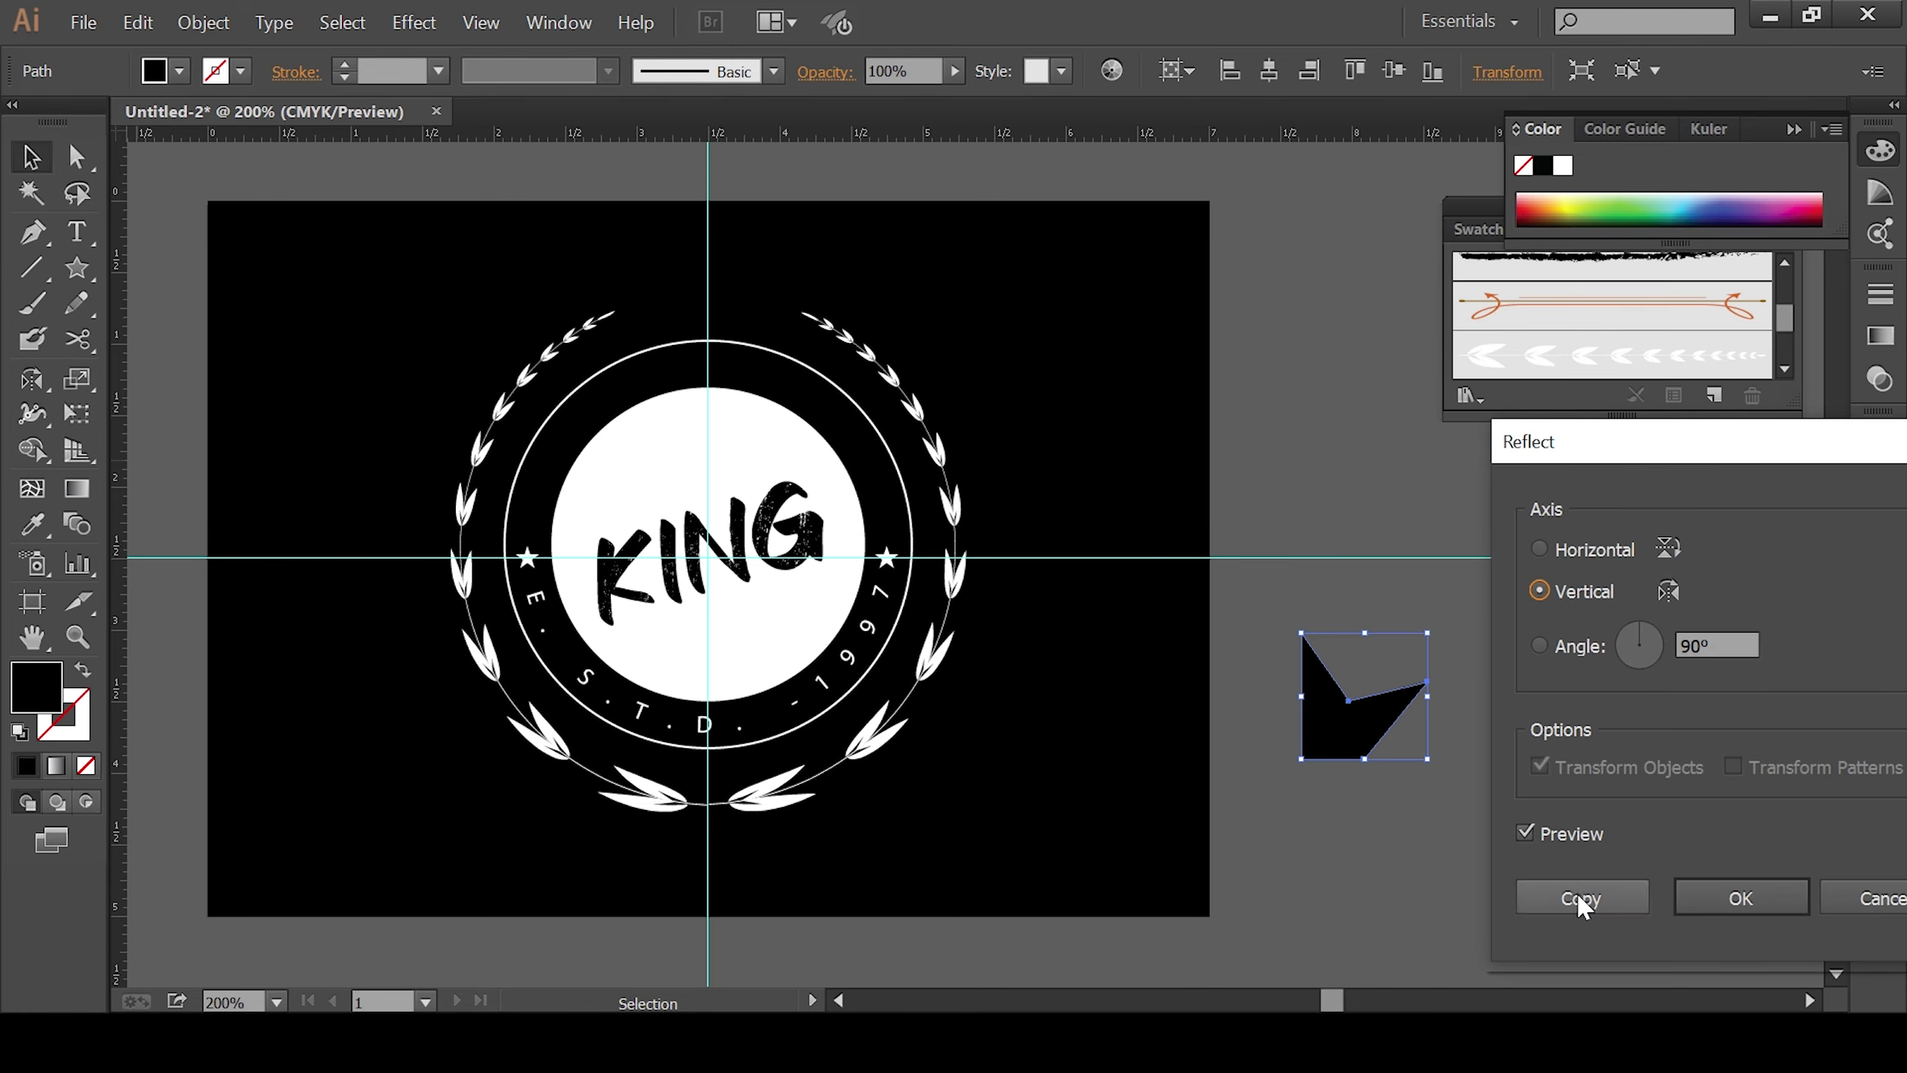
left_click(1545, 896)
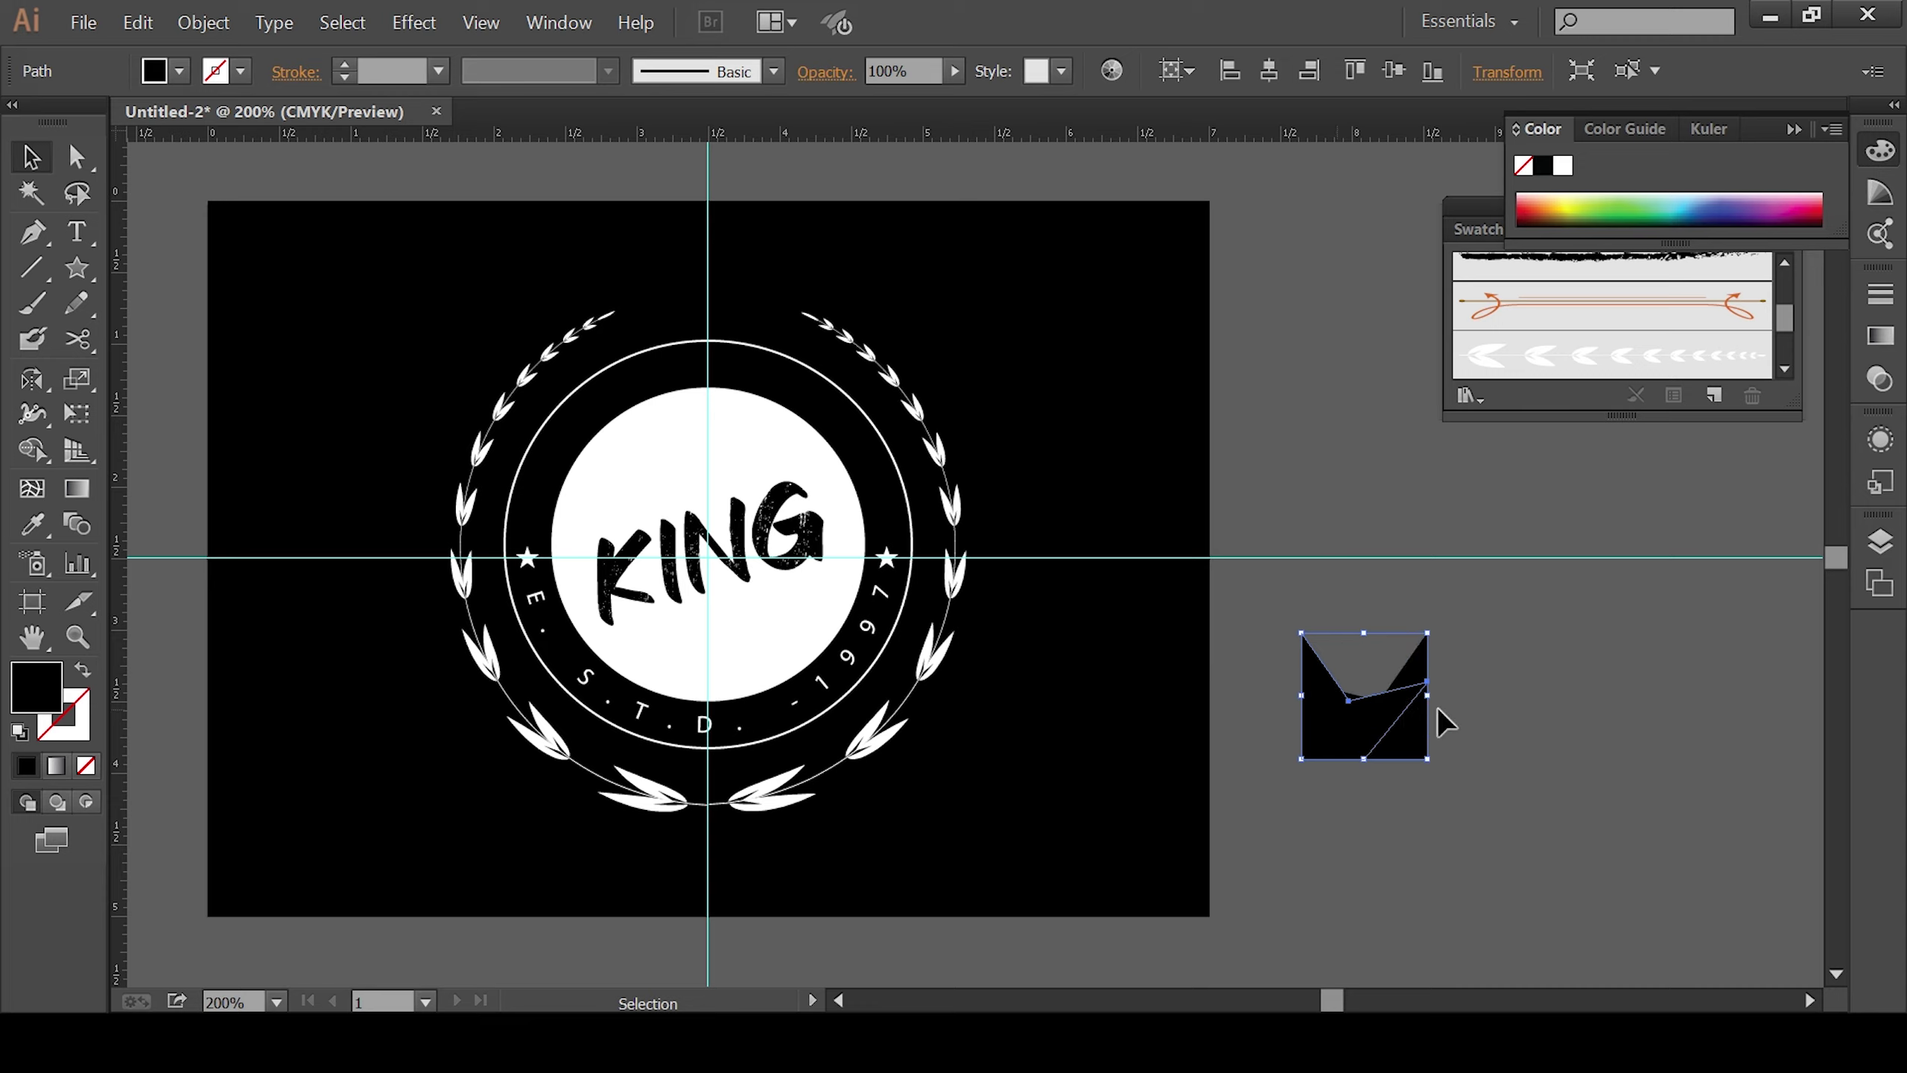
left_click_drag(1336, 707, 1475, 703)
key("Left")
key("Left")
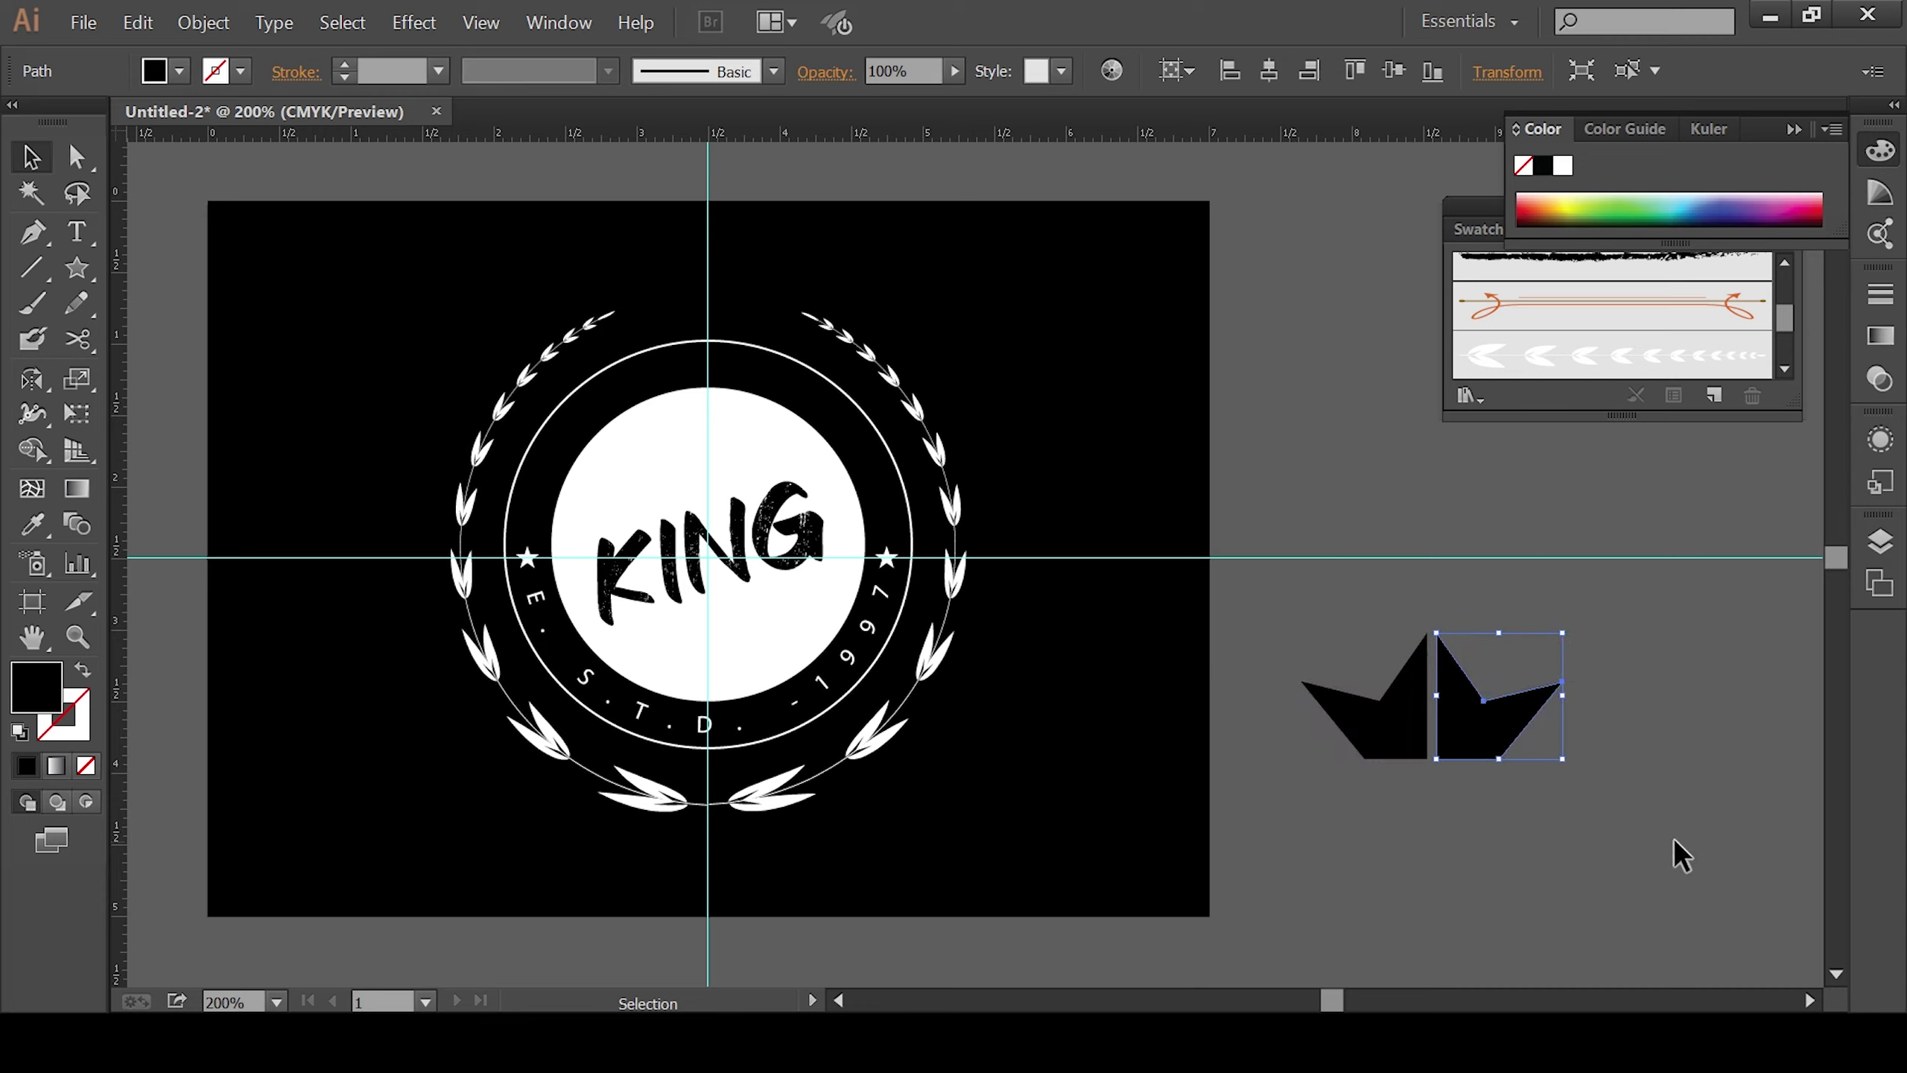
key("Left")
key("Left")
key("Left")
key("Left")
key("Left")
key("Left")
left_click(1548, 982)
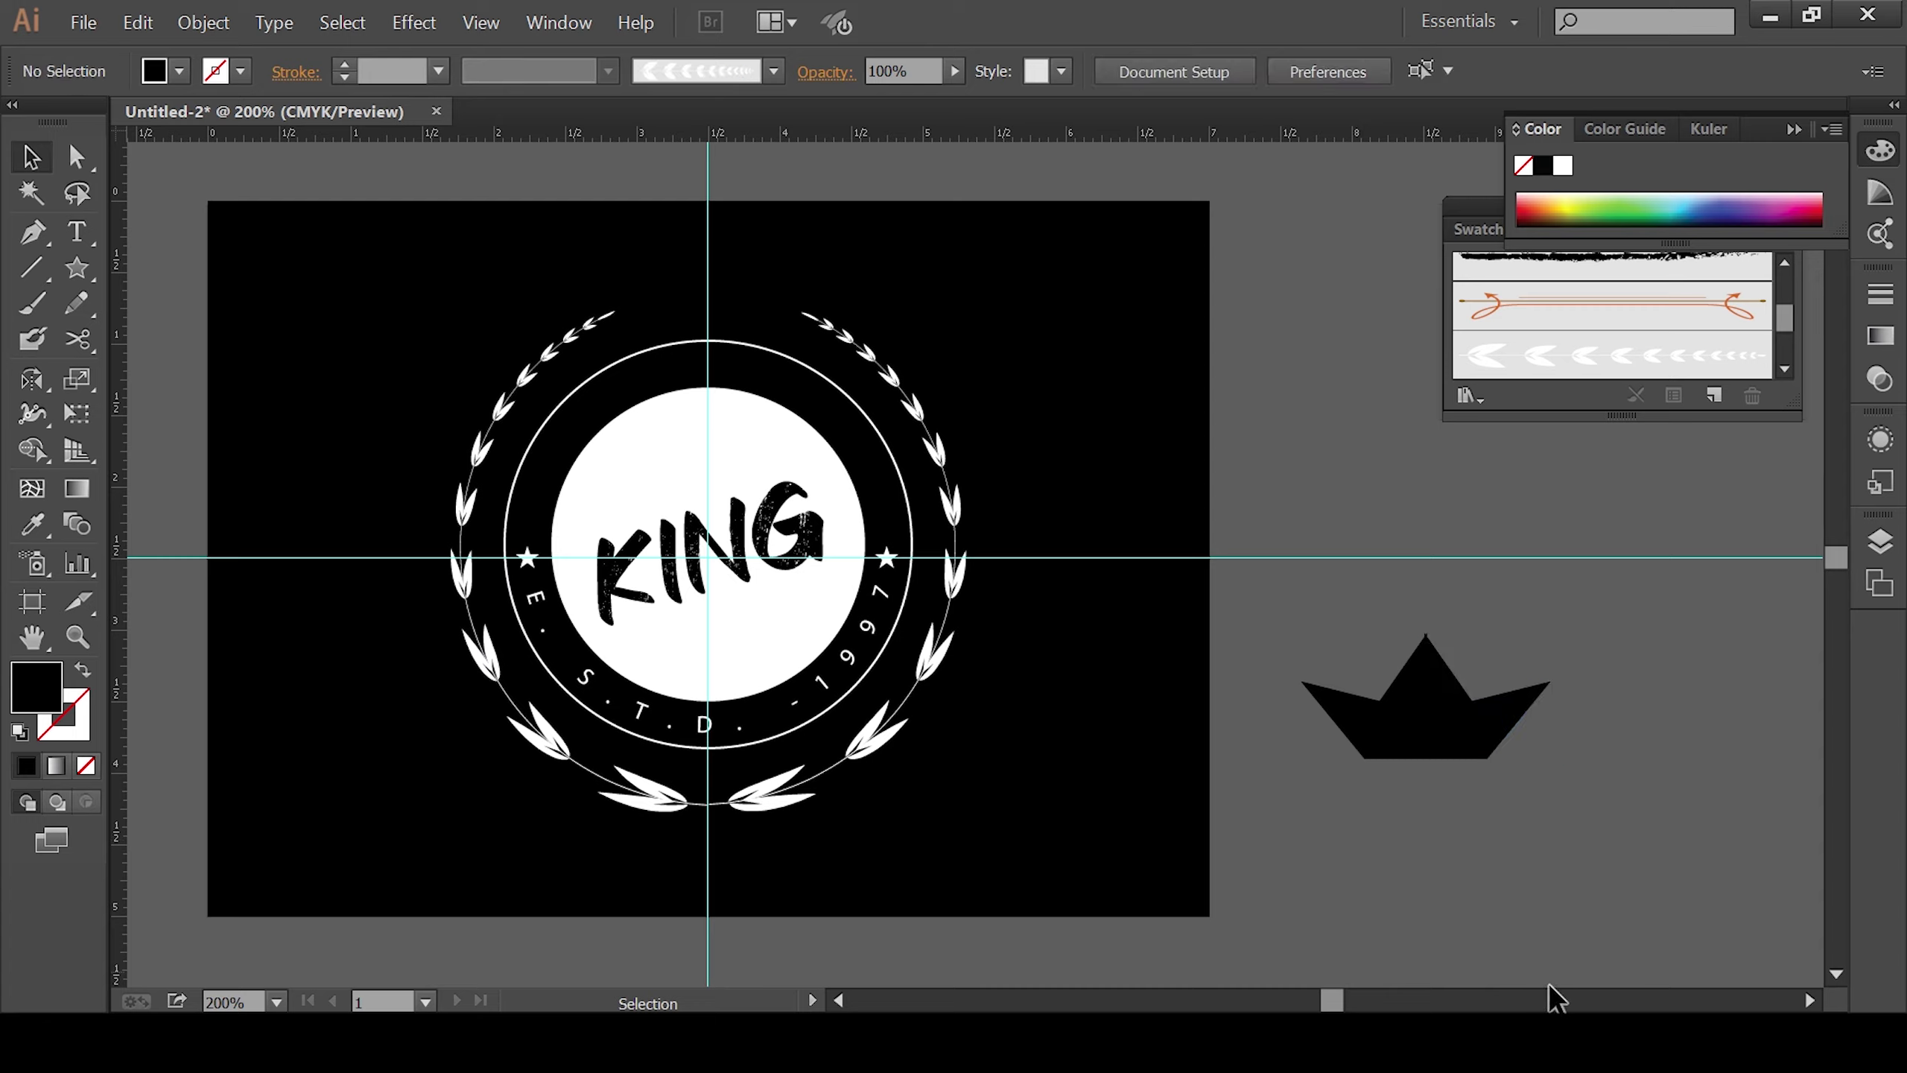
left_click(1473, 748)
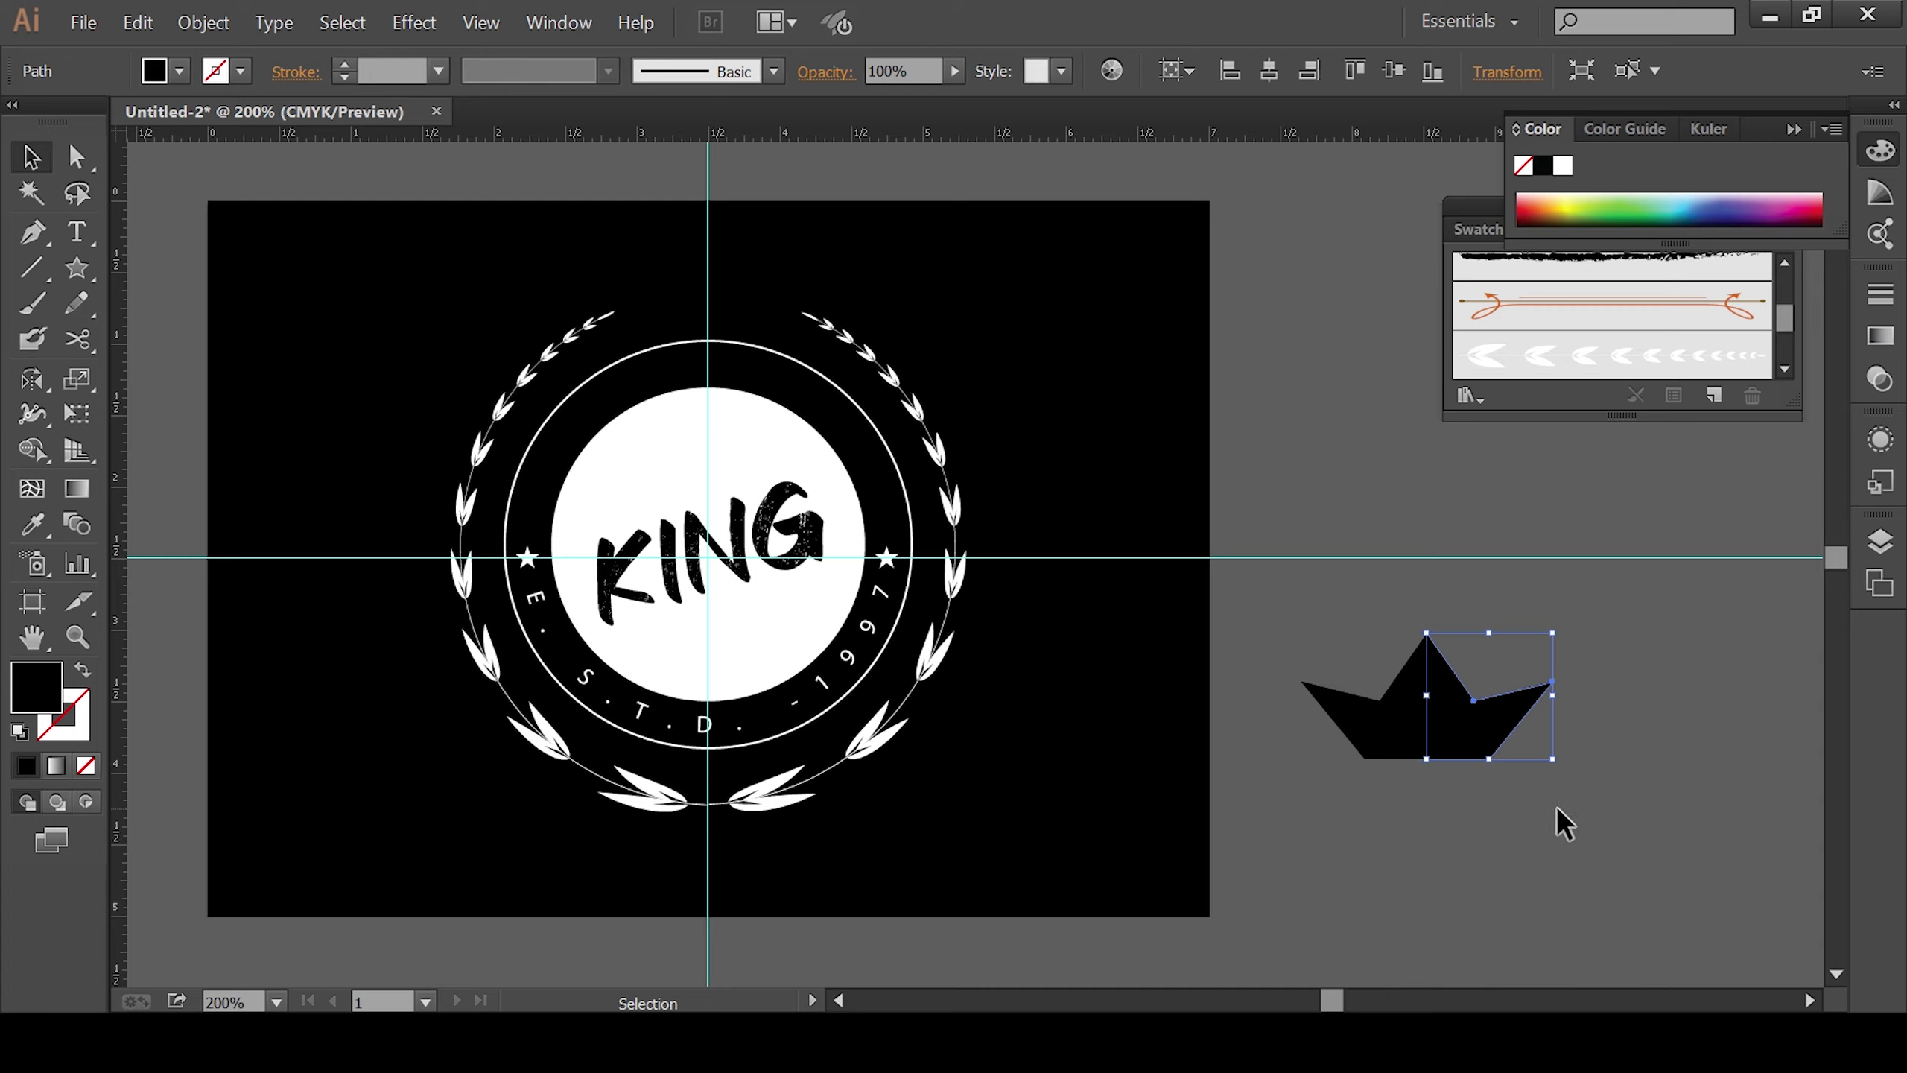
left_click(1555, 805)
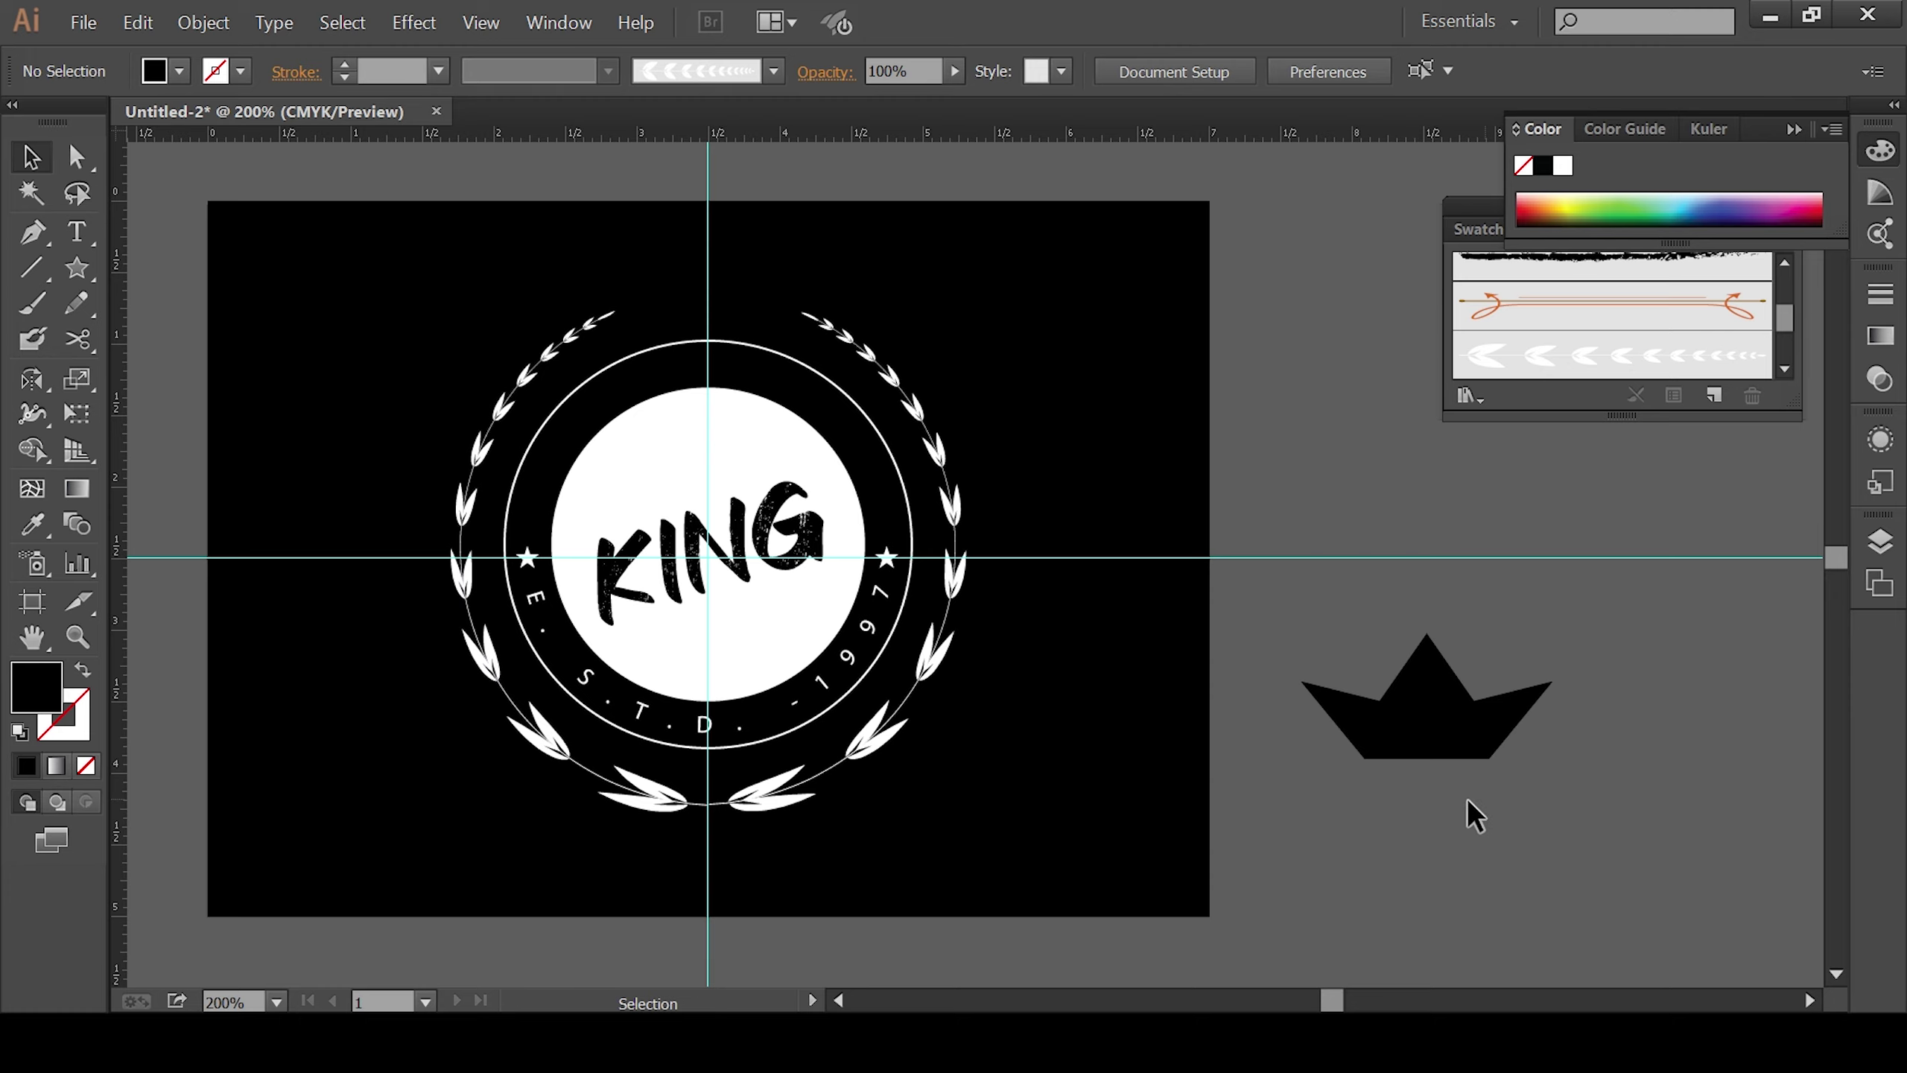
Step: Merge the two crown halves into one shape using the Pathfinder panel
left_click_drag(1621, 825, 1623, 904)
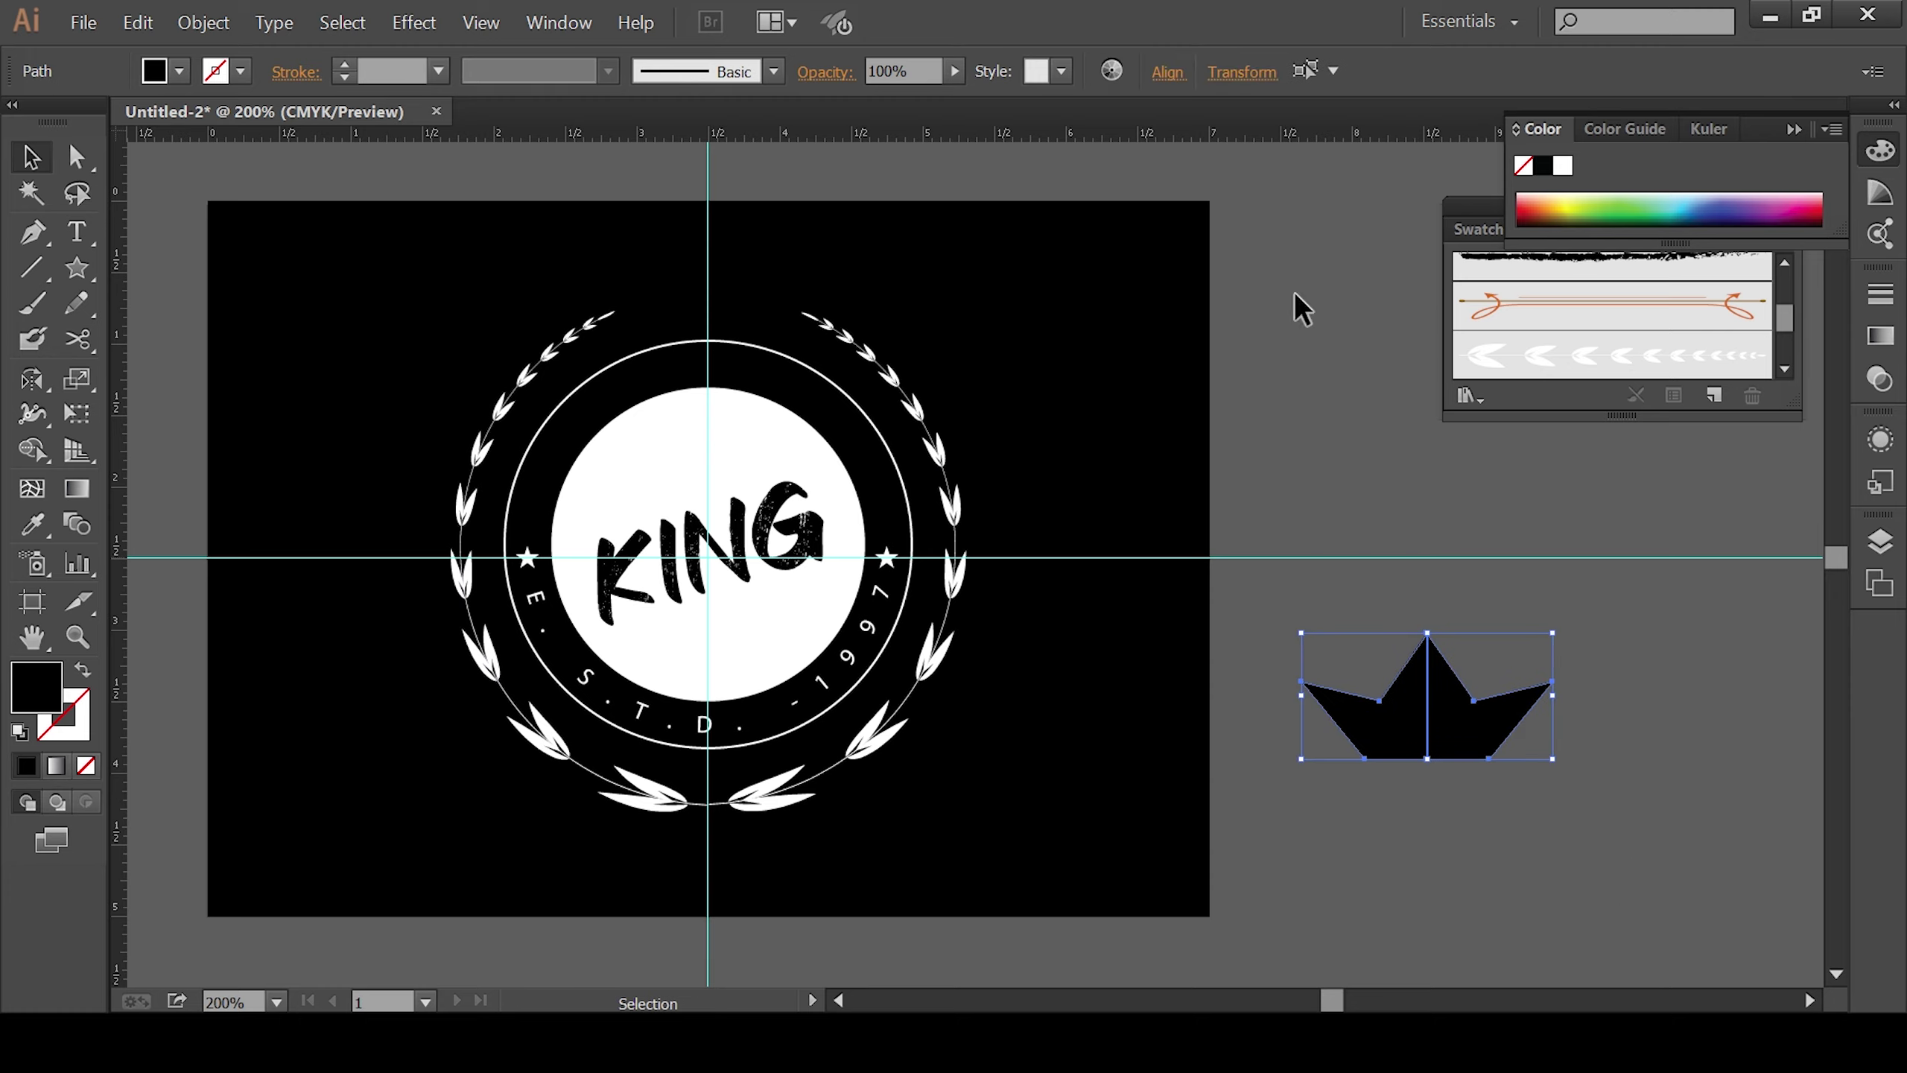
left_click(559, 22)
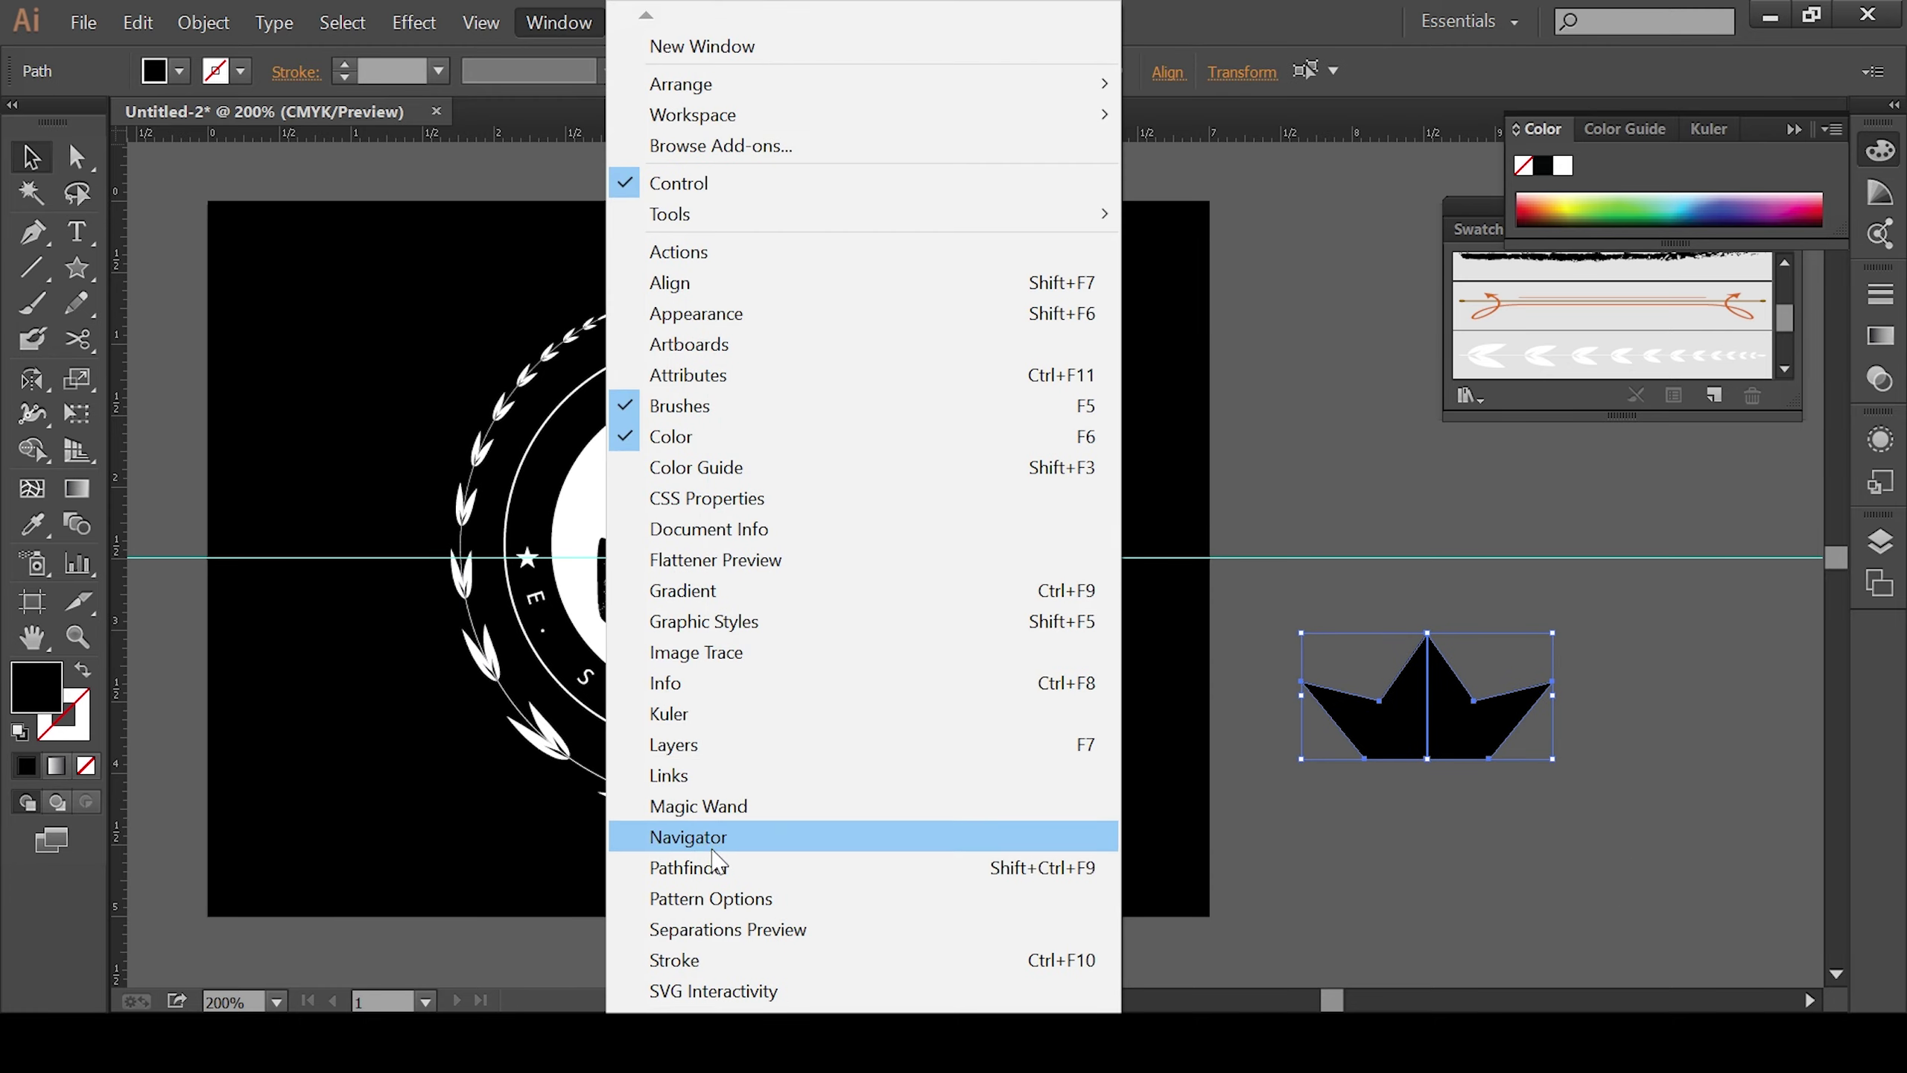
left_click(712, 868)
left_click(1113, 259)
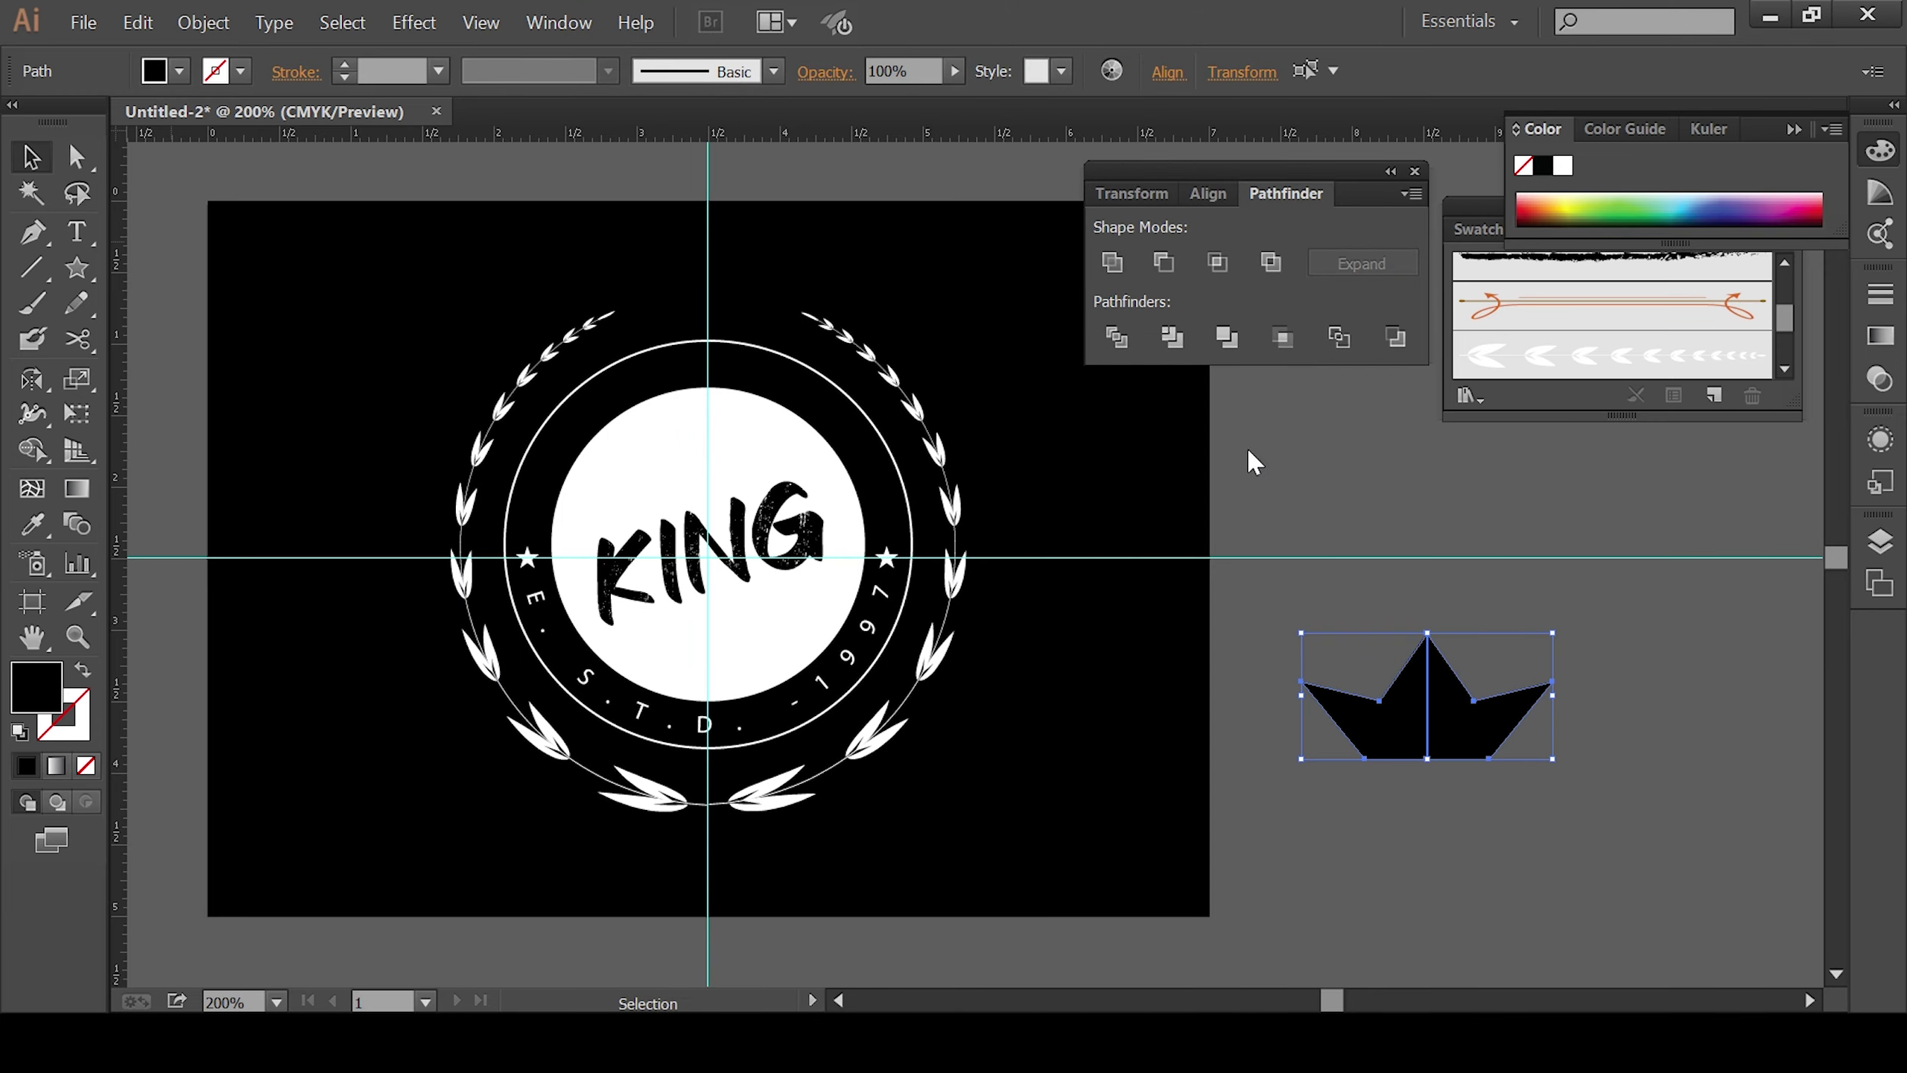
left_click(1554, 563)
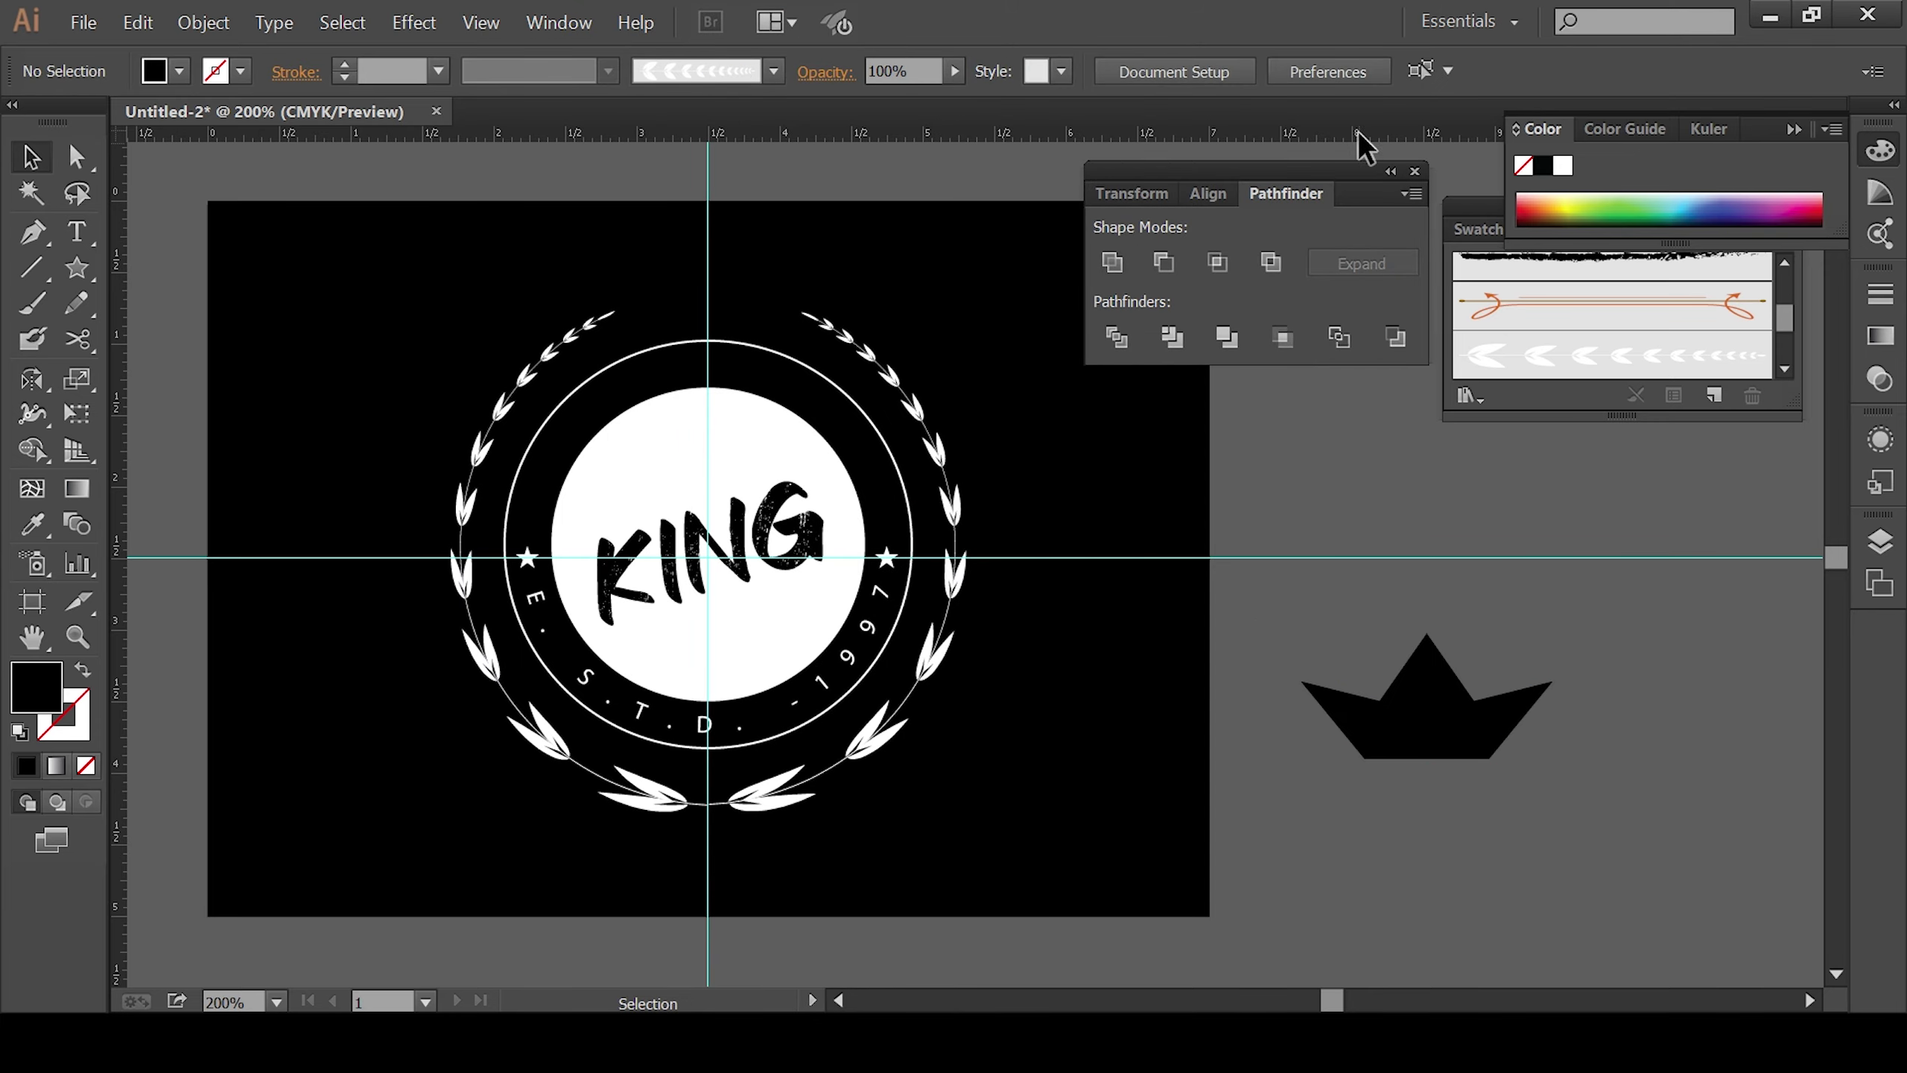
left_click(1414, 170)
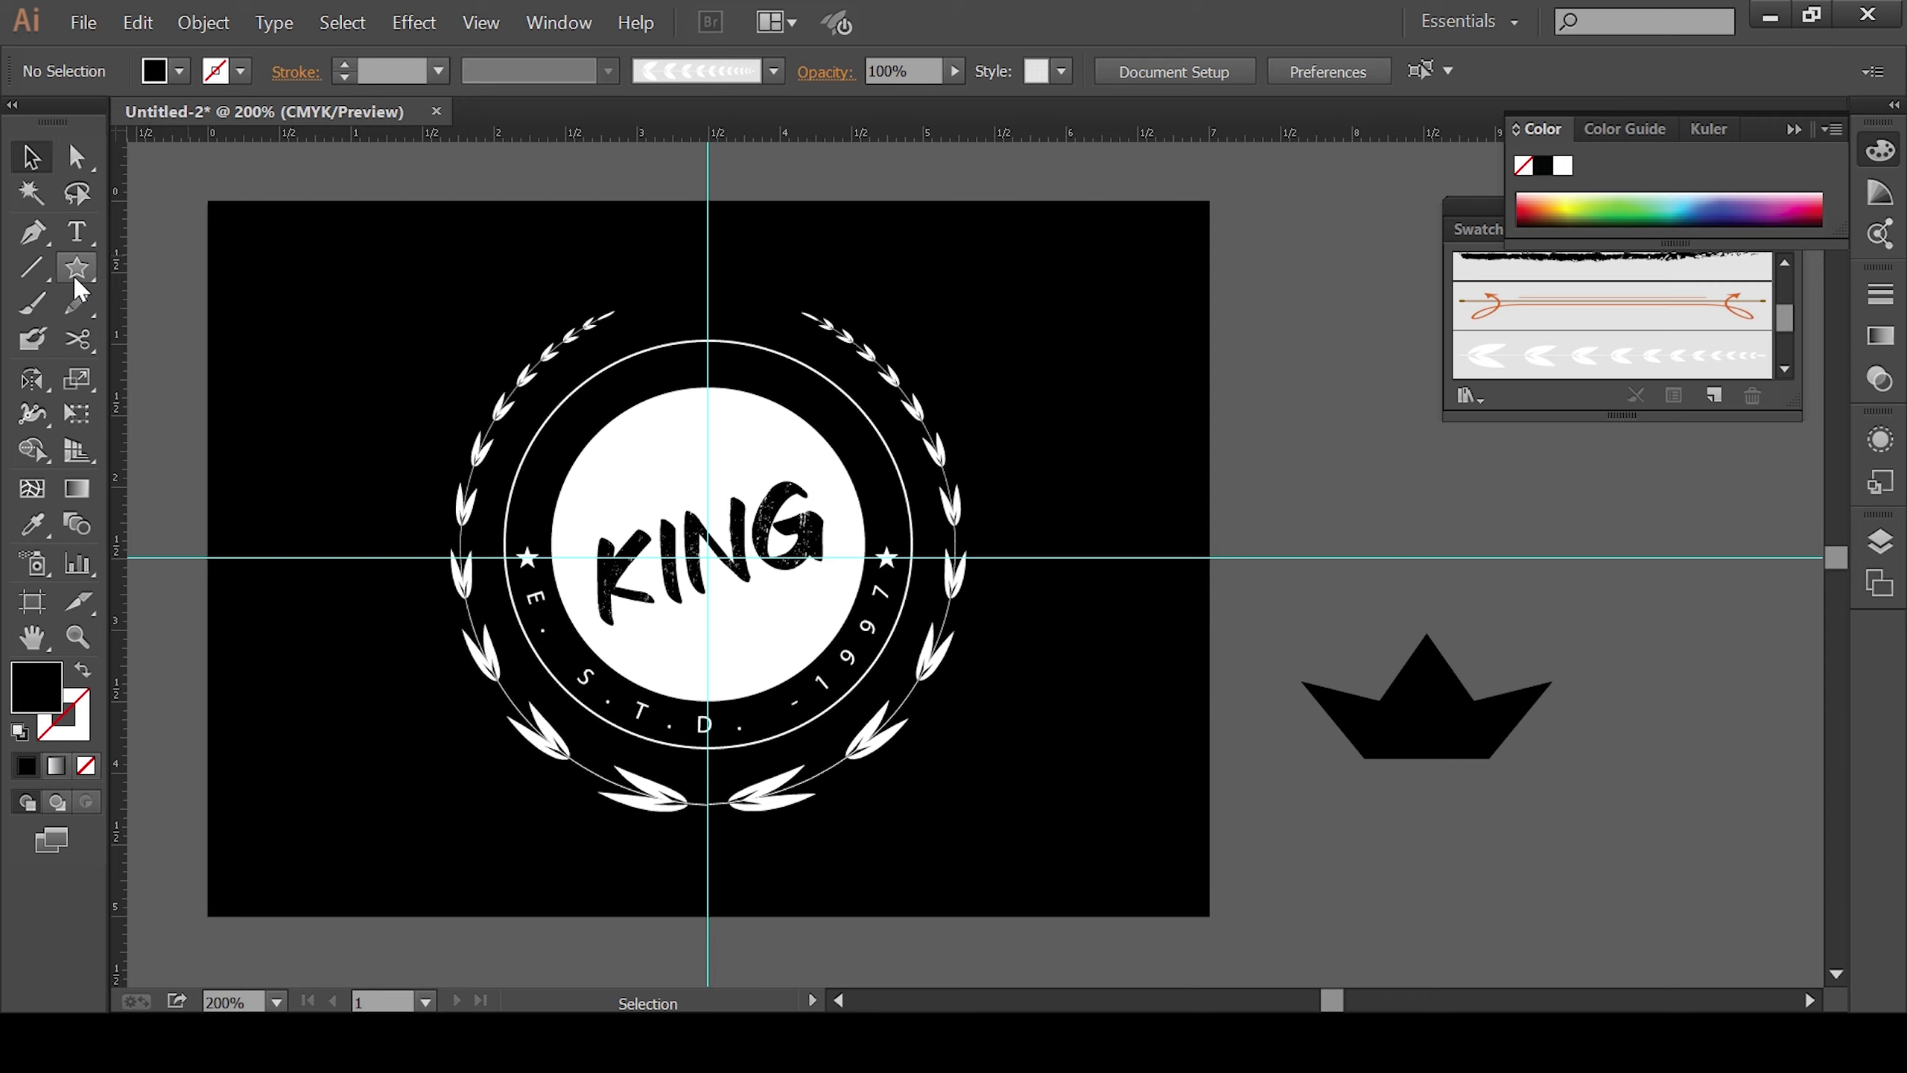
Step: Draw a circle at the shape's left notch and place a copy on the right
left_click_drag(75, 279, 195, 337)
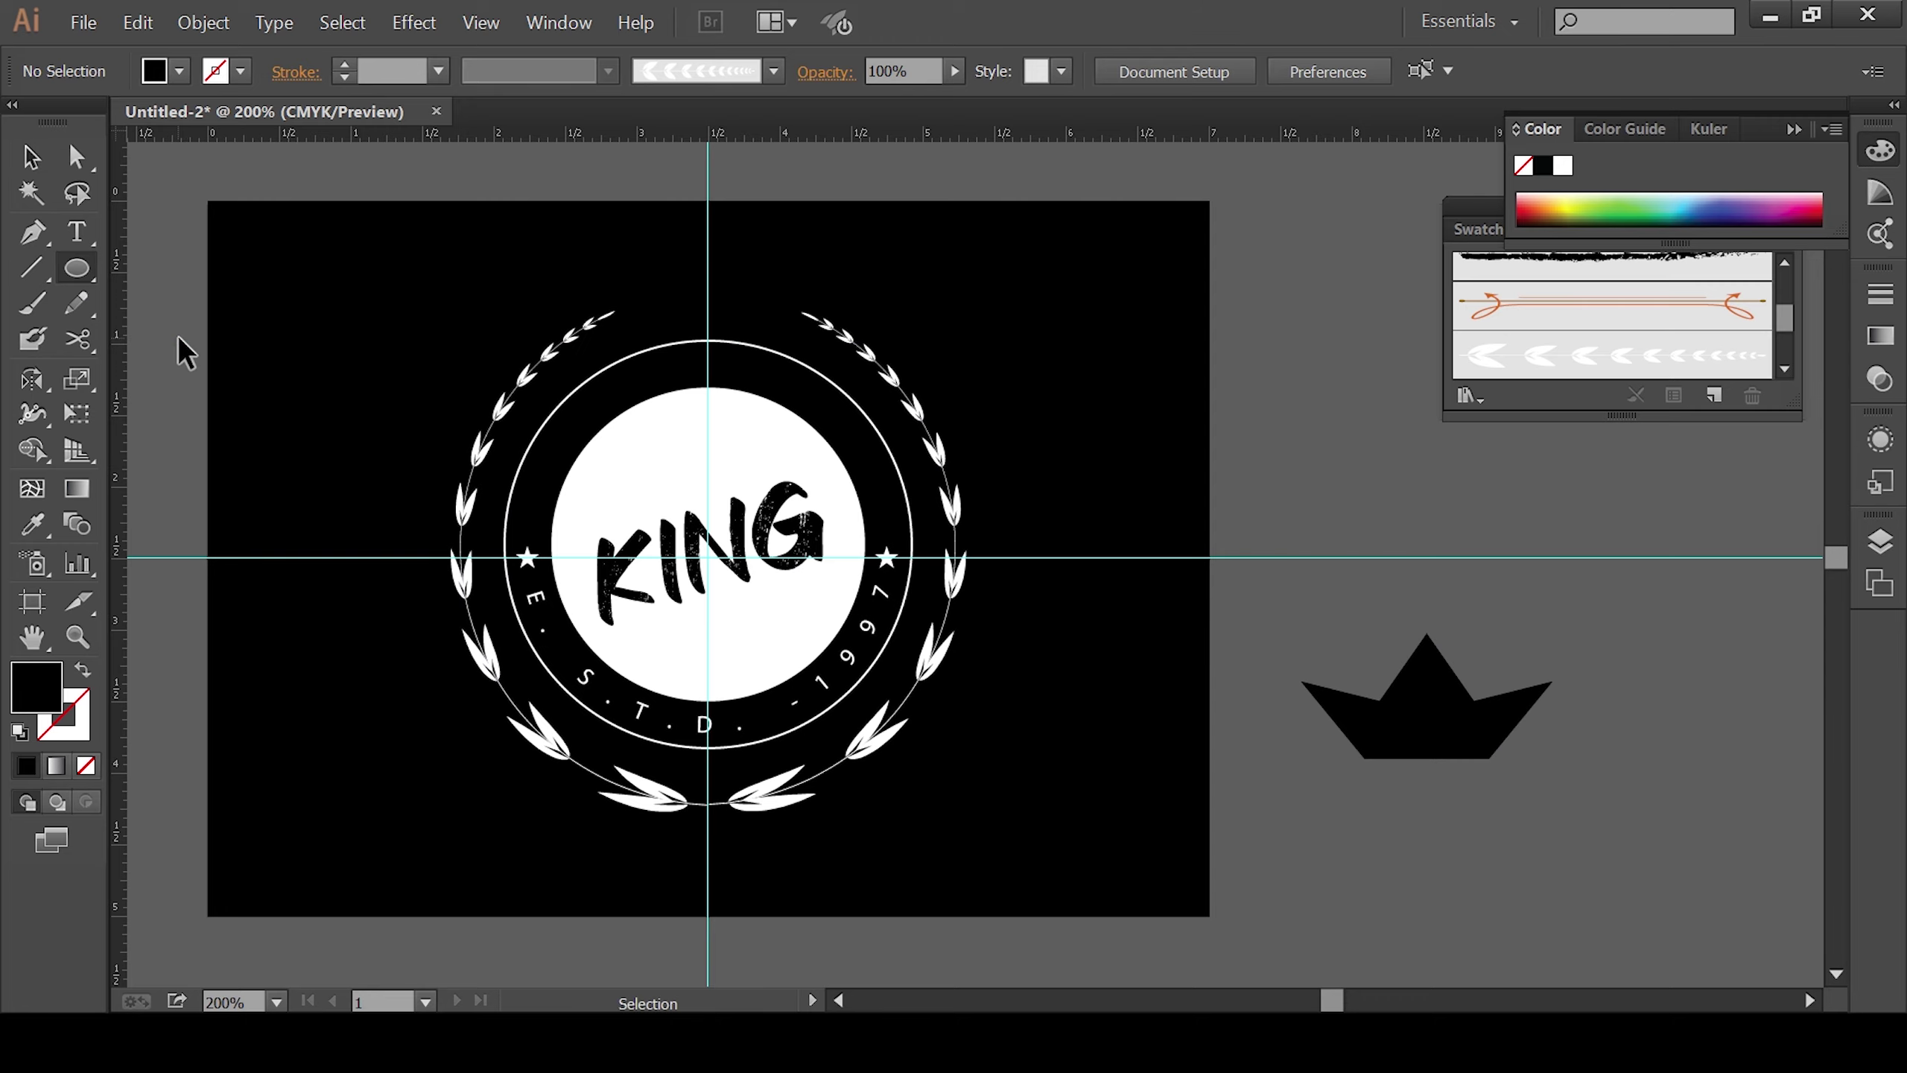
key("ctrl+plus")
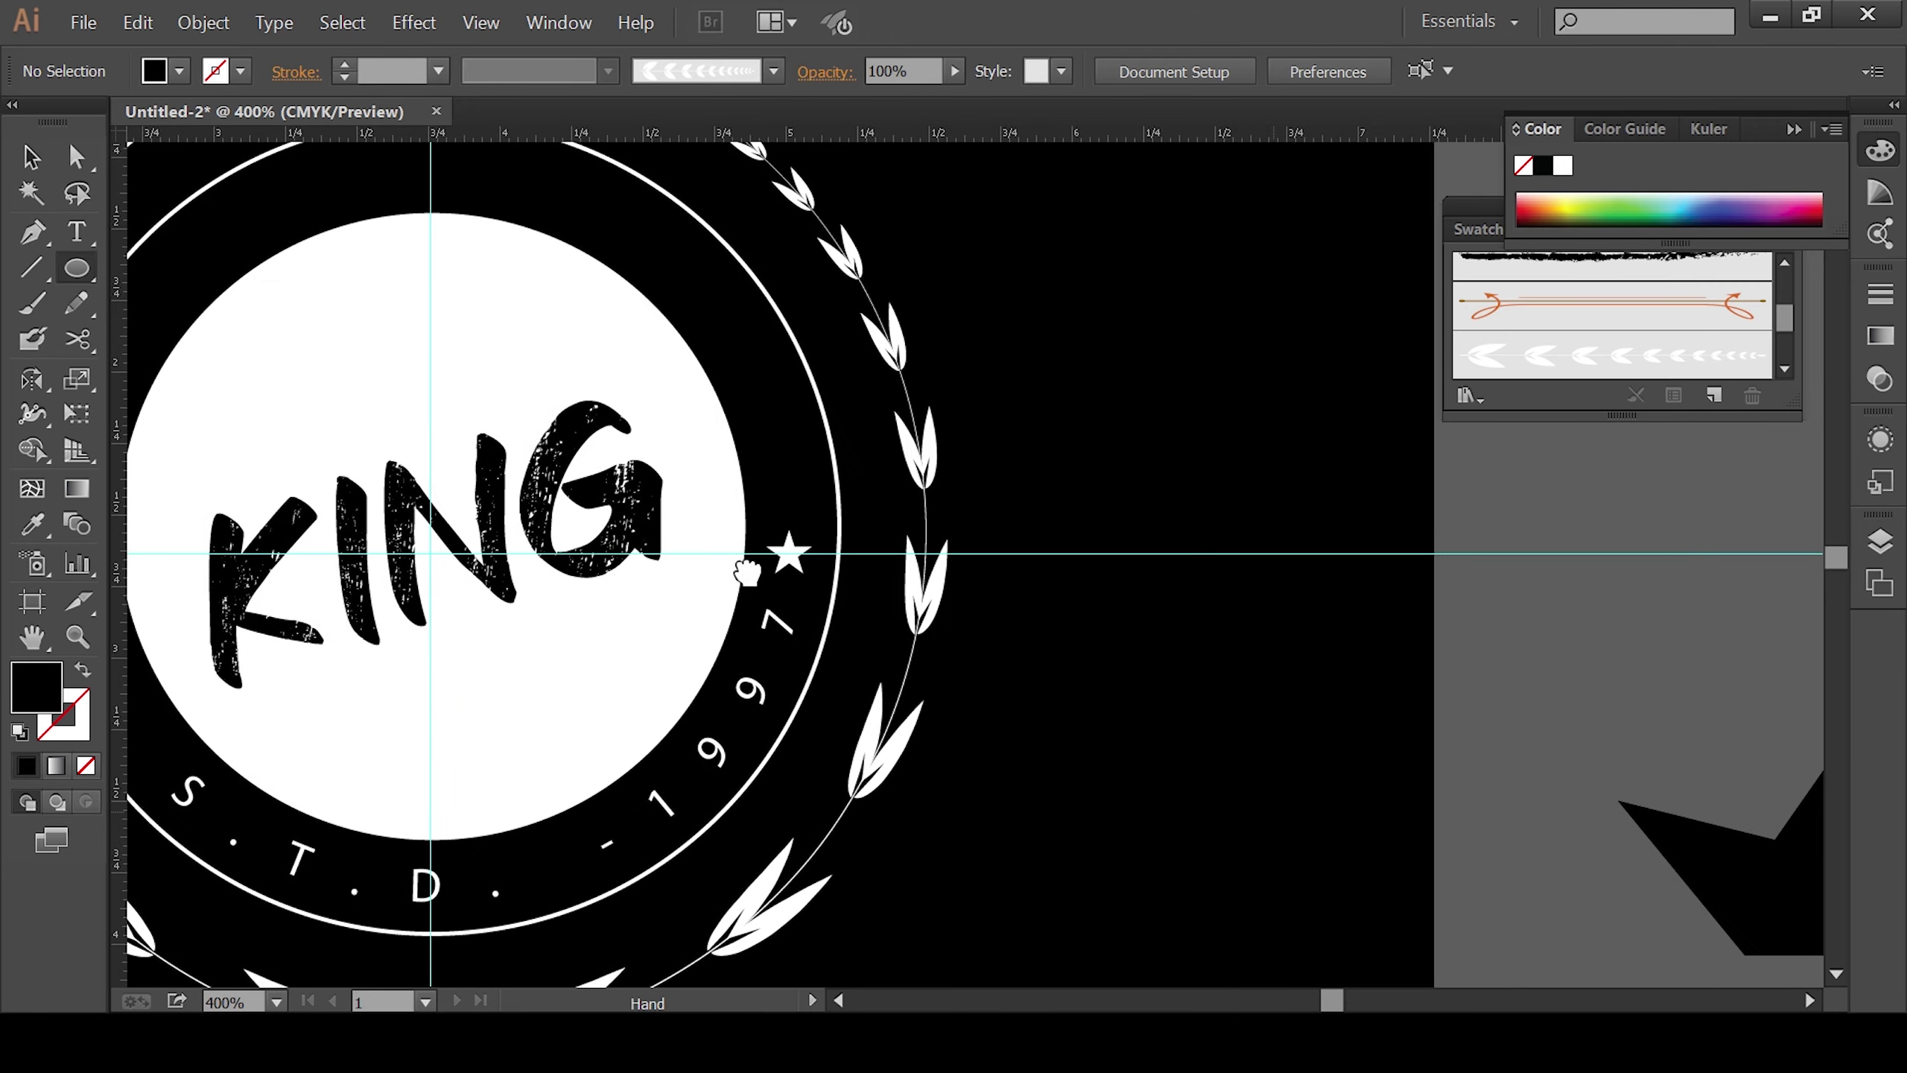
left_click_drag(747, 572, 138, 274)
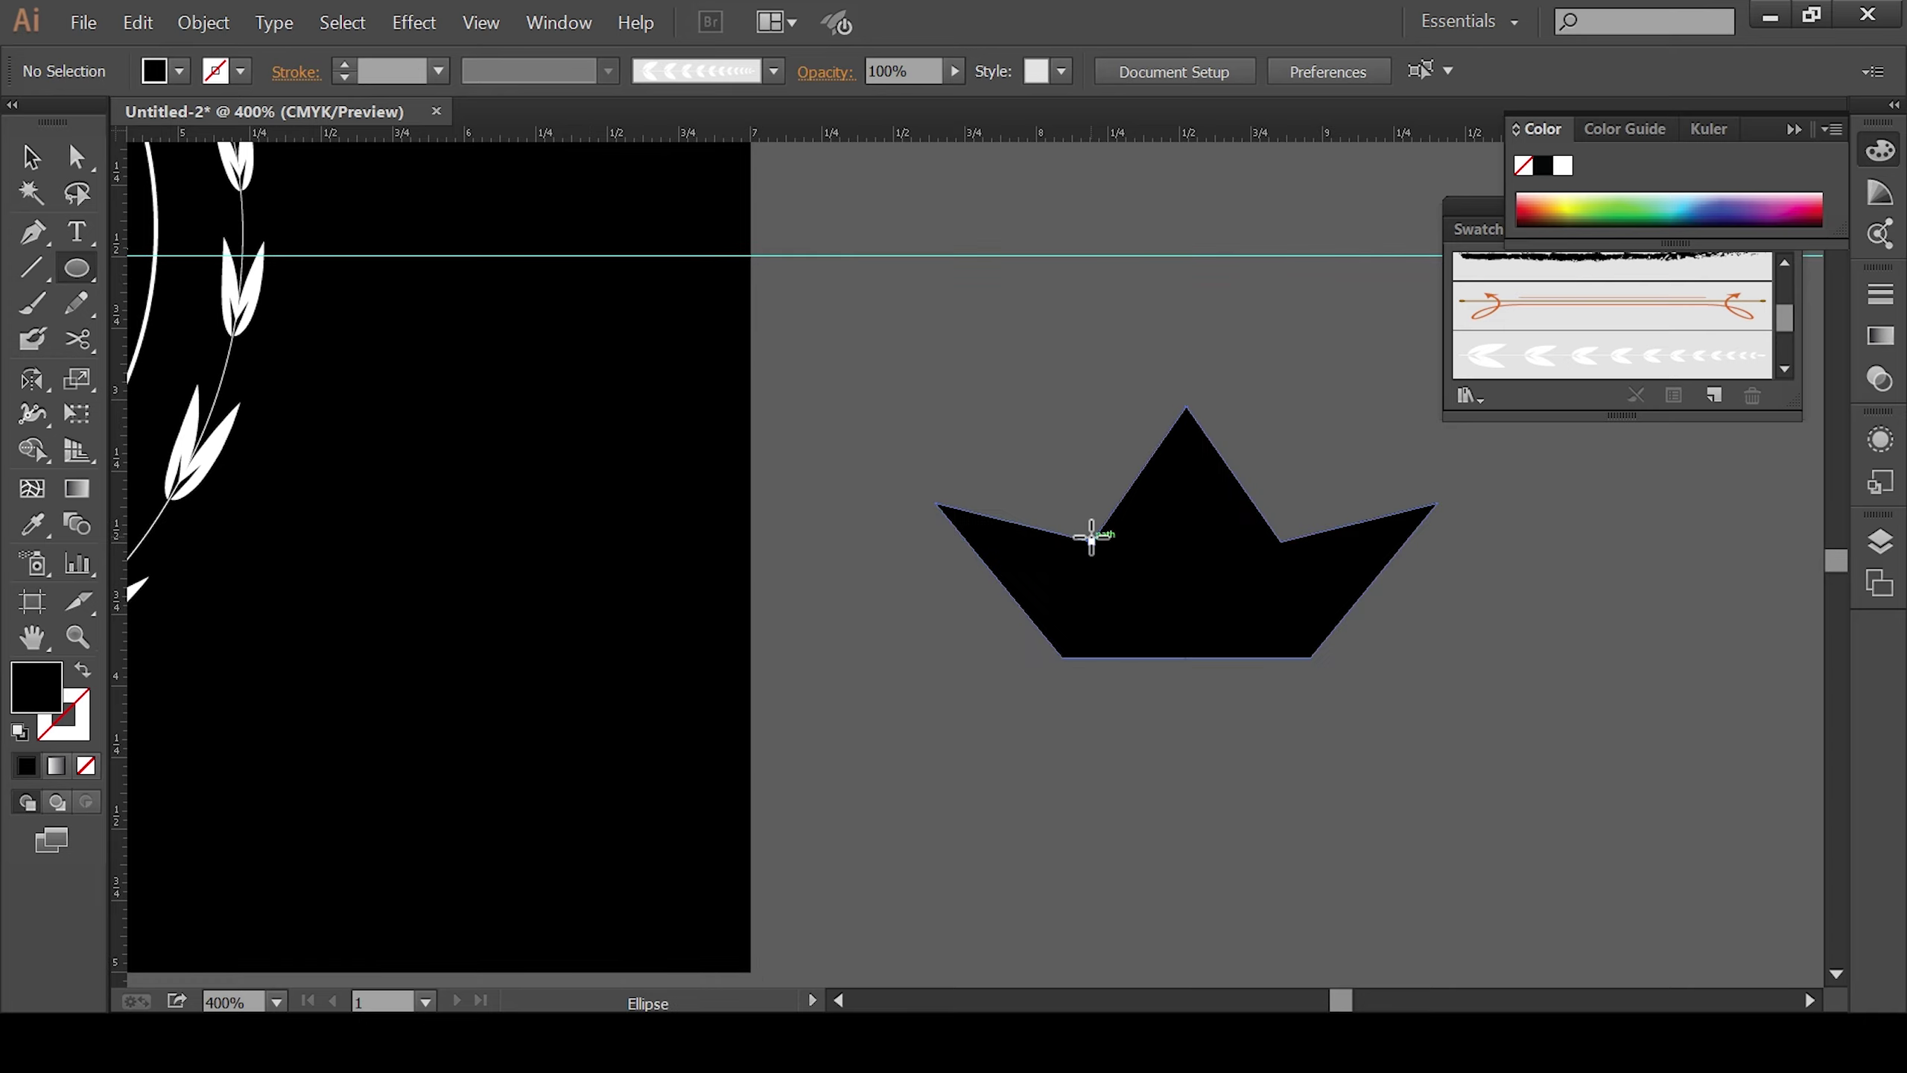
left_click_drag(1090, 538, 1120, 569)
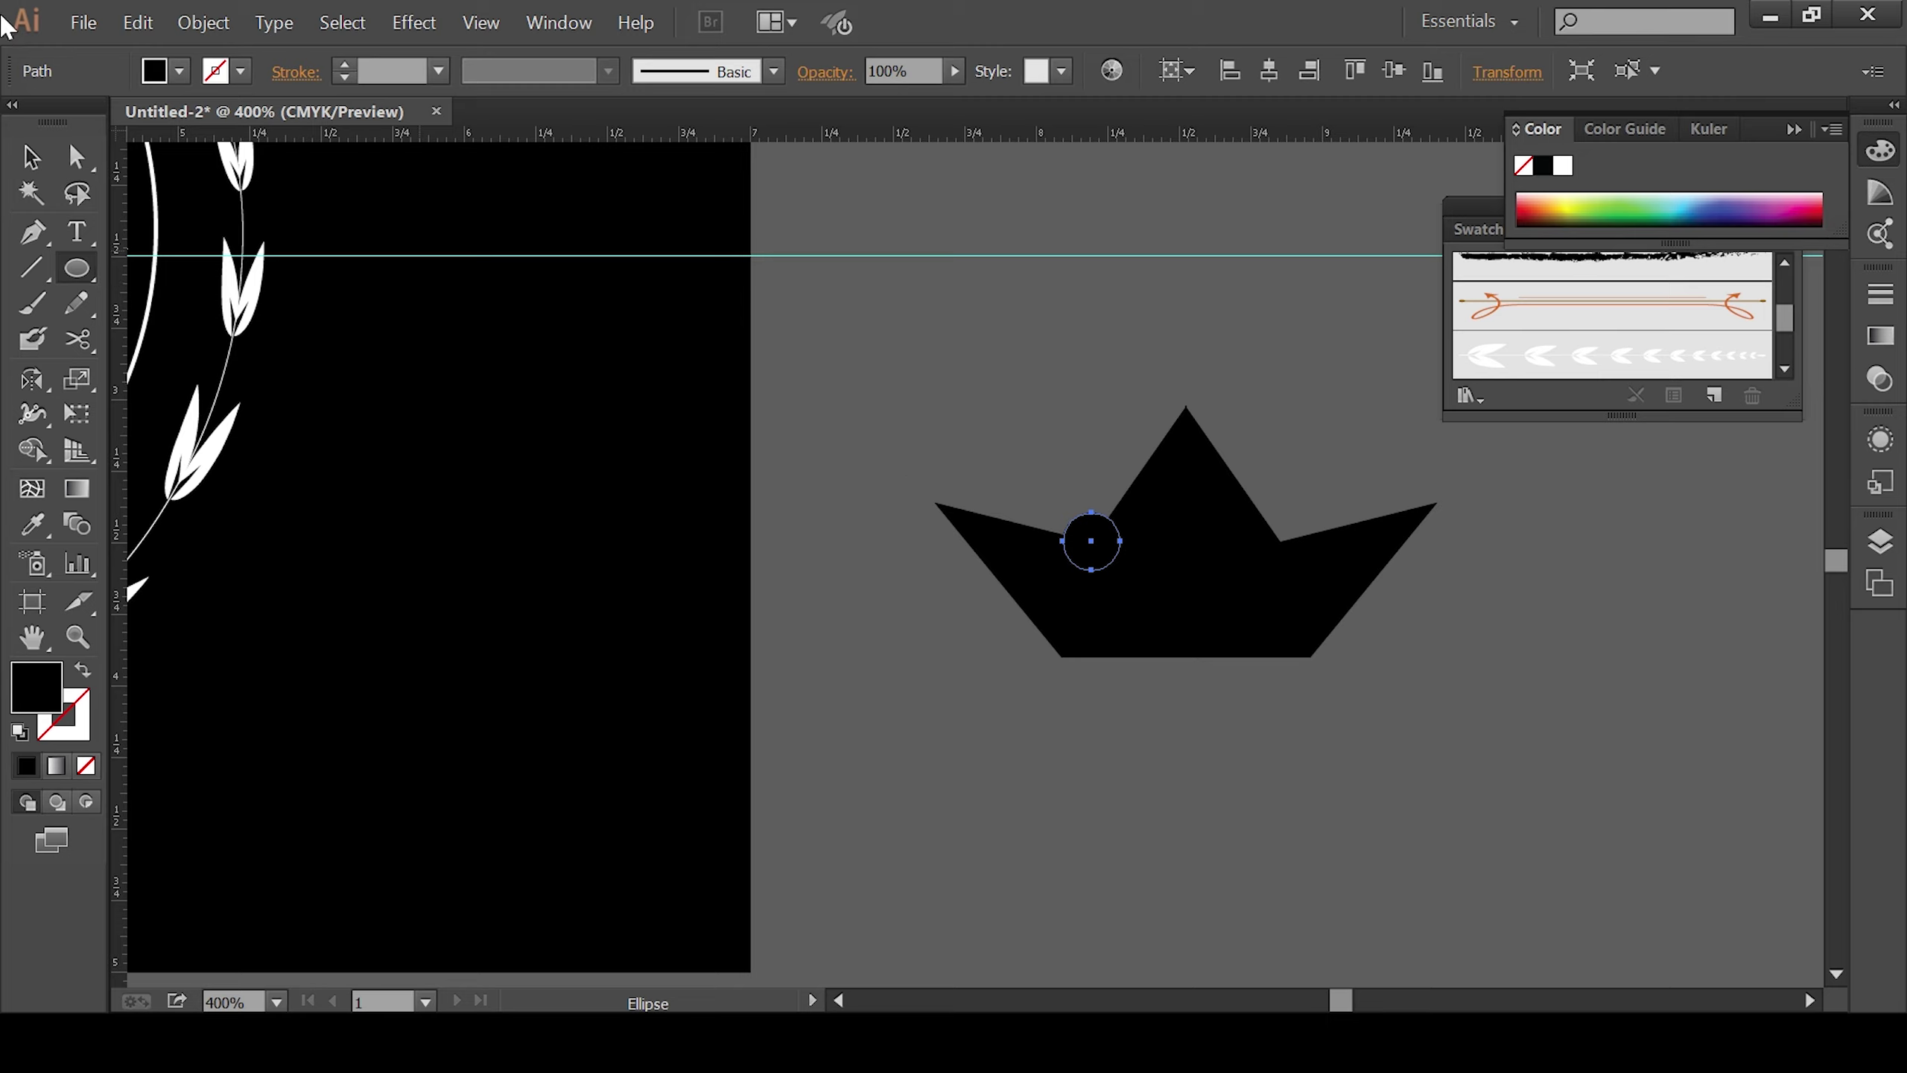
left_click(30, 156)
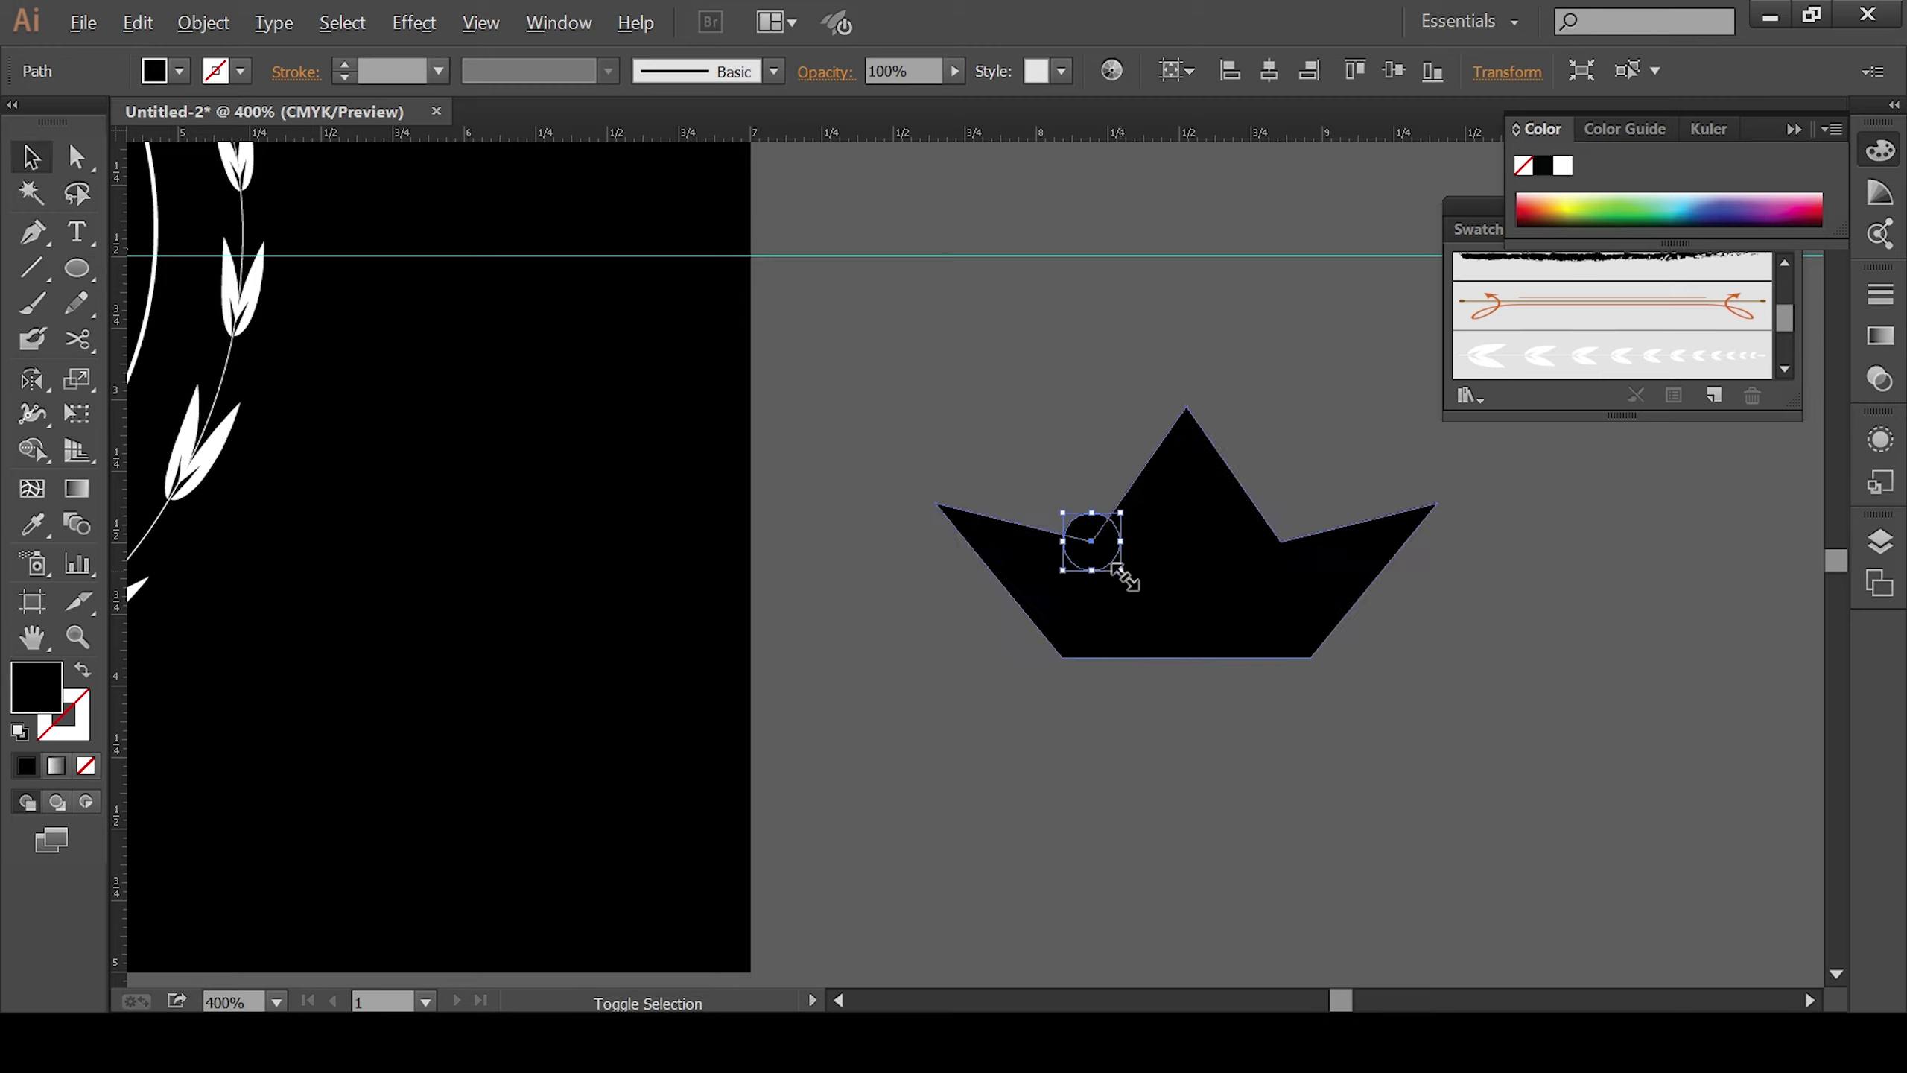
mouse_move(1119, 570)
left_mouse_down()
mouse_move(1140, 590)
mouse_move(1282, 552)
left_mouse_up()
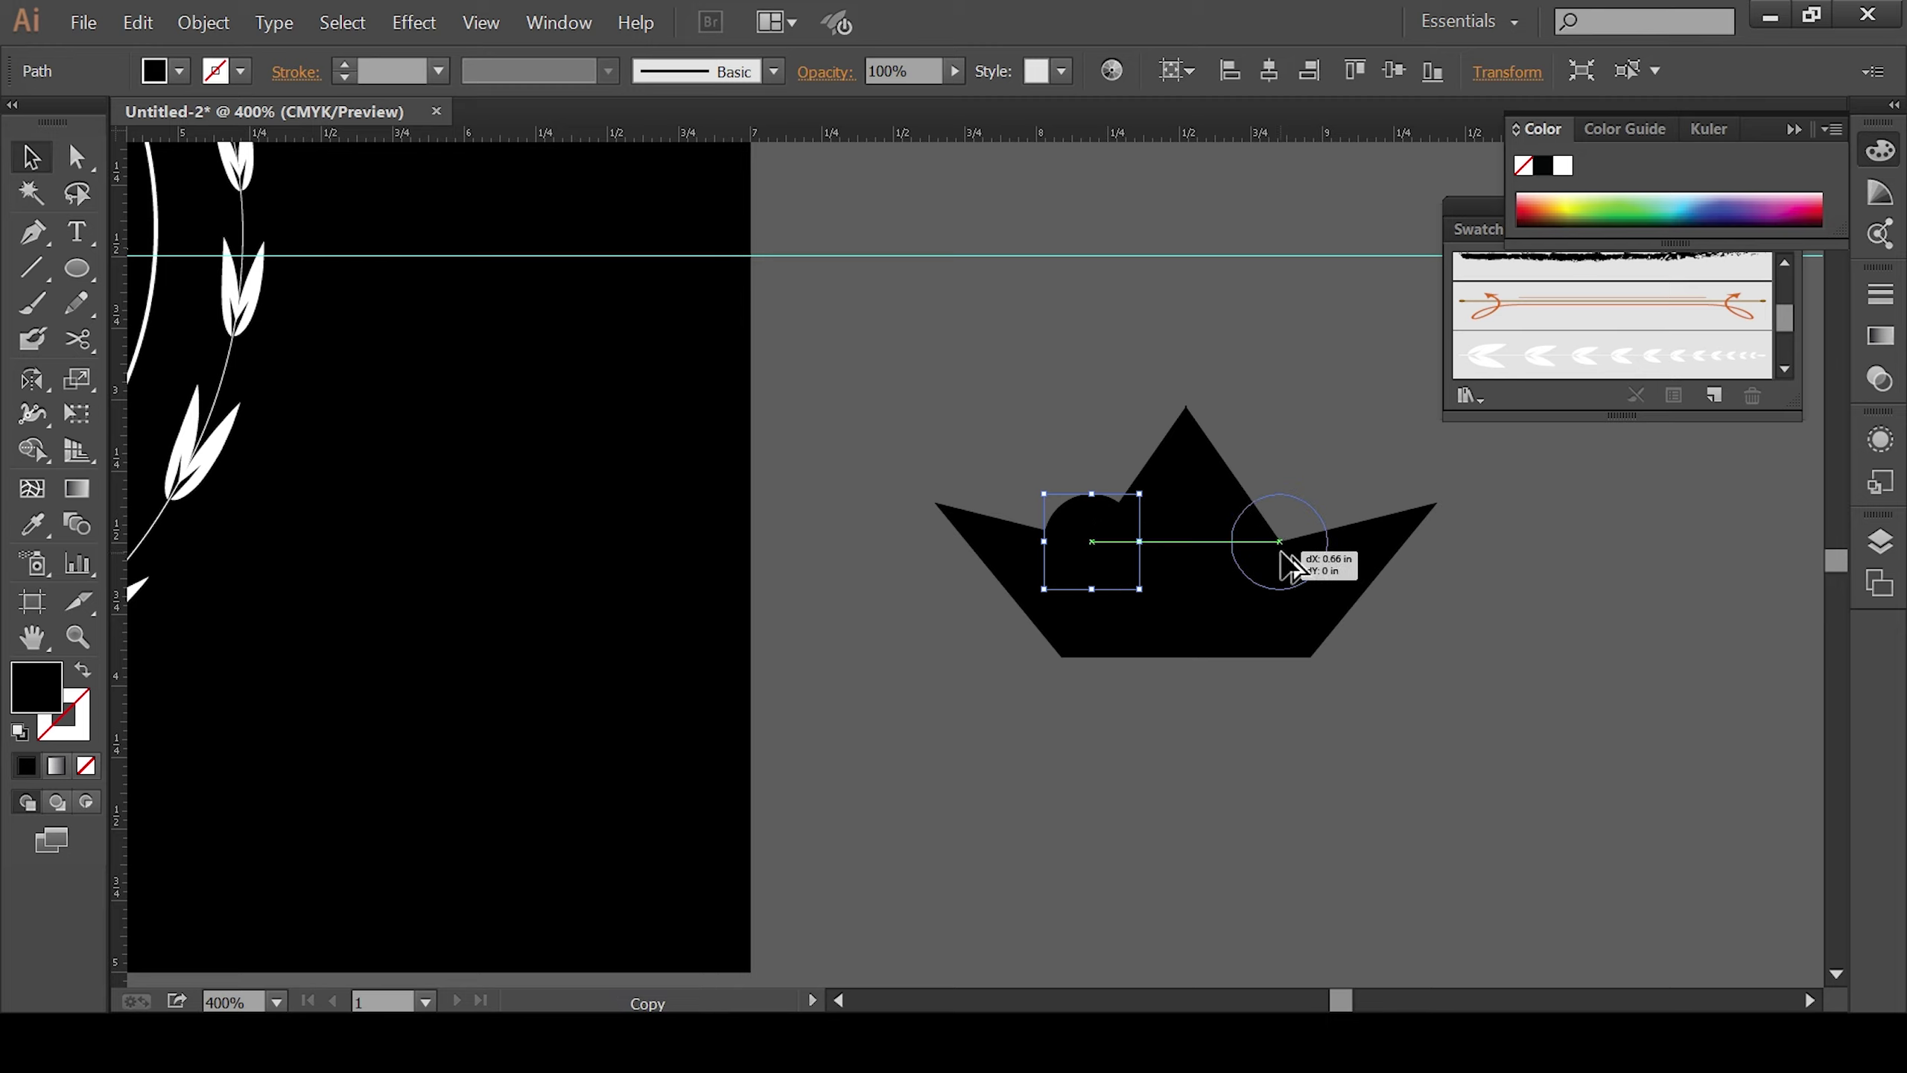
left_click(1493, 745)
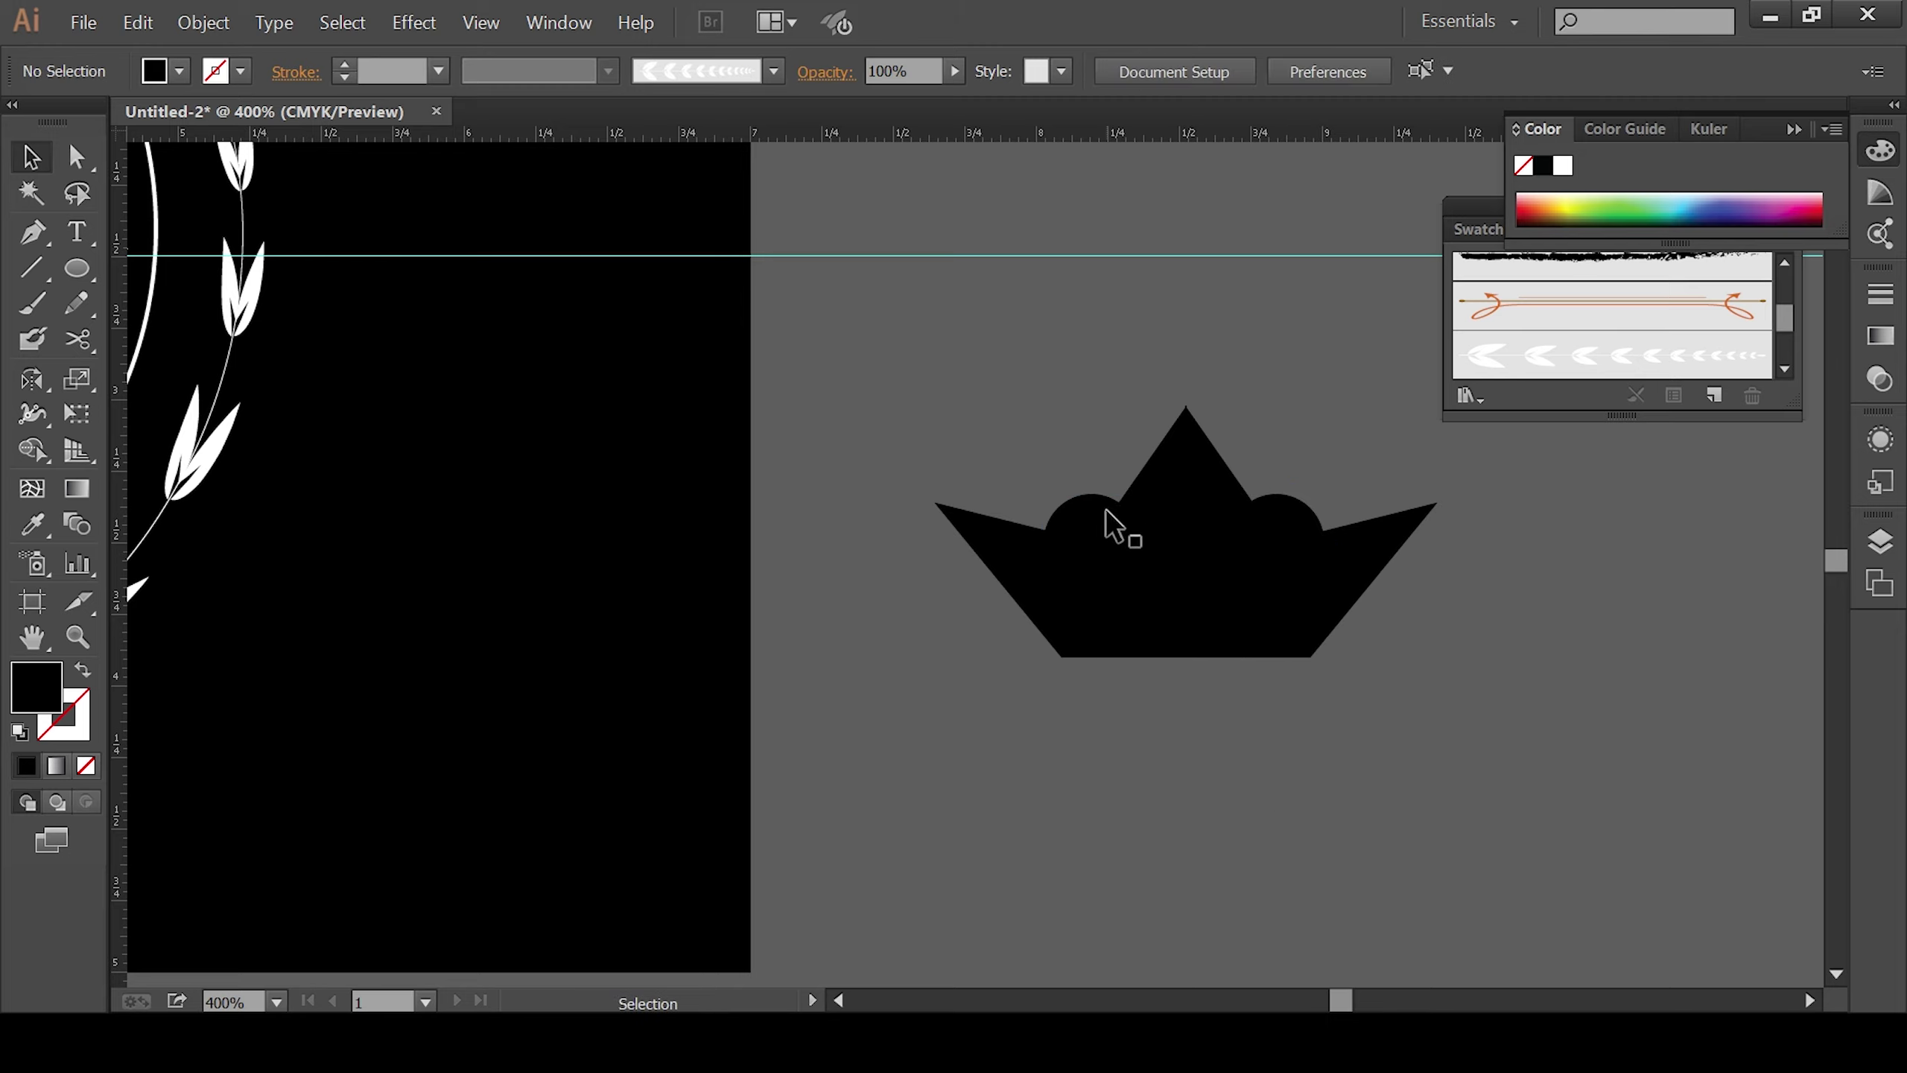
Step: Cut both circles out of the crown with the Shape Builder tool
left_click_drag(976, 402, 1443, 703)
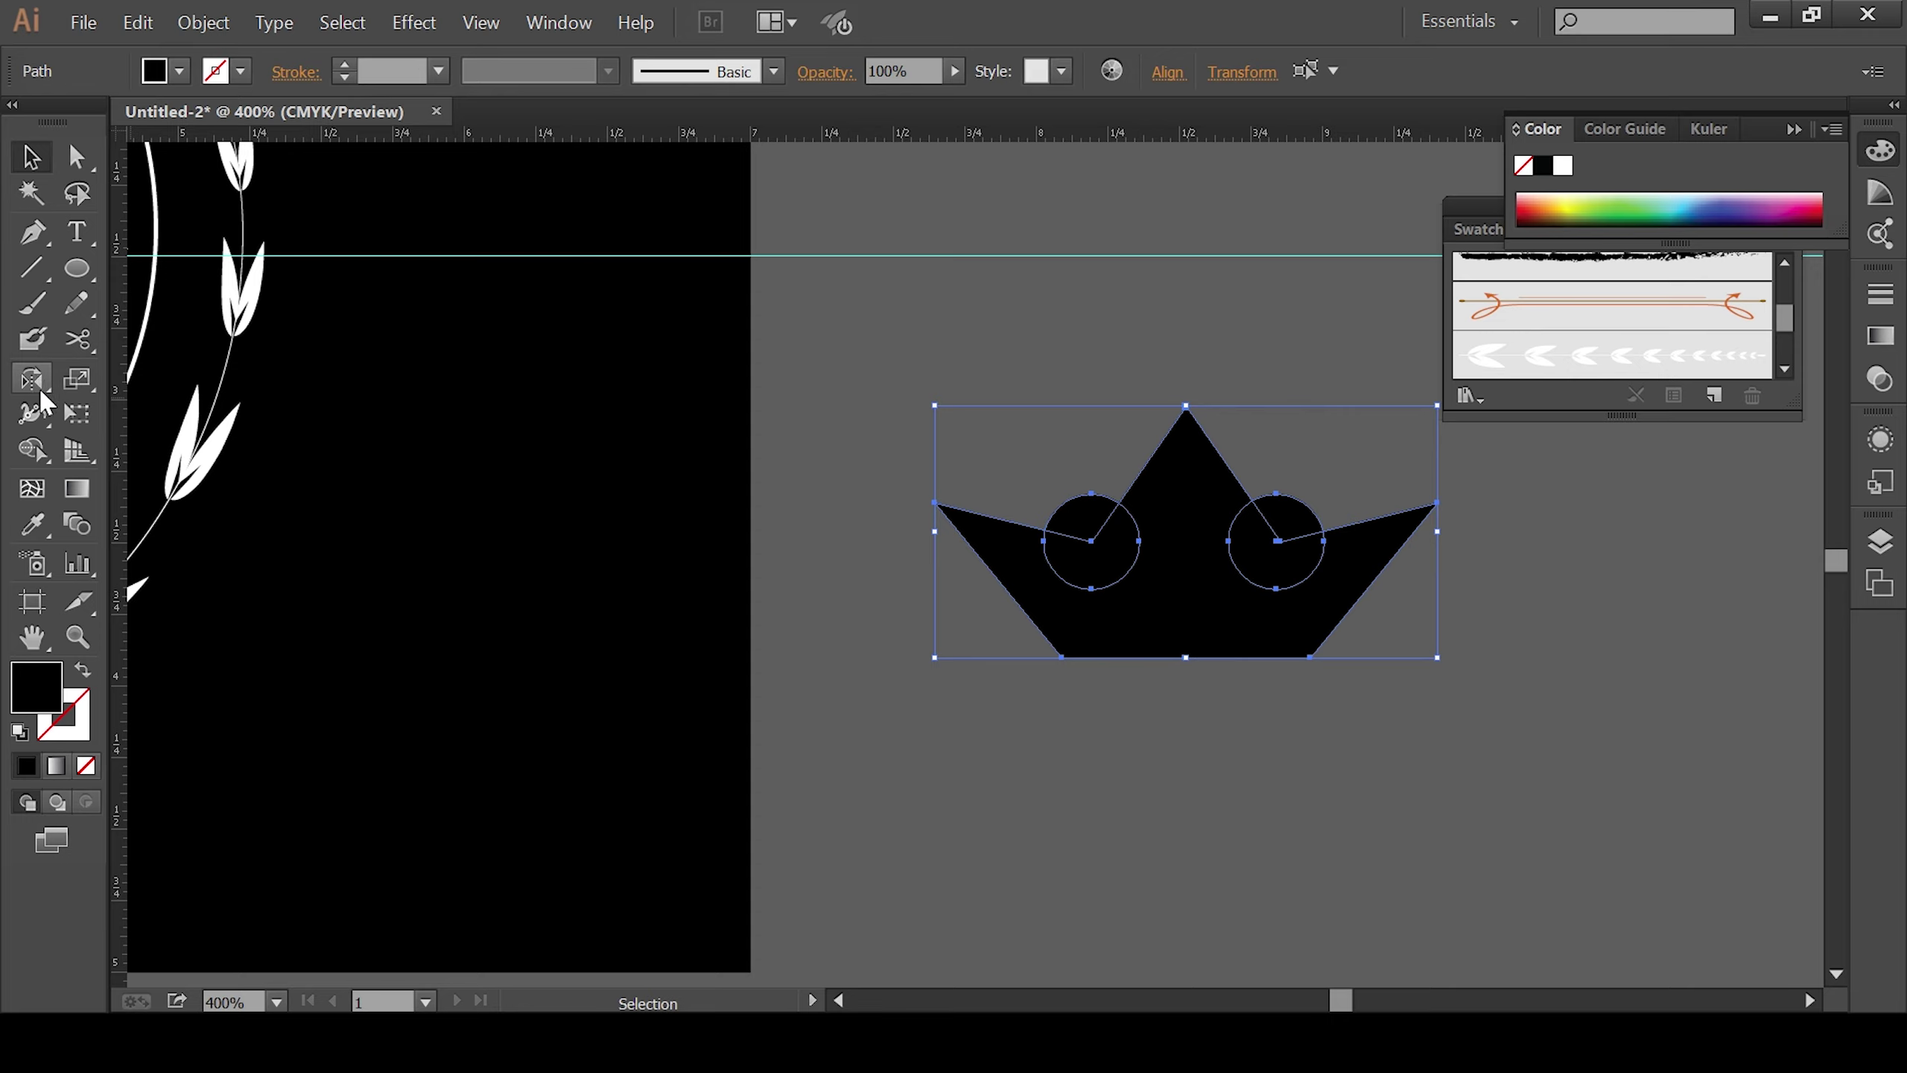
left_click(43, 454)
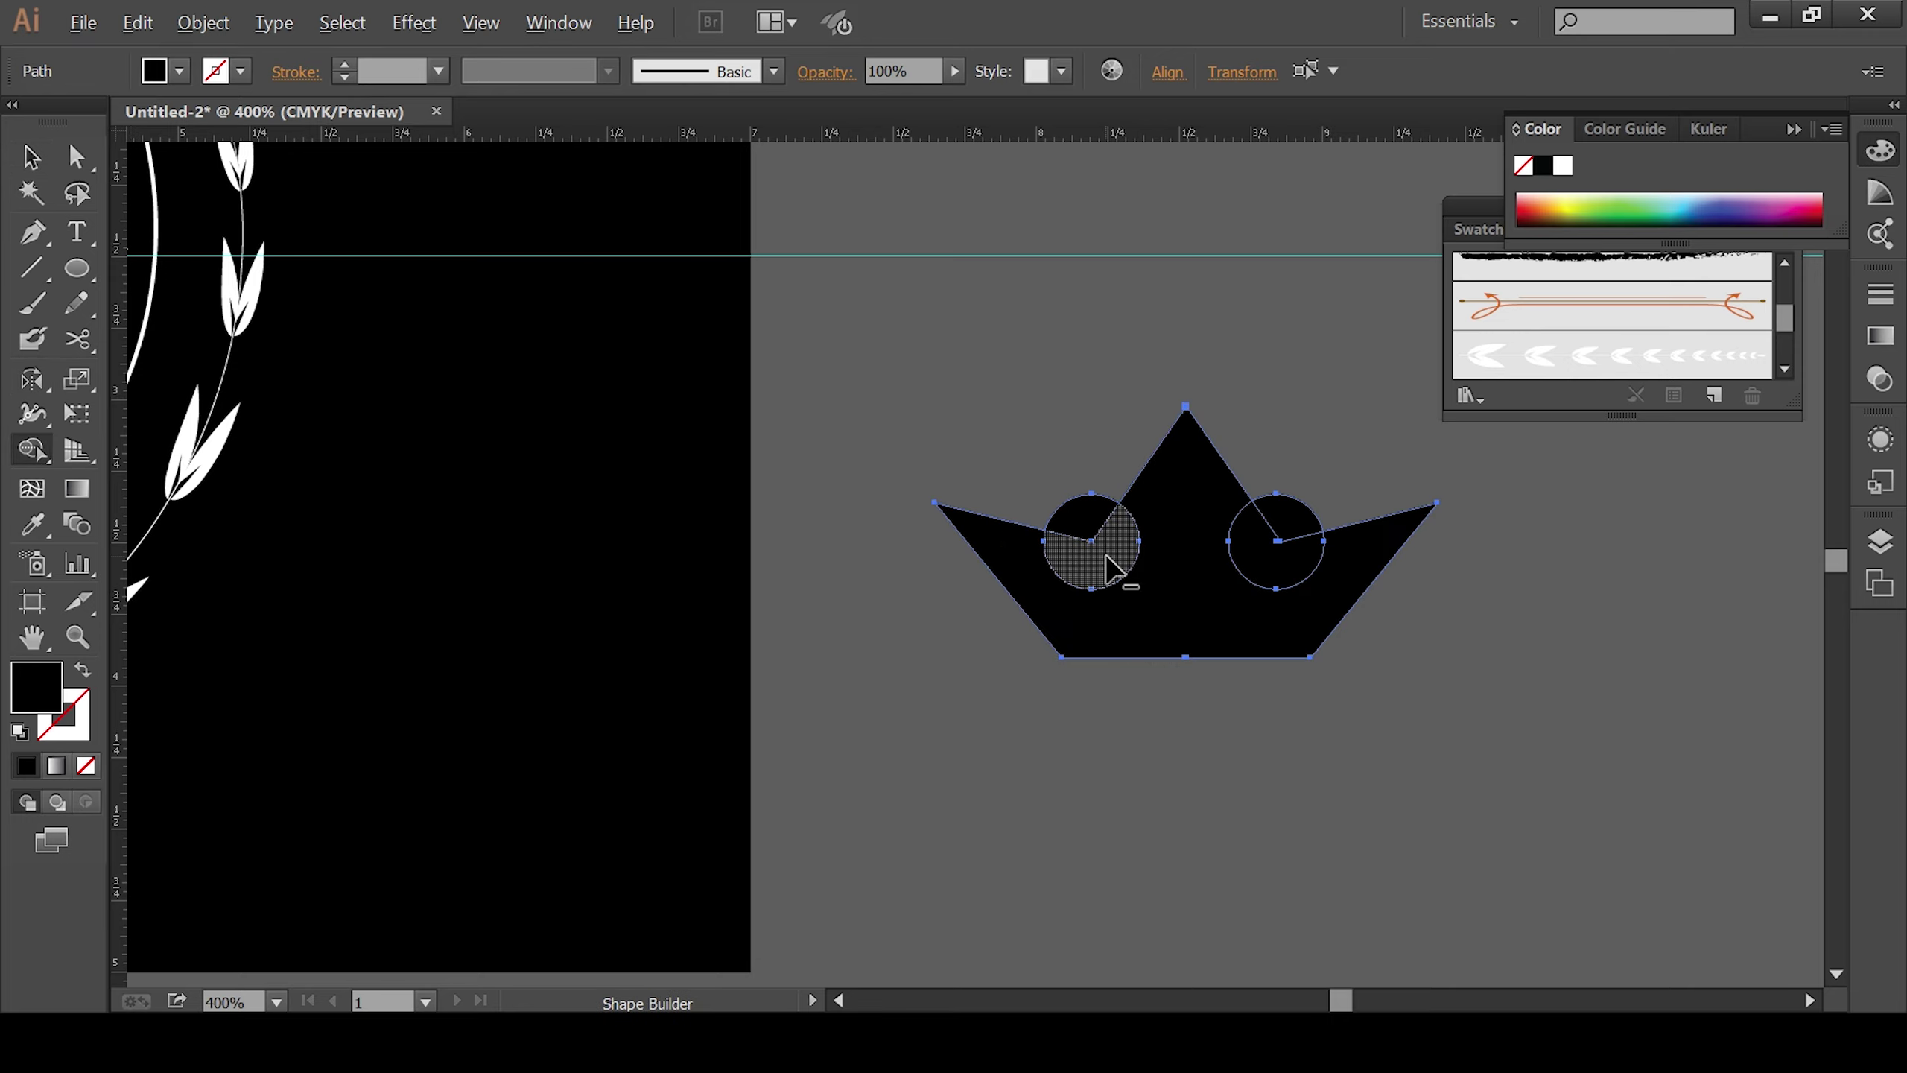
left_click(1084, 518, "alt")
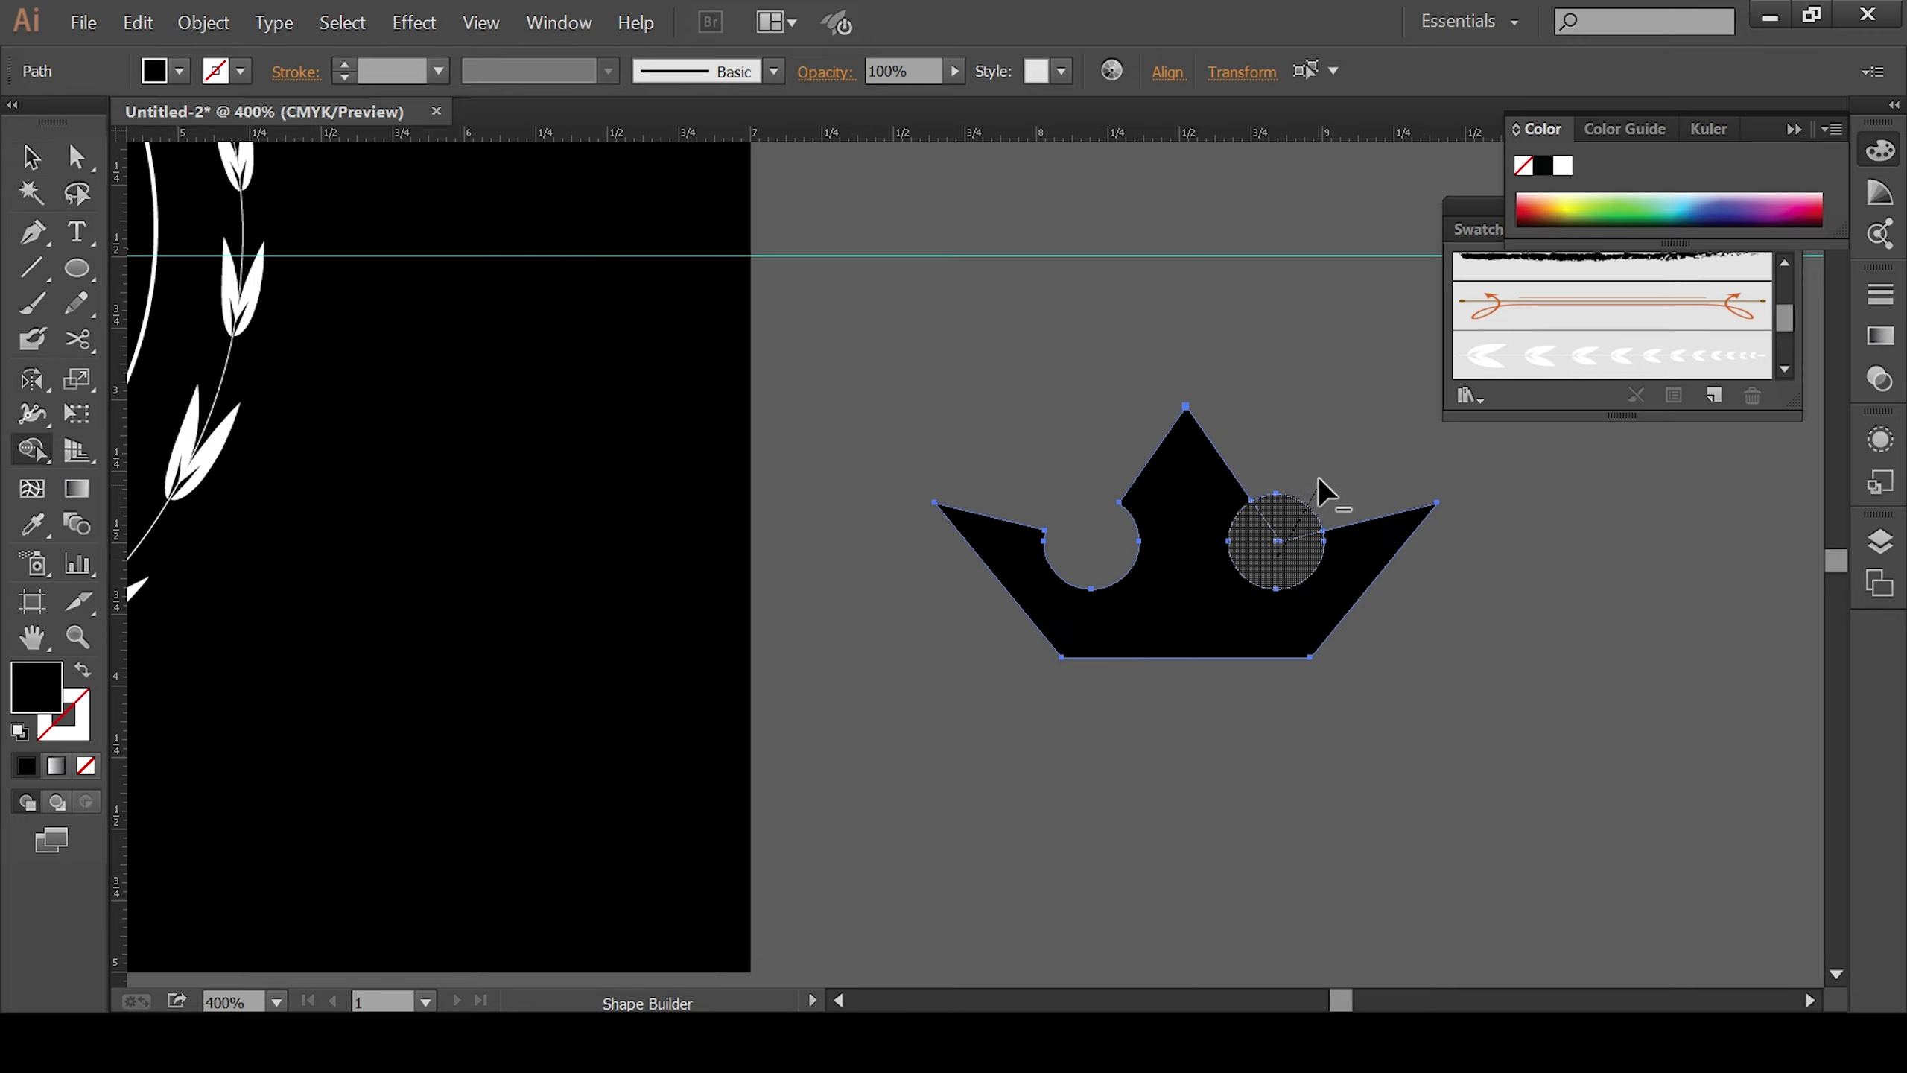
left_click(1310, 529, "alt")
left_click(30, 156)
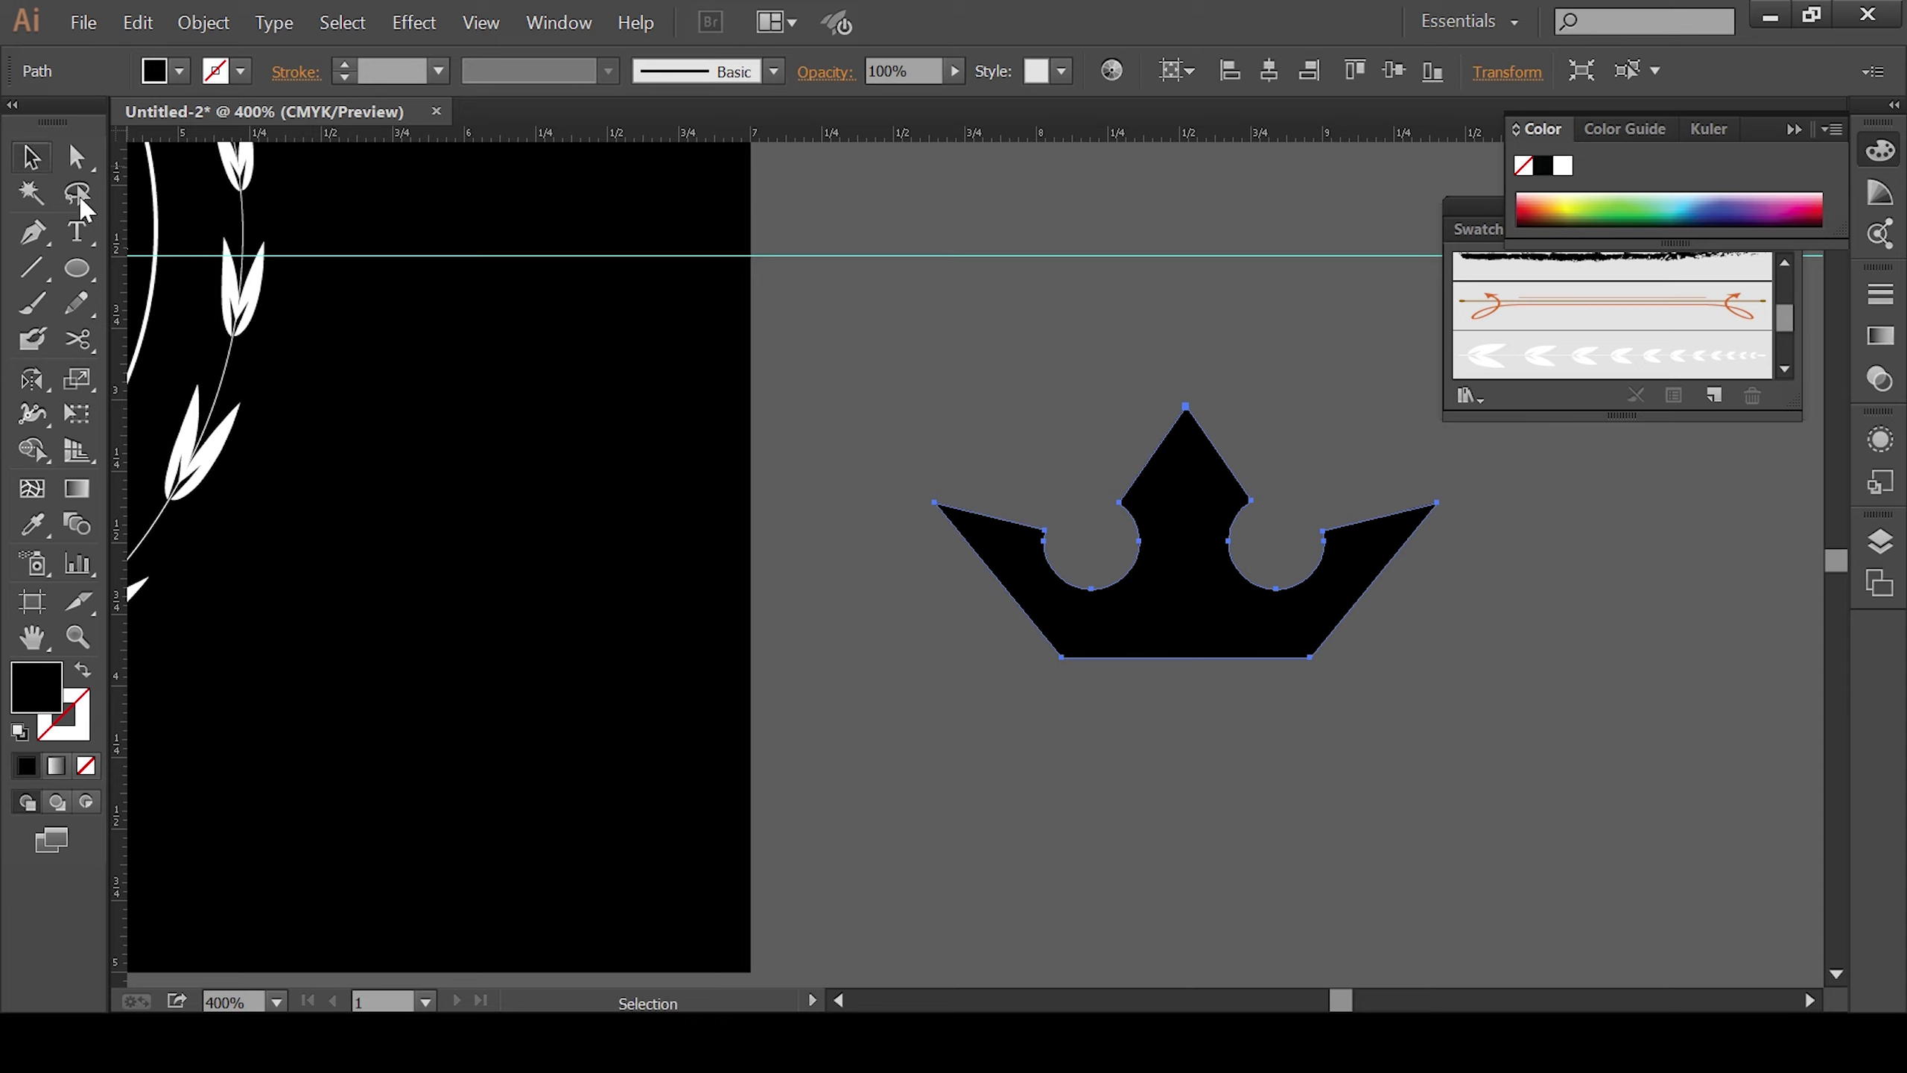
left_click(1127, 847)
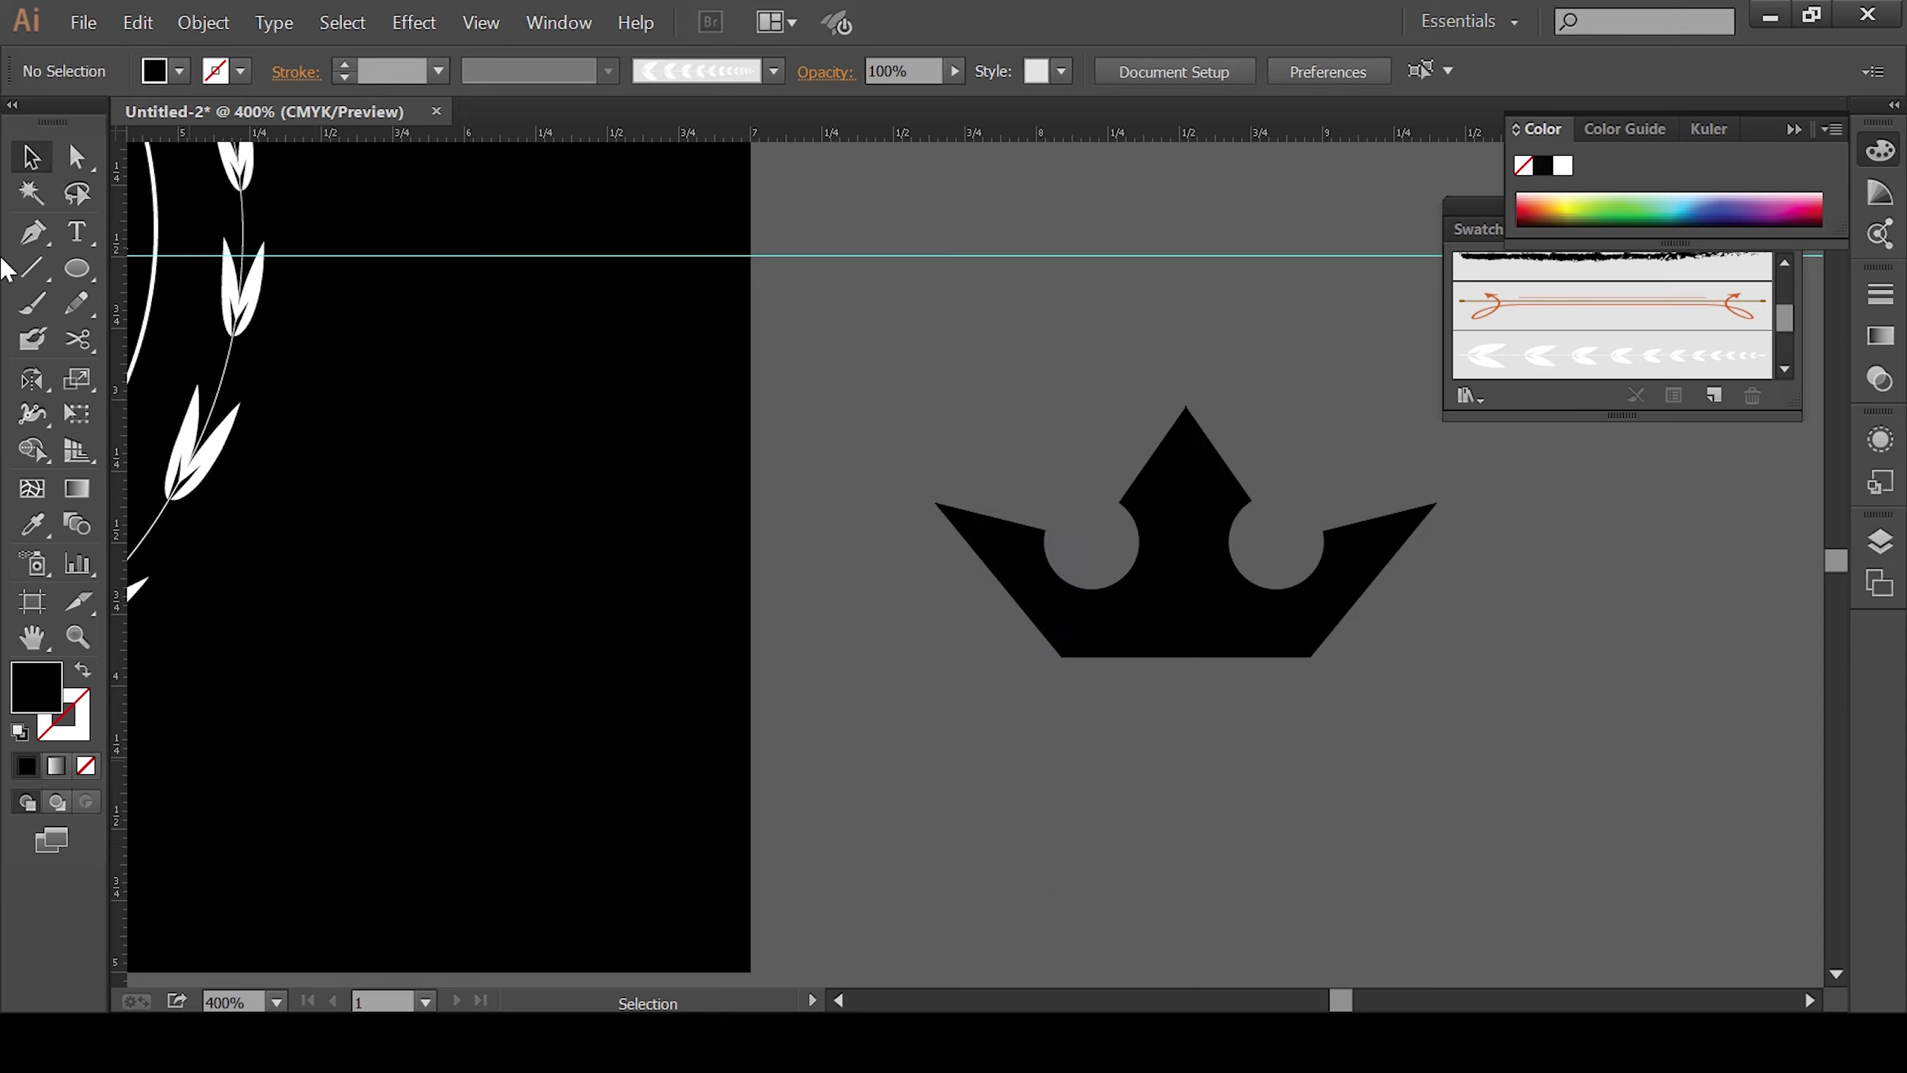
Step: Draw a horizontal black-stroked line beneath the crown's base
left_click(36, 275)
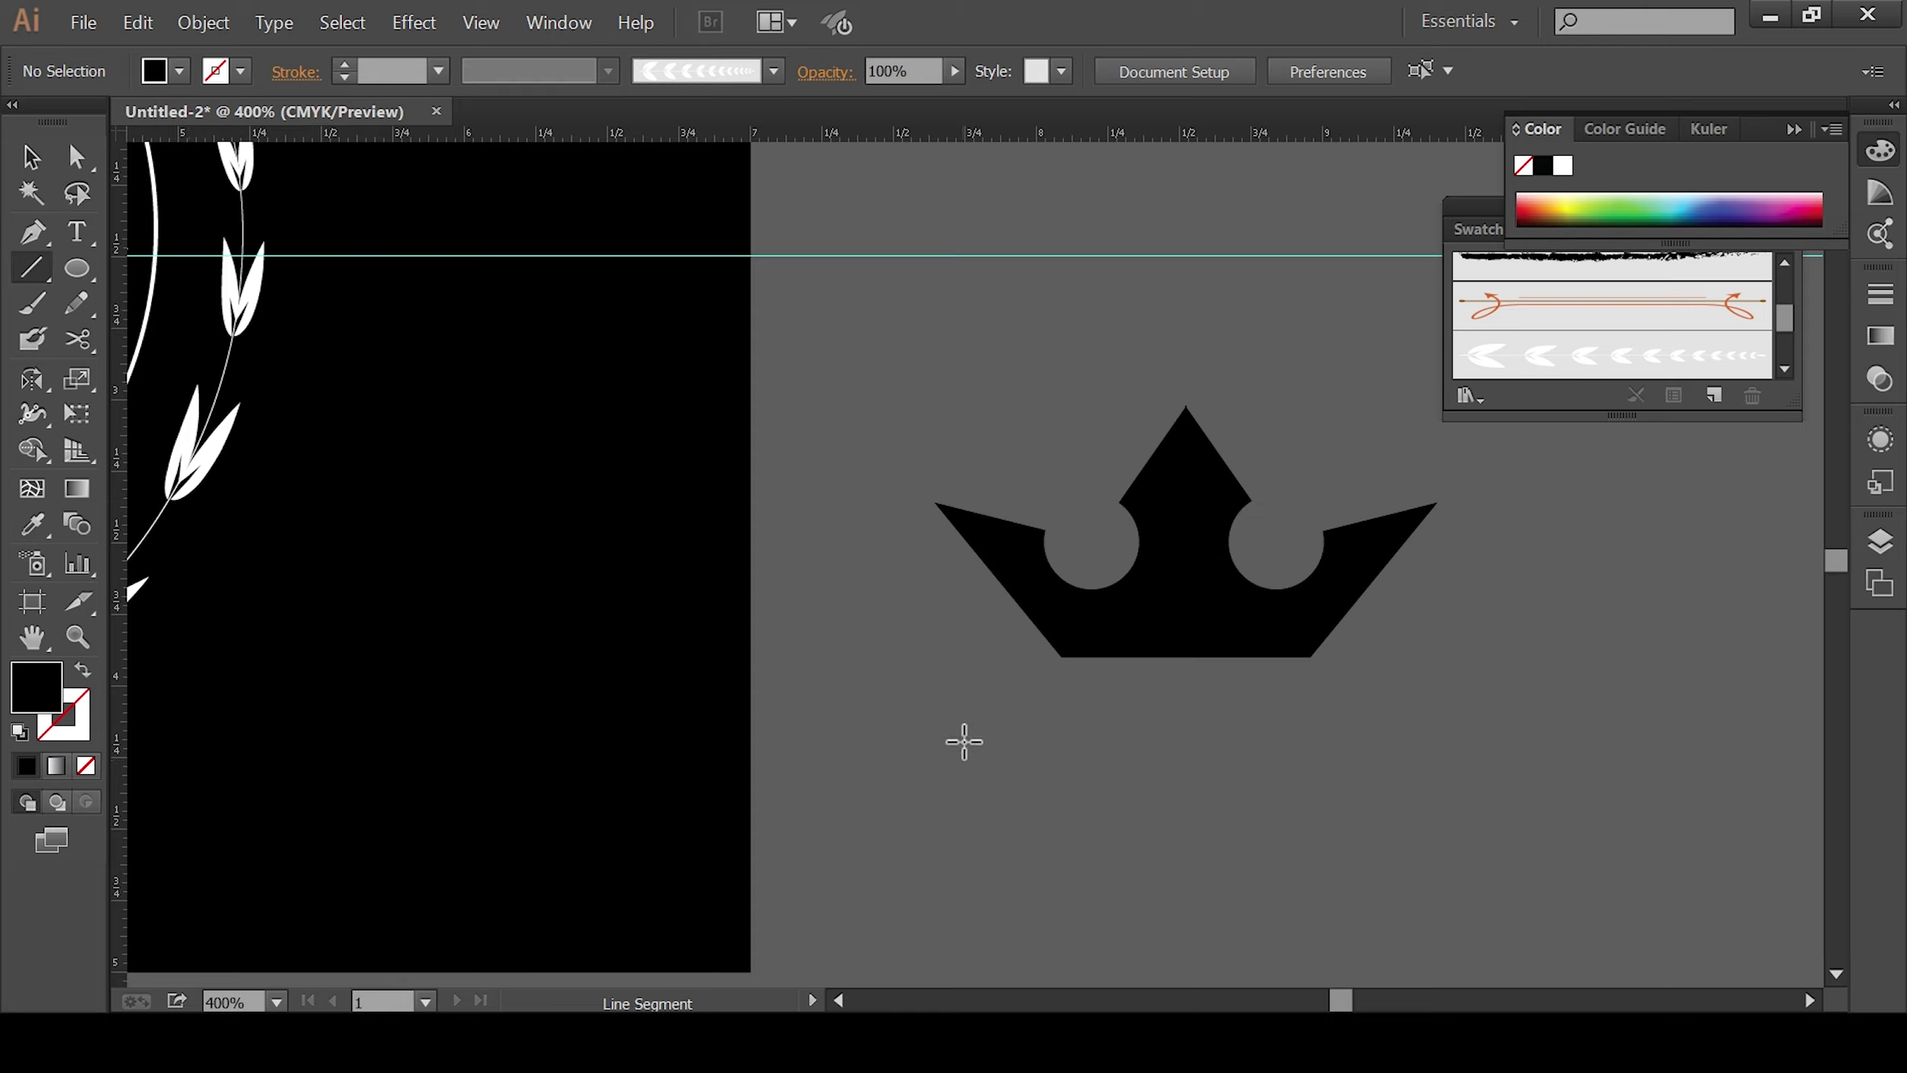
mouse_move(1186, 532)
left_mouse_down()
mouse_move(1188, 675)
mouse_move(1310, 686)
left_mouse_up()
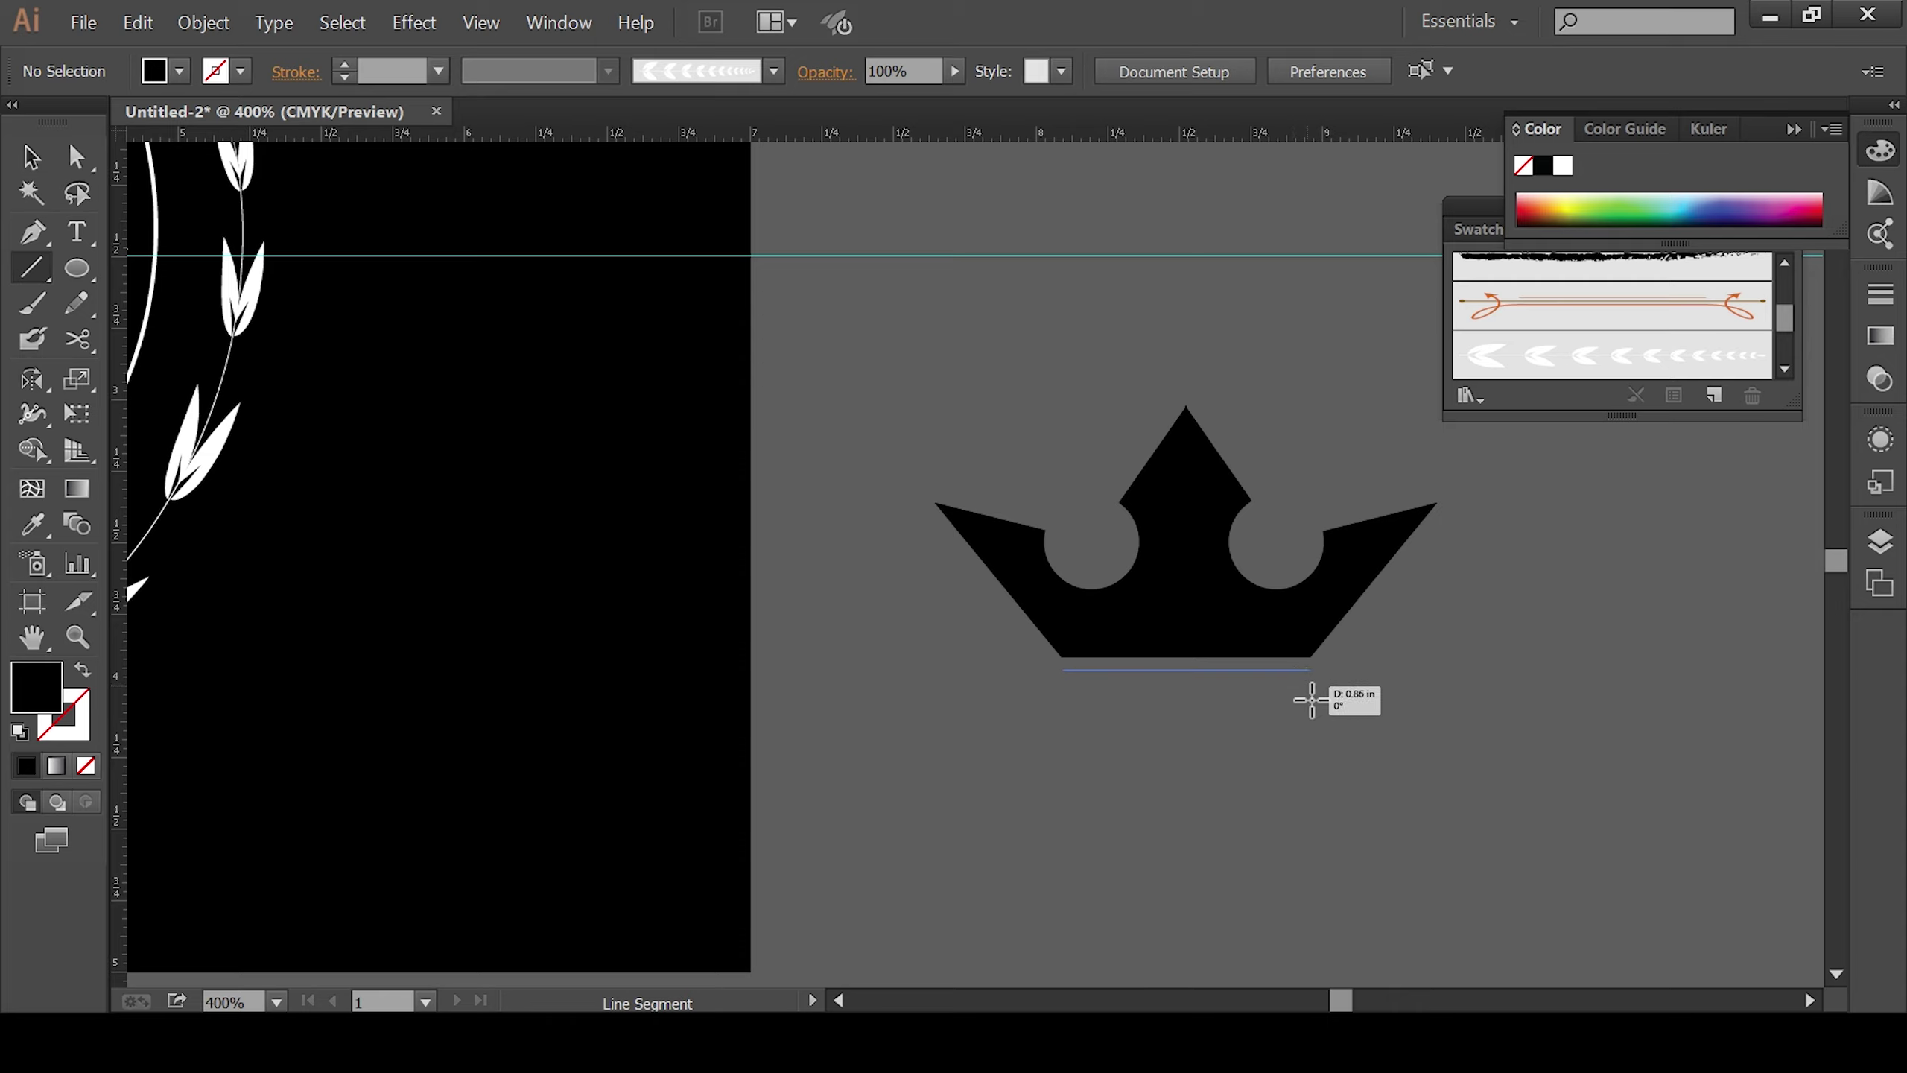
left_click_drag(1311, 700, 1311, 699)
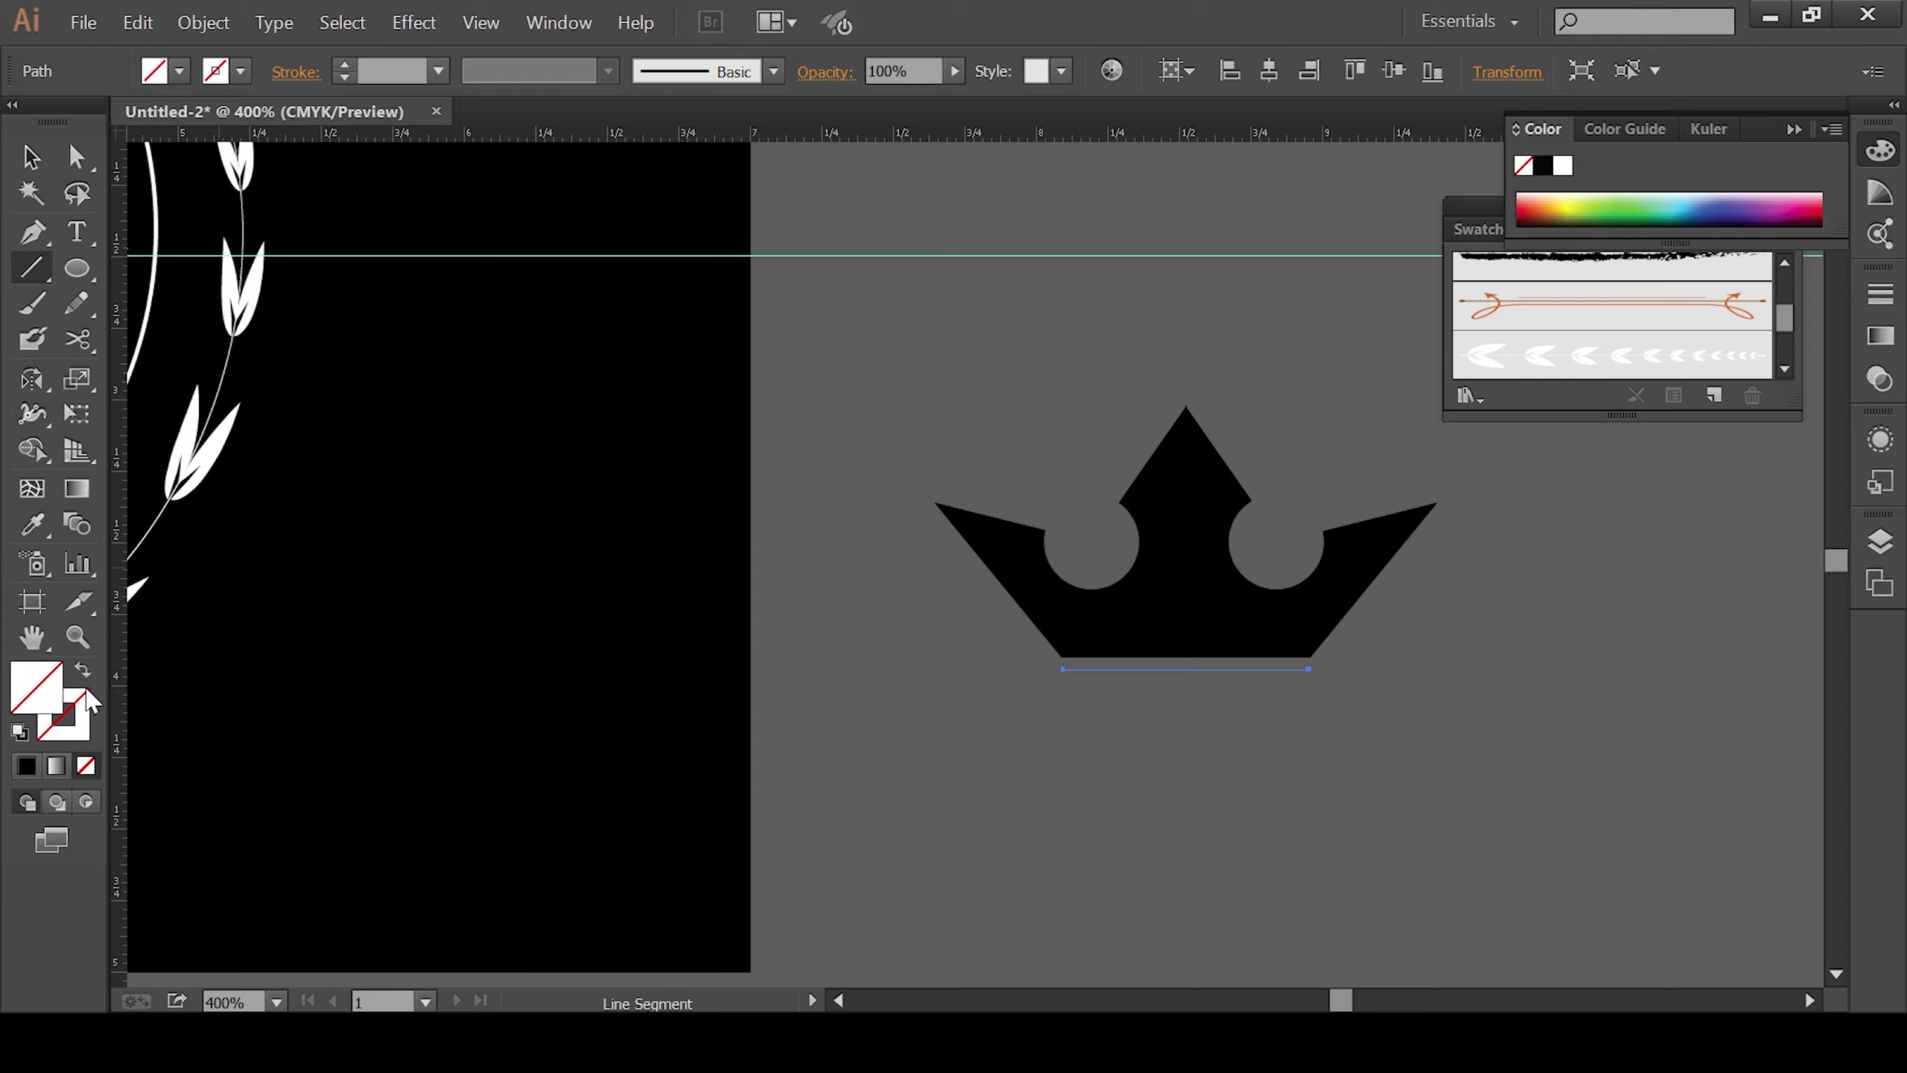
left_click(87, 705)
left_click(1545, 167)
left_click(30, 157)
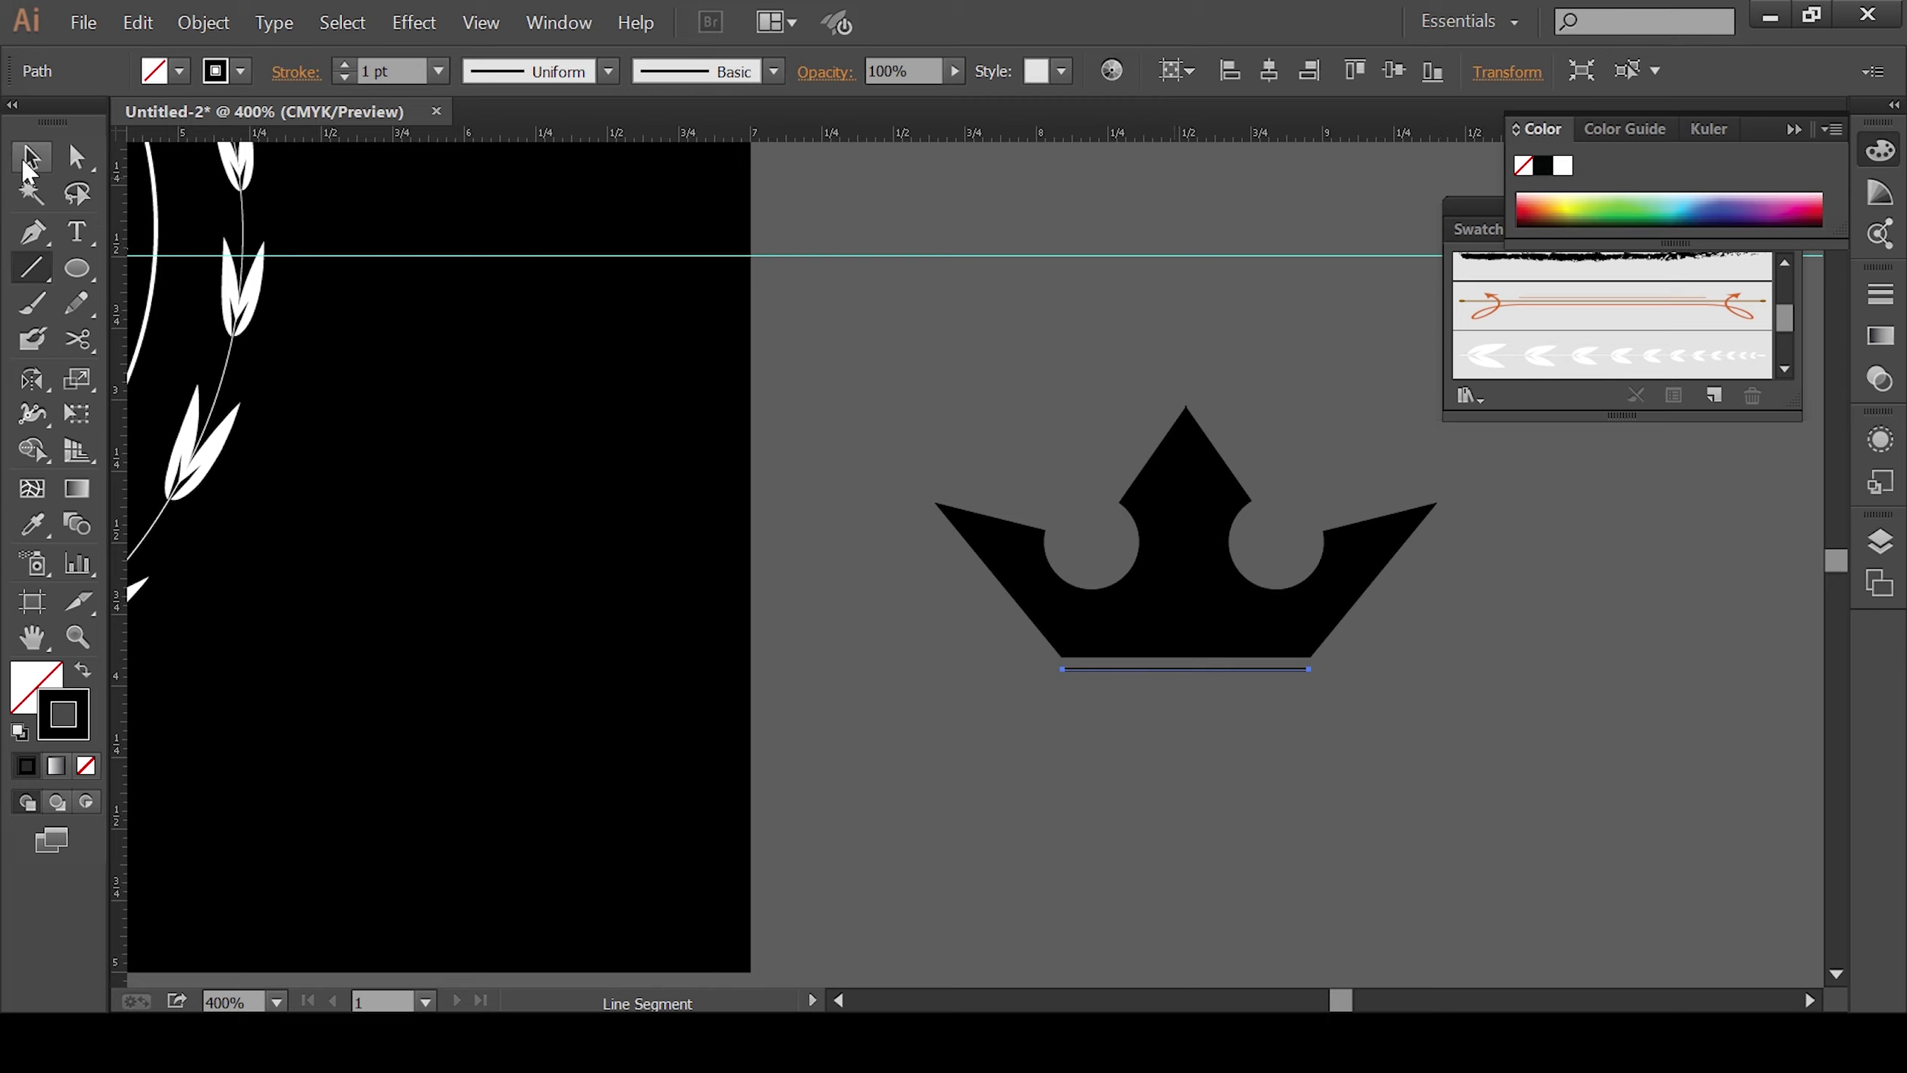
left_click(1162, 819)
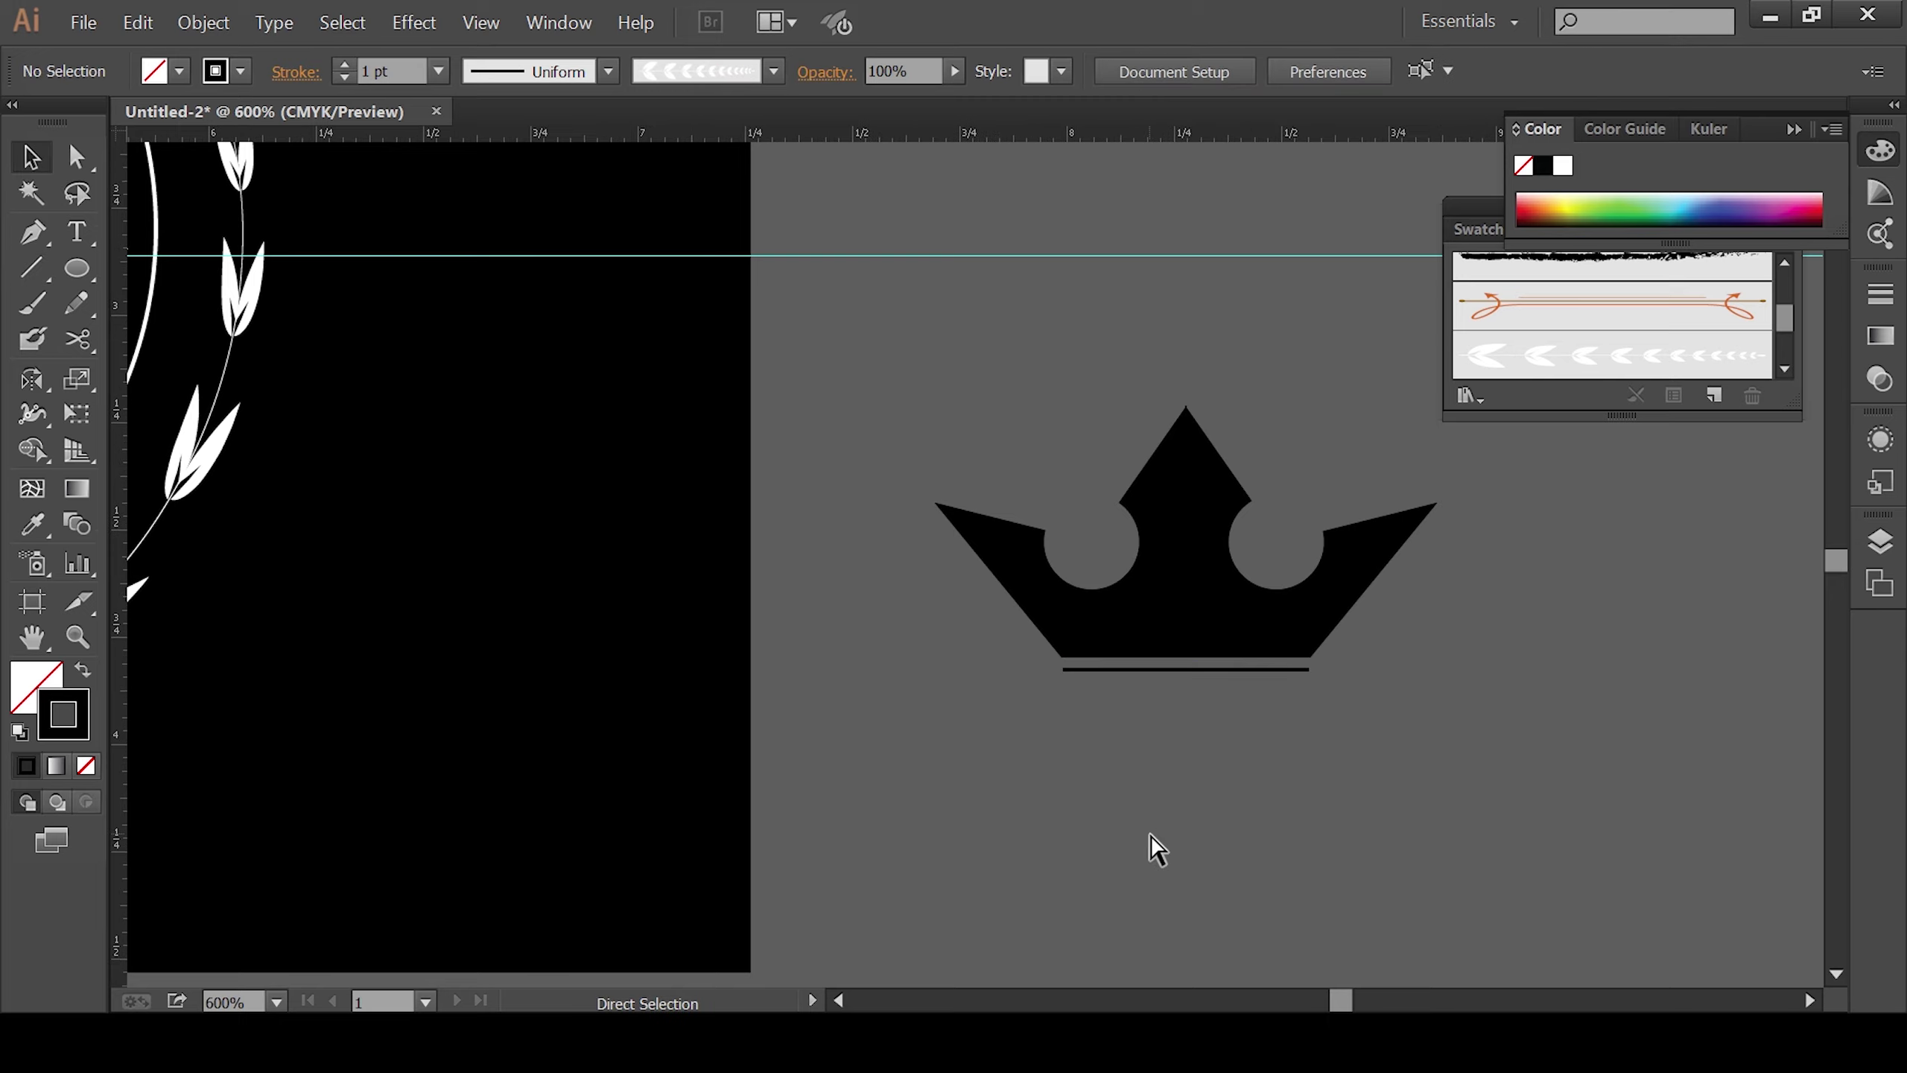
Step: Nudge the line up and place a copy just below it
key("ctrl+plus")
left_click_drag(988, 776, 953, 774)
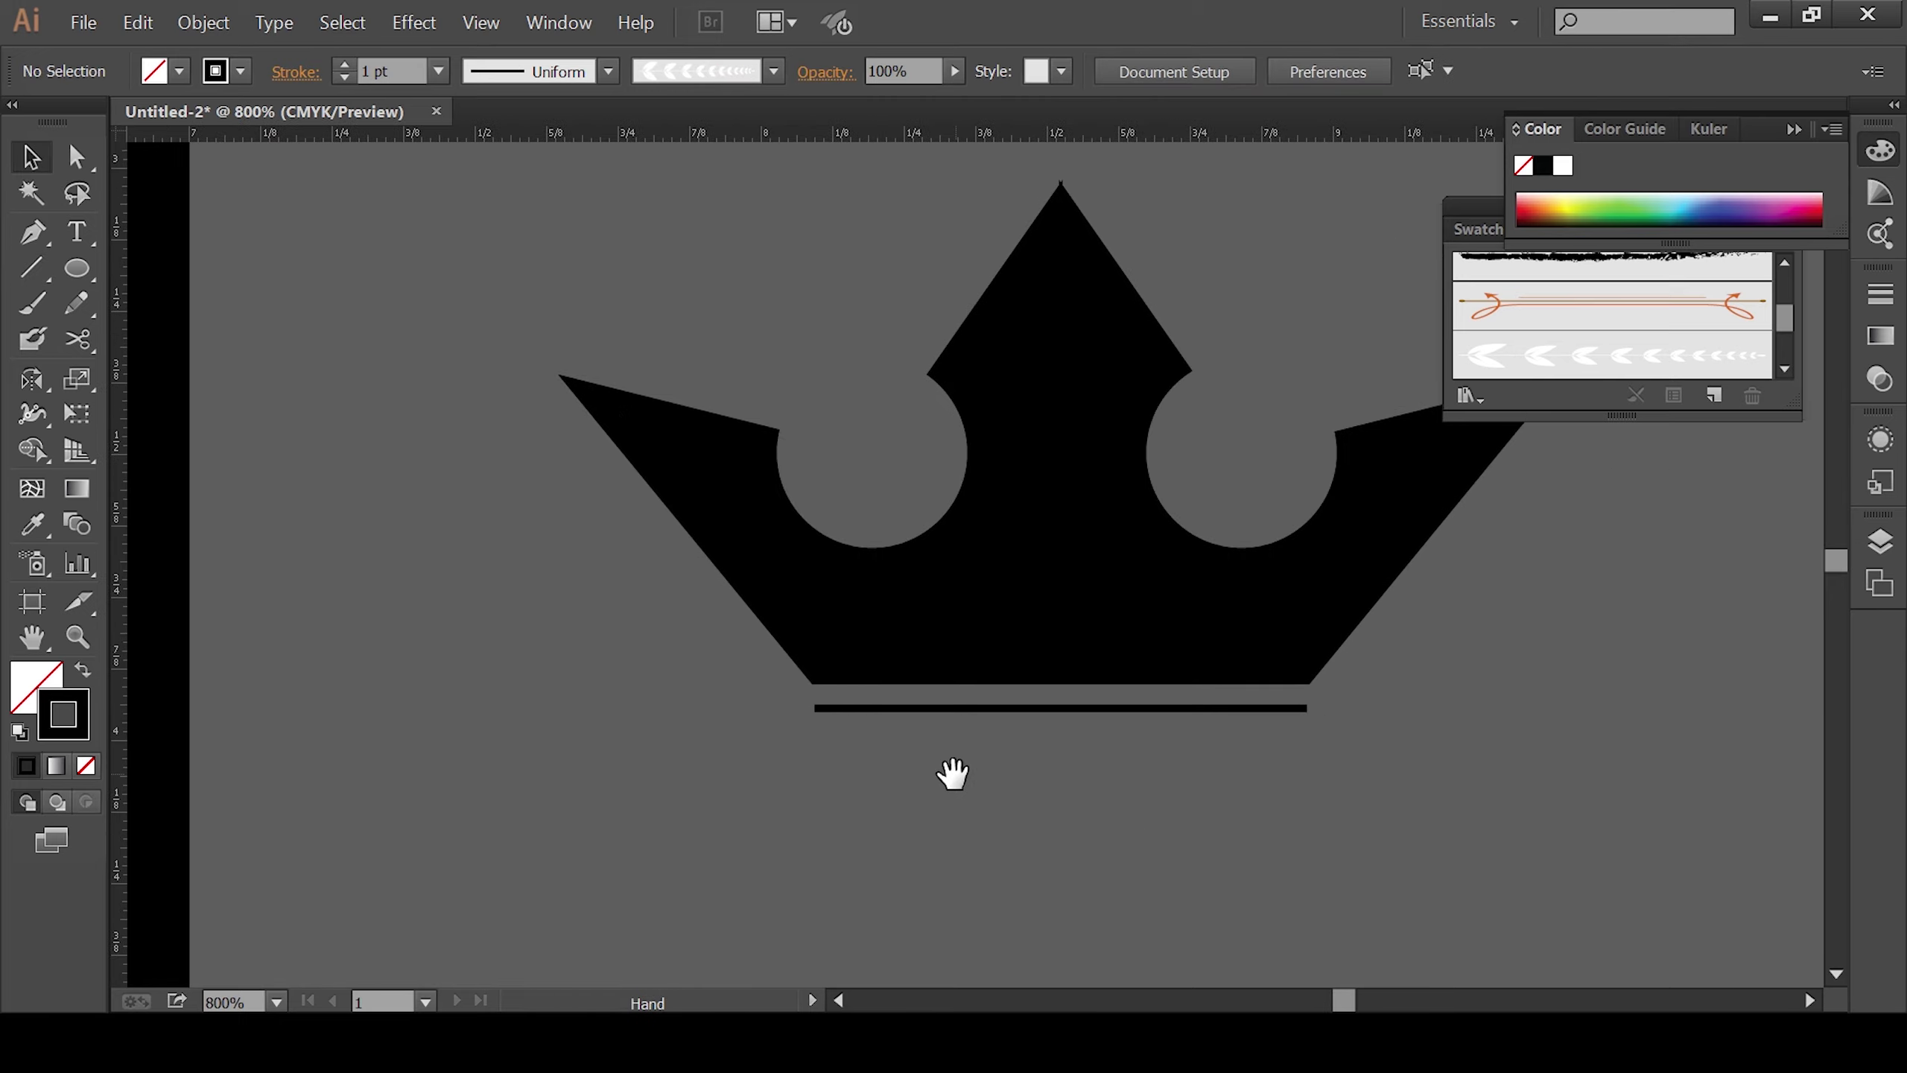
left_click(980, 708)
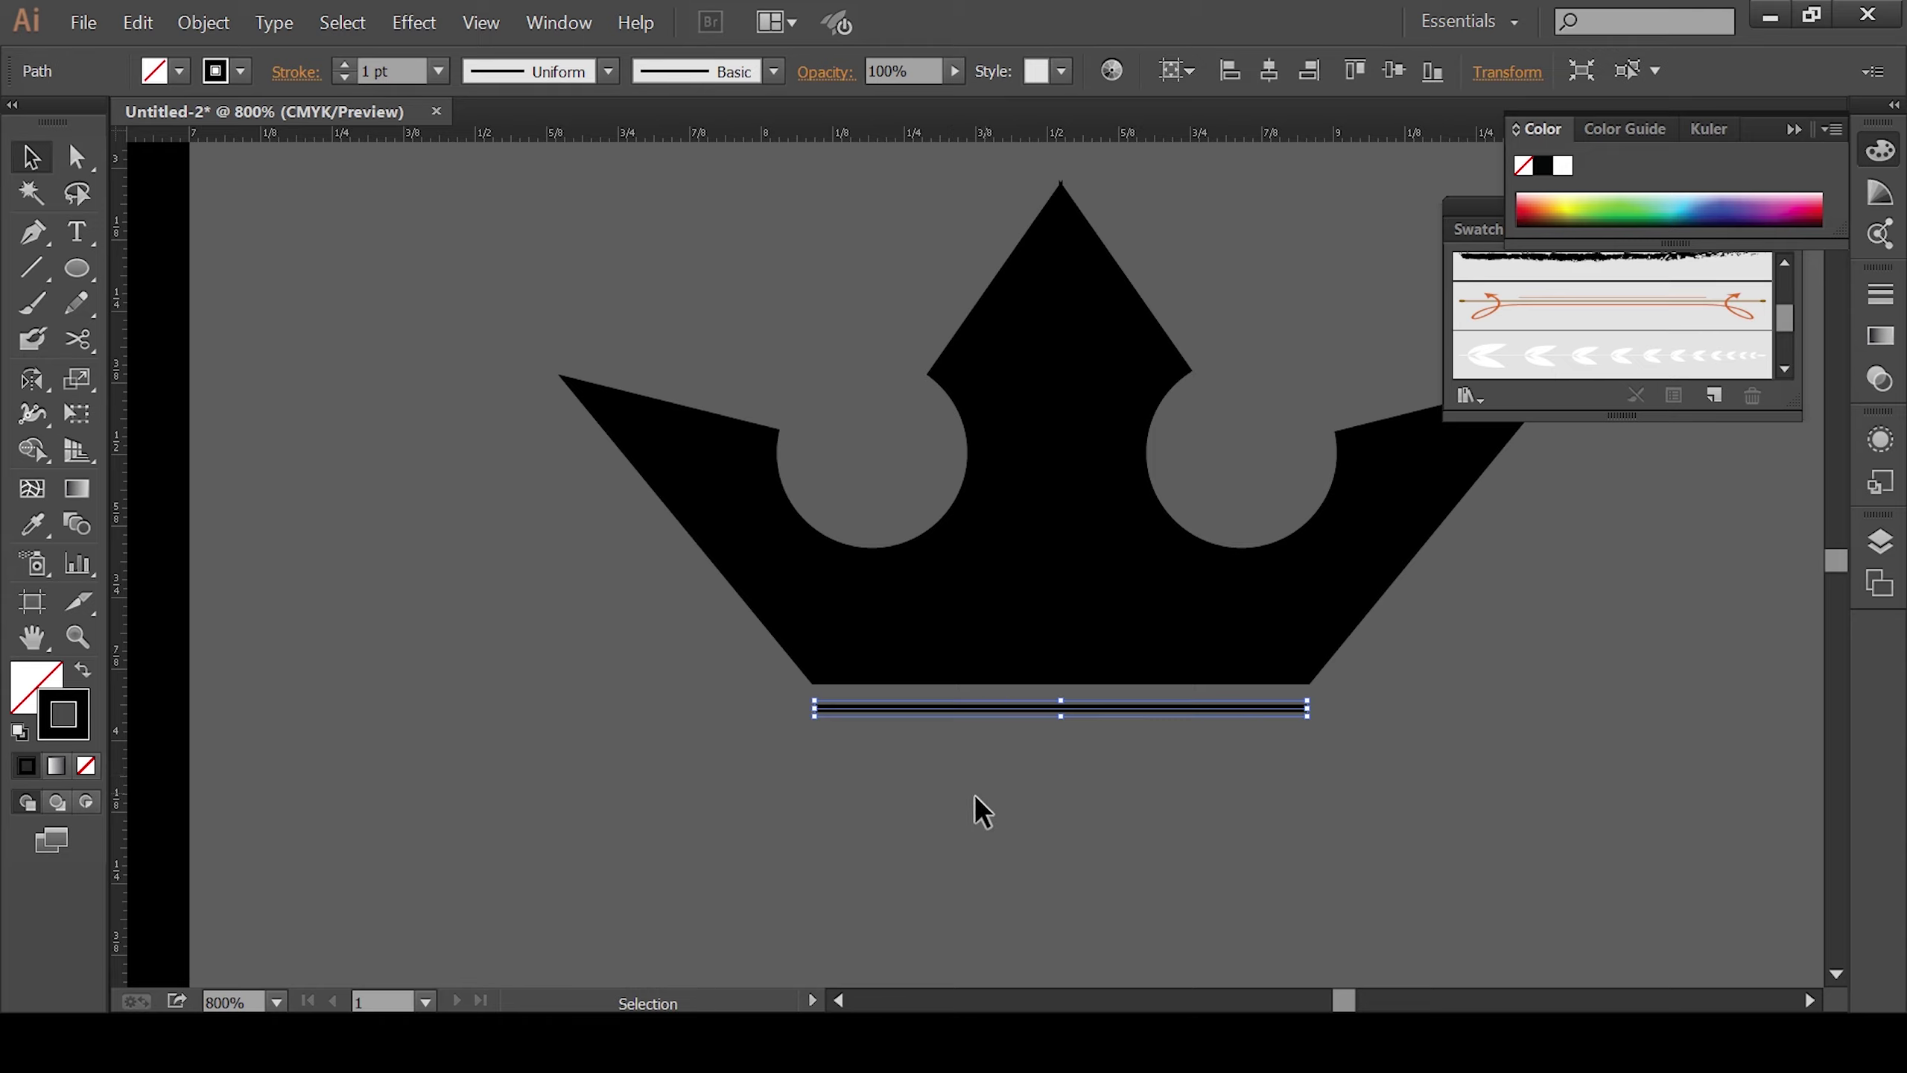
key("Up")
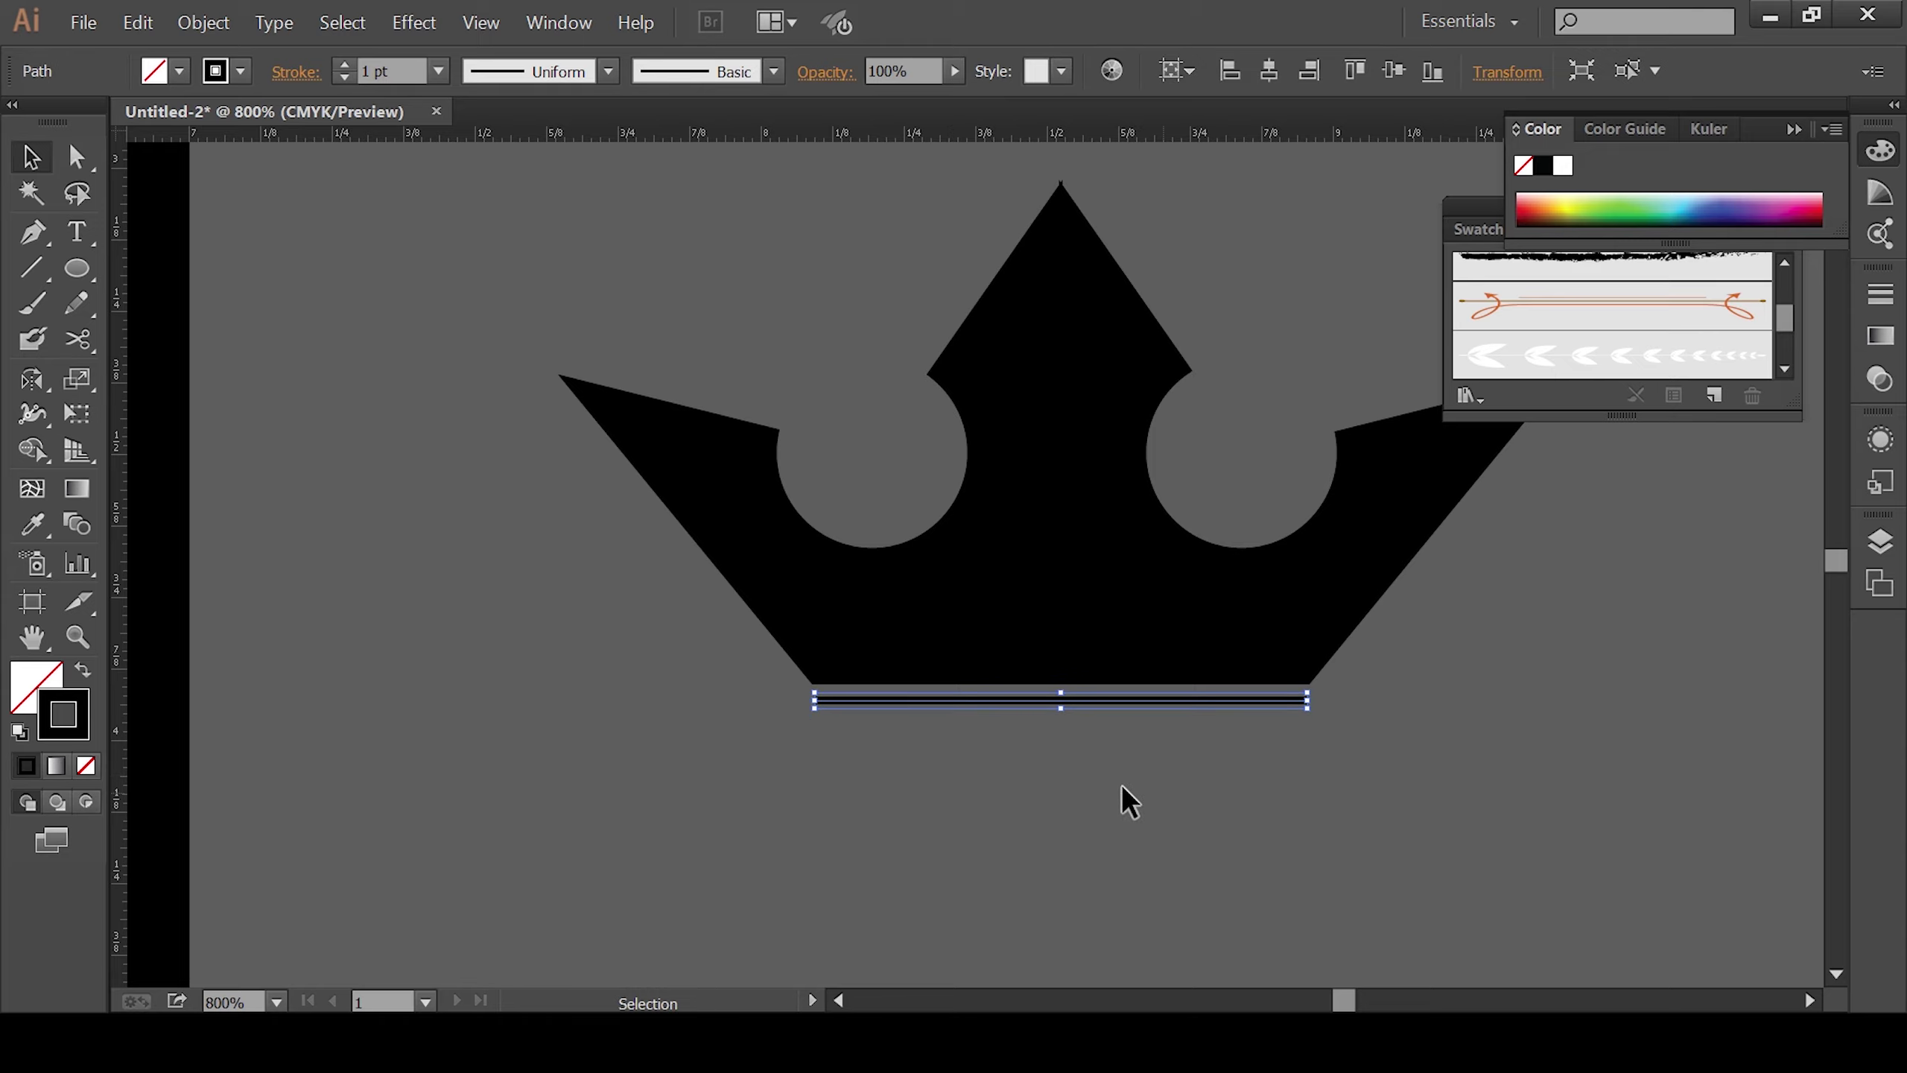
left_click(821, 812)
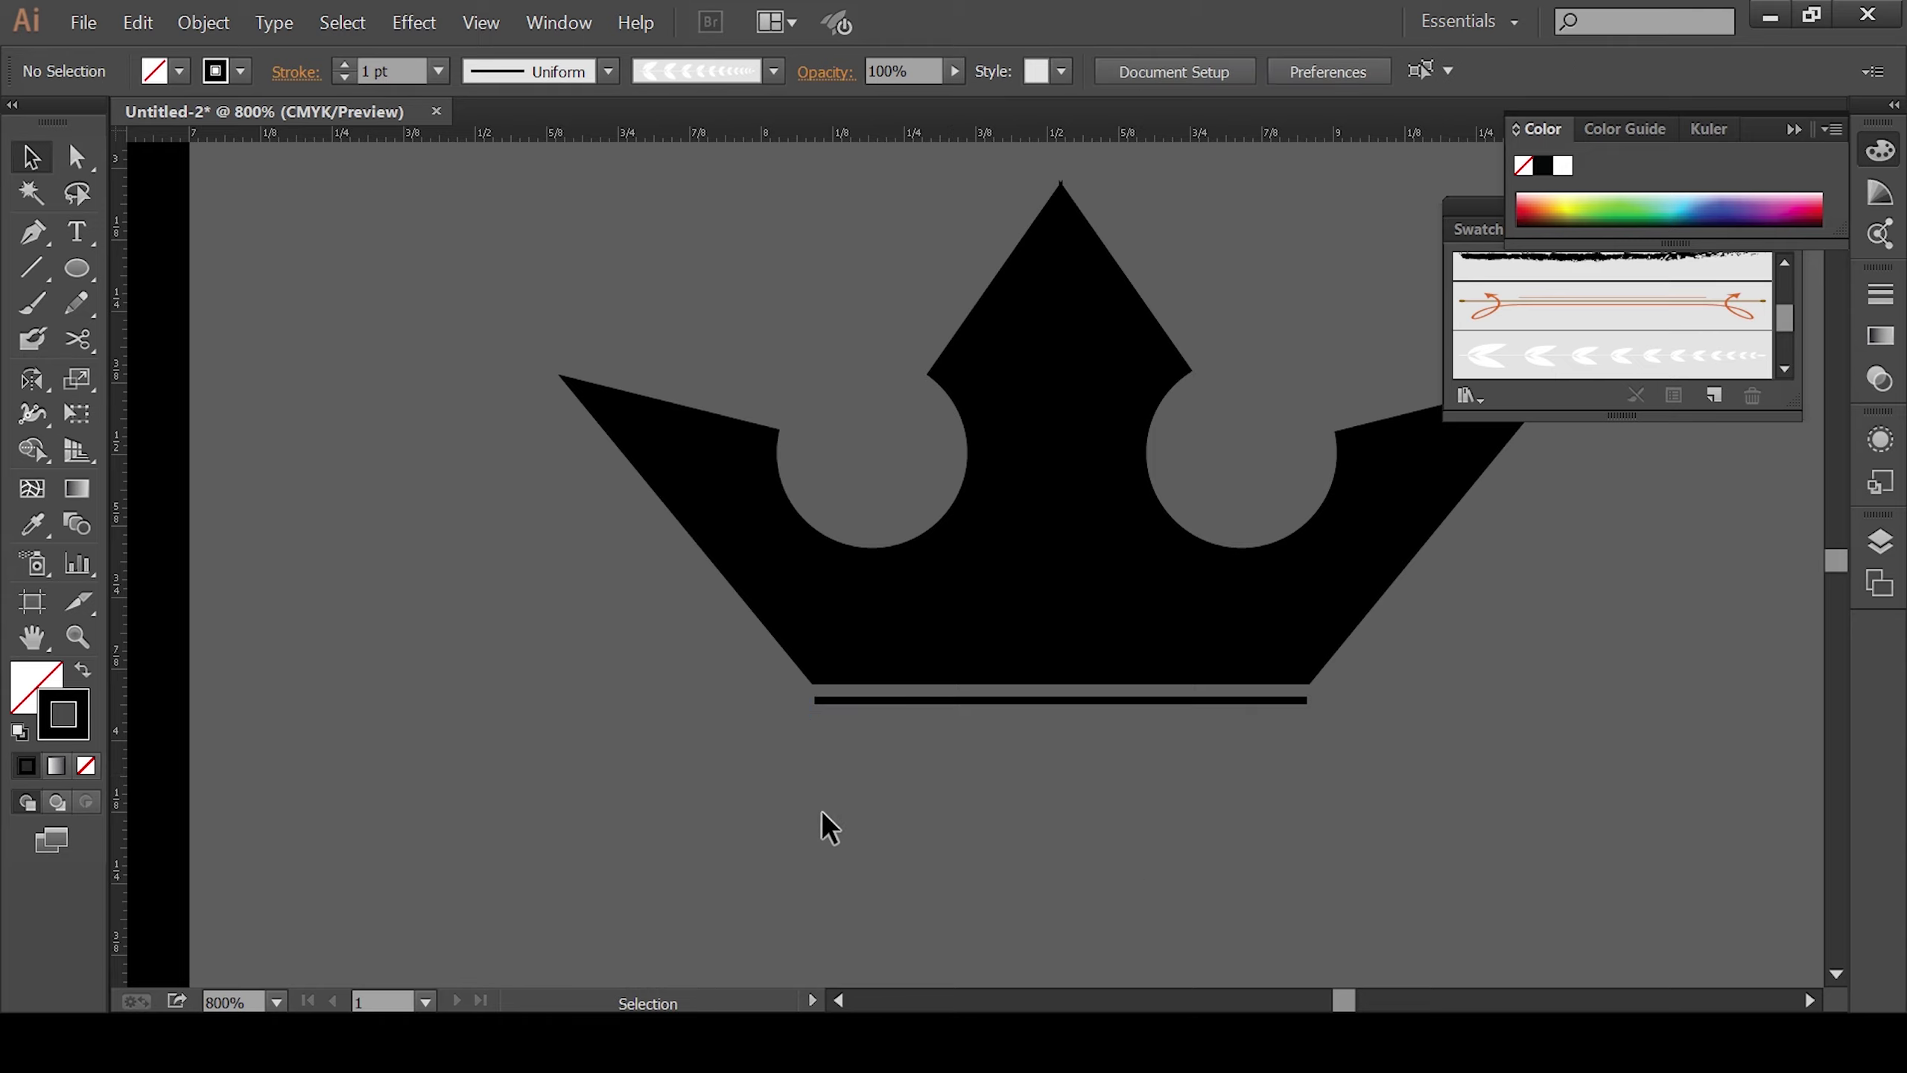
left_click(1066, 699)
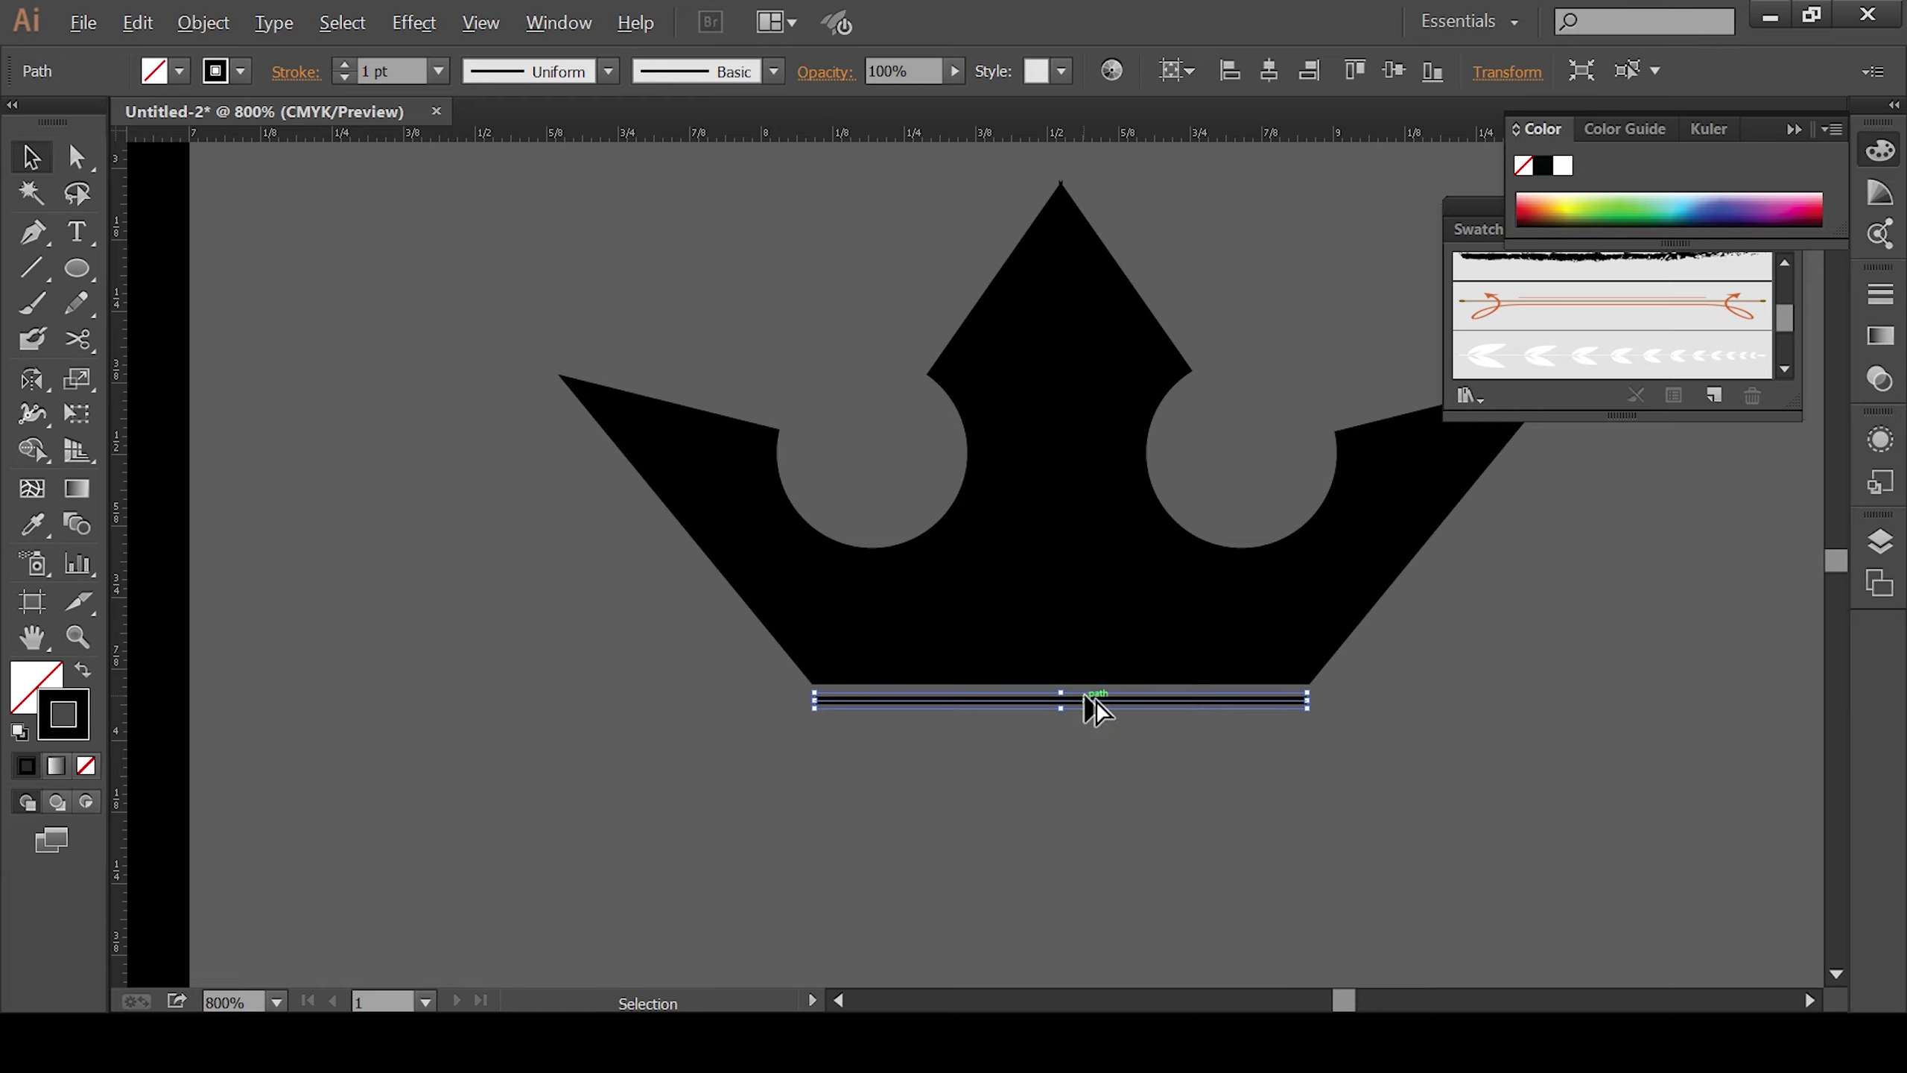
left_click_drag(1089, 701, 1072, 734)
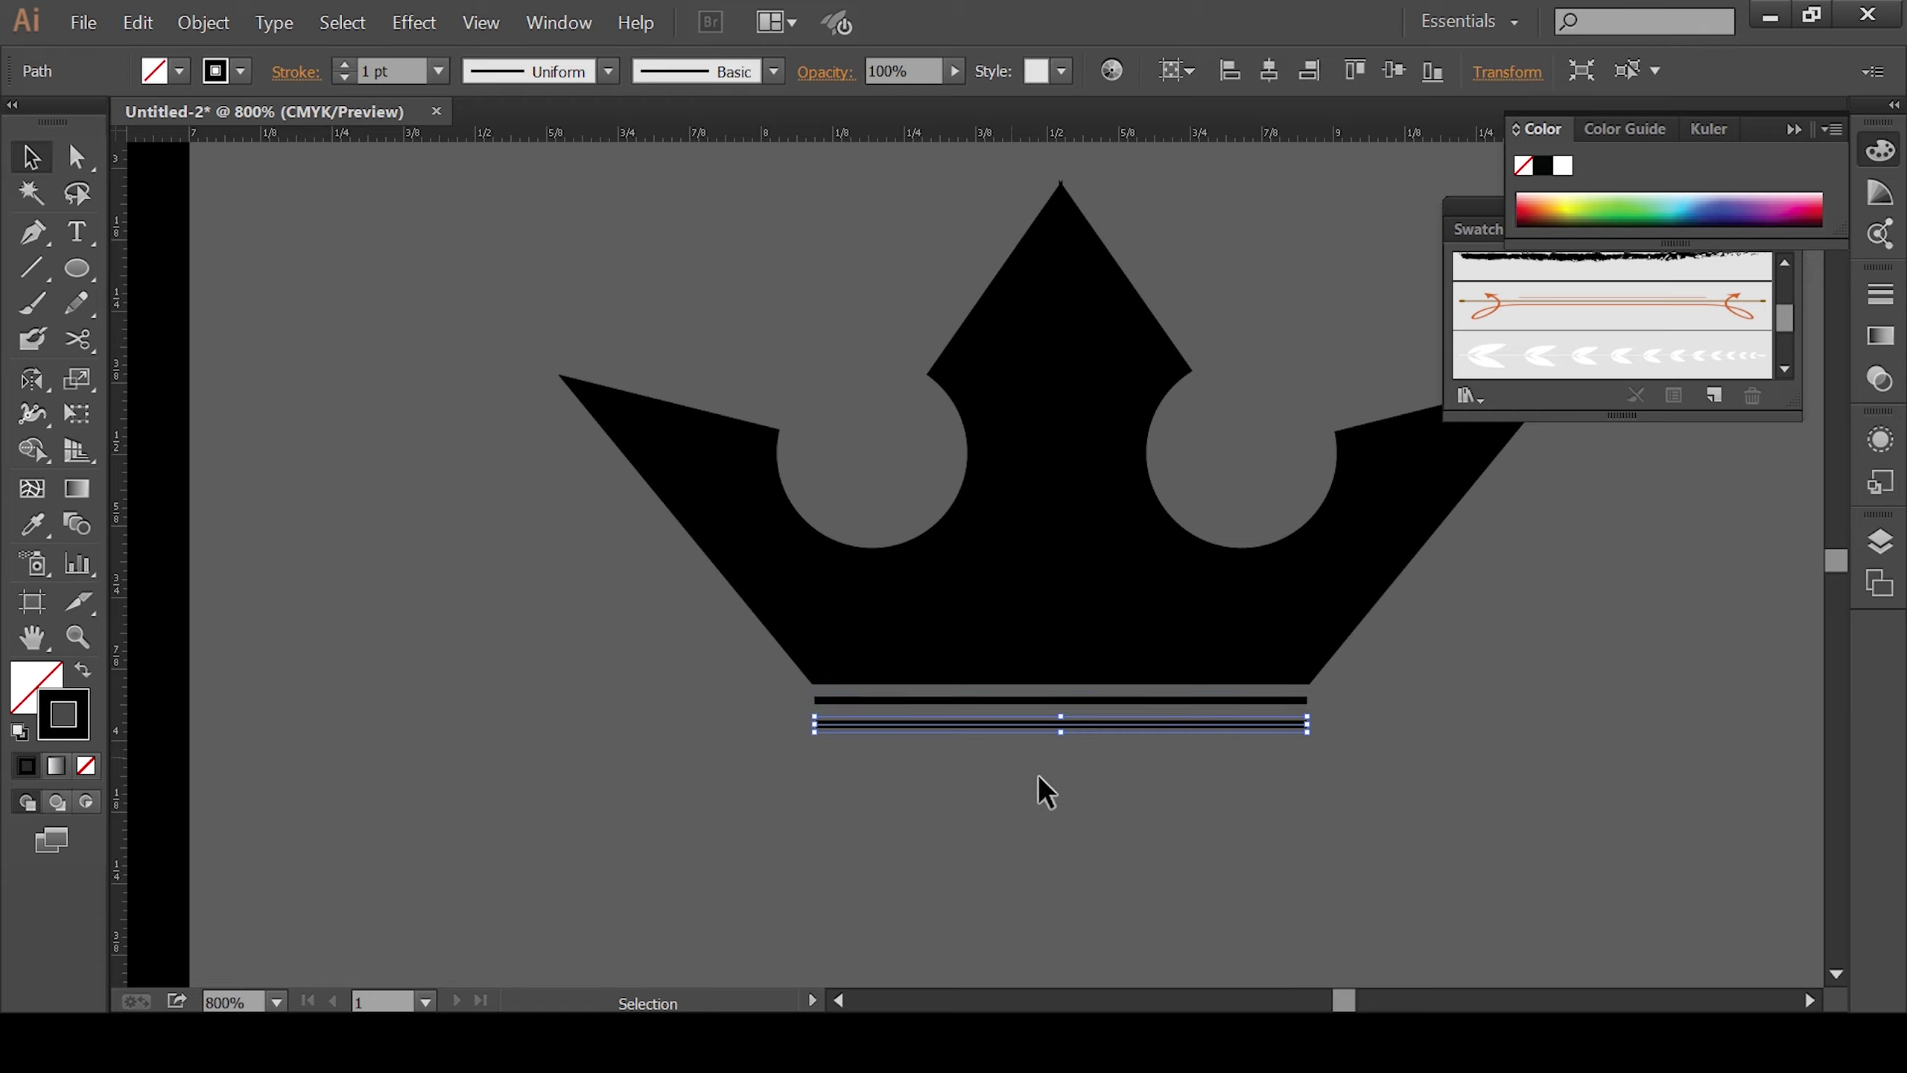
Step: Set the upper line's stroke weight to 0.5 pt
left_click(1117, 698)
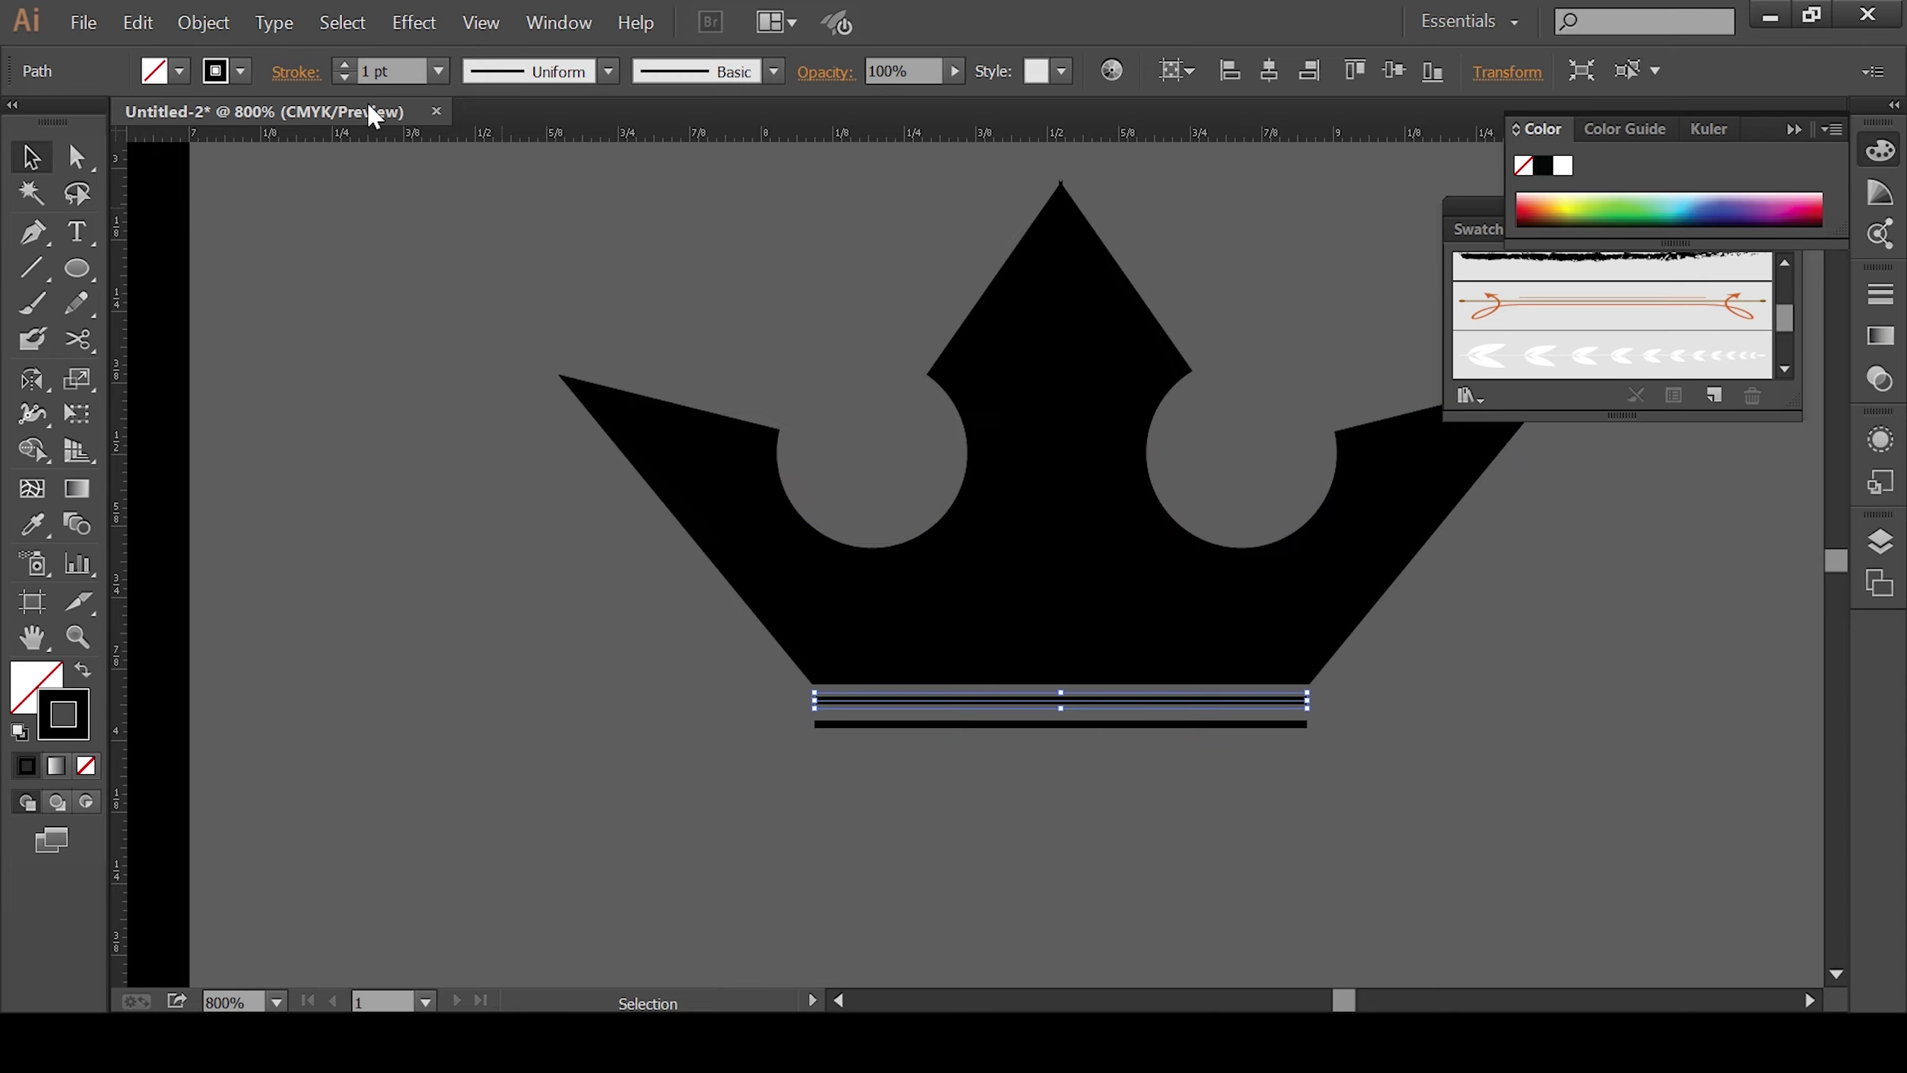
left_click(389, 72)
type("0.5")
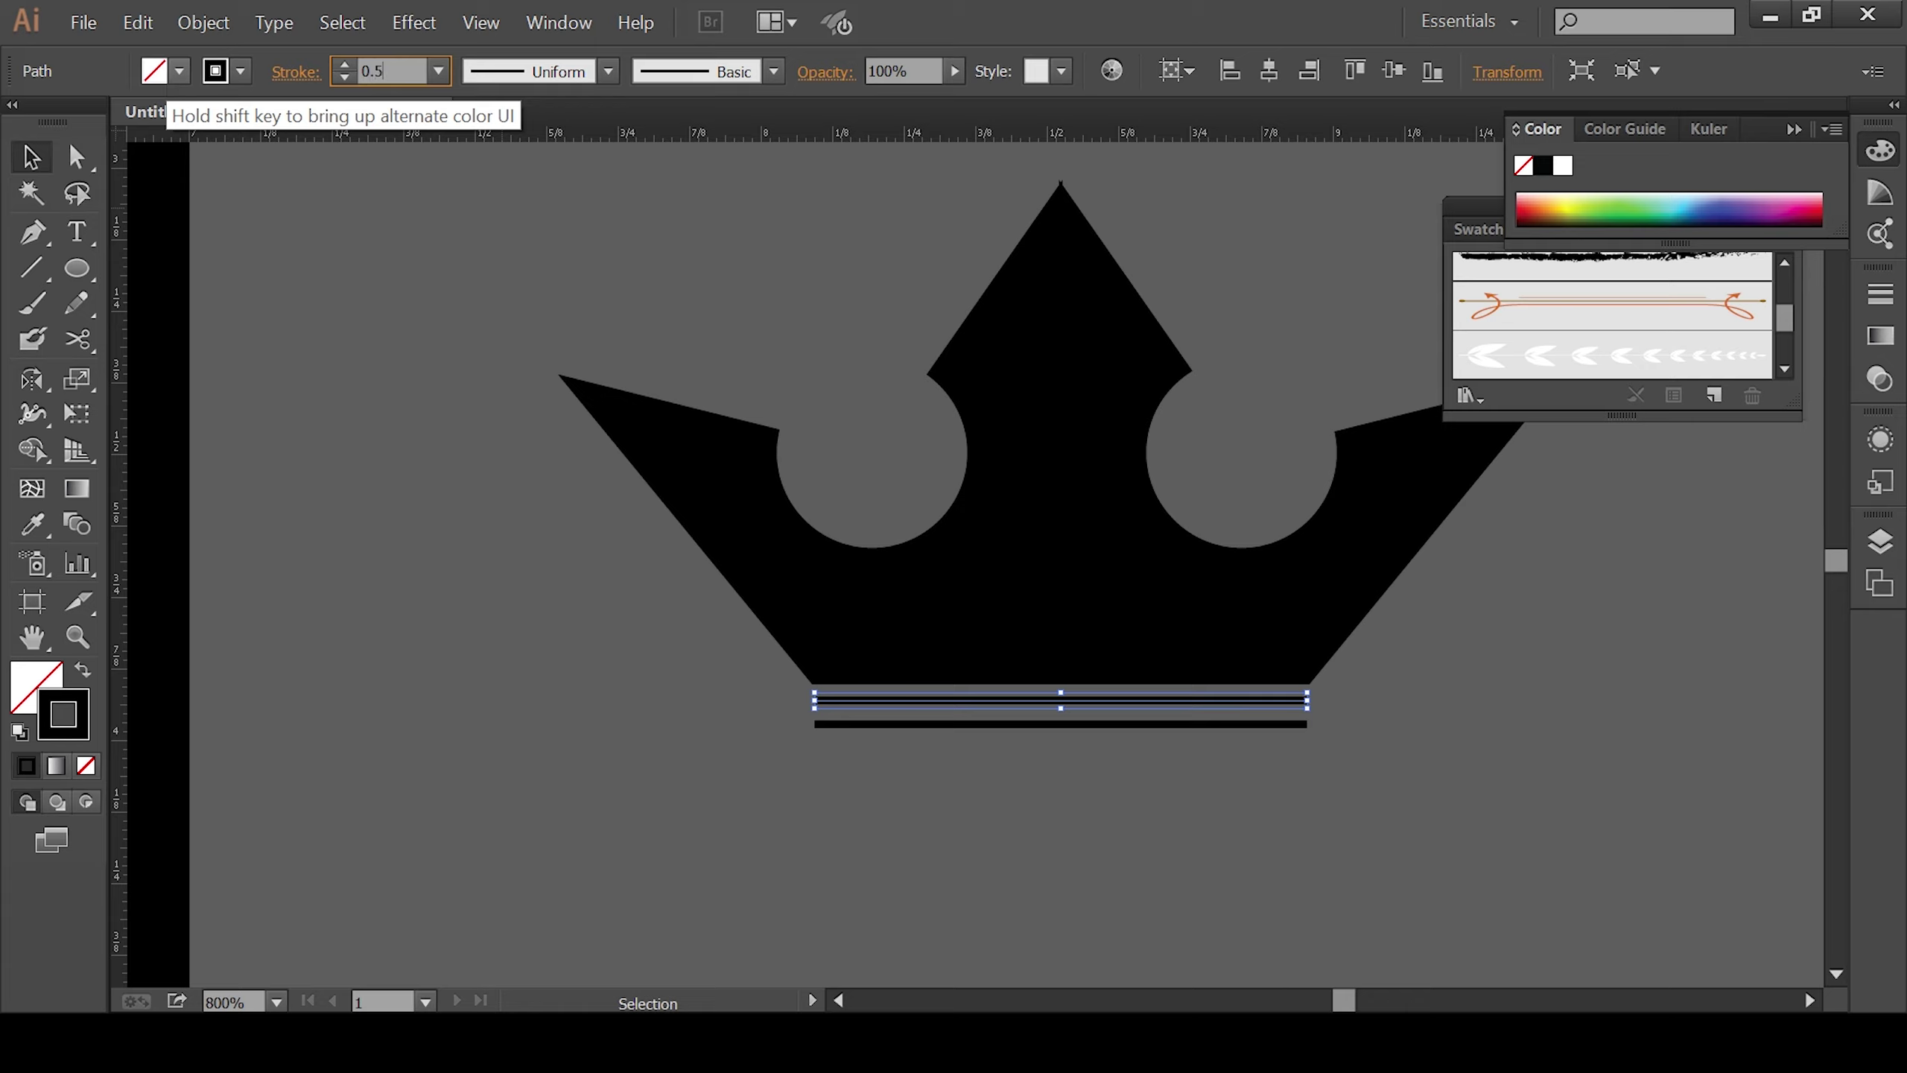
key("Return")
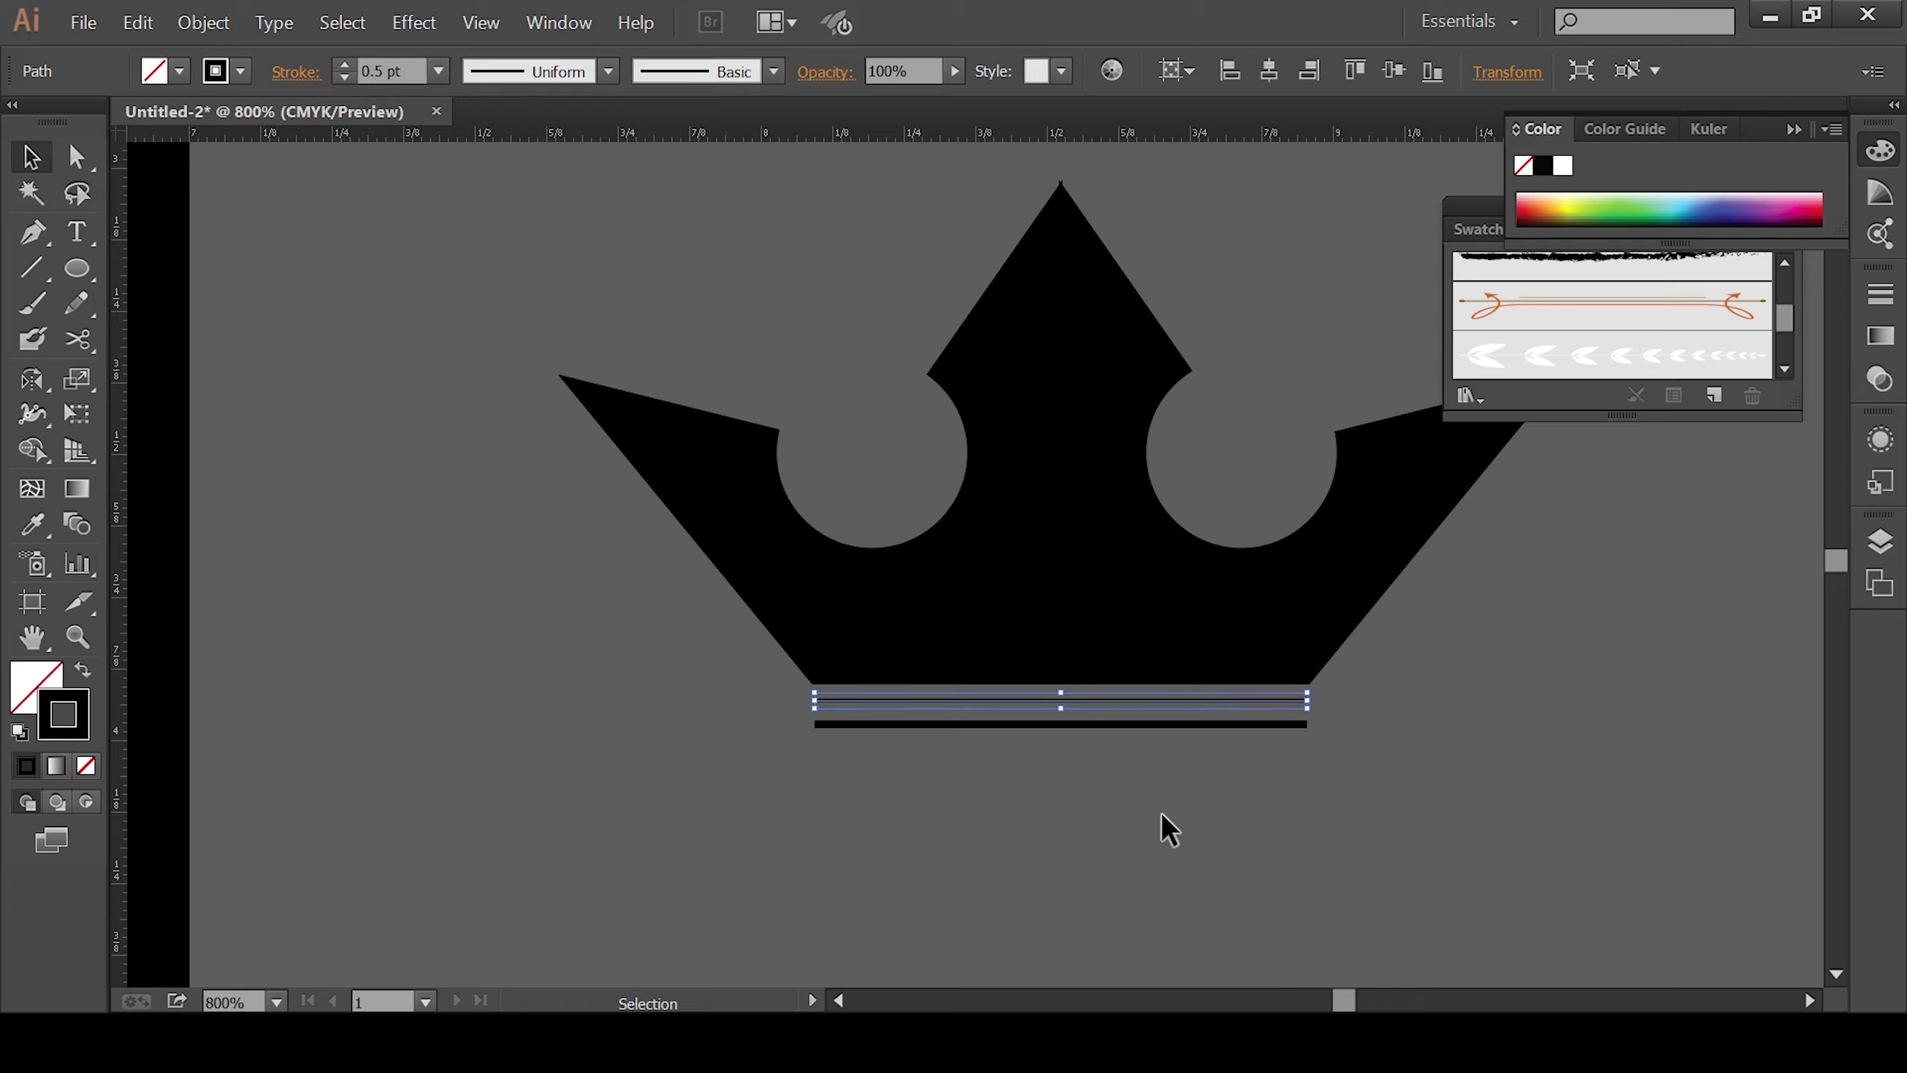
left_click(1117, 834)
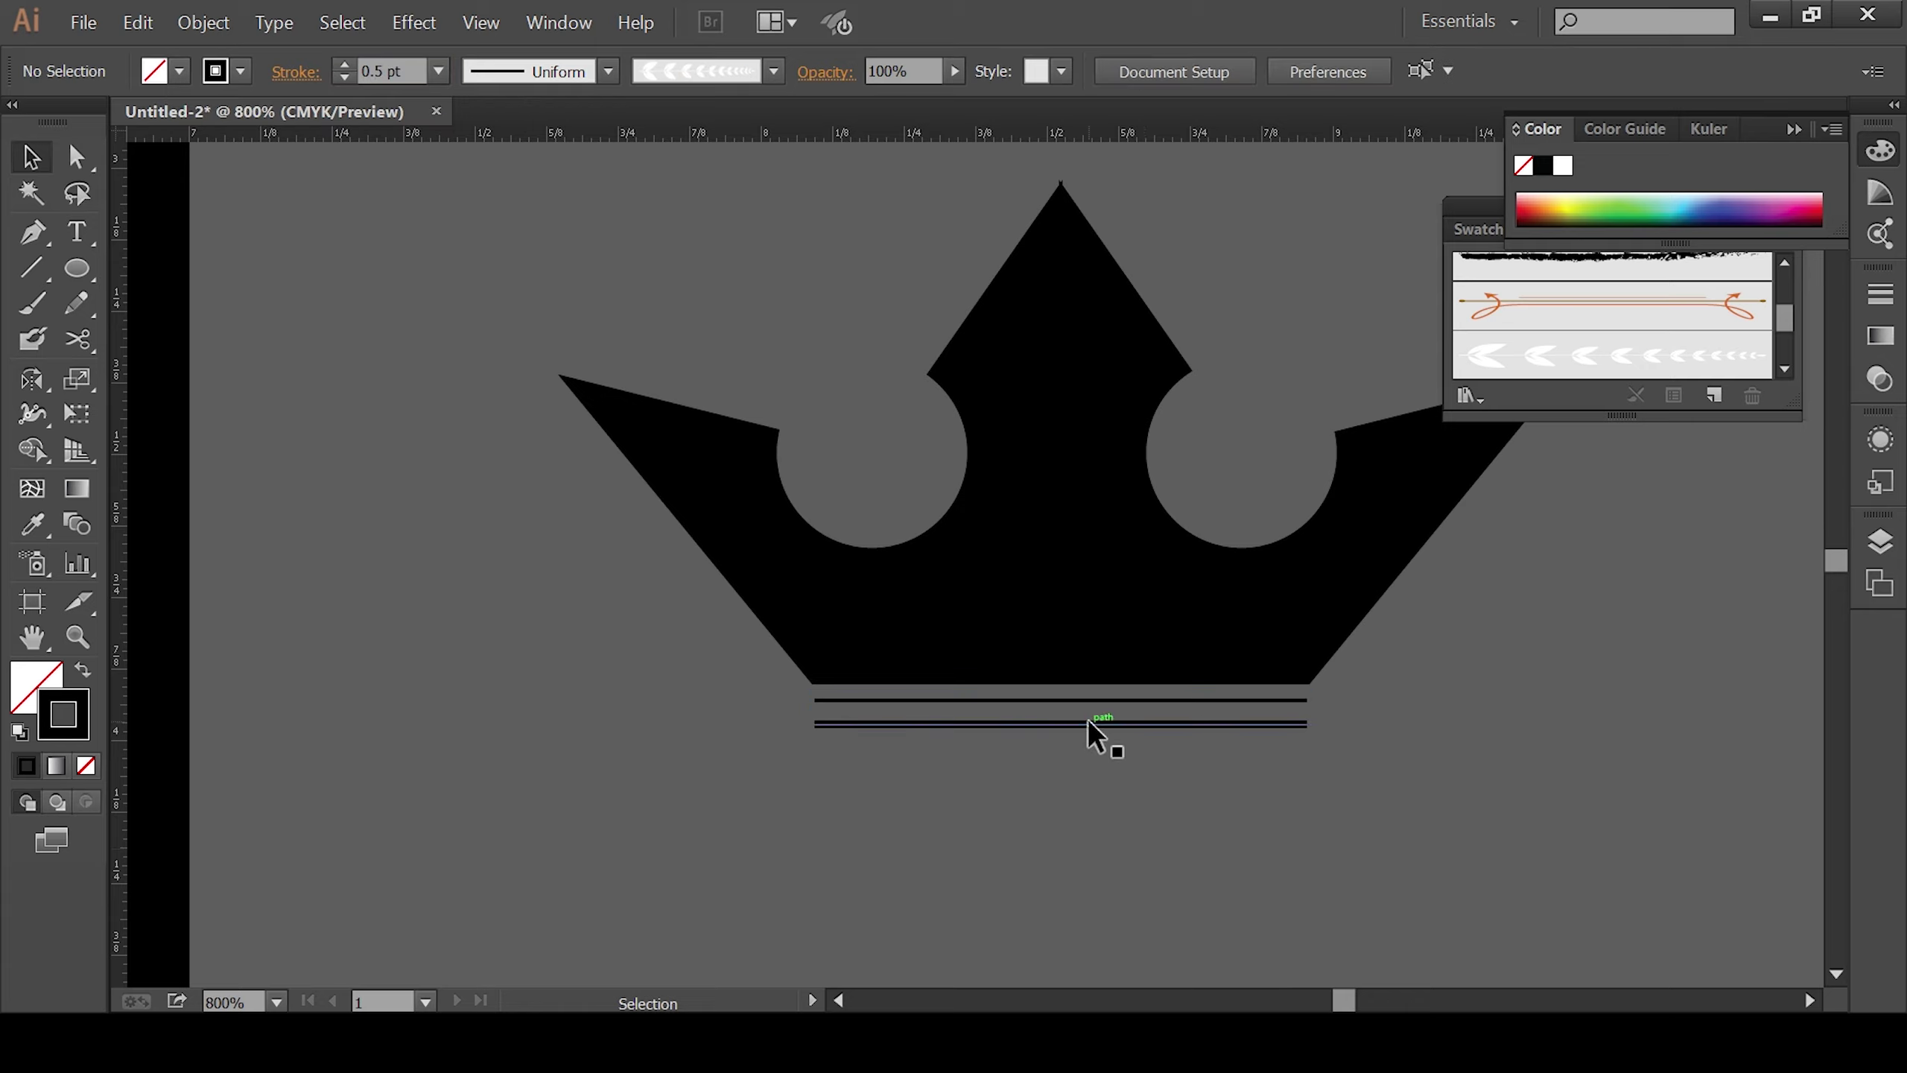
key("ctrl+z")
key("ctrl+z")
key("ctrl+z")
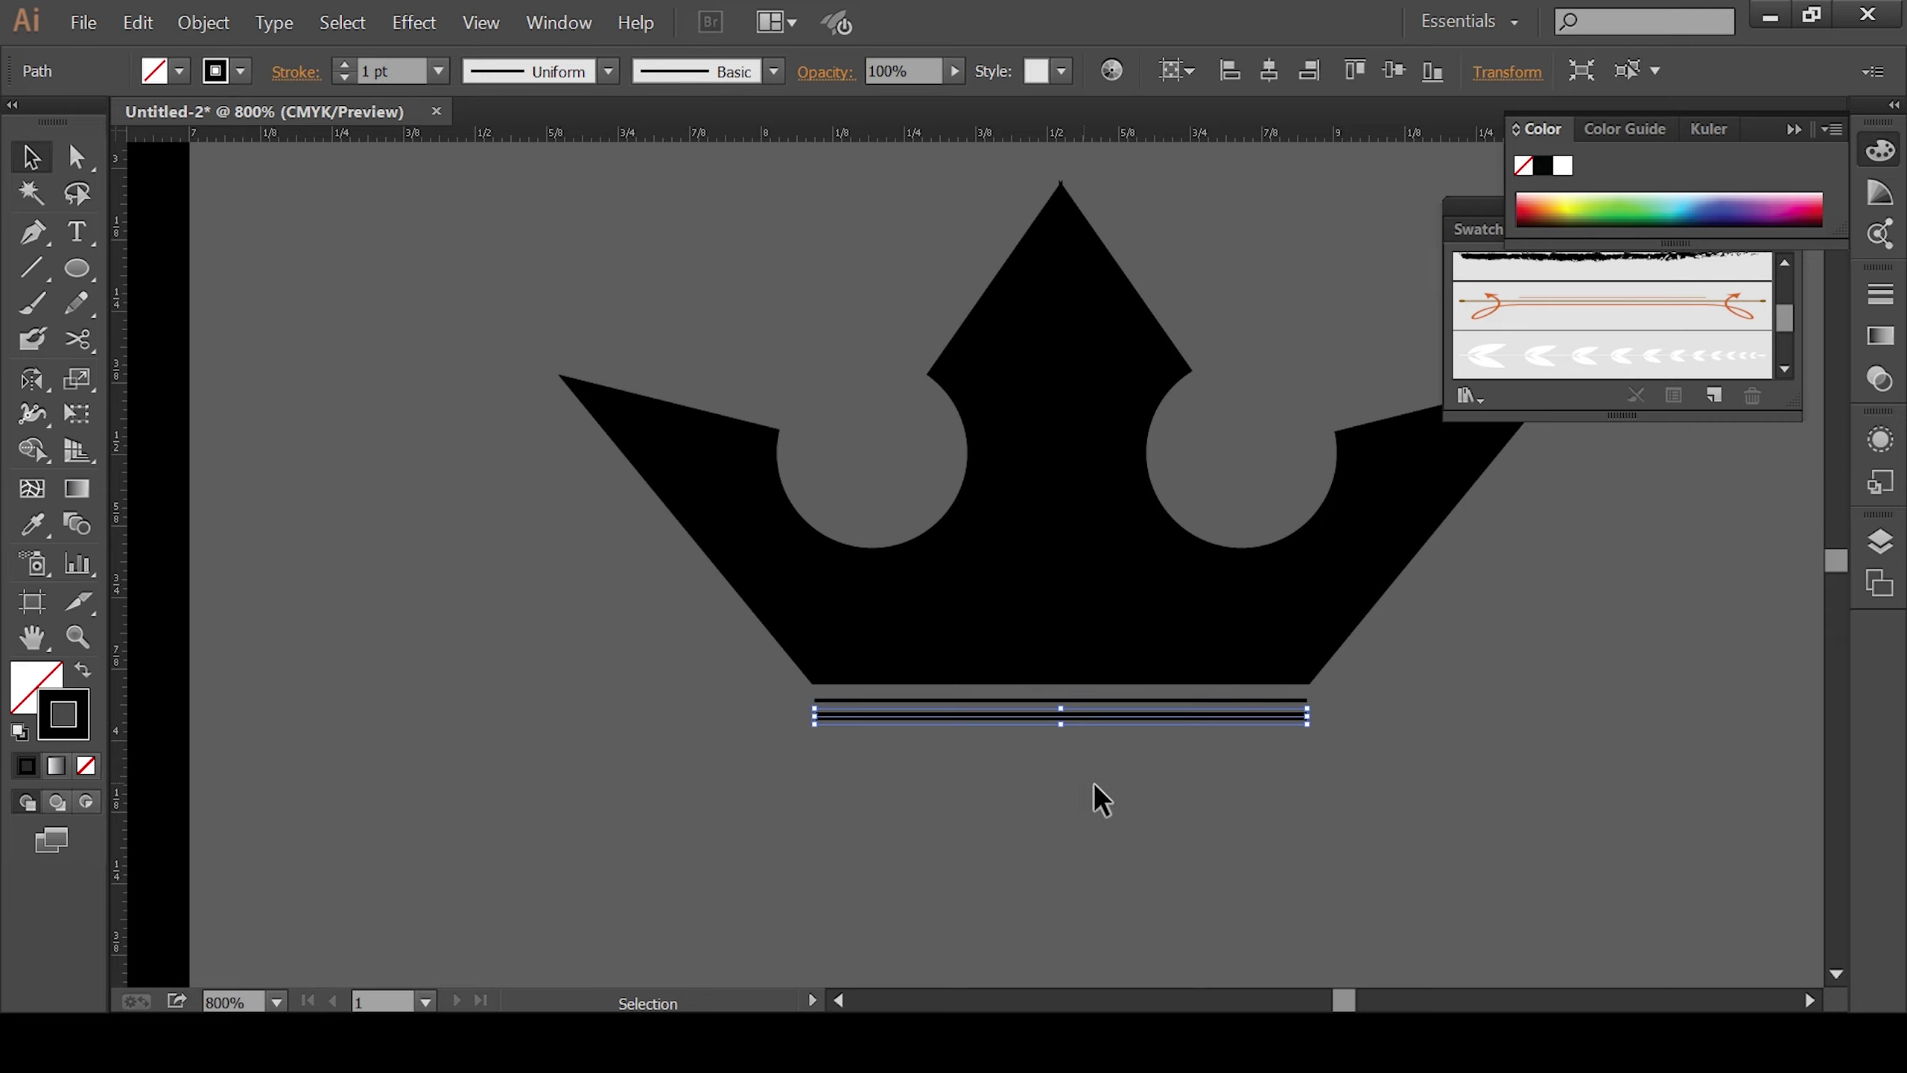
left_click(1110, 797)
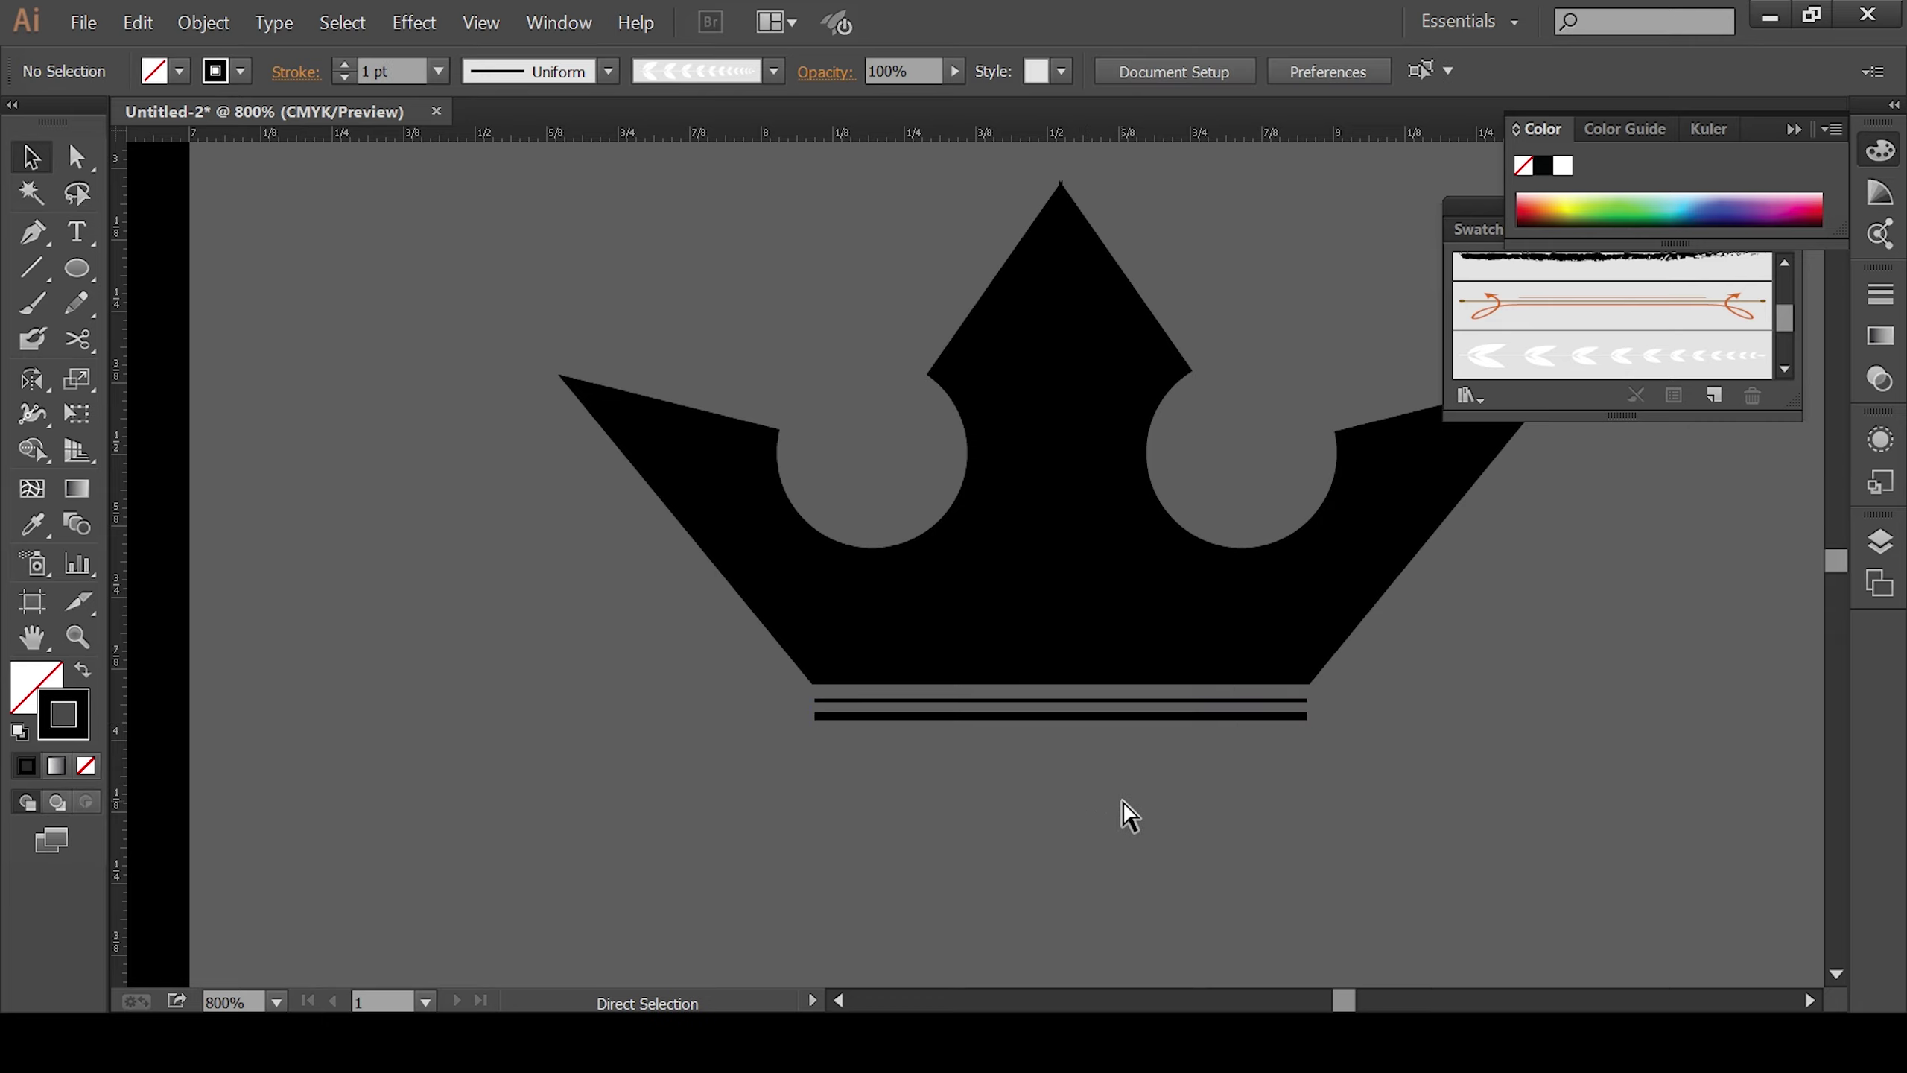
key("ctrl+minus")
key("ctrl+minus")
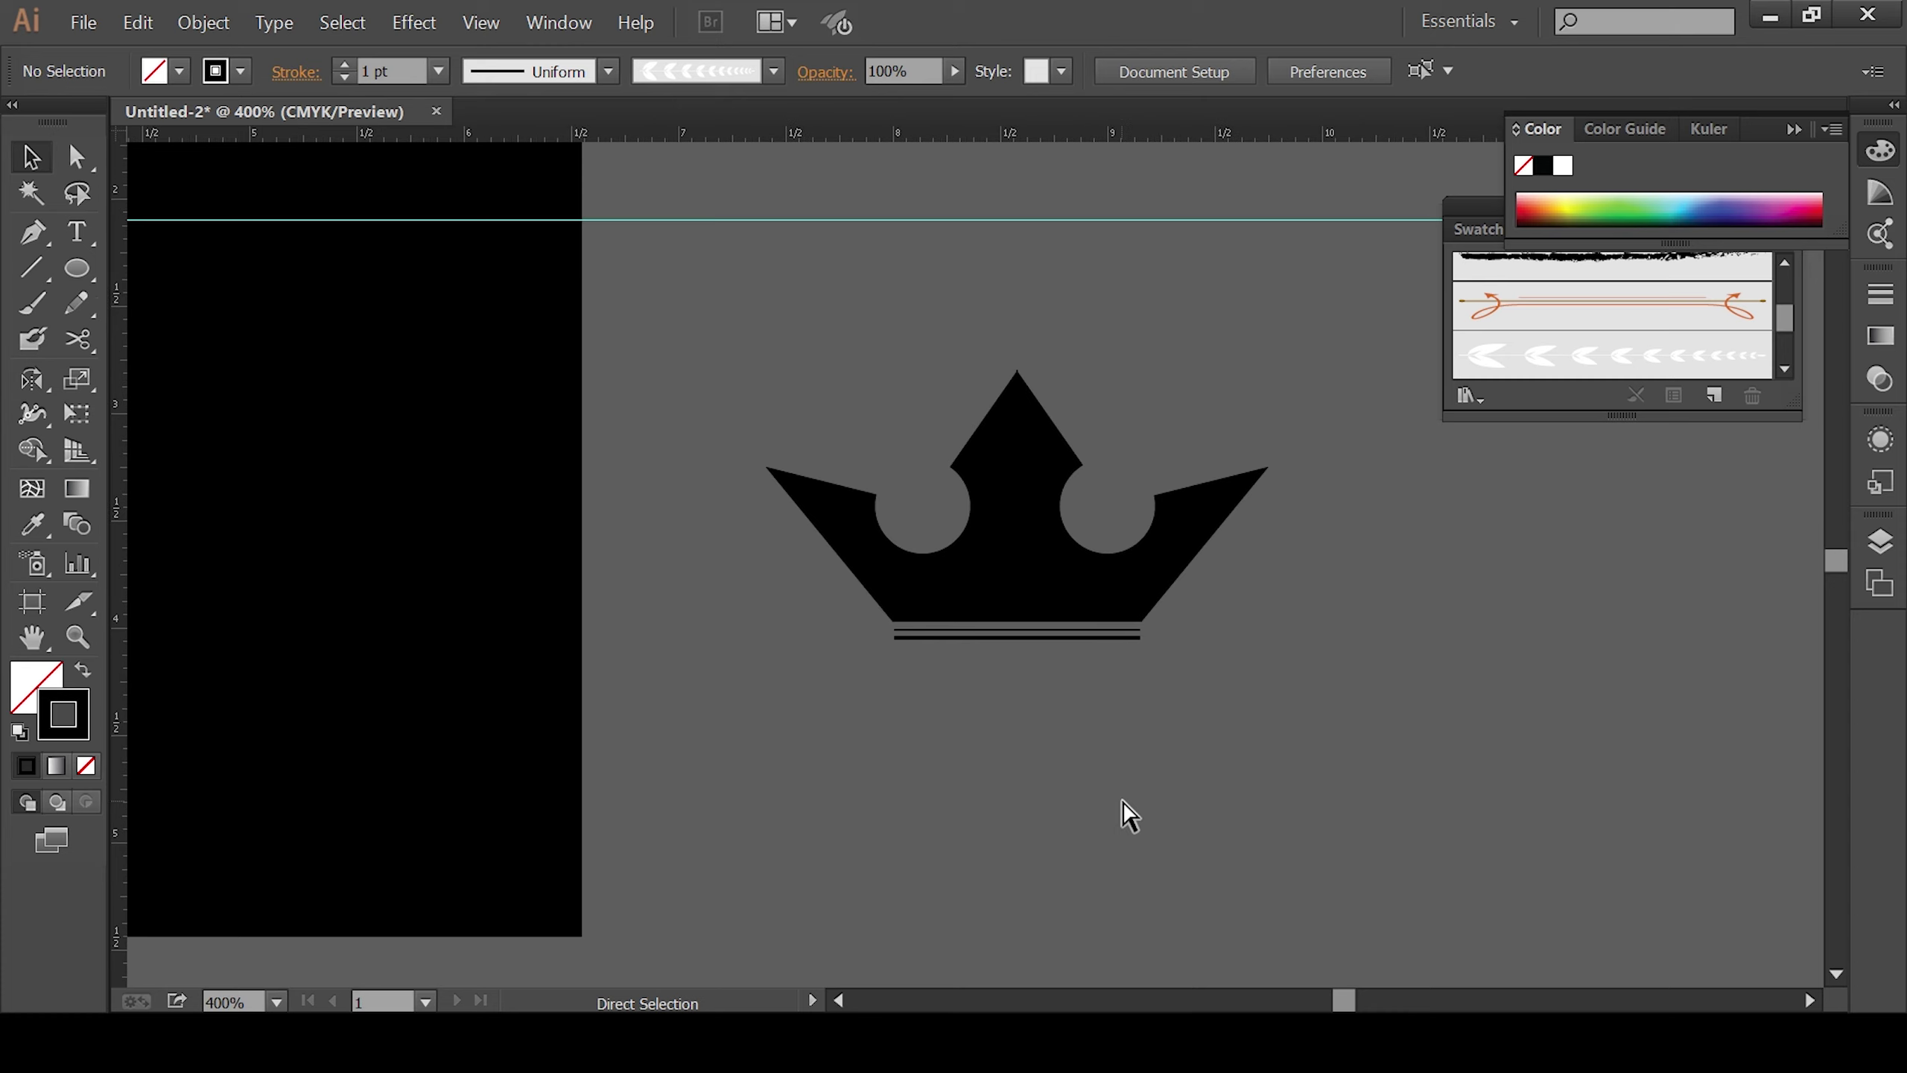
key("ctrl+minus")
key("ctrl+minus")
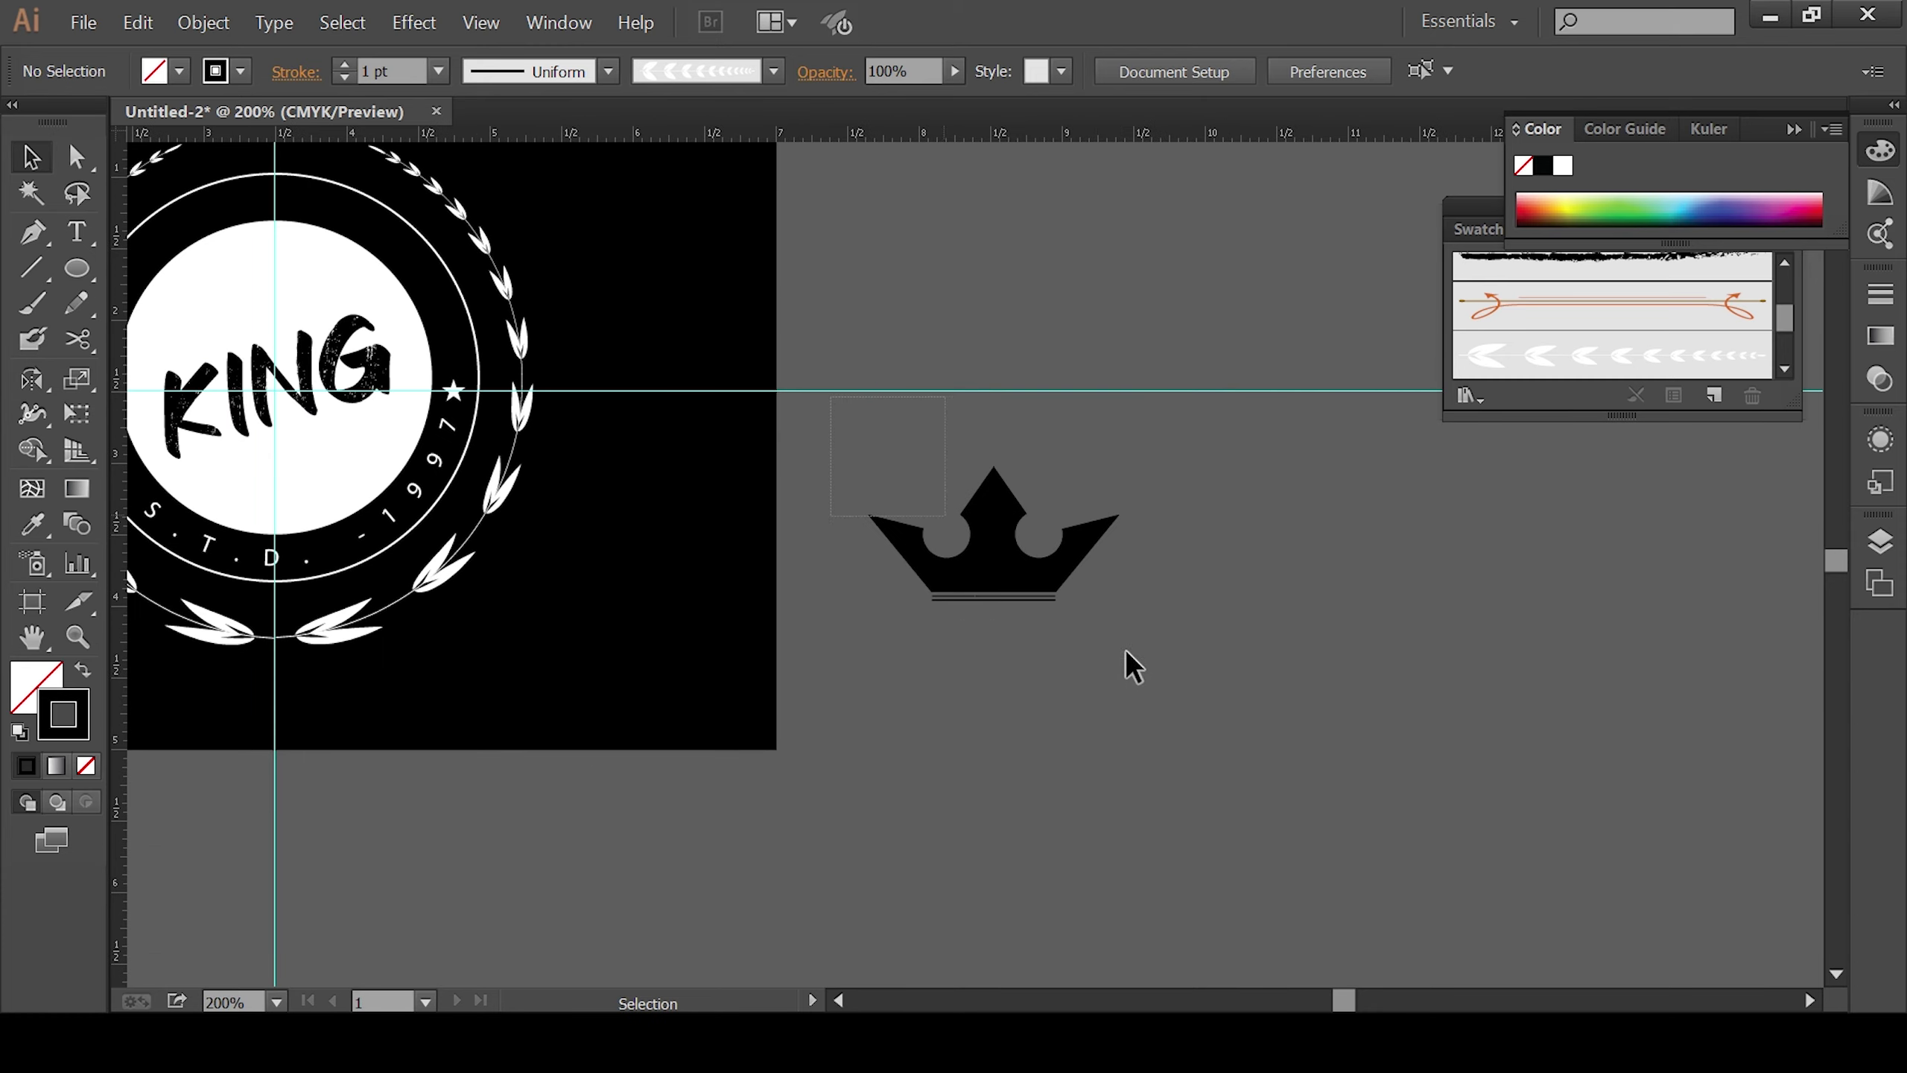
Step: Expand the crown artwork's fill and stroke and fill it white
left_click(998, 571)
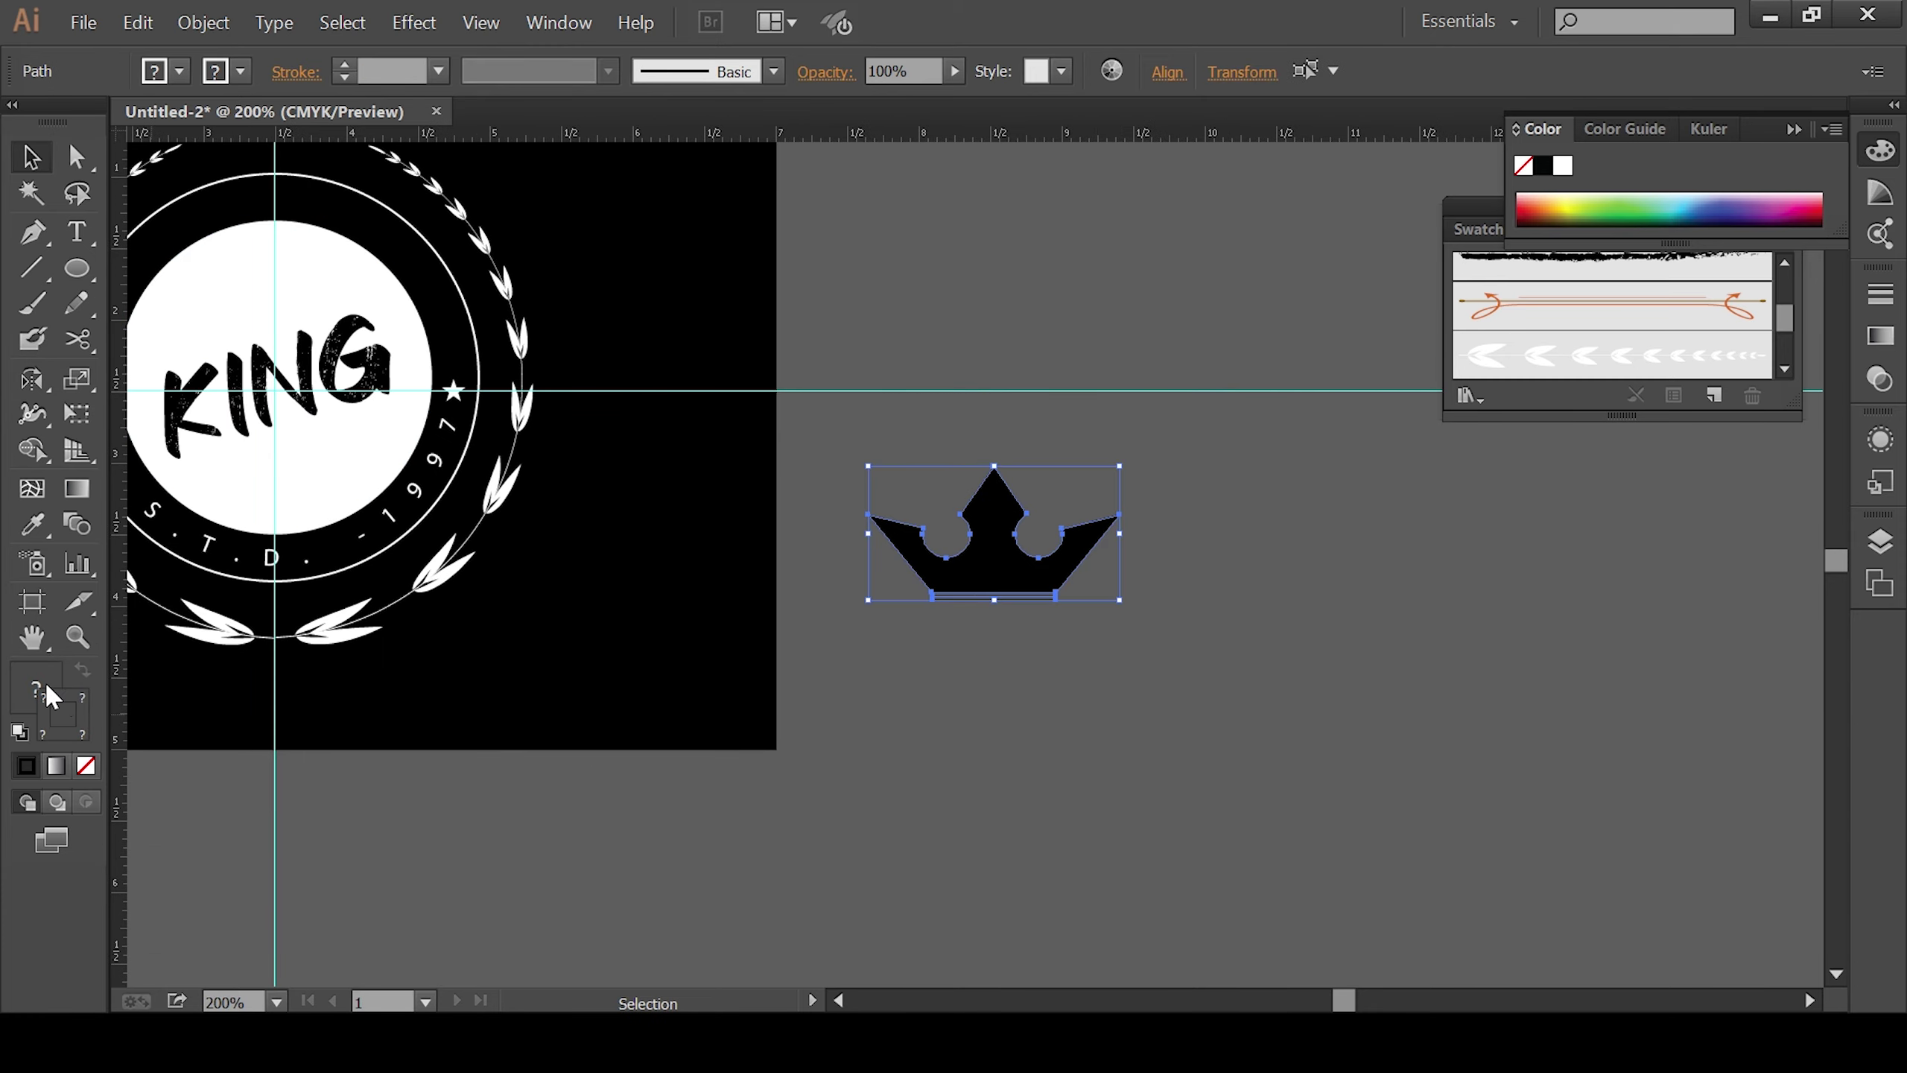
left_click(202, 22)
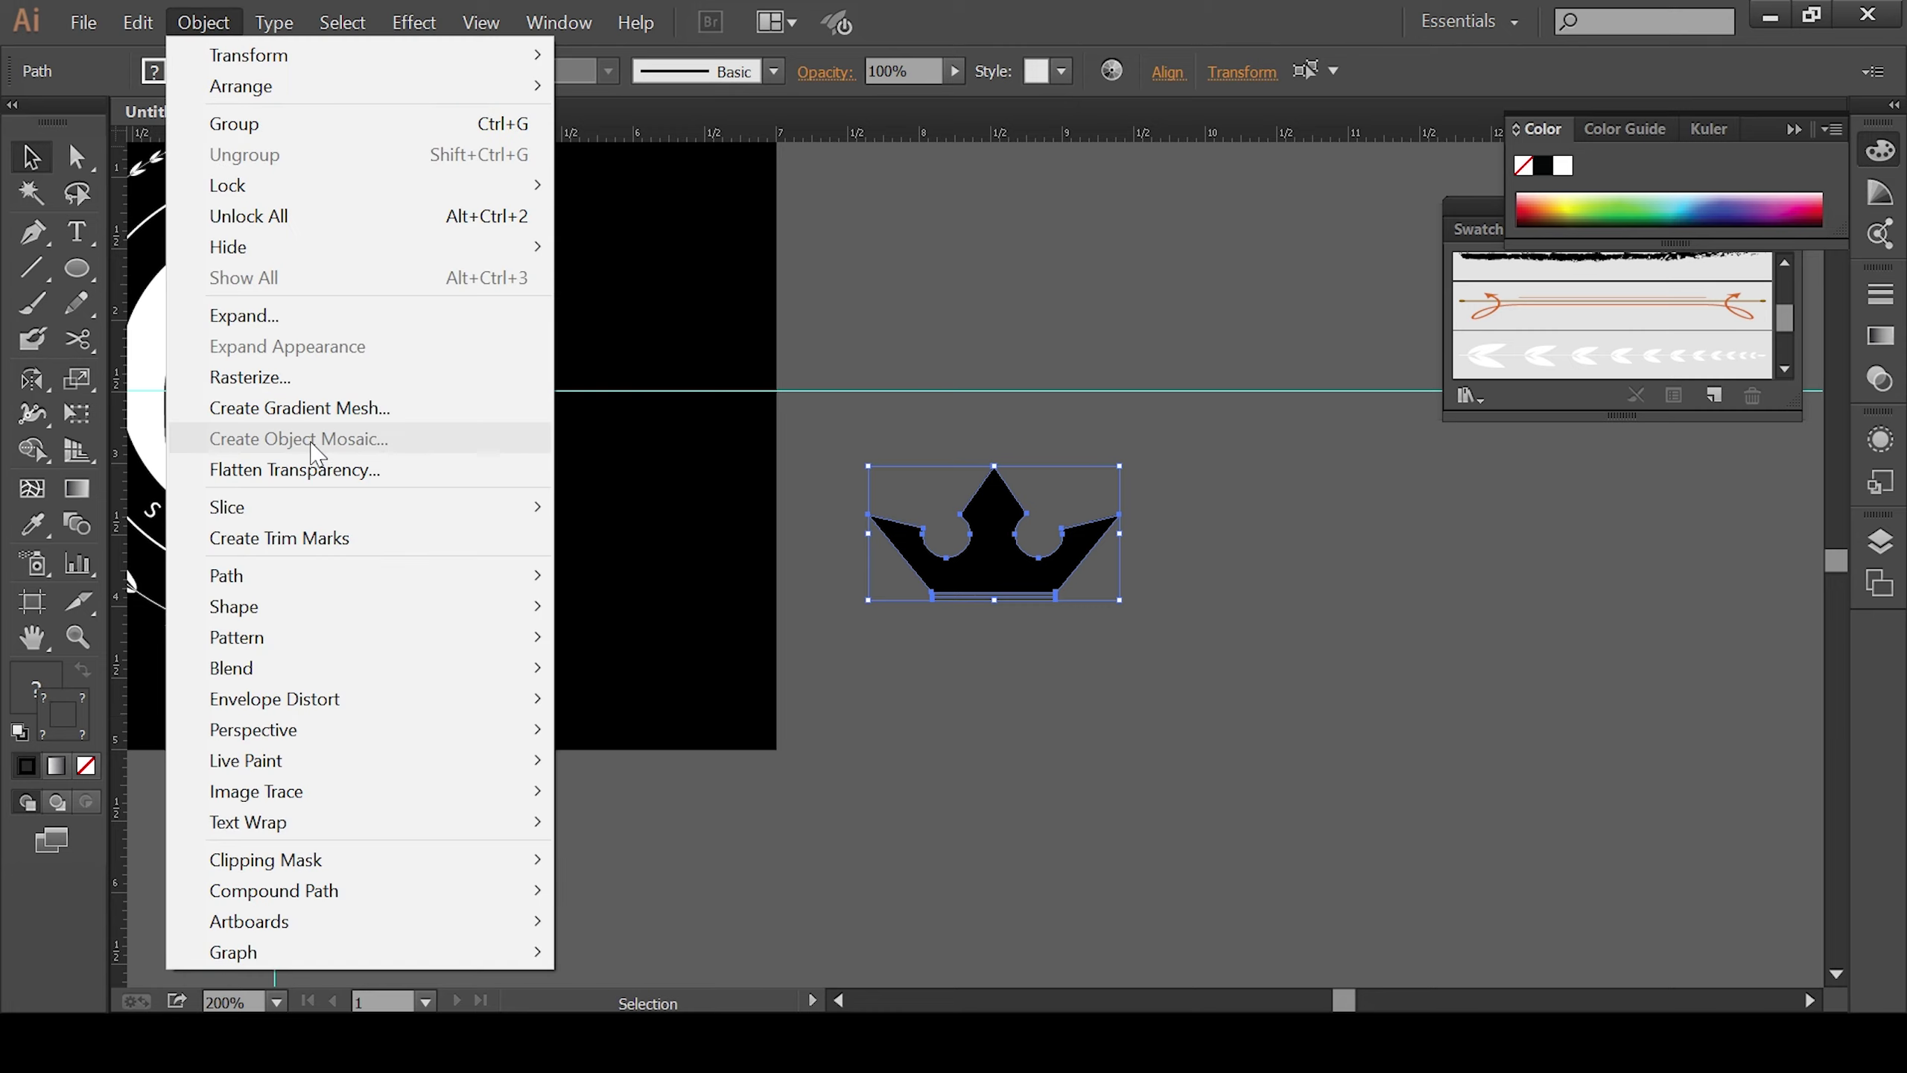
left_click(244, 315)
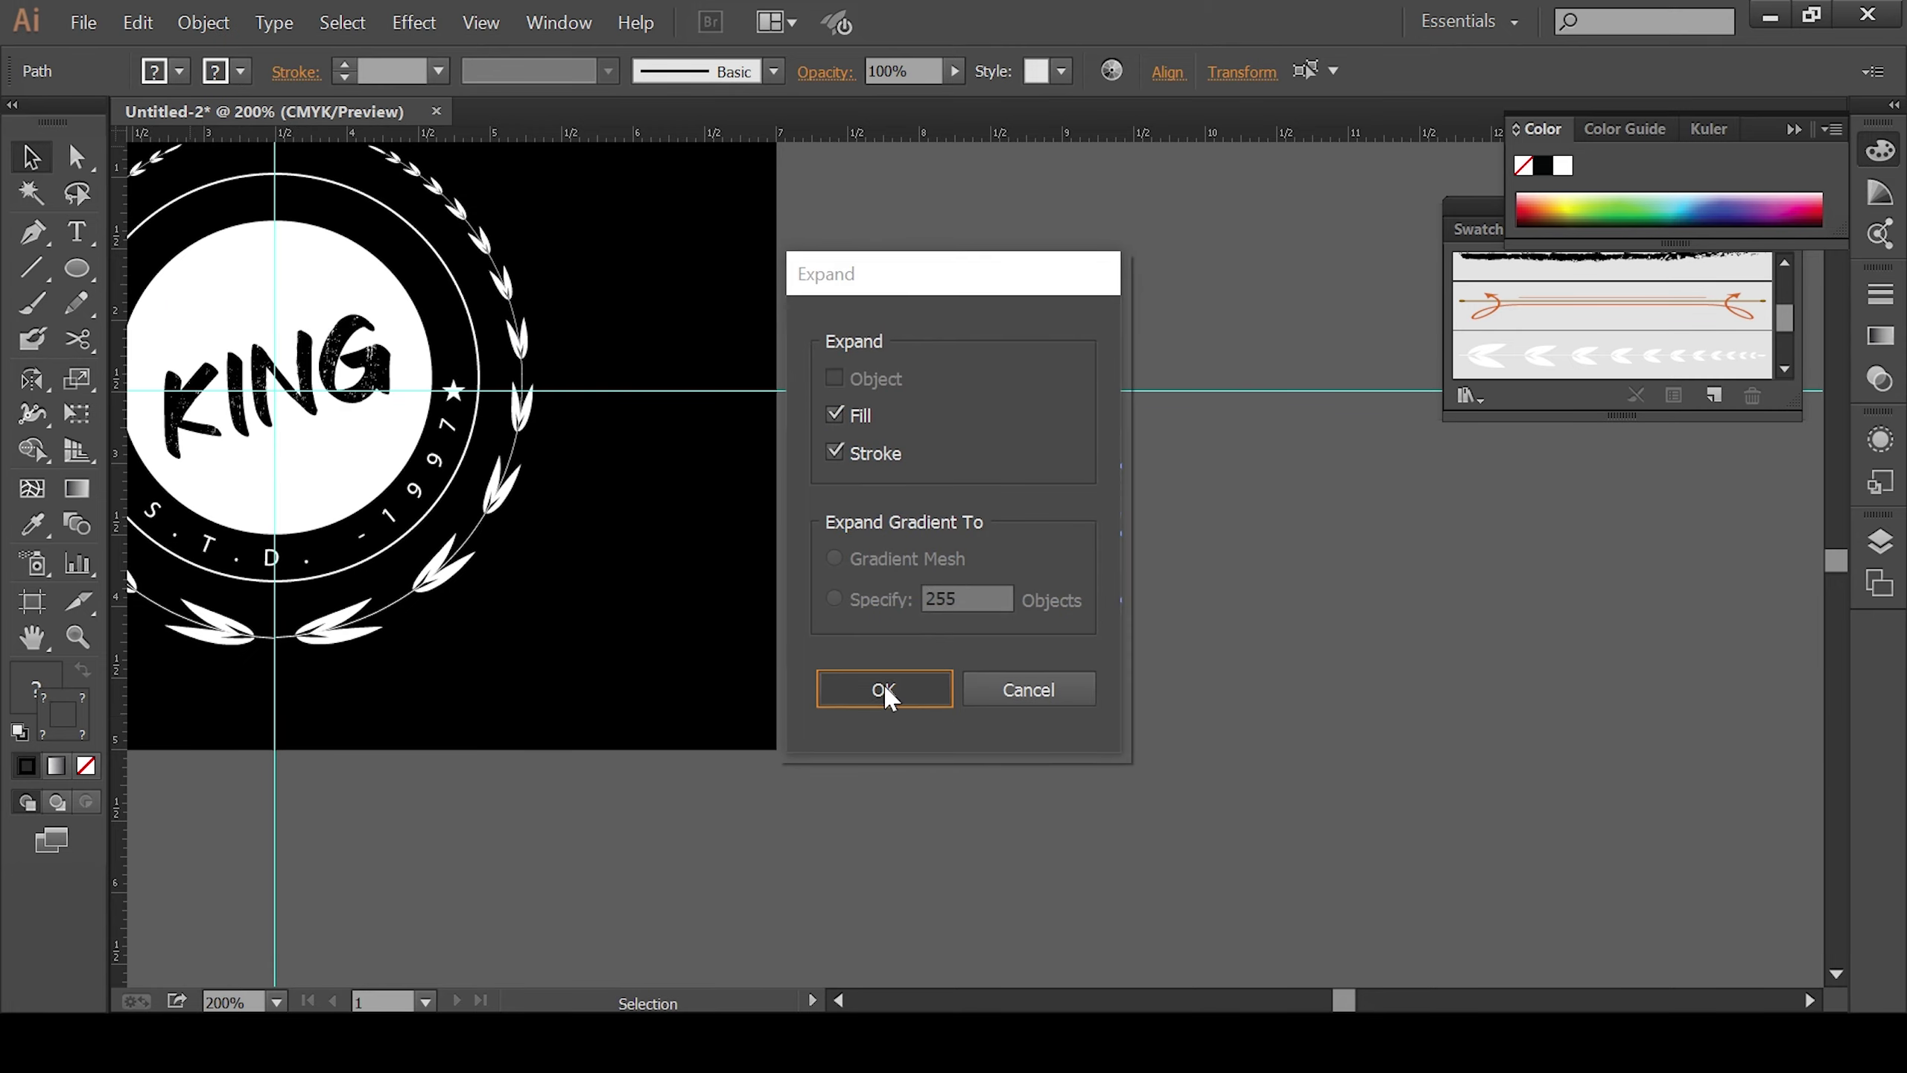
left_click(883, 686)
key("ctrl+h")
key("ctrl+h")
key("x")
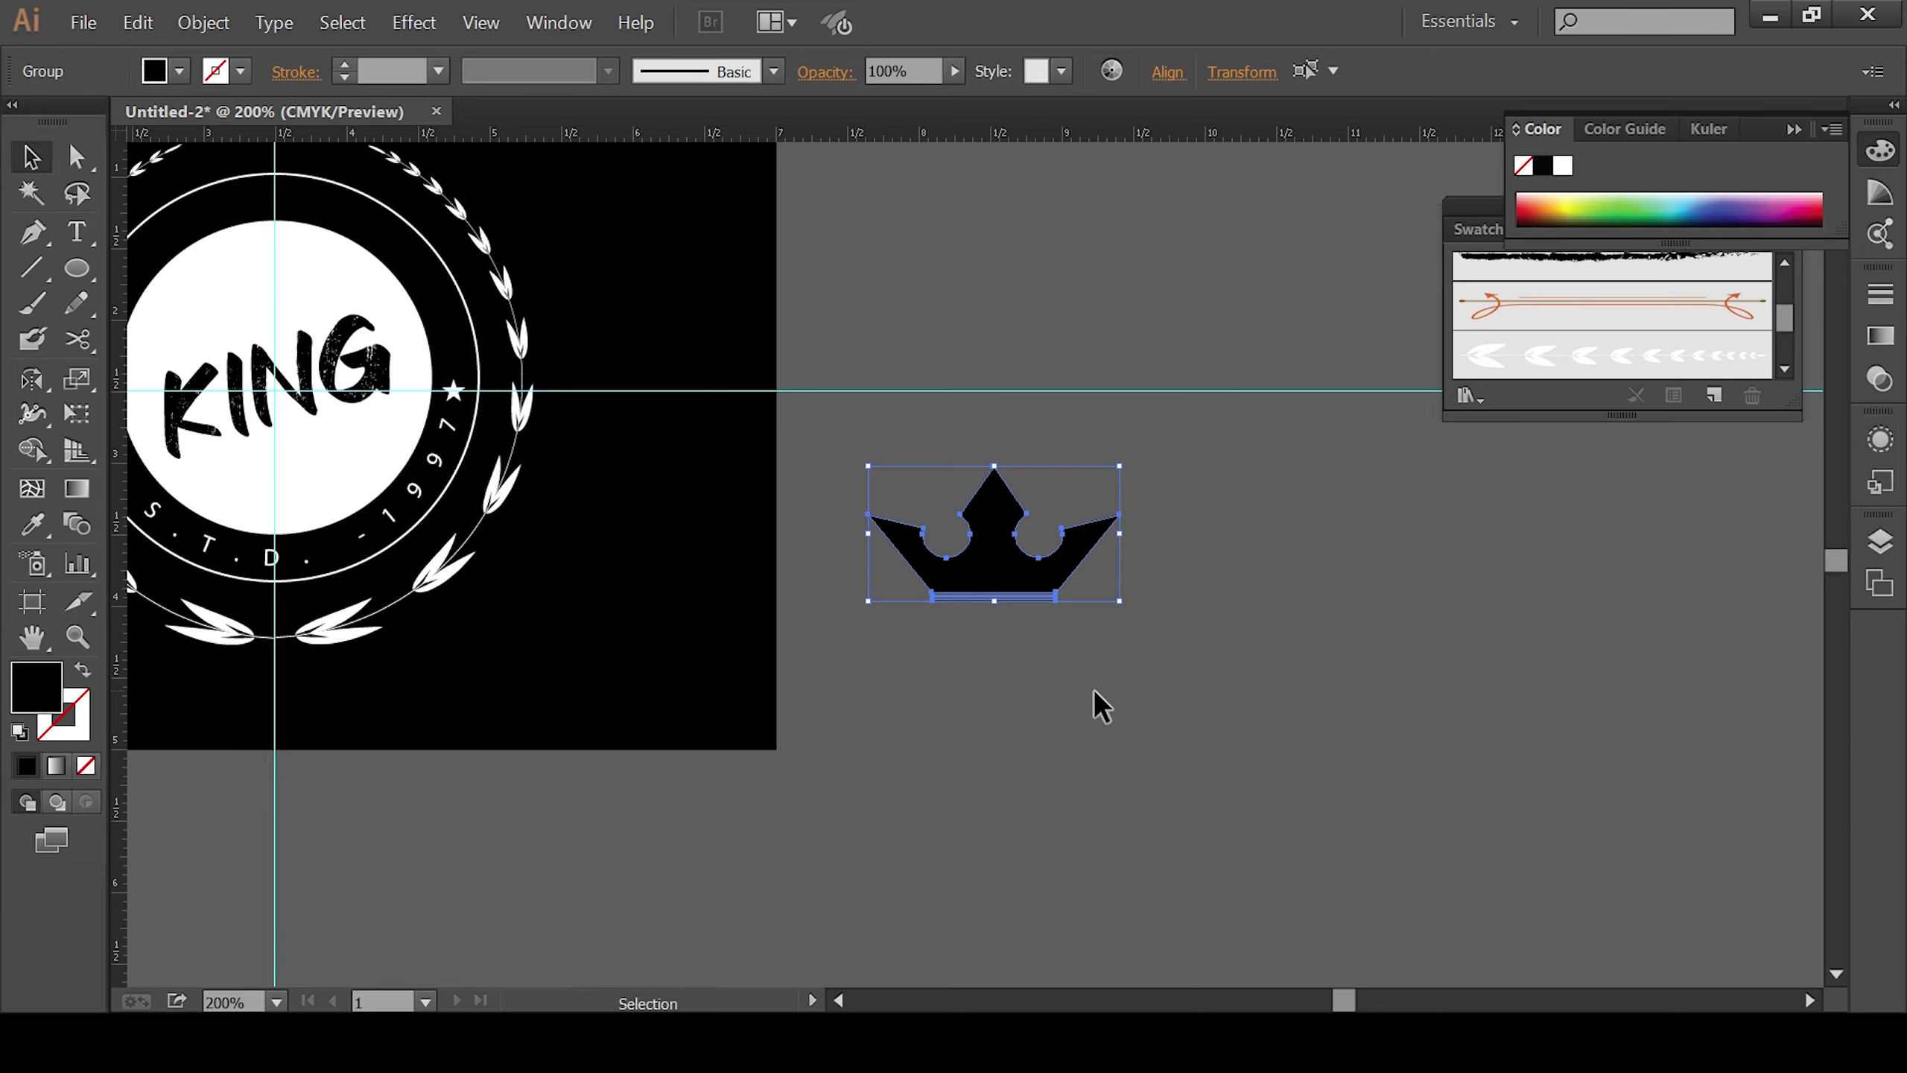
left_click(1563, 167)
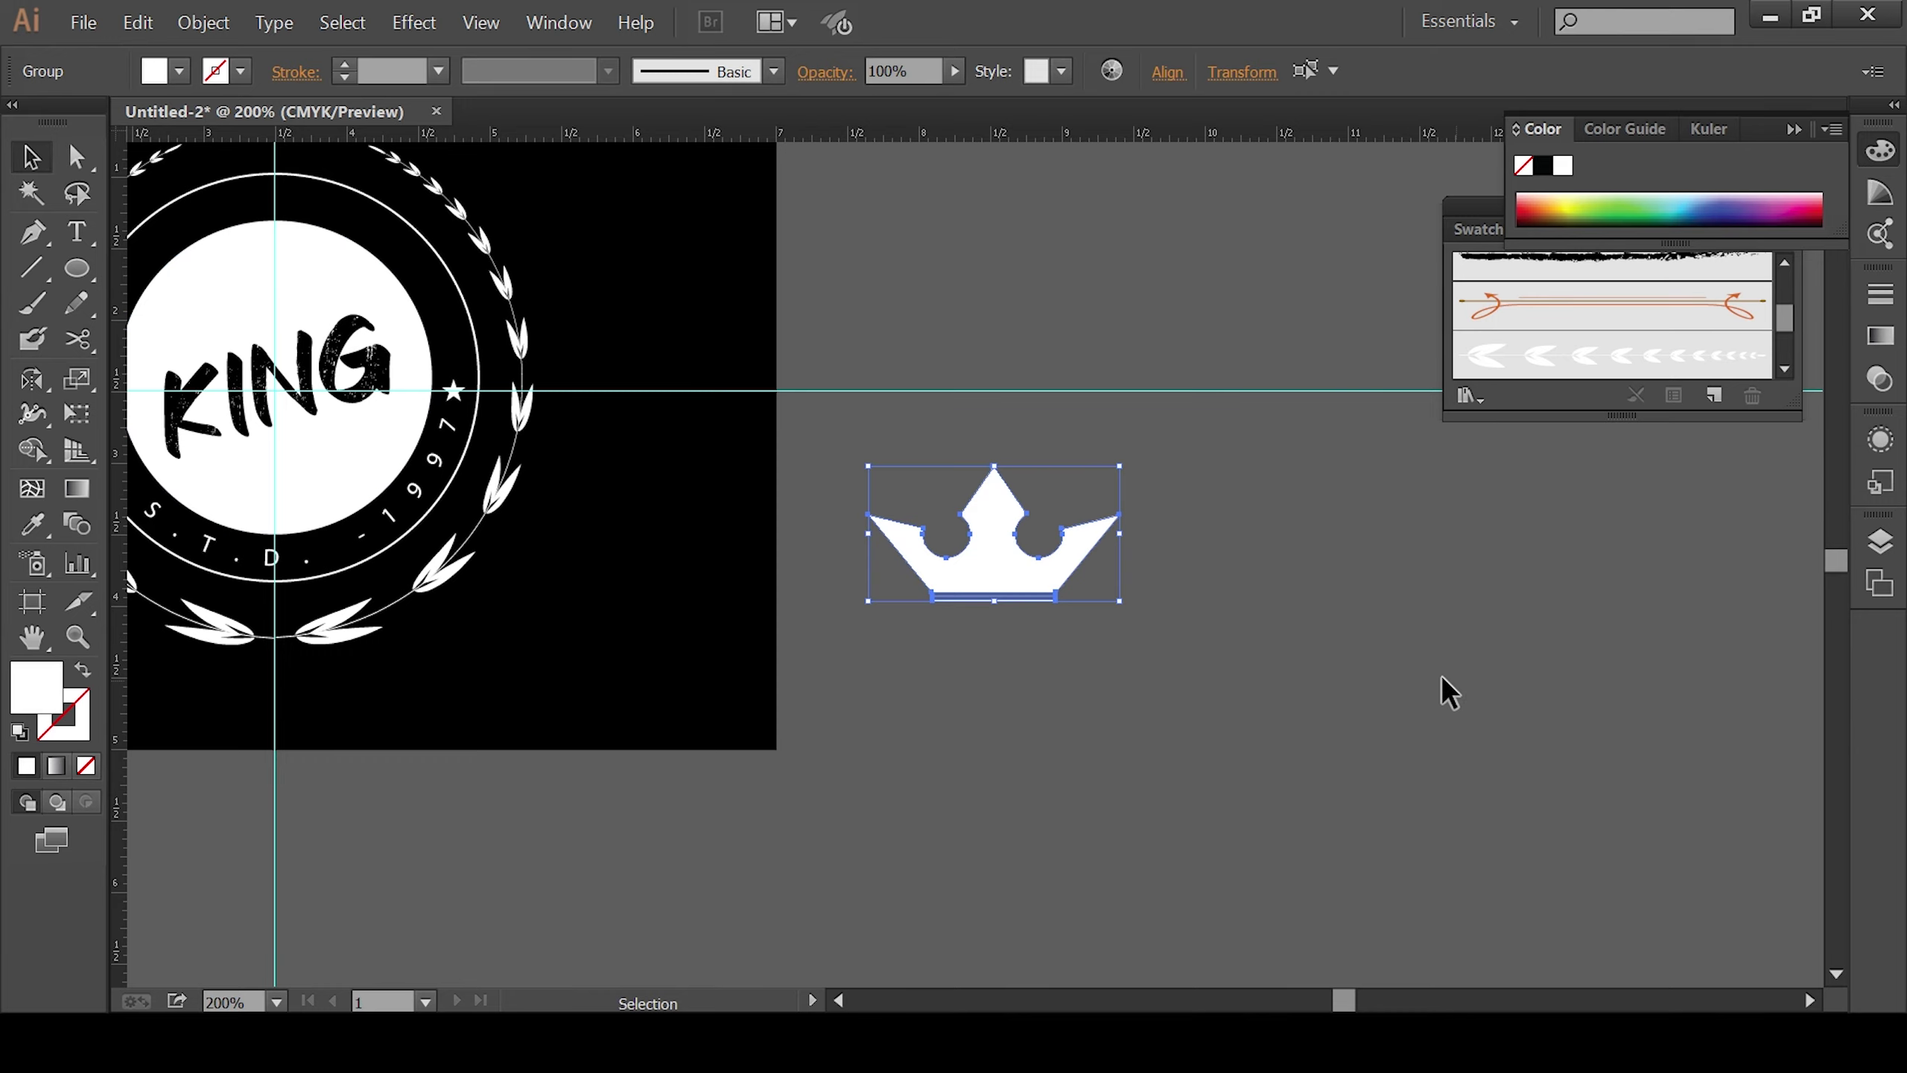
left_click_drag(953, 699, 1429, 819)
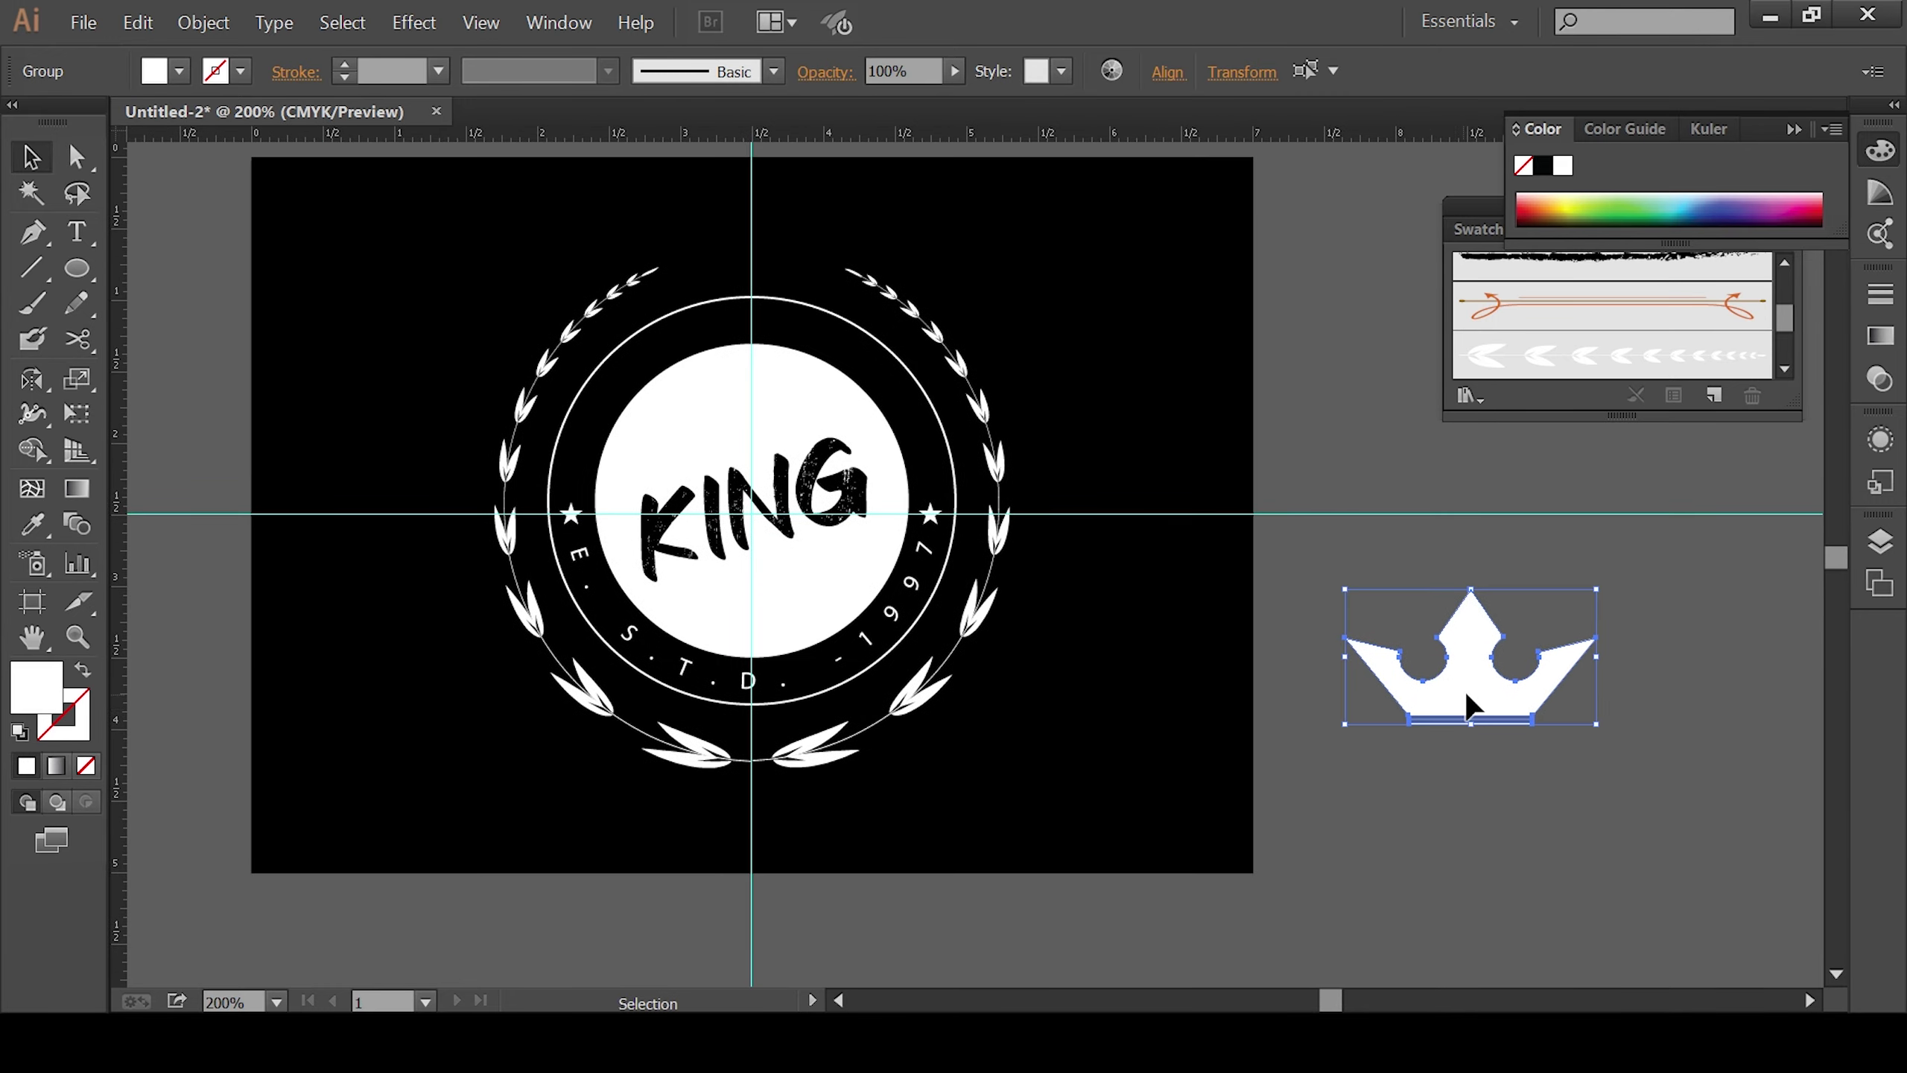
Step: Move the crown atop the wreath, scale it down and nudge it into position
left_click_drag(1470, 694, 754, 256)
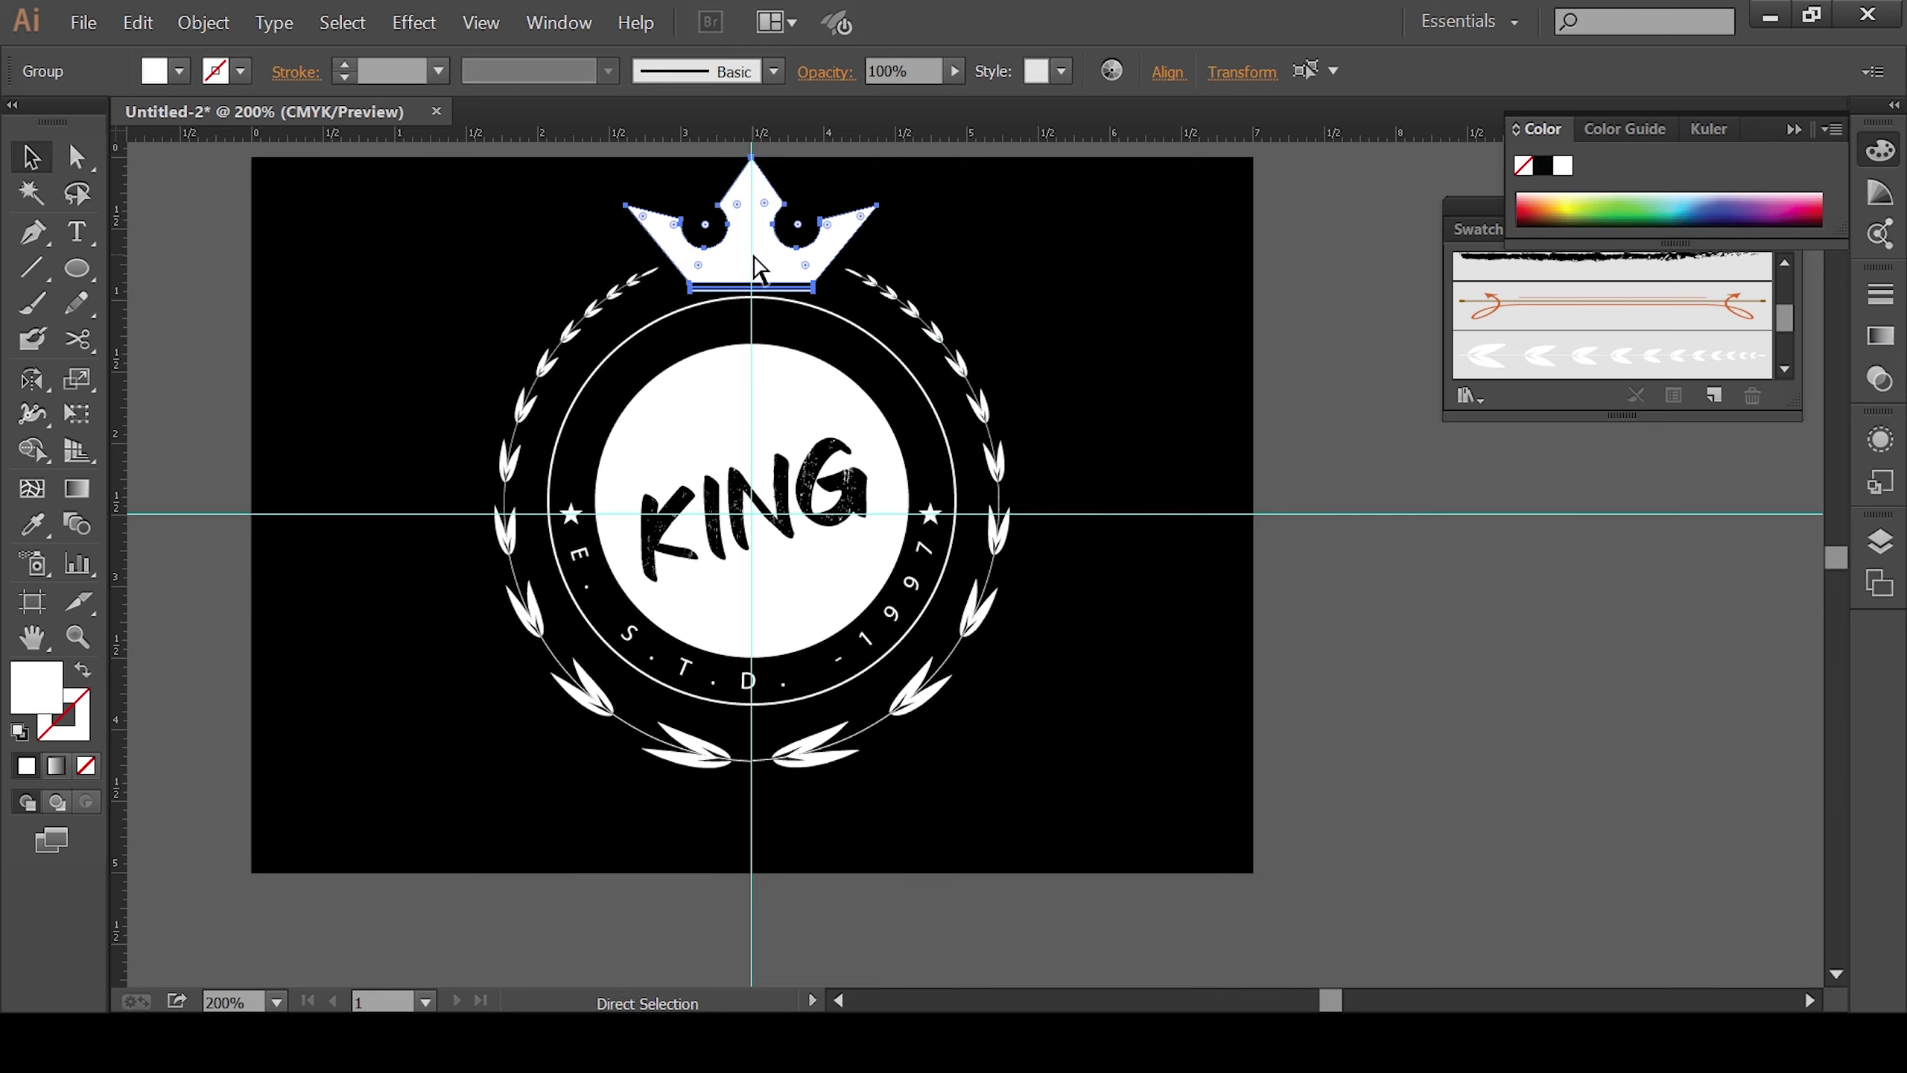
key("ctrl+plus")
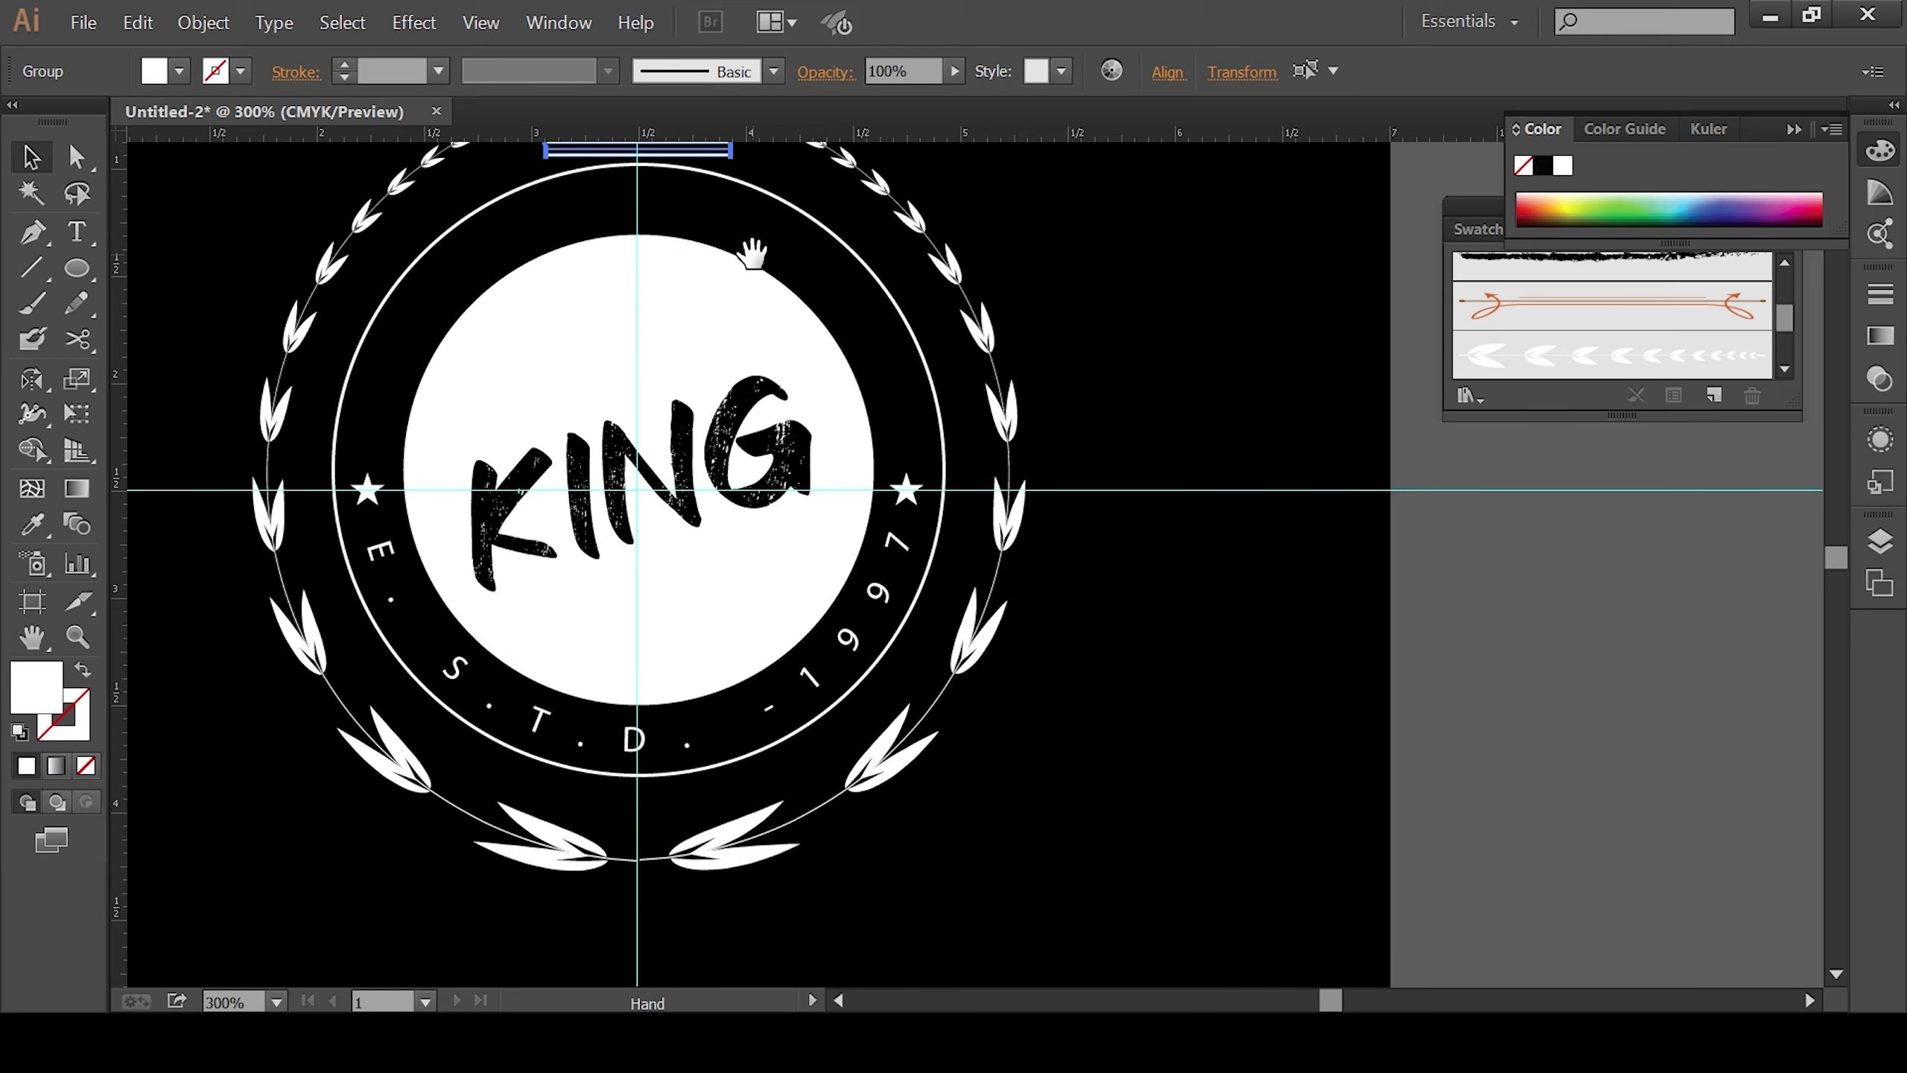
mouse_move(778, 332)
left_mouse_down()
mouse_move(964, 720)
mouse_move(1053, 844)
left_mouse_up()
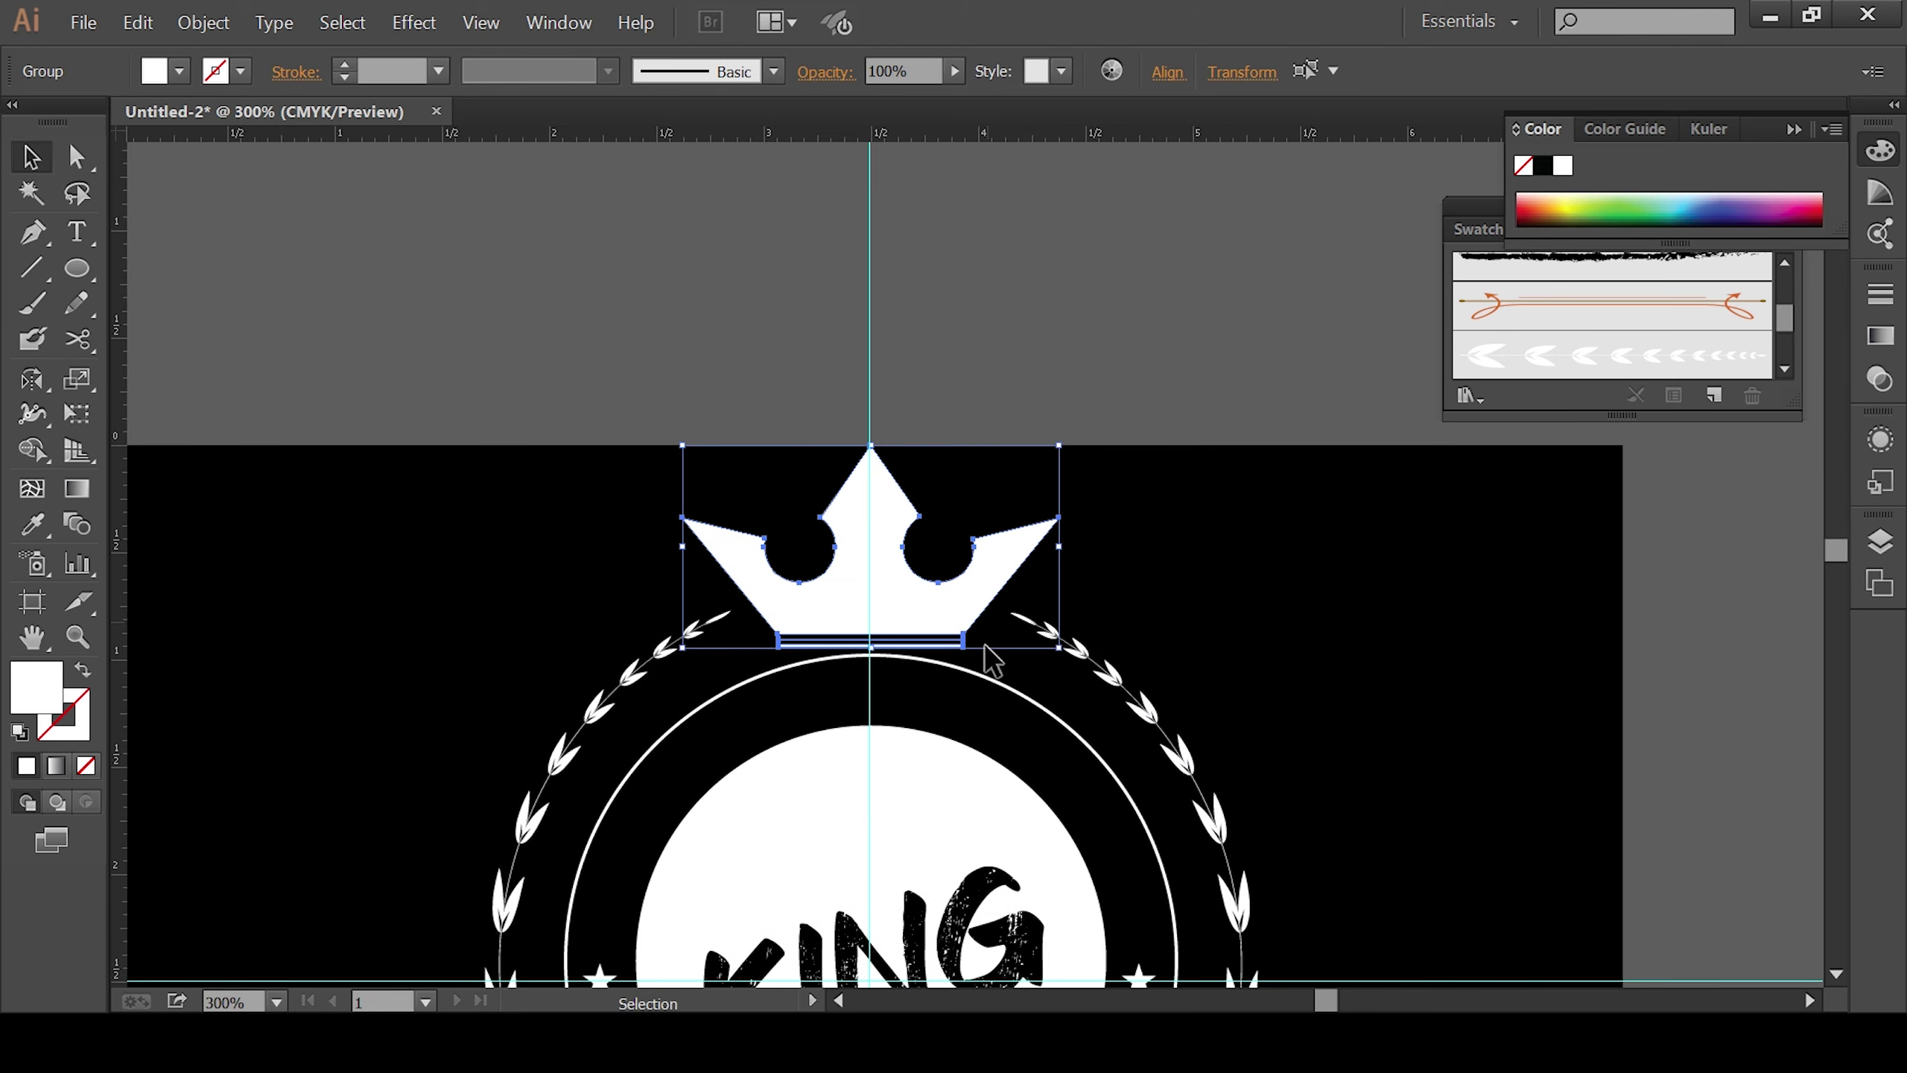
left_click_drag(1057, 645, 963, 596)
key("Down")
key("Down")
key("Down")
key("Down")
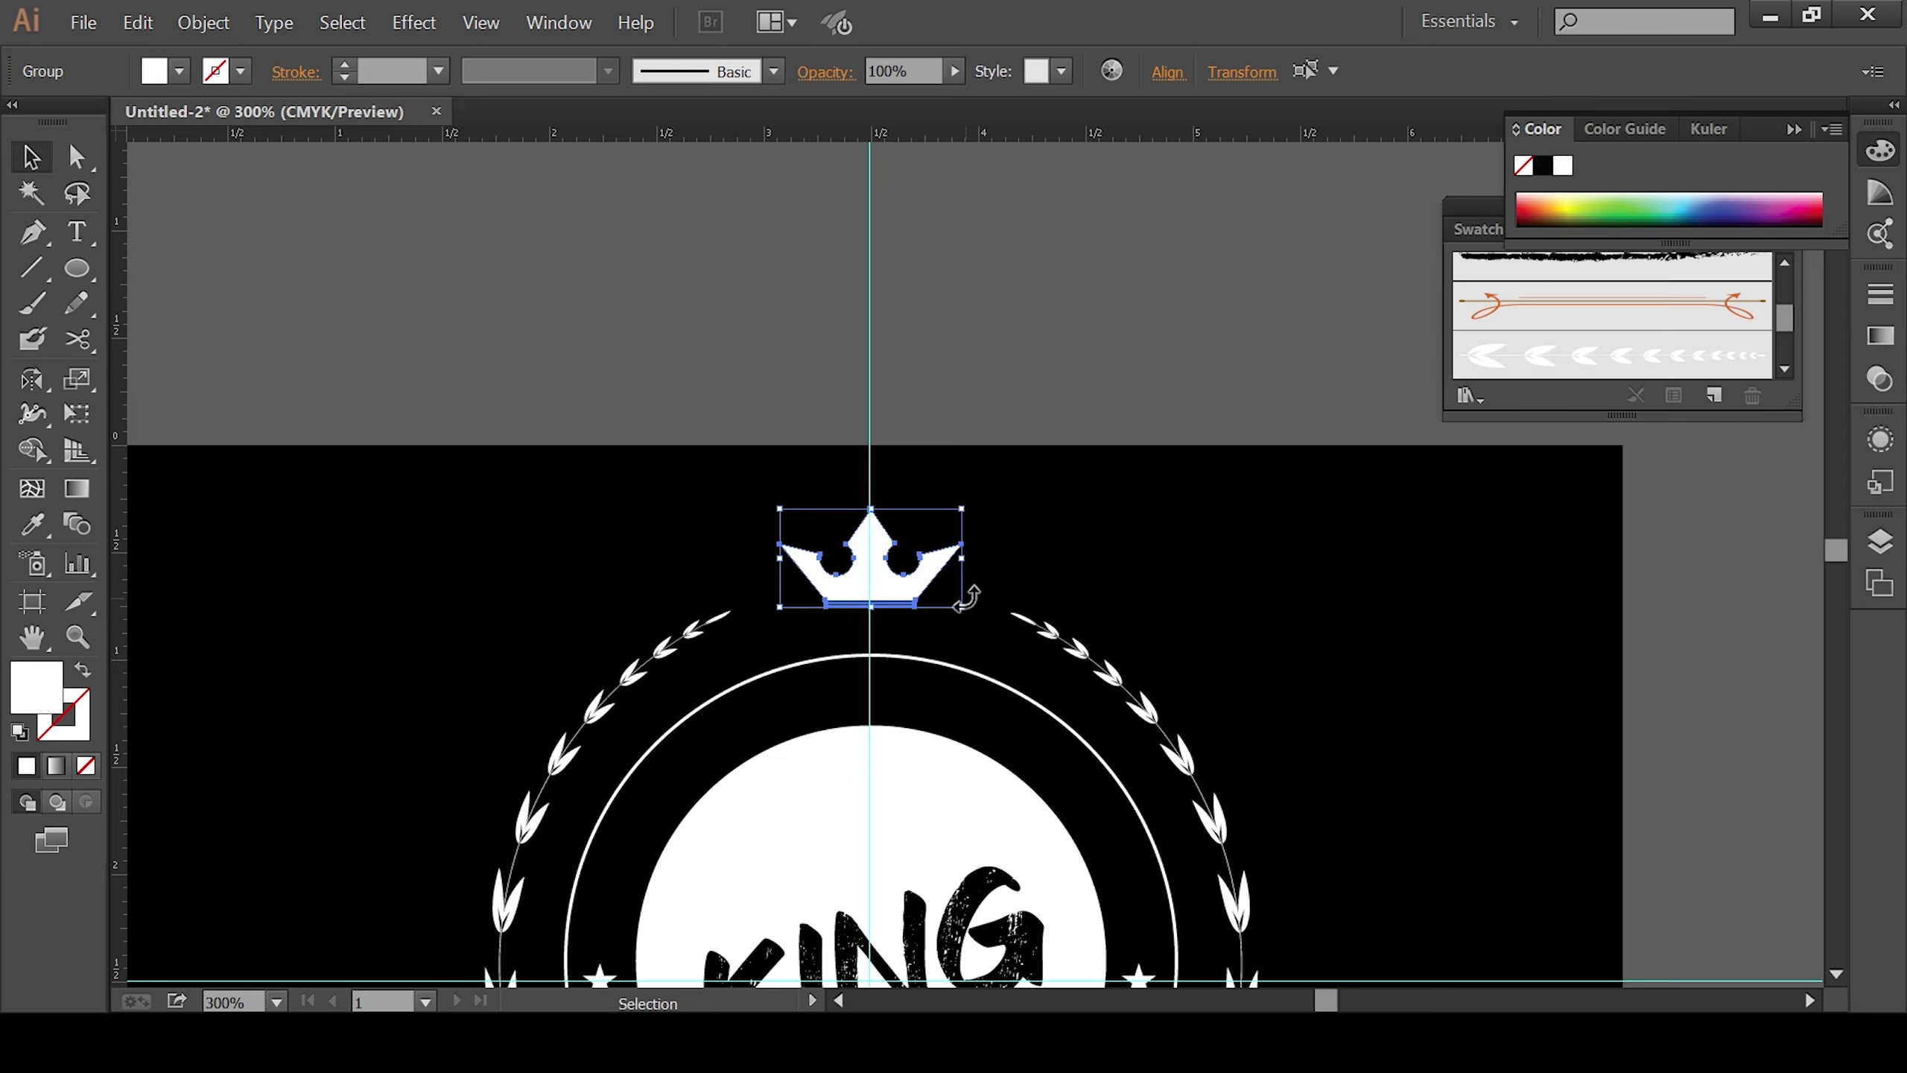
key("Down")
key("Down")
key("Down")
key("Down")
key("Down")
key("Down")
key("Down")
key("Down")
key("Down")
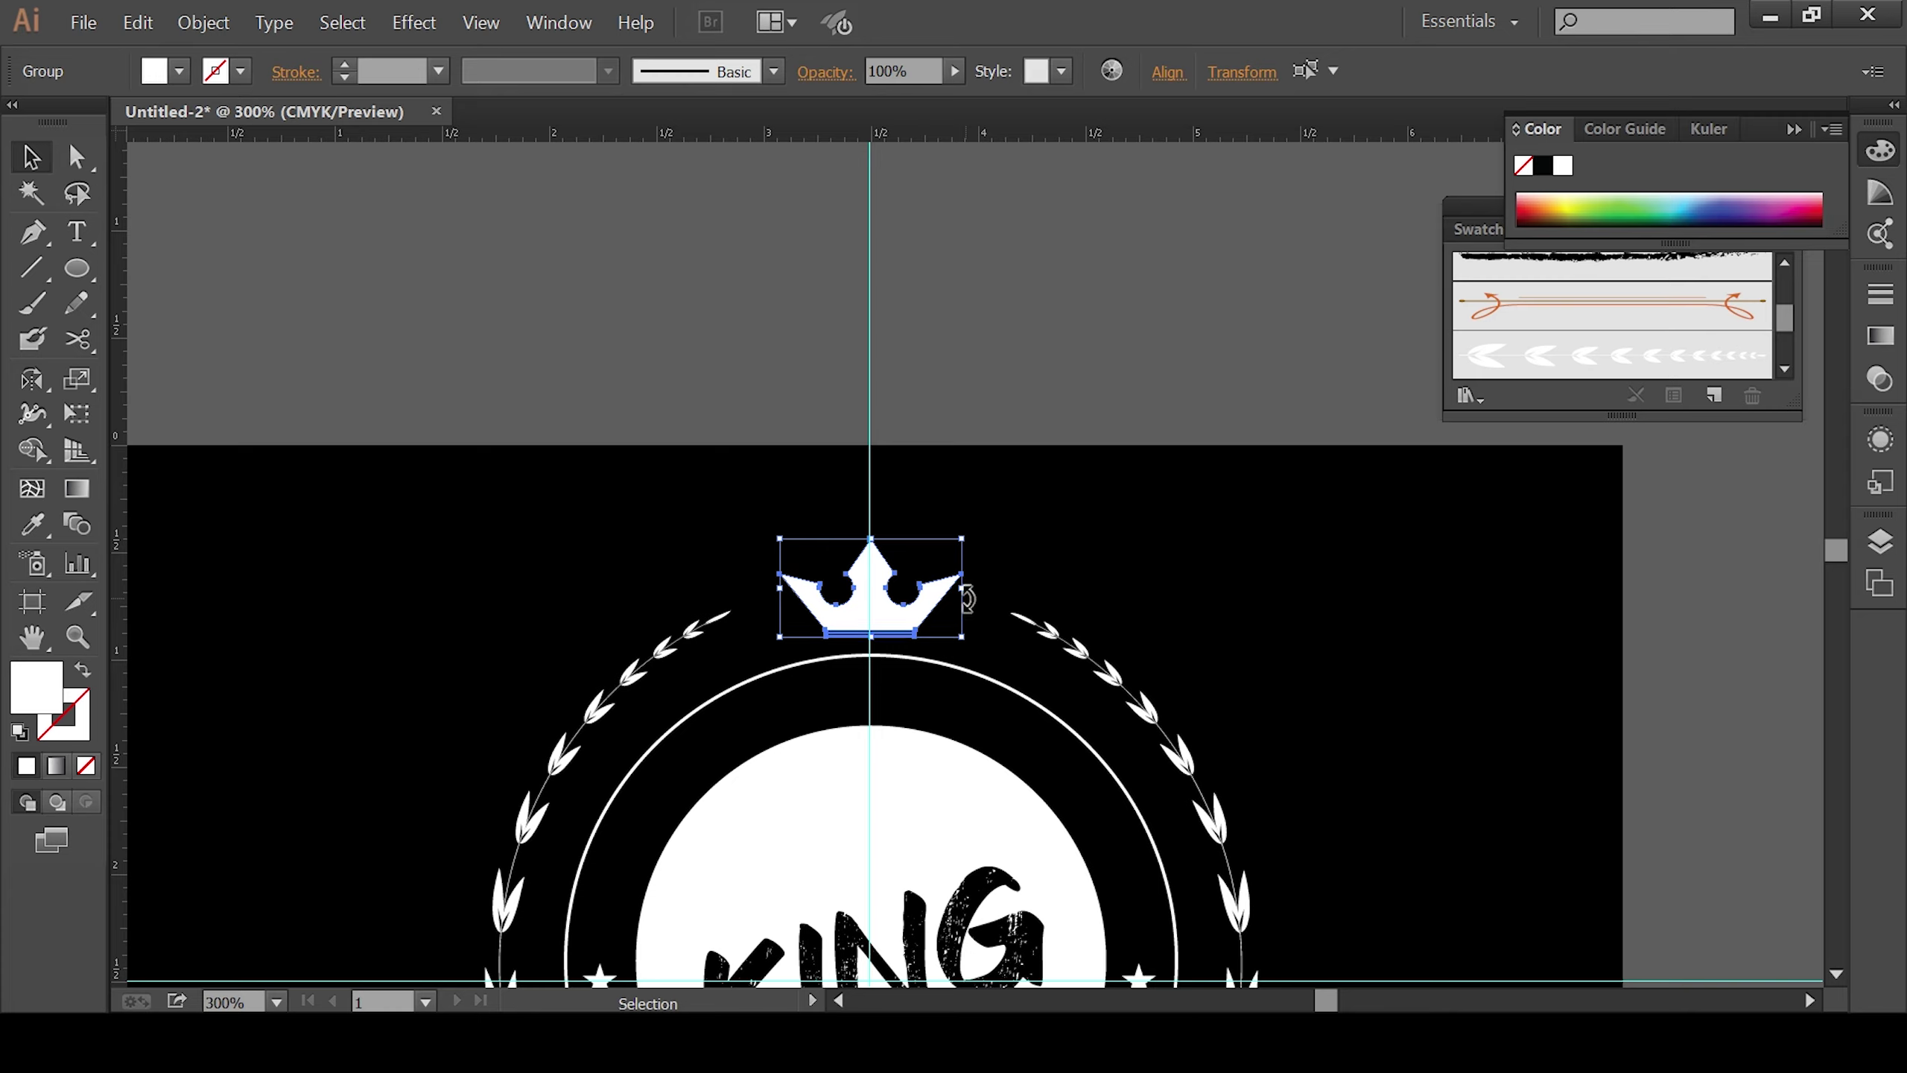
key("Down")
key("Down")
key("Down")
key("Up")
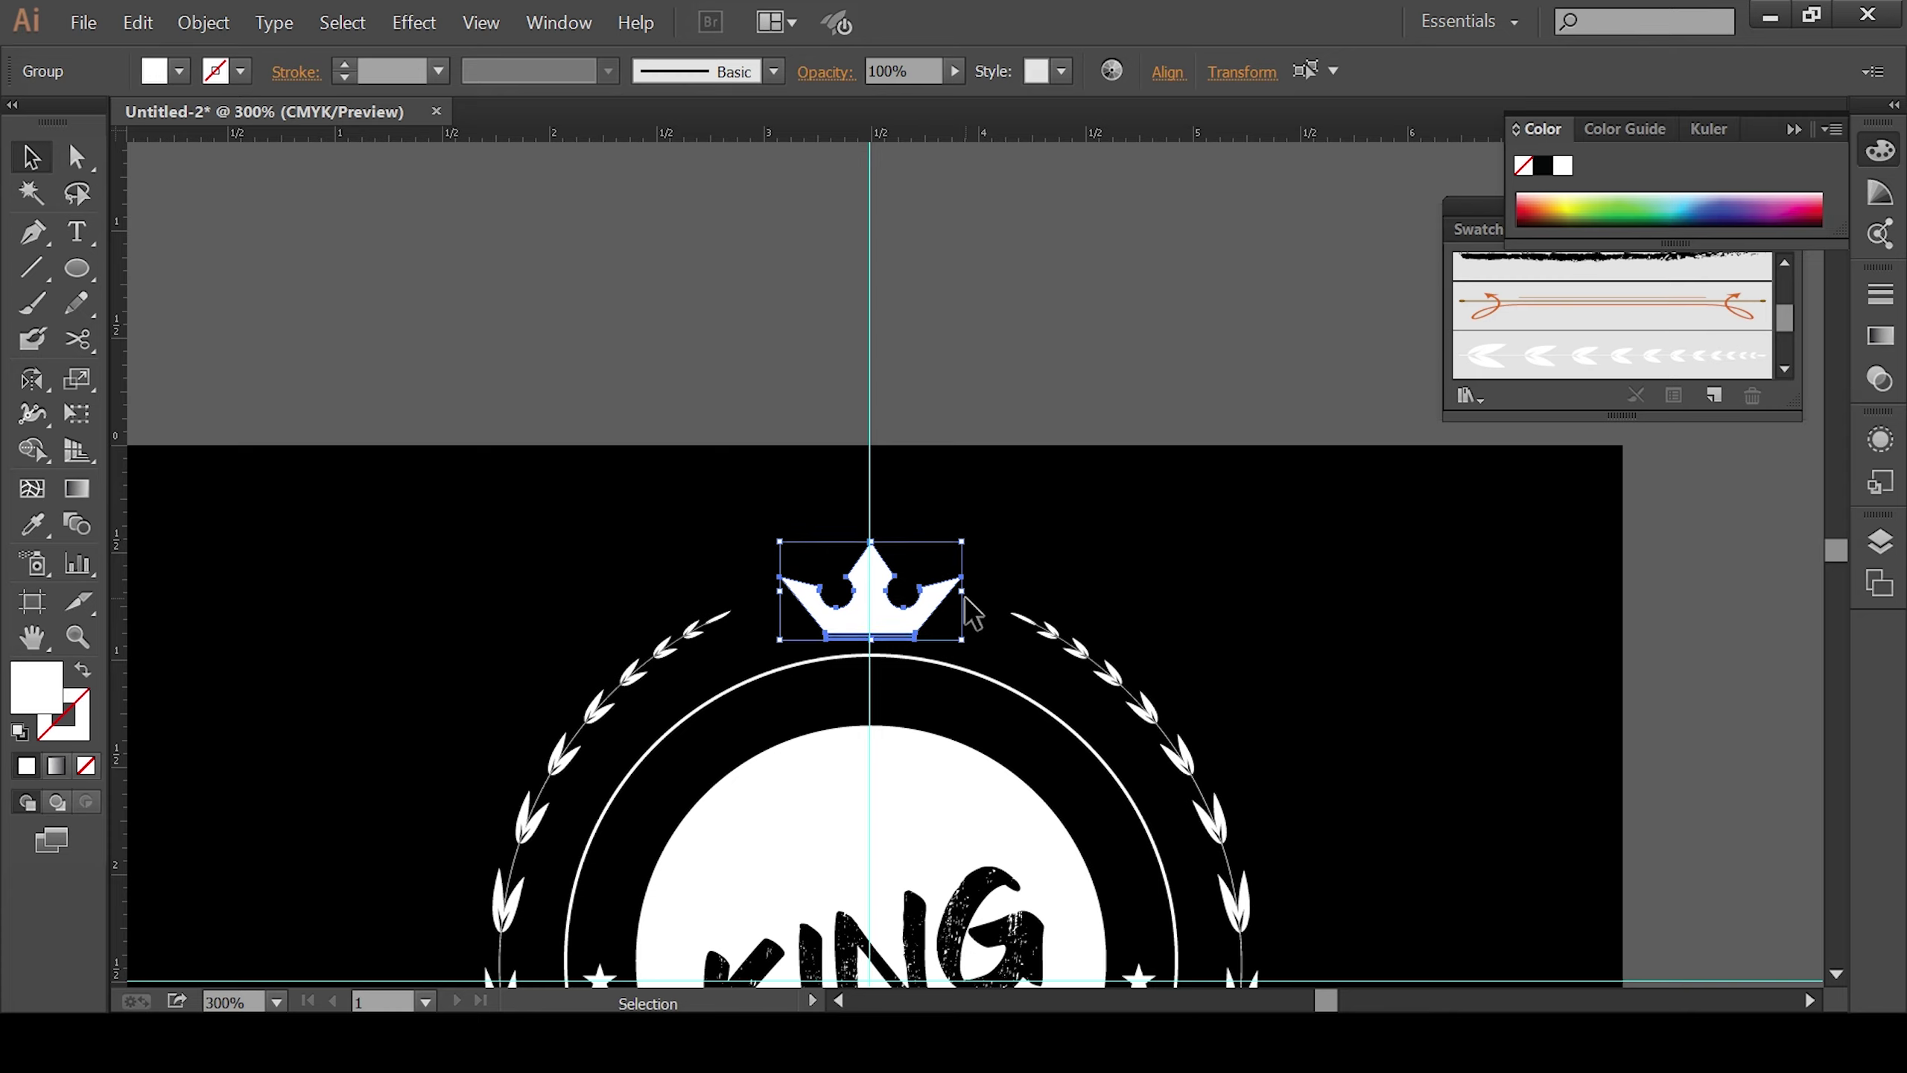
left_click(973, 389)
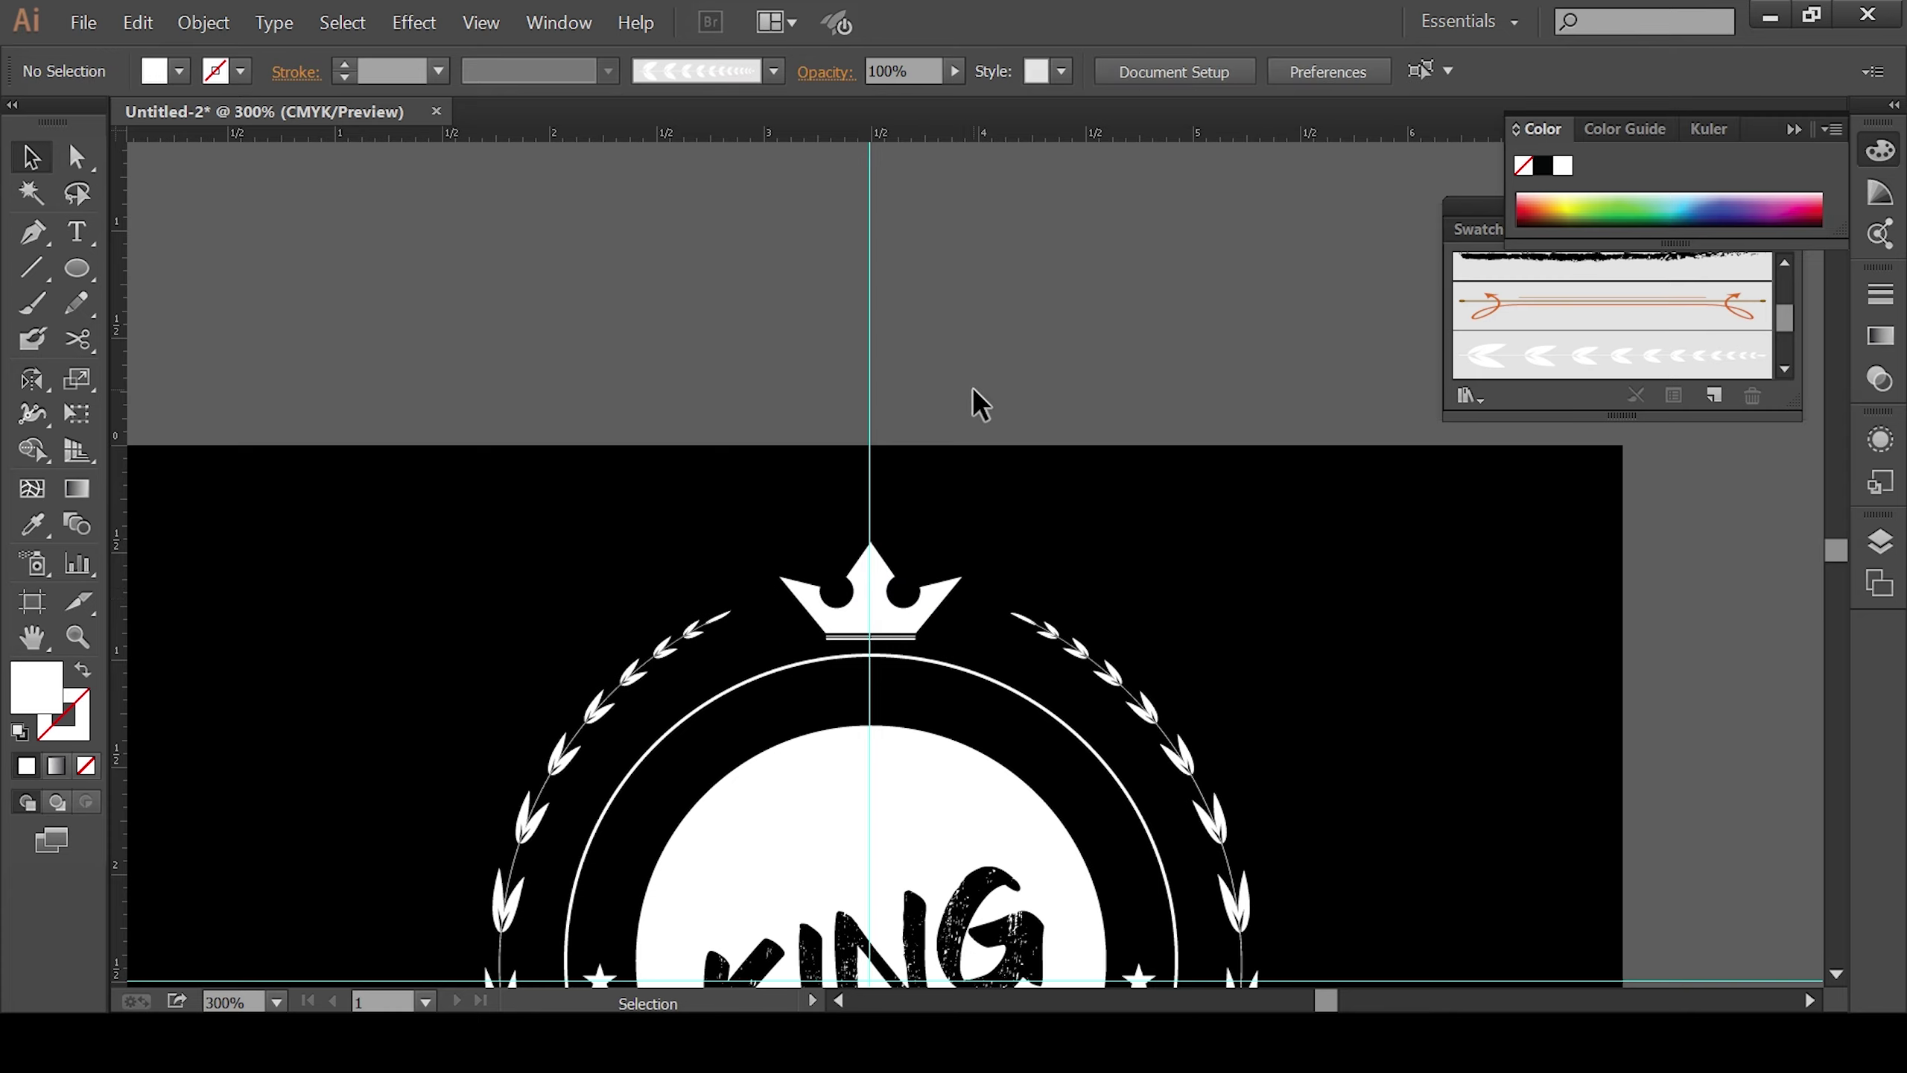
key("ctrl+minus")
key("ctrl+minus")
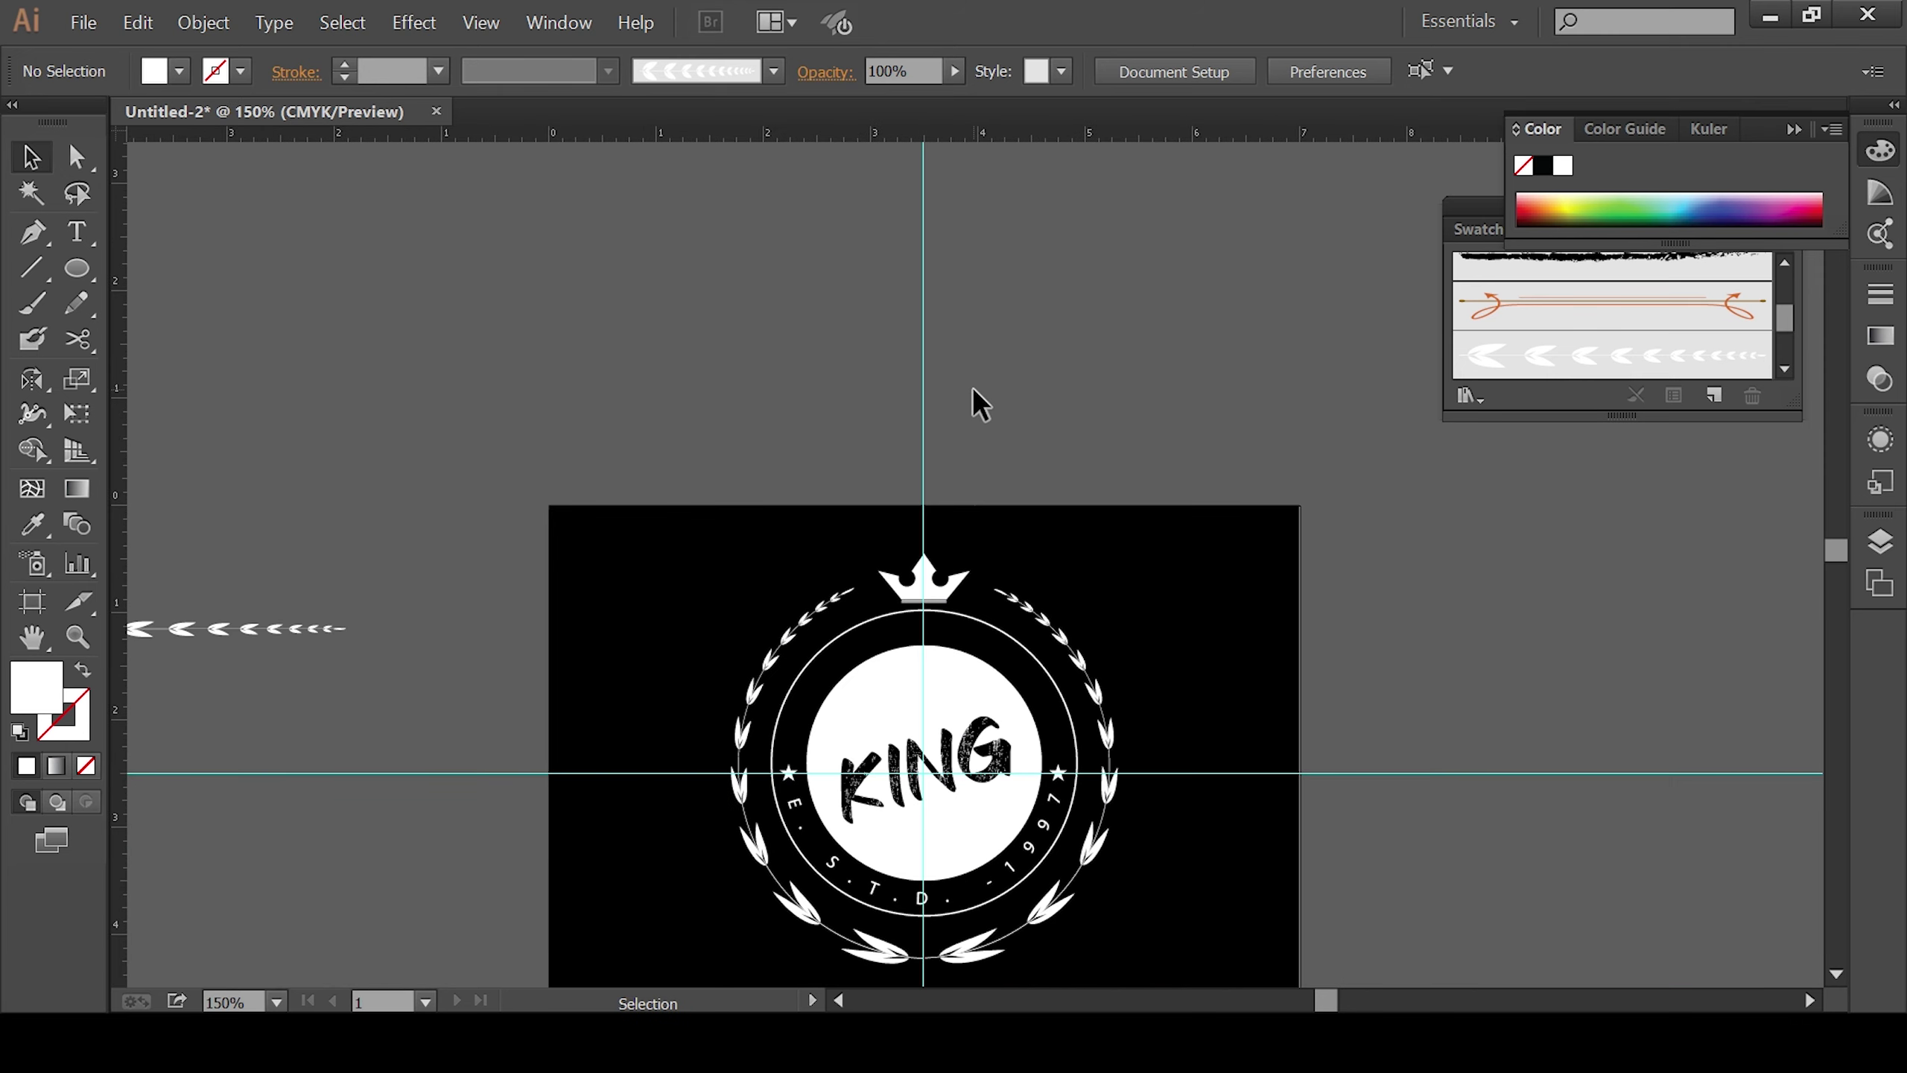
Step: Nudge the crown up and down with the arrow keys to settle its height above the wreath
left_click_drag(1003, 824, 971, 683)
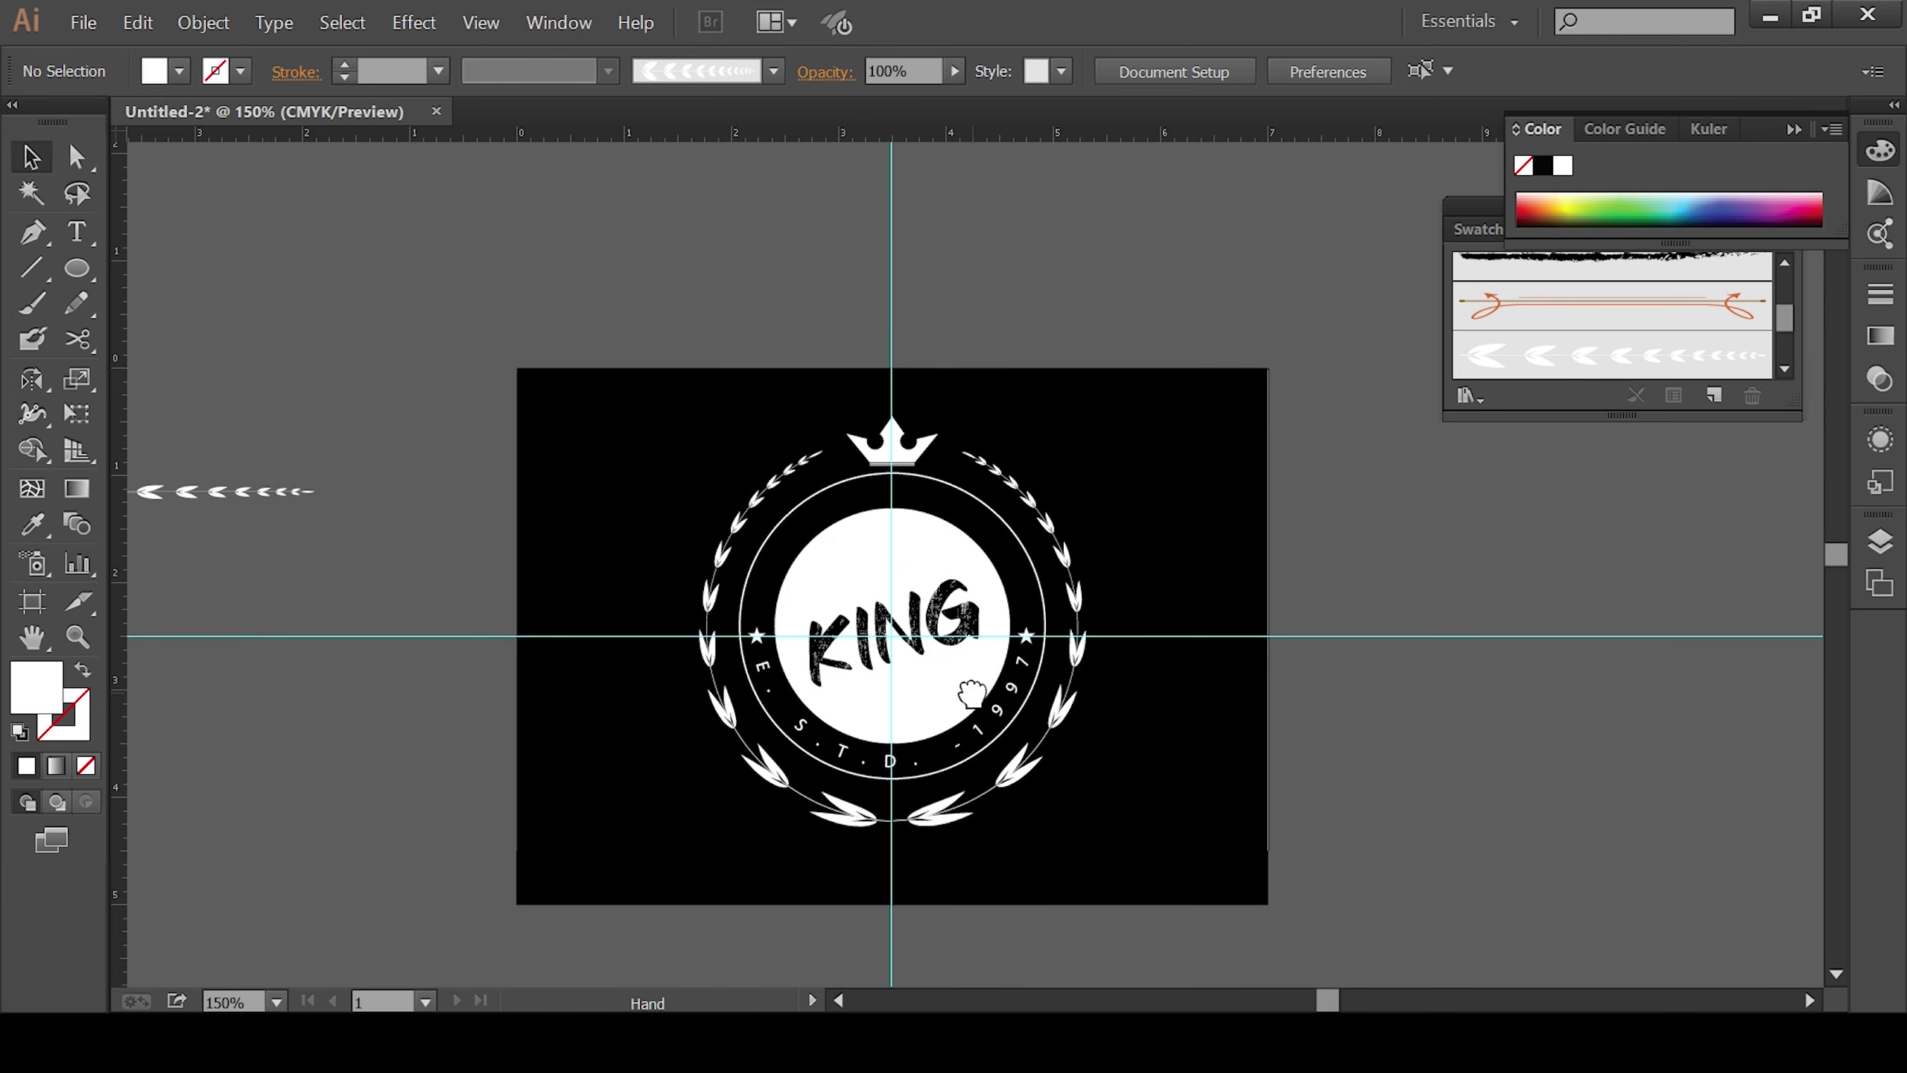
left_click(918, 447)
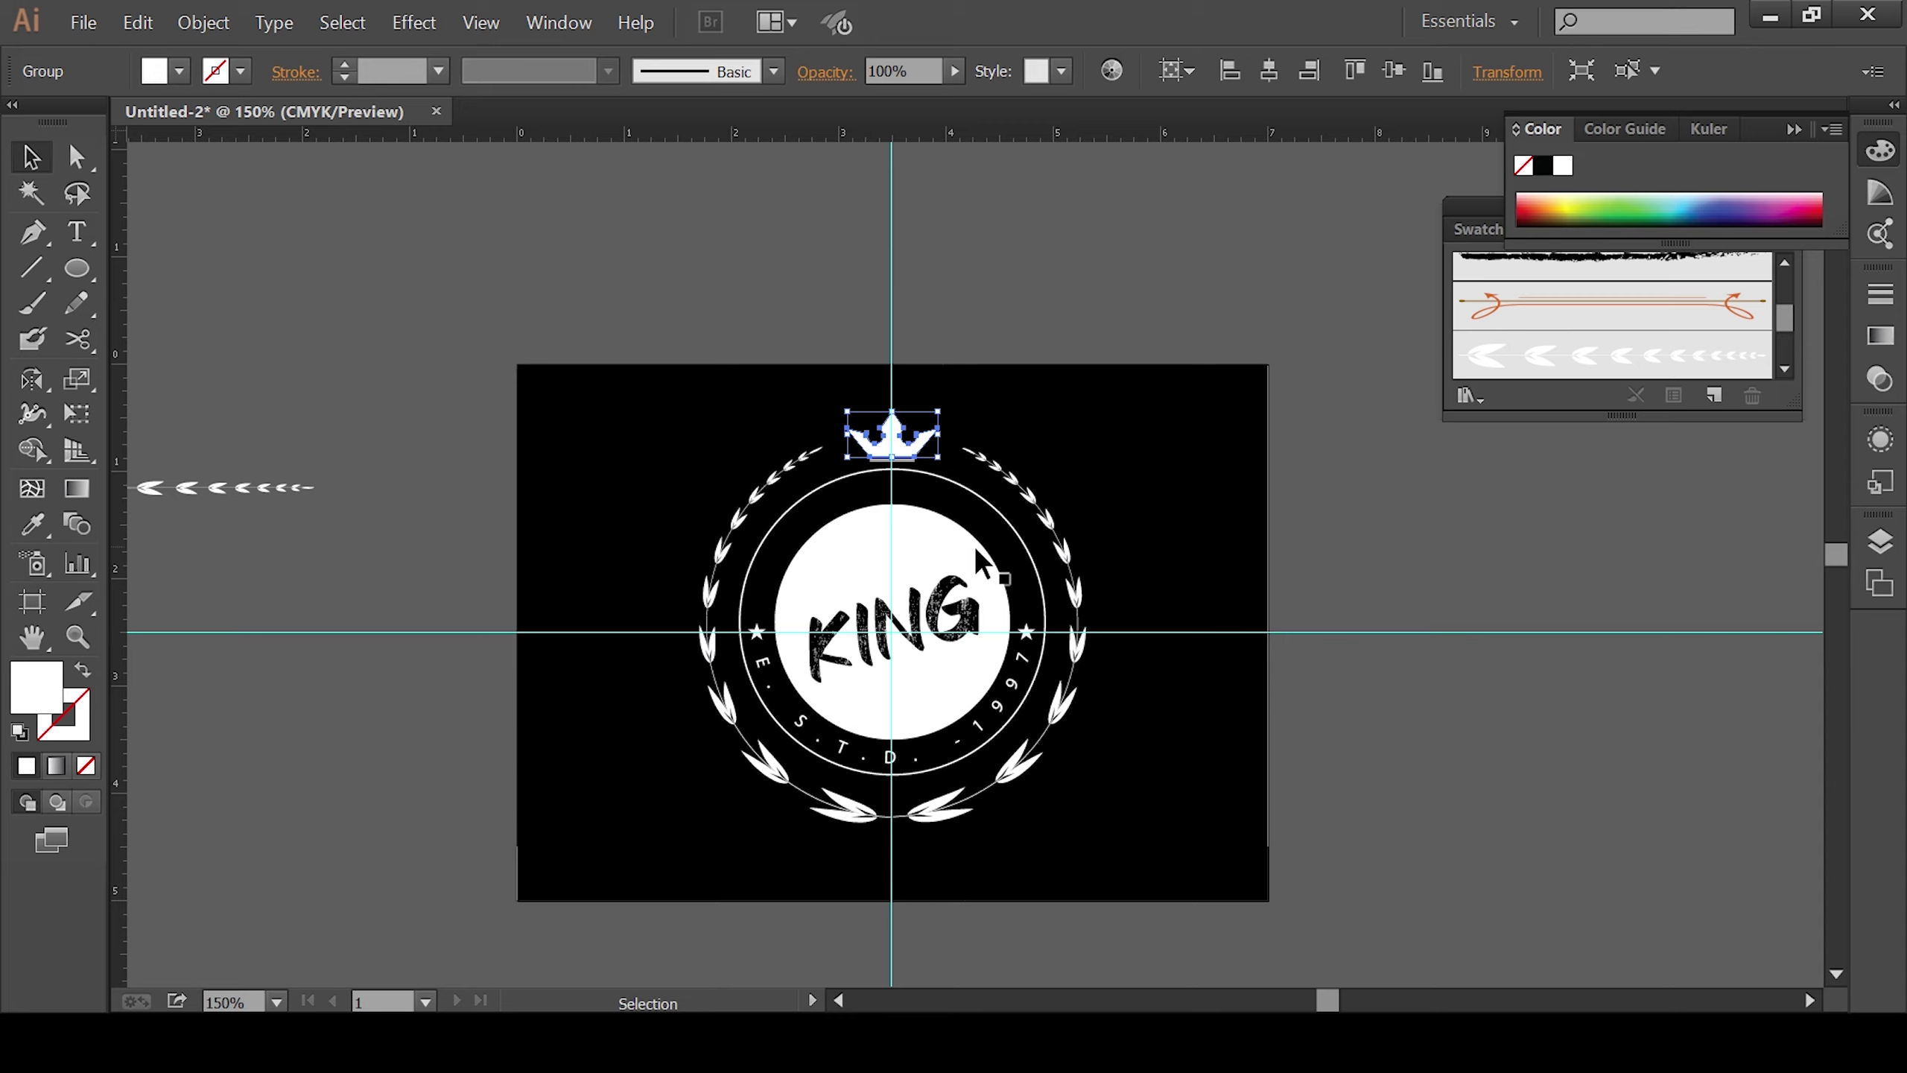
key("Up")
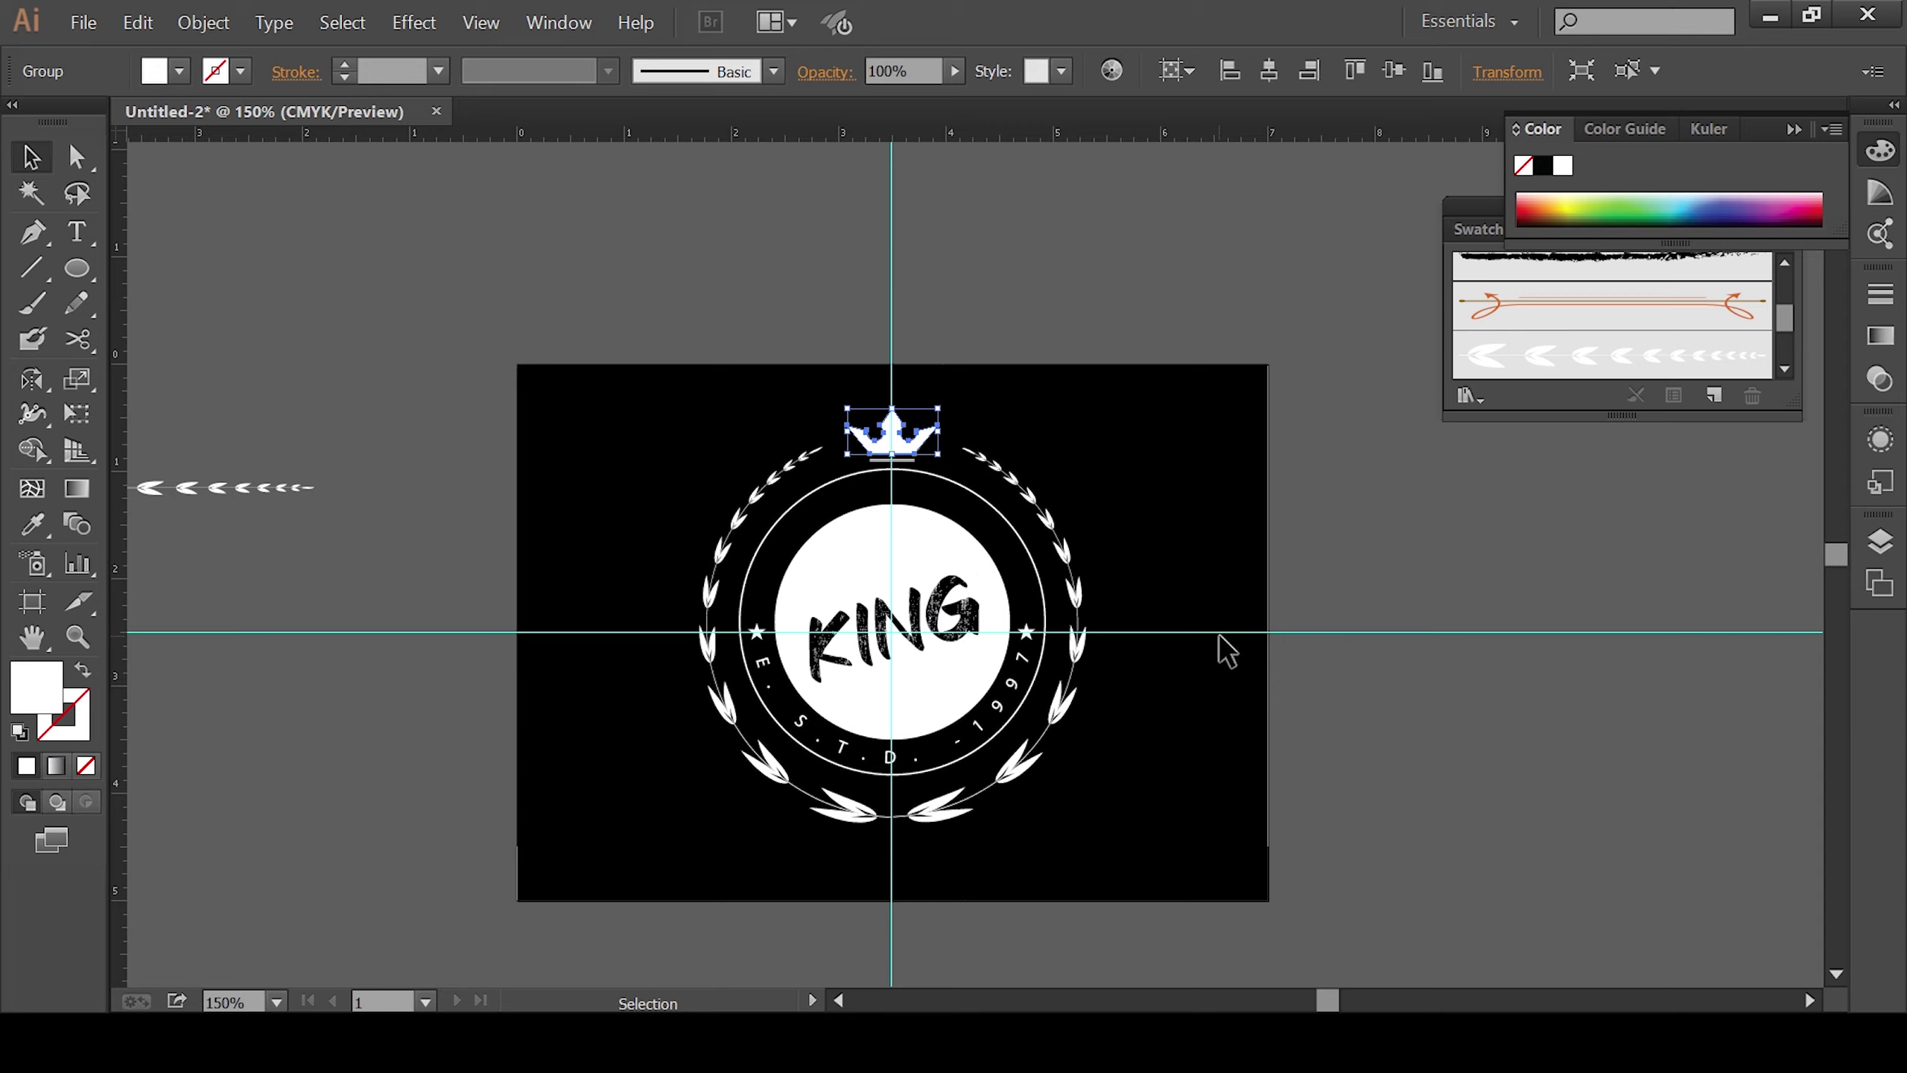
key("a")
key("Down")
key("Down")
key("Down")
key("Down")
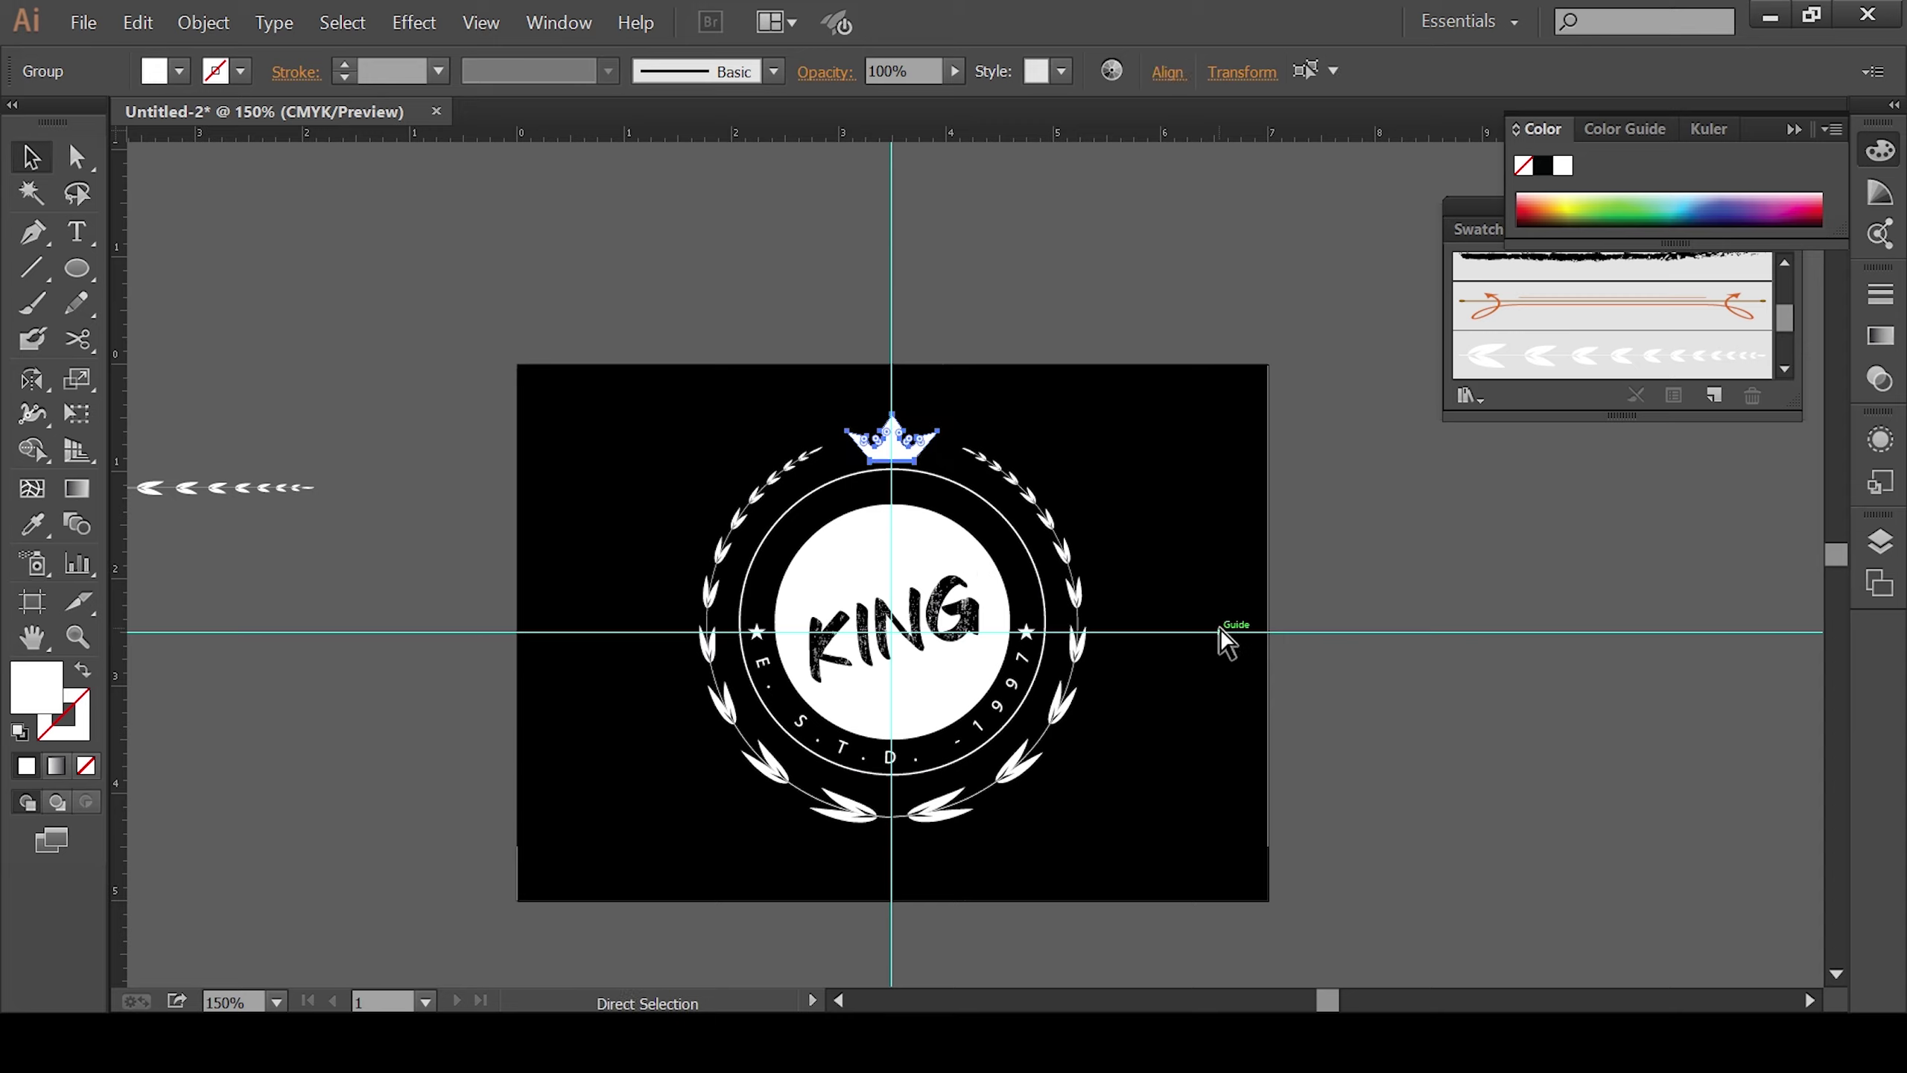
key("Up")
key("Up")
key("v")
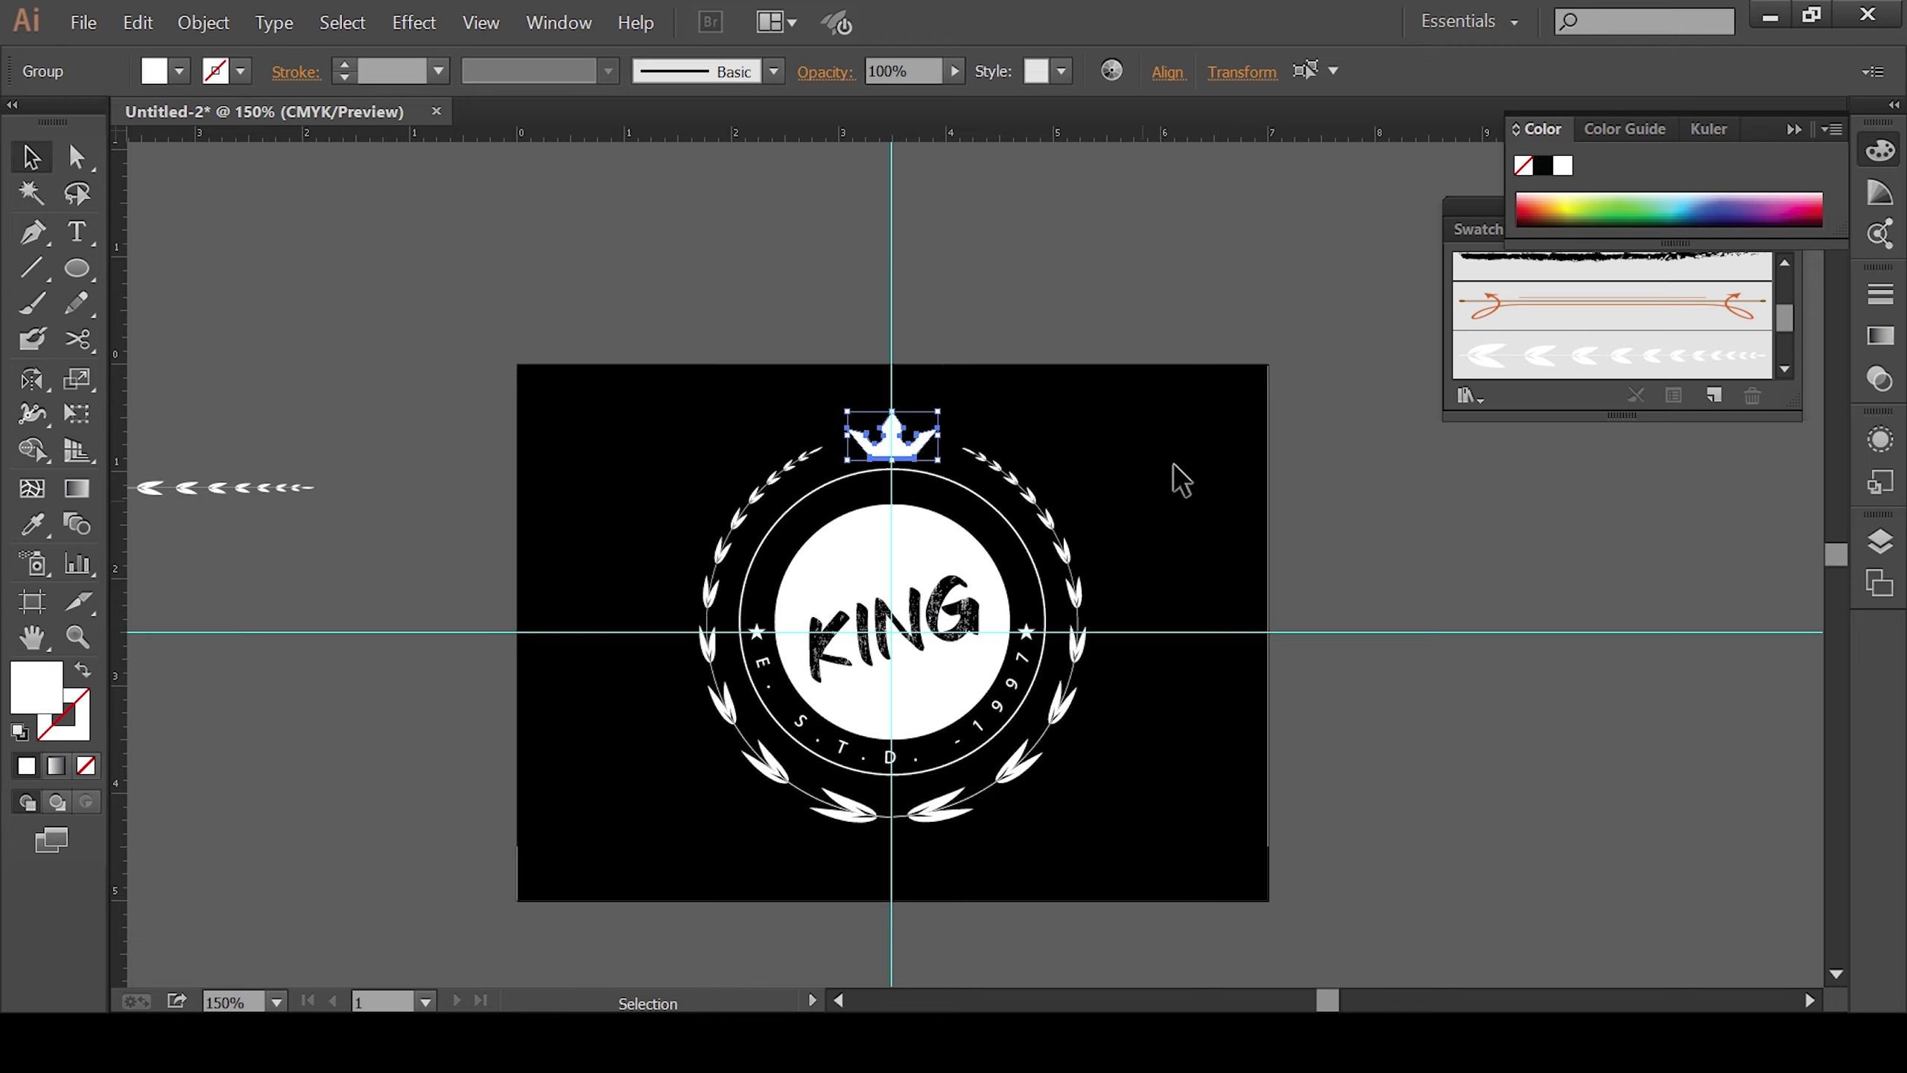
key("Down")
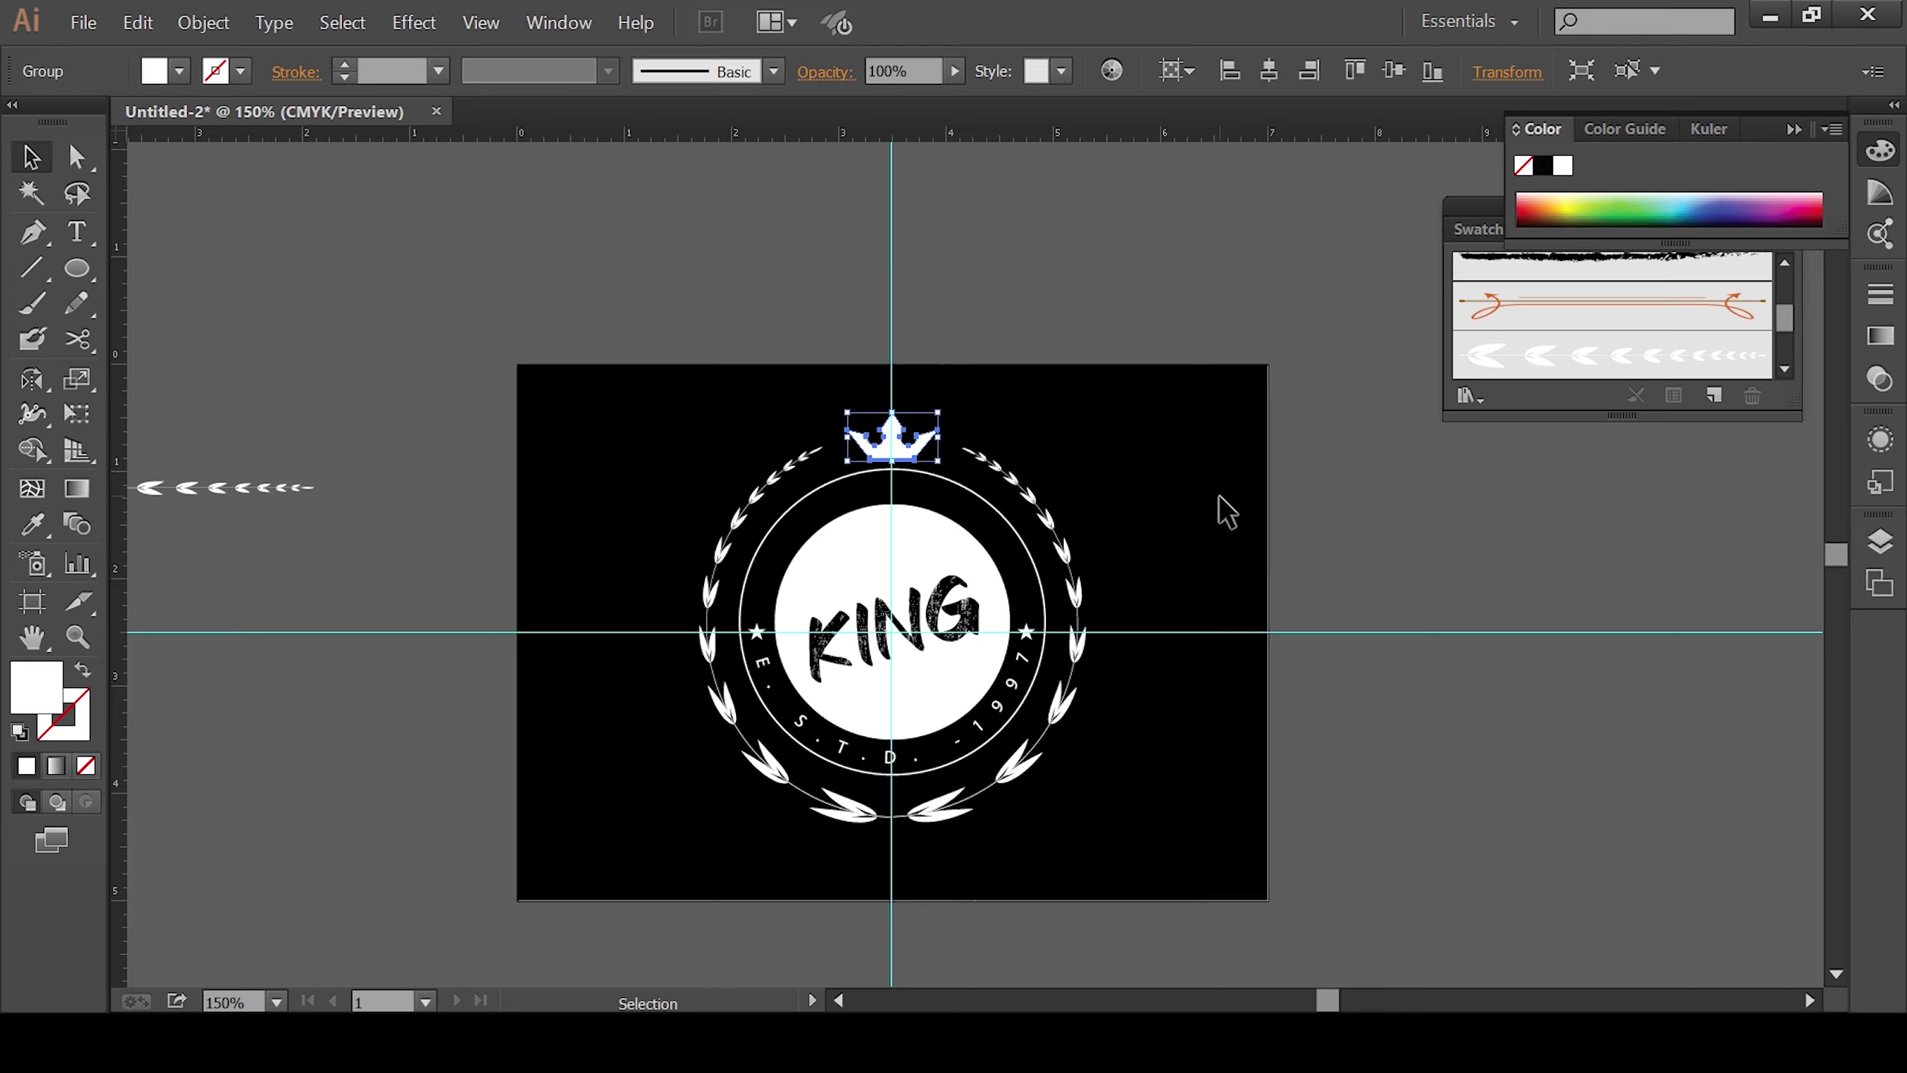
key("Down")
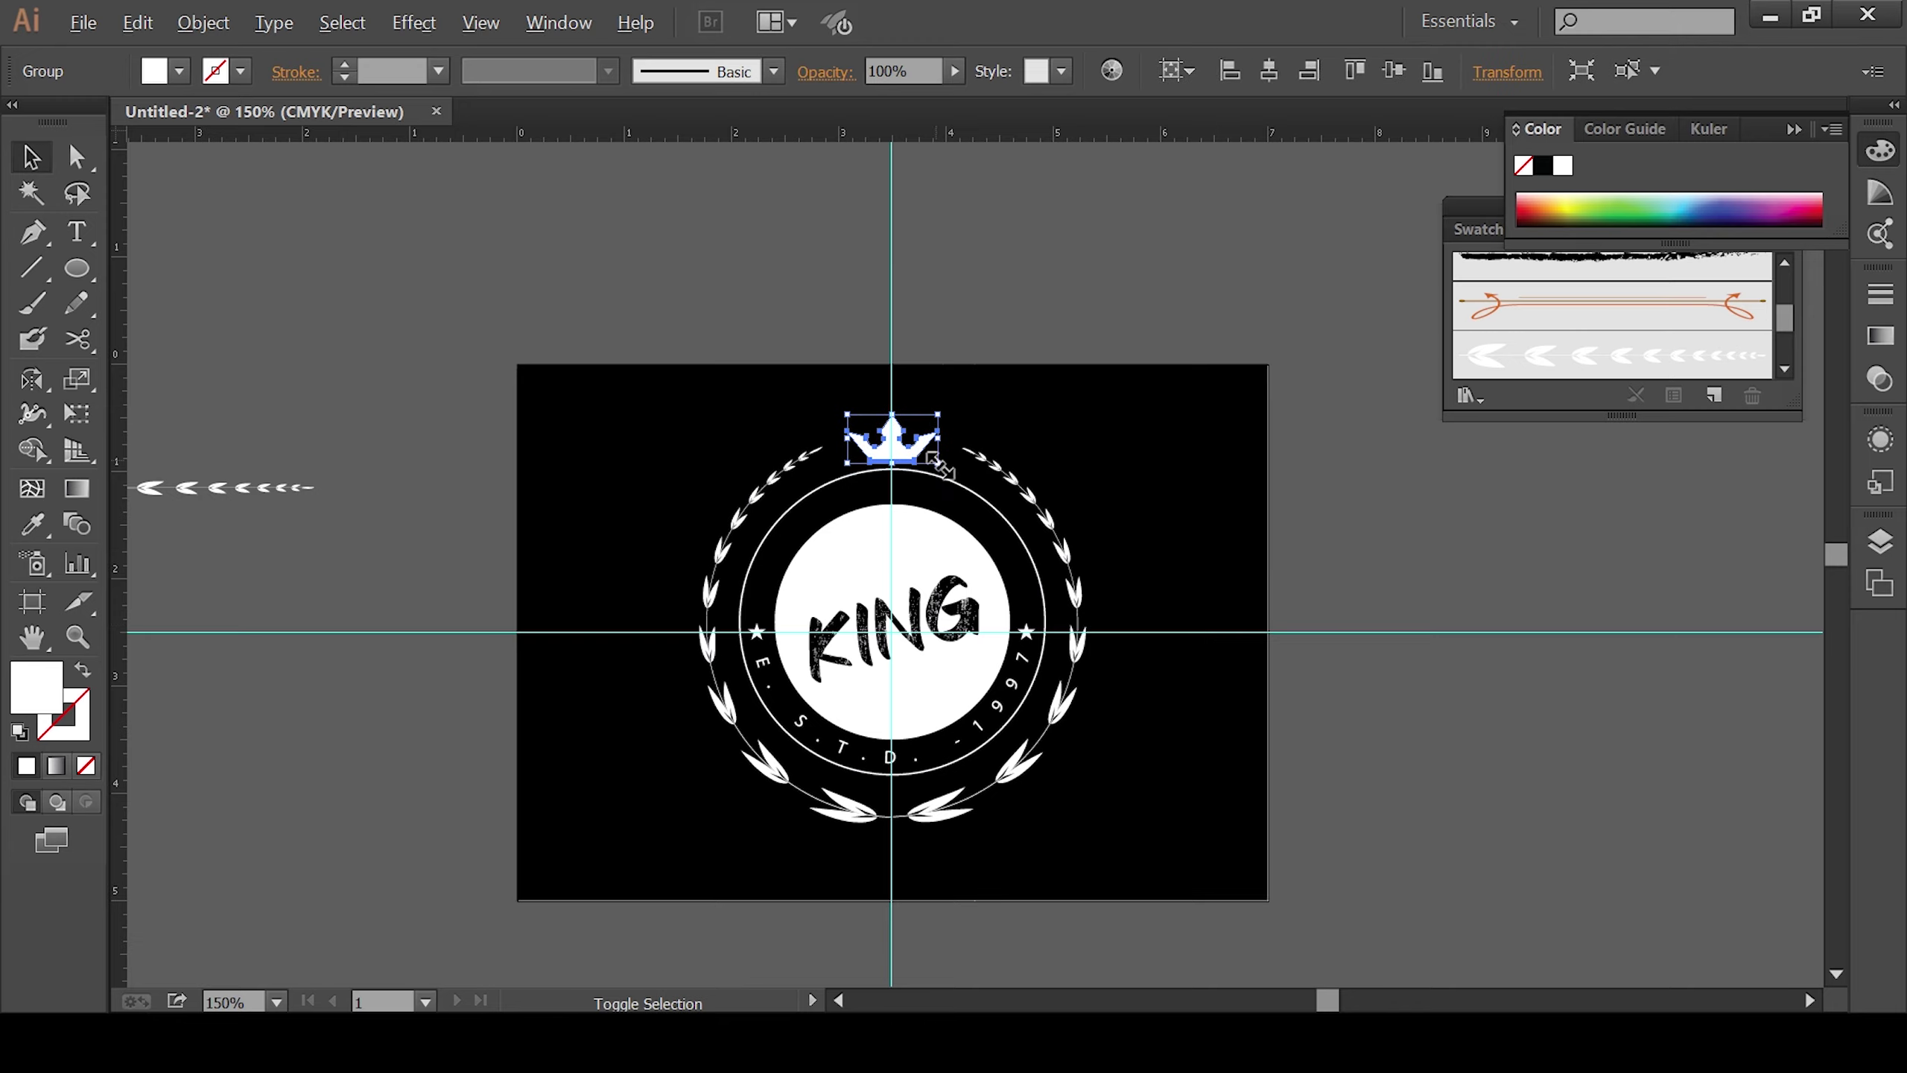
Step: Scale the crown down slightly from a corner handle, then deselect it
left_click_drag(933, 458, 929, 456)
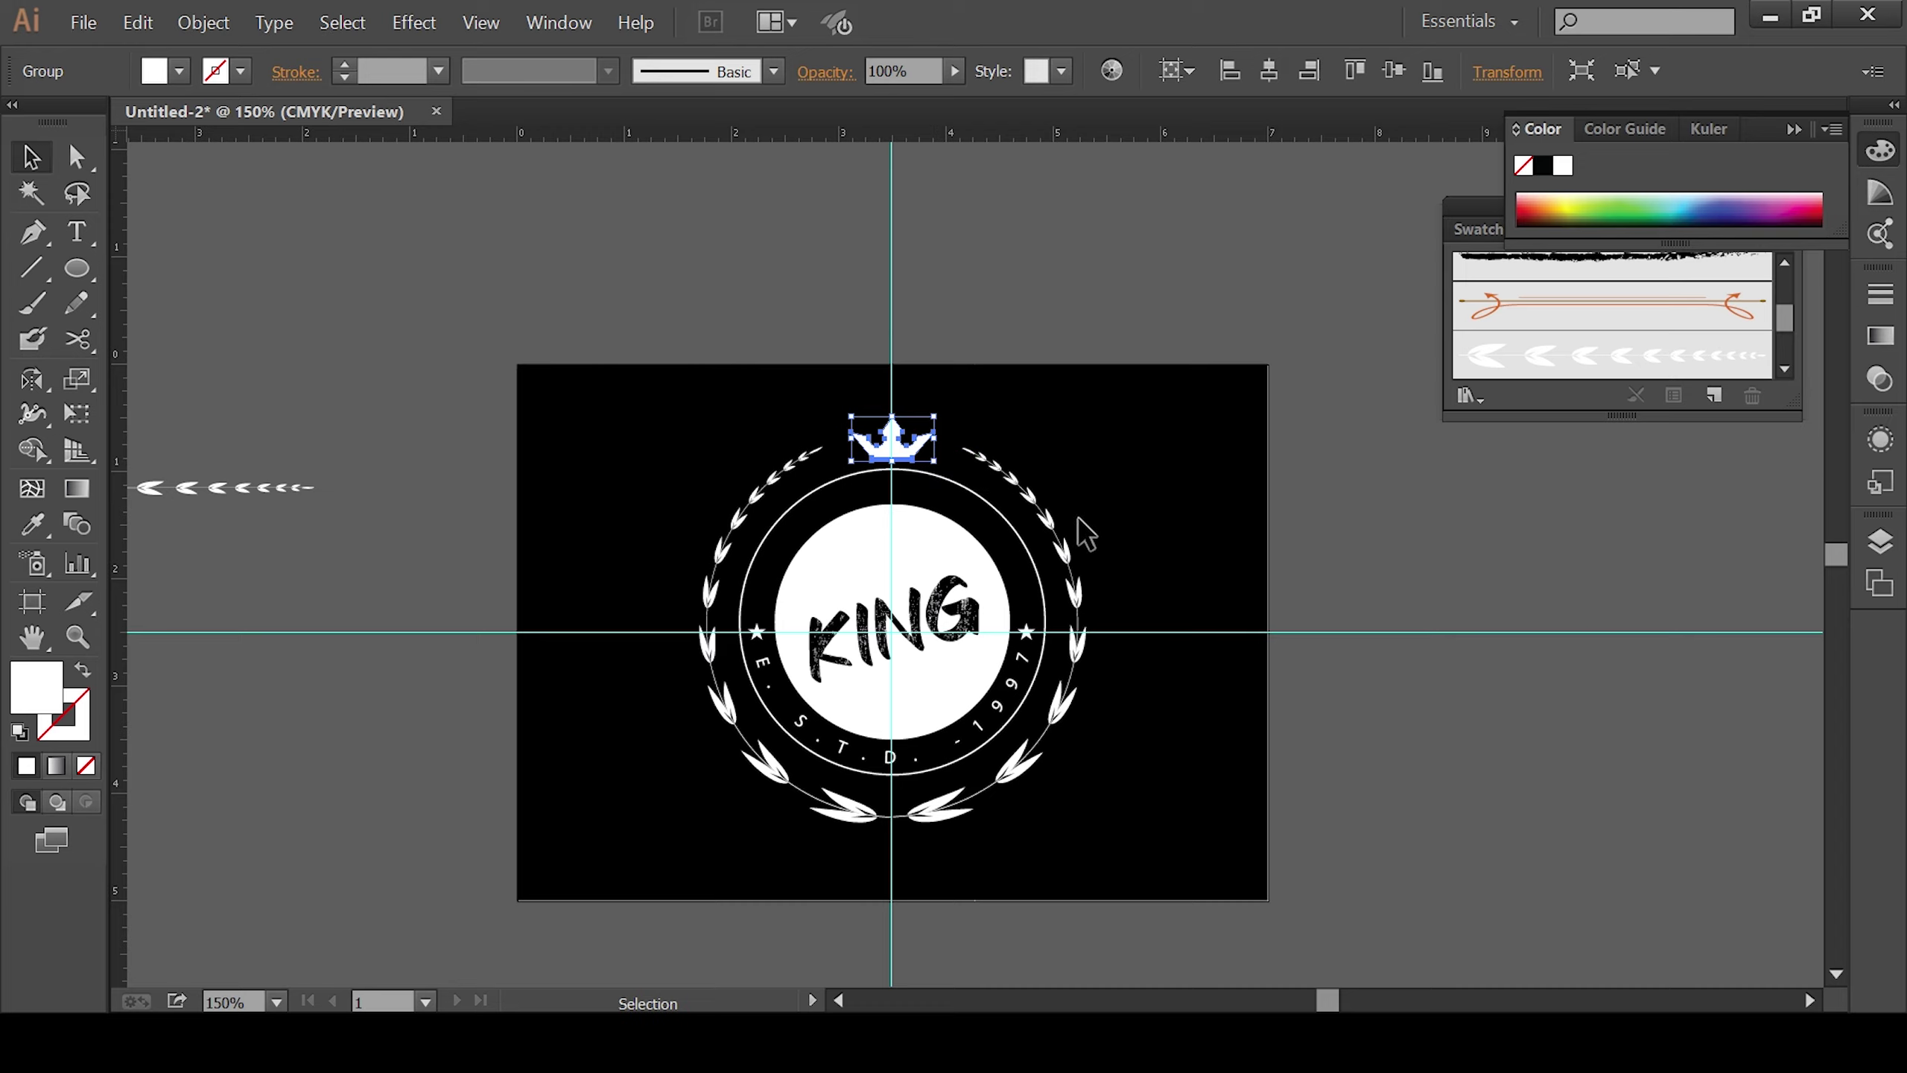
left_click(1381, 593)
left_click_drag(1254, 853, 1249, 776)
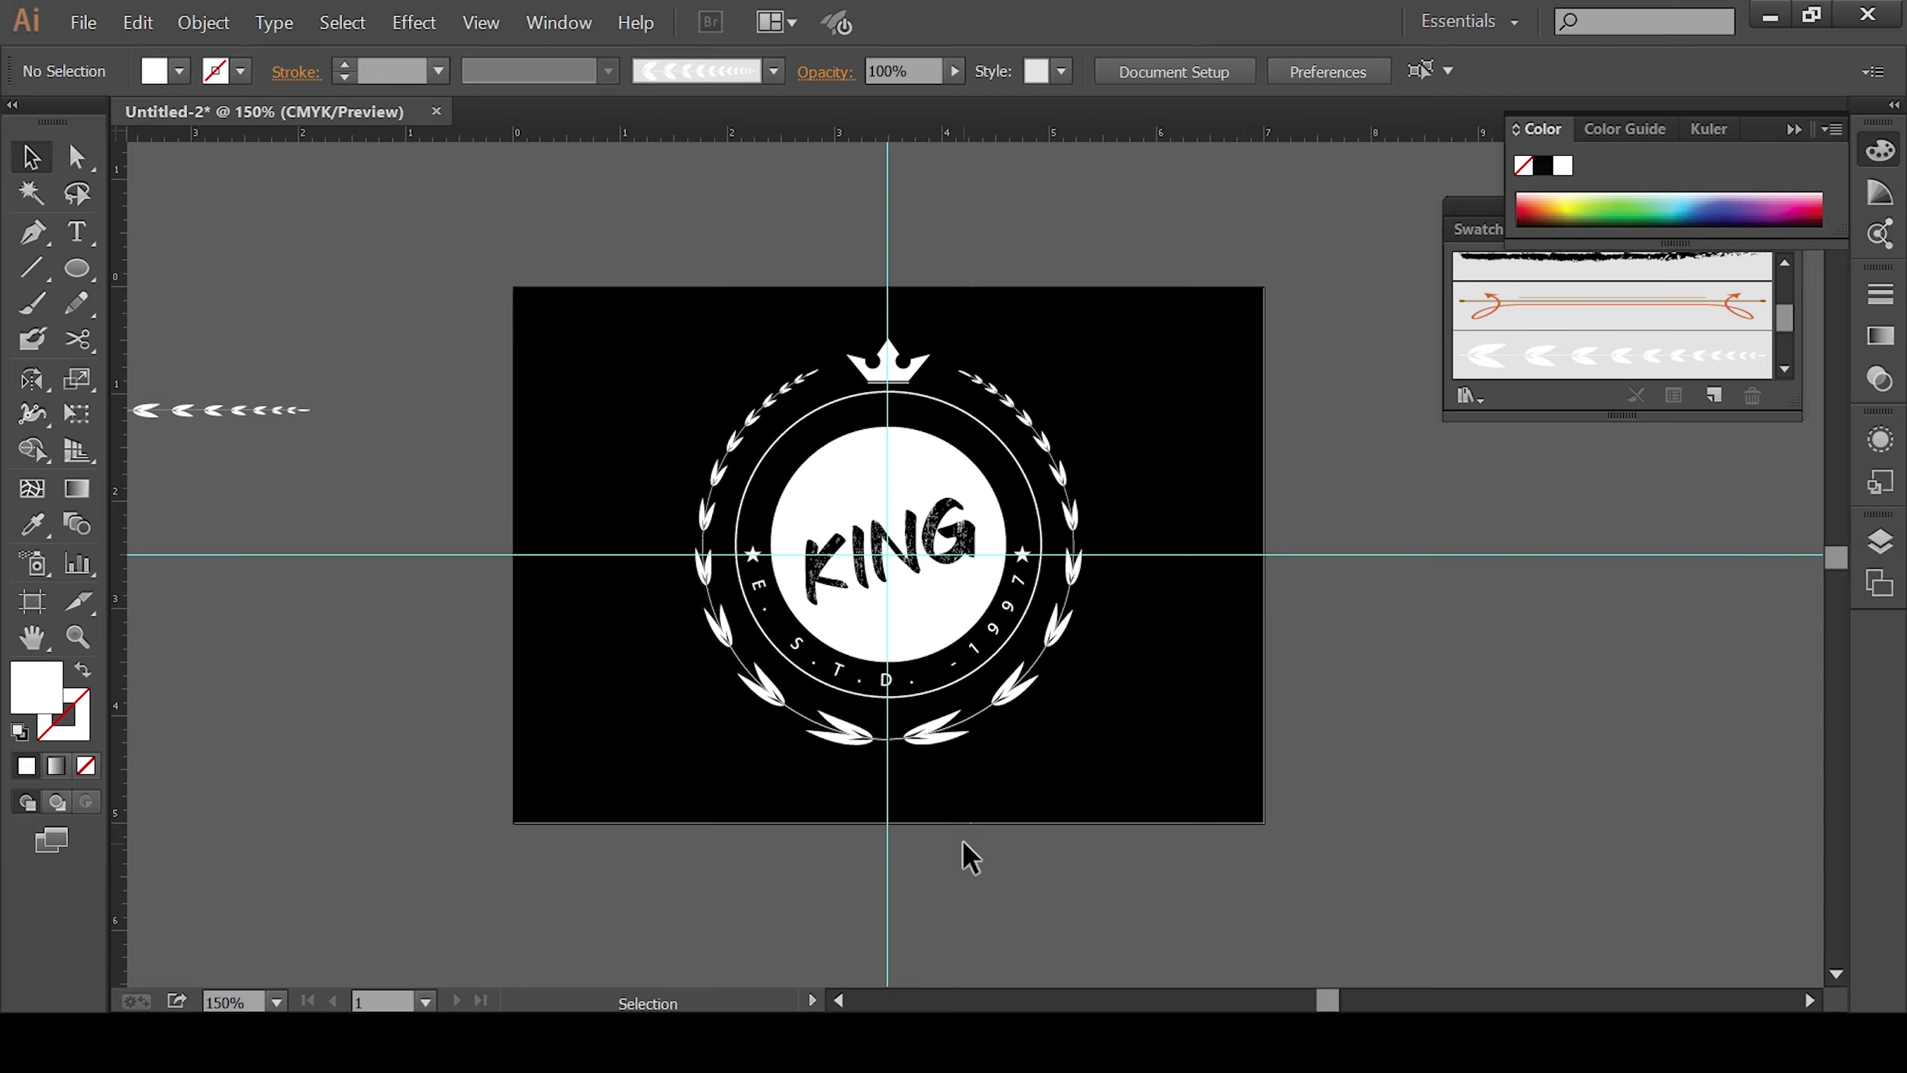
Step: Clear the stray arrow-shape selection and zoom in on the centred badge
left_click(239, 412)
left_click(424, 616)
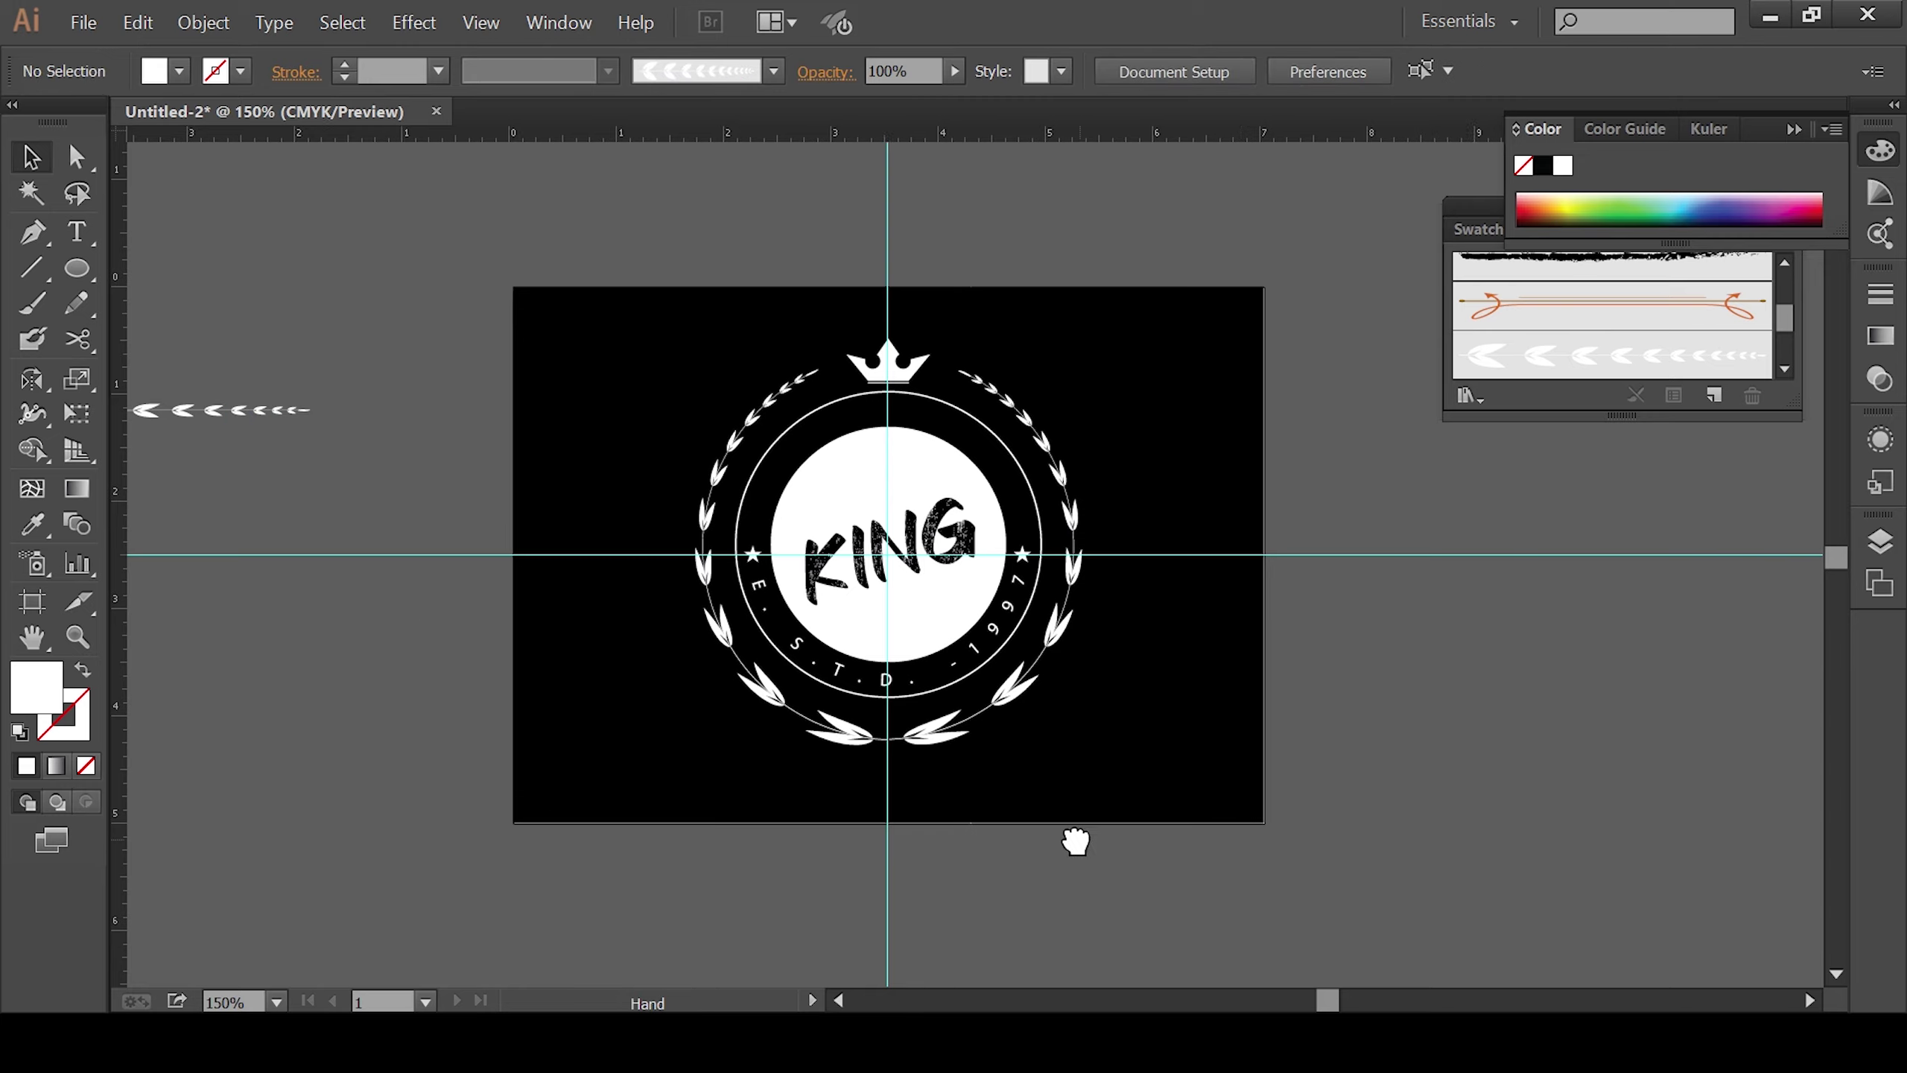
left_click_drag(1075, 842, 1017, 818)
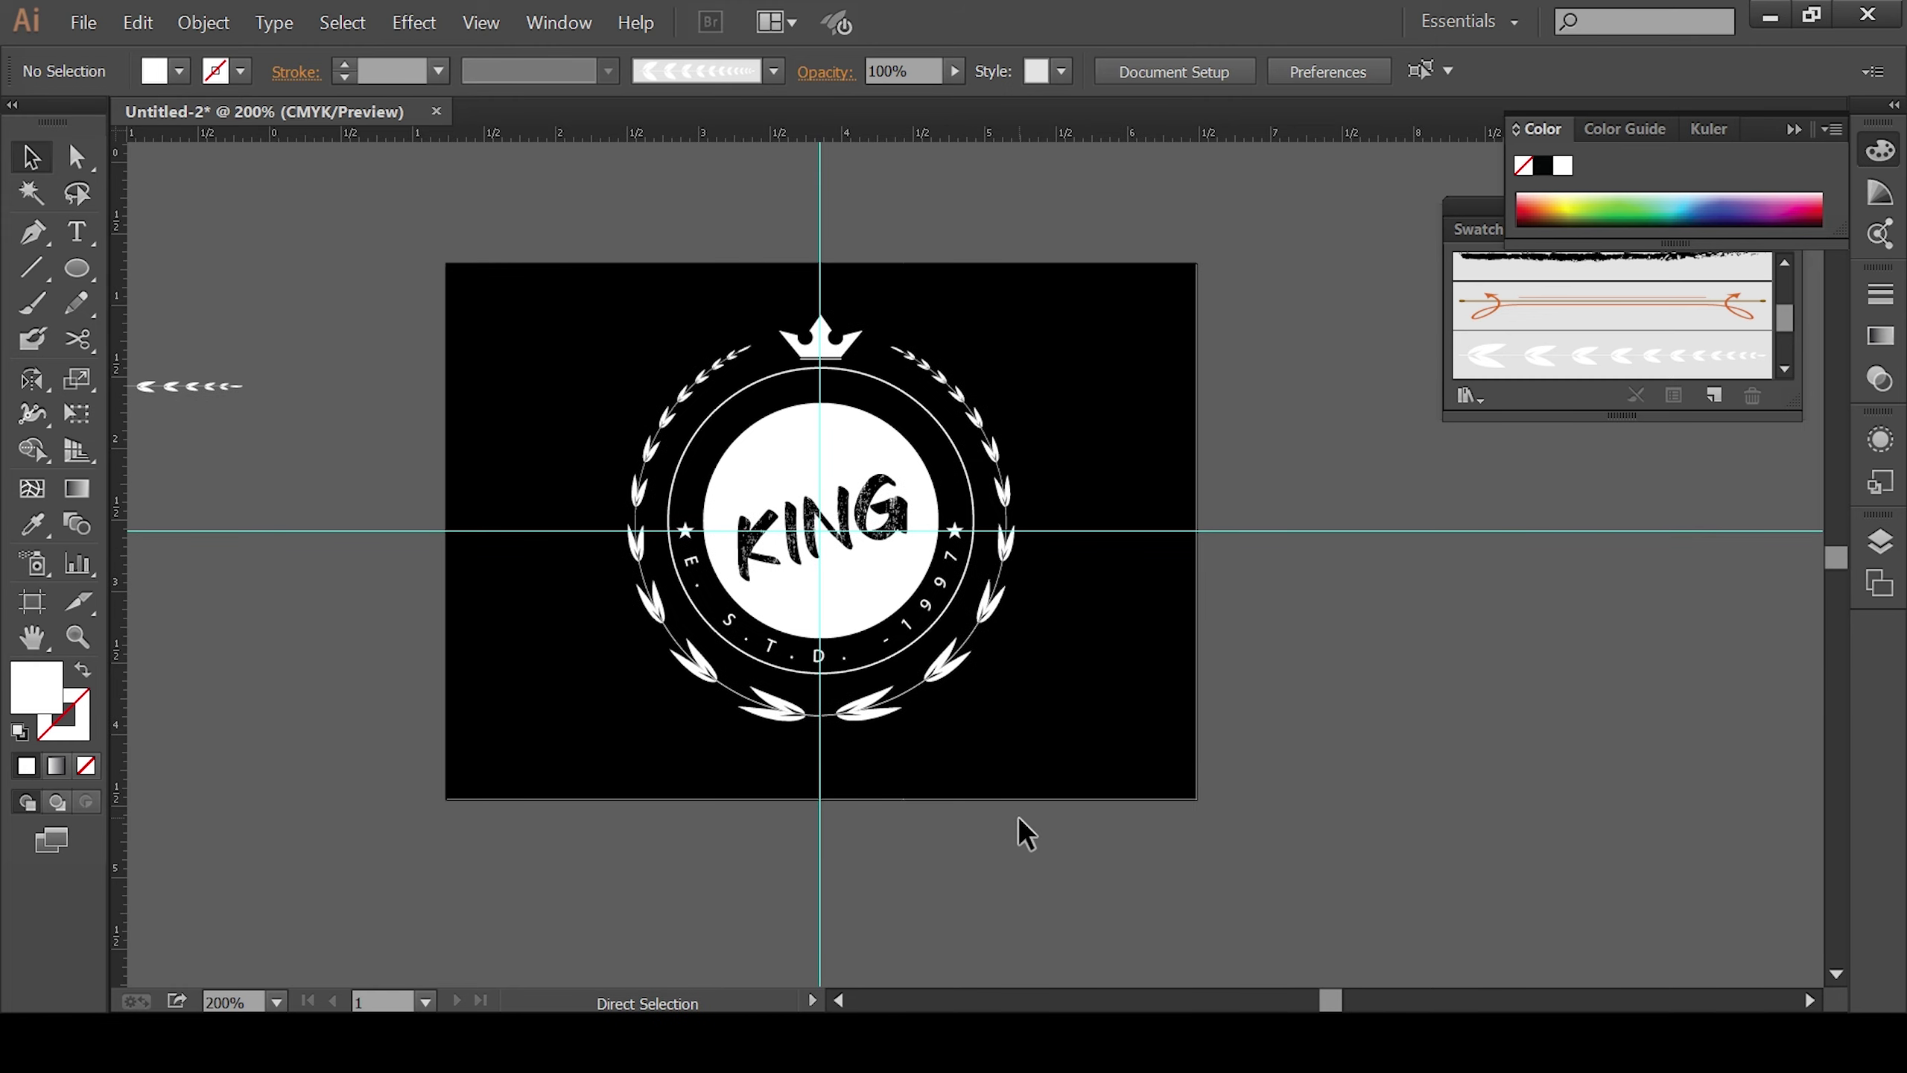
key("ctrl+plus")
left_click_drag(958, 613, 1075, 674)
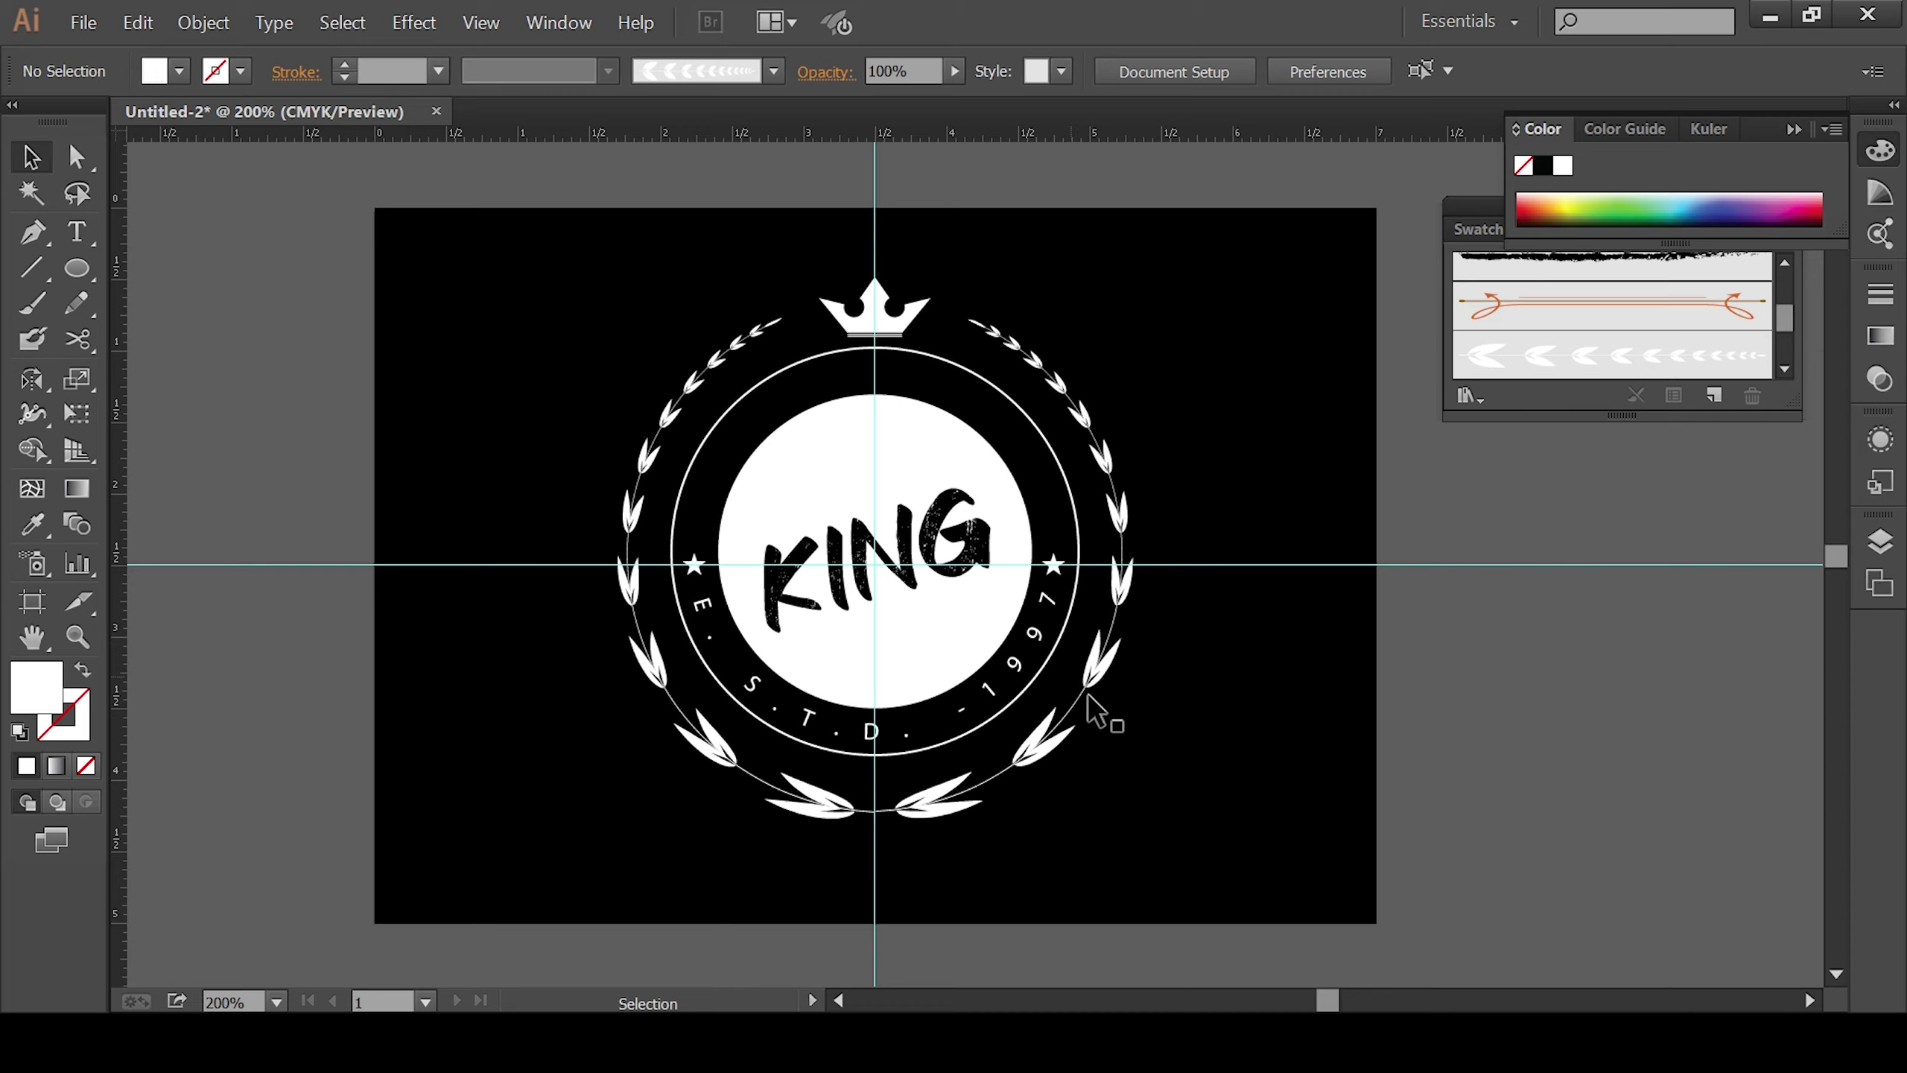
Step: Unlock the guides by unchecking Lock Guides in the canvas context menu
right_click(875, 237)
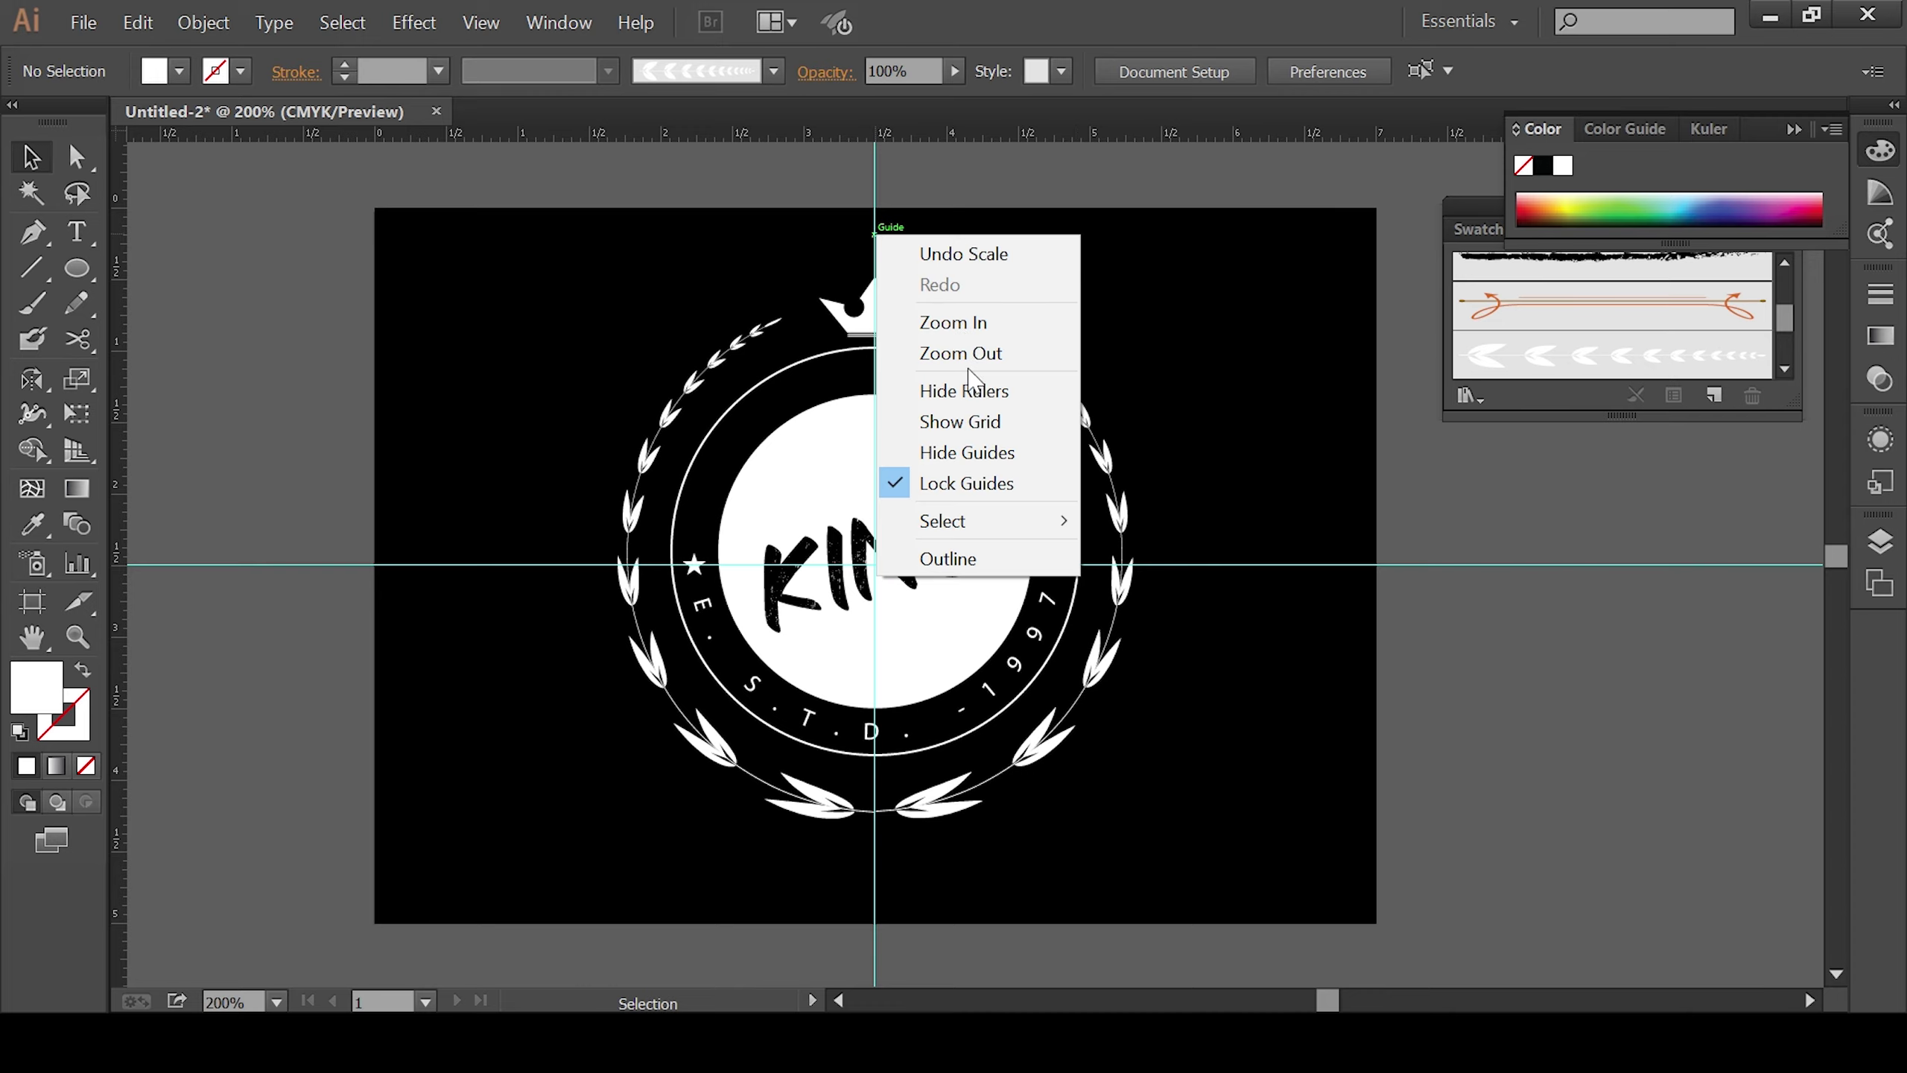
left_click(1022, 481)
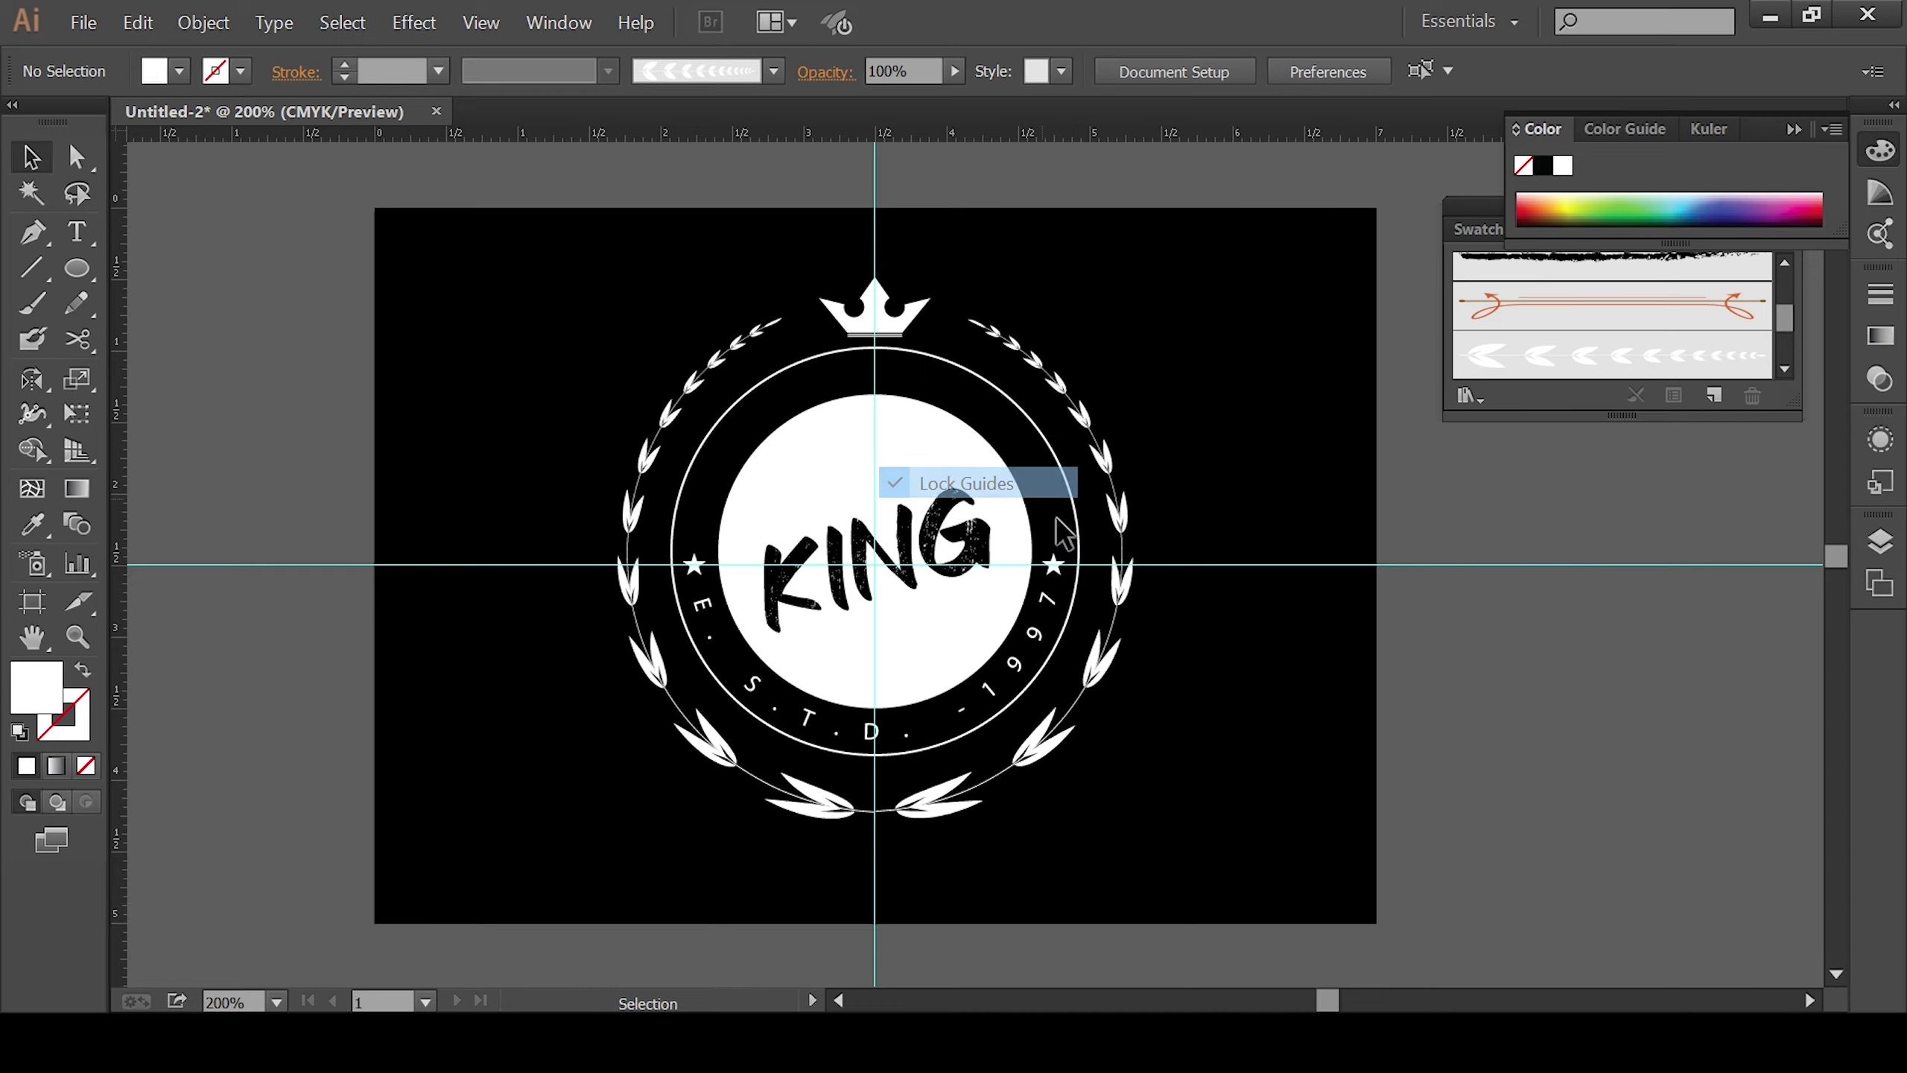
right_click(1255, 565)
left_click(1249, 465)
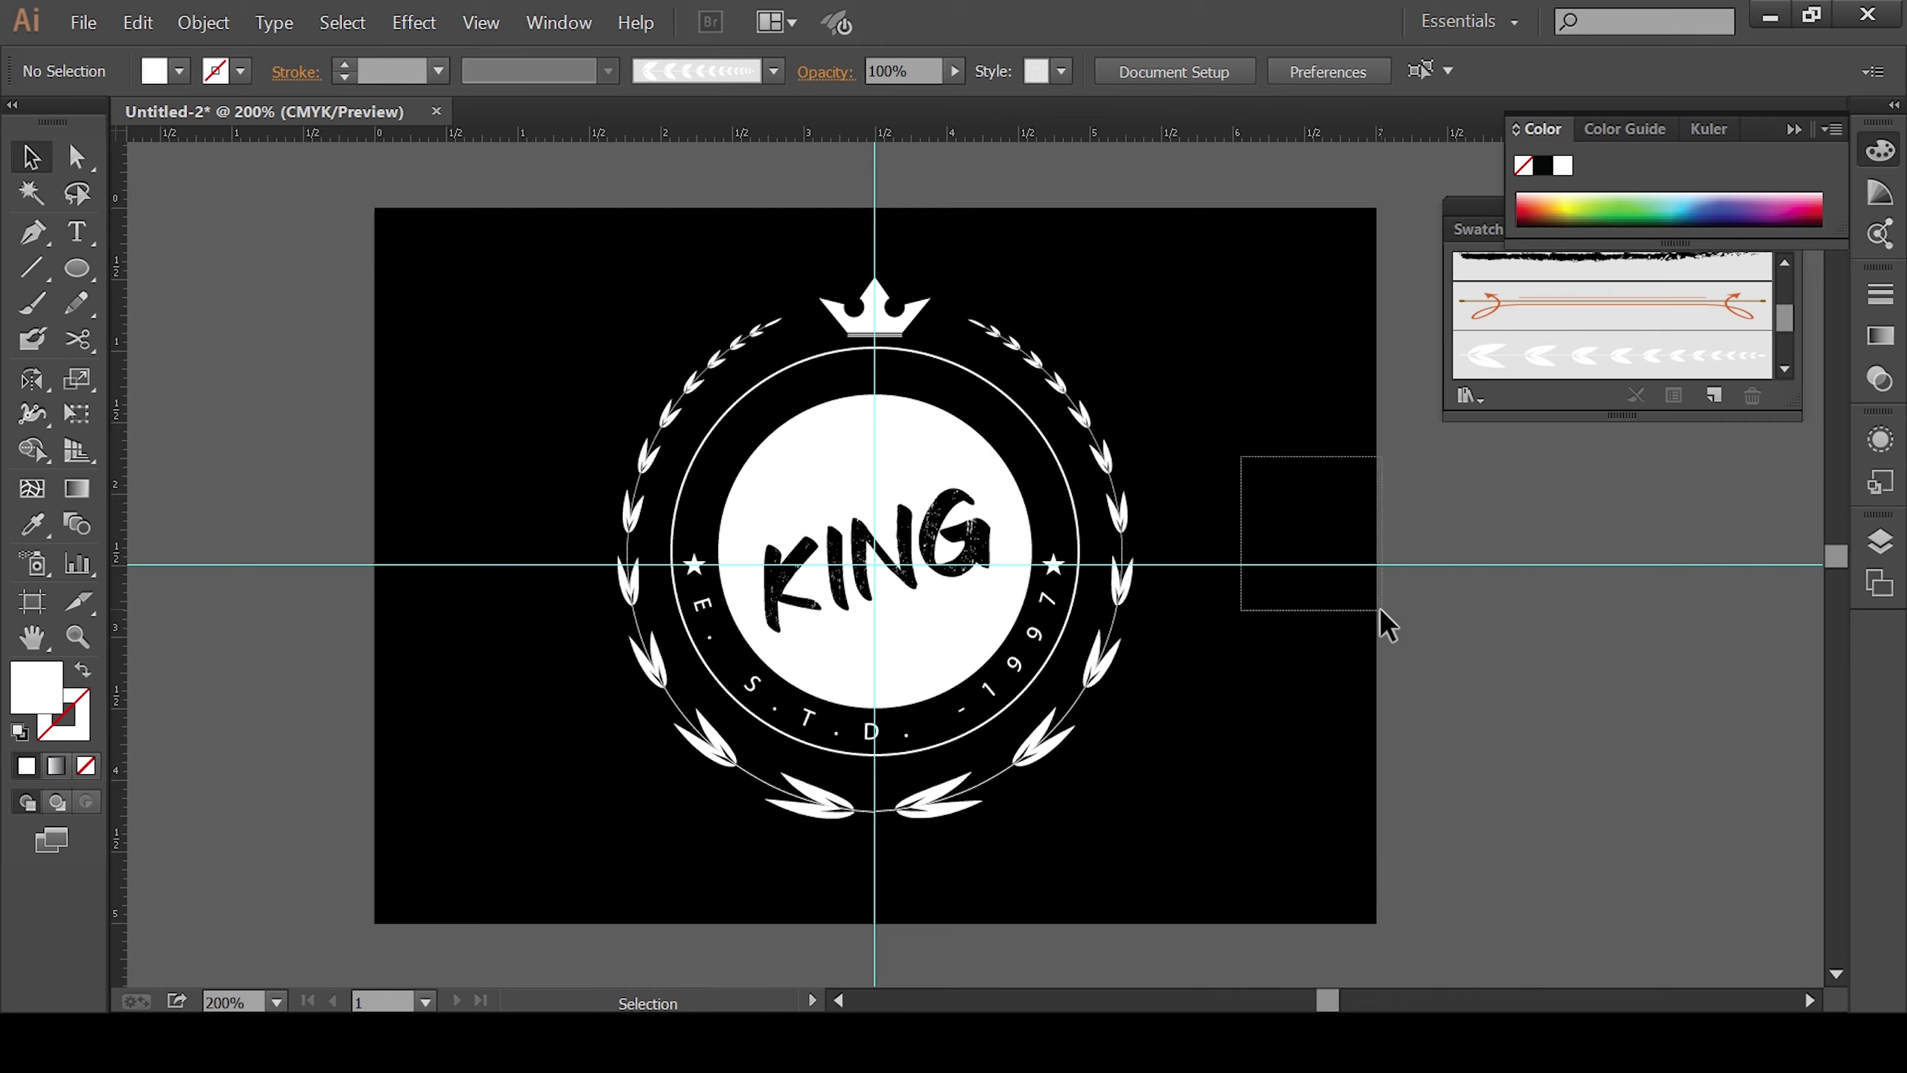
Step: Delete the horizontal guide across the badge, then select the vertical guide
left_click_drag(1248, 466, 1393, 638)
key("Delete")
left_click_drag(824, 204, 986, 226)
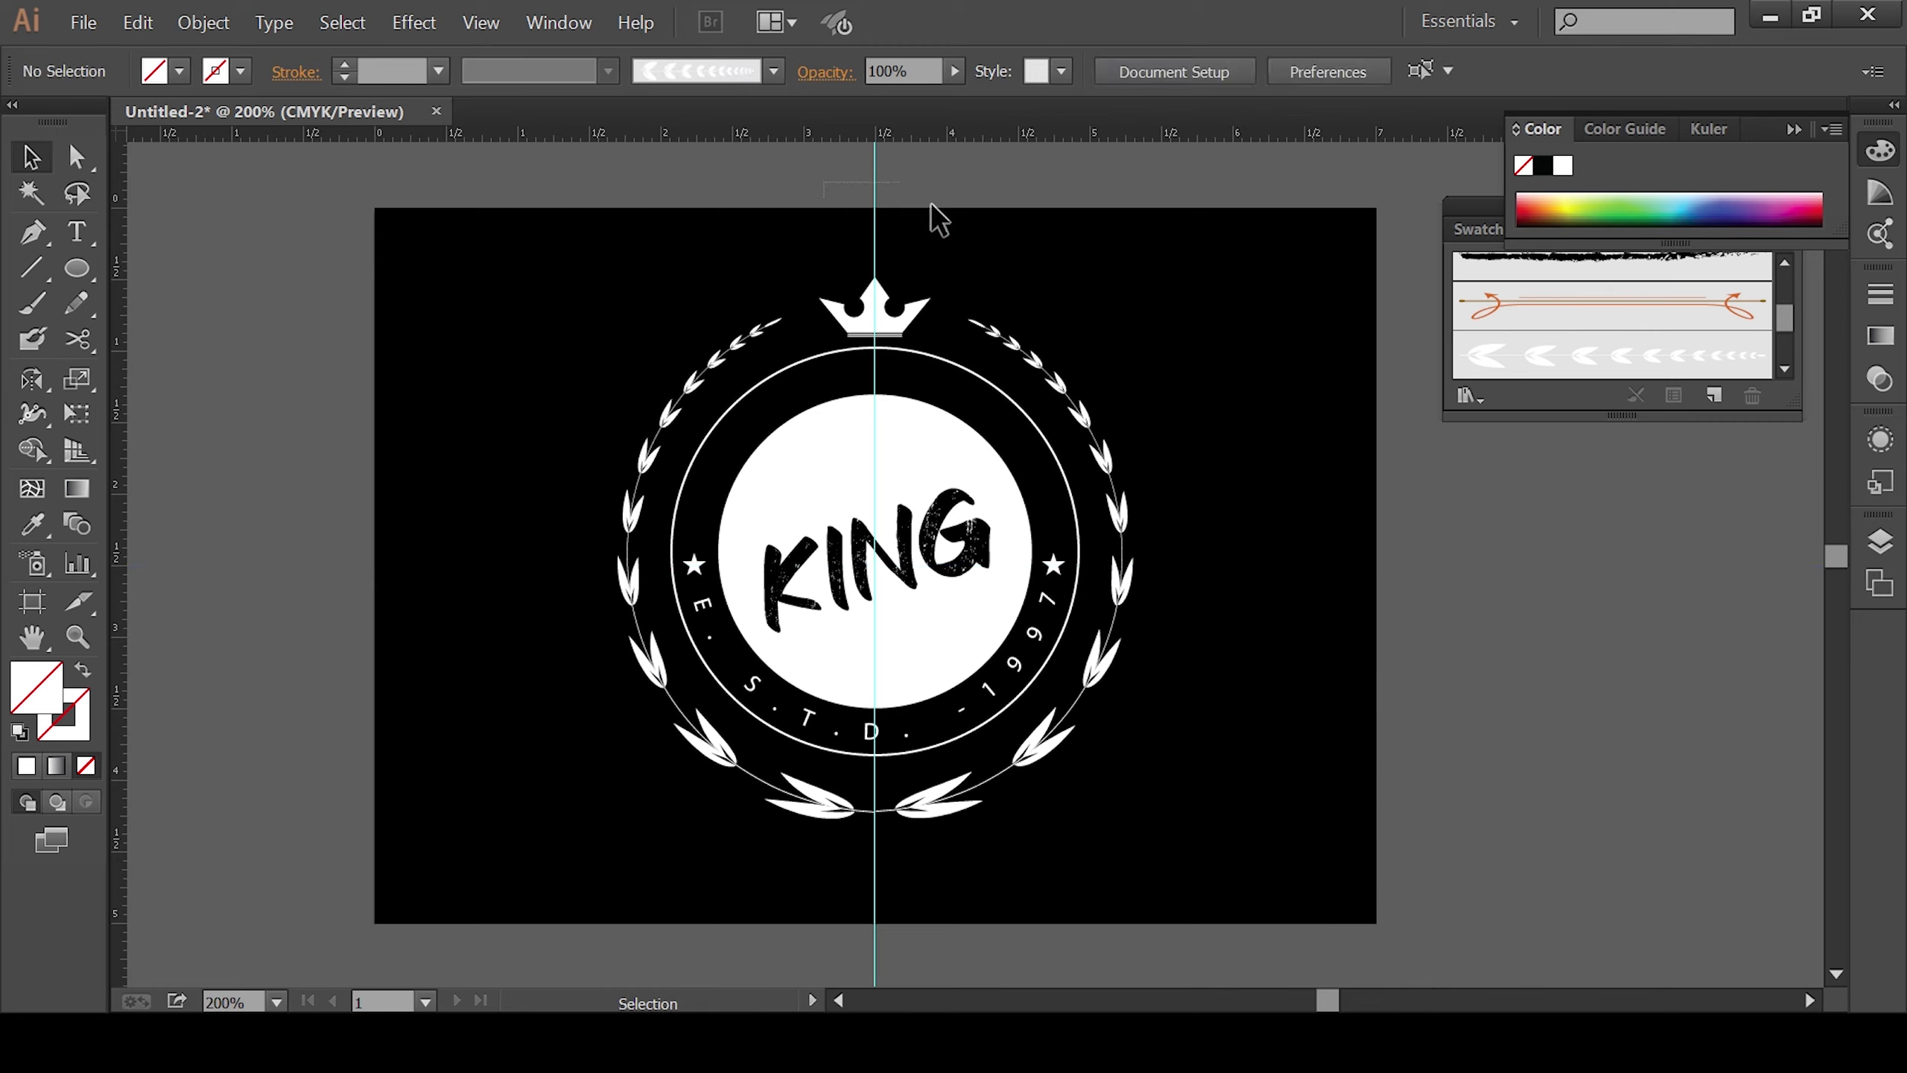